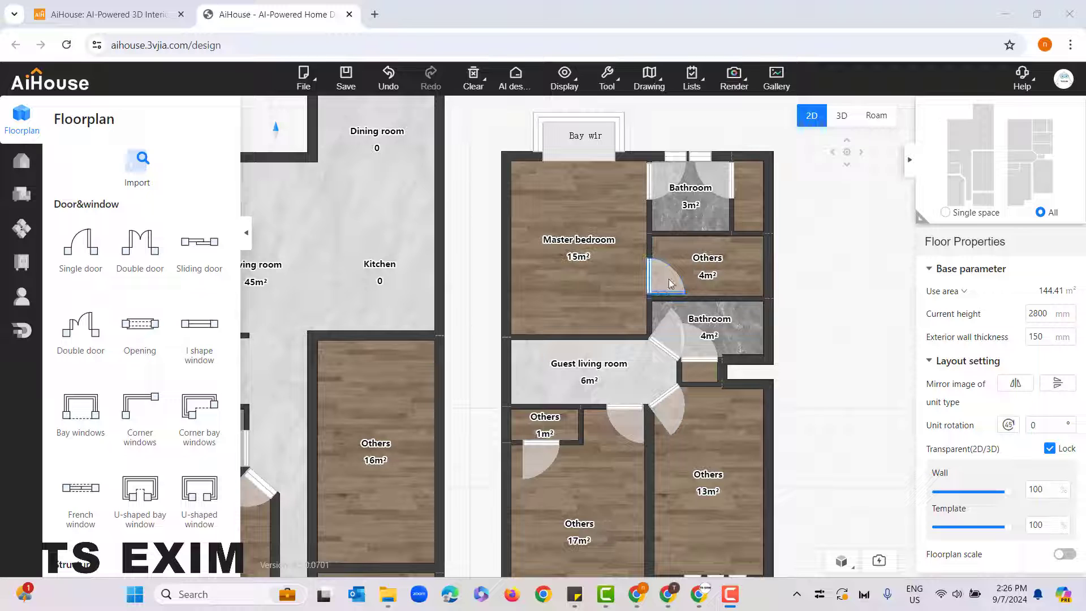
Step: Move the door between the master bedroom and the 4 m² Others room onto the guest living room wall, and delete the wall it was on
{"action": "scroll", "coordinate": [652, 284], "scroll_direction": "up", "scroll_amount": 1}
{"action": "left_click_drag", "start_coordinate": [652, 284], "coordinate": [620, 335]}
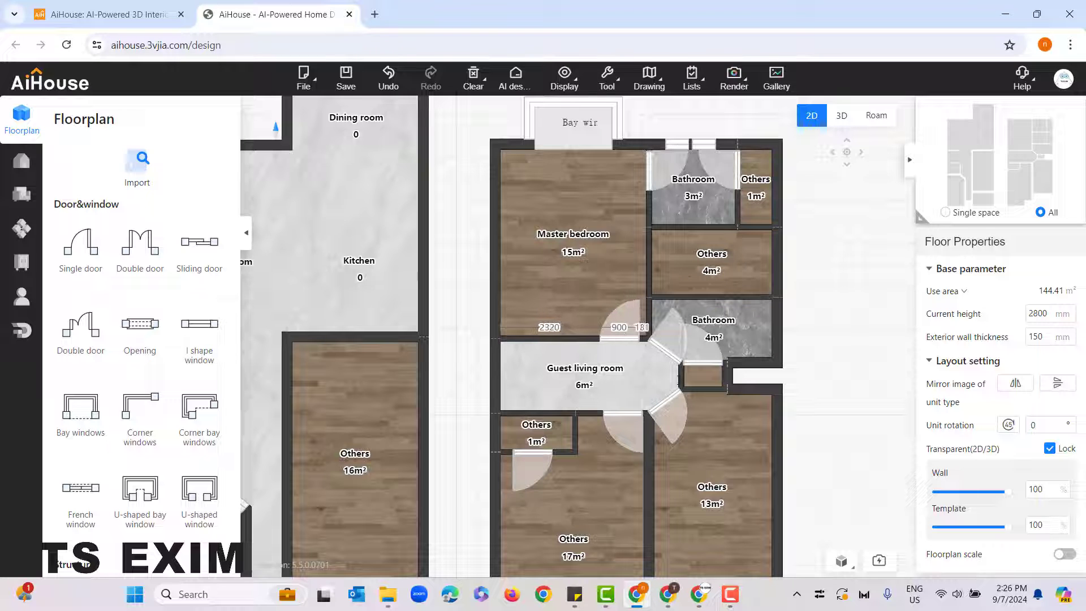
{"action": "scroll", "coordinate": [626, 380], "scroll_direction": "up", "scroll_amount": 1}
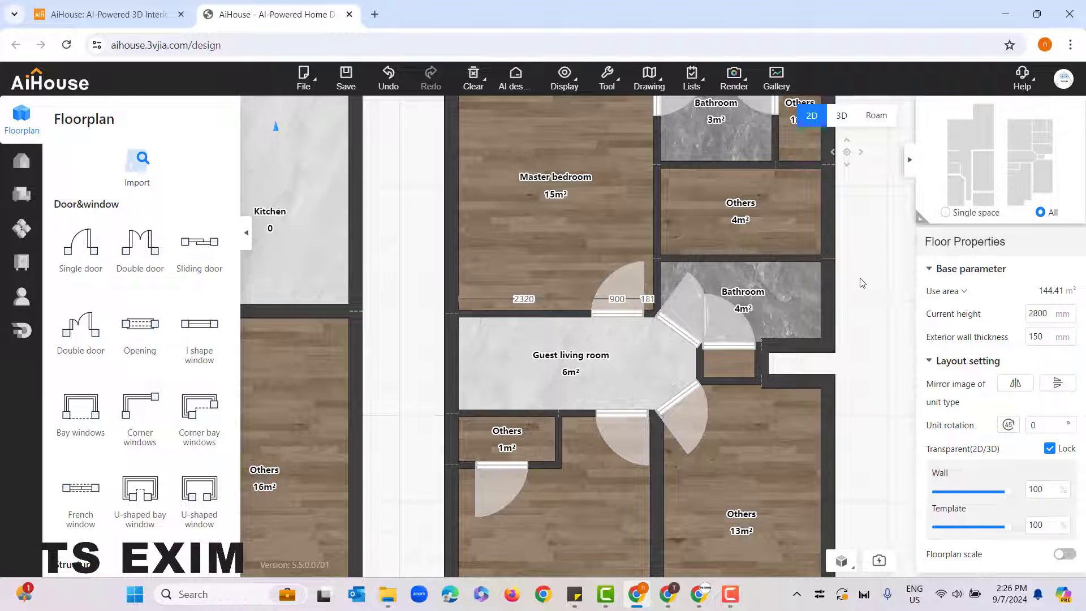
{"action": "left_click_drag", "start_coordinate": [845, 277], "coordinate": [839, 350]}
{"action": "left_click", "coordinate": [656, 259]}
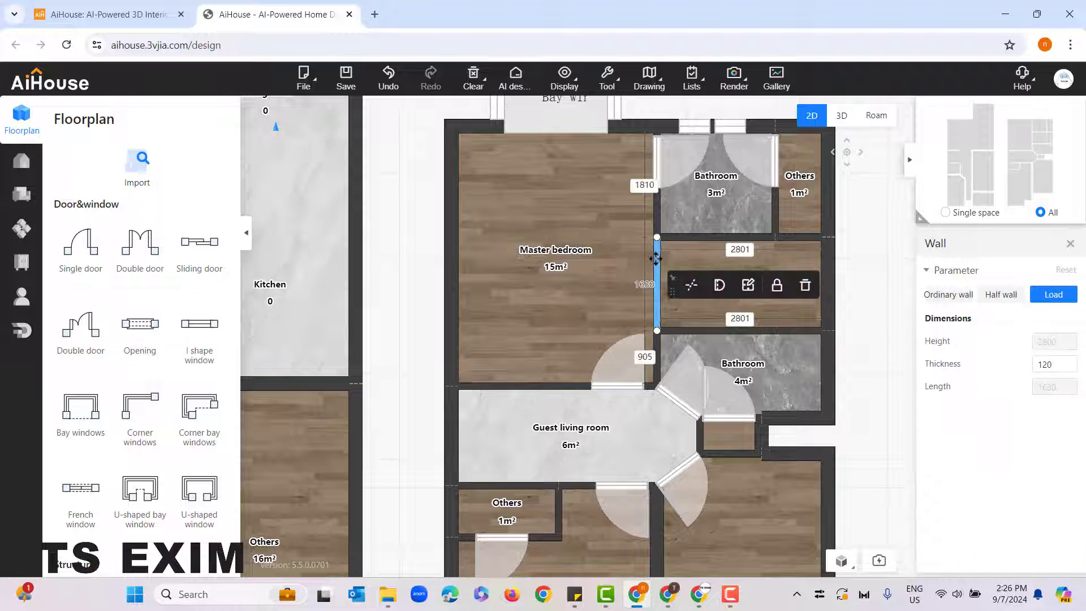
{"action": "left_click", "coordinate": [806, 286]}
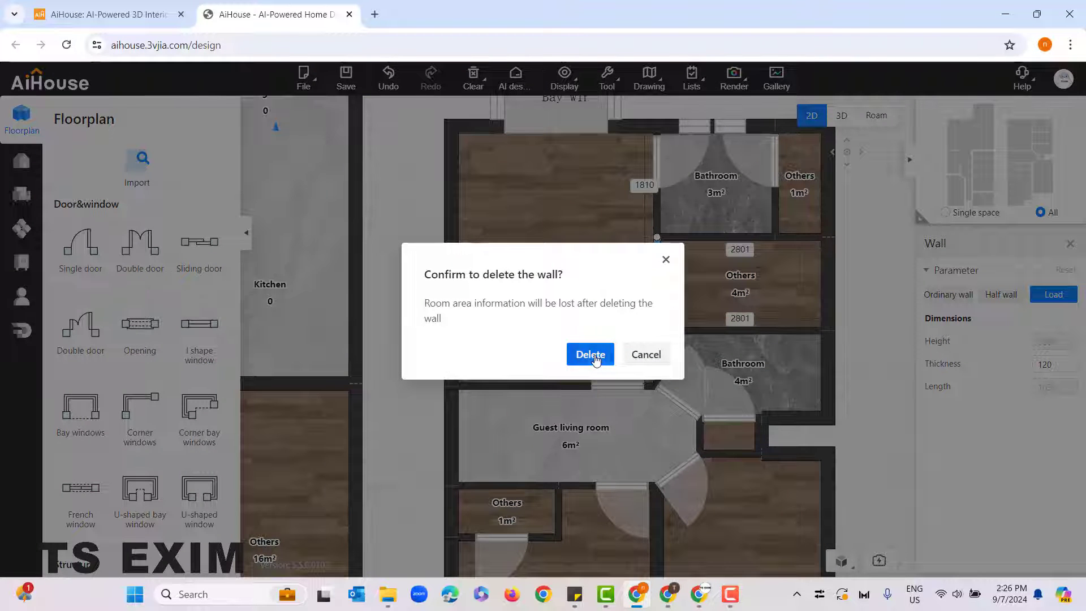
{"action": "key", "text": "Return"}
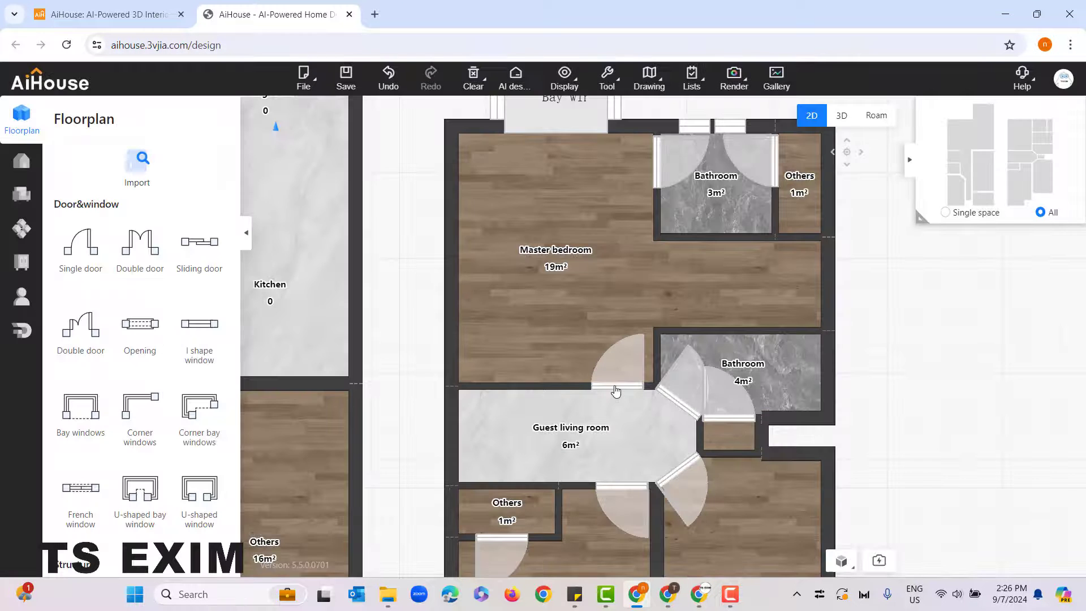
Step: Add a second room label to the master bedroom and place it in the alcove between the two bathrooms
{"action": "left_click", "coordinate": [610, 319]}
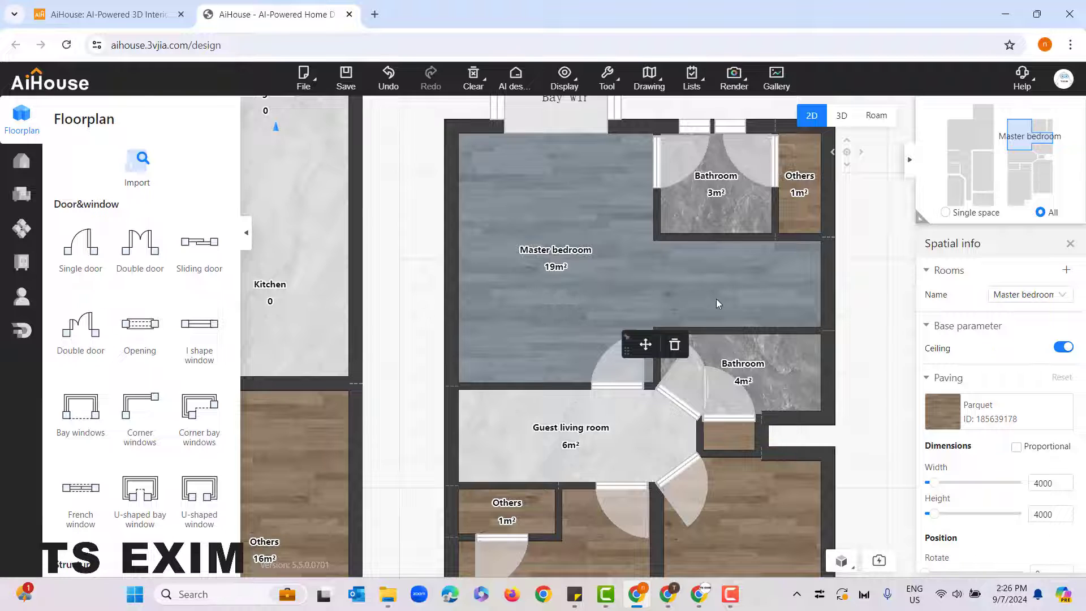
{"action": "left_click", "coordinate": [566, 263]}
{"action": "left_click", "coordinate": [552, 273]}
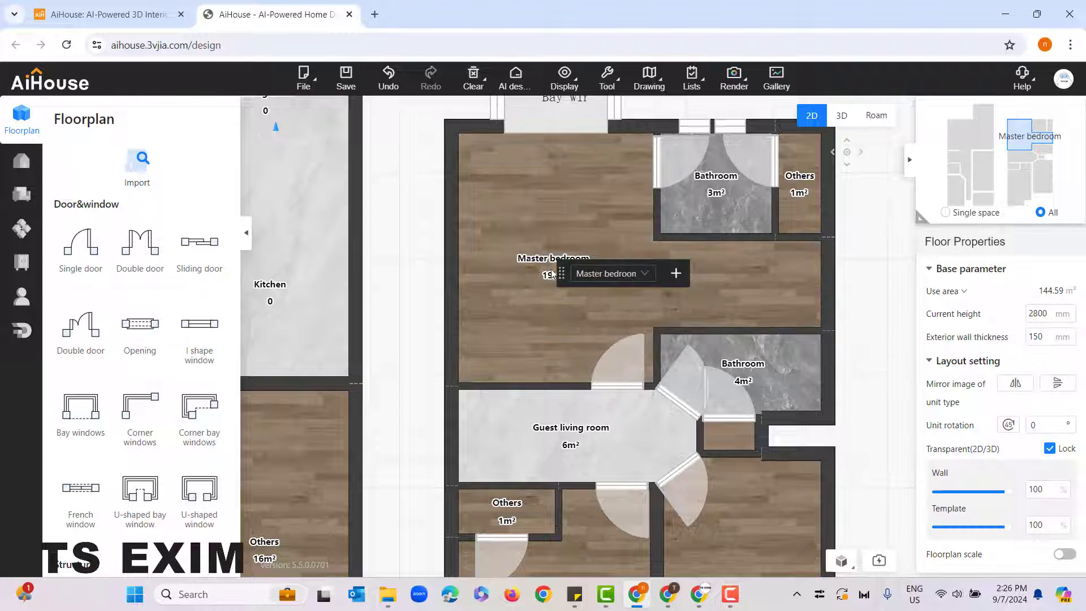
{"action": "left_click", "coordinate": [682, 315]}
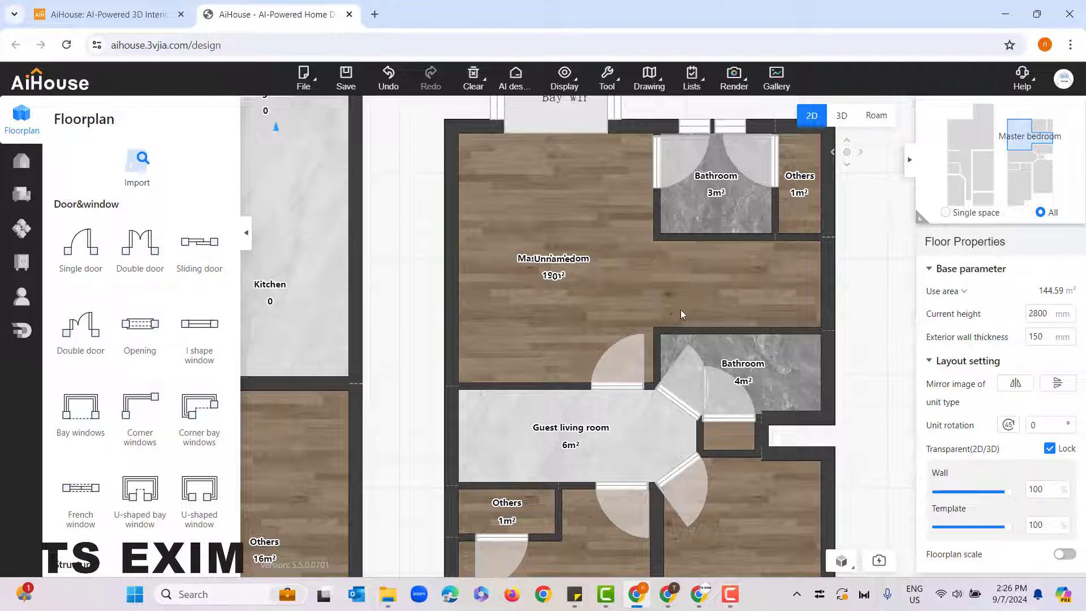
{"action": "left_click_drag", "start_coordinate": [562, 263], "coordinate": [738, 289]}
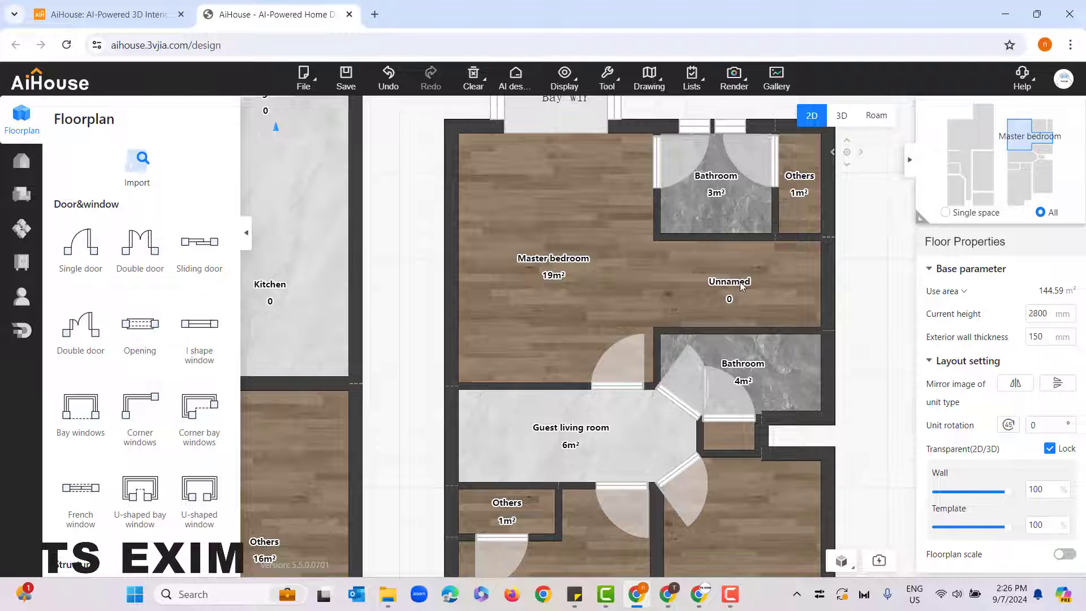
Step: Rename the unnamed room label in the master bedroom's alcove as Wardrobe
{"action": "left_click", "coordinate": [742, 286]}
{"action": "left_click", "coordinate": [762, 297]}
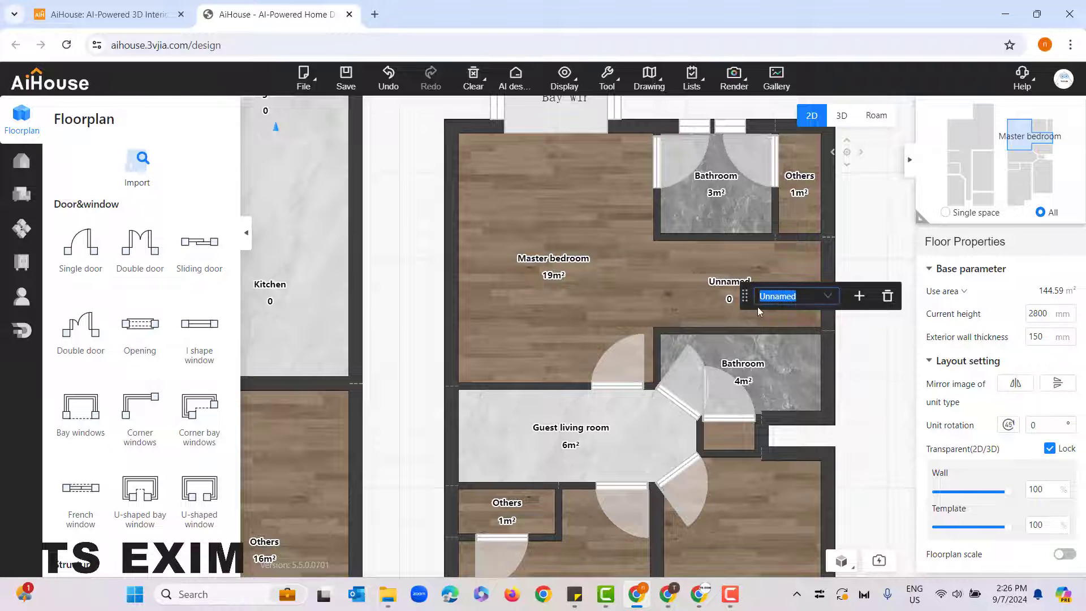
{"action": "type", "text": "wardrobe"}
{"action": "key", "text": "Return"}
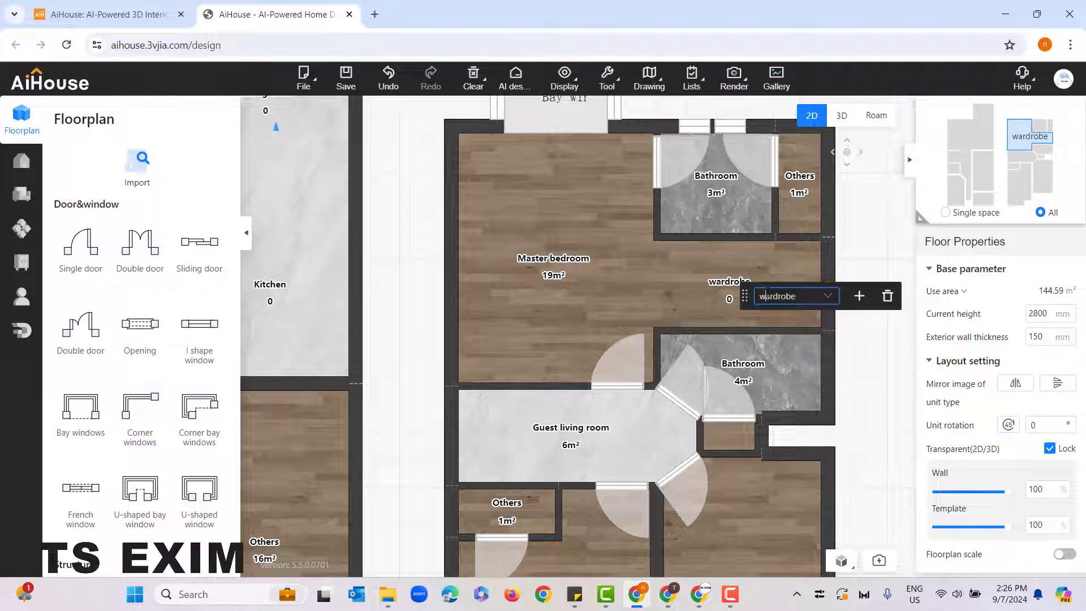
{"action": "key", "text": "BackSpace"}
{"action": "type", "text": "W"}
{"action": "key", "text": "Return"}
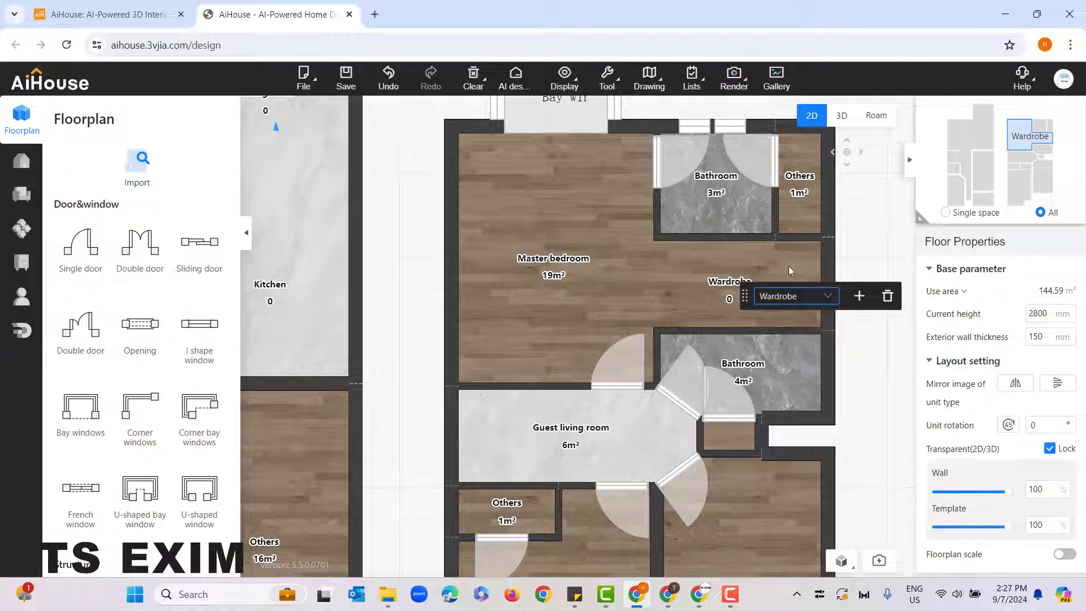
{"action": "left_click", "coordinate": [854, 251]}
Step: Switch to the Roam view and position the camera in the master bedroom facing the wardrobe alcove
{"action": "scroll", "coordinate": [780, 326], "scroll_direction": "down", "scroll_amount": 2}
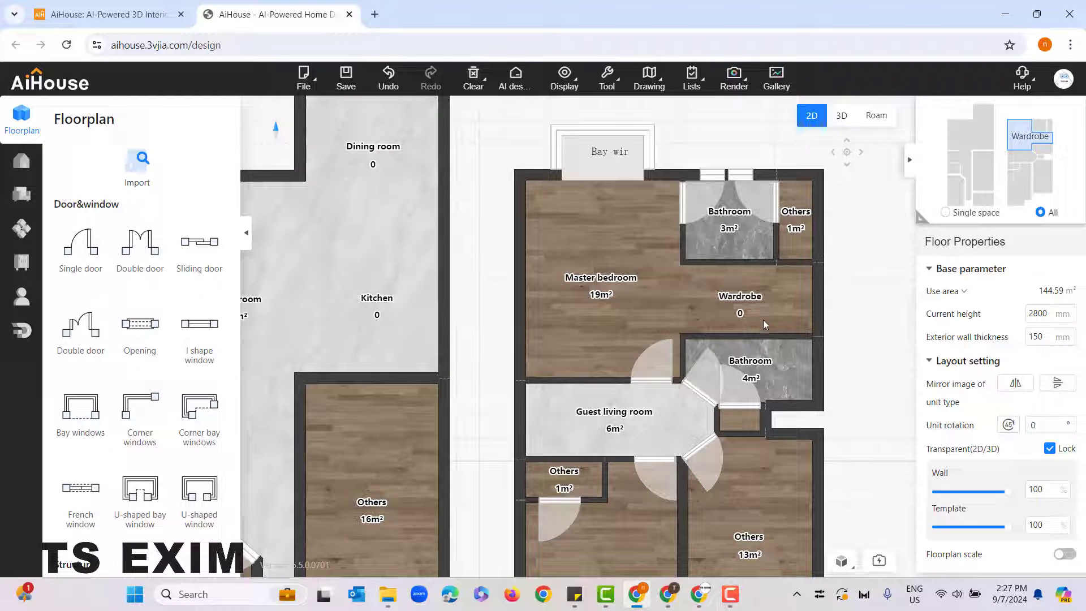
{"action": "left_click", "coordinate": [886, 120]}
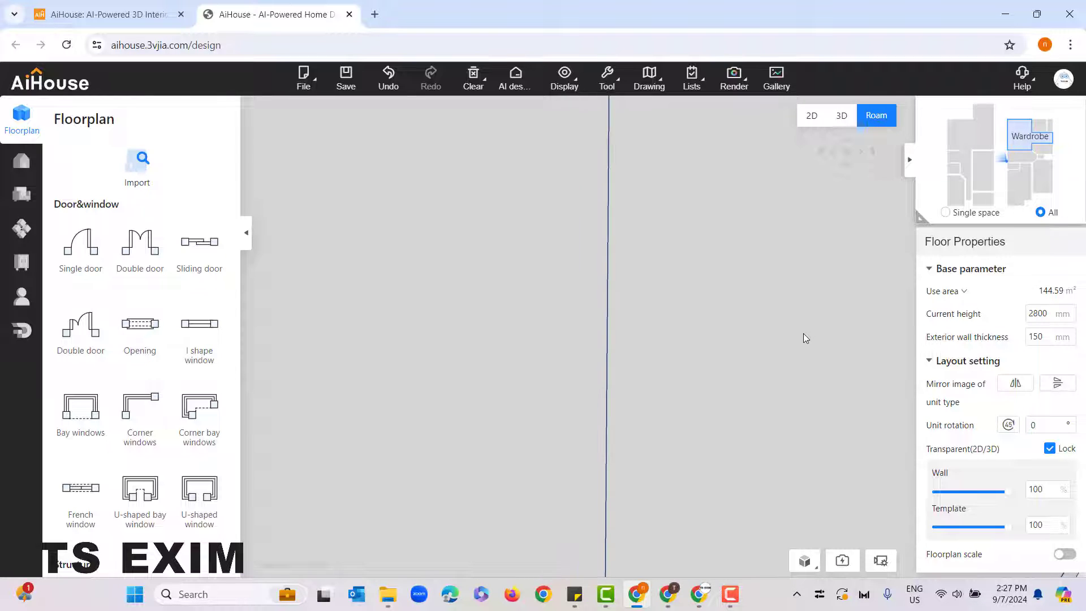
{"action": "left_click_drag", "start_coordinate": [649, 379], "coordinate": [657, 388]}
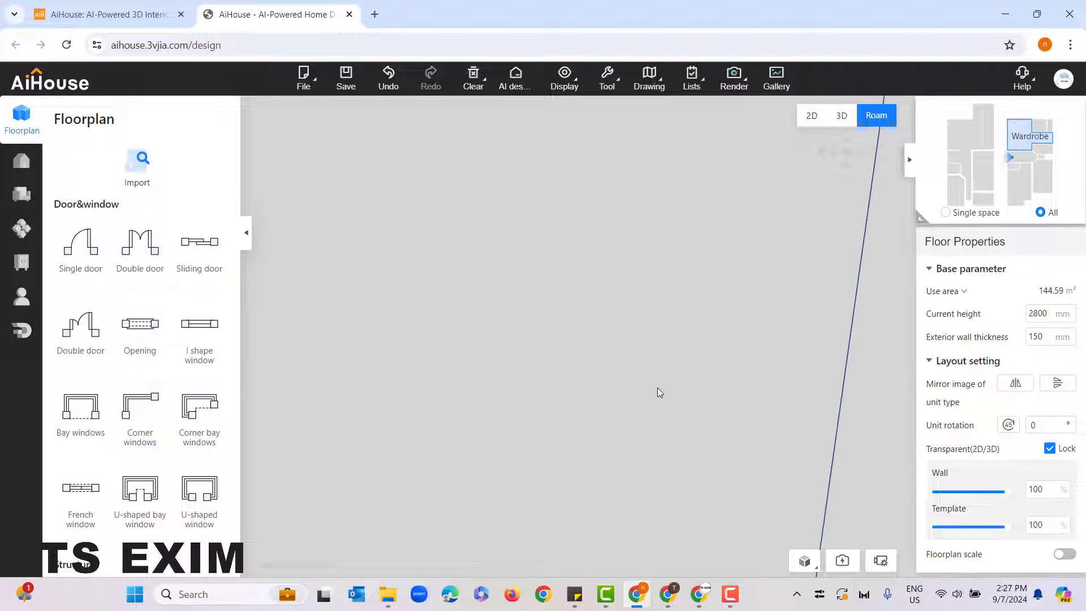
{"action": "left_click_drag", "start_coordinate": [726, 386], "coordinate": [582, 412]}
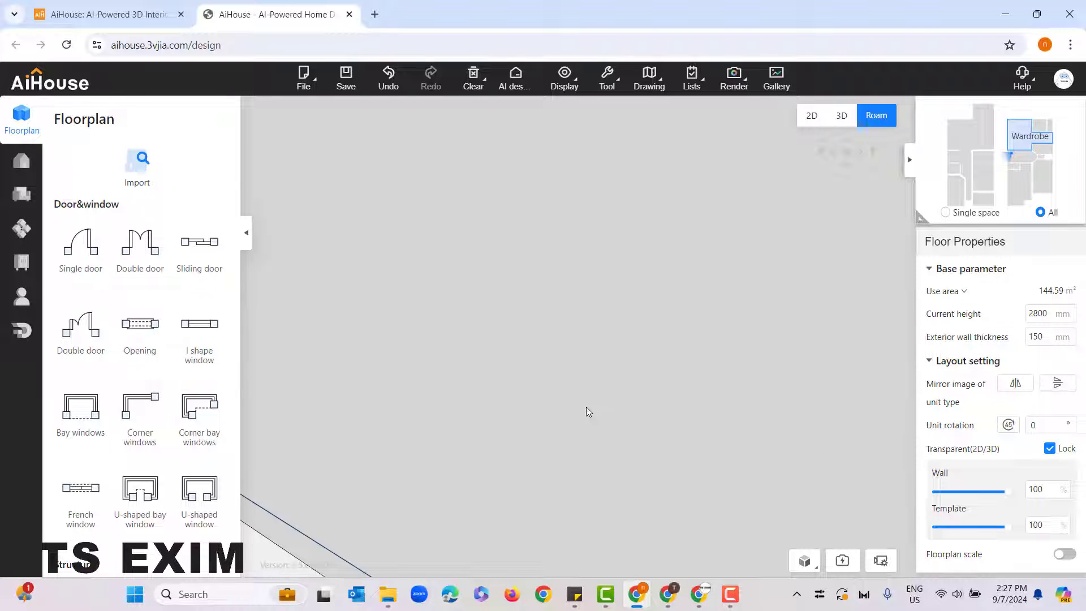
{"action": "left_click", "coordinate": [1016, 141]}
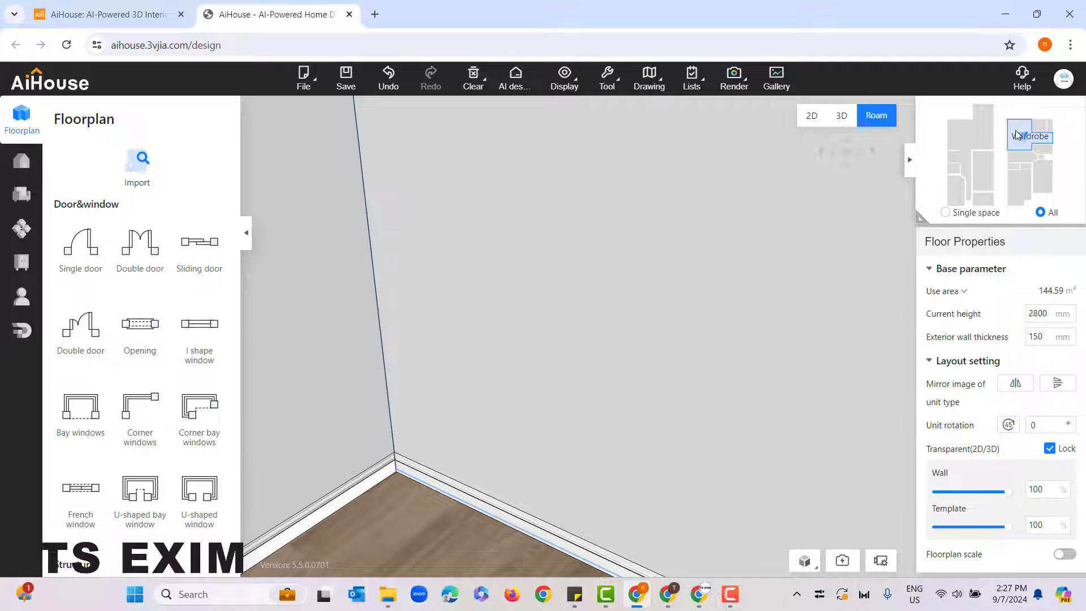
{"action": "mouse_move", "coordinate": [755, 449]}
{"action": "left_mouse_down"}
{"action": "mouse_move", "coordinate": [446, 452]}
{"action": "mouse_move", "coordinate": [412, 432]}
{"action": "mouse_move", "coordinate": [467, 442]}
{"action": "mouse_move", "coordinate": [477, 375]}
{"action": "mouse_move", "coordinate": [565, 467]}
{"action": "mouse_move", "coordinate": [541, 363]}
{"action": "mouse_move", "coordinate": [540, 395]}
{"action": "mouse_move", "coordinate": [596, 415]}
{"action": "mouse_move", "coordinate": [635, 408]}
{"action": "mouse_move", "coordinate": [653, 389]}
{"action": "mouse_move", "coordinate": [640, 427]}
{"action": "mouse_move", "coordinate": [636, 419]}
{"action": "left_mouse_up"}
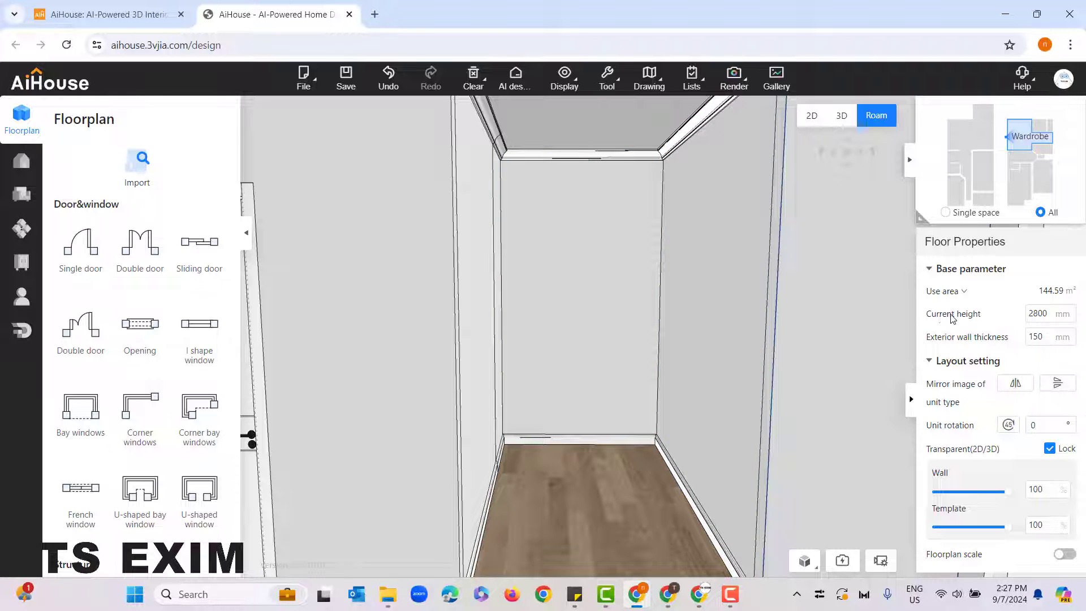
Step: Set the floor's current height to 6000 mm
{"action": "left_click", "coordinate": [1043, 315]}
{"action": "left_click_drag", "start_coordinate": [1038, 314], "coordinate": [1029, 315]}
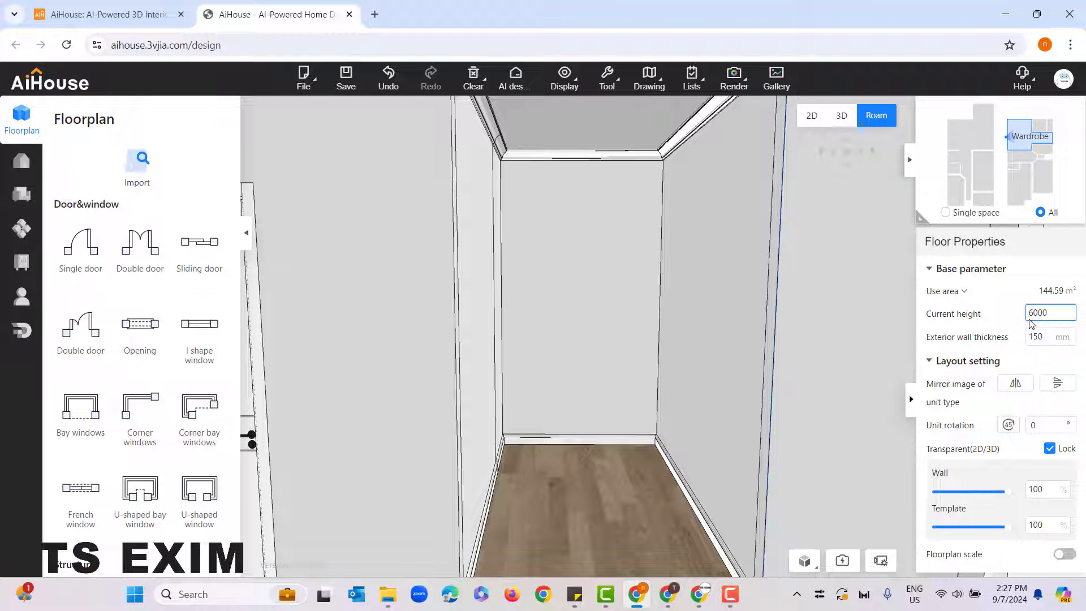
{"action": "key", "text": "Return"}
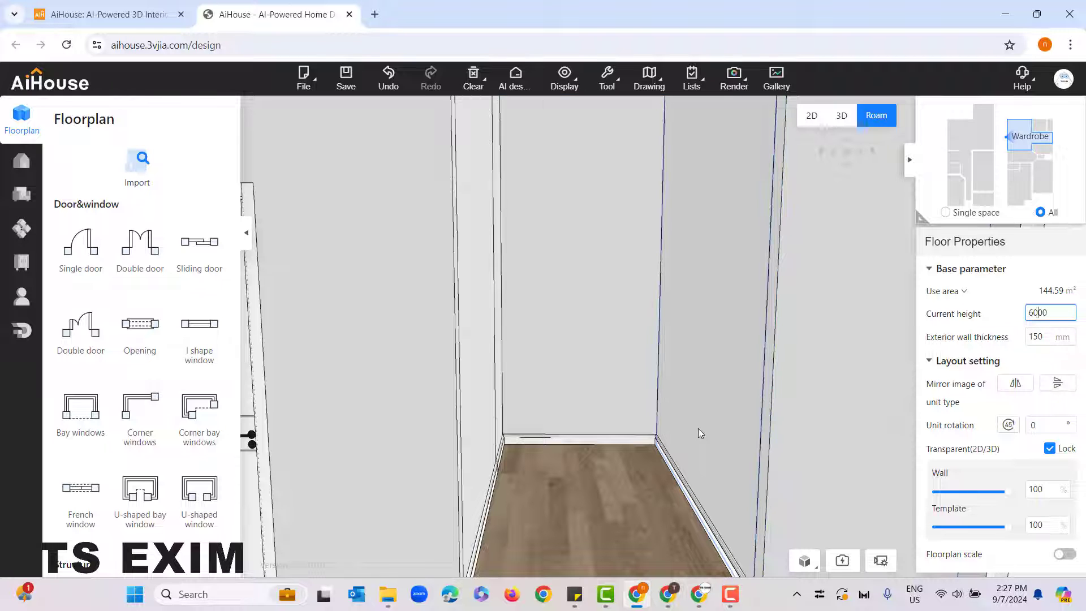
Step: Hide the cornice and toe kick unit components from the display
{"action": "left_click_drag", "start_coordinate": [698, 429], "coordinate": [572, 330]}
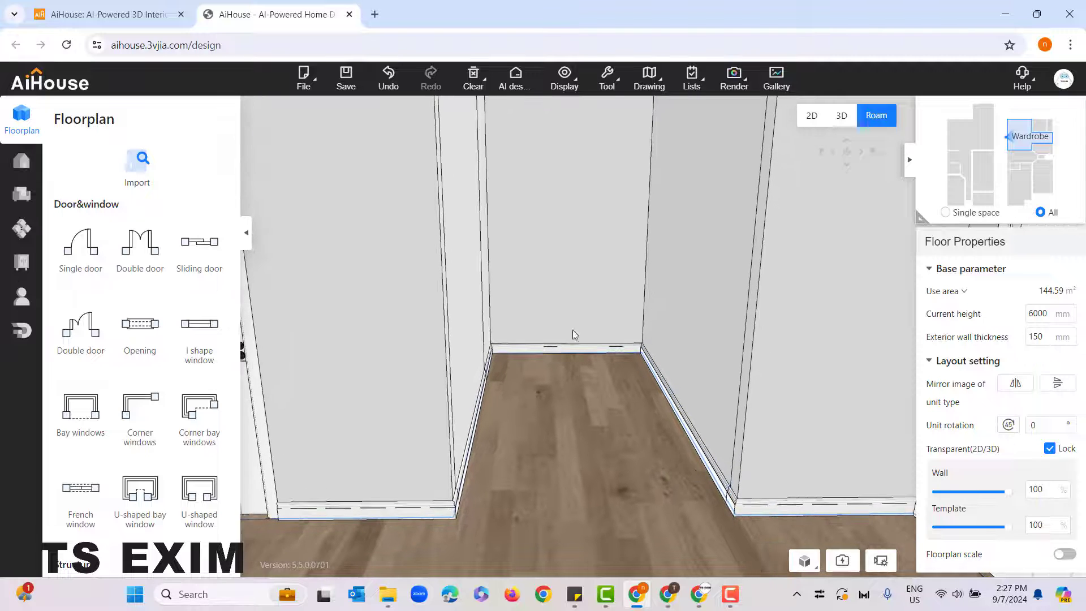
{"action": "left_click", "coordinate": [566, 85]}
{"action": "mouse_move", "coordinate": [572, 188]}
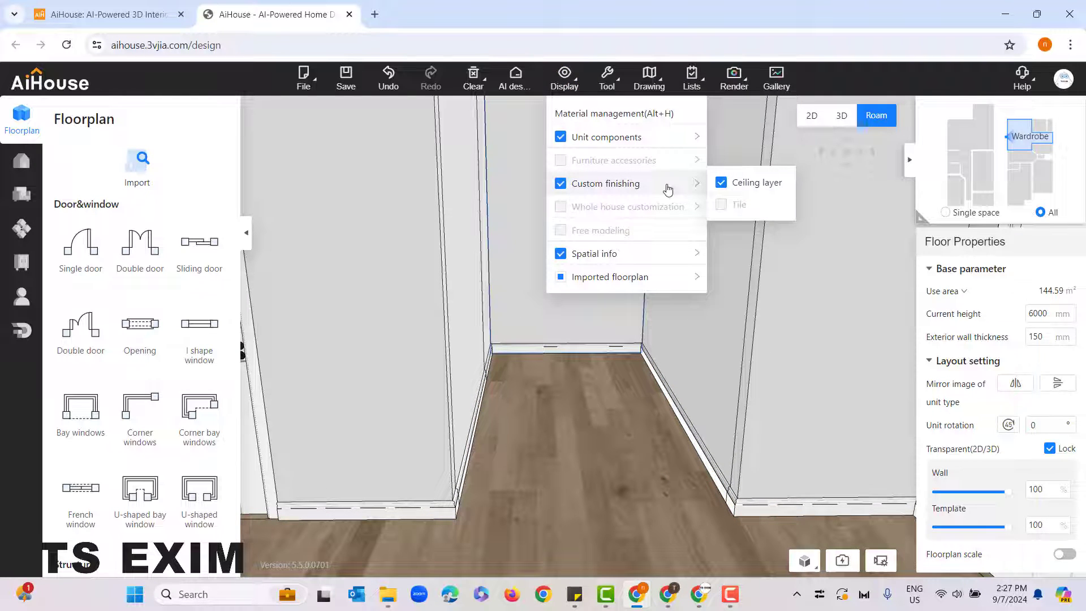
{"action": "mouse_move", "coordinate": [613, 141]}
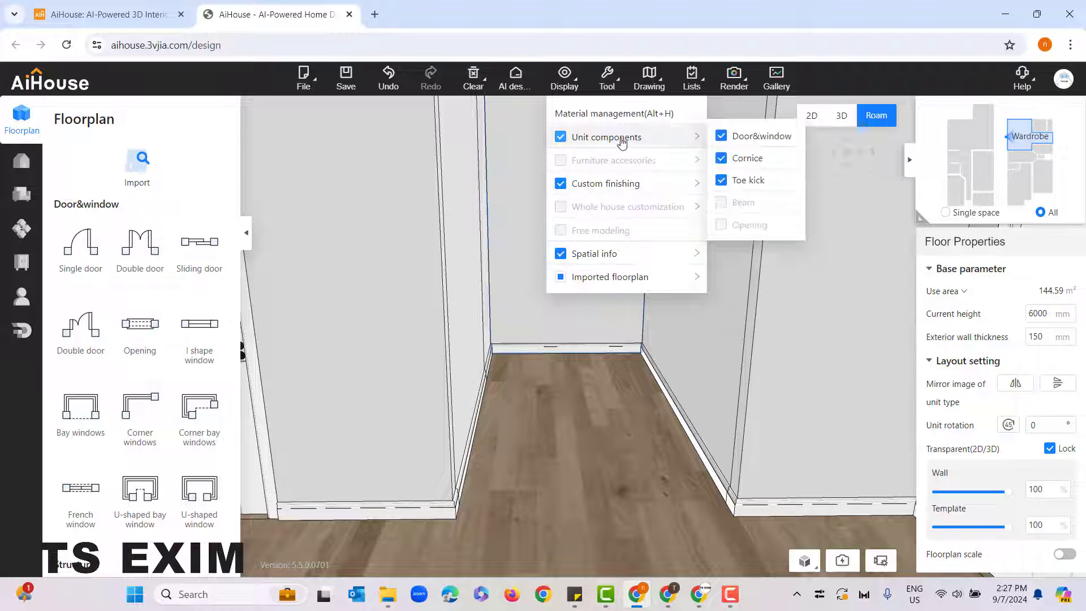
{"action": "left_click", "coordinate": [720, 159]}
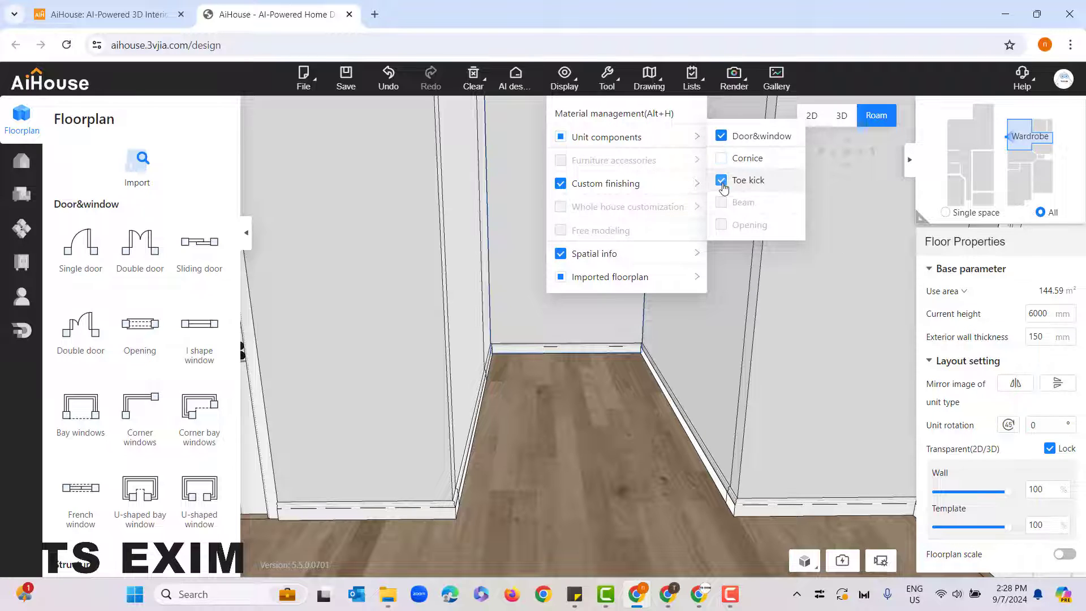
{"action": "left_click", "coordinate": [721, 181]}
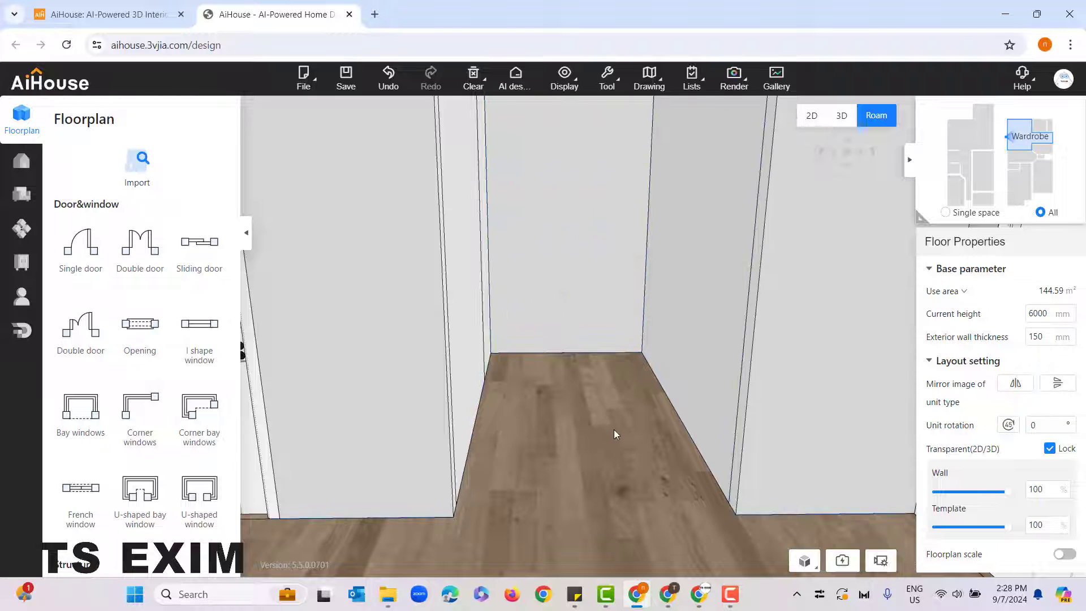
Step: Open the whole-house customization environment for wardrobes with the camera facing the alcove
{"action": "left_click_drag", "start_coordinate": [613, 430], "coordinate": [649, 440]}
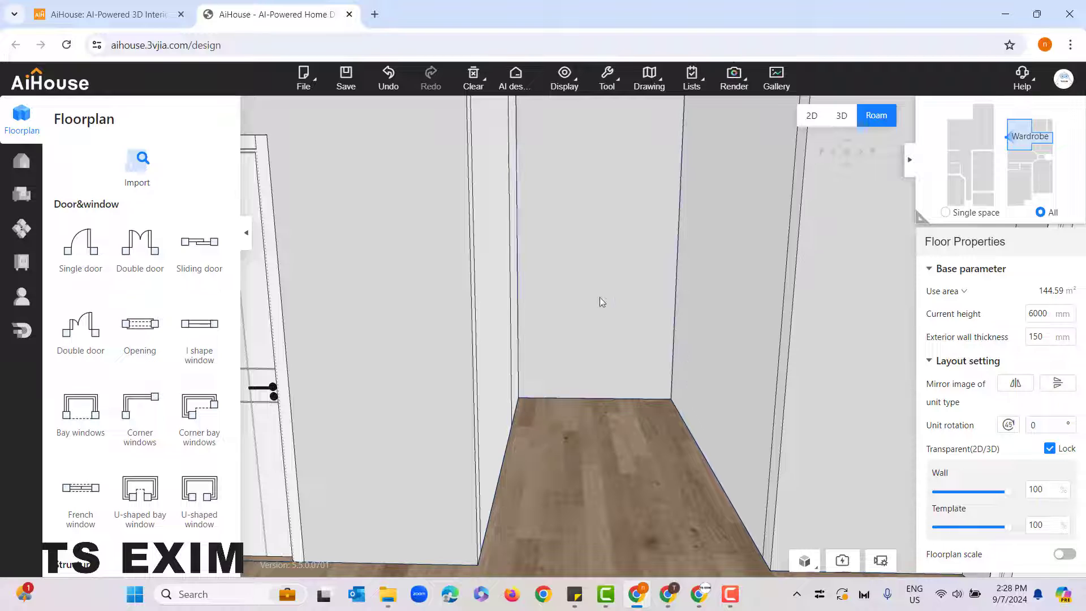
{"action": "key", "text": "d"}
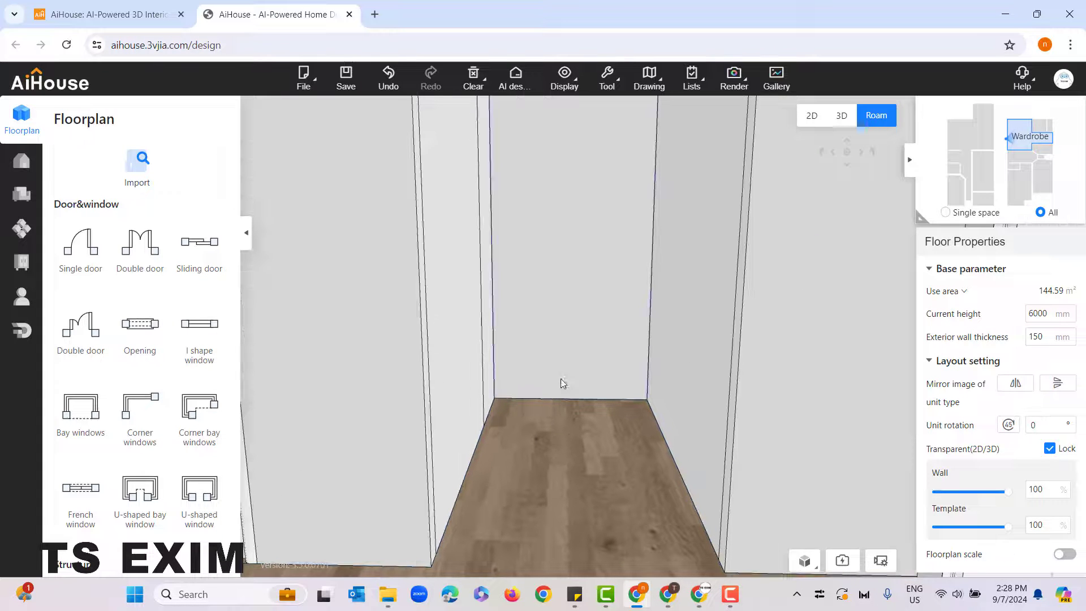
{"action": "key", "text": "d"}
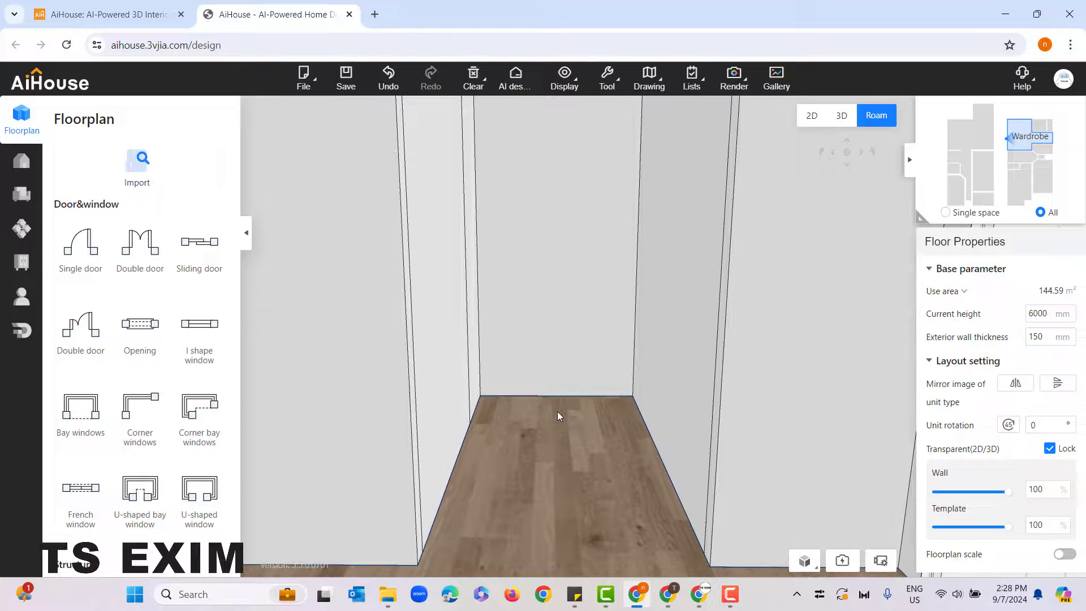
{"action": "left_click_drag", "start_coordinate": [558, 412], "coordinate": [617, 448]}
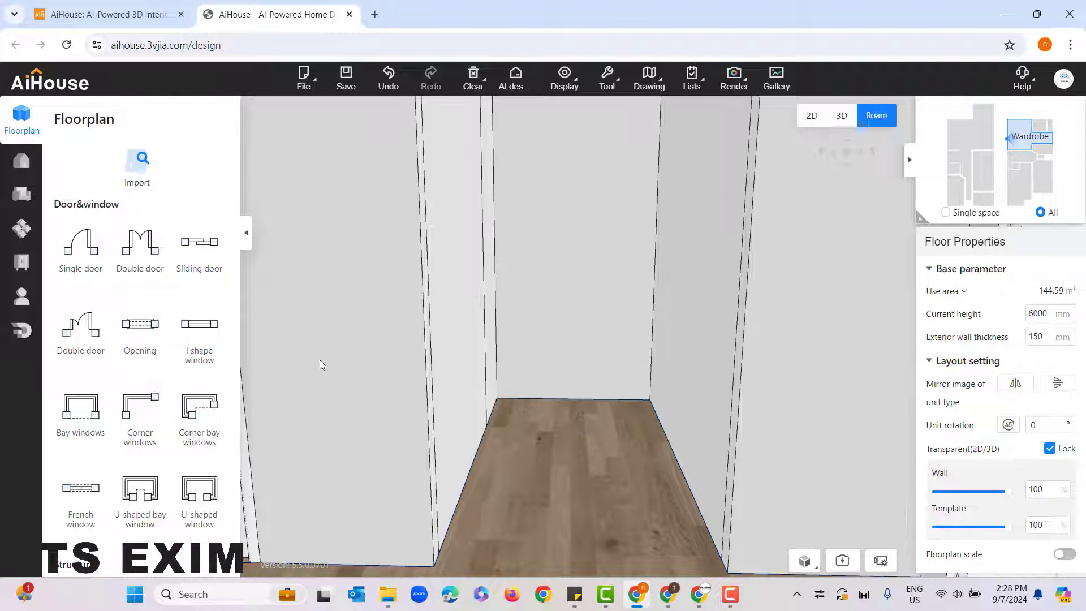
{"action": "left_click", "coordinate": [22, 263]}
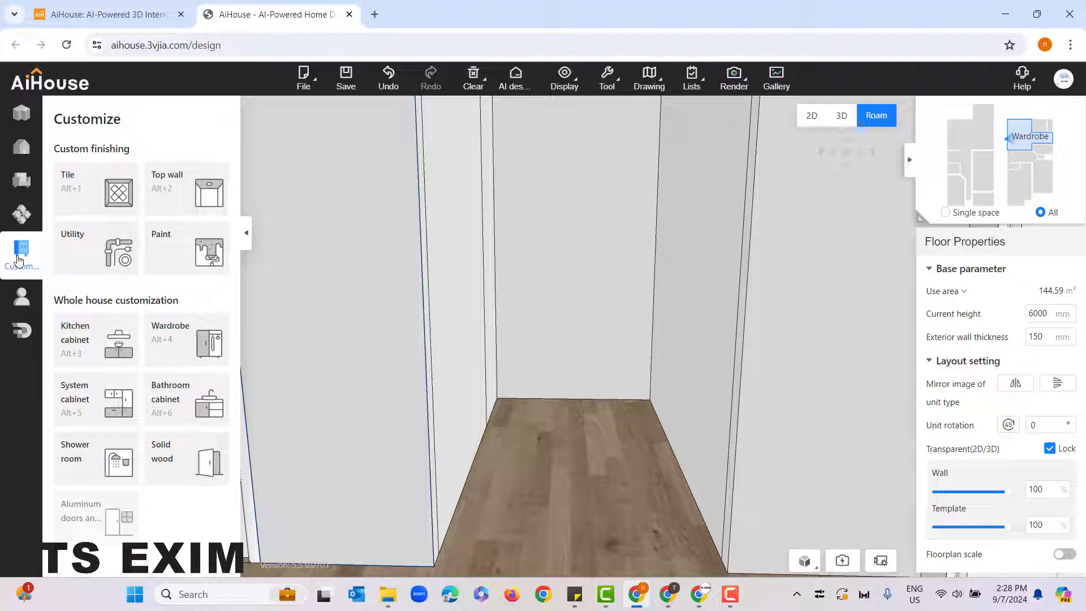
{"action": "left_click", "coordinate": [175, 347]}
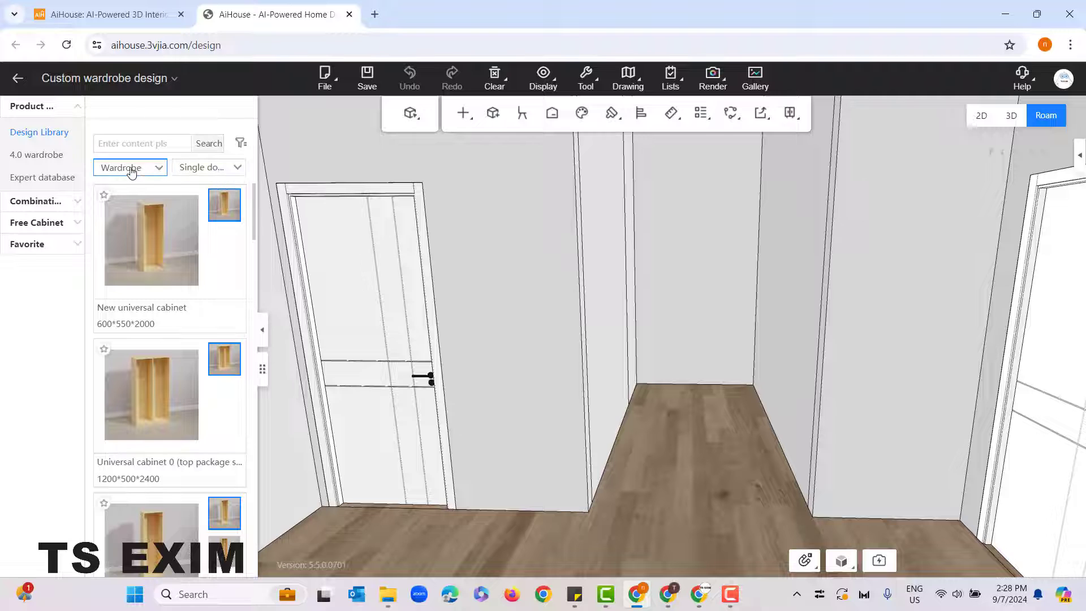
Step: Review the wardrobe categories and types in the design library and show the Sliding door wardrobe category
{"action": "left_click", "coordinate": [159, 172]}
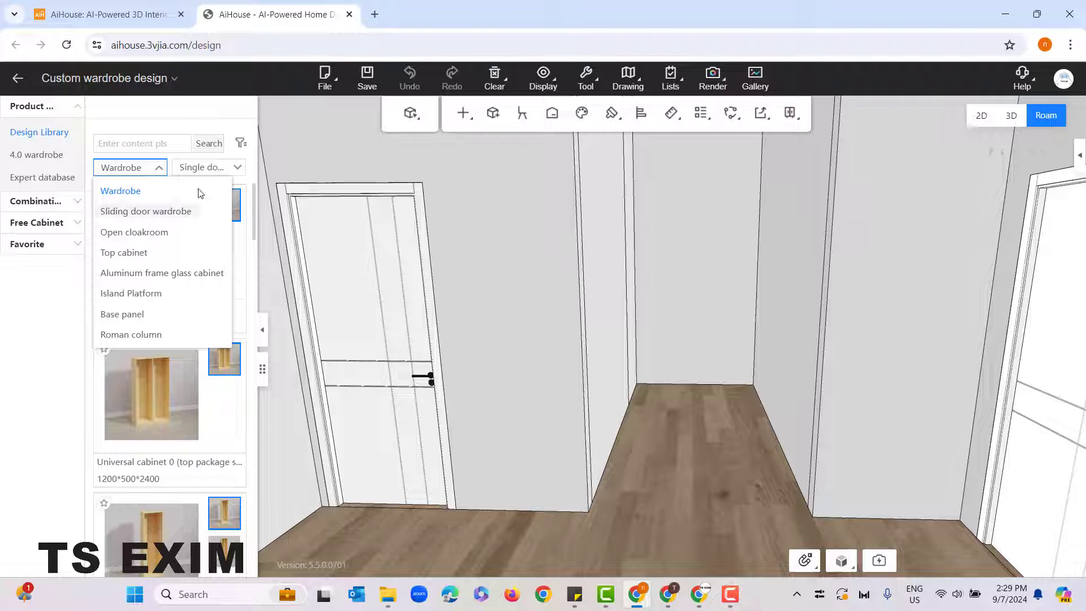
{"action": "left_click", "coordinate": [202, 169]}
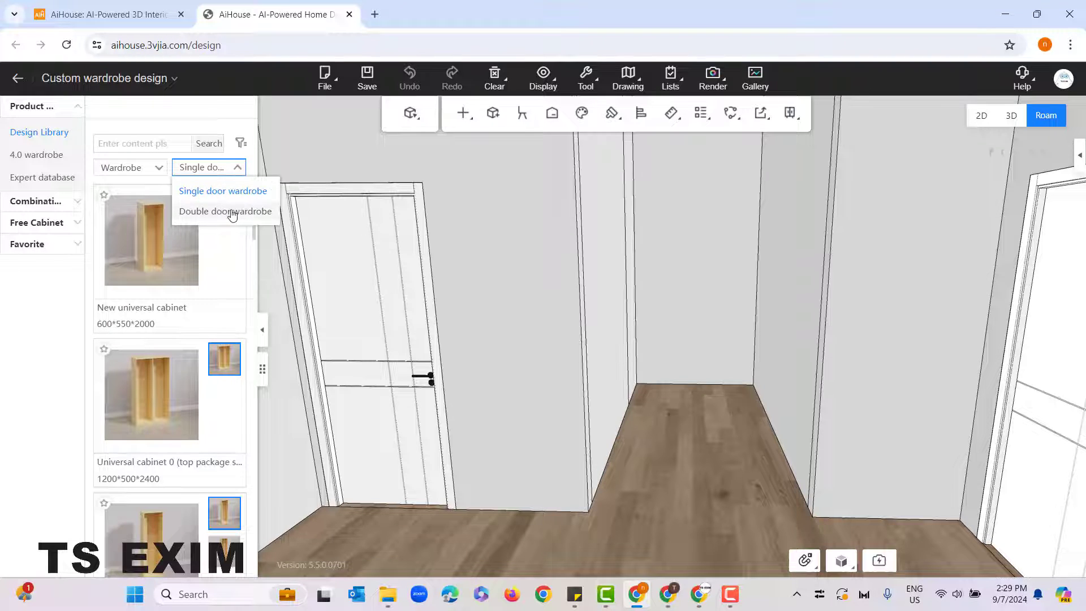
{"action": "left_click", "coordinate": [154, 168]}
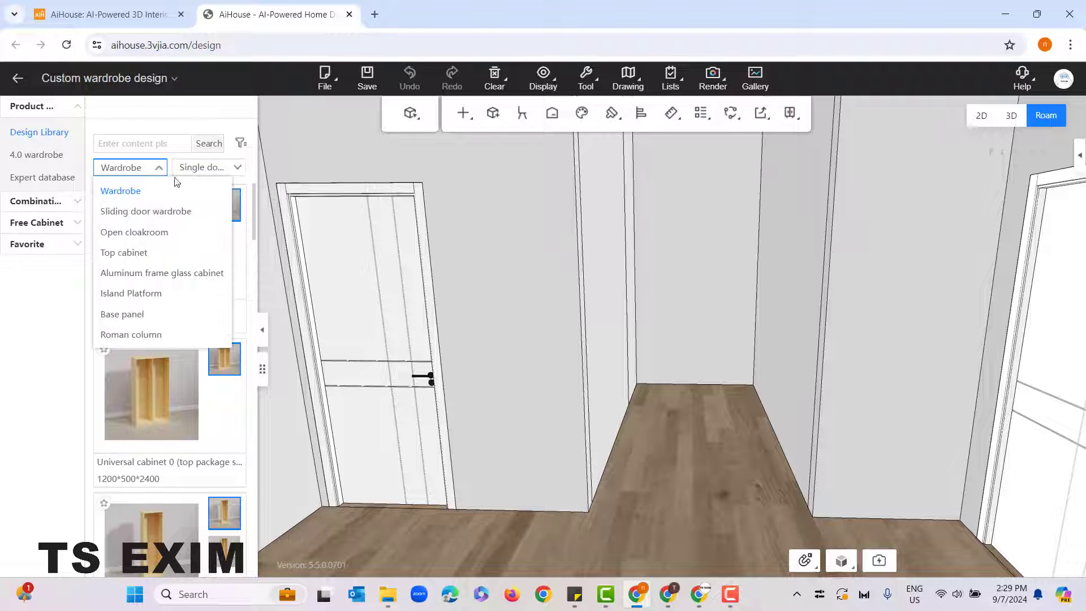
{"action": "left_click", "coordinate": [141, 213]}
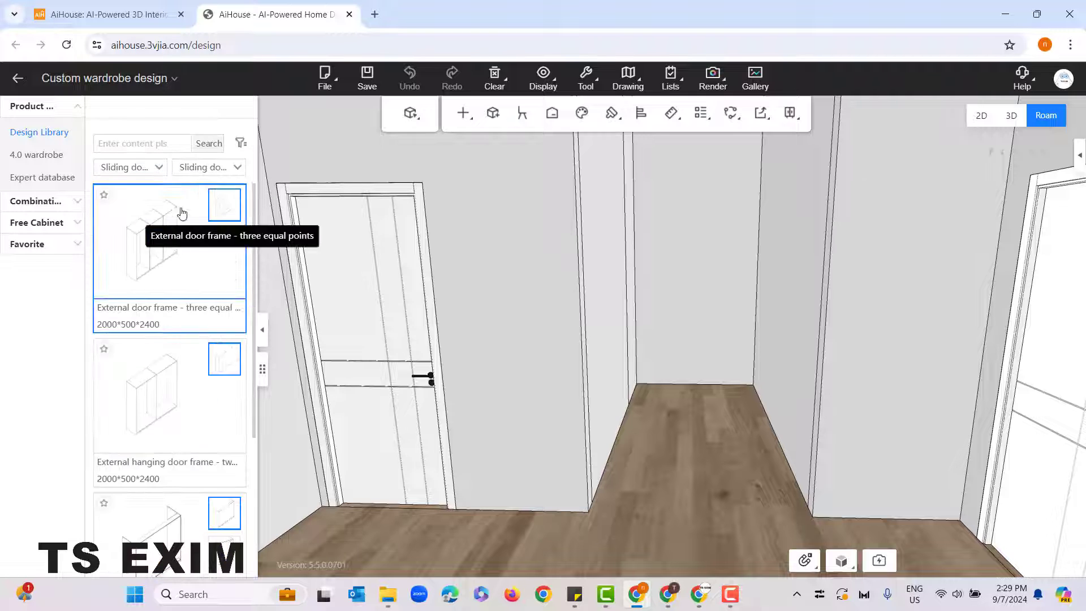
Step: Review the Corner element and Arc cabinet types of the Sliding door wardrobe category in the design library
{"action": "left_click", "coordinate": [238, 169]}
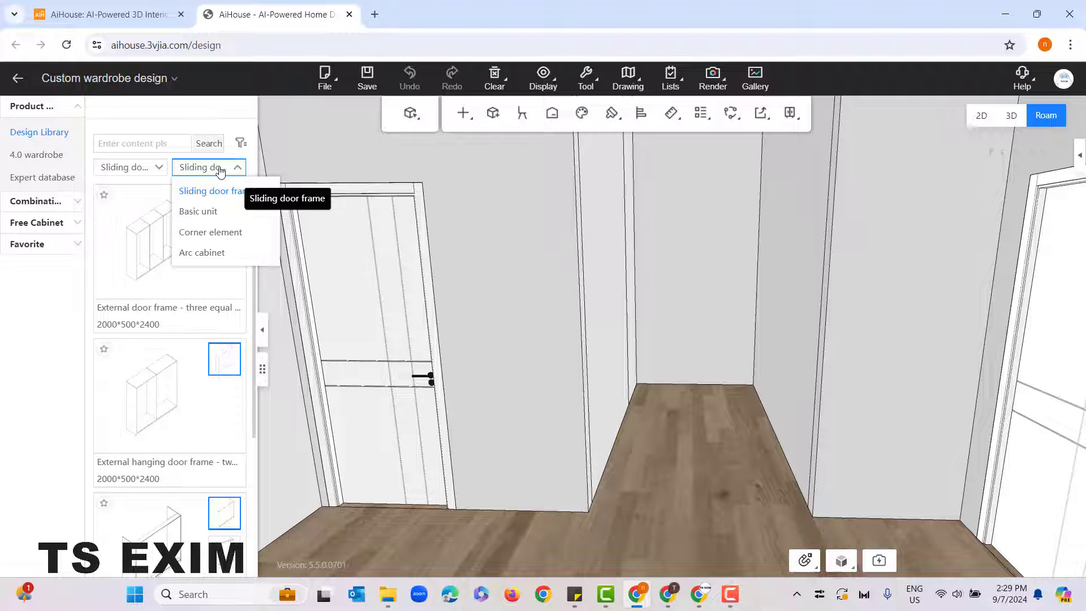
{"action": "left_click", "coordinate": [229, 232]}
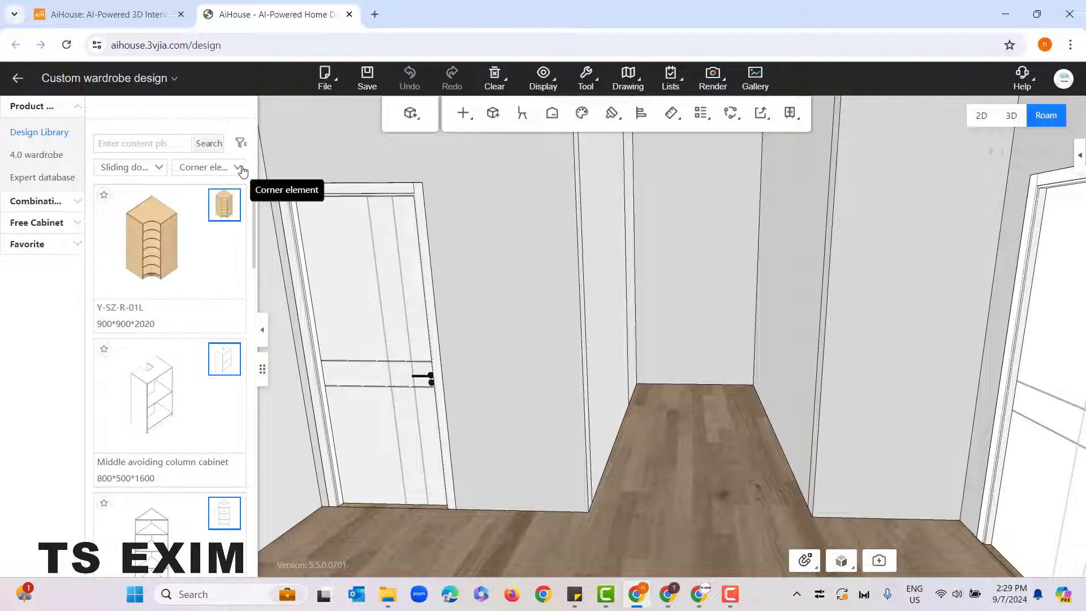
{"action": "left_click", "coordinate": [245, 169]}
{"action": "left_click", "coordinate": [221, 253]}
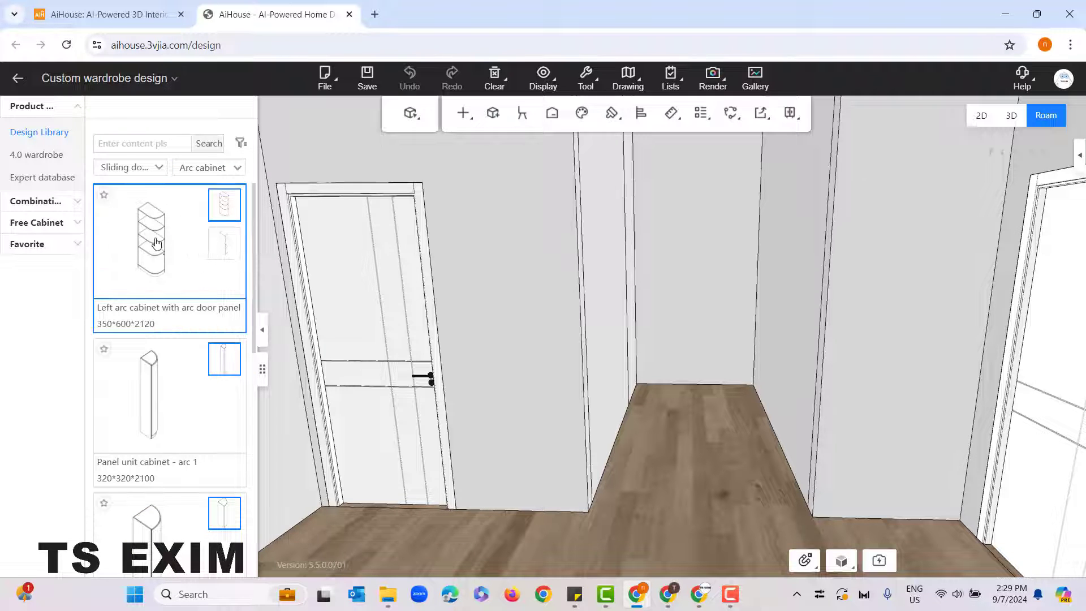
{"action": "scroll", "coordinate": [193, 326], "scroll_direction": "down", "scroll_amount": 8}
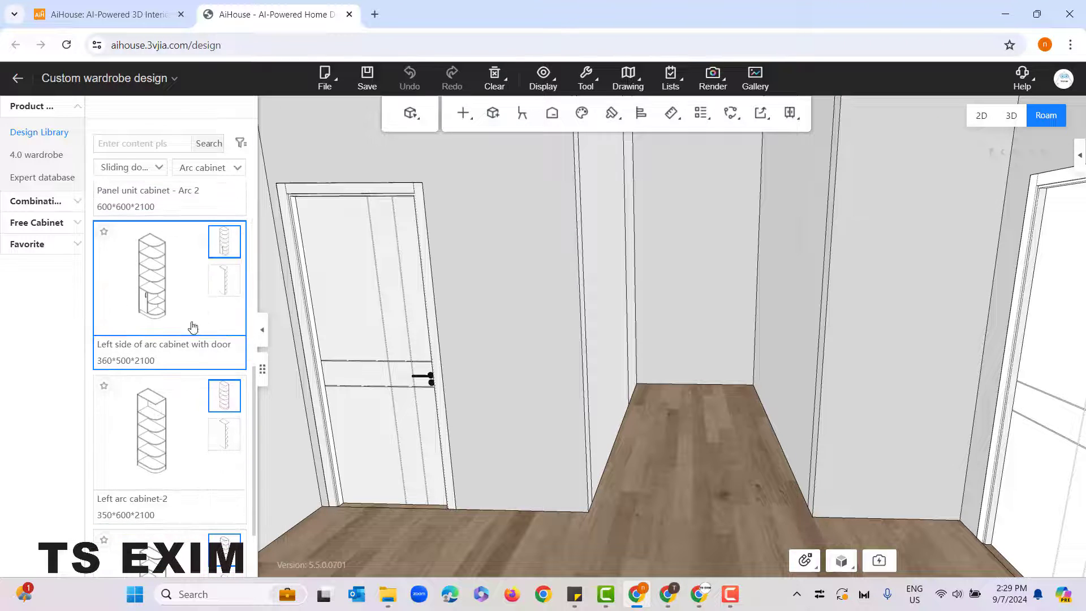
{"action": "scroll", "coordinate": [145, 300], "scroll_direction": "down", "scroll_amount": 2}
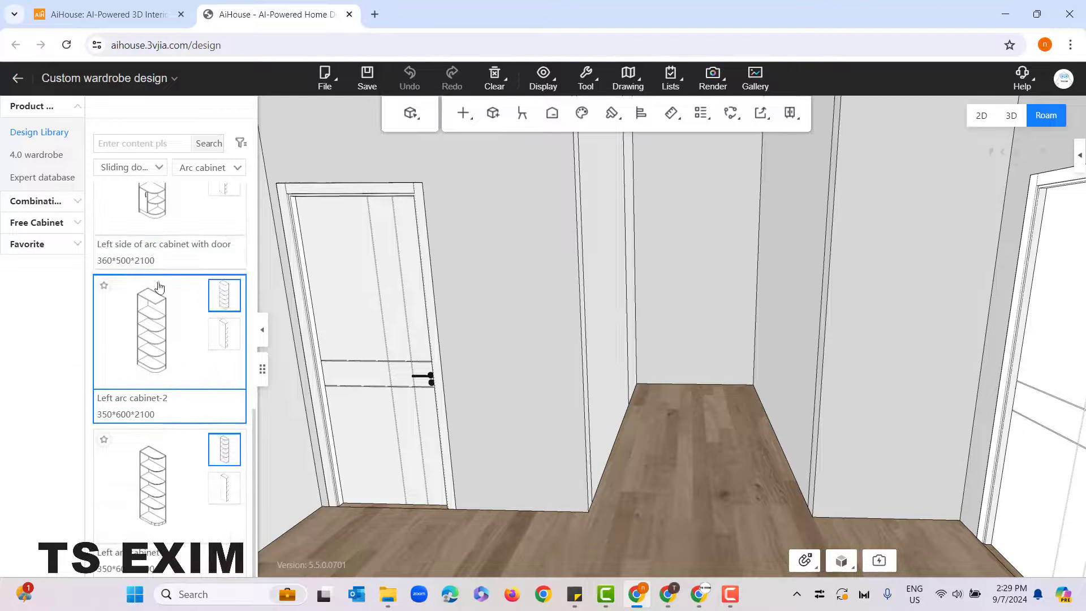
{"action": "scroll", "coordinate": [175, 445], "scroll_direction": "up", "scroll_amount": 9}
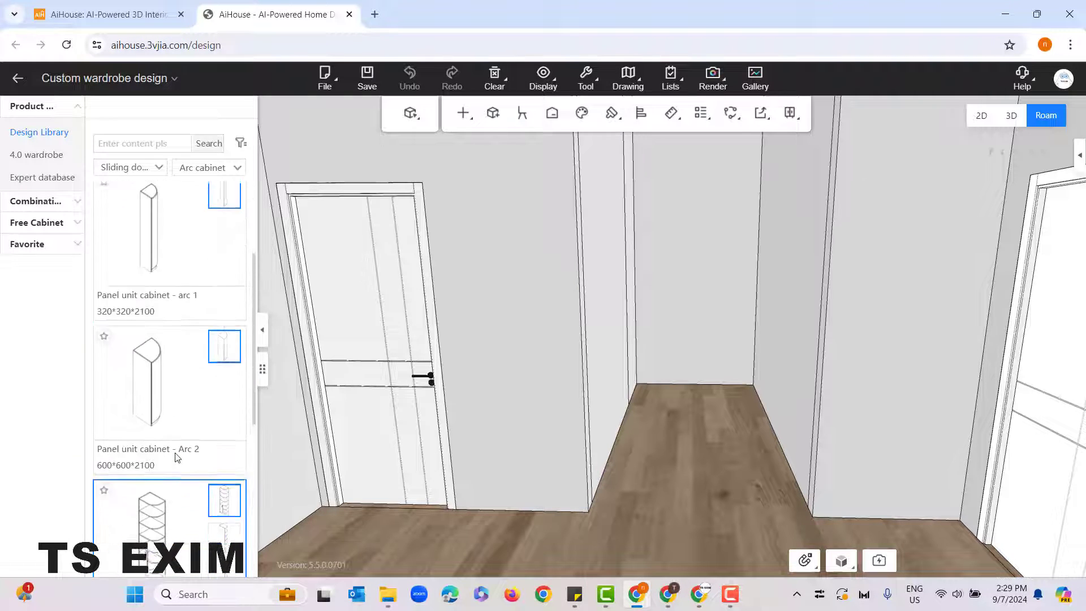
{"action": "left_click", "coordinate": [234, 169]}
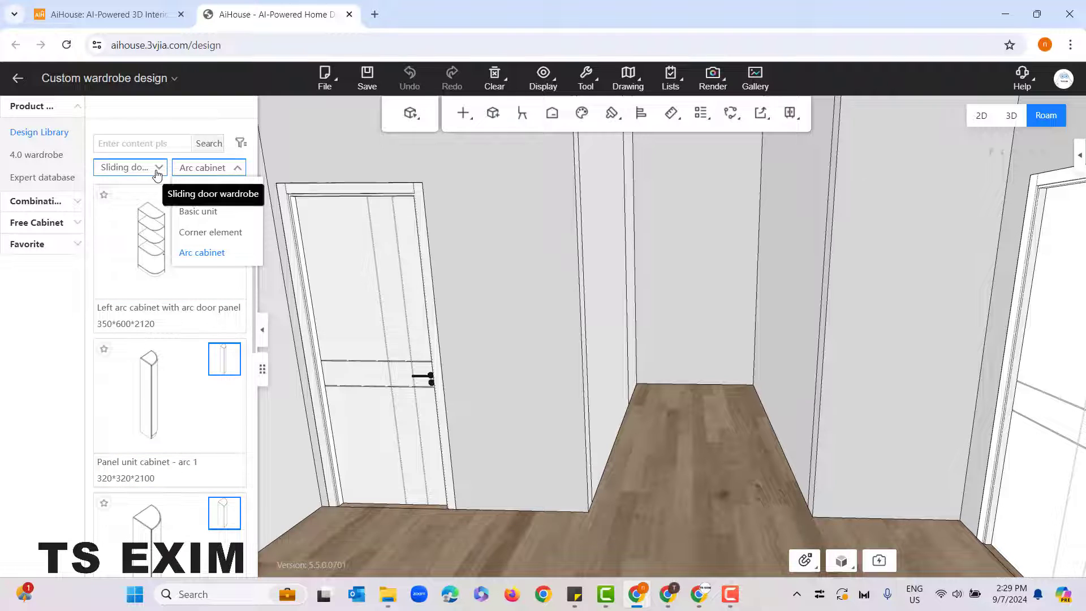
{"action": "left_click", "coordinate": [302, 154]}
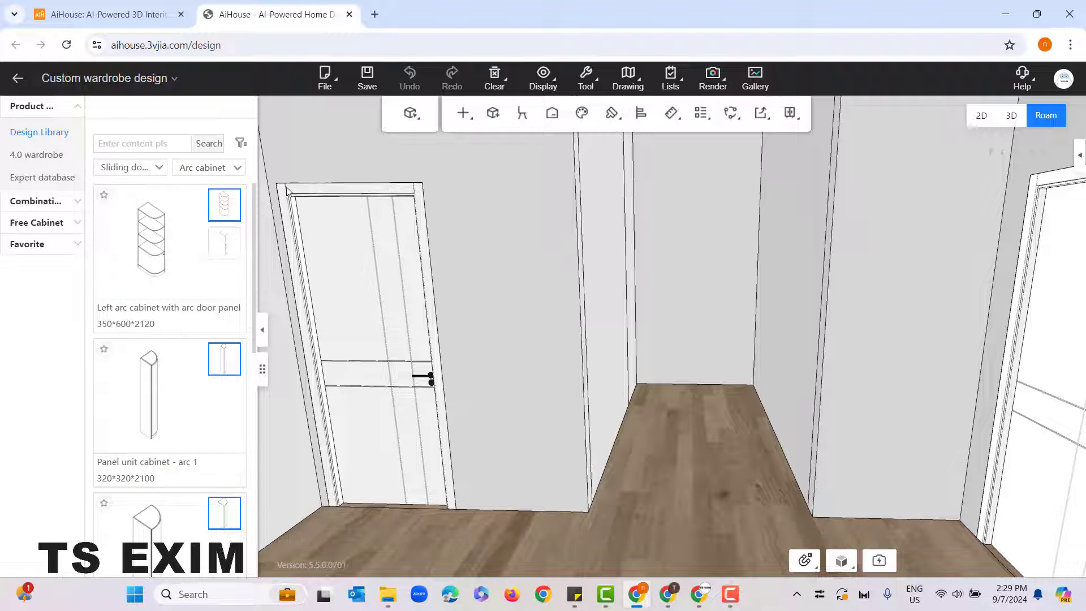
{"action": "left_click_drag", "start_coordinate": [628, 300], "coordinate": [636, 300]}
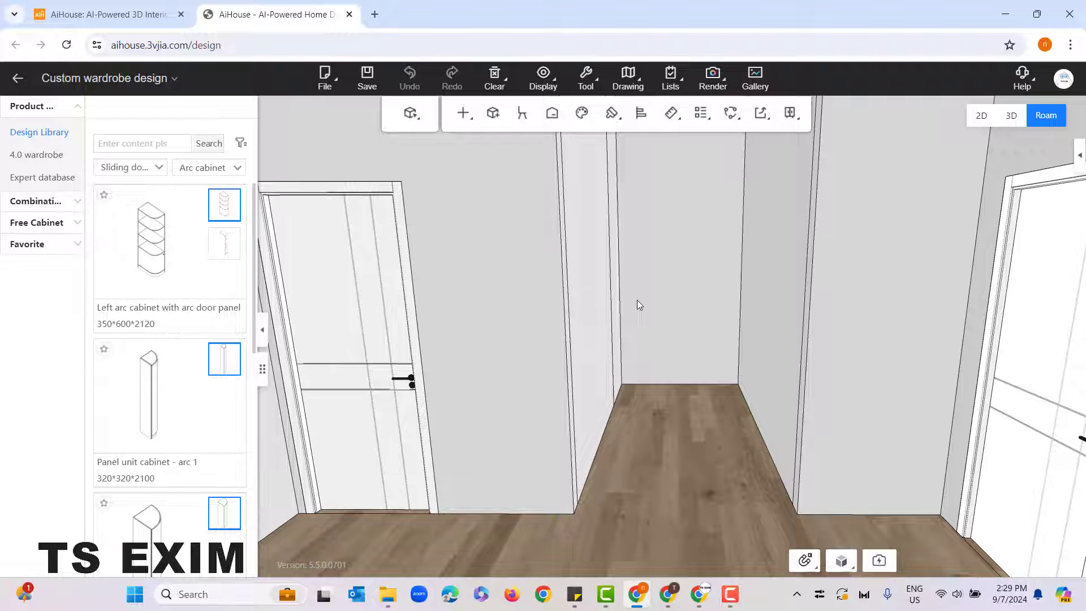
Step: Place the 2000*600*2118 roof less cabinet frame from the Sliding door wardrobe category's Sliding door frame type against the alcove's back wall
{"action": "left_click", "coordinate": [156, 167]}
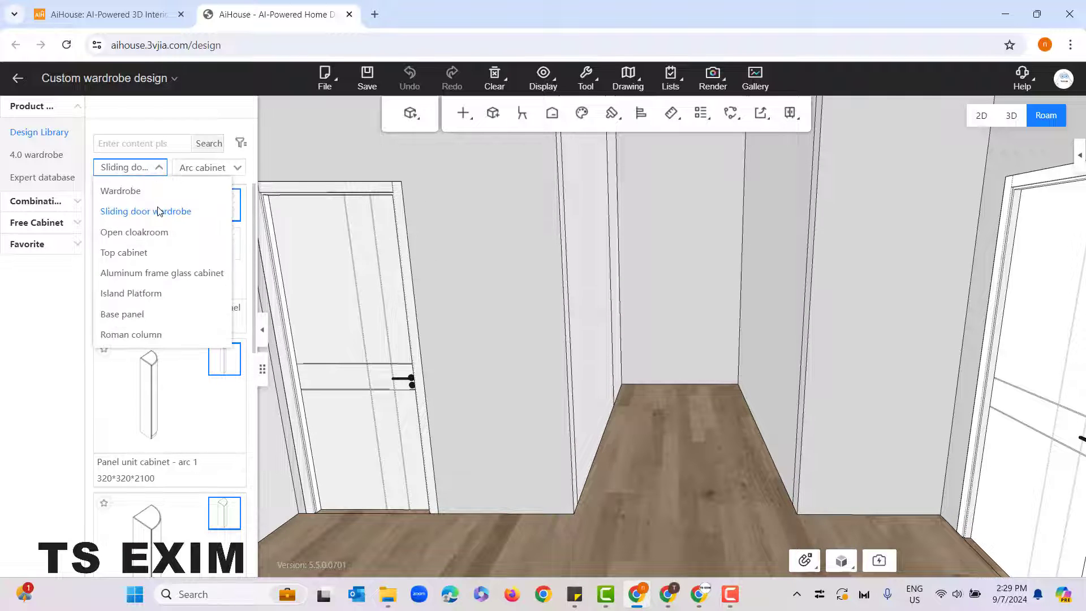
{"action": "left_click", "coordinate": [161, 209]}
{"action": "left_click", "coordinate": [159, 167]}
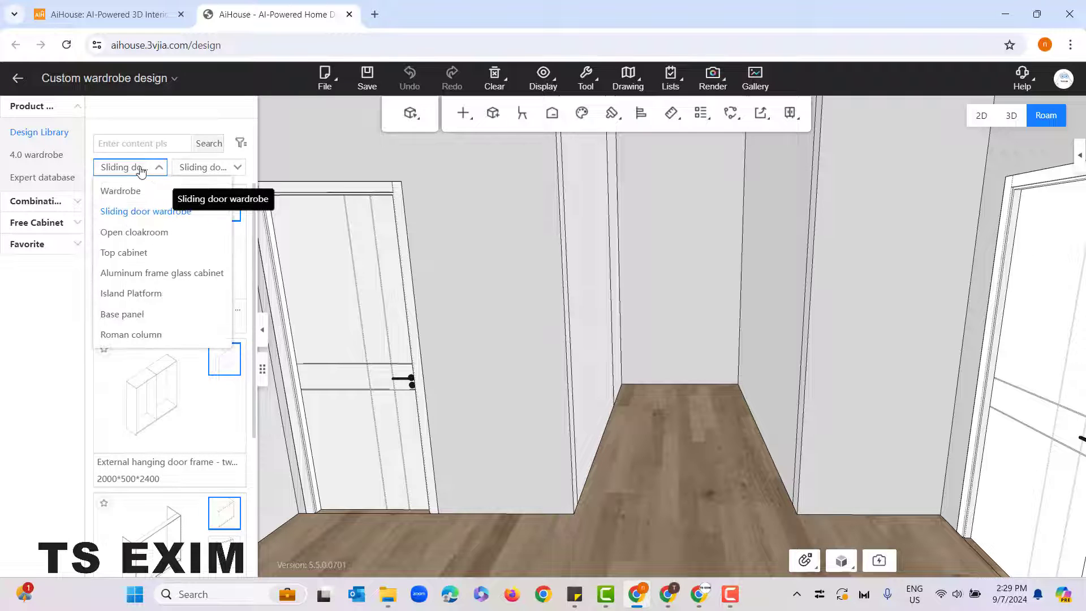
{"action": "left_click", "coordinate": [170, 211]}
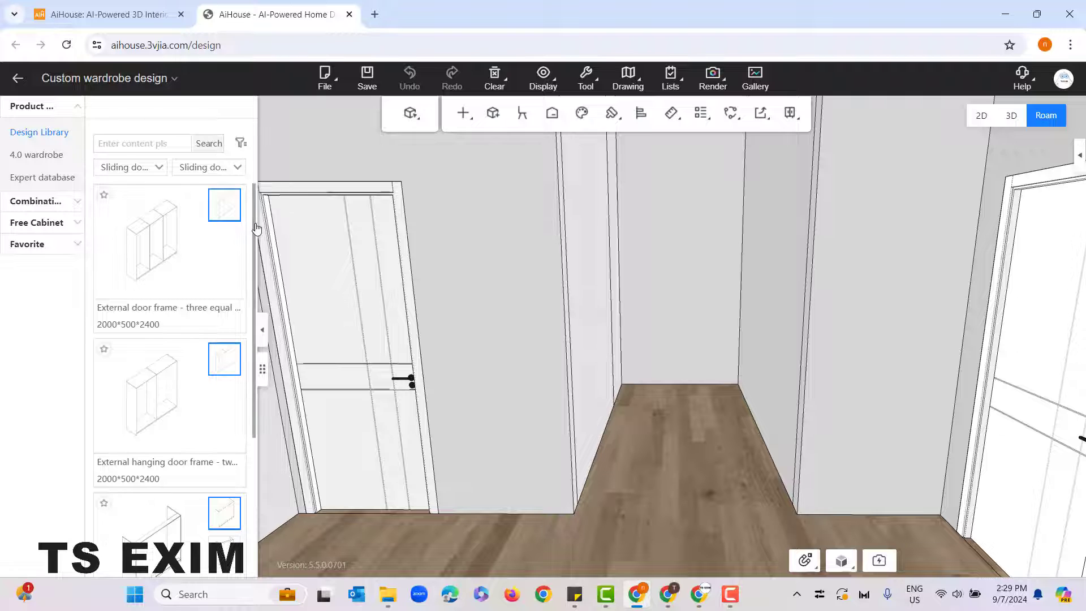
{"action": "scroll", "coordinate": [253, 326], "scroll_direction": "down", "scroll_amount": 2}
{"action": "scroll", "coordinate": [252, 326], "scroll_direction": "down", "scroll_amount": 2}
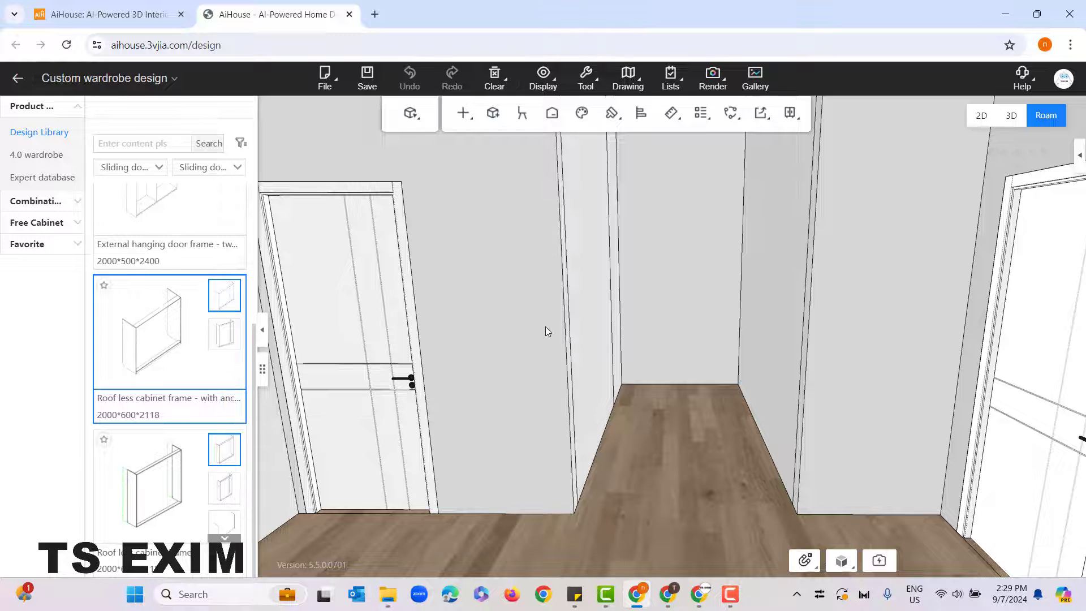
{"action": "left_click", "coordinate": [685, 329]}
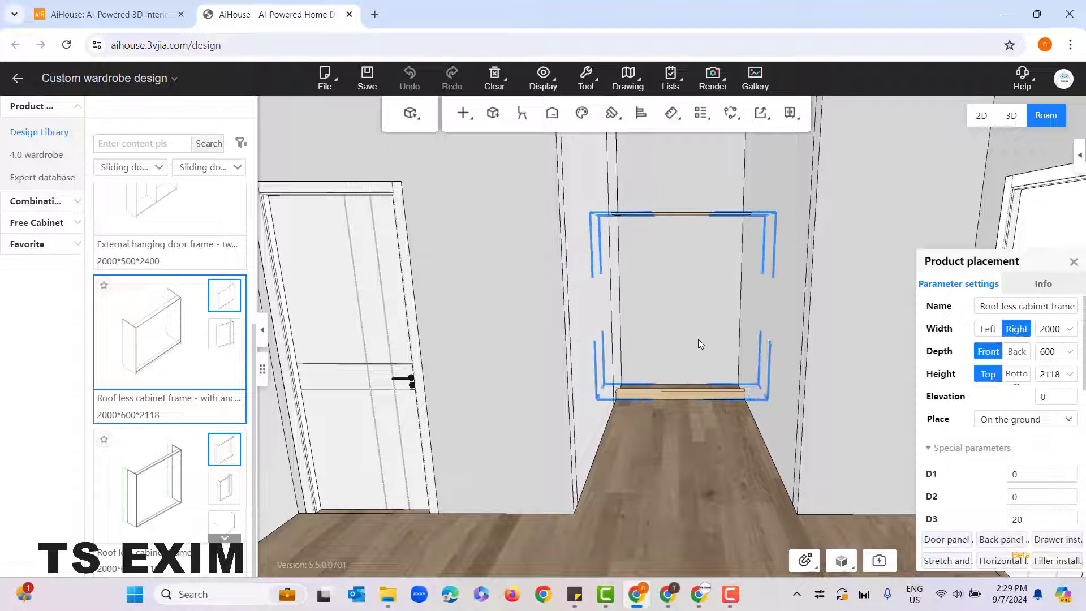
{"action": "left_click", "coordinate": [643, 343]}
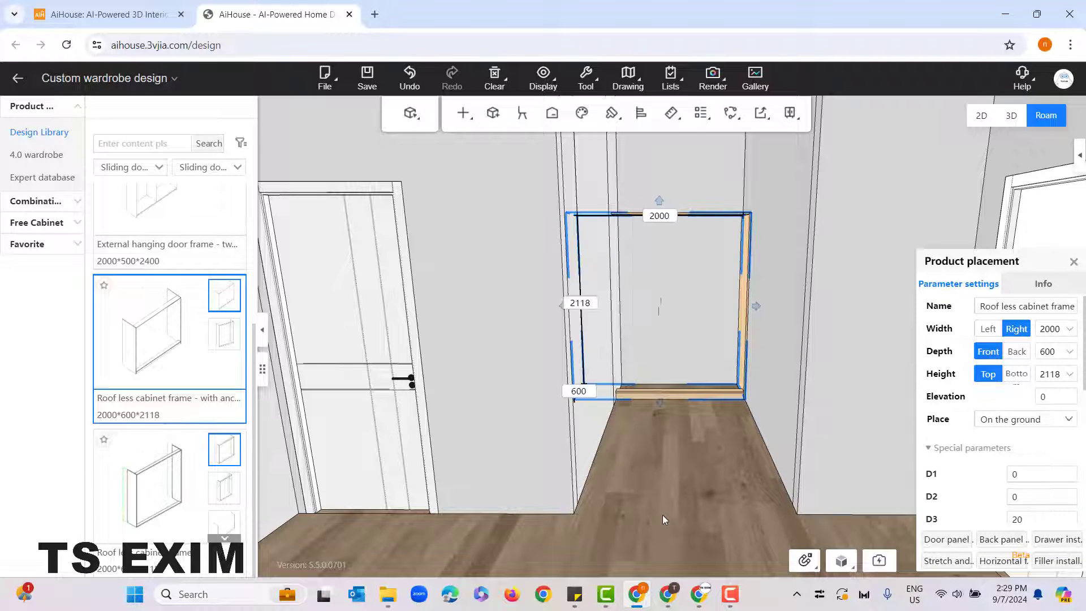
Step: Set the cabinet frame's width to 1300 mm with the size change applied on its left side
{"action": "right_click_drag", "start_coordinate": [643, 497], "coordinate": [630, 527]}
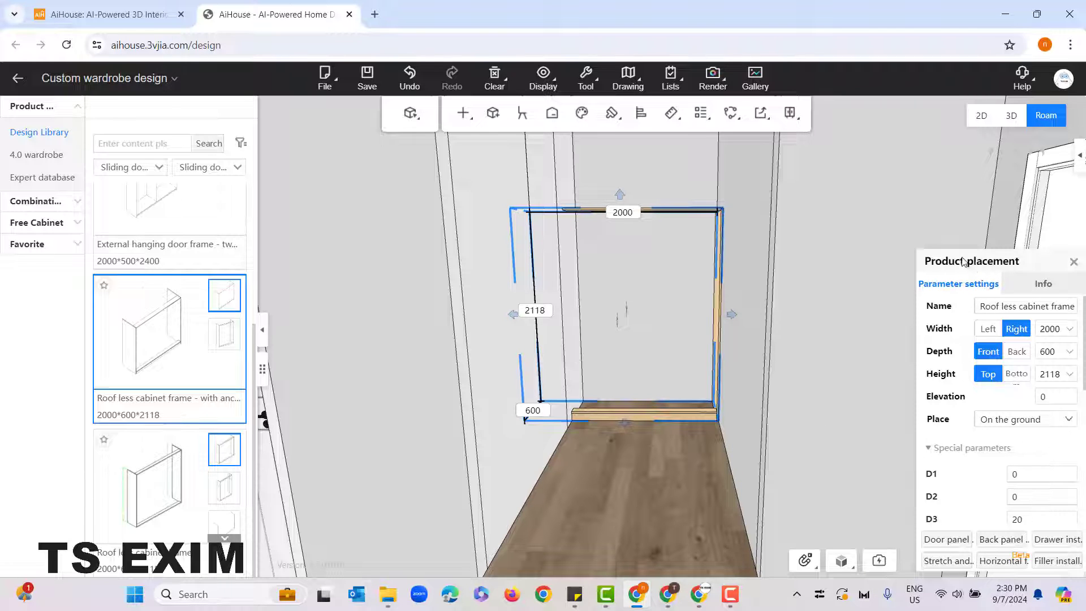
{"action": "left_click_drag", "start_coordinate": [963, 260], "coordinate": [940, 203]}
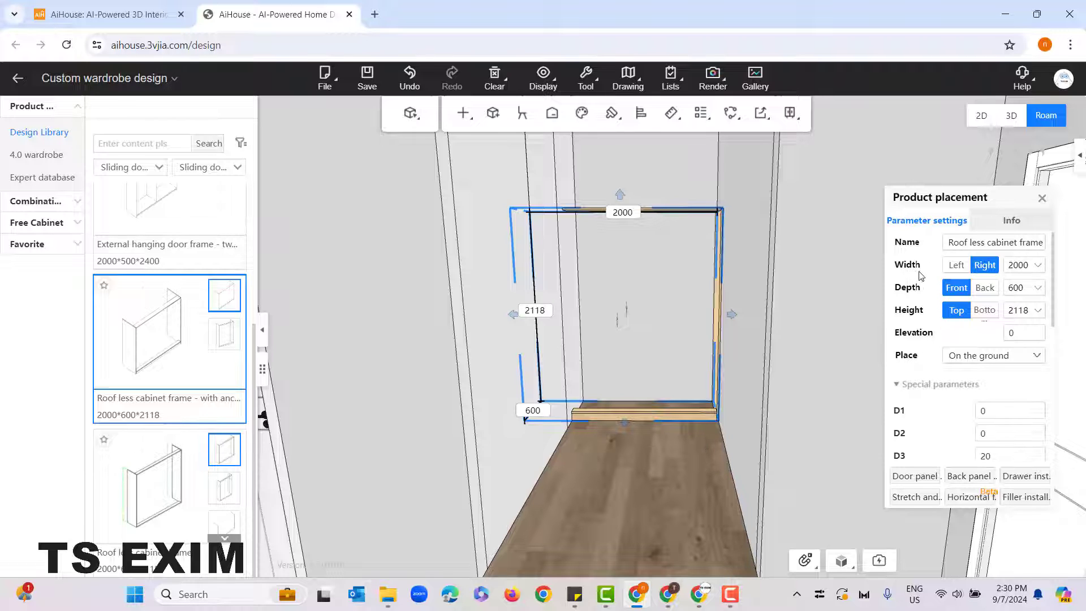
{"action": "left_click", "coordinate": [992, 270]}
{"action": "left_click", "coordinate": [967, 269]}
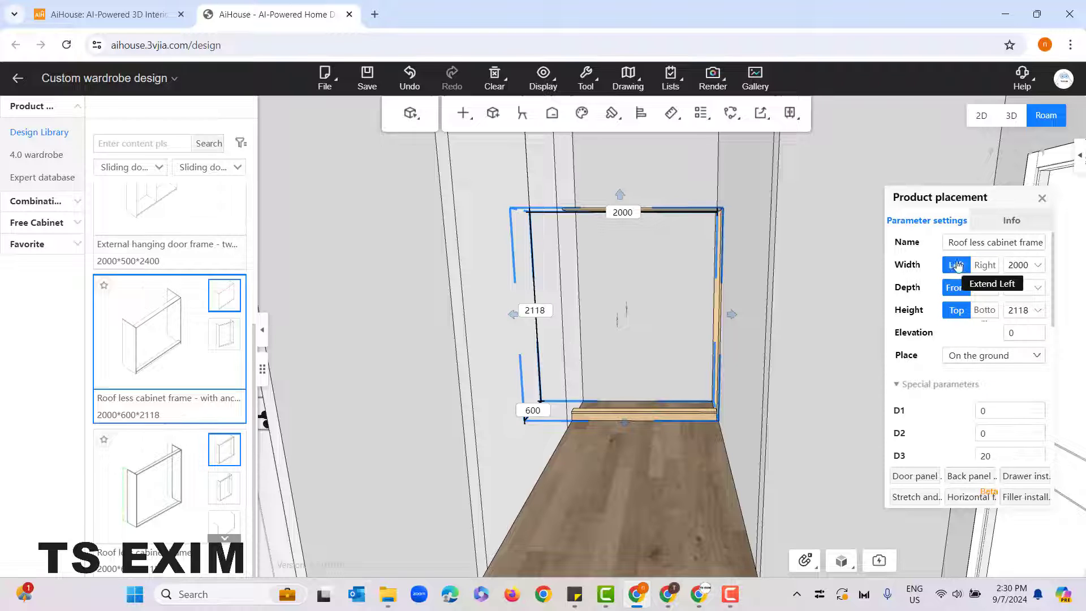
{"action": "left_click", "coordinate": [1026, 266]}
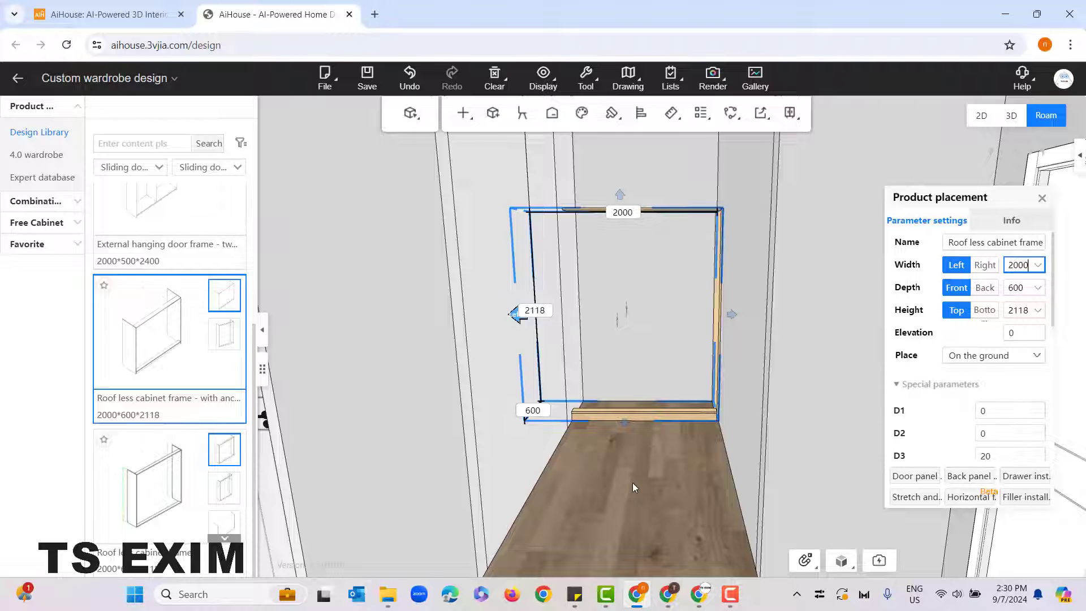
{"action": "type", "text": "0-7"}
{"action": "key", "text": "Return"}
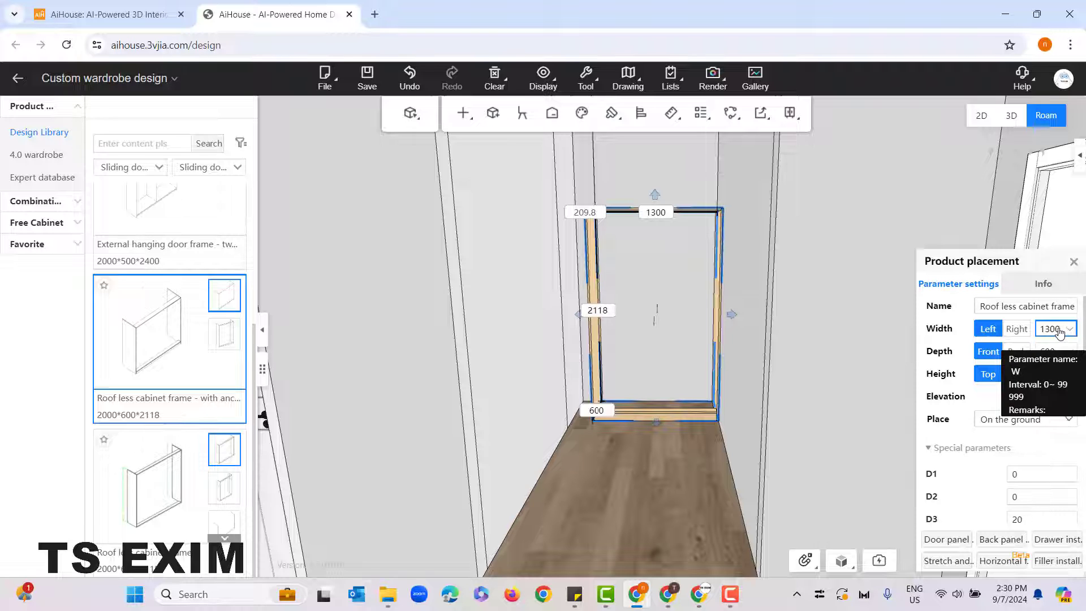
Step: Examine the gap between the cabinet frame's left side panel and the alcove's side wall
{"action": "mouse_move", "coordinate": [1061, 330]}
{"action": "left_mouse_down"}
{"action": "mouse_move", "coordinate": [1040, 330]}
{"action": "mouse_move", "coordinate": [1059, 330]}
{"action": "left_mouse_up"}
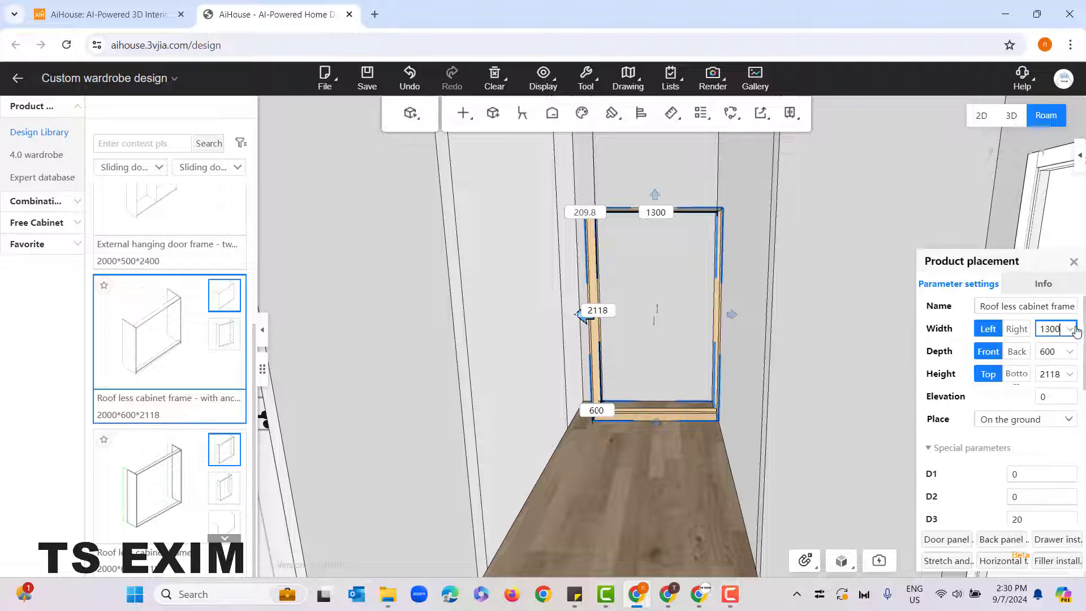
{"action": "left_click_drag", "start_coordinate": [673, 448], "coordinate": [705, 560]}
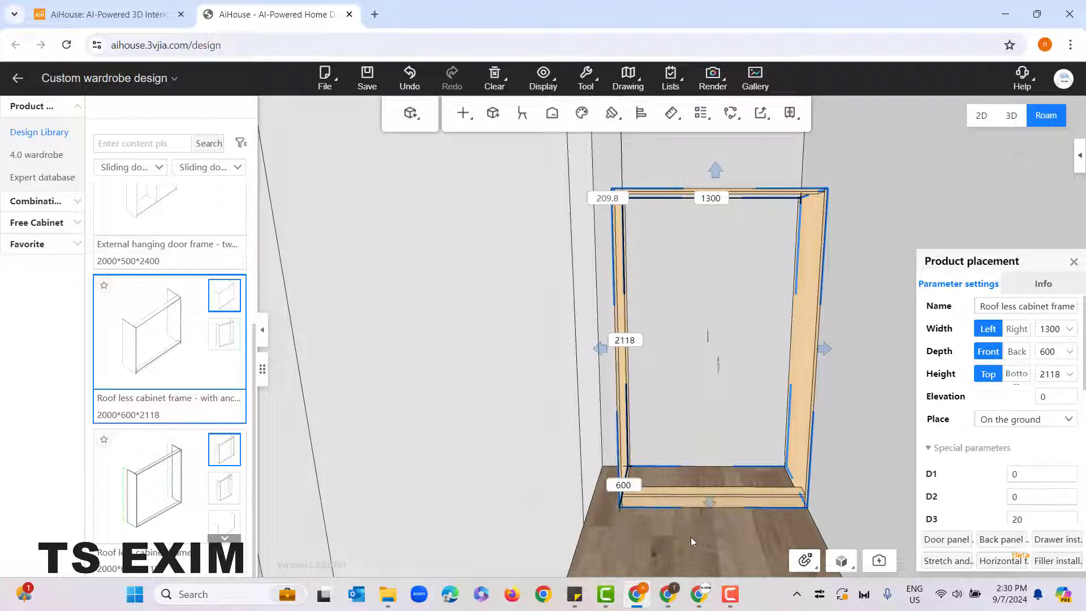
{"action": "left_click_drag", "start_coordinate": [690, 537], "coordinate": [720, 562]}
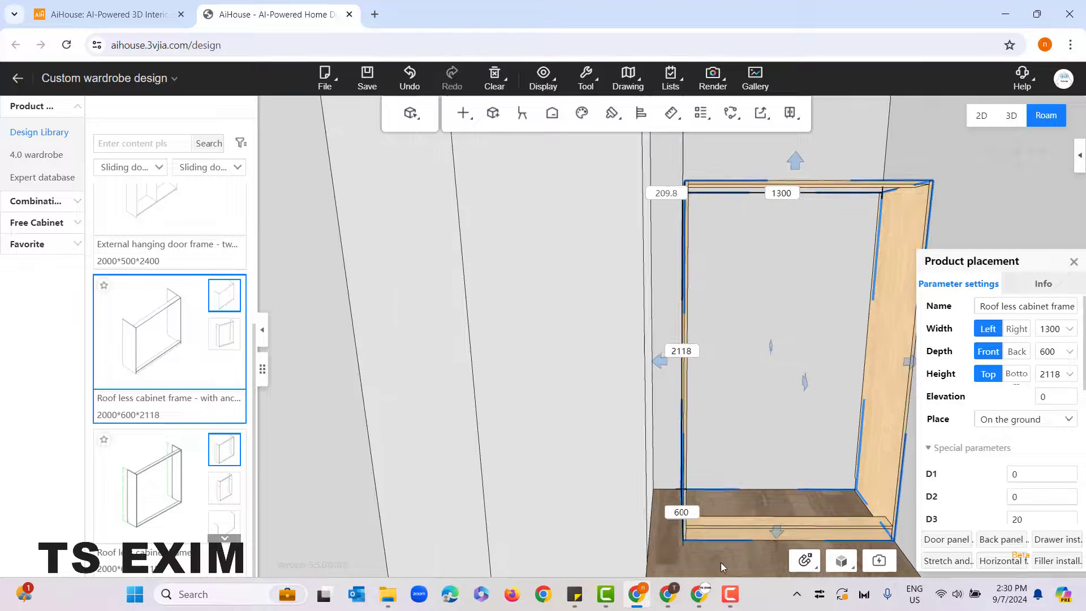
{"action": "mouse_move", "coordinate": [729, 505]}
{"action": "left_mouse_down"}
{"action": "mouse_move", "coordinate": [720, 569]}
{"action": "mouse_move", "coordinate": [724, 505]}
{"action": "left_mouse_up"}
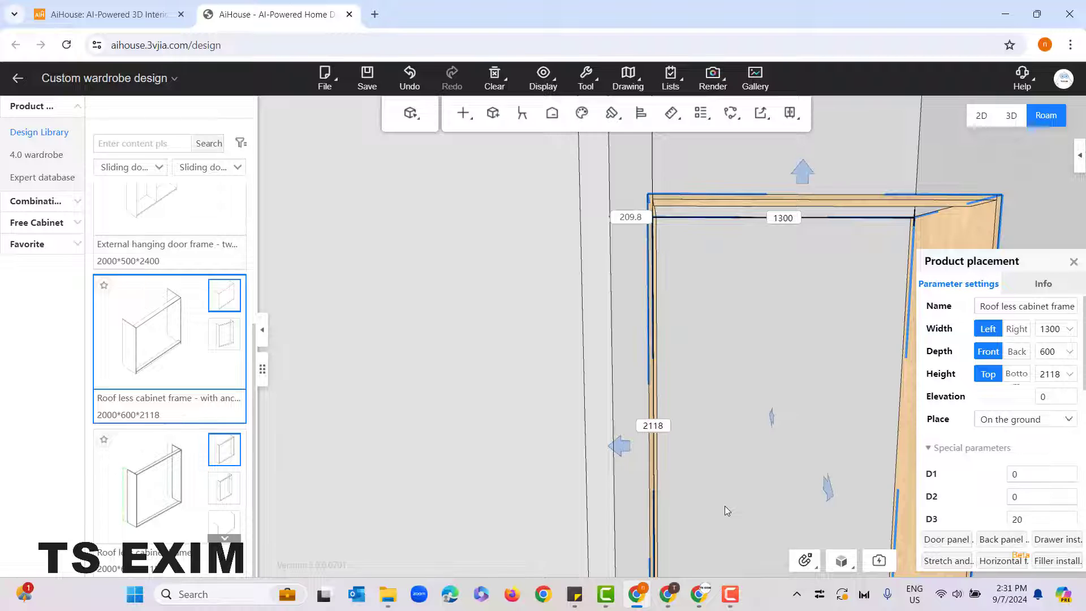
{"action": "scroll", "coordinate": [724, 505], "scroll_direction": "down", "scroll_amount": 2}
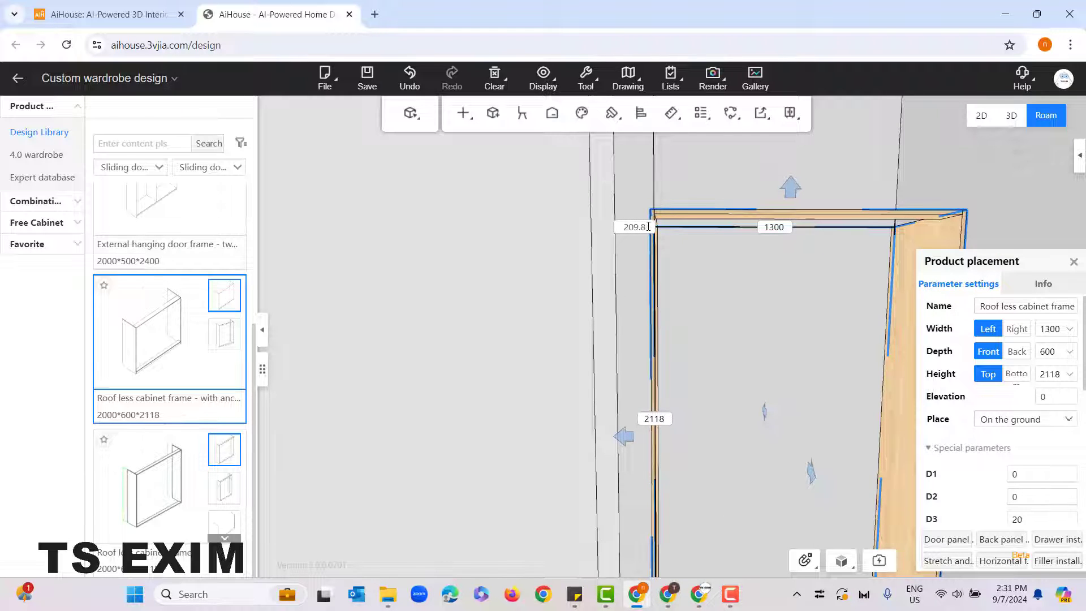
{"action": "left_click_drag", "start_coordinate": [648, 226], "coordinate": [622, 232]}
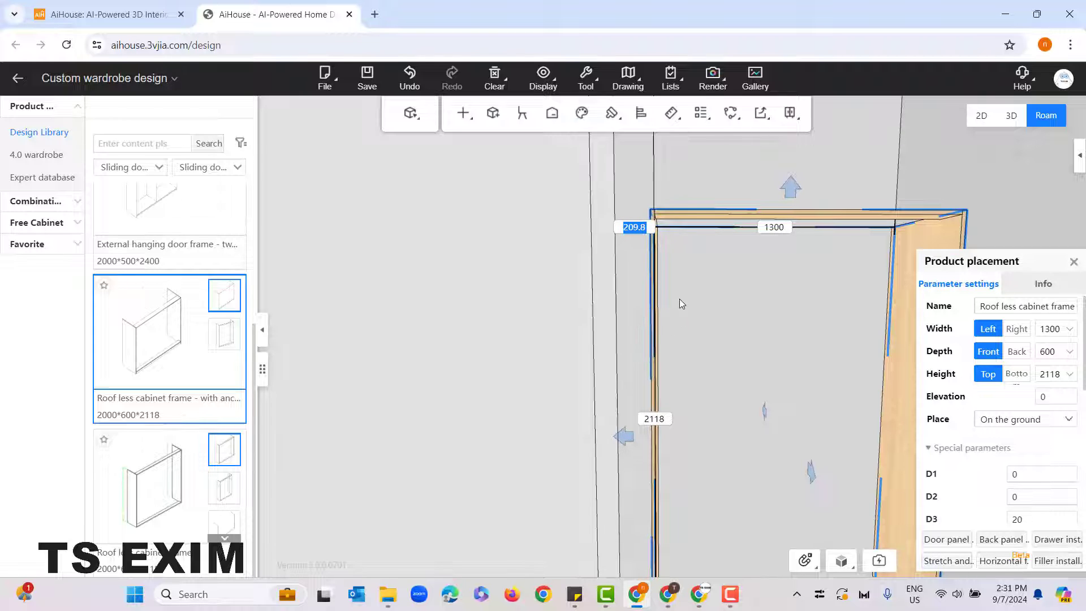
{"action": "left_click", "coordinate": [645, 227]}
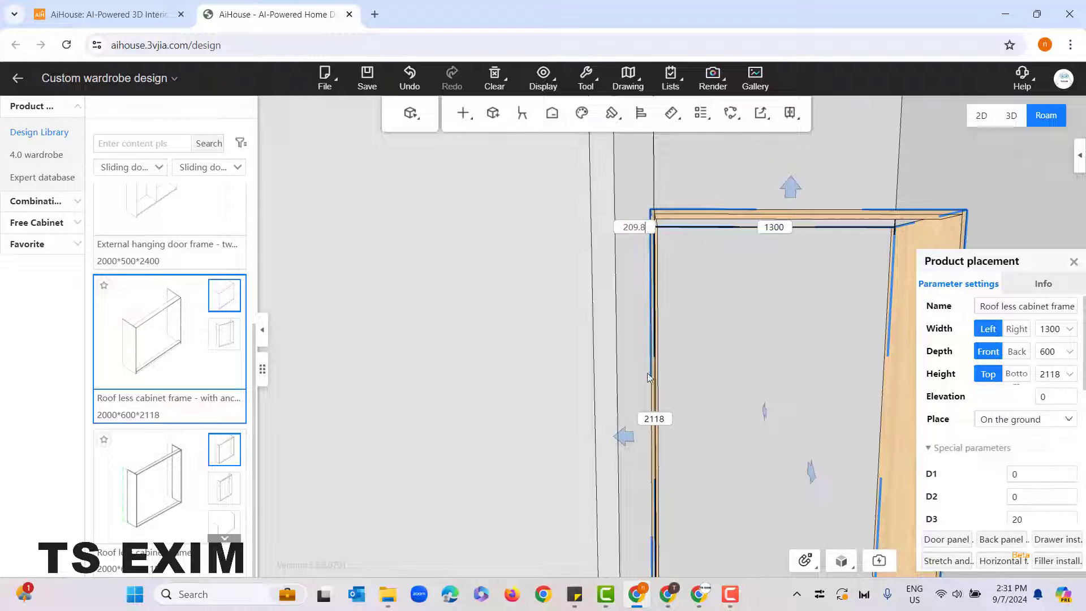
Step: Open the Windows Calculator and place its window clear of the cabinet frame's dimensions
{"action": "left_click", "coordinate": [227, 593]}
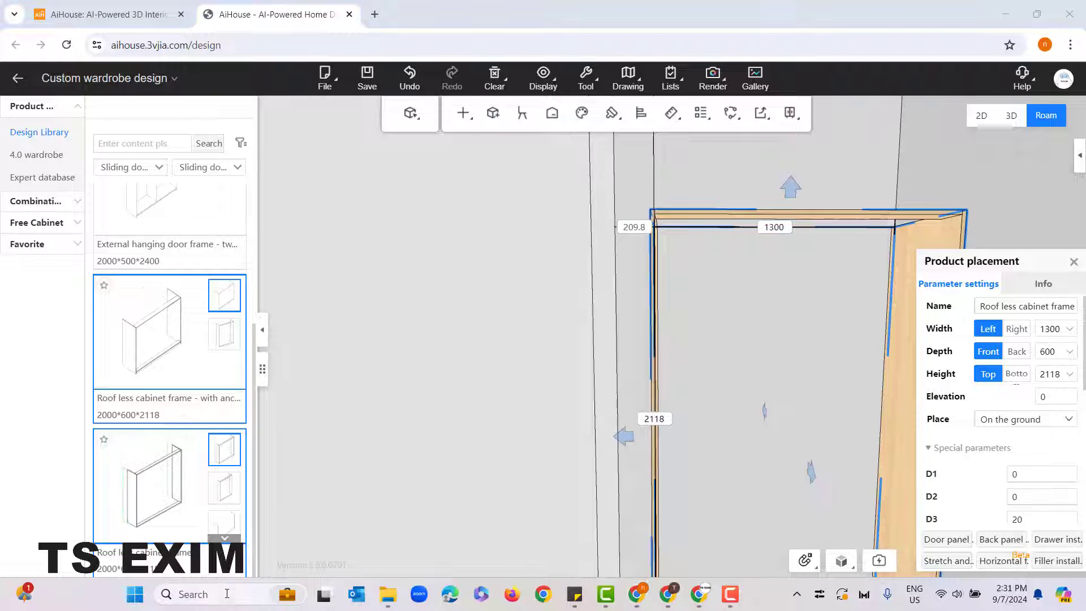
{"action": "left_click", "coordinate": [226, 593]}
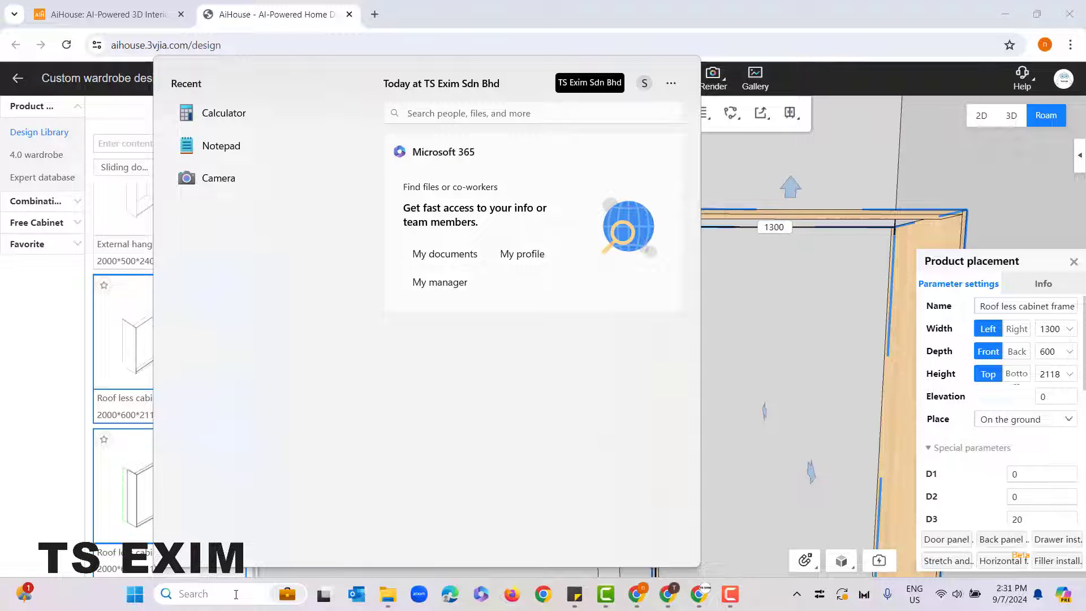
{"action": "left_click", "coordinate": [221, 113]}
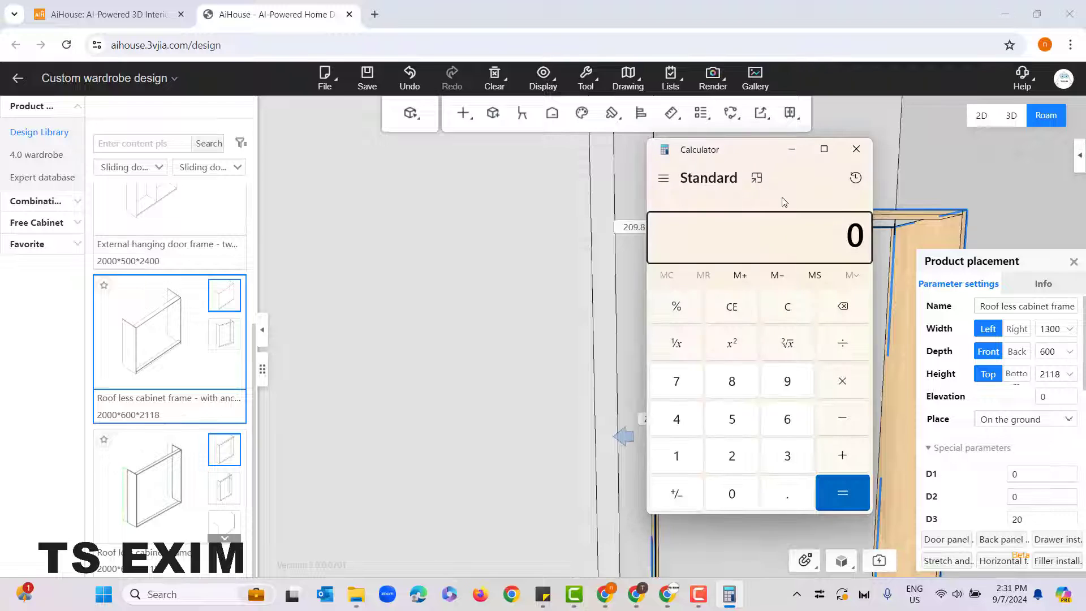
{"action": "left_click_drag", "start_coordinate": [751, 152], "coordinate": [443, 144]}
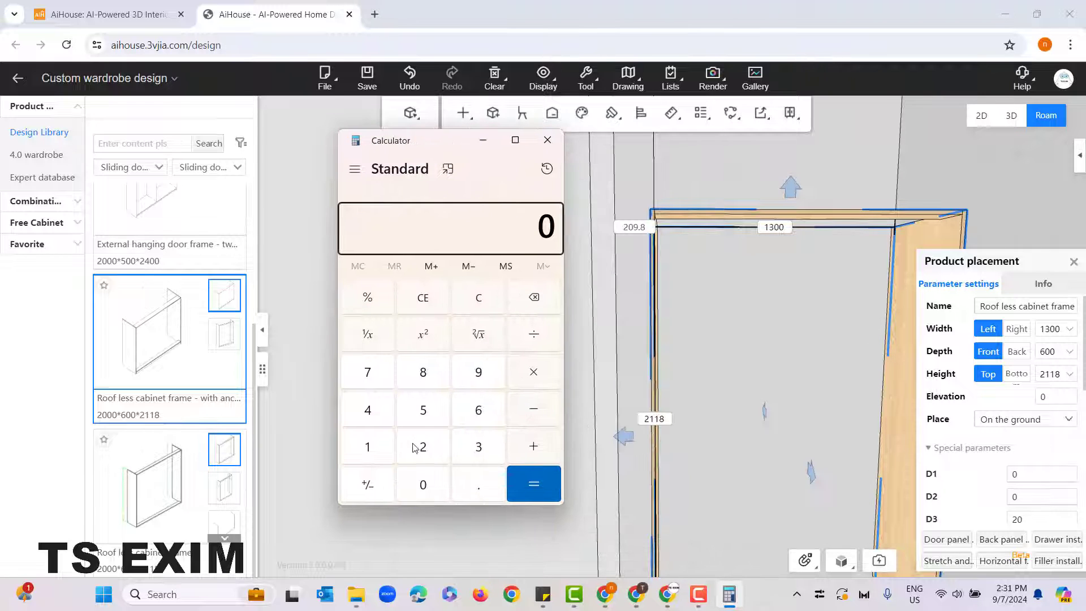
Step: Calculate 500 minus 209.8 to find how much the cabinet frame's width must shrink
{"action": "left_click", "coordinate": [433, 412]}
{"action": "left_click", "coordinate": [423, 485]}
{"action": "left_click", "coordinate": [423, 485]}
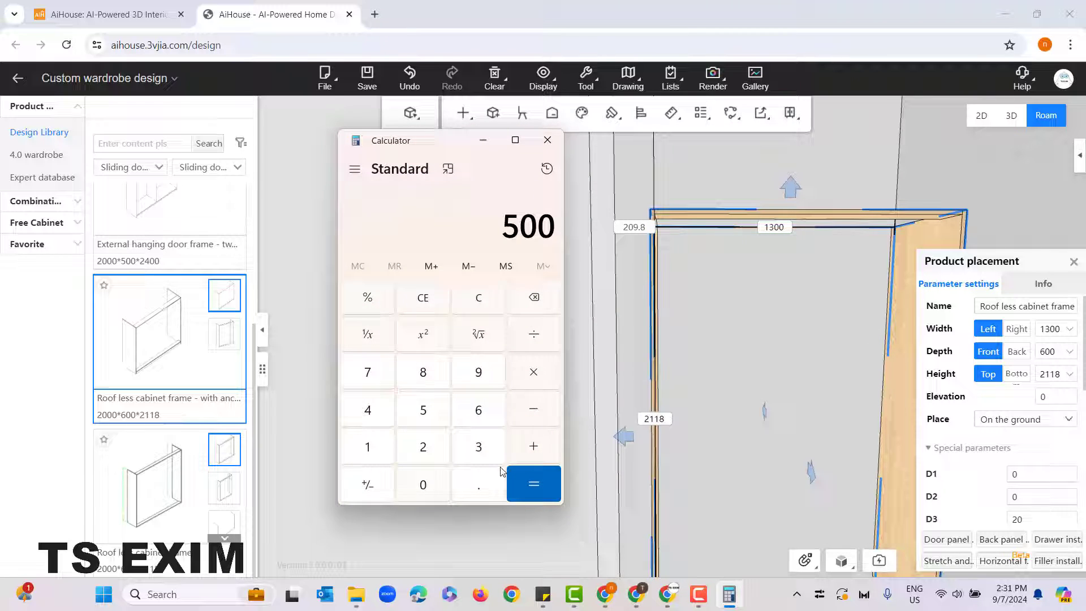
{"action": "left_click", "coordinate": [533, 409]}
{"action": "left_click", "coordinate": [433, 449]}
{"action": "left_click", "coordinate": [425, 488]}
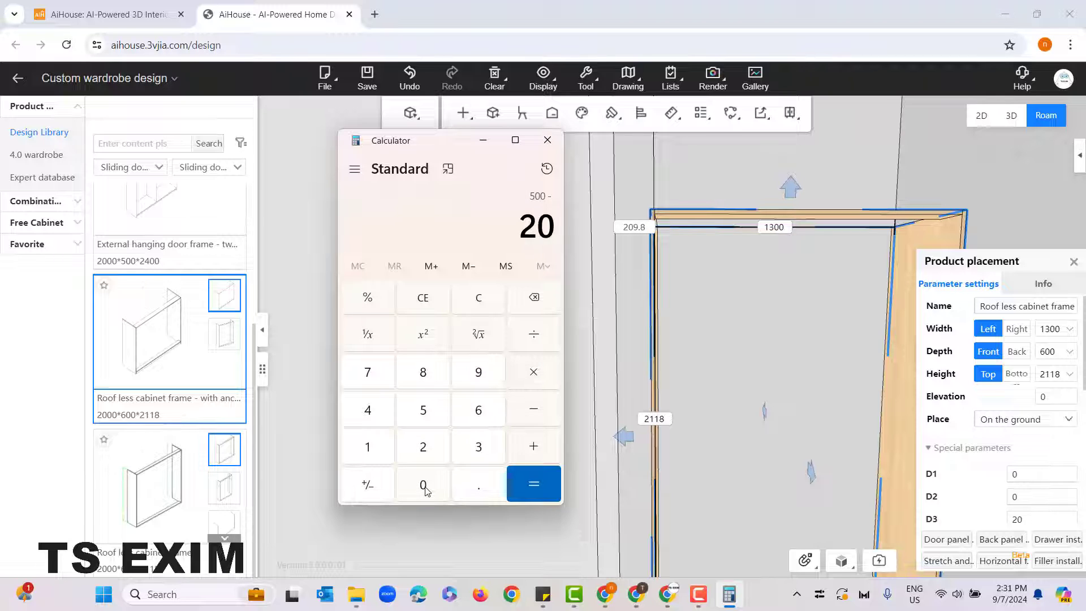
{"action": "left_click", "coordinate": [477, 372]}
{"action": "left_click", "coordinate": [478, 487]}
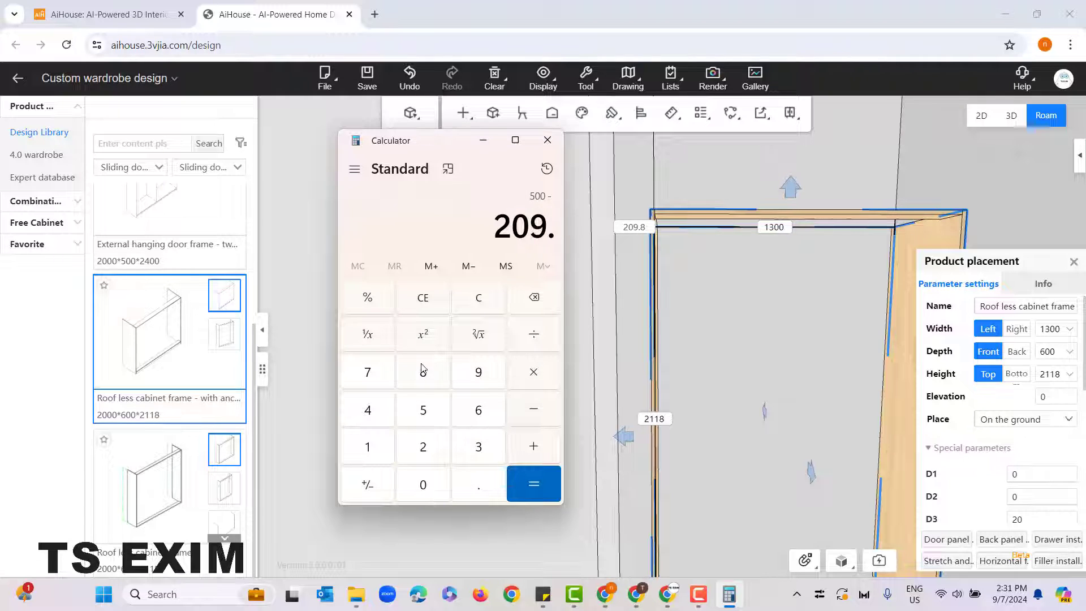
{"action": "left_click", "coordinate": [424, 372]}
{"action": "left_click", "coordinate": [549, 475]}
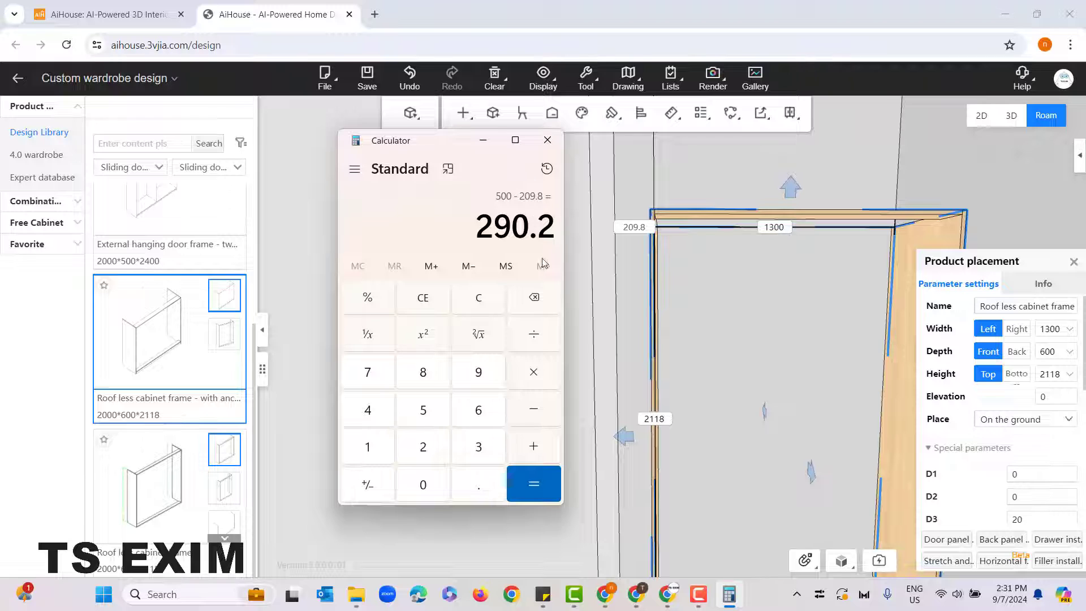
Step: Reduce the cabinet frame's 1300 mm width by 290.2 mm on its left side
{"action": "left_click_drag", "start_coordinate": [1026, 264], "coordinate": [1003, 225]}
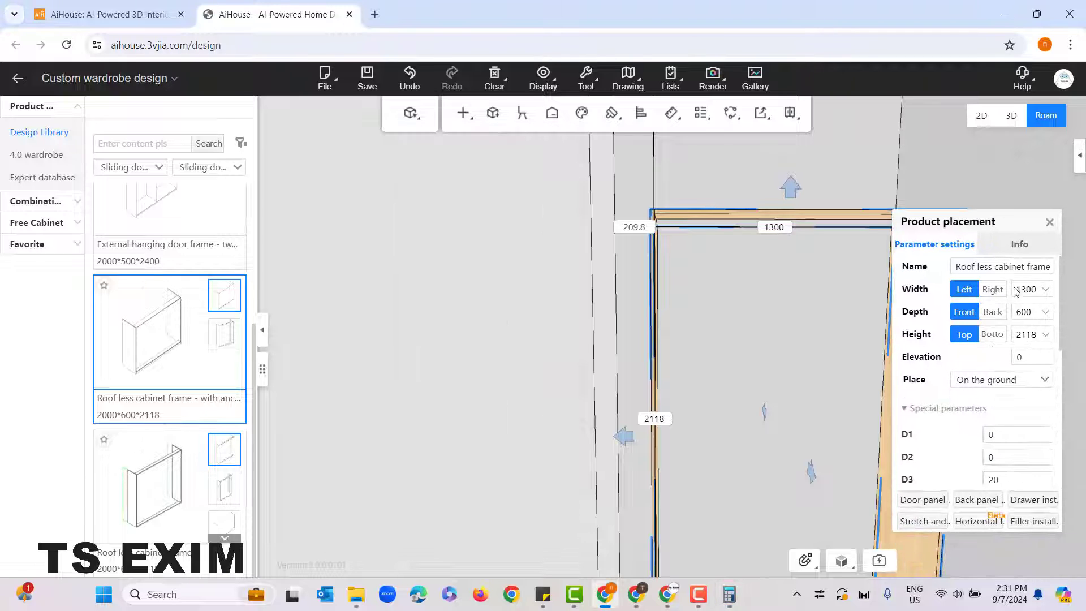
{"action": "left_click", "coordinate": [1017, 290]}
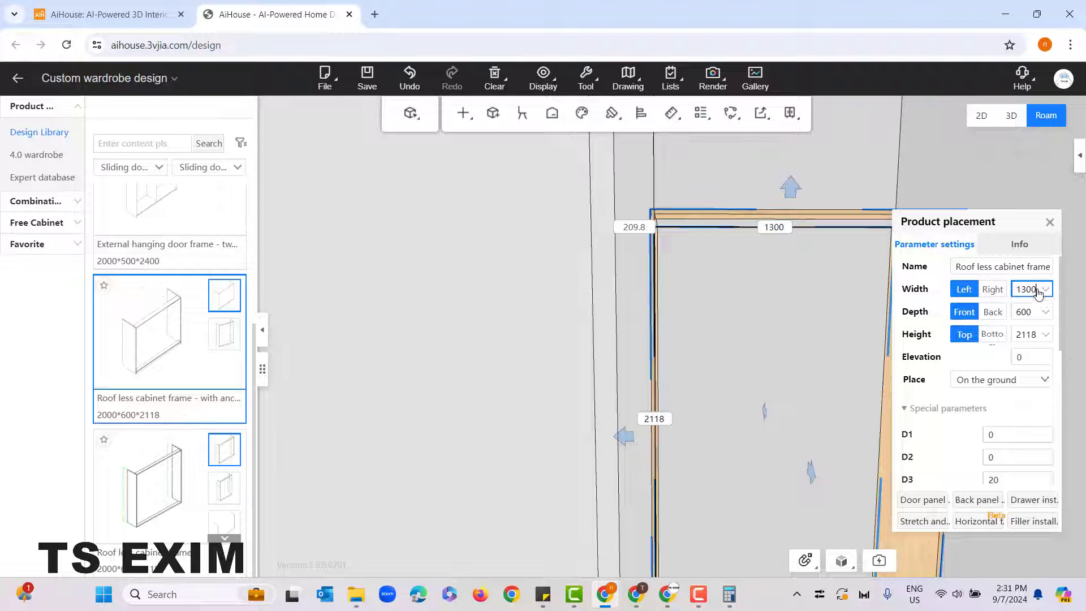
{"action": "type", "text": "-290.2"}
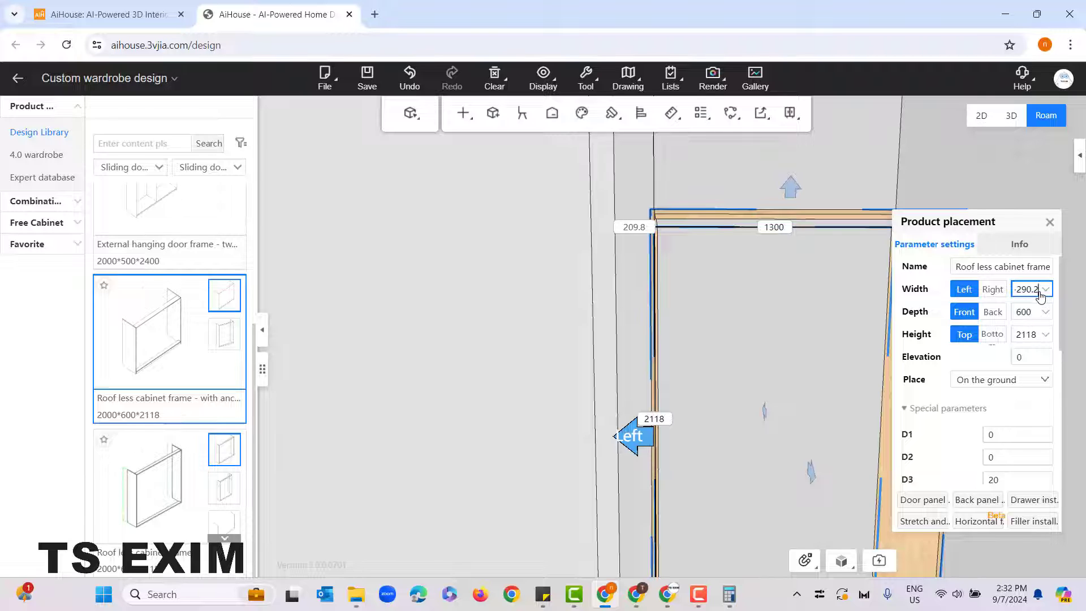
{"action": "key", "text": "Return"}
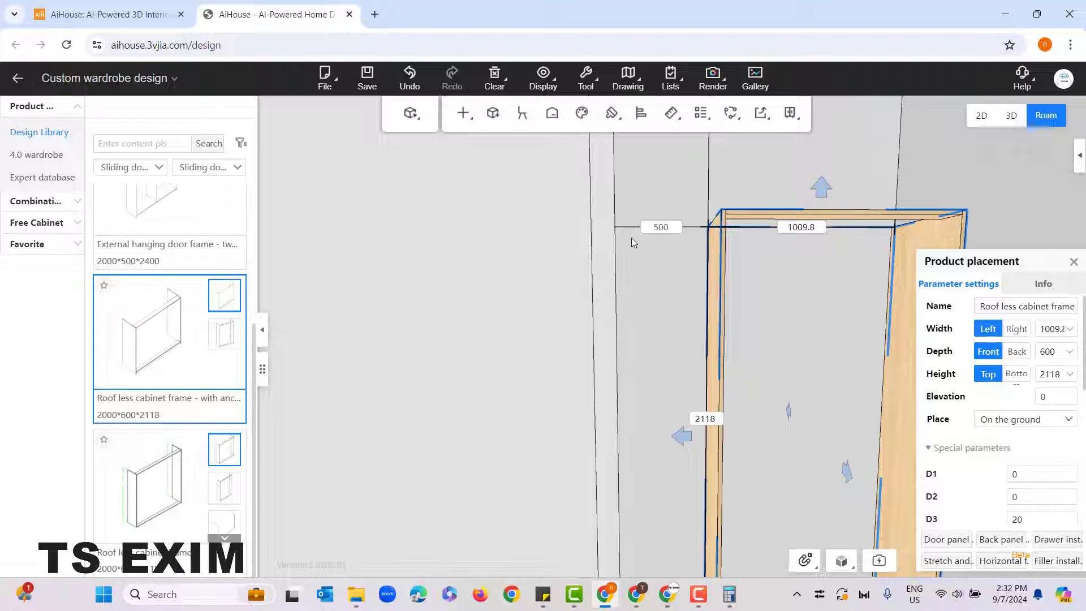
Step: Place a second 2000*600*2118 roof less cabinet frame with anchor along the alcove's long side wall, in front of the first frame
{"action": "right_click_drag", "start_coordinate": [686, 274], "coordinate": [682, 367]}
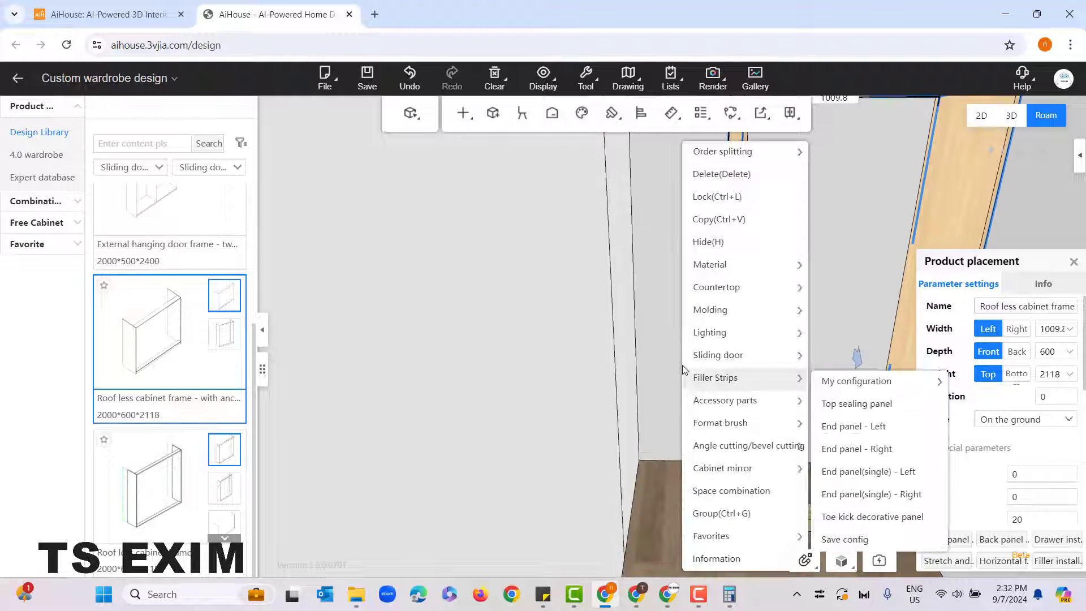
{"action": "left_click", "coordinate": [670, 355]}
{"action": "scroll", "coordinate": [654, 257], "scroll_direction": "down", "scroll_amount": 5}
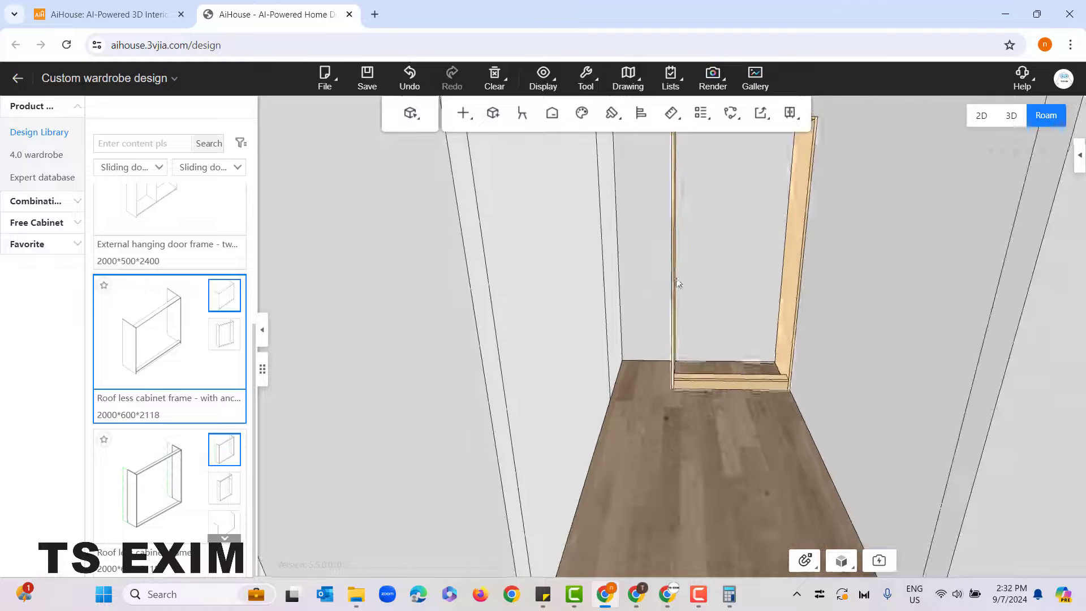
{"action": "right_click_drag", "start_coordinate": [680, 286], "coordinate": [699, 287]}
{"action": "left_click", "coordinate": [805, 263]}
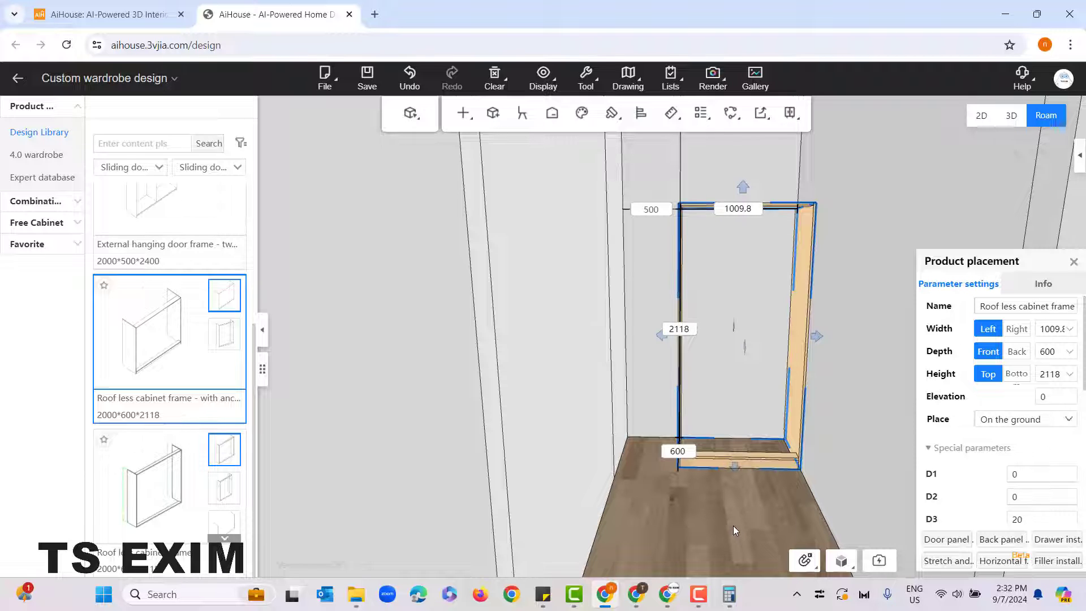
{"action": "mouse_move", "coordinate": [733, 526]}
{"action": "right_mouse_down"}
{"action": "mouse_move", "coordinate": [708, 474]}
{"action": "mouse_move", "coordinate": [752, 523]}
{"action": "right_mouse_up"}
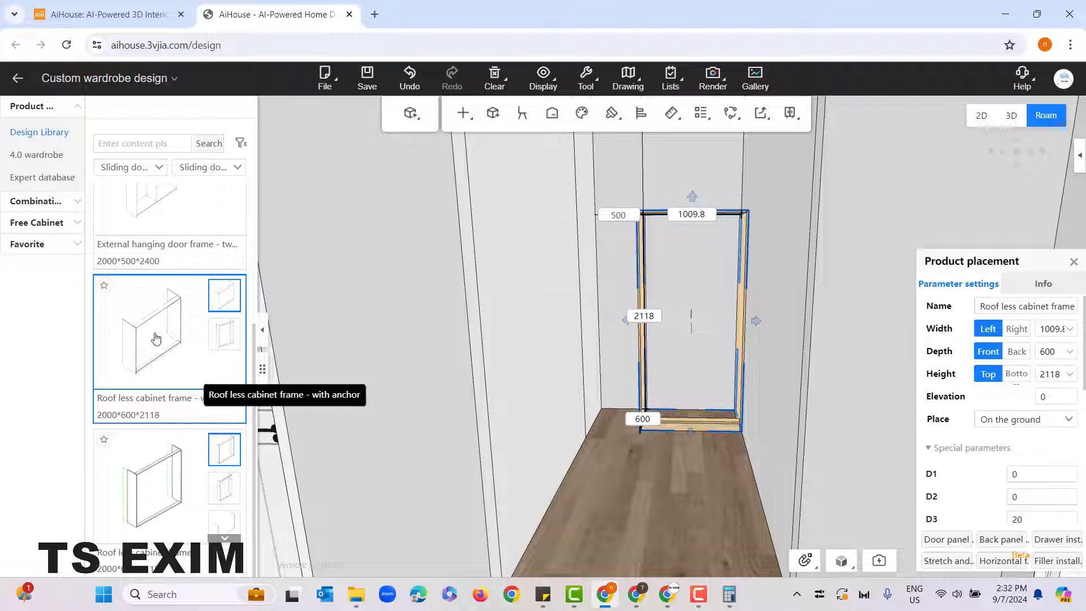
{"action": "left_click", "coordinate": [541, 424]}
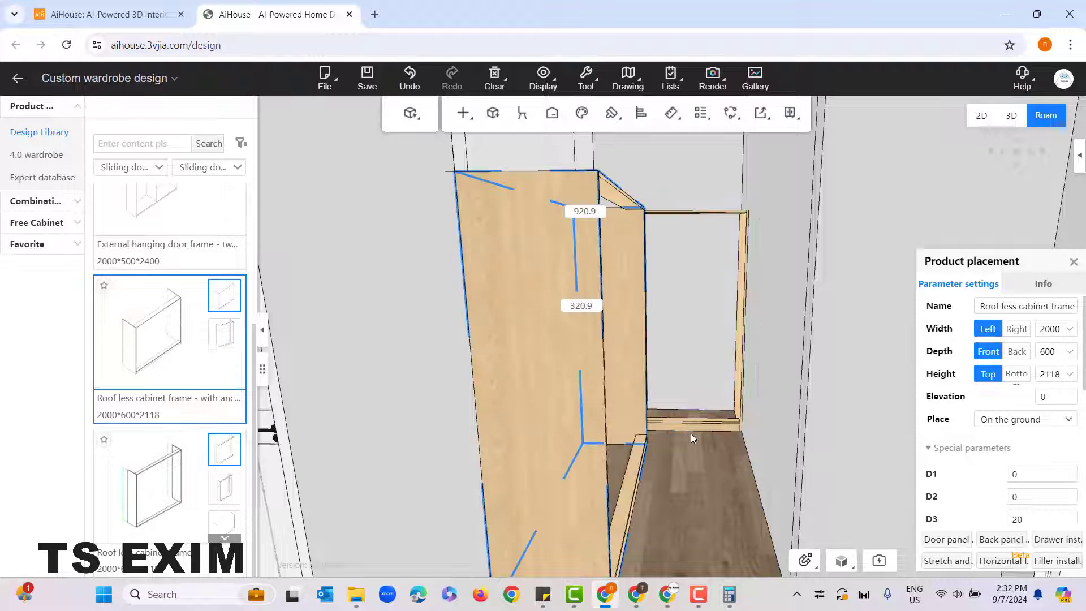
{"action": "right_click_drag", "start_coordinate": [690, 433], "coordinate": [657, 384]}
{"action": "right_click_drag", "start_coordinate": [684, 498], "coordinate": [636, 489]}
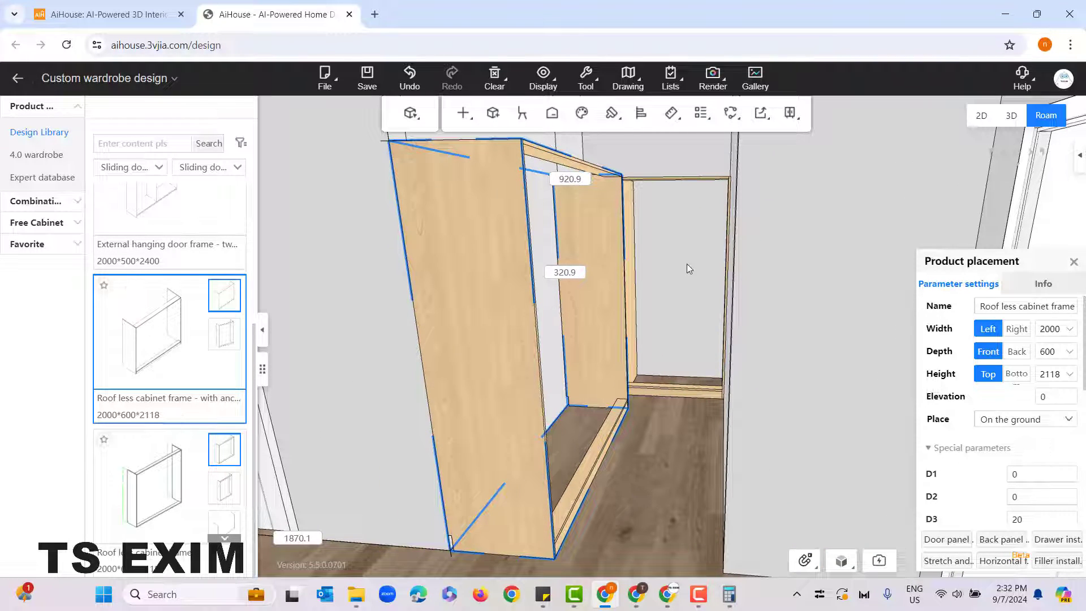
Step: Extend the second cabinet frame's 2000 mm width by 320.9 mm on its right side to close the gap
{"action": "left_click_drag", "start_coordinate": [685, 248], "coordinate": [678, 482]}
{"action": "left_click_drag", "start_coordinate": [758, 382], "coordinate": [522, 433]}
{"action": "key", "text": "d"}
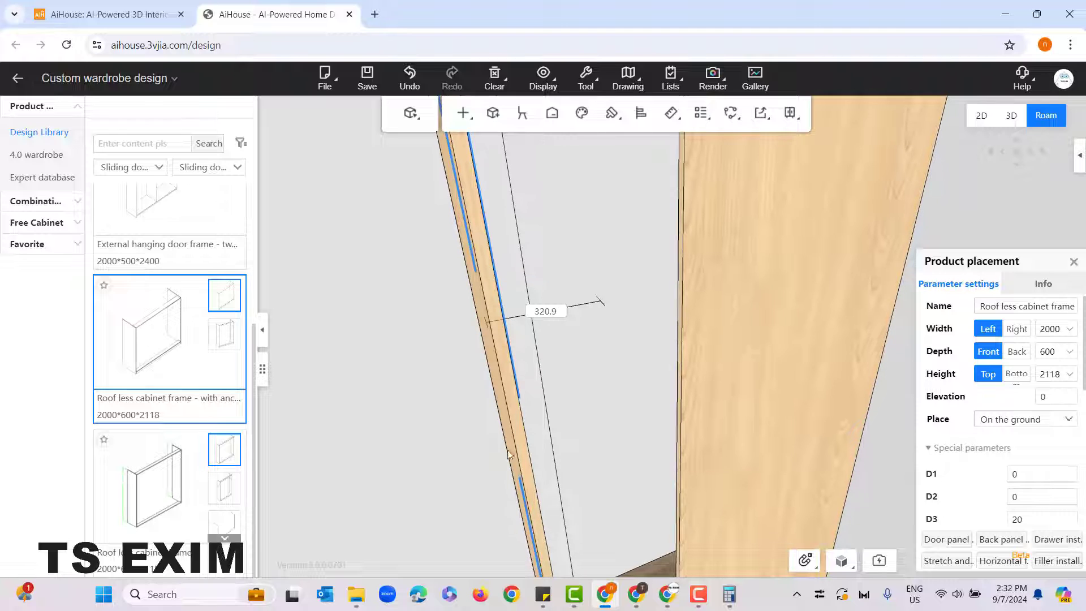
{"action": "key", "text": "w"}
{"action": "left_click_drag", "start_coordinate": [582, 403], "coordinate": [578, 398]}
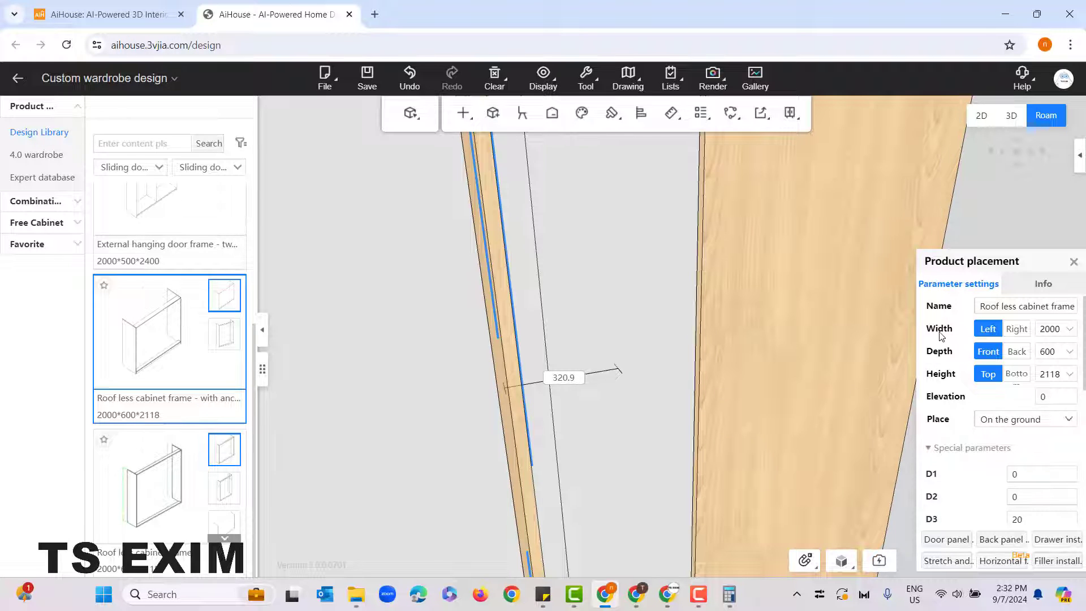
{"action": "left_click", "coordinate": [1016, 332]}
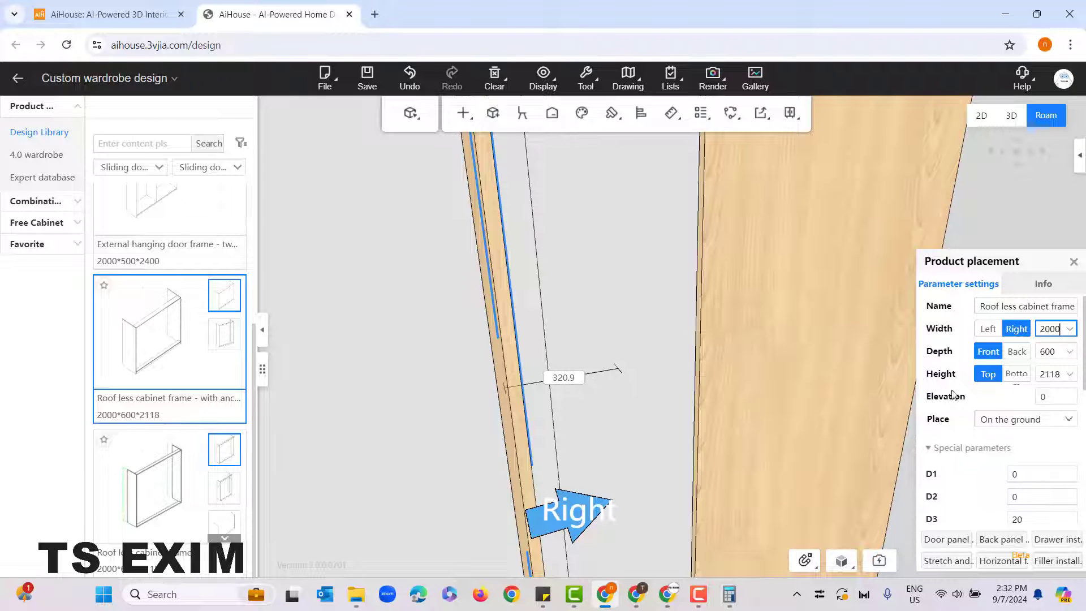
{"action": "type", "text": "+"}
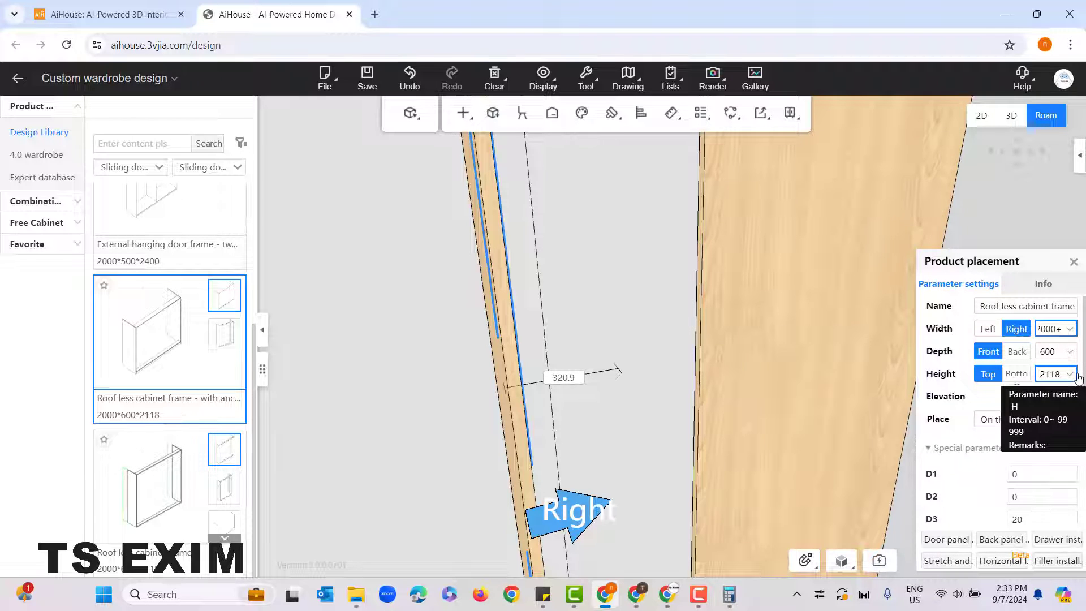
{"action": "type", "text": "320.9"}
{"action": "key", "text": "Return"}
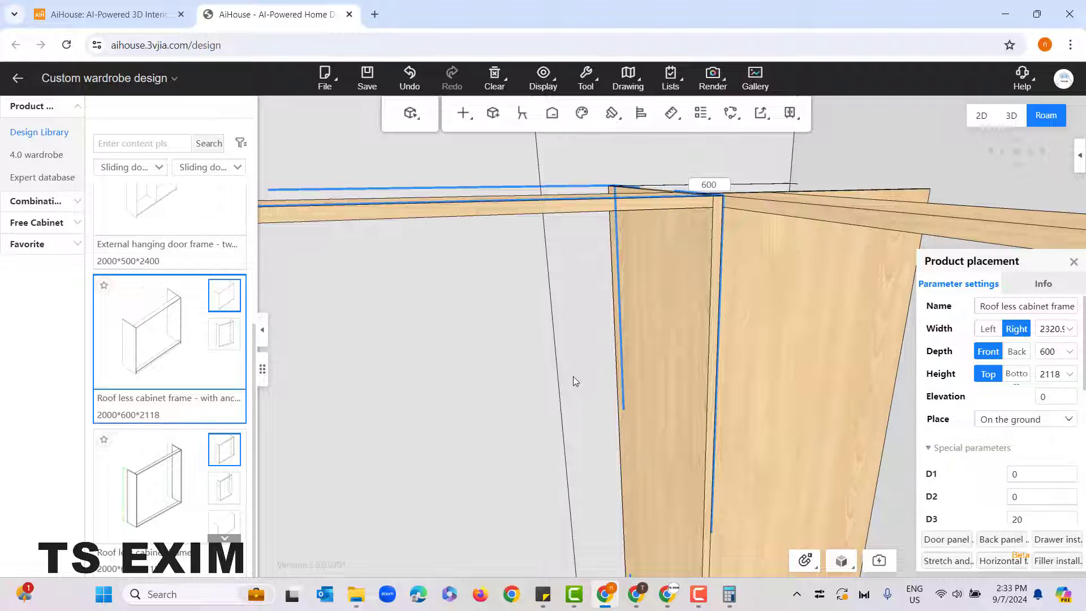
Step: Set the second cabinet frame's depth to 500 mm with the change applied at its front, matching the first frame's wall gap
{"action": "left_click_drag", "start_coordinate": [908, 438], "coordinate": [784, 373]}
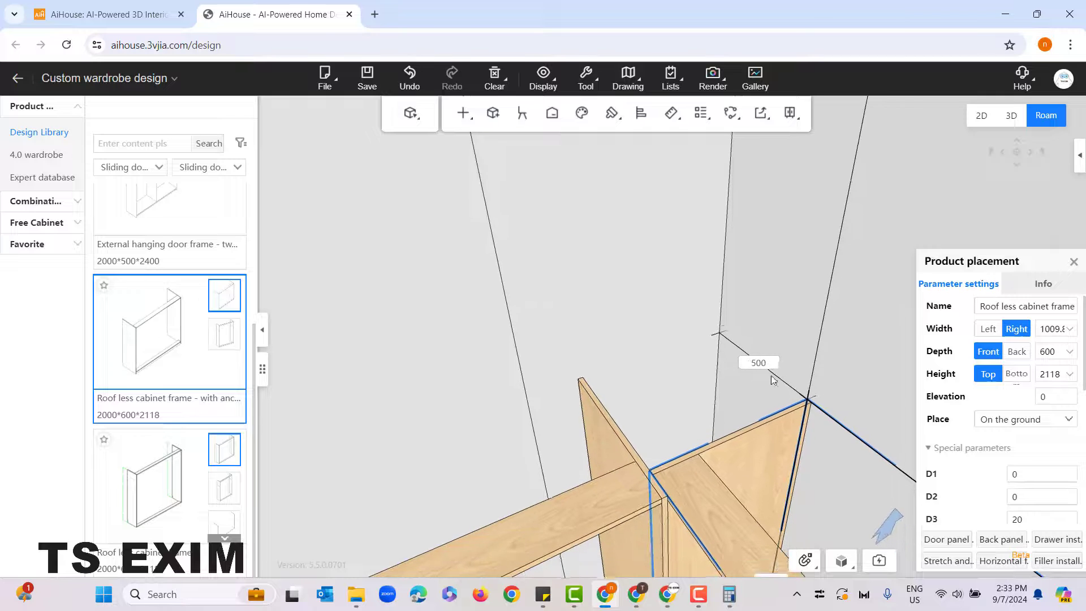
{"action": "right_click_drag", "start_coordinate": [772, 367], "coordinate": [738, 433]}
{"action": "left_click_drag", "start_coordinate": [657, 427], "coordinate": [629, 454]}
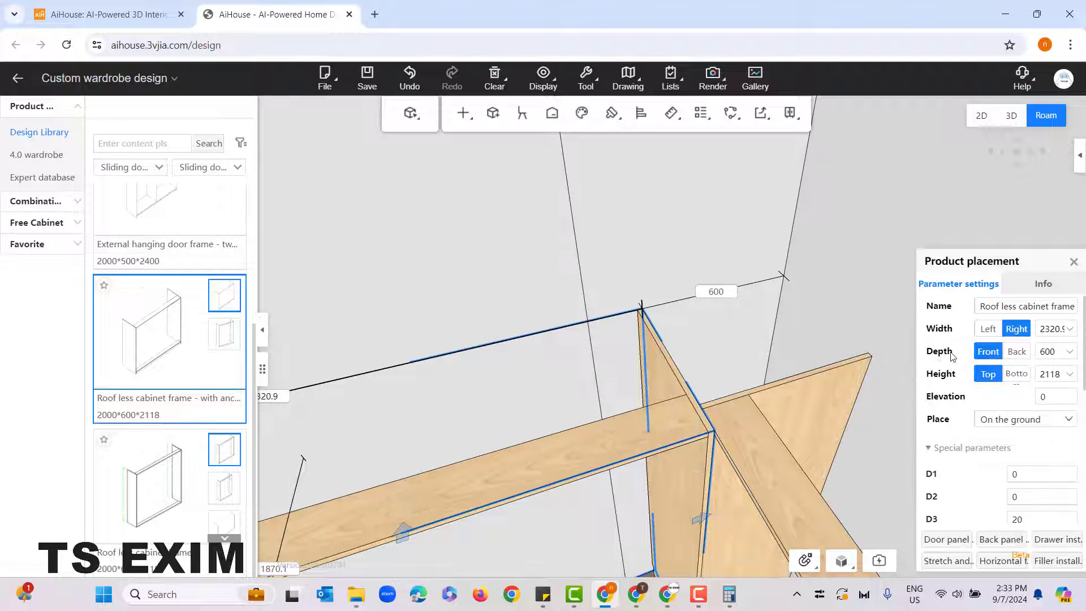
{"action": "left_click", "coordinate": [1048, 351]}
{"action": "key", "text": "BackSpace"}
{"action": "type", "text": "5"}
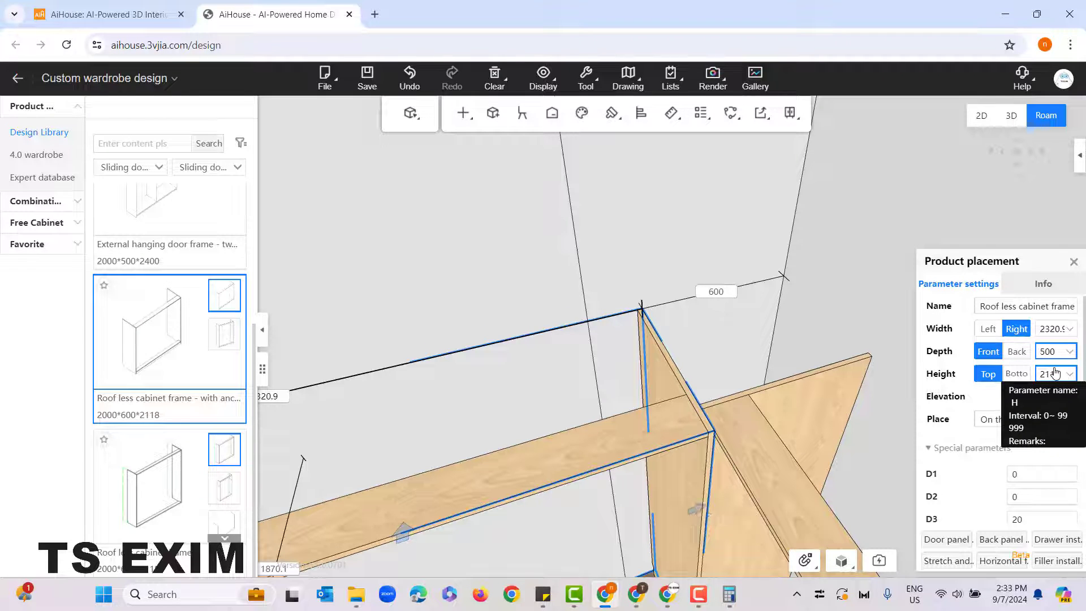
{"action": "key", "text": "Return"}
{"action": "left_click", "coordinate": [773, 352]}
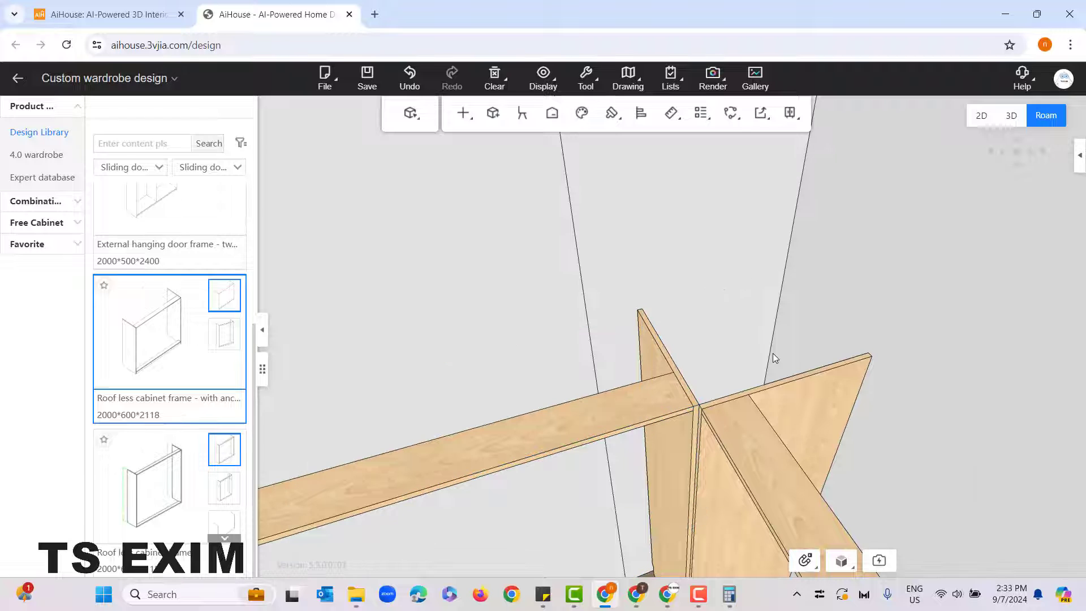
Step: Show the wardrobe alcove in the 2D floor plan and leave the wardrobe customization for the main design environment
{"action": "left_click_drag", "start_coordinate": [877, 478], "coordinate": [673, 479]}
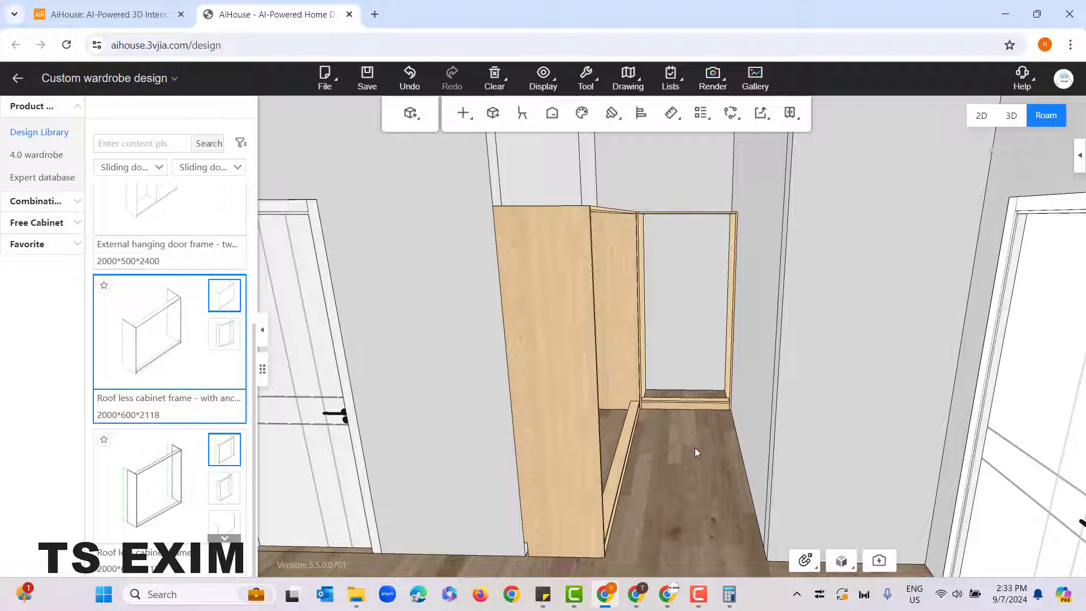
{"action": "left_click", "coordinate": [981, 116]}
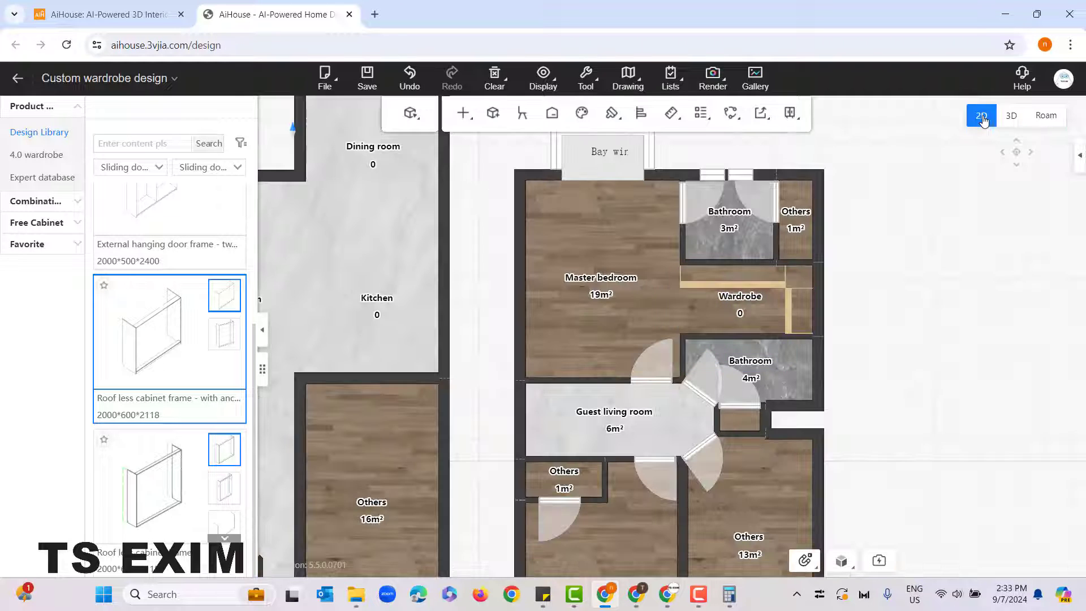
{"action": "scroll", "coordinate": [755, 403], "scroll_direction": "up", "scroll_amount": 2}
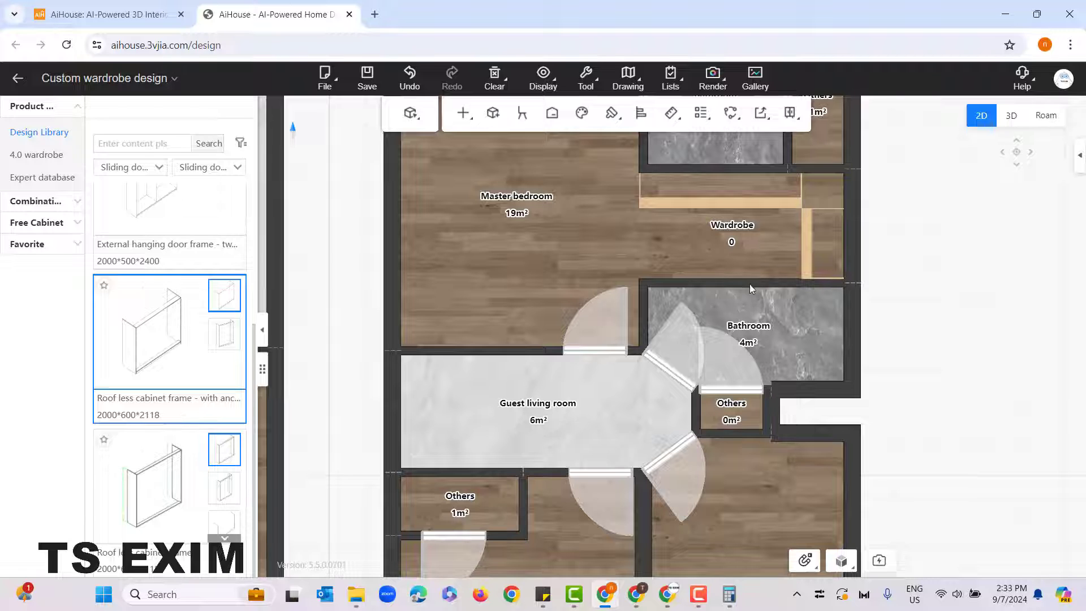
{"action": "left_click", "coordinate": [16, 79]}
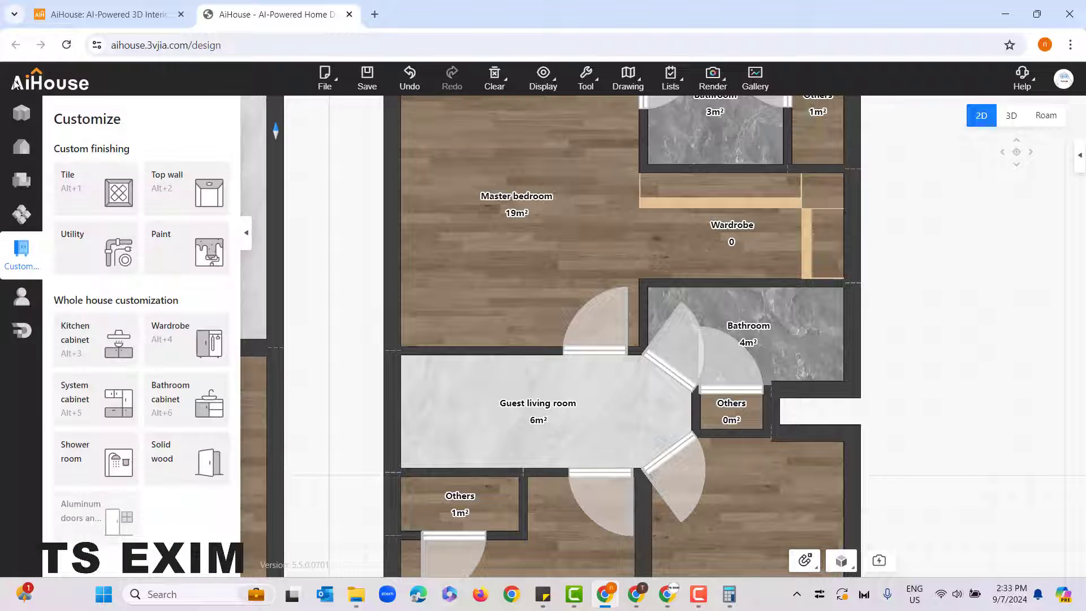
Step: Make the wall between the wardrobe and the 4 m² bathroom a half wall 100 mm high, and select the adjoining short wall
{"action": "left_click", "coordinate": [716, 283]}
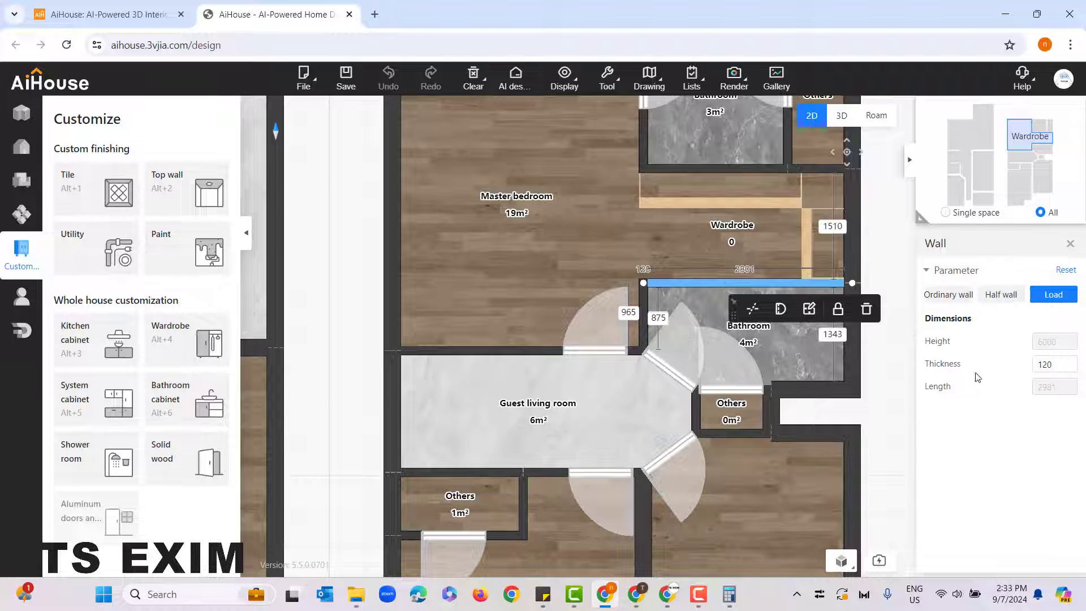
{"action": "left_click", "coordinate": [1011, 299]}
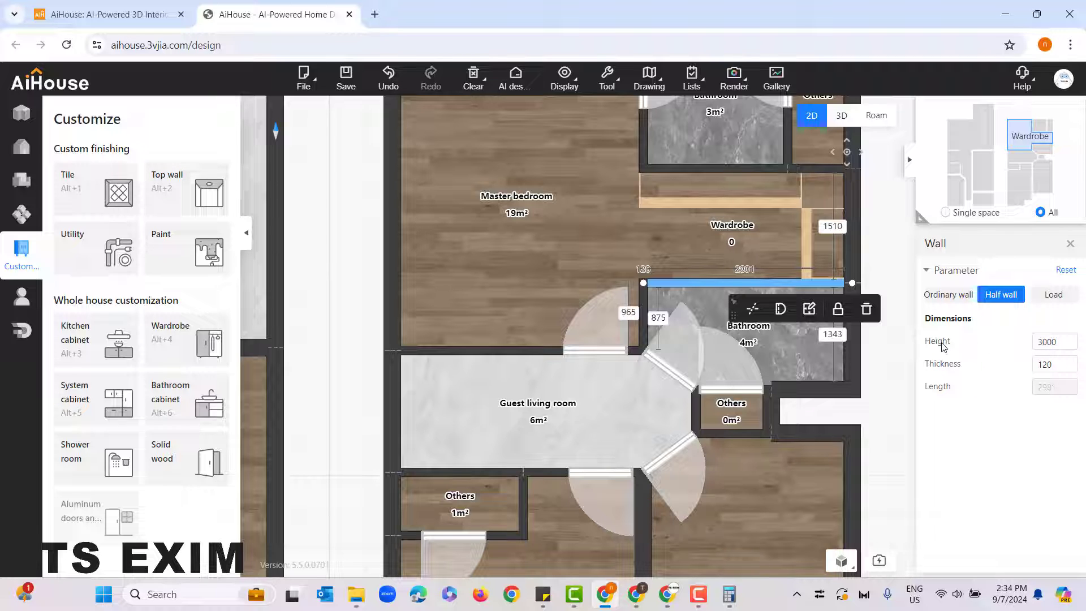
{"action": "left_click_drag", "start_coordinate": [1057, 345], "coordinate": [1035, 346]}
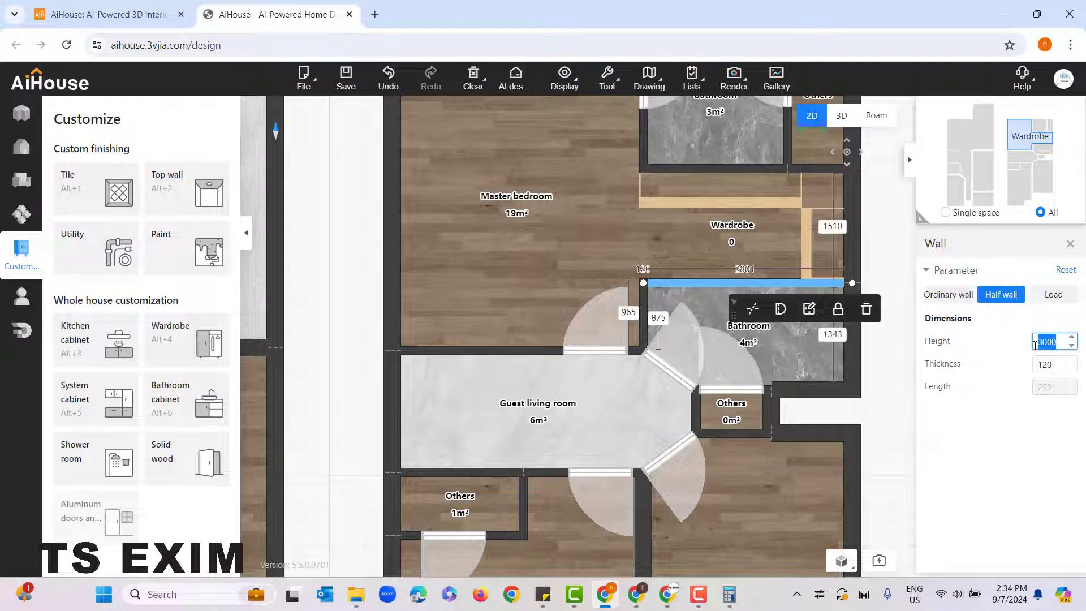
{"action": "type", "text": "1"}
{"action": "left_click", "coordinate": [641, 299]}
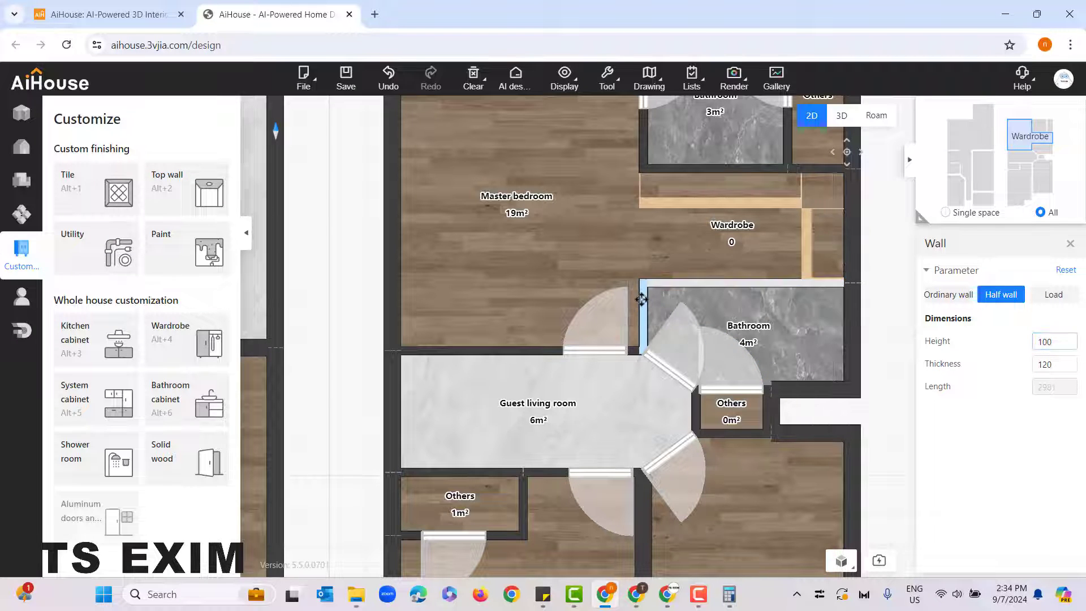
Step: Make the short wall adjoining the wardrobe's bathroom wall a half wall 100 mm high
{"action": "left_click", "coordinate": [1011, 302]}
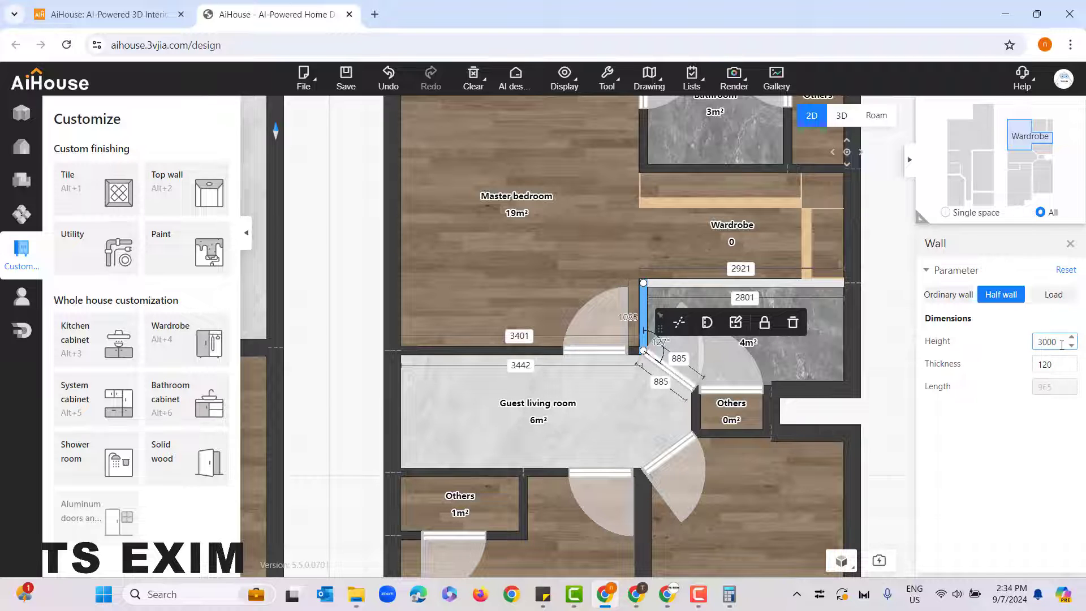
{"action": "left_click_drag", "start_coordinate": [1062, 344], "coordinate": [1034, 343]}
{"action": "type", "text": "100"}
{"action": "left_click", "coordinate": [885, 329]}
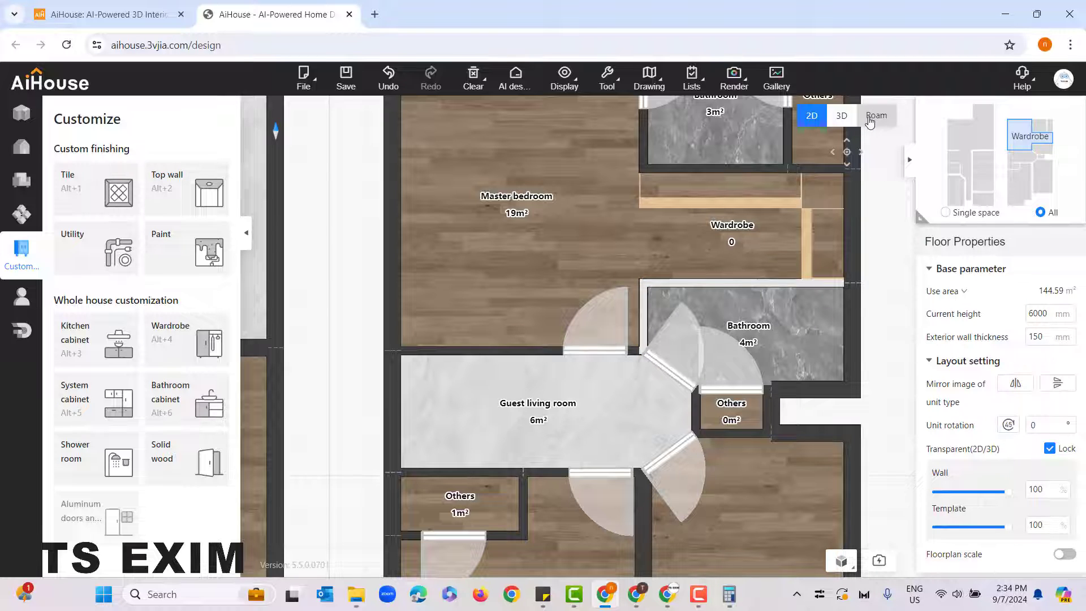
Step: View the alcove with its lowered walls in roaming mode and open the wardrobe customization environment
{"action": "left_click", "coordinate": [869, 117]}
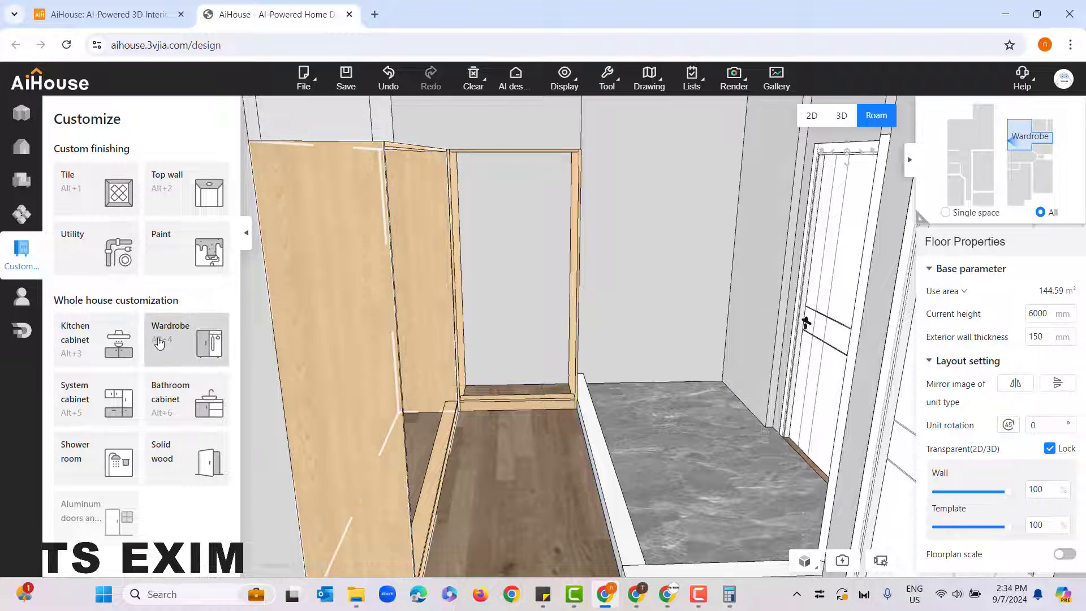
{"action": "left_click", "coordinate": [181, 335]}
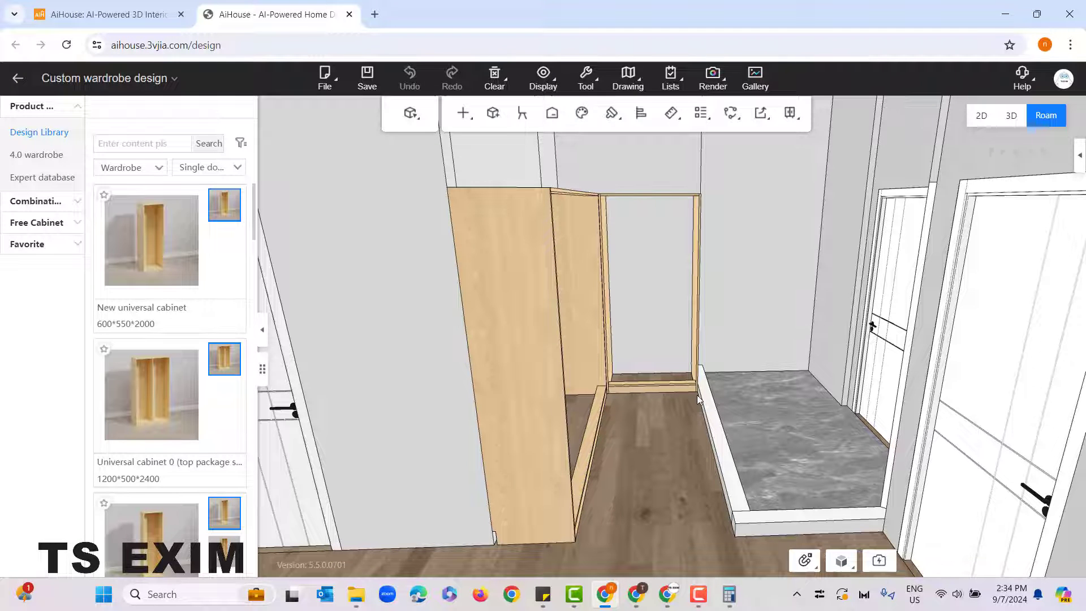
{"action": "left_click_drag", "start_coordinate": [725, 490], "coordinate": [708, 484]}
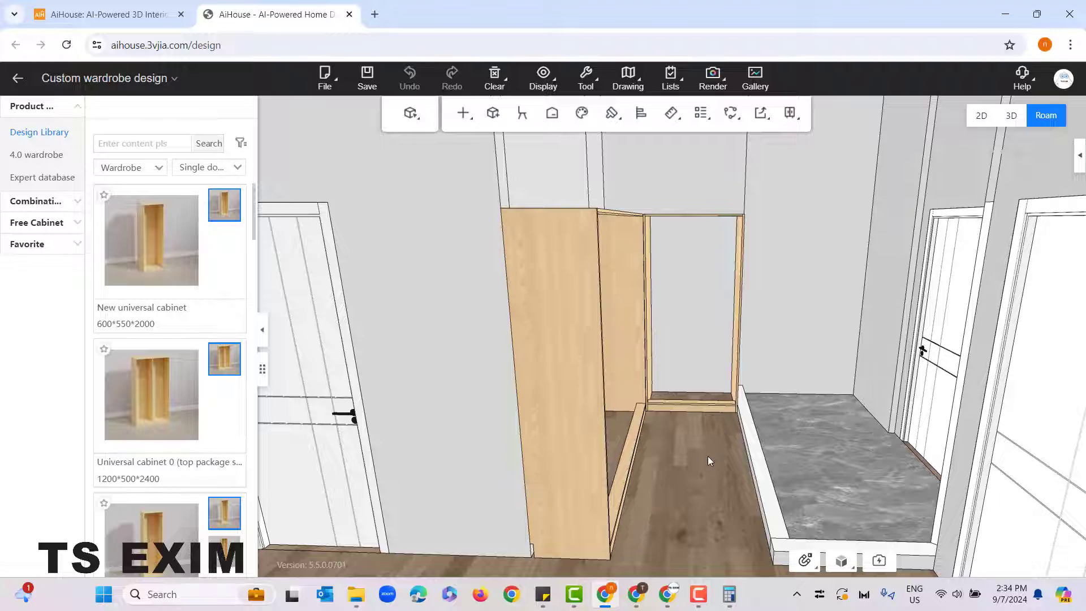
{"action": "right_click_drag", "start_coordinate": [707, 456], "coordinate": [690, 466]}
{"action": "left_click_drag", "start_coordinate": [729, 435], "coordinate": [721, 457]}
{"action": "right_click_drag", "start_coordinate": [776, 392], "coordinate": [750, 253]}
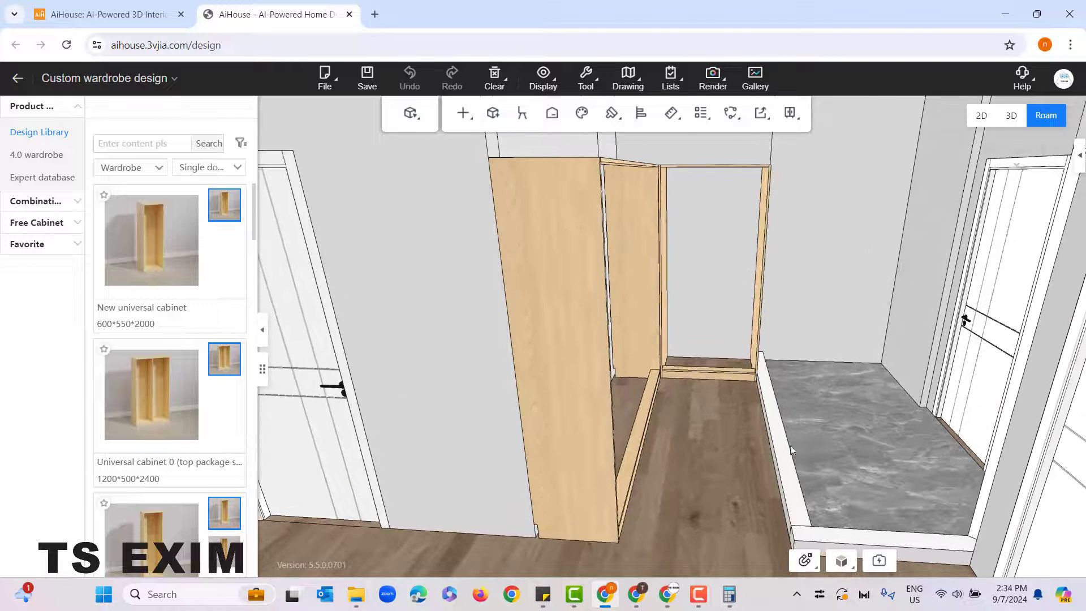
{"action": "left_click_drag", "start_coordinate": [756, 454], "coordinate": [778, 443]}
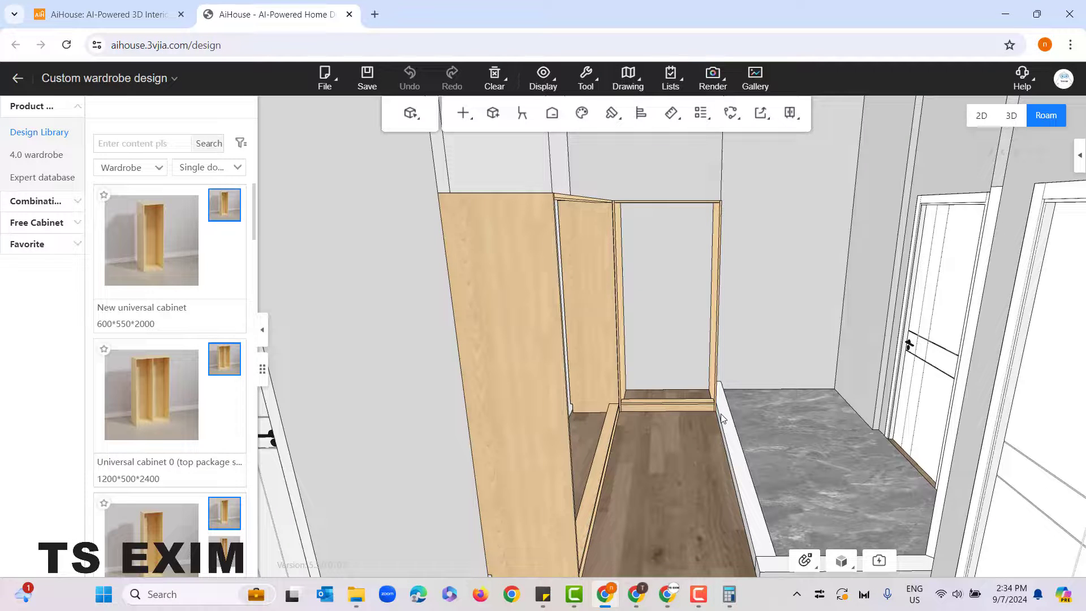
{"action": "left_click_drag", "start_coordinate": [693, 486], "coordinate": [552, 284]}
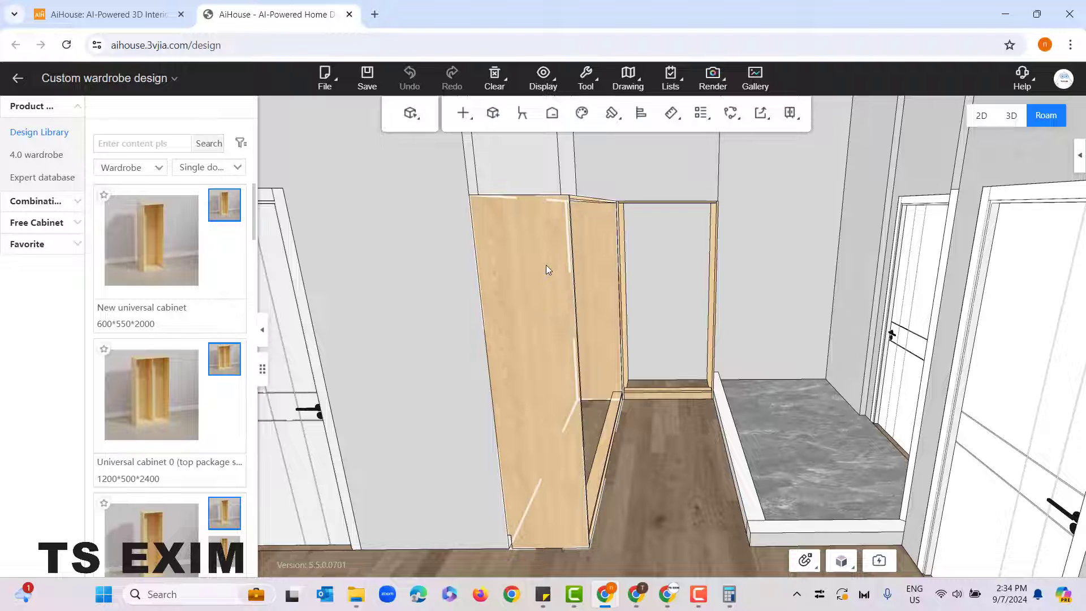
Step: Set the height of both roofless cabinet frames to 2100 mm, with the change applied at the top
{"action": "left_click", "coordinate": [545, 266]}
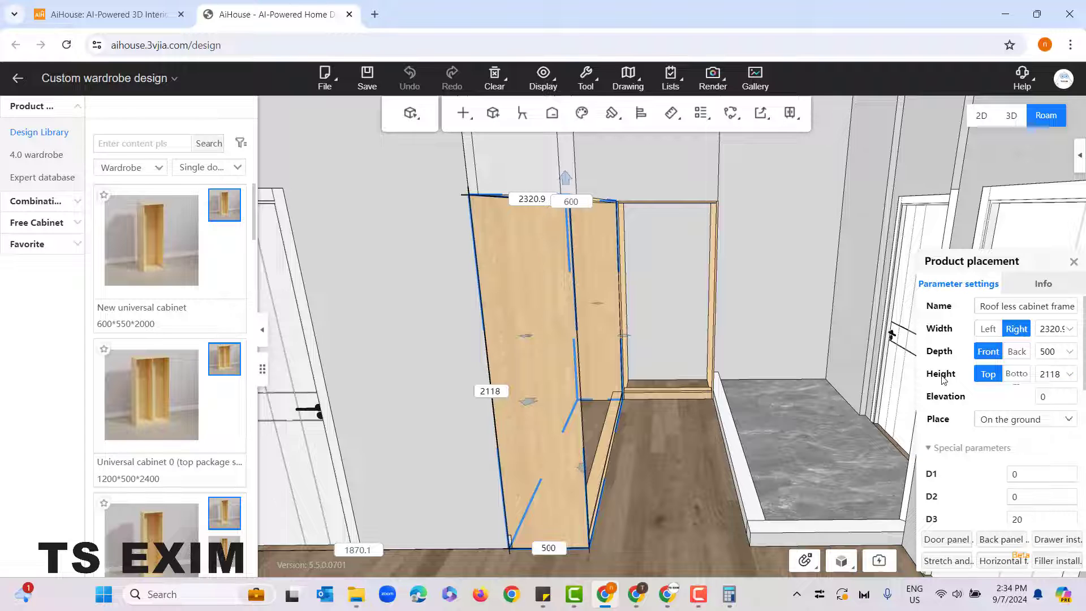
{"action": "left_click", "coordinate": [1051, 378]}
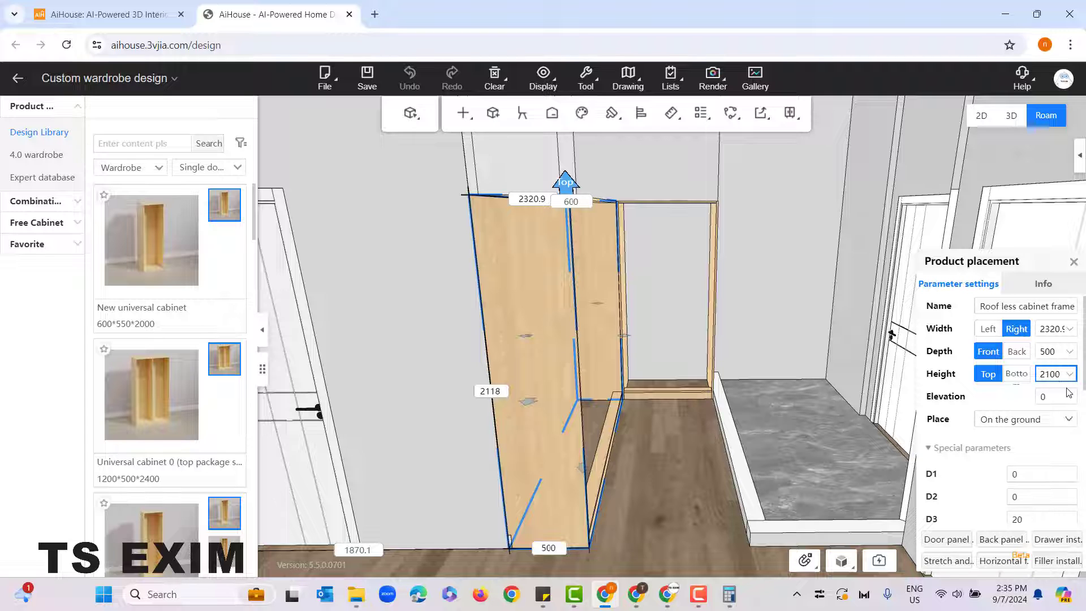
{"action": "key", "text": "Return"}
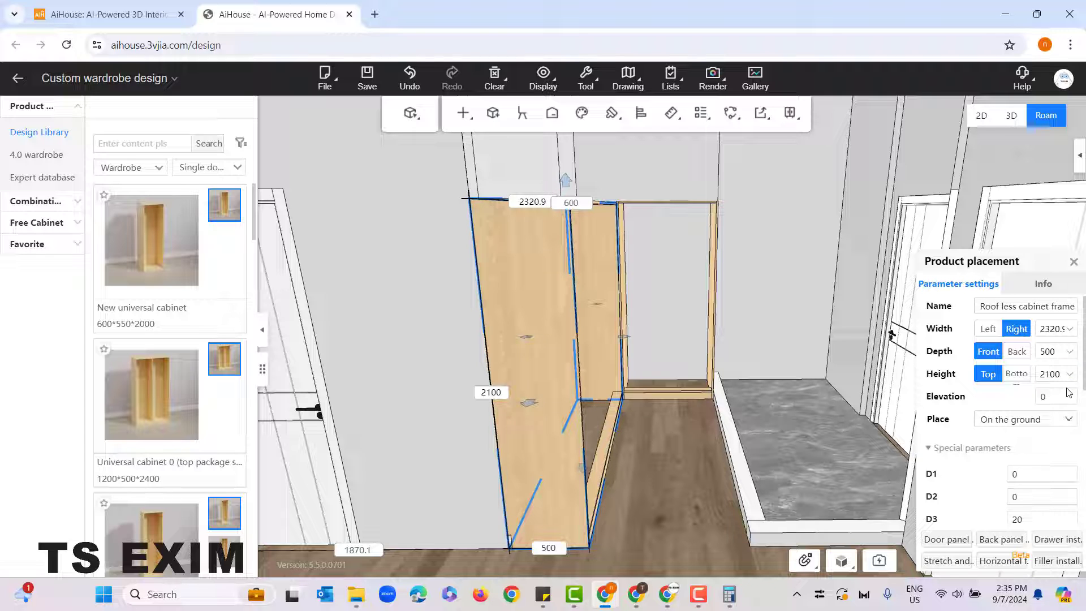
{"action": "left_click", "coordinate": [712, 240]}
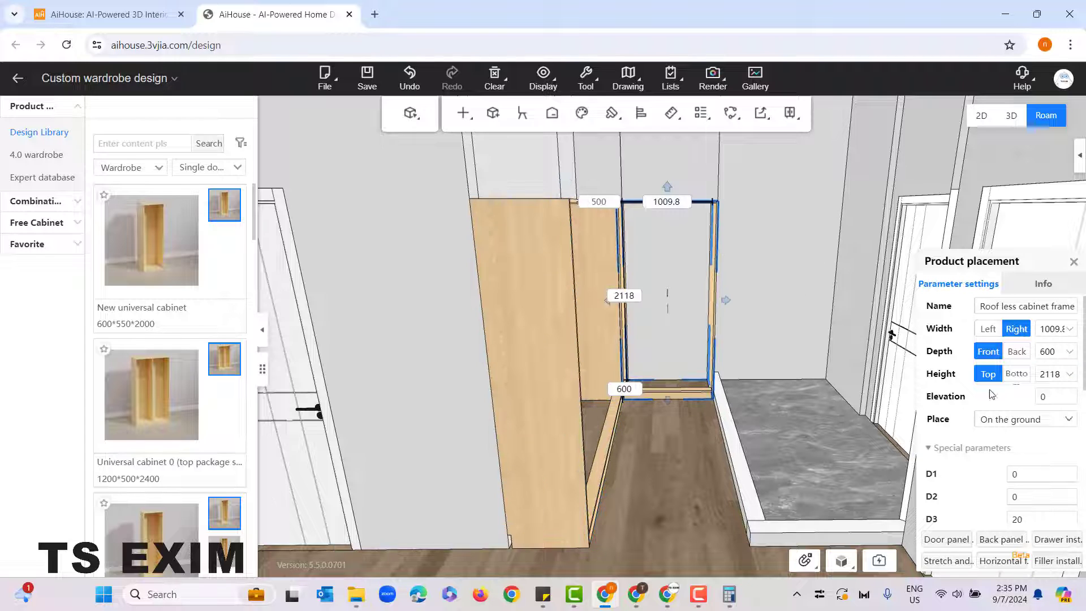
{"action": "left_click", "coordinate": [1058, 376]}
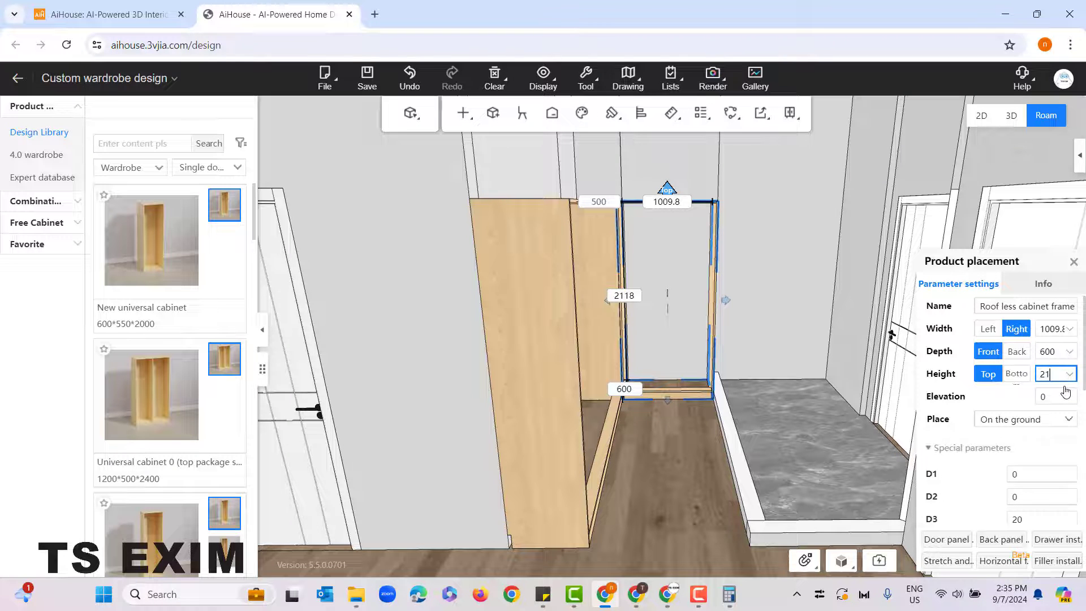
{"action": "type", "text": "00"}
{"action": "key", "text": "Return"}
{"action": "left_click", "coordinate": [647, 464]}
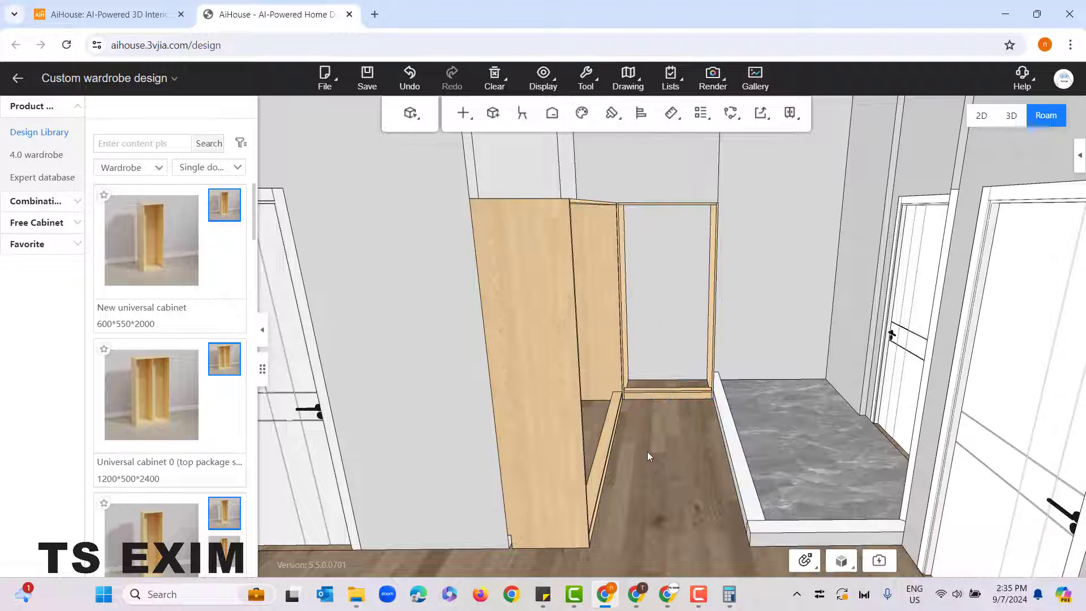
Step: Pick the 600*550*2000 New universal cabinet and preview it inside the wide frame using side adsorption with free adaptation
{"action": "left_click_drag", "start_coordinate": [647, 451], "coordinate": [627, 510]}
{"action": "right_click_drag", "start_coordinate": [644, 524], "coordinate": [636, 525]}
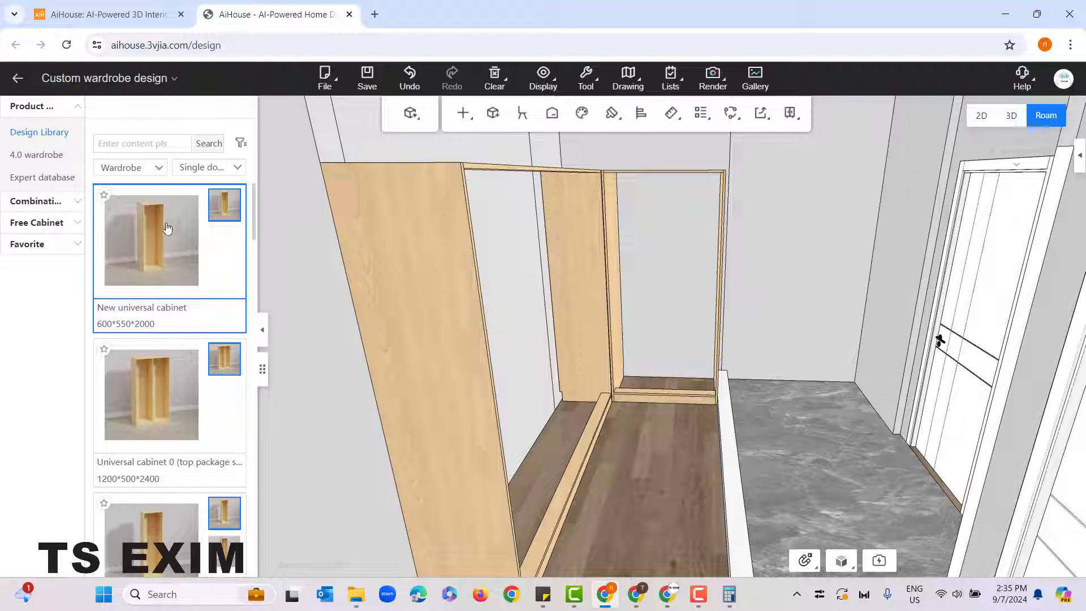
{"action": "left_click", "coordinate": [159, 172]}
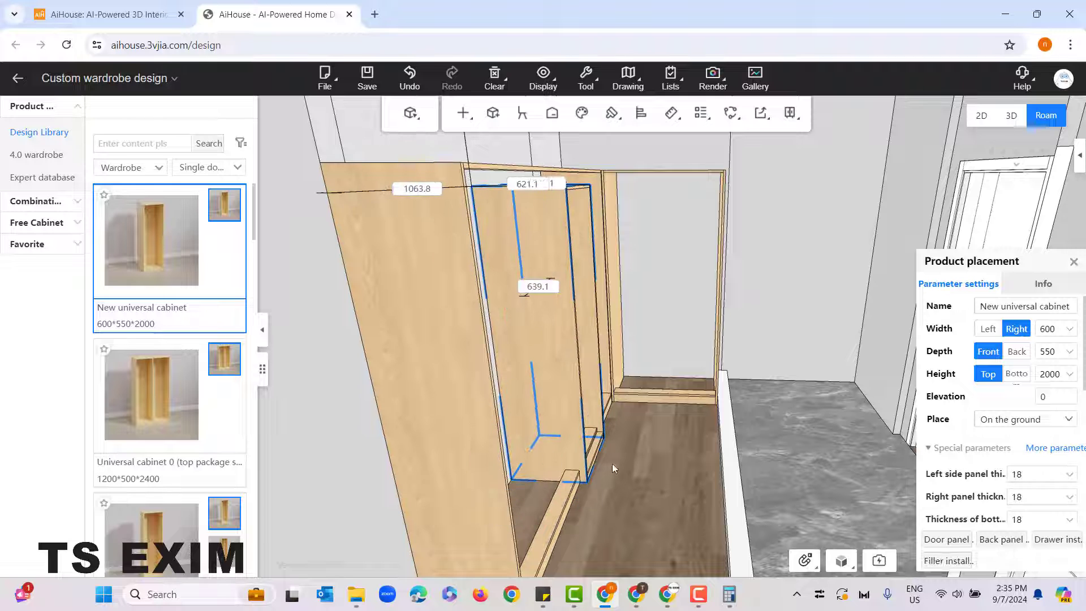
{"action": "right_click_drag", "start_coordinate": [612, 463], "coordinate": [615, 480]}
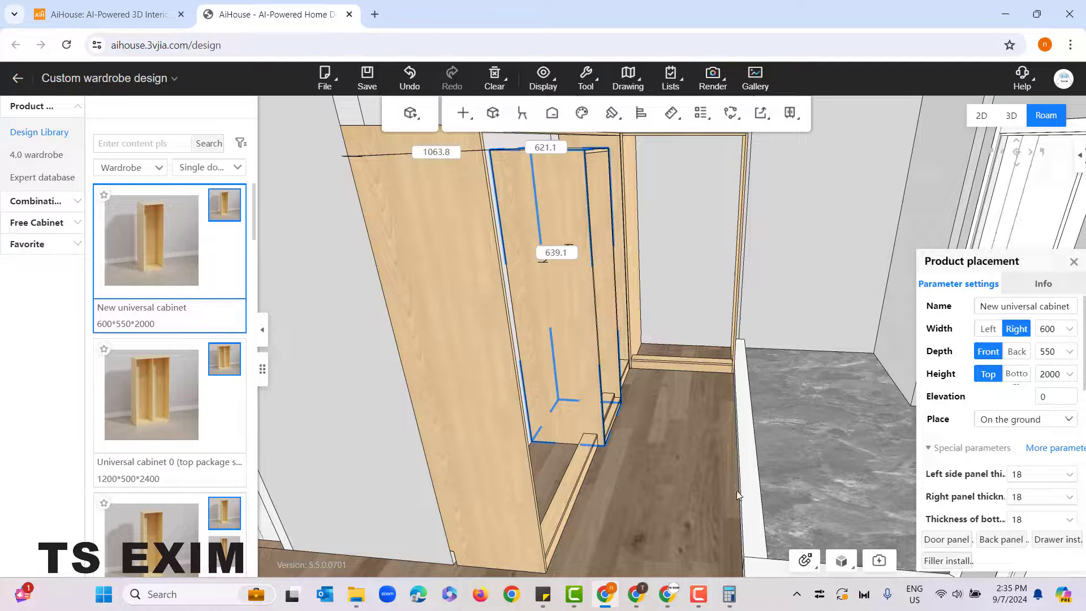
{"action": "right_click_drag", "start_coordinate": [746, 493], "coordinate": [748, 544]}
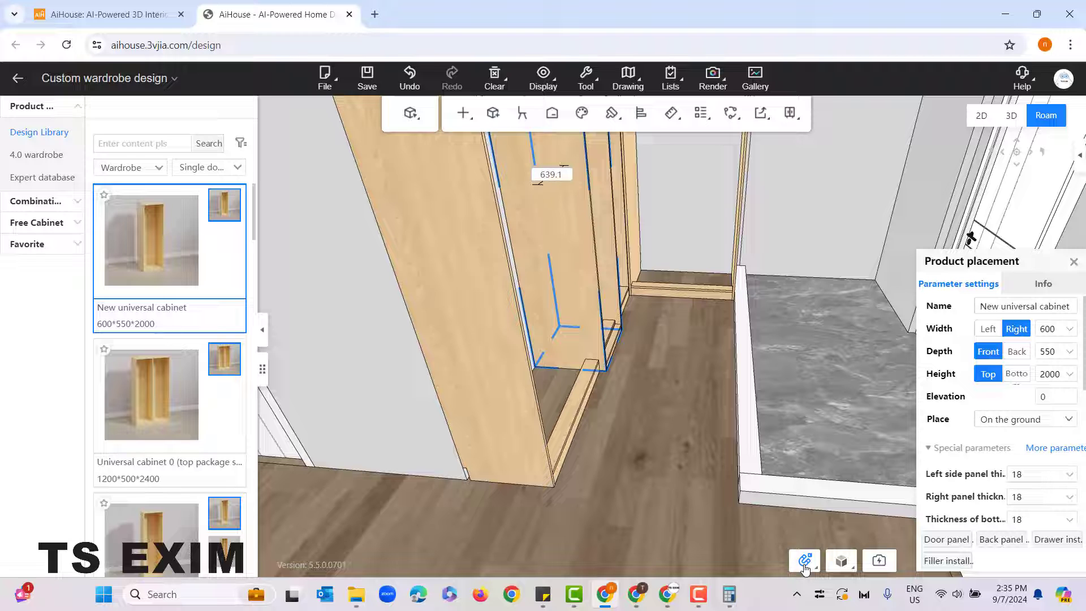
{"action": "left_click", "coordinate": [805, 565]}
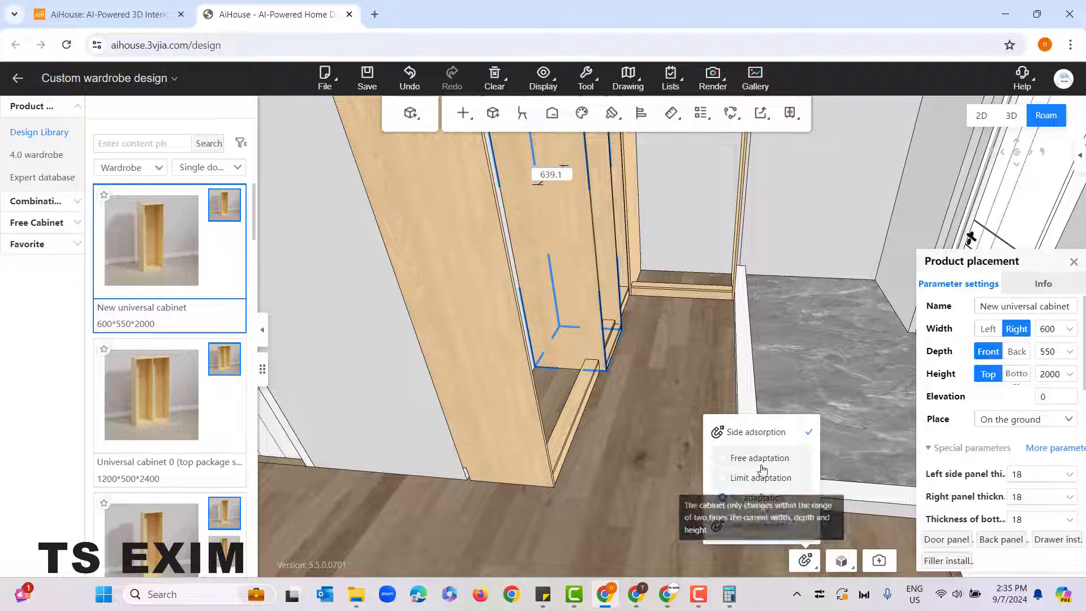
{"action": "left_click", "coordinate": [746, 459]}
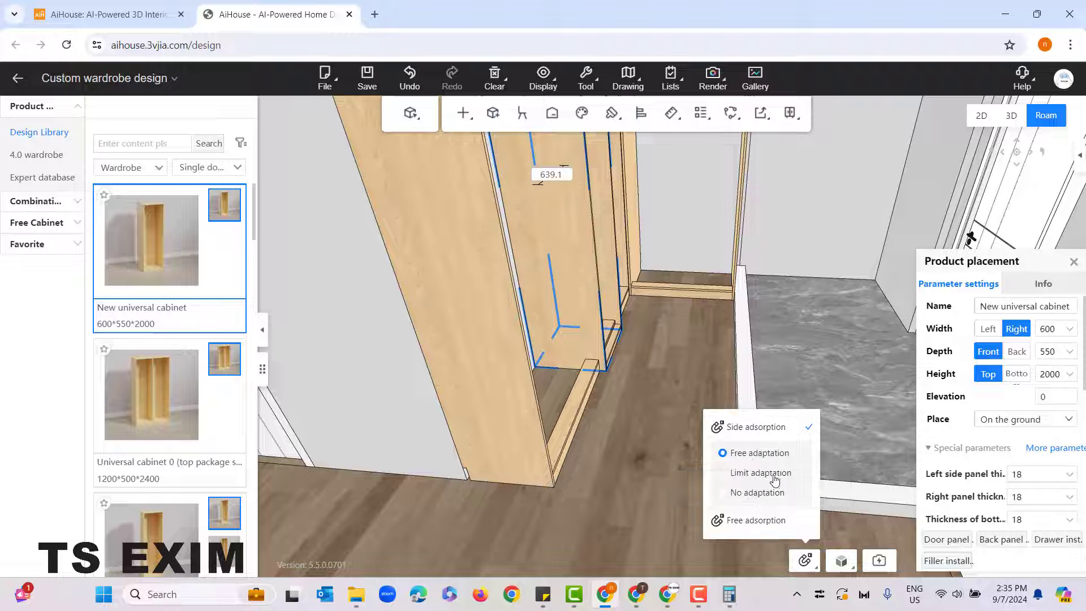
{"action": "left_click_drag", "start_coordinate": [661, 482], "coordinate": [653, 443]}
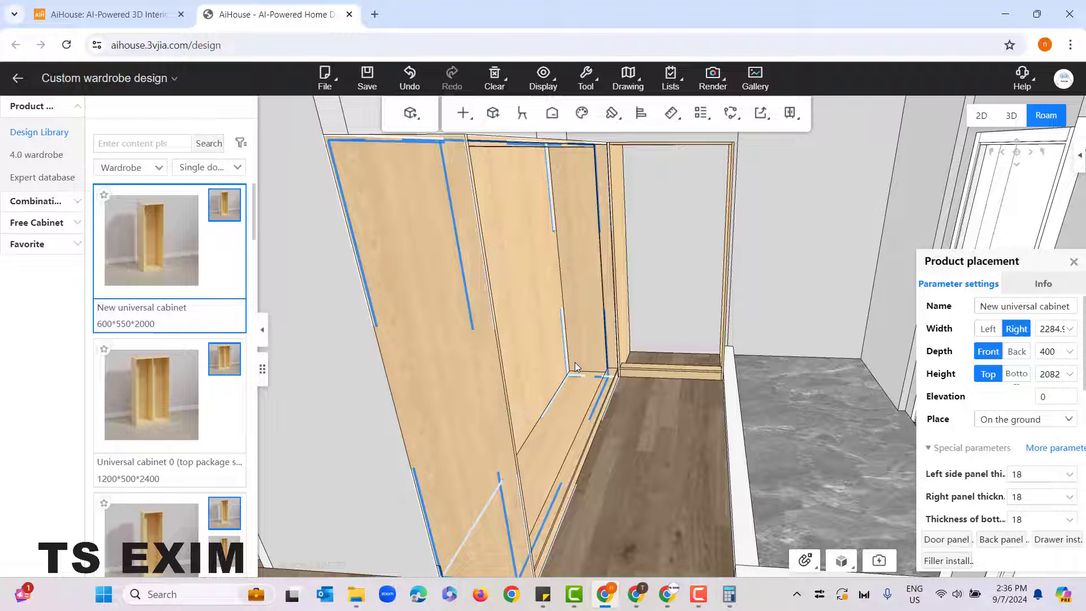
{"action": "left_click_drag", "start_coordinate": [633, 498], "coordinate": [446, 426]}
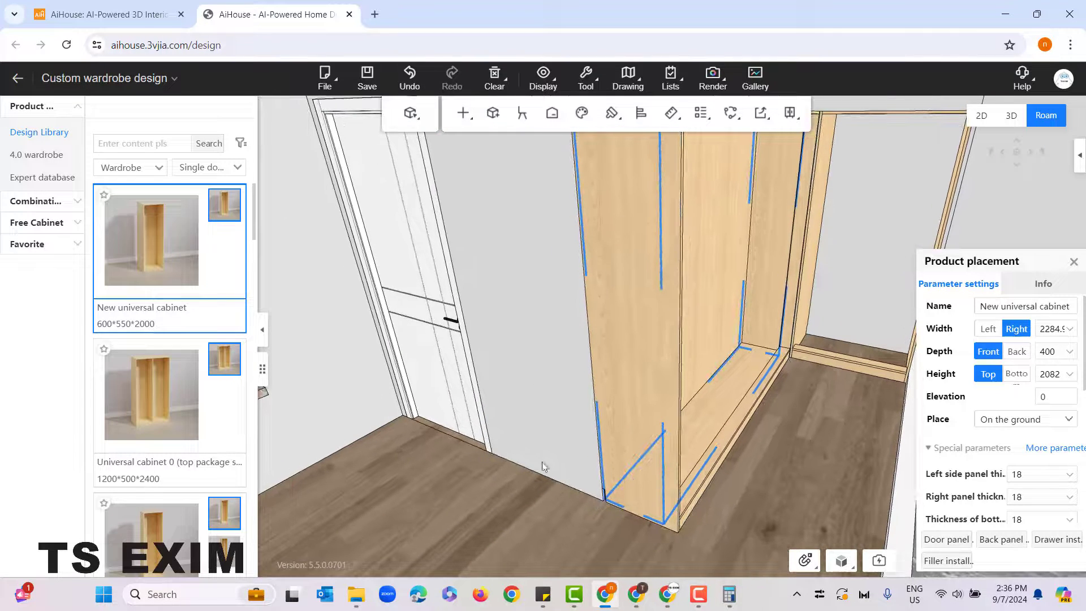
{"action": "left_click_drag", "start_coordinate": [543, 467], "coordinate": [597, 468]}
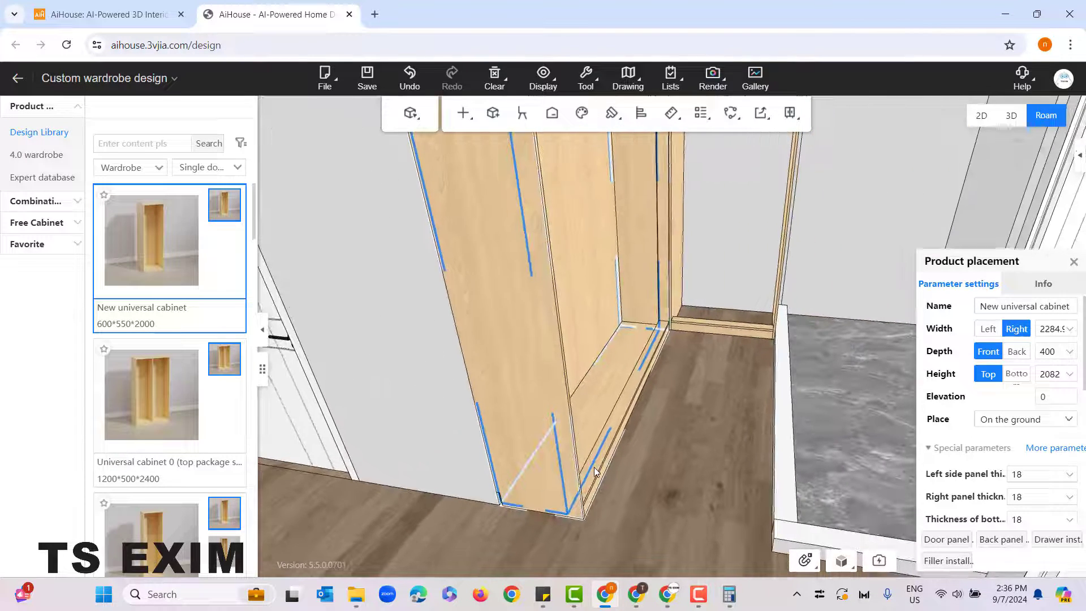
Step: Try fitting the New universal cabinet into the wide frame with no adaptation and with limit adaptation
{"action": "left_click", "coordinate": [805, 566]}
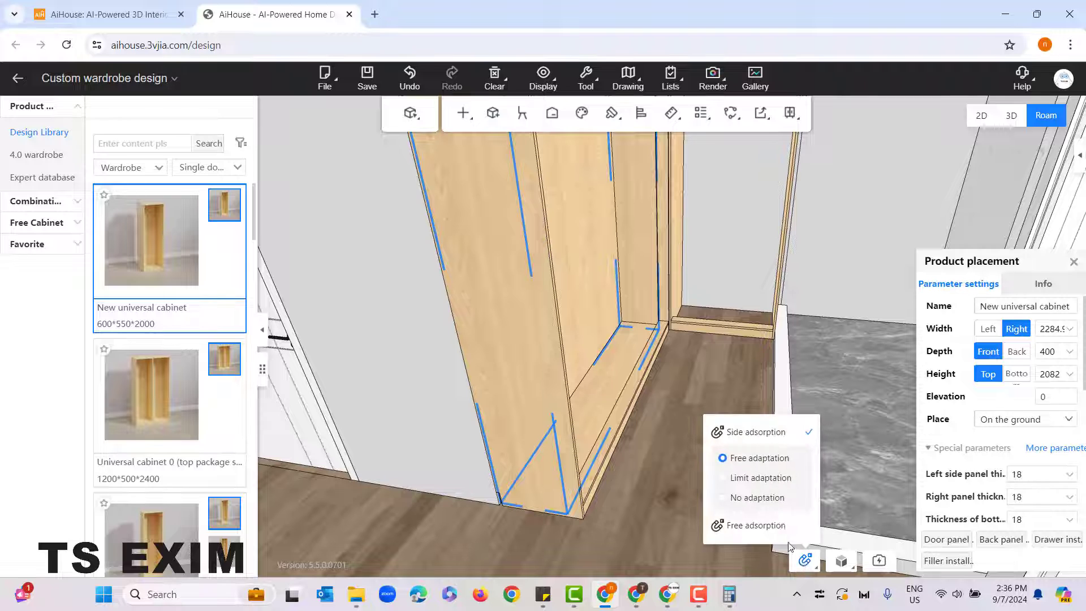
{"action": "left_click", "coordinate": [749, 498]}
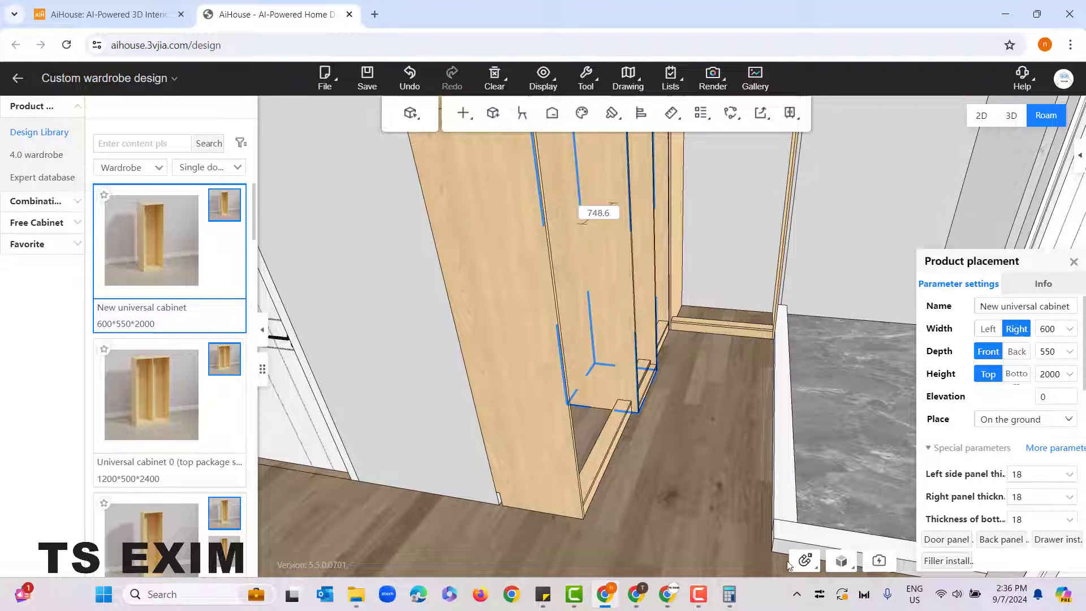
{"action": "left_click", "coordinate": [805, 560]}
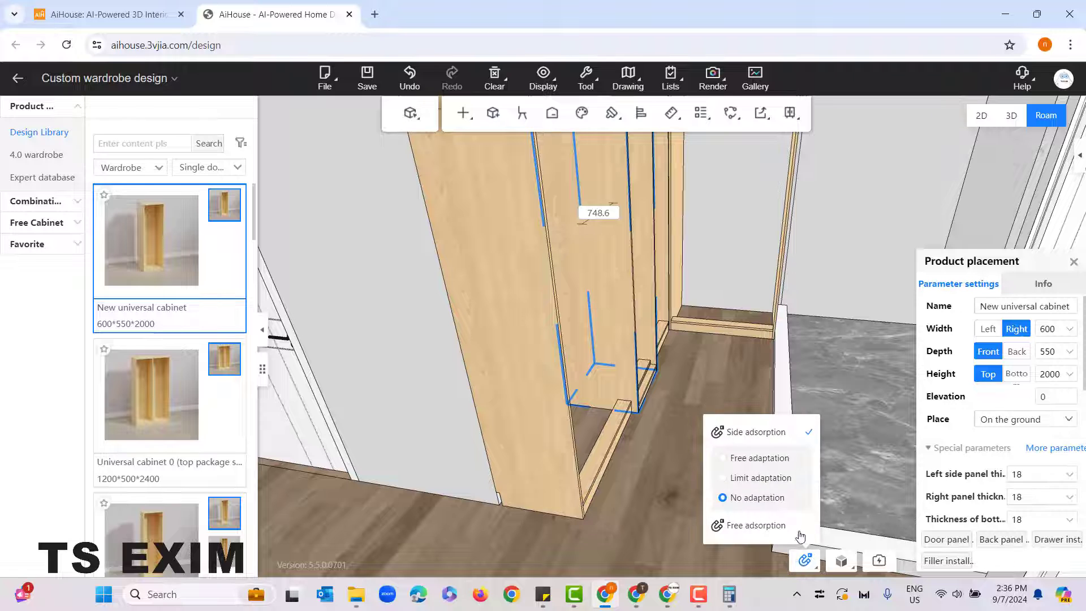
{"action": "left_click", "coordinate": [762, 481]}
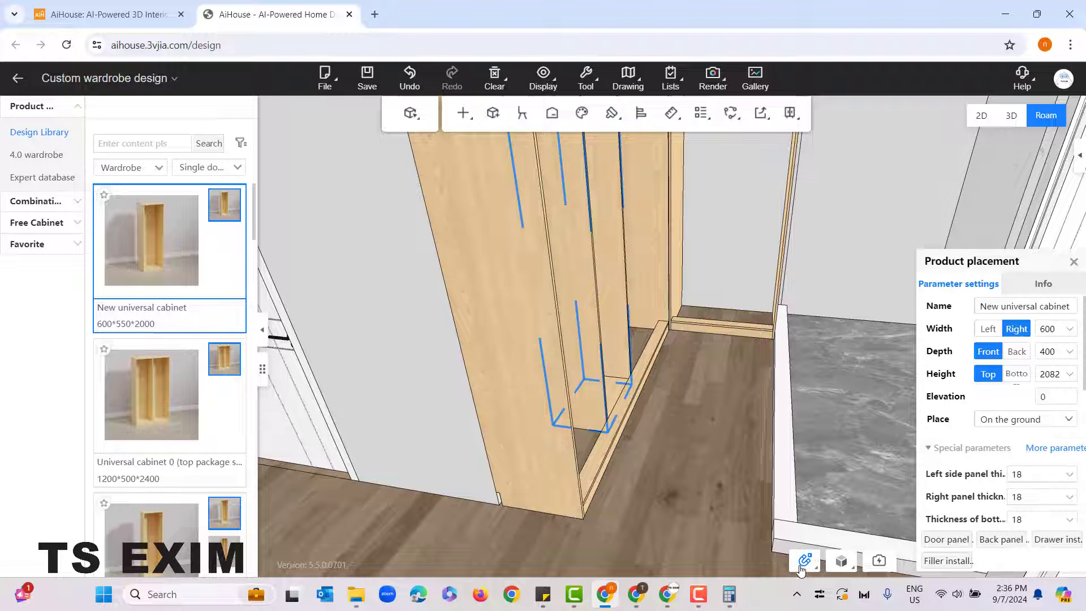
Step: Switch side adsorption back to free adaptation and preview the universal cabinet stretched to fill the wide frame
{"action": "mouse_move", "coordinate": [817, 564]}
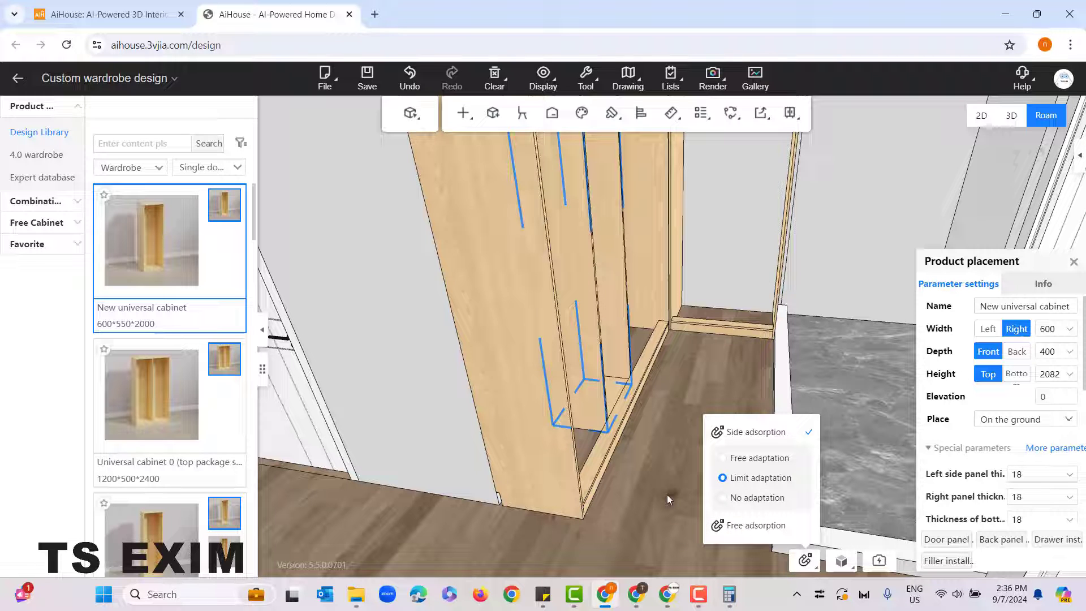
{"action": "left_click", "coordinate": [760, 458]}
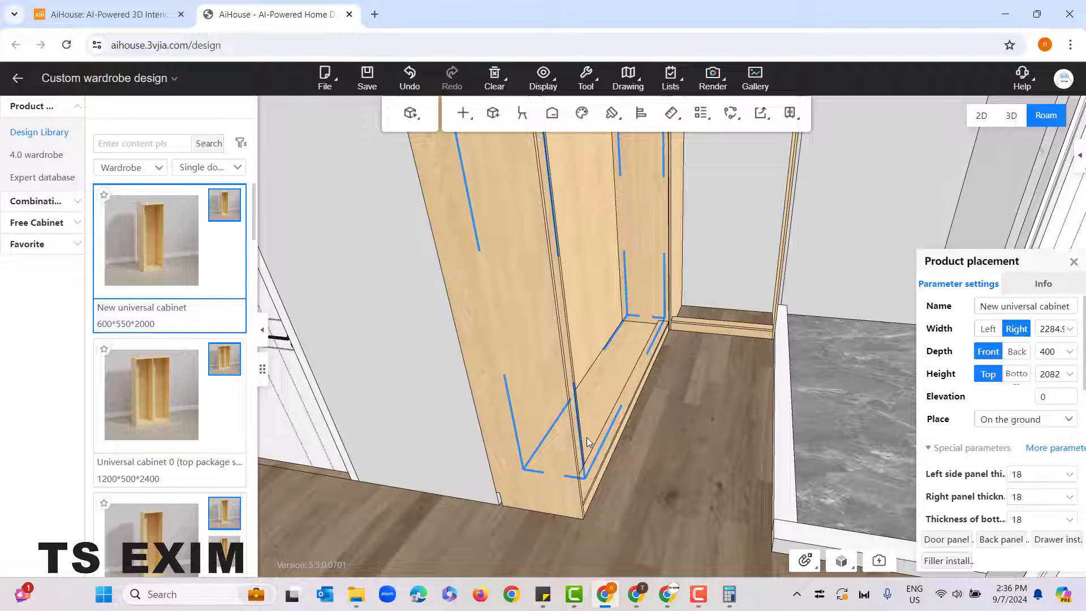
{"action": "right_click_drag", "start_coordinate": [684, 439], "coordinate": [615, 405]}
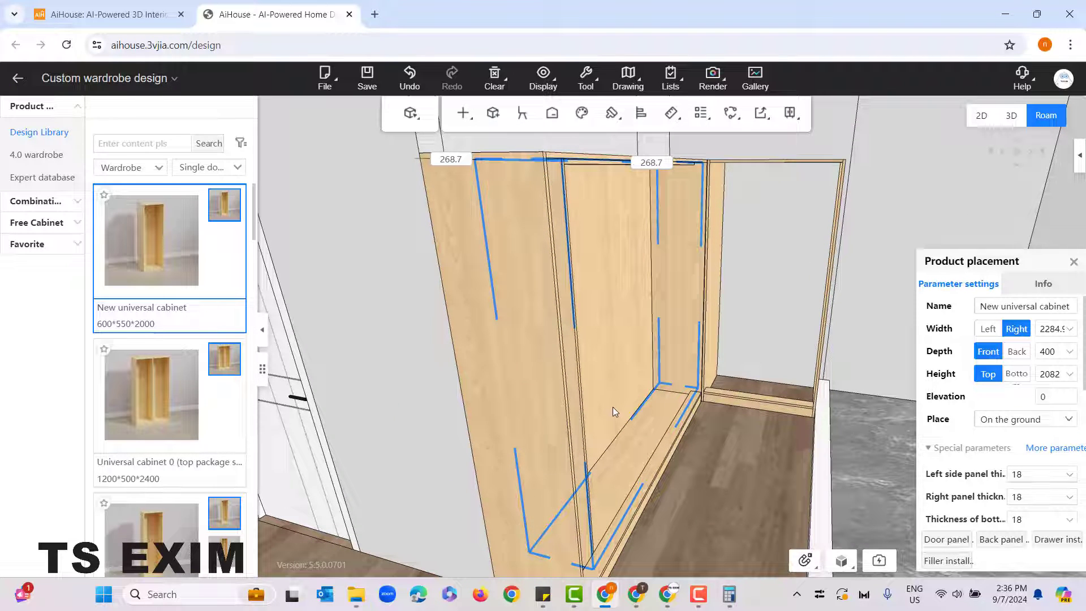
{"action": "right_click_drag", "start_coordinate": [682, 495], "coordinate": [723, 489]}
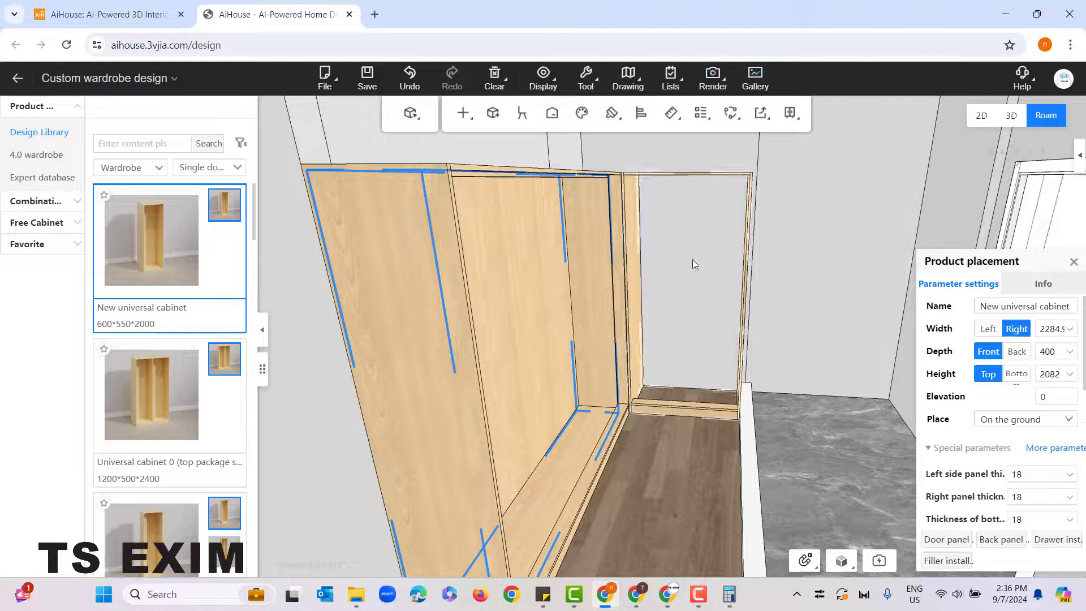
Step: Filter the Design Library to the Basic unit cabinets of the Sliding door wardrobe category
{"action": "left_click", "coordinate": [161, 169]}
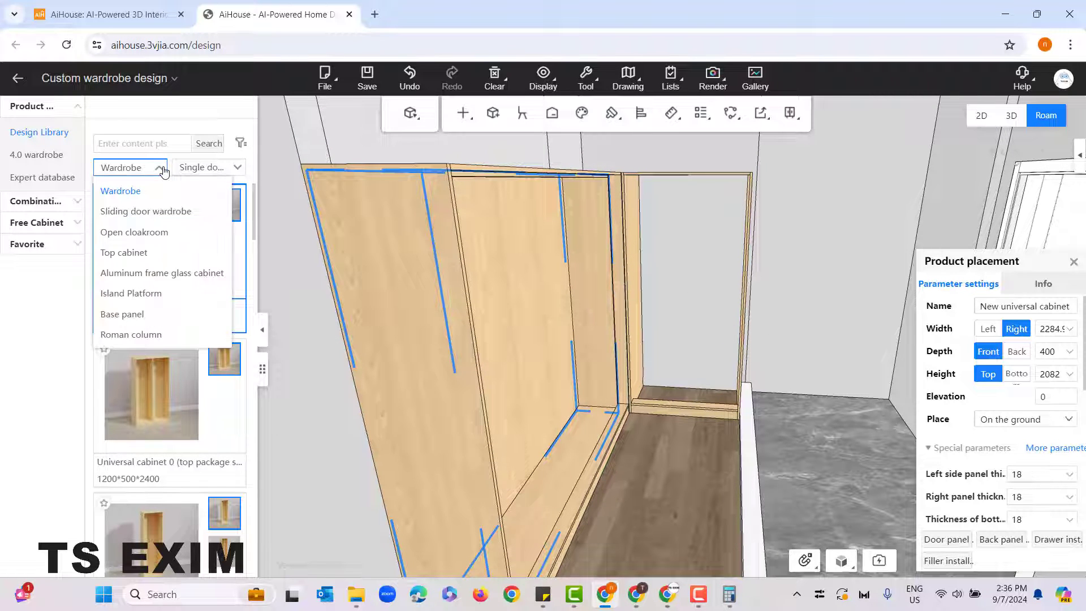
{"action": "left_click", "coordinate": [170, 213]}
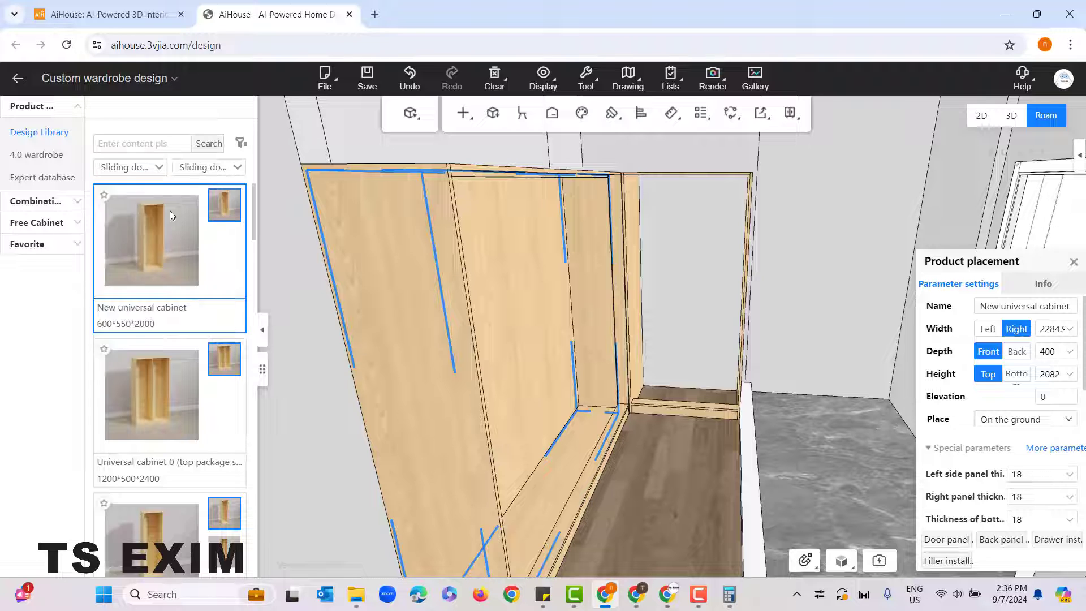
{"action": "left_click", "coordinate": [213, 168]}
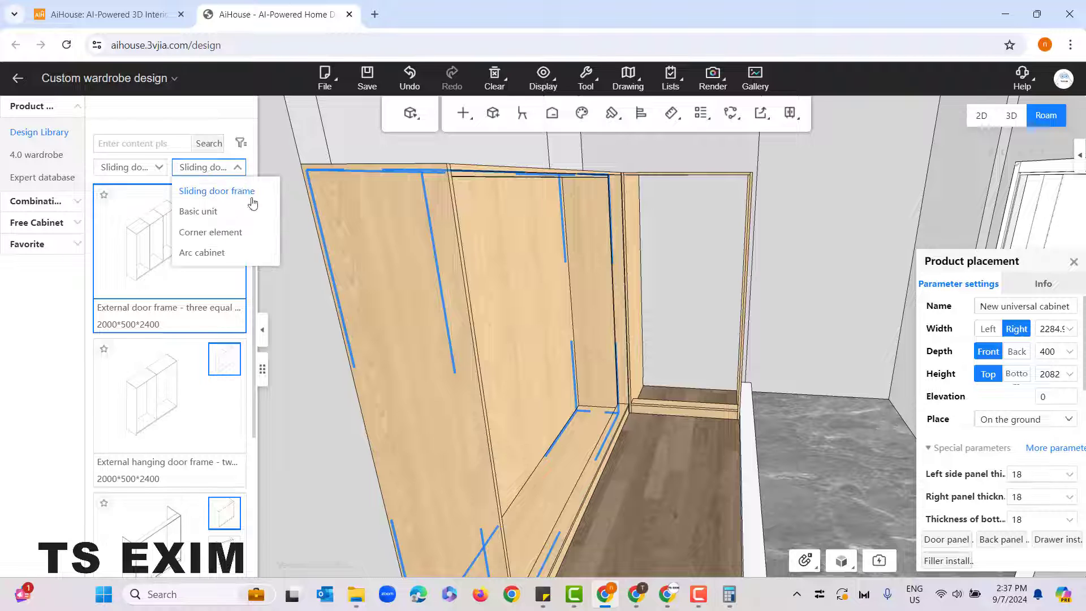
{"action": "left_click", "coordinate": [209, 212]}
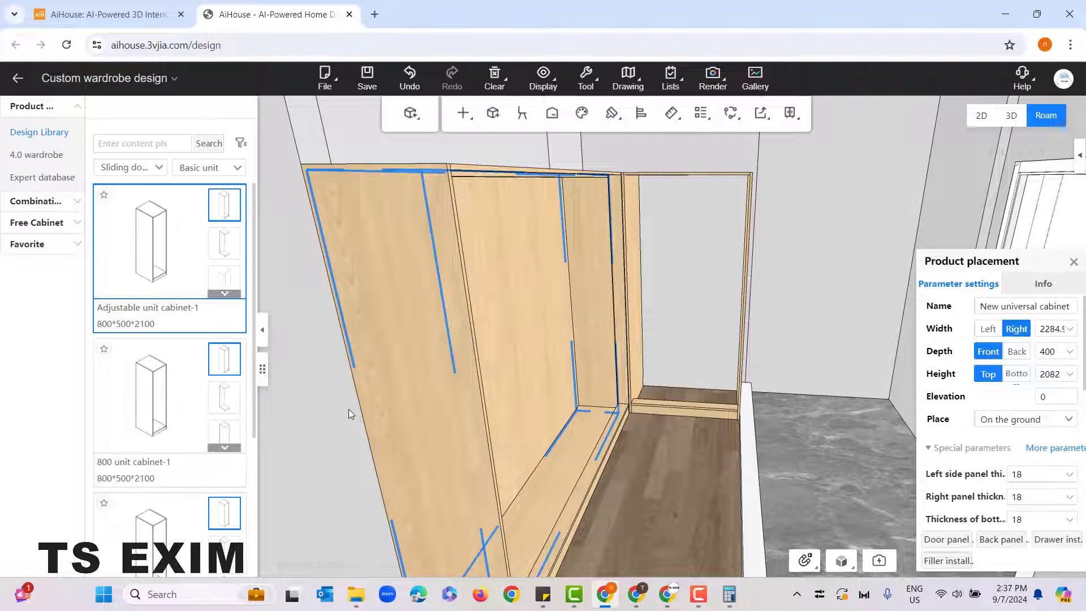
Step: Place the 800*500*2100 Adjustable unit cabinet-1 inside the narrow roofless cabinet frame, stretched to fit the opening
{"action": "left_click_drag", "start_coordinate": [348, 409], "coordinate": [318, 368]}
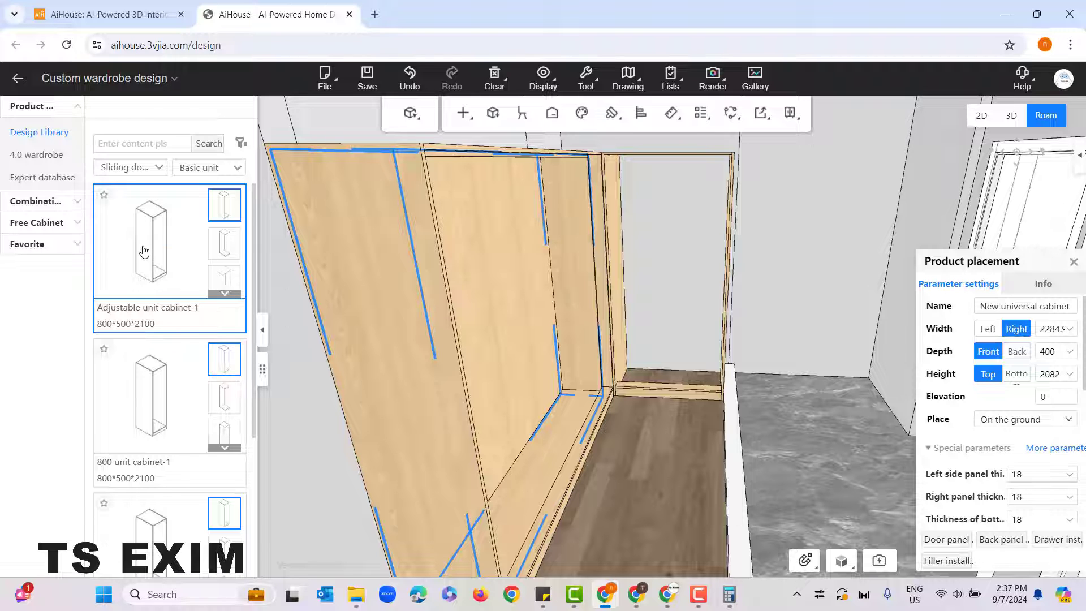
{"action": "left_click_drag", "start_coordinate": [261, 273], "coordinate": [644, 353]}
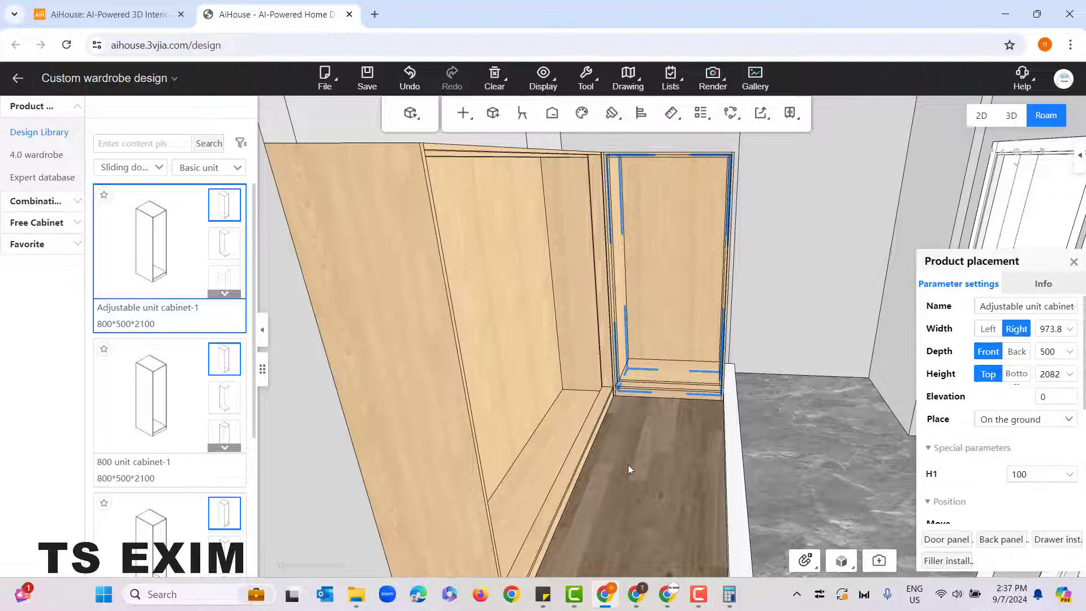
{"action": "left_click", "coordinate": [628, 465]}
Step: Examine how the inserted cabinets sit in the narrow and wide frames, especially along the base and the inner corner
{"action": "scroll", "coordinate": [627, 465], "scroll_direction": "up", "scroll_amount": 4}
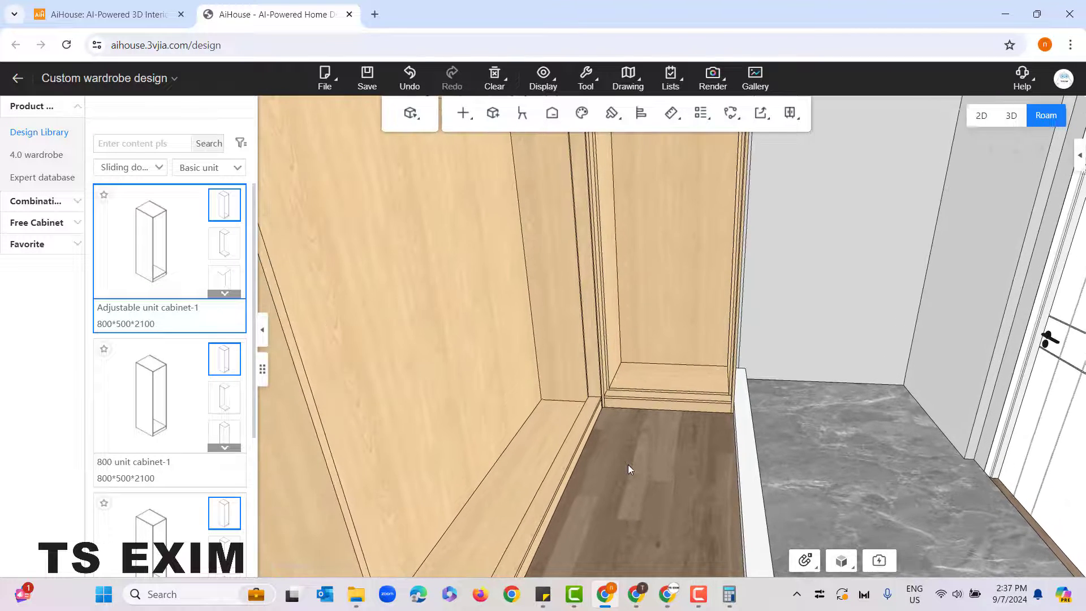
{"action": "mouse_move", "coordinate": [640, 463]}
{"action": "left_mouse_down"}
{"action": "mouse_move", "coordinate": [647, 440]}
{"action": "mouse_move", "coordinate": [644, 471]}
{"action": "left_mouse_up"}
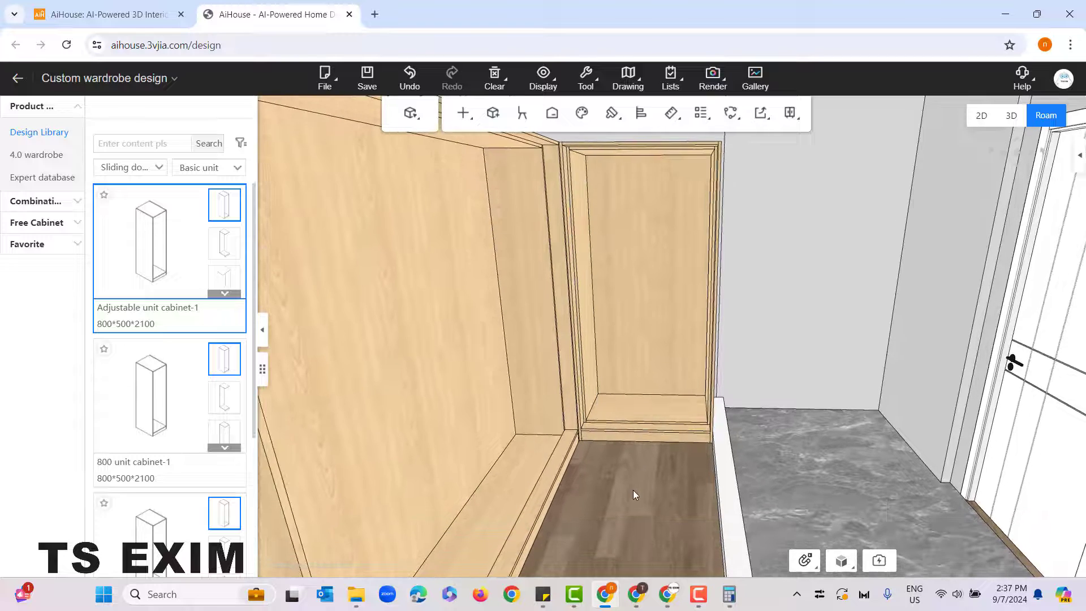
{"action": "scroll", "coordinate": [630, 488], "scroll_direction": "down", "scroll_amount": 3}
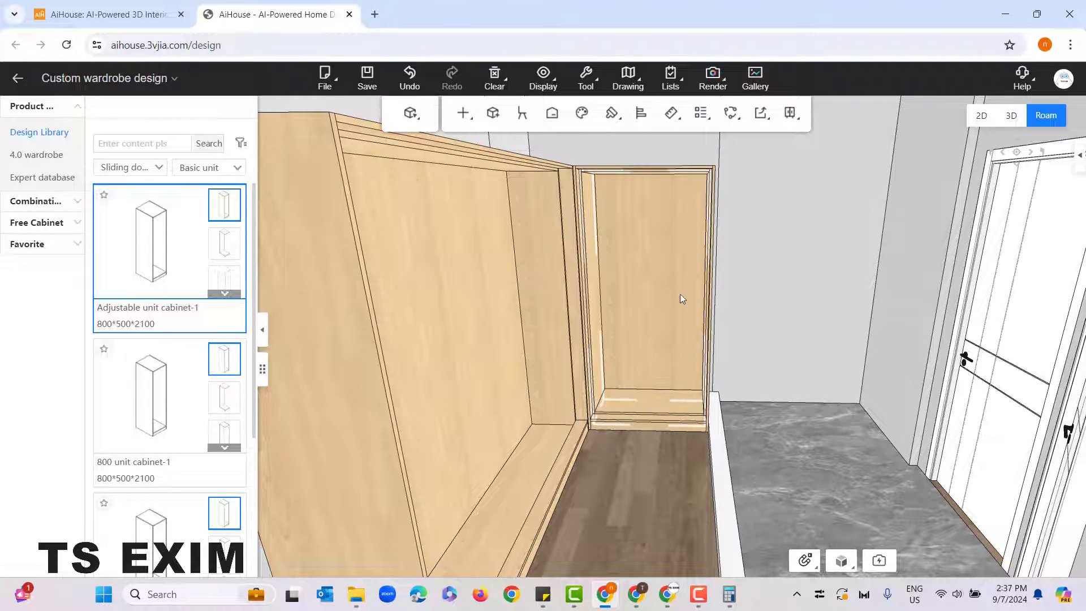
{"action": "scroll", "coordinate": [647, 494], "scroll_direction": "up", "scroll_amount": 3}
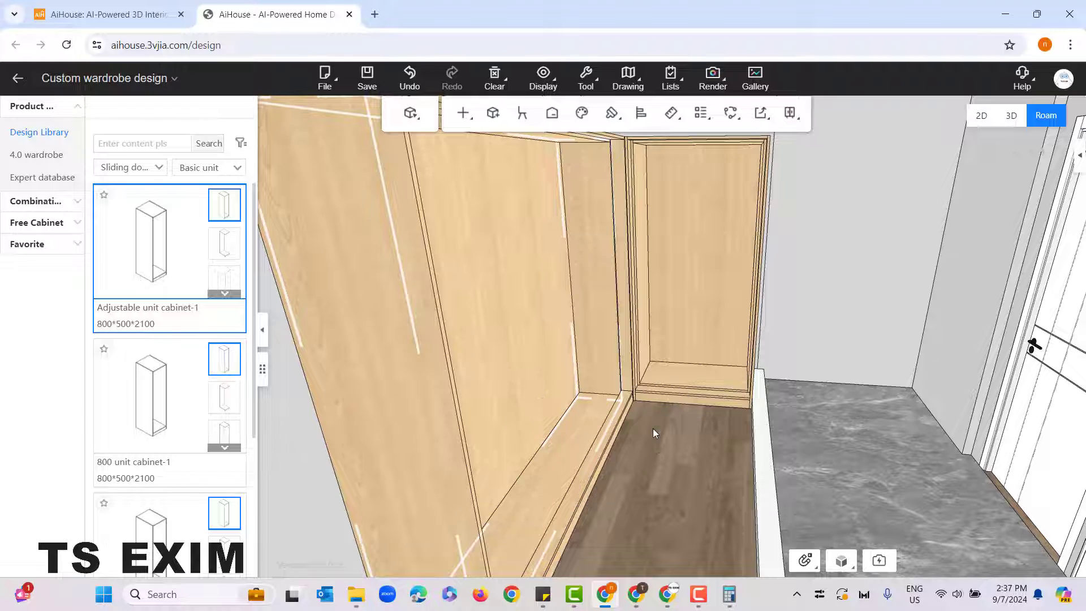
{"action": "left_click_drag", "start_coordinate": [652, 428], "coordinate": [665, 455]}
{"action": "scroll", "coordinate": [649, 420], "scroll_direction": "up", "scroll_amount": 3}
{"action": "scroll", "coordinate": [654, 423], "scroll_direction": "up", "scroll_amount": 4}
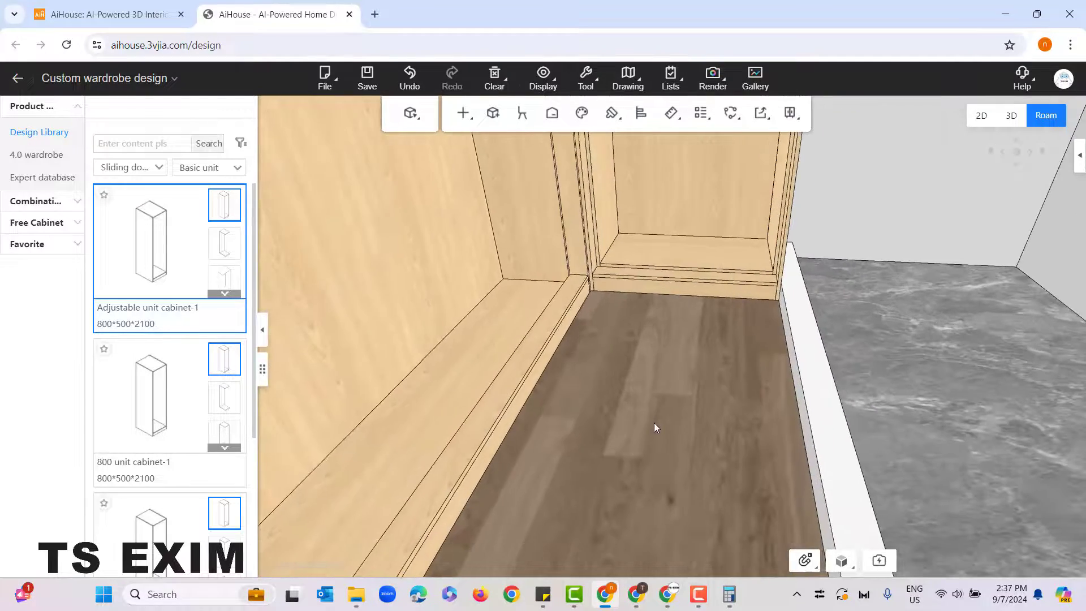
{"action": "scroll", "coordinate": [633, 450], "scroll_direction": "up", "scroll_amount": 3}
{"action": "mouse_move", "coordinate": [631, 402]}
{"action": "left_mouse_down"}
{"action": "mouse_move", "coordinate": [634, 450]}
{"action": "mouse_move", "coordinate": [637, 423]}
{"action": "left_mouse_up"}
{"action": "scroll", "coordinate": [633, 450], "scroll_direction": "down", "scroll_amount": 1}
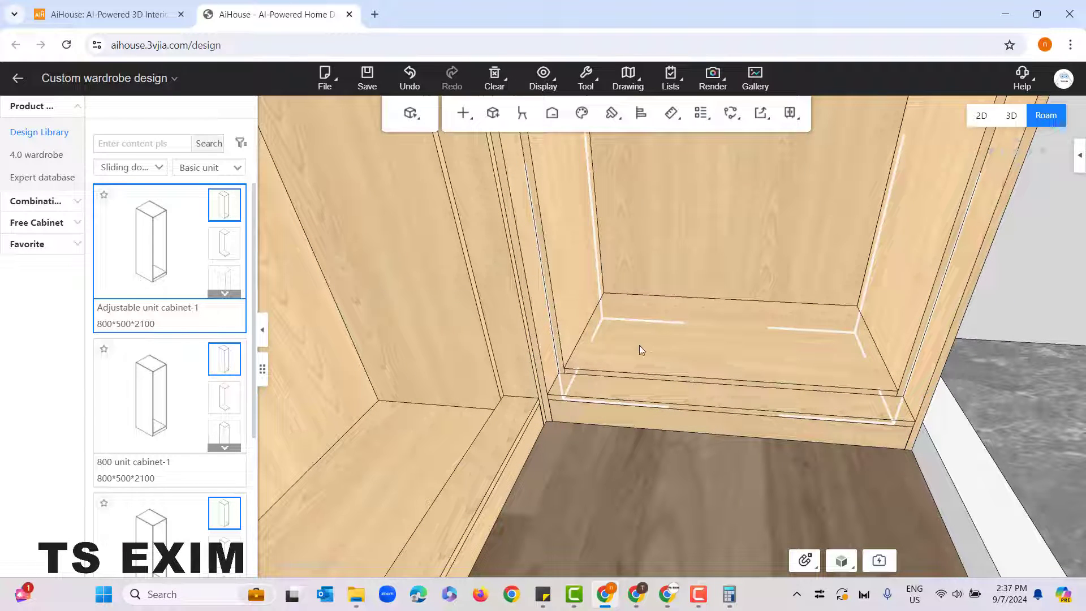
{"action": "left_click_drag", "start_coordinate": [588, 496], "coordinate": [632, 492]}
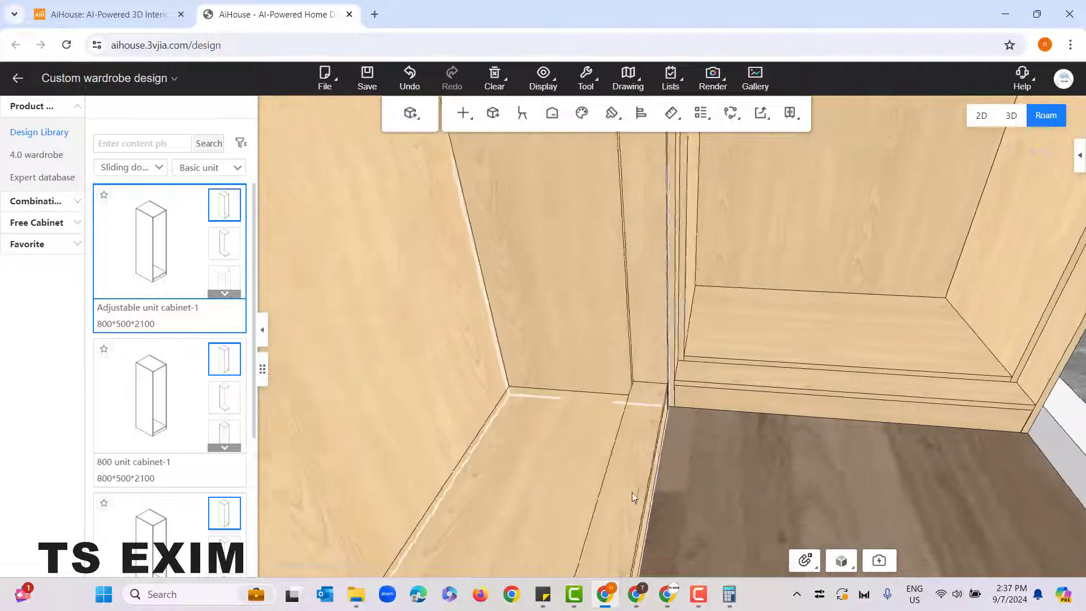
{"action": "left_click_drag", "start_coordinate": [684, 426], "coordinate": [745, 441]}
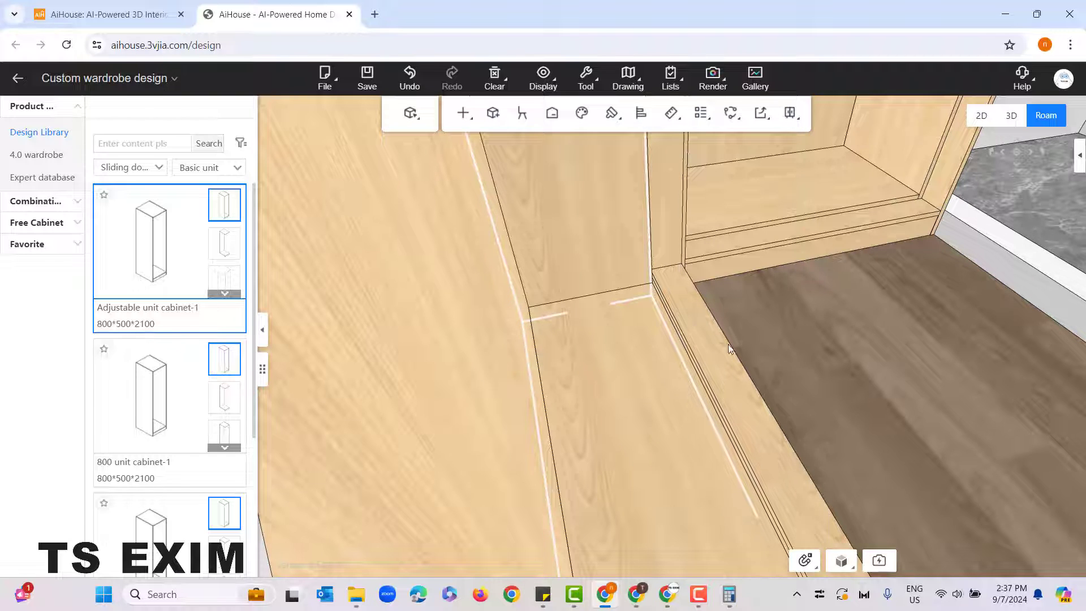
{"action": "scroll", "coordinate": [804, 375], "scroll_direction": "down", "scroll_amount": 5}
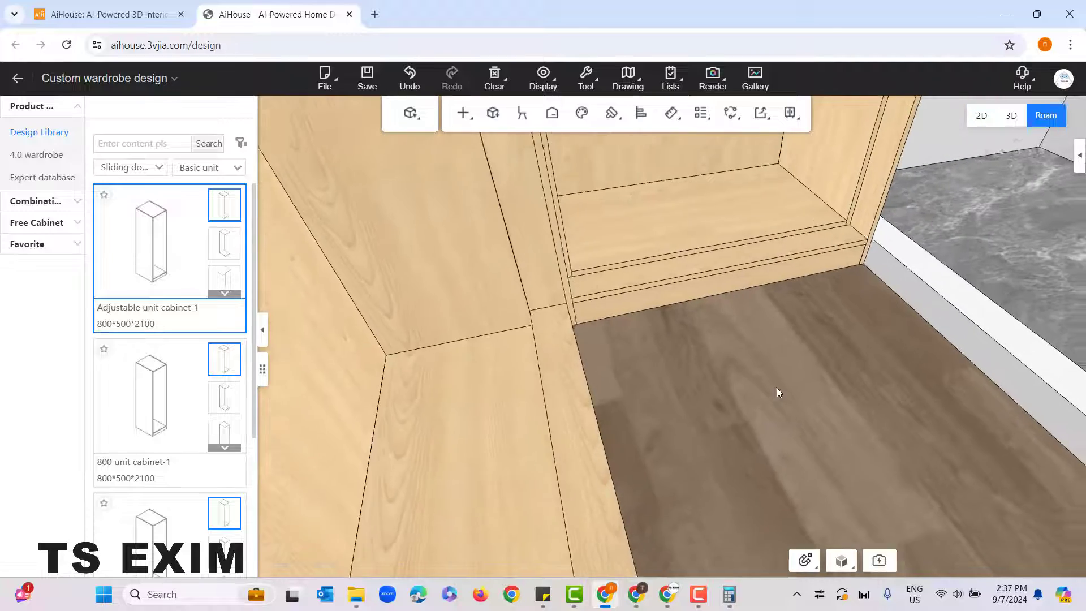
{"action": "left_click", "coordinate": [705, 256]}
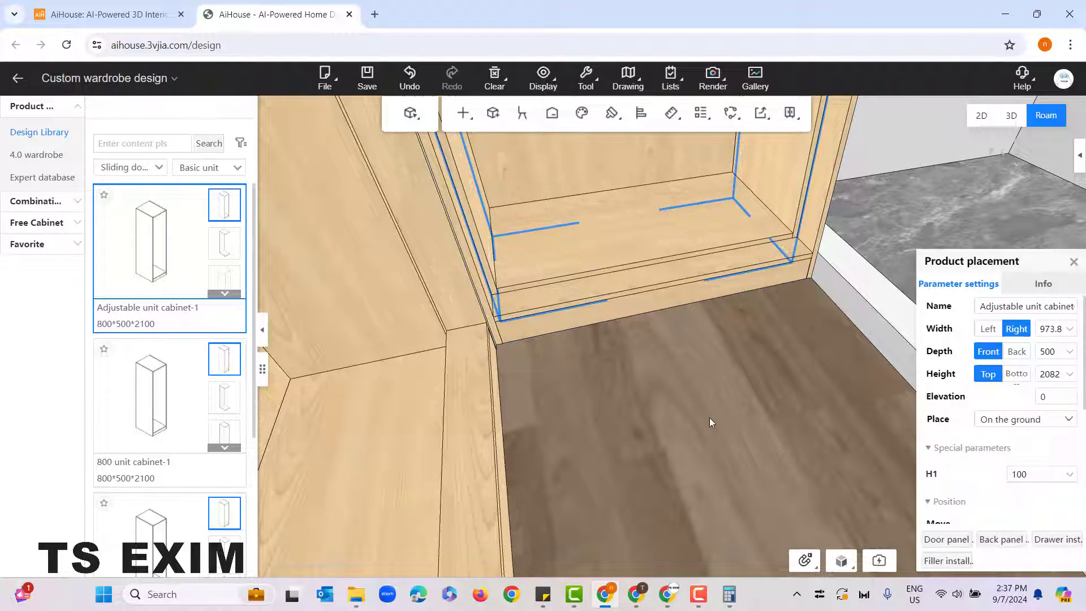
{"action": "left_click_drag", "start_coordinate": [709, 418], "coordinate": [558, 318]}
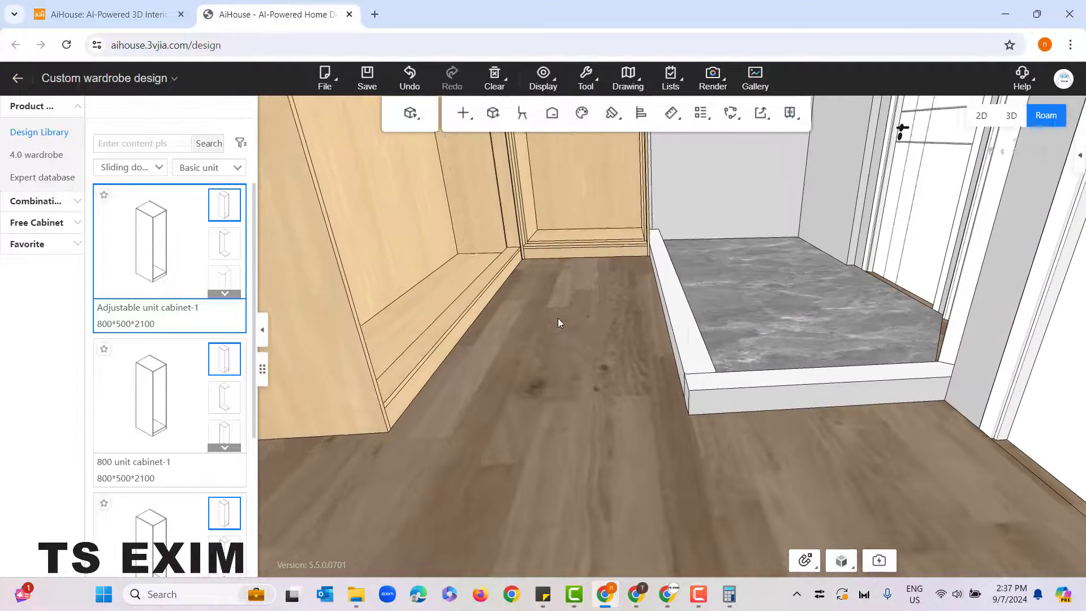
{"action": "right_click", "coordinate": [557, 317]}
{"action": "left_click", "coordinate": [540, 408]}
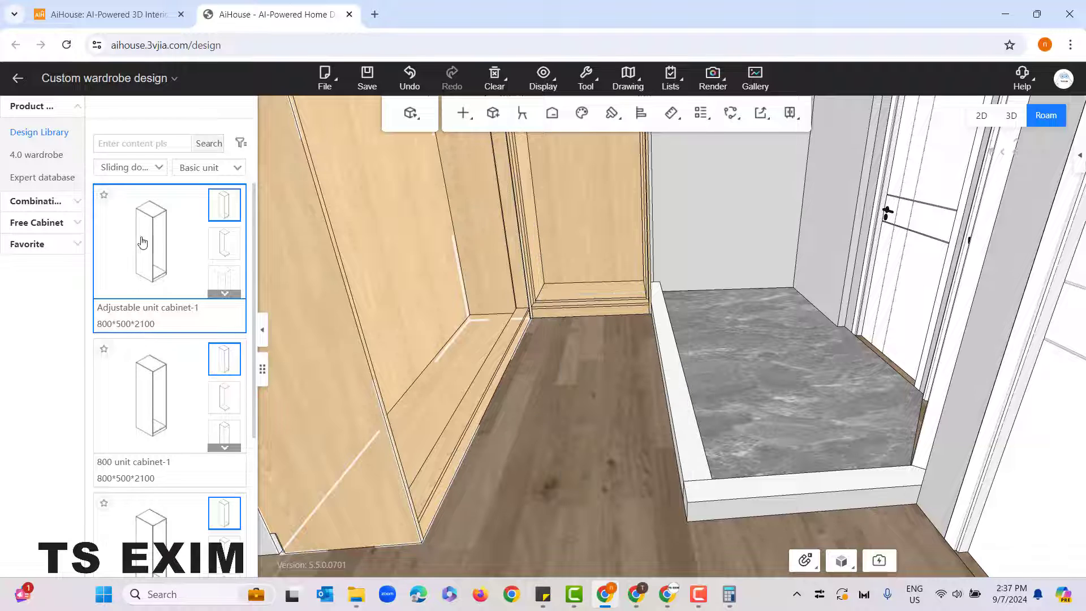
Step: Switch the Design Library to the Wardrobe category and look over both cabinet frames from inside the room
{"action": "left_click", "coordinate": [151, 178]}
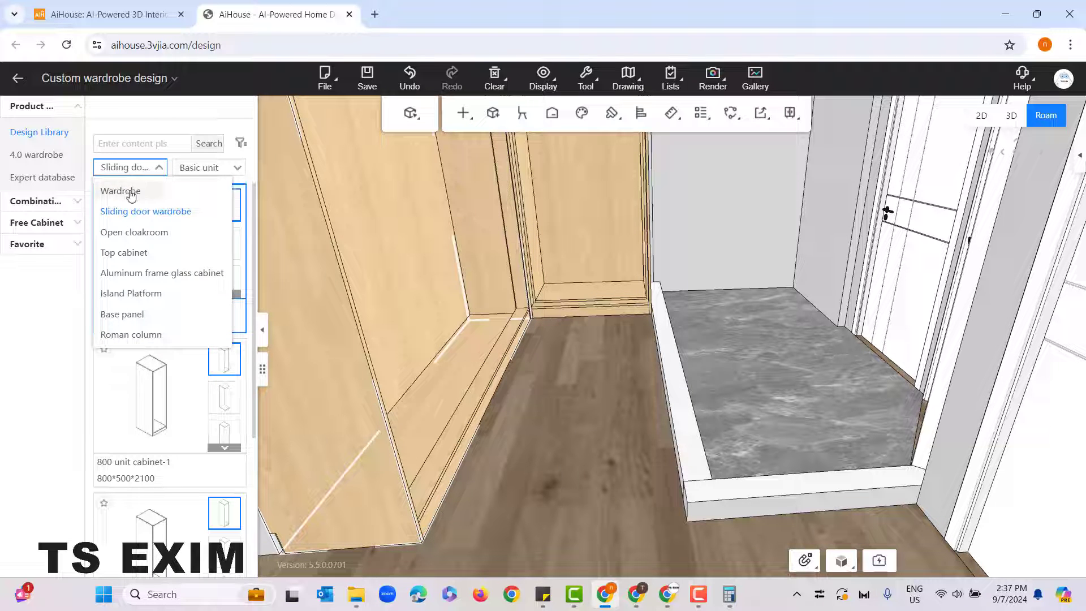
{"action": "left_click", "coordinate": [131, 192]}
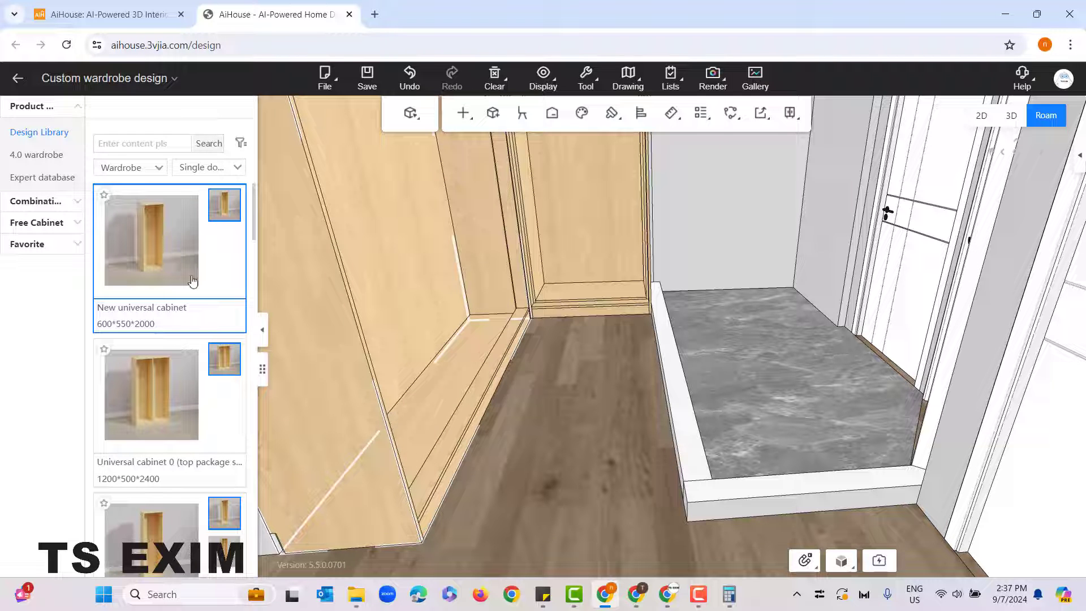
{"action": "right_click_drag", "start_coordinate": [548, 462], "coordinate": [534, 455]}
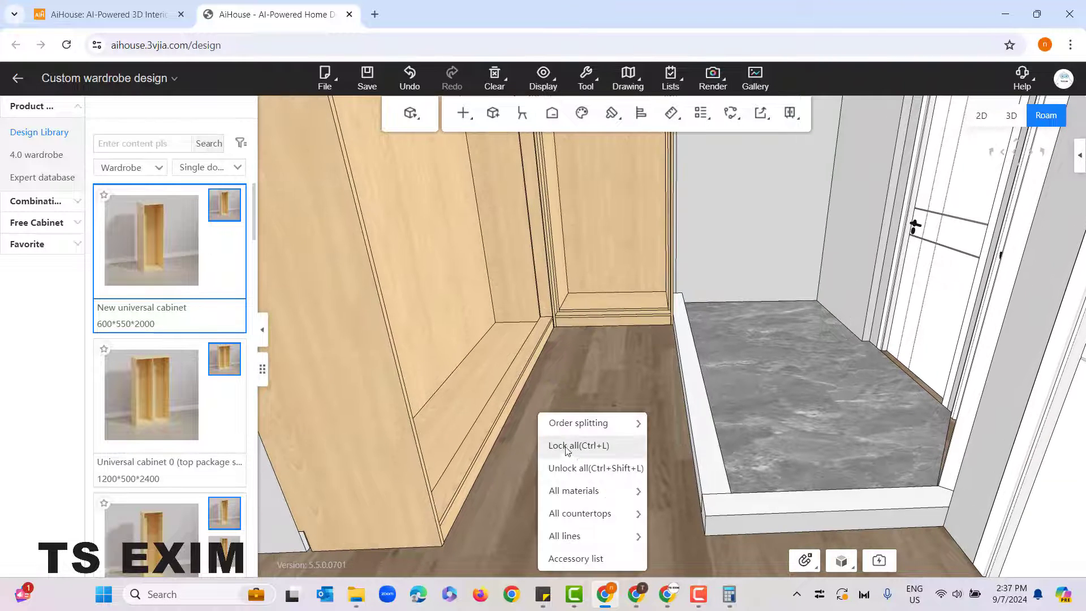
{"action": "left_click", "coordinate": [563, 375]}
{"action": "scroll", "coordinate": [577, 368], "scroll_direction": "up", "scroll_amount": 3}
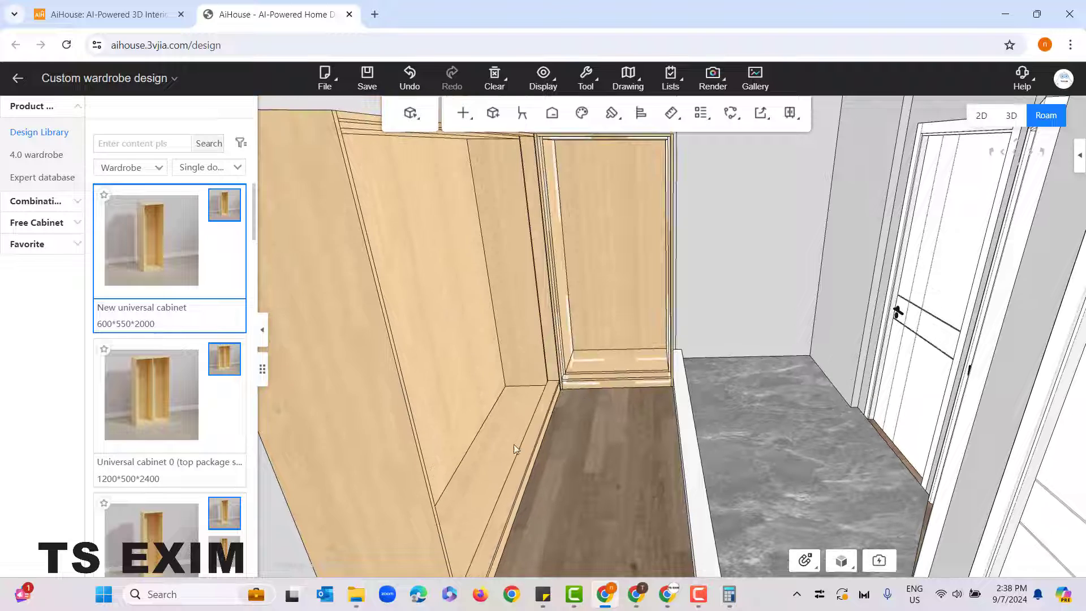
{"action": "scroll", "coordinate": [580, 465], "scroll_direction": "down", "scroll_amount": 3}
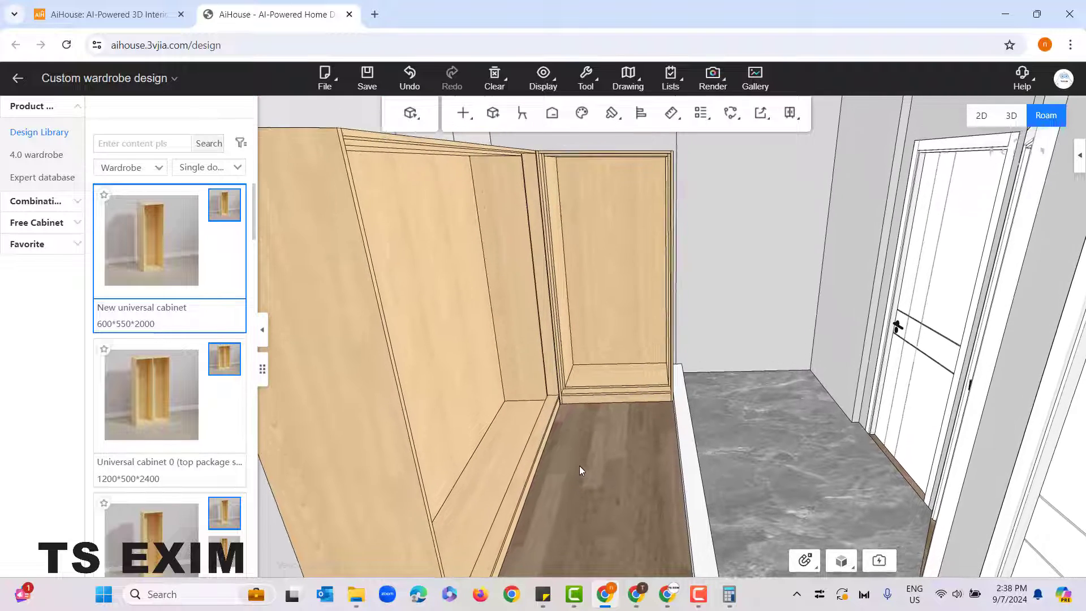
{"action": "scroll", "coordinate": [584, 472], "scroll_direction": "down", "scroll_amount": 5}
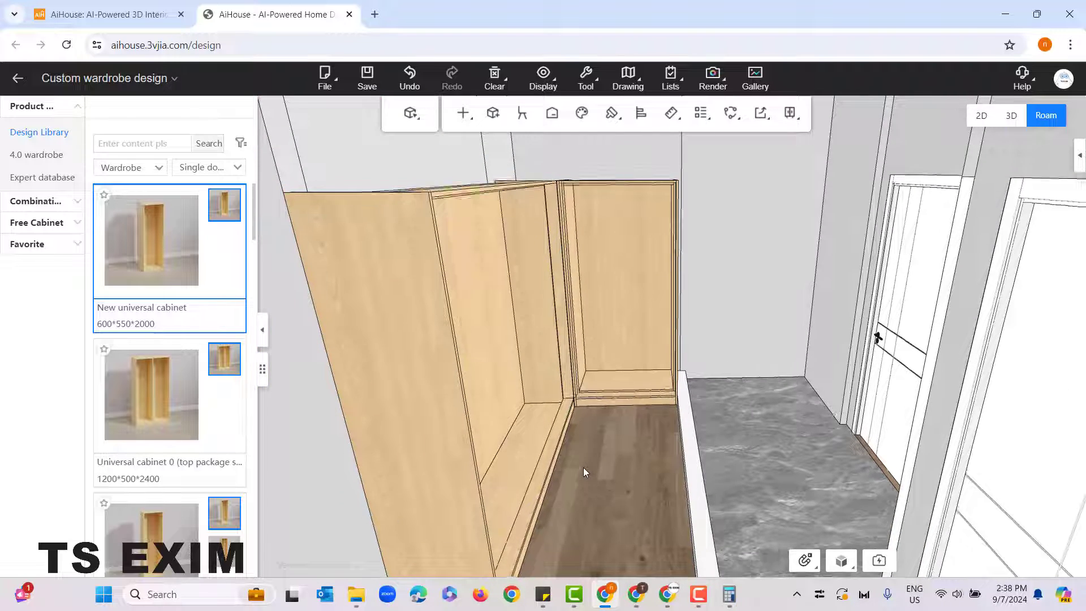
{"action": "scroll", "coordinate": [594, 463], "scroll_direction": "down", "scroll_amount": 2}
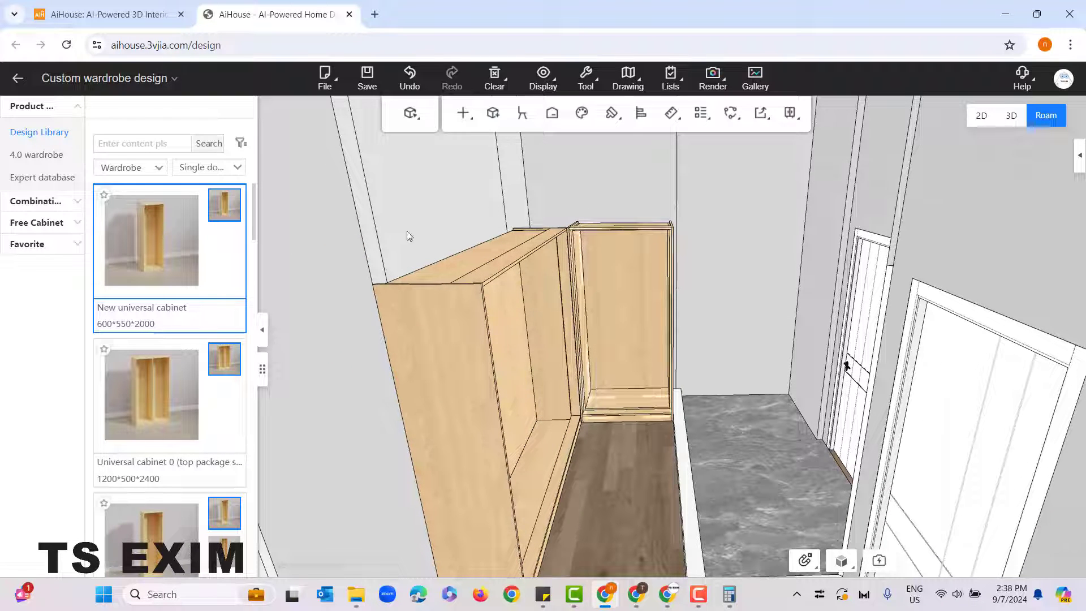
Step: Filter the Design Library to Top cabinet and place the 2000*600*600 Four door top cabinet on the wide frame
{"action": "left_click", "coordinate": [157, 170]}
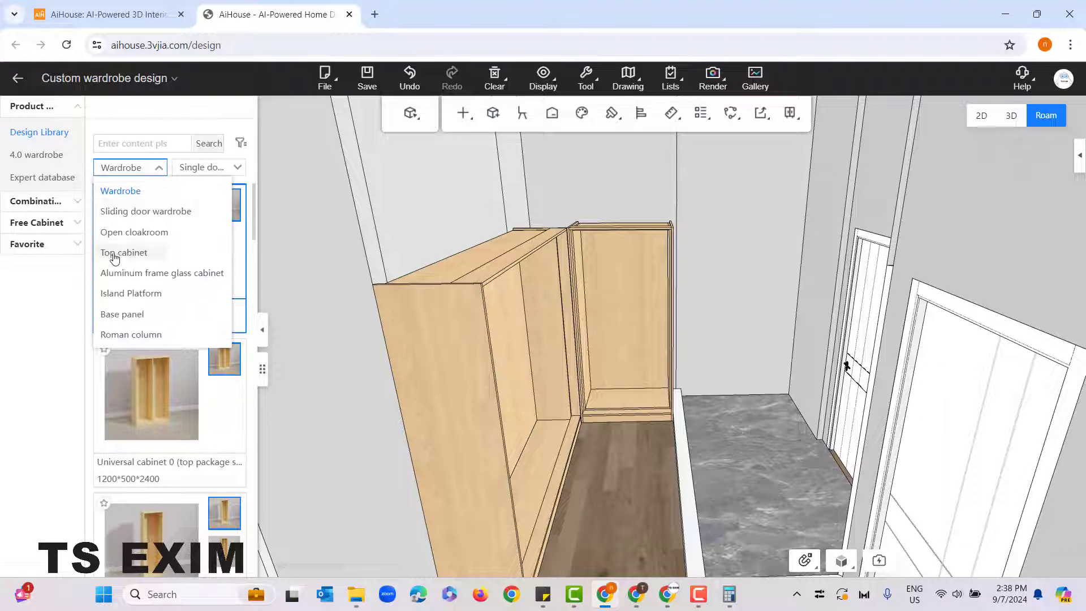
{"action": "left_click", "coordinate": [138, 253]}
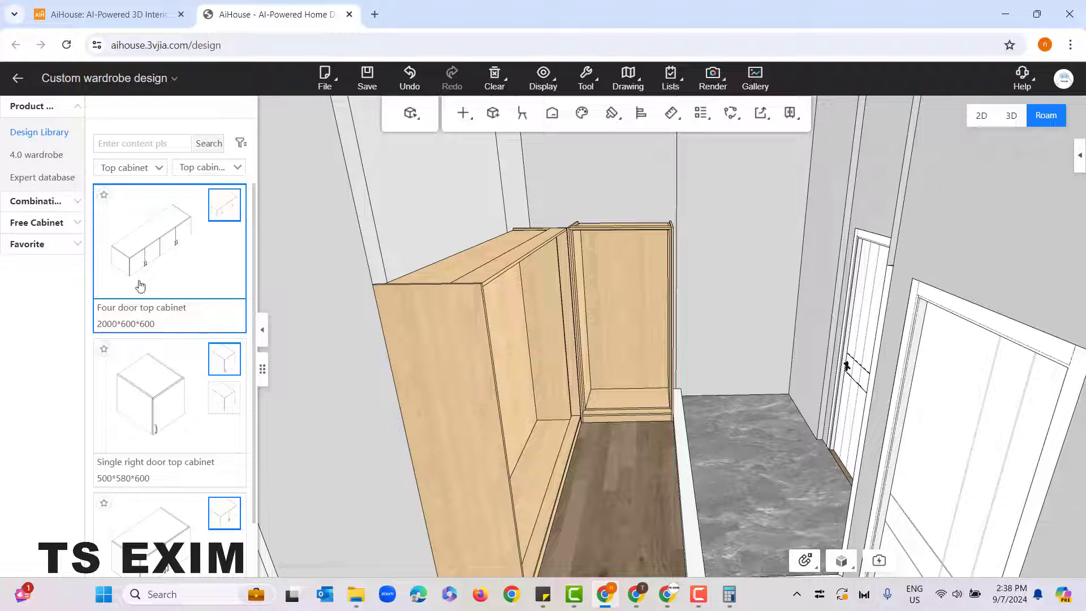
{"action": "left_click", "coordinate": [432, 233]}
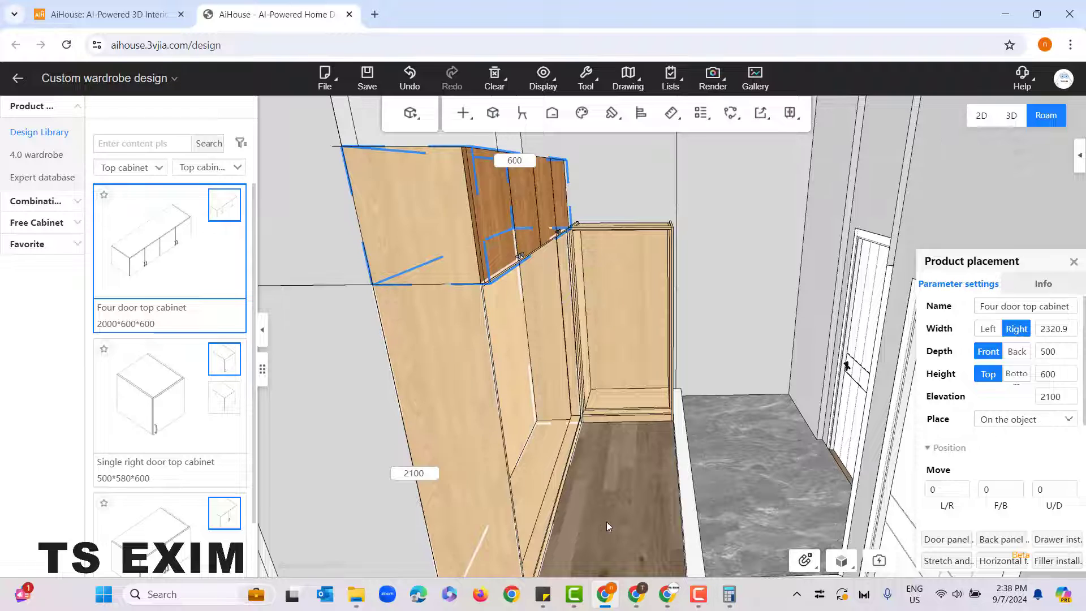
{"action": "mouse_move", "coordinate": [606, 522]}
{"action": "left_mouse_down"}
{"action": "mouse_move", "coordinate": [575, 530]}
{"action": "mouse_move", "coordinate": [600, 517]}
{"action": "left_mouse_up"}
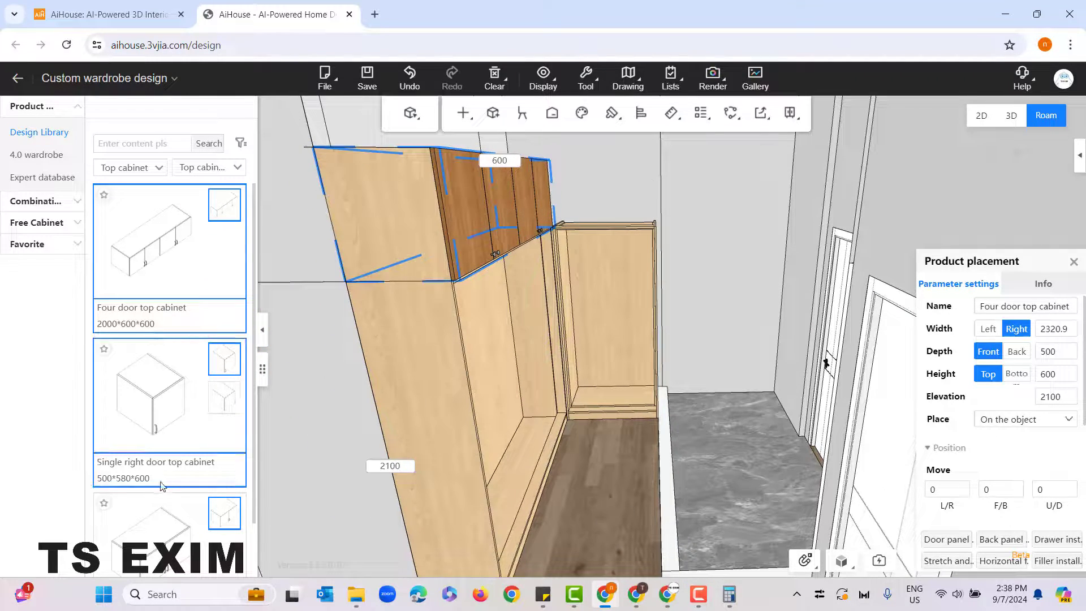
Step: Place the Double door top cabinet on top of the narrow frame, next to the four door top cabinet
{"action": "scroll", "coordinate": [184, 475], "scroll_direction": "down", "scroll_amount": 1}
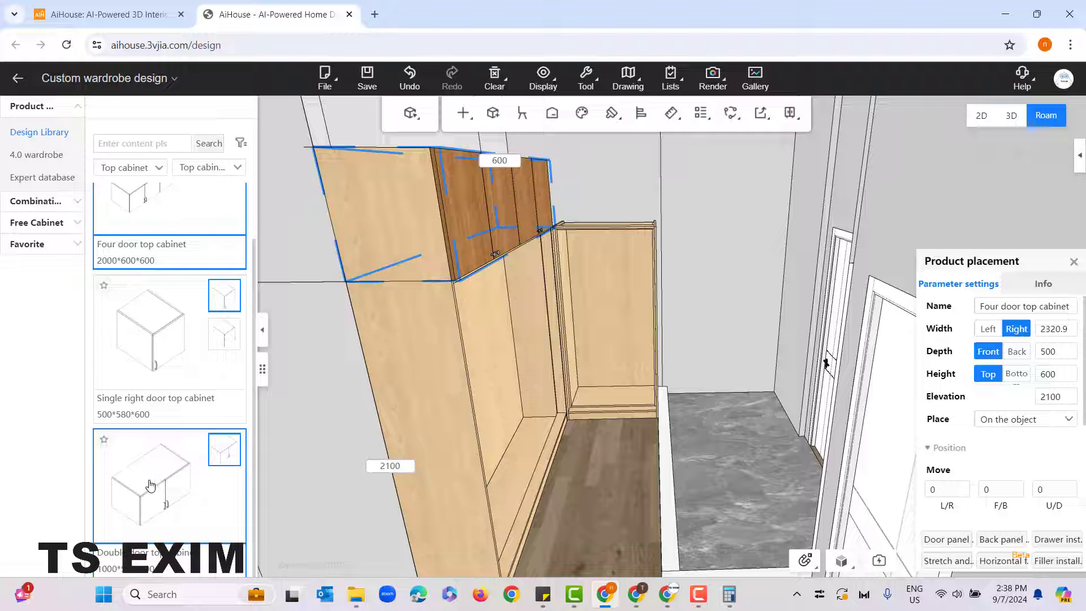
{"action": "left_click_drag", "start_coordinate": [146, 484], "coordinate": [623, 205]}
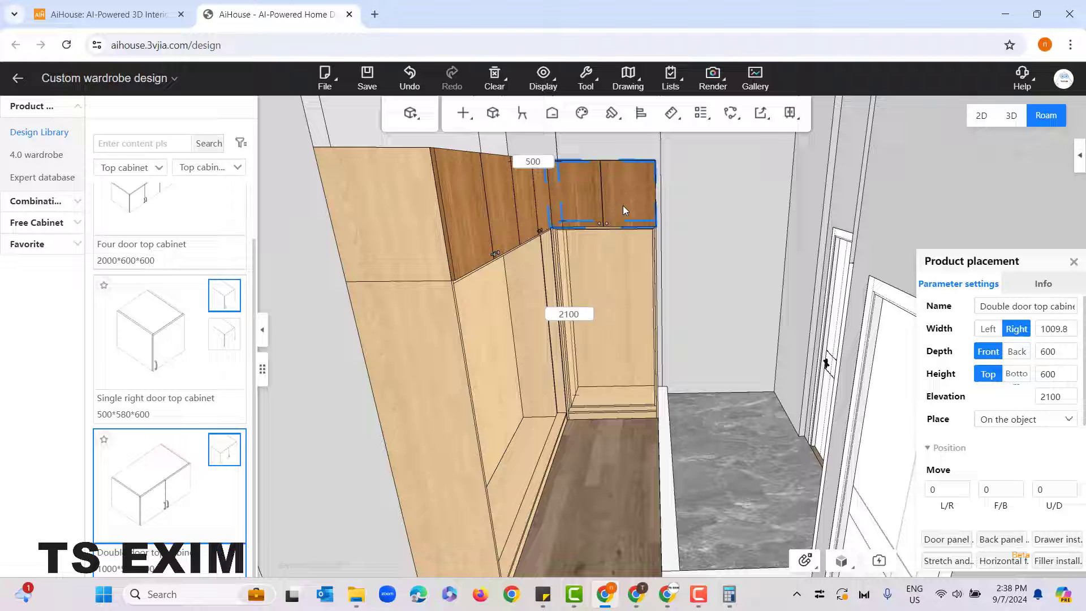
{"action": "left_click", "coordinate": [625, 500]}
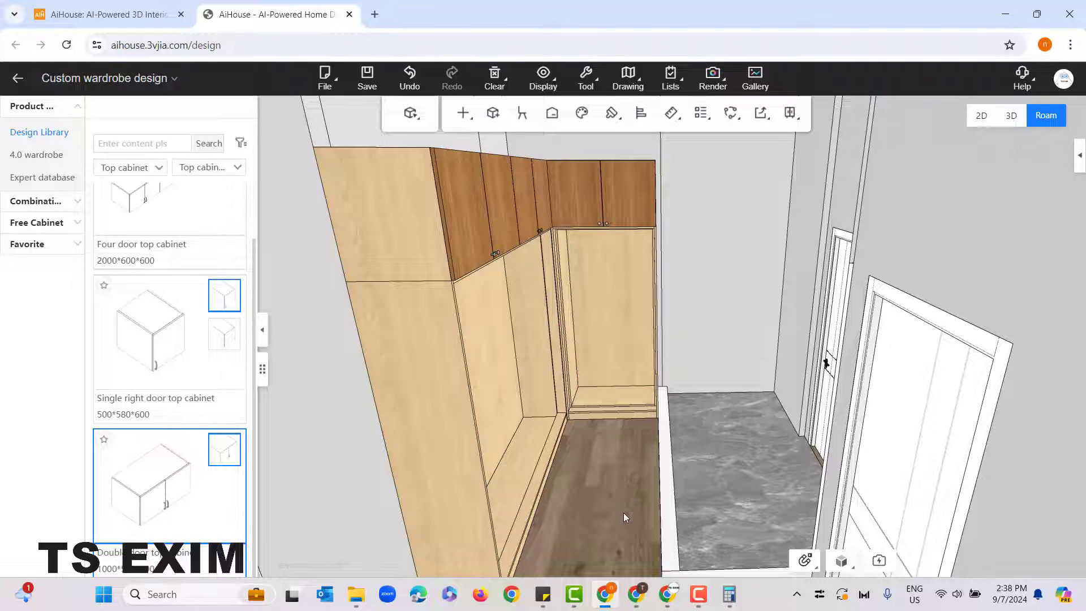
{"action": "left_click_drag", "start_coordinate": [619, 546], "coordinate": [605, 525]}
{"action": "key", "text": "e"}
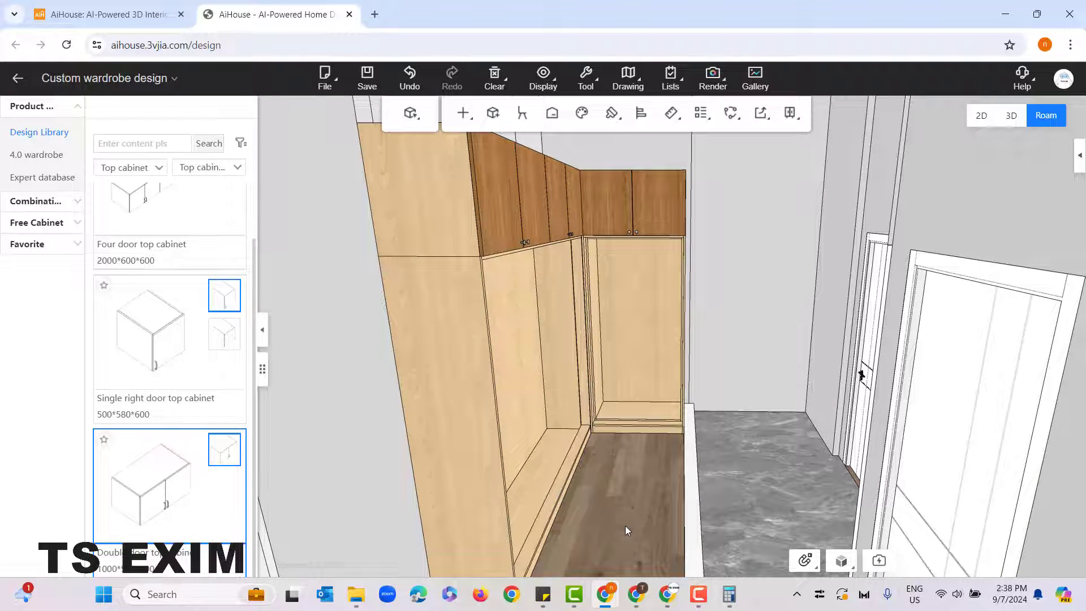
Step: Check the operations available for the adjustable unit cabinet and for the narrow roofless frame around it
{"action": "scroll", "coordinate": [644, 510], "scroll_direction": "up", "scroll_amount": 5}
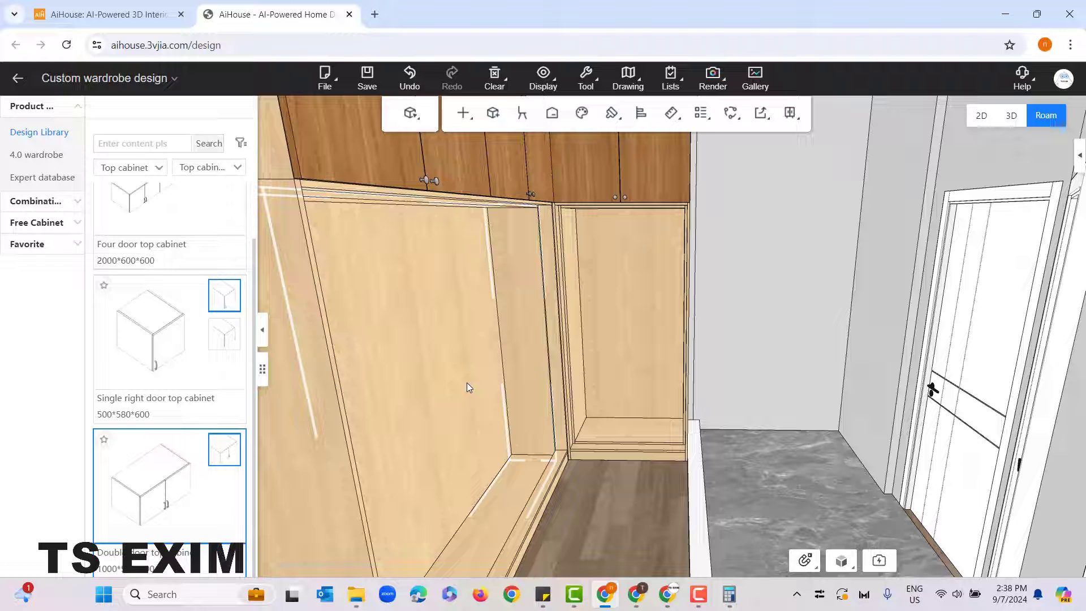
{"action": "left_click", "coordinate": [632, 271]}
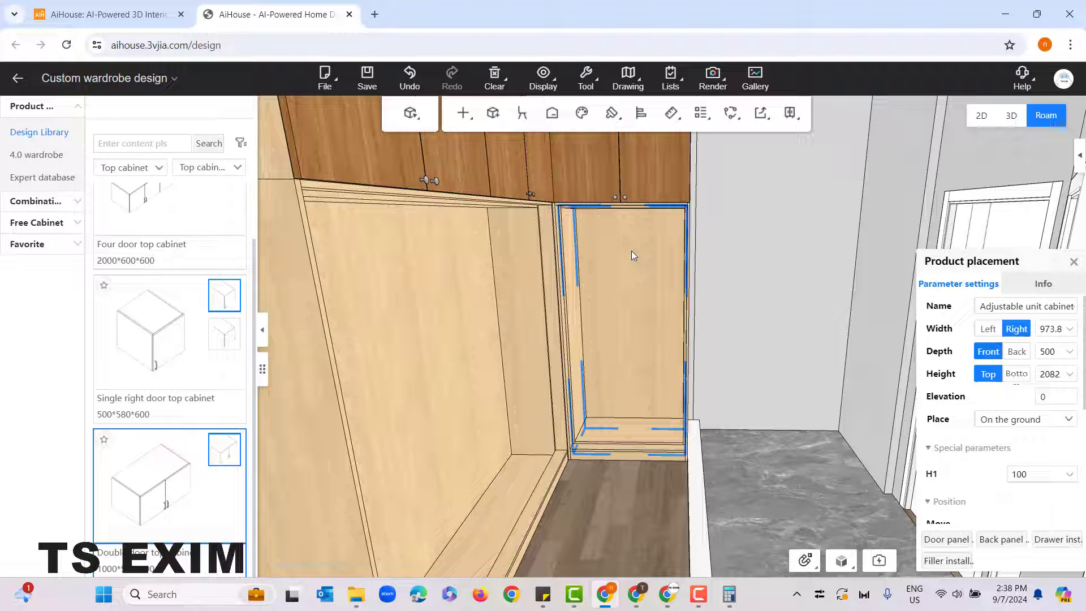
{"action": "right_click", "coordinate": [631, 251]}
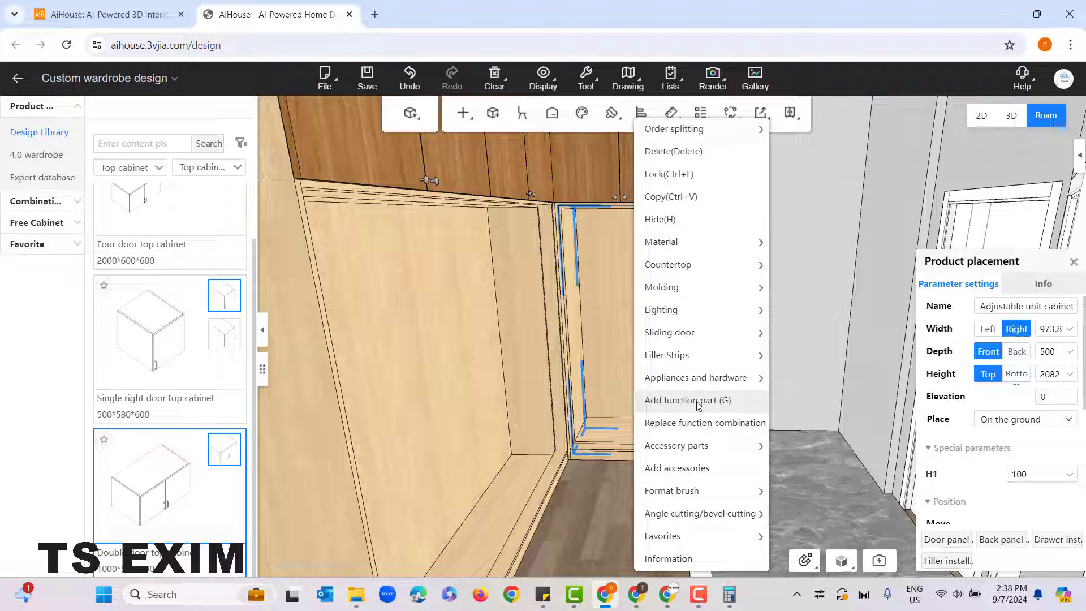
{"action": "left_click", "coordinate": [606, 454]}
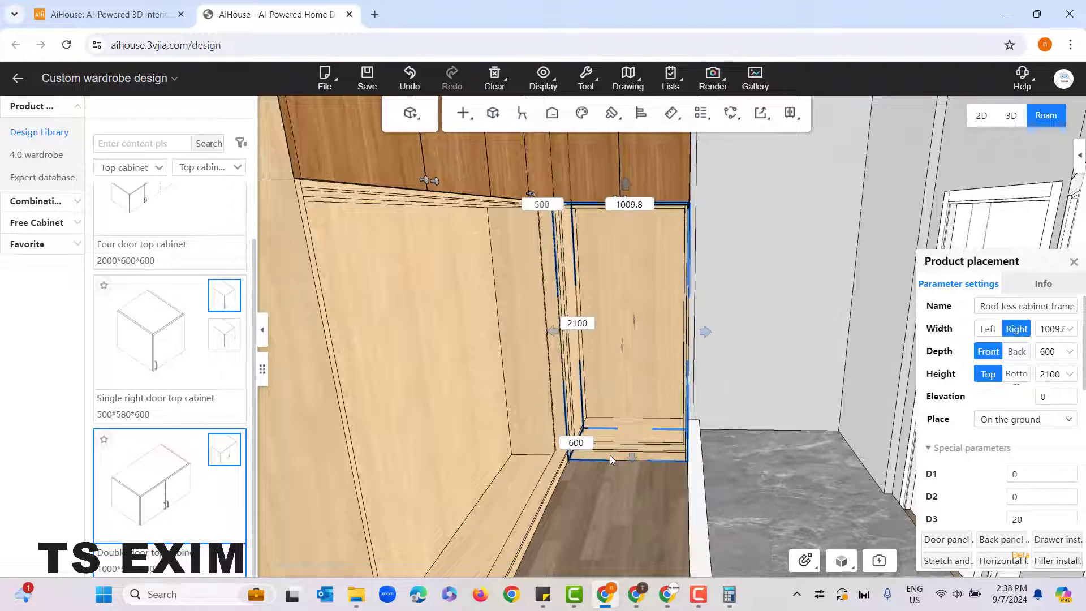
{"action": "right_click", "coordinate": [607, 470]}
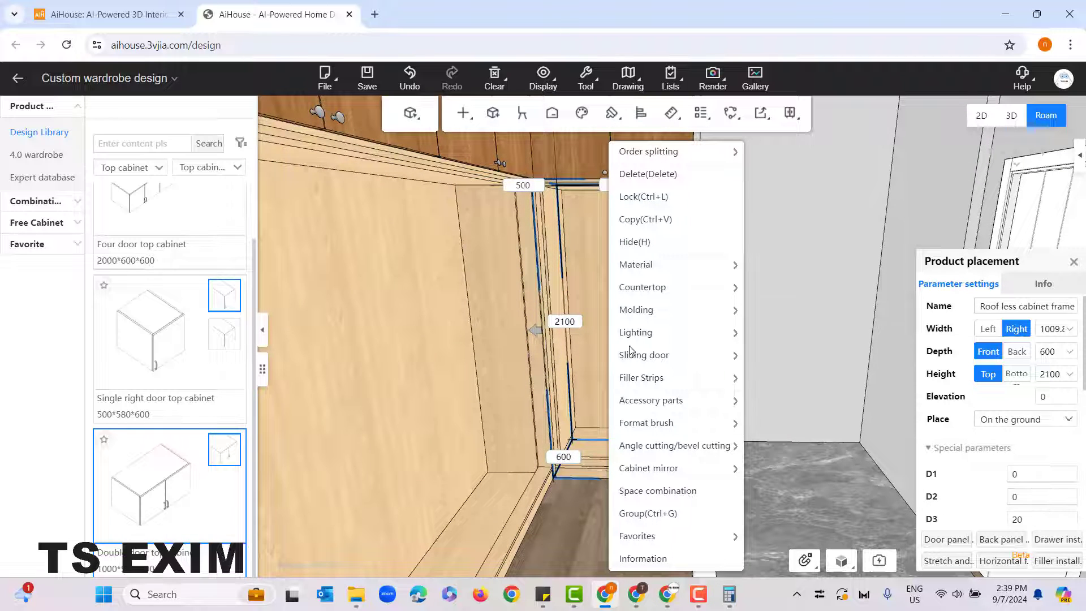
{"action": "left_click", "coordinate": [589, 510]}
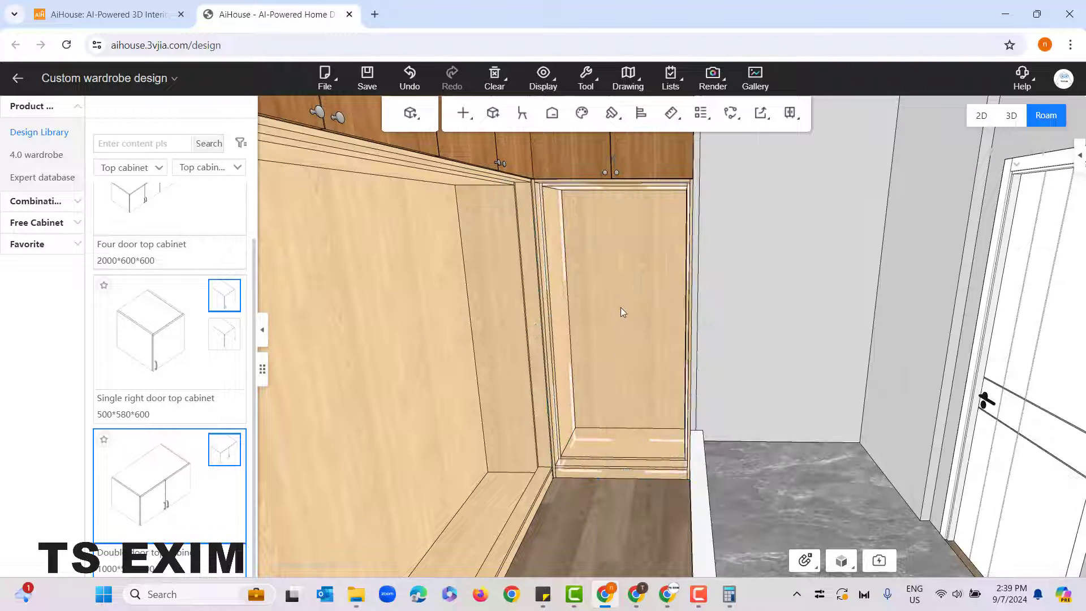
Step: Open the function part library for the adjustable unit cabinet inside the narrow frame
{"action": "left_click", "coordinate": [619, 307]}
{"action": "scroll", "coordinate": [617, 339], "scroll_direction": "up", "scroll_amount": 3}
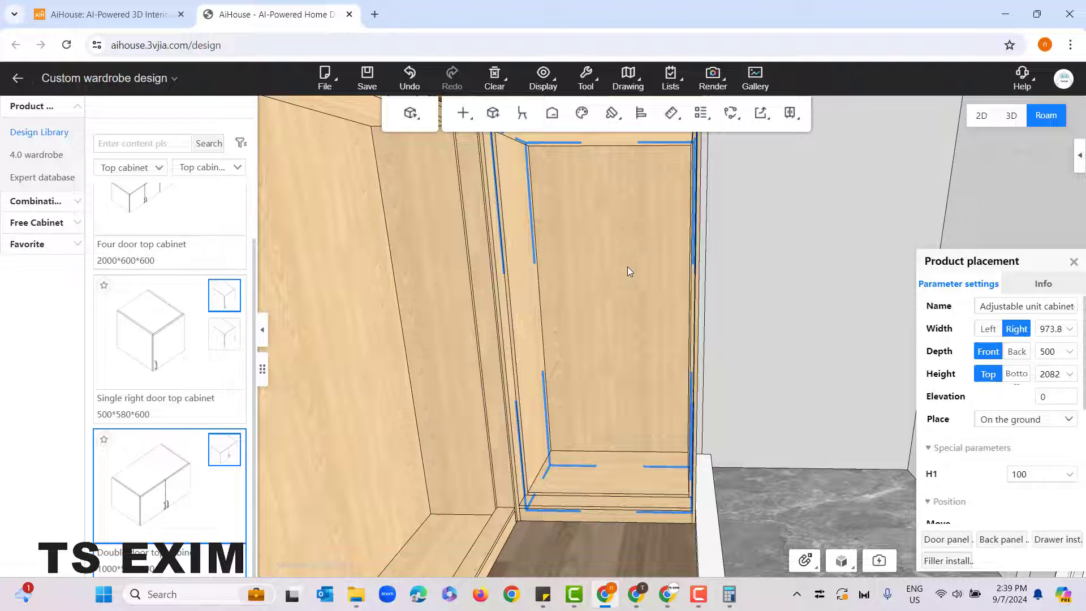
{"action": "right_click", "coordinate": [597, 271]}
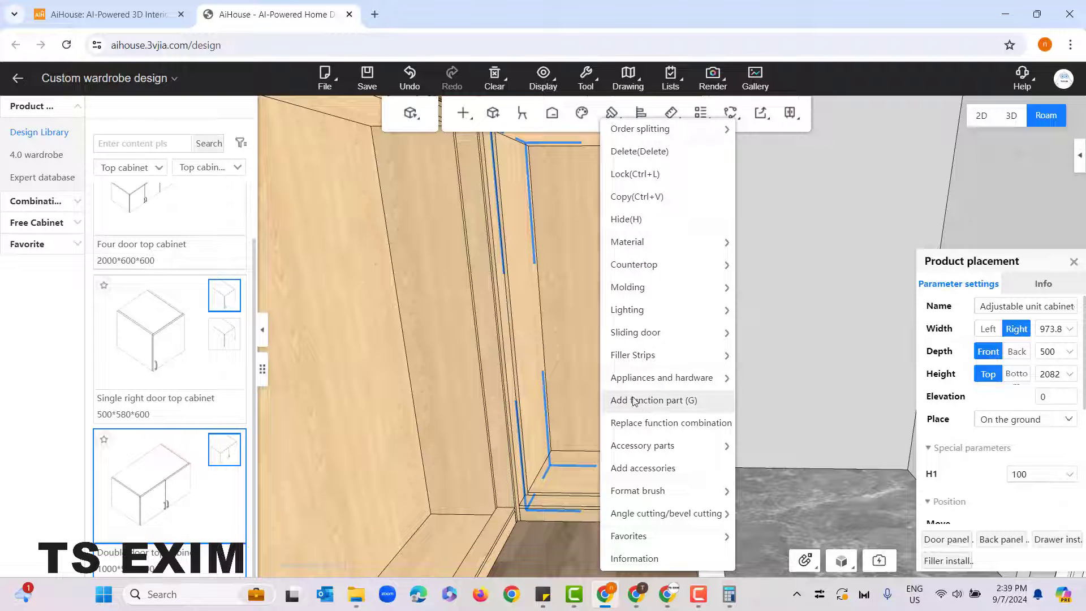
{"action": "left_click", "coordinate": [695, 400]}
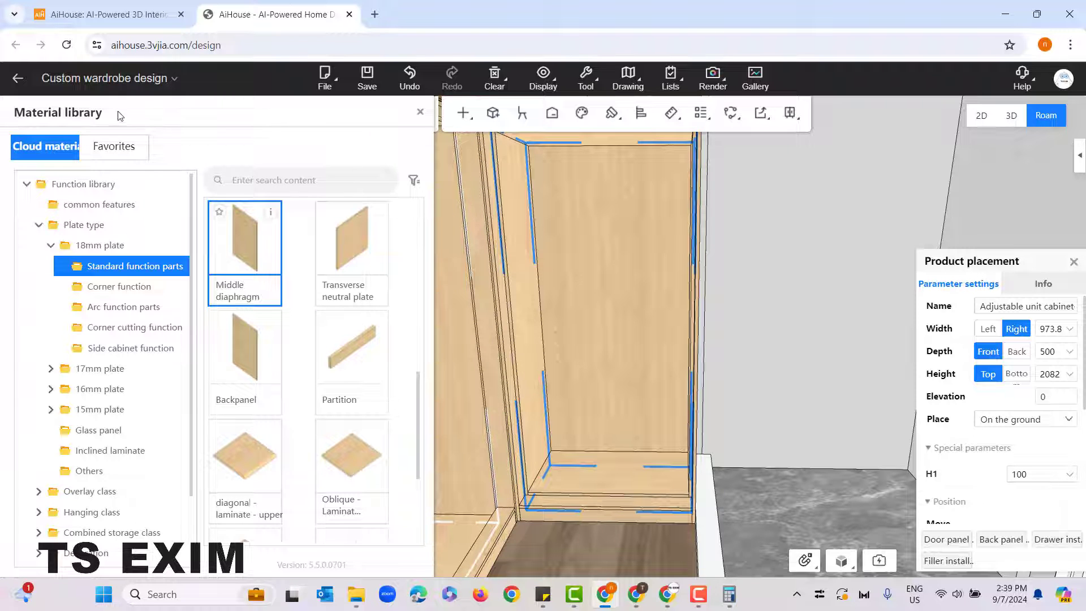
Step: Look through the plate types and the 18mm plate's standard, arc and corner cutting function parts
{"action": "left_click", "coordinate": [54, 247]}
{"action": "left_click", "coordinate": [78, 226]}
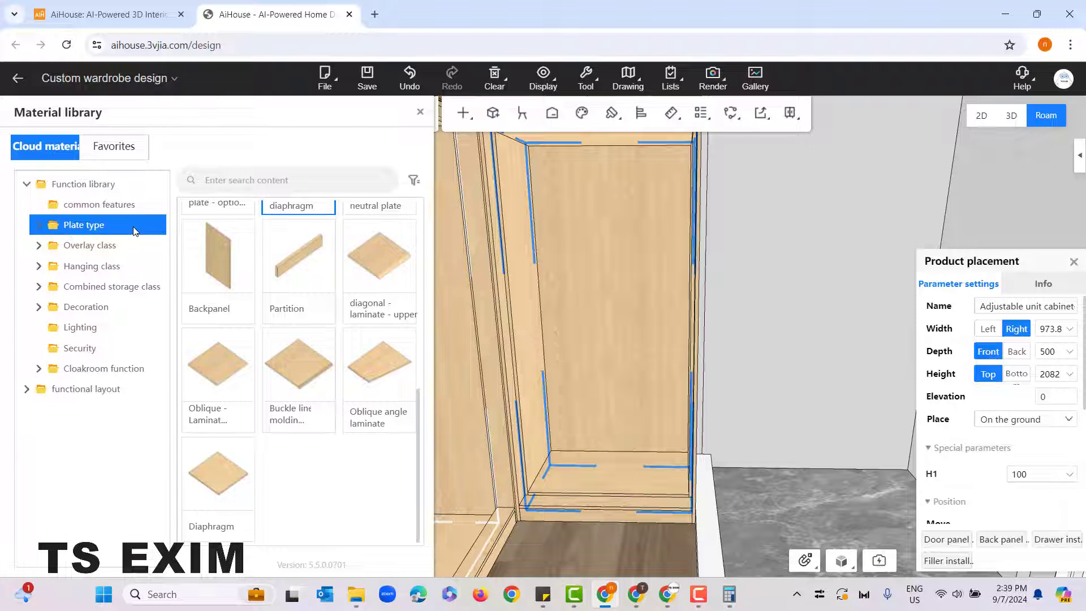
{"action": "left_click", "coordinate": [90, 228]}
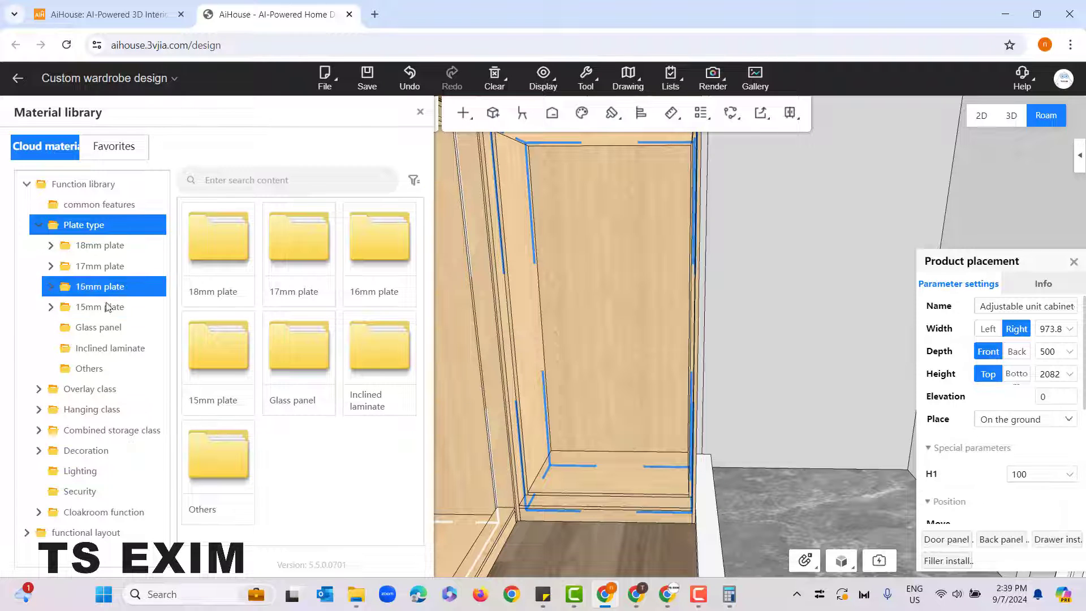
{"action": "left_click", "coordinate": [113, 309]}
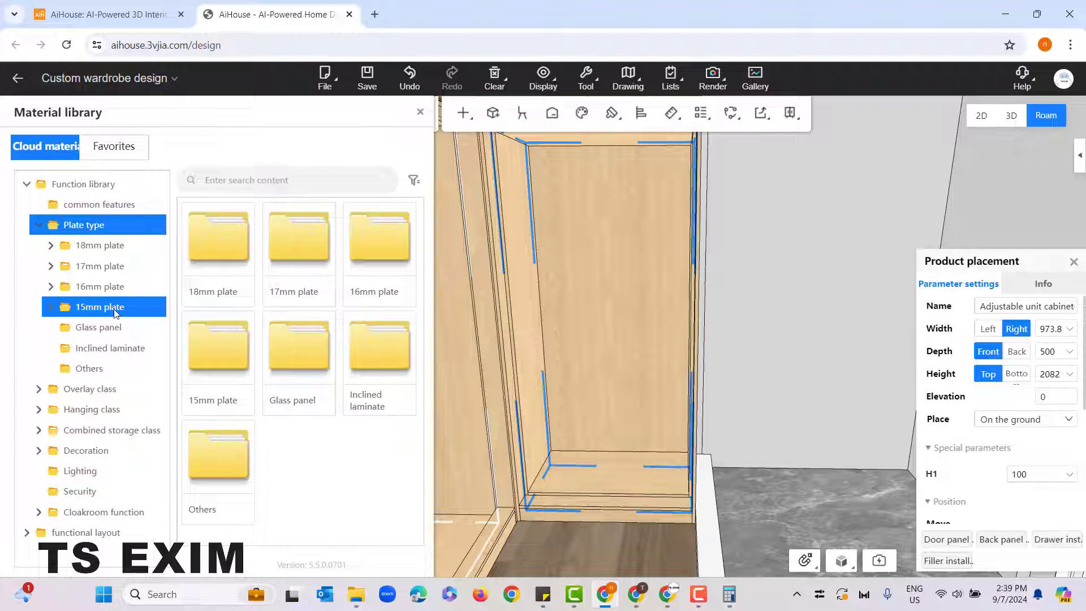
{"action": "left_click", "coordinate": [88, 244]}
{"action": "left_click", "coordinate": [154, 267]}
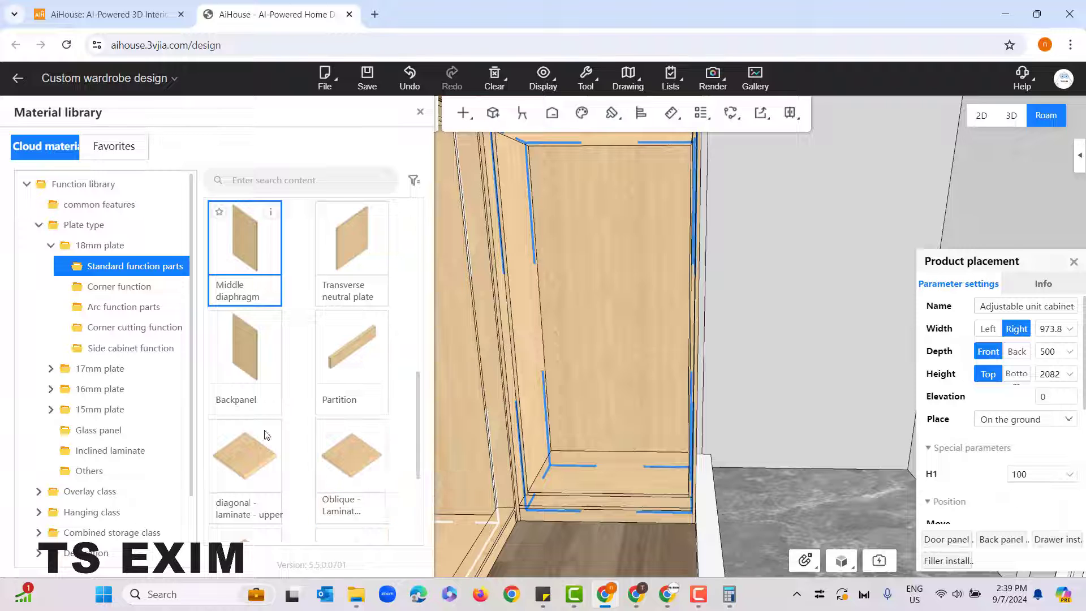
{"action": "left_click", "coordinate": [140, 312]}
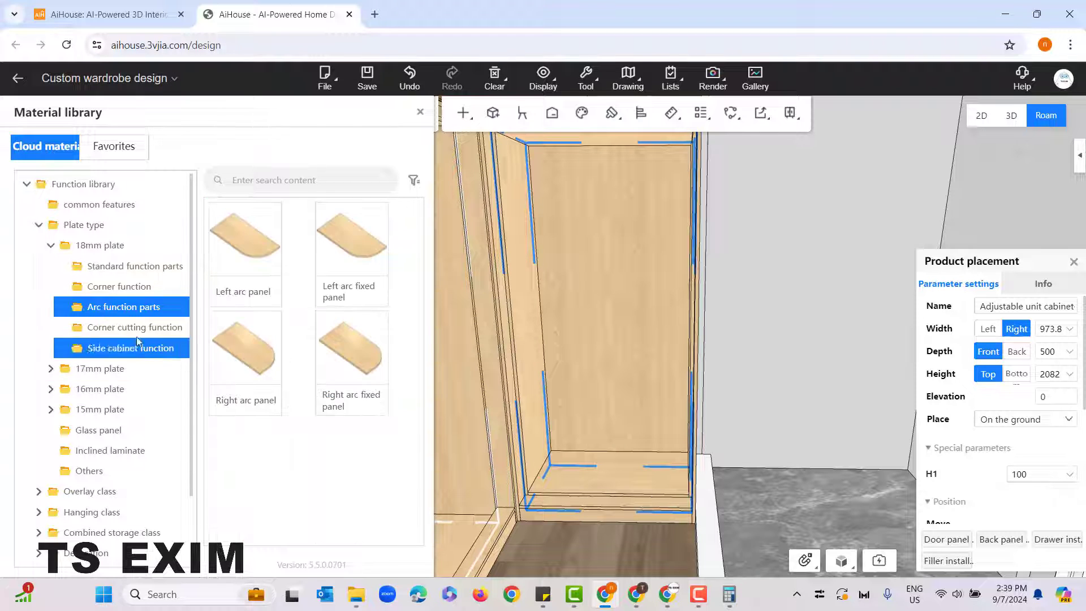
{"action": "left_click", "coordinate": [133, 334]}
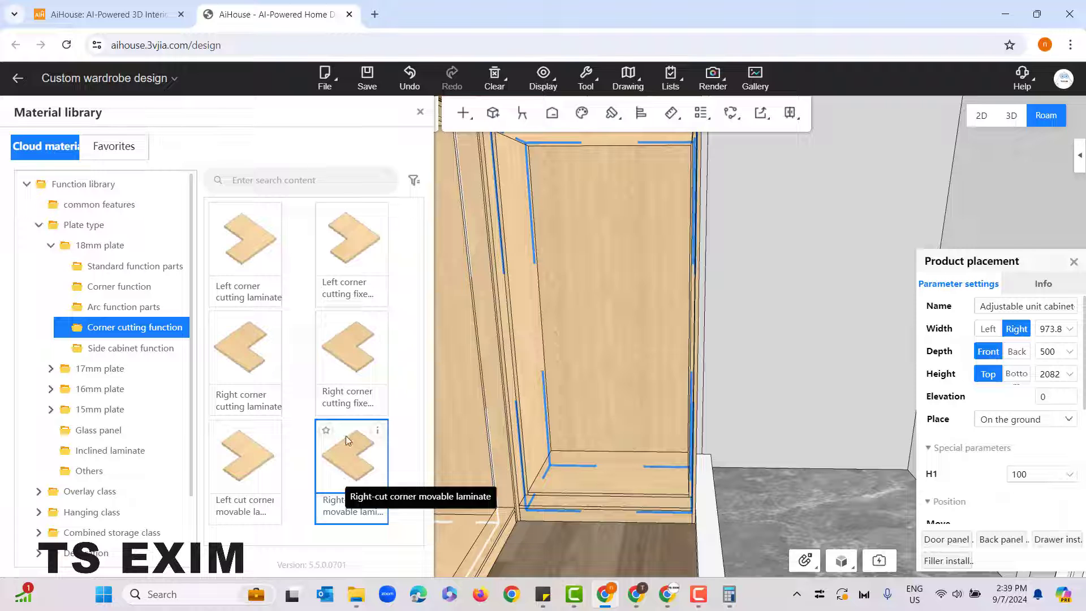
{"action": "left_click", "coordinate": [122, 271]}
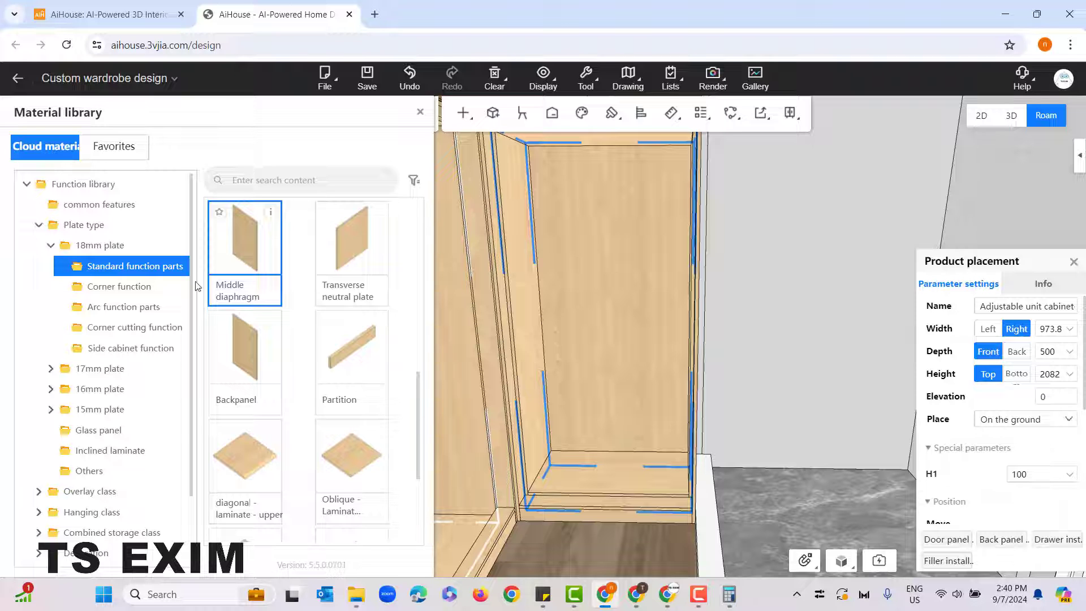
Step: Place an 18mm Neutral panel upright in the narrow unit cabinet, about 287 mm from its left side
{"action": "scroll", "coordinate": [297, 350], "scroll_direction": "up", "scroll_amount": 5}
{"action": "scroll", "coordinate": [297, 349], "scroll_direction": "up", "scroll_amount": 3}
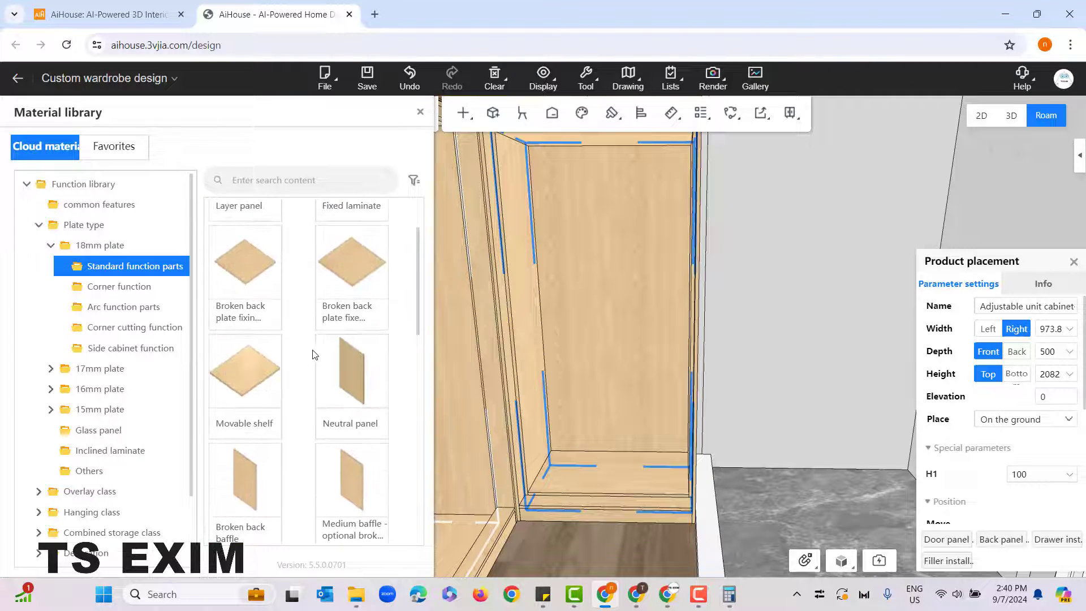
{"action": "mouse_move", "coordinate": [379, 349]}
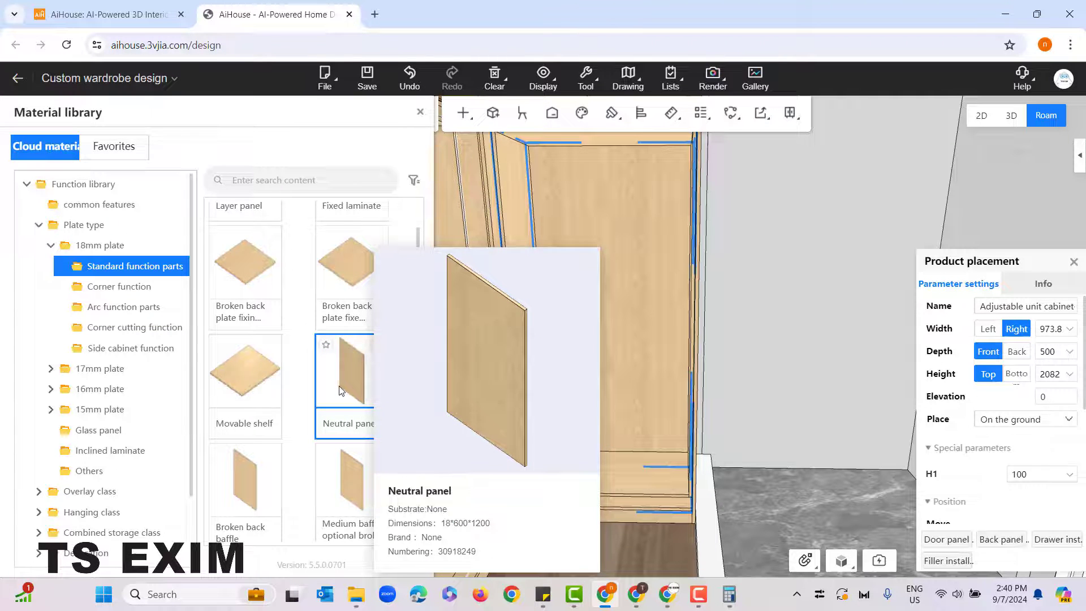
{"action": "left_click", "coordinate": [349, 373]}
{"action": "left_click", "coordinate": [623, 369]}
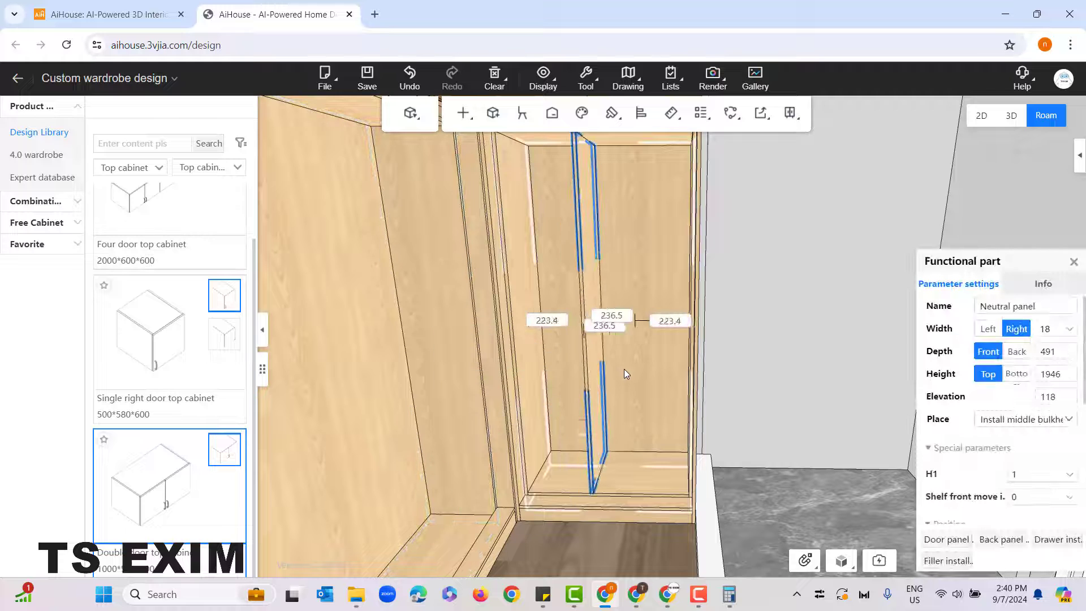
{"action": "left_click_drag", "start_coordinate": [623, 368], "coordinate": [588, 369]}
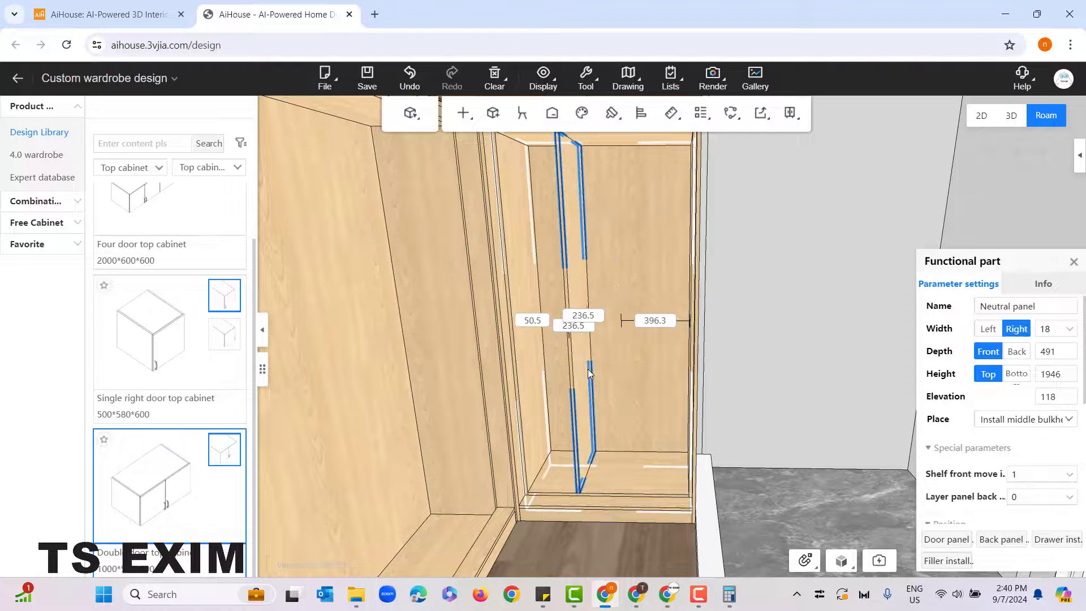
{"action": "left_click", "coordinate": [588, 369]}
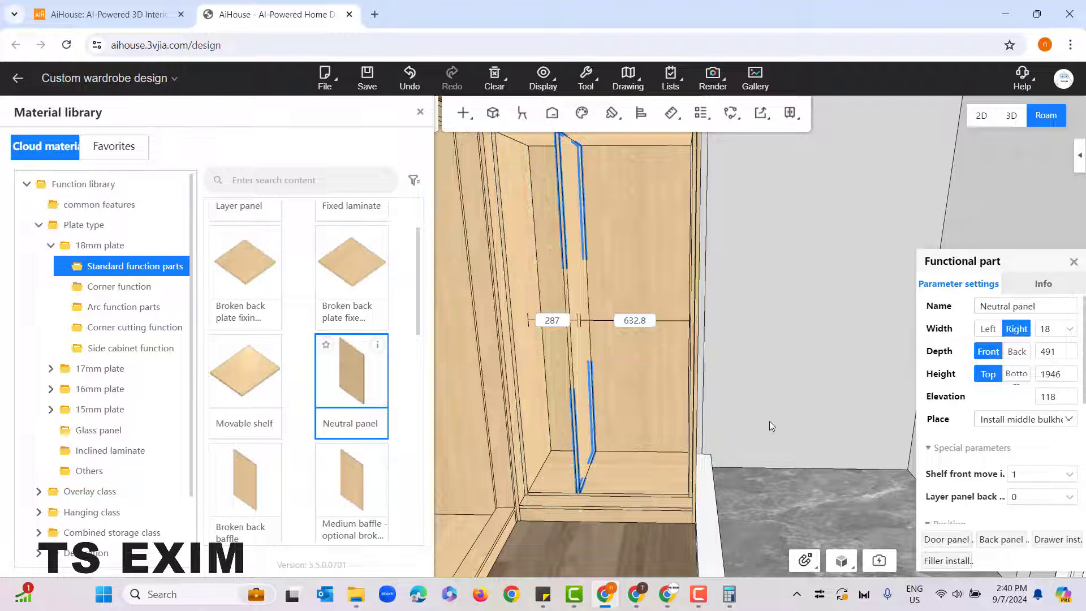
Step: Place another Neutral panel upright in the wide unit cabinet, about 903 mm from its left side, and finish adding function parts
{"action": "key", "text": "a"}
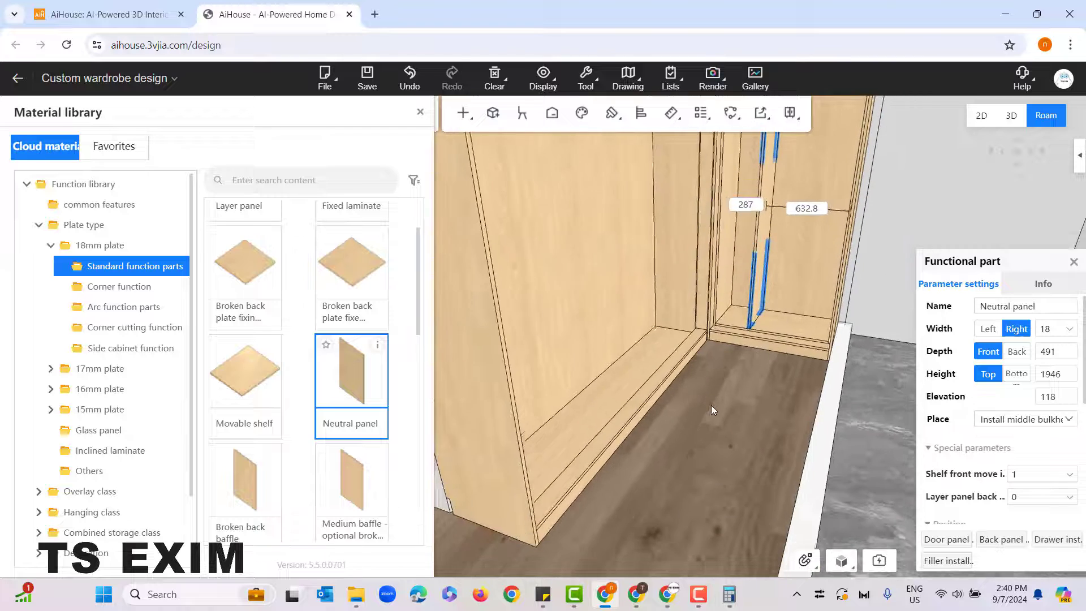
{"action": "left_click_drag", "start_coordinate": [700, 443], "coordinate": [708, 388]}
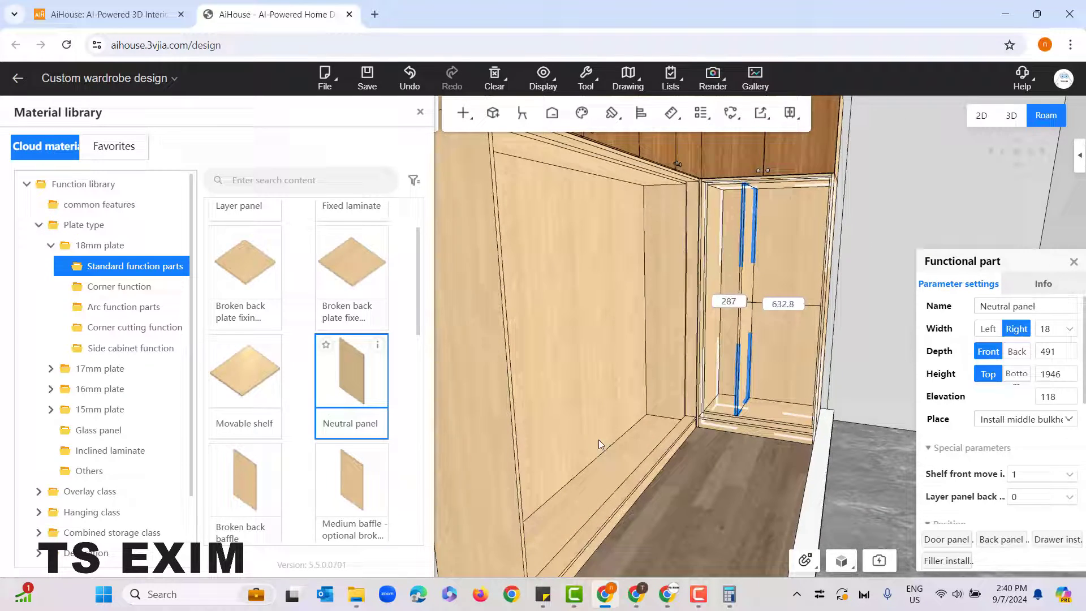
{"action": "left_click", "coordinate": [344, 377]}
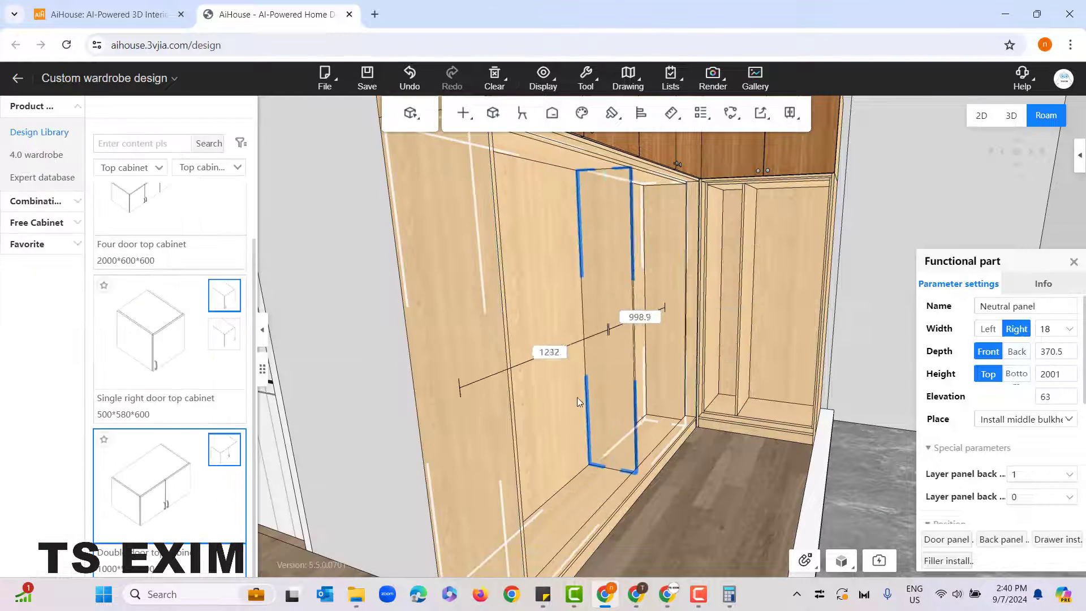
{"action": "left_click", "coordinate": [564, 406]}
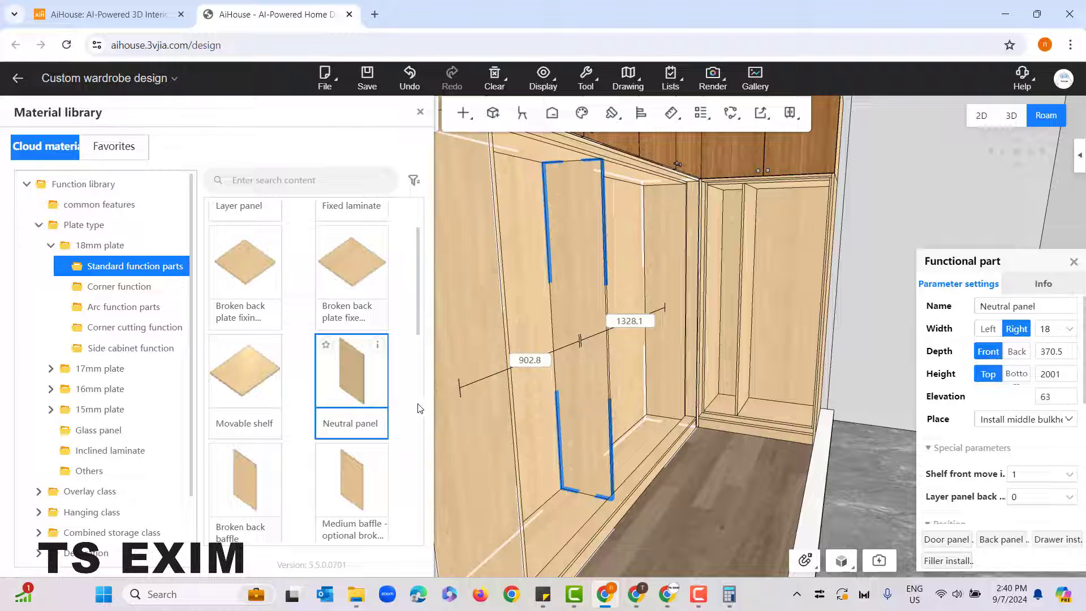
{"action": "left_click", "coordinate": [347, 371]}
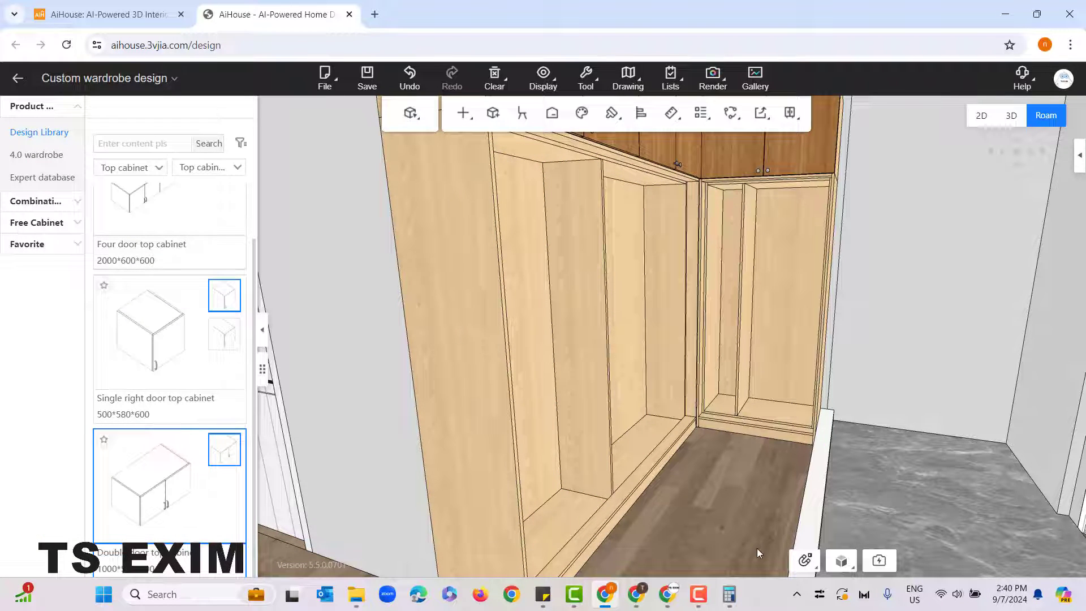
{"action": "right_click", "coordinate": [539, 297]}
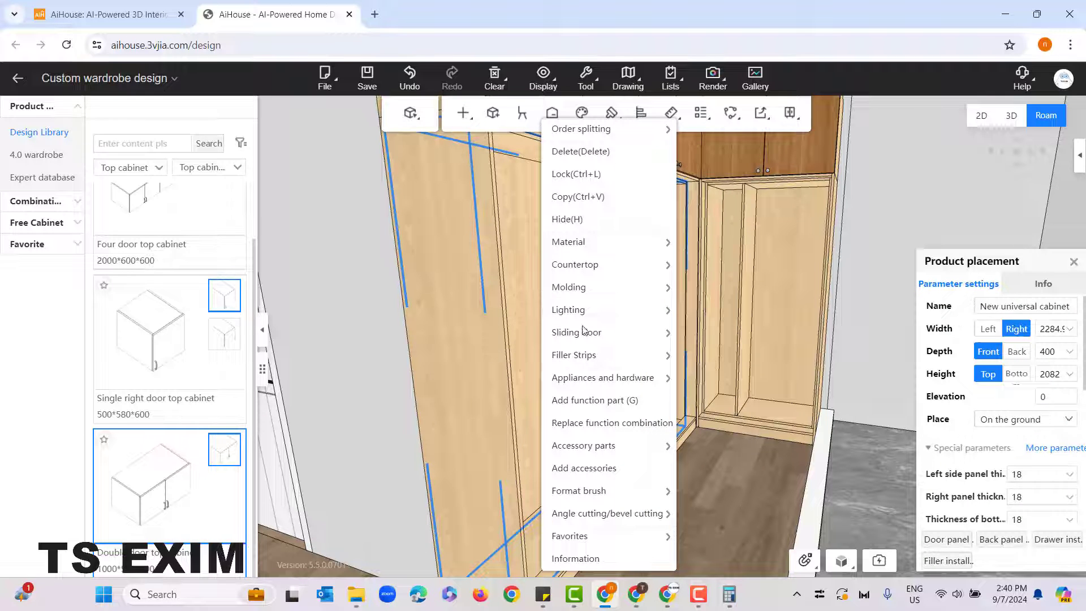
{"action": "left_click", "coordinate": [729, 501]}
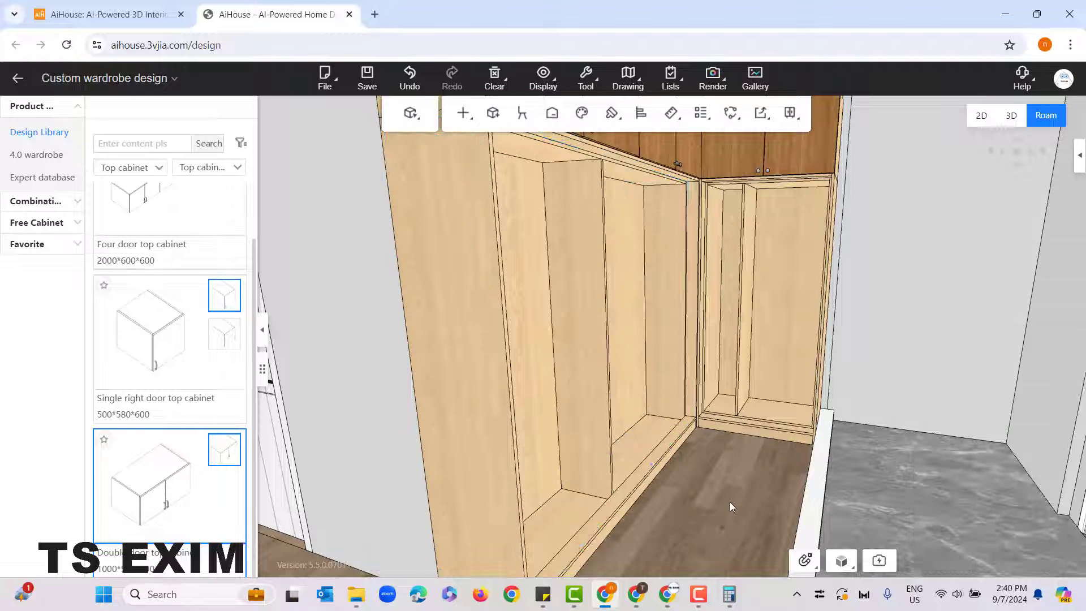
Step: Evenly divide the narrow unit cabinet with its Neutral panel using Number 1, and check the spacing on both sides
{"action": "scroll", "coordinate": [722, 510], "scroll_direction": "up", "scroll_amount": 3}
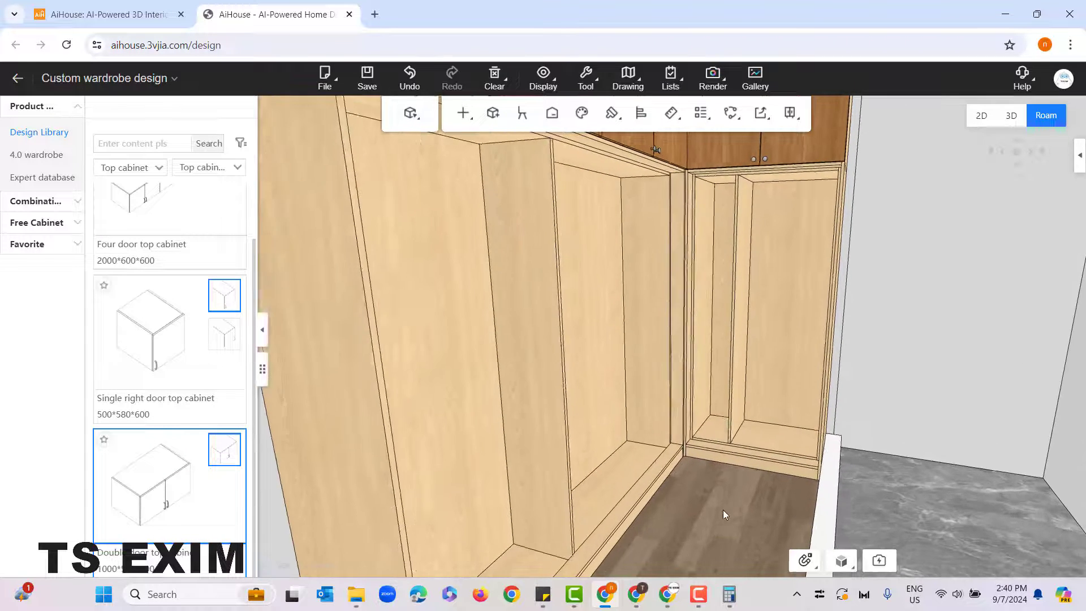
{"action": "left_click_drag", "start_coordinate": [723, 510], "coordinate": [711, 487]}
{"action": "left_click", "coordinate": [714, 240]}
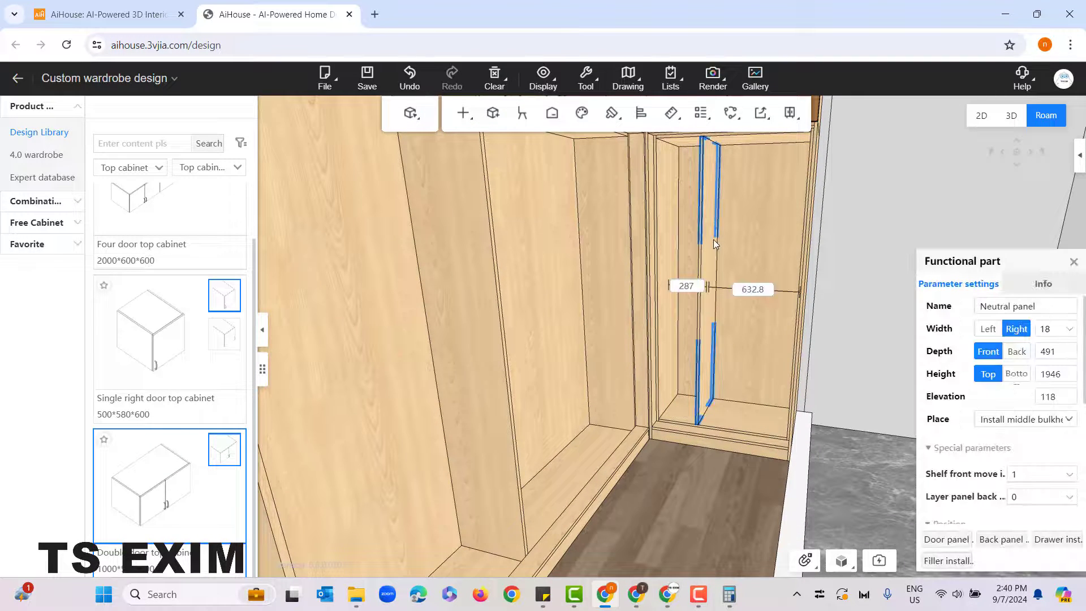
{"action": "right_click", "coordinate": [713, 205]}
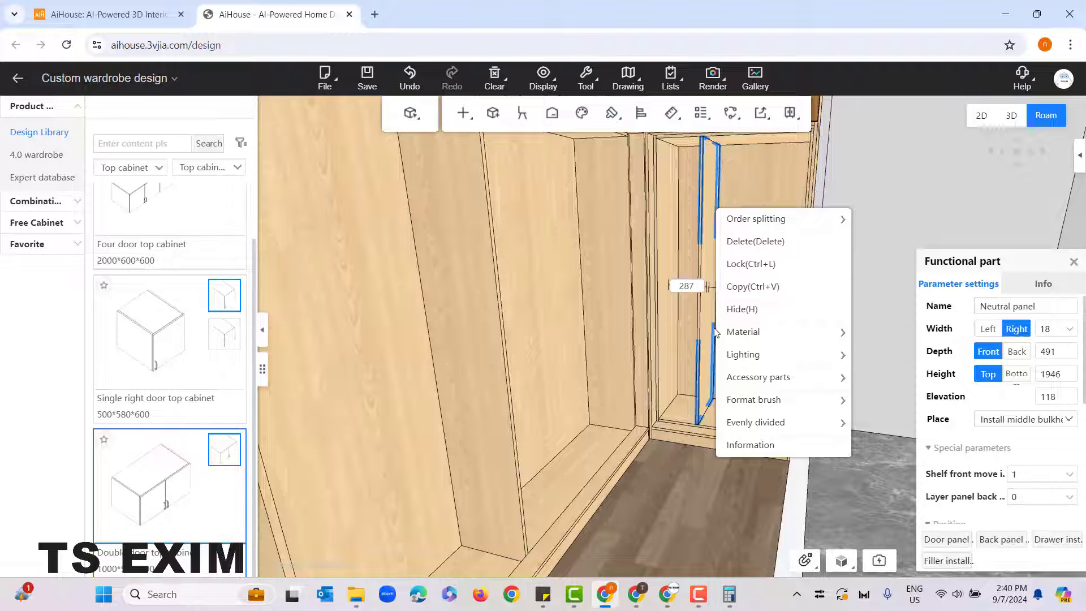
{"action": "mouse_move", "coordinate": [783, 425]}
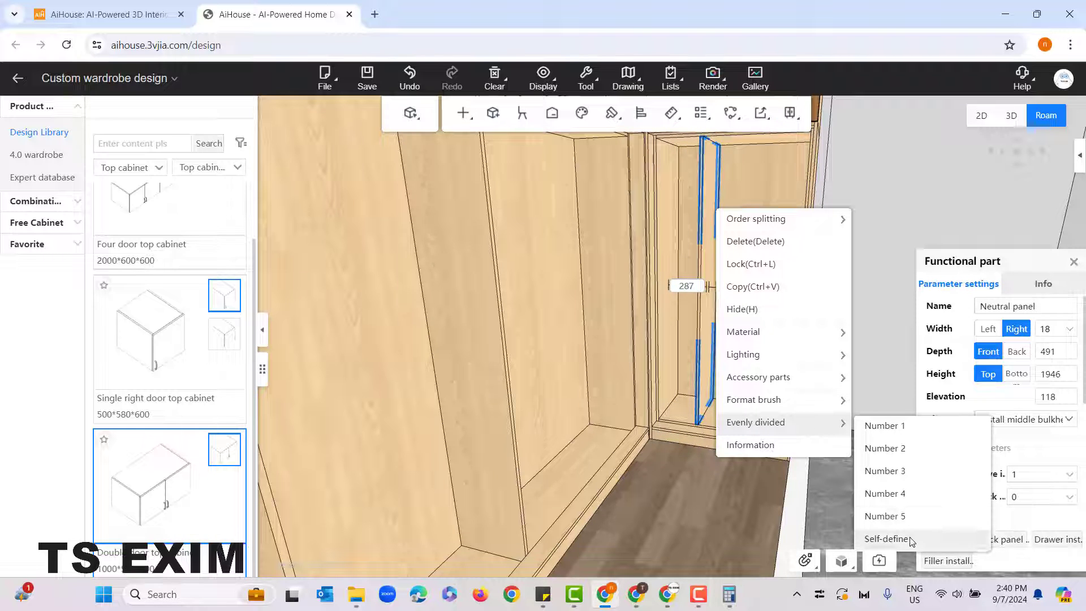
{"action": "left_click", "coordinate": [909, 432]}
{"action": "scroll", "coordinate": [735, 511], "scroll_direction": "up", "scroll_amount": 3}
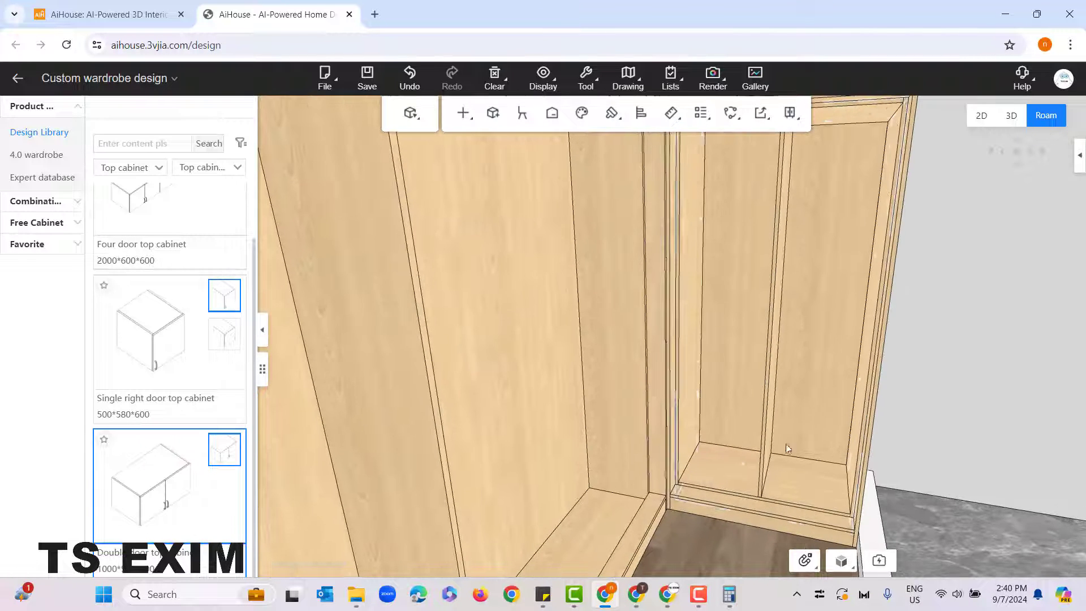
{"action": "left_click", "coordinate": [778, 330]}
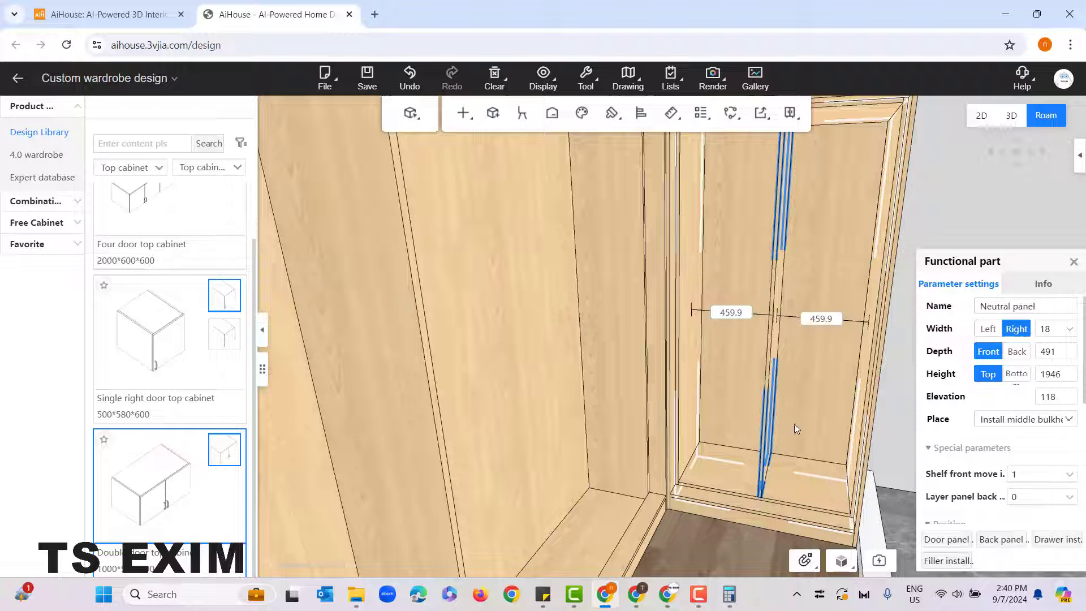
{"action": "left_click", "coordinate": [759, 539]}
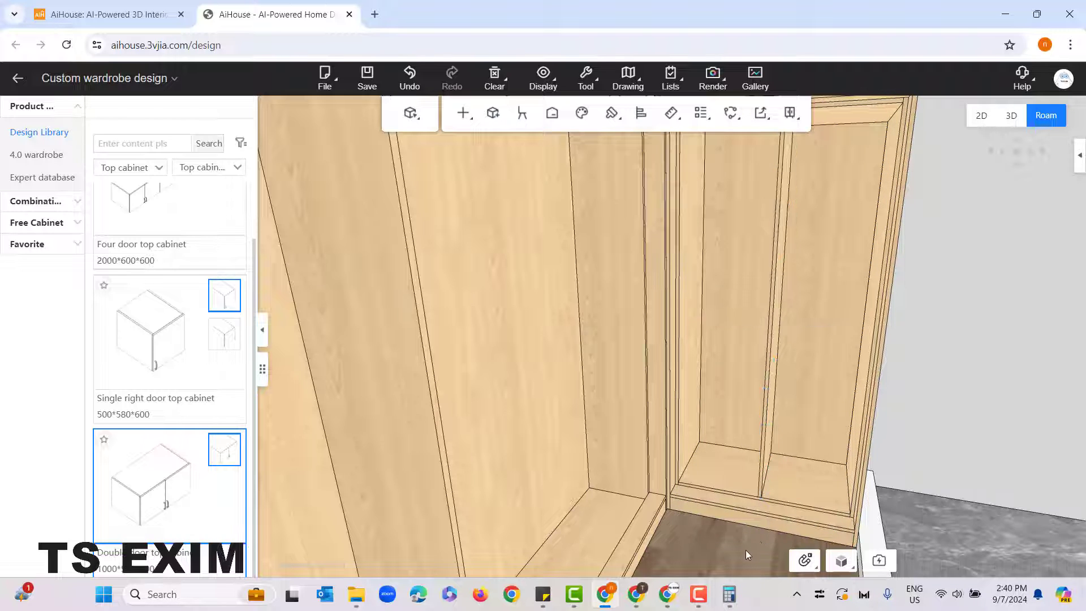
Step: Evenly divide the wide unit cabinet with its Neutral panel using Number 3
{"action": "scroll", "coordinate": [745, 549], "scroll_direction": "down", "scroll_amount": 5}
{"action": "right_click", "coordinate": [698, 482]}
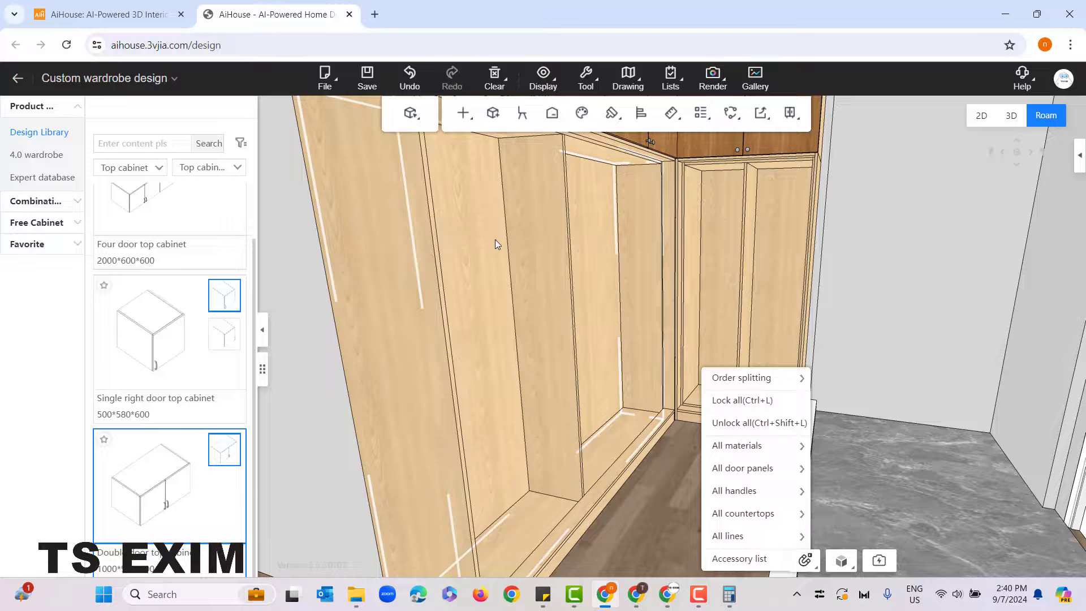
{"action": "right_click", "coordinate": [528, 191]}
{"action": "mouse_move", "coordinate": [569, 349]}
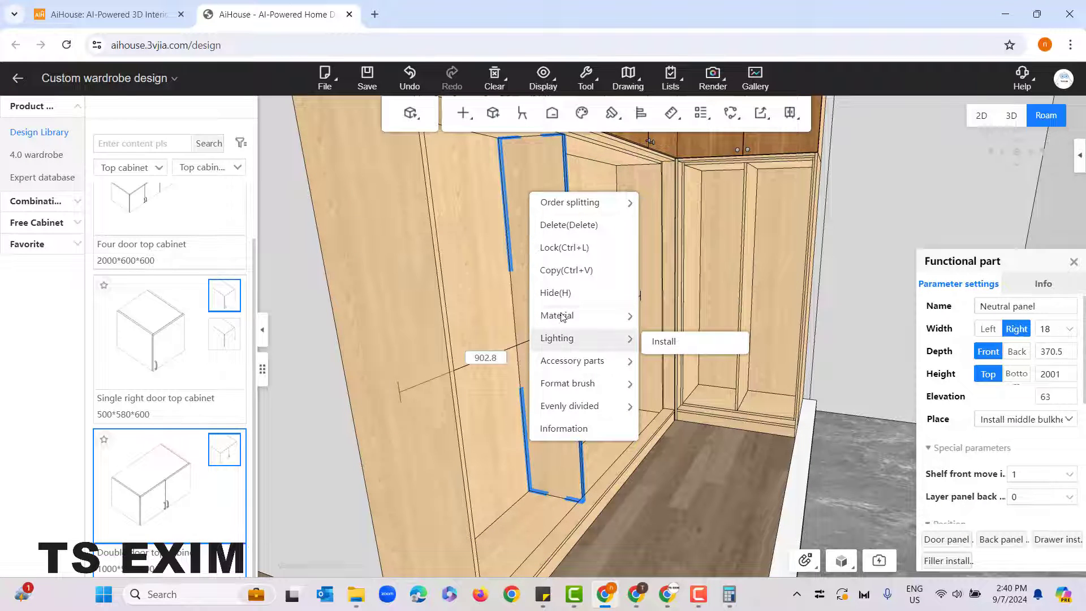
{"action": "mouse_move", "coordinate": [583, 407]}
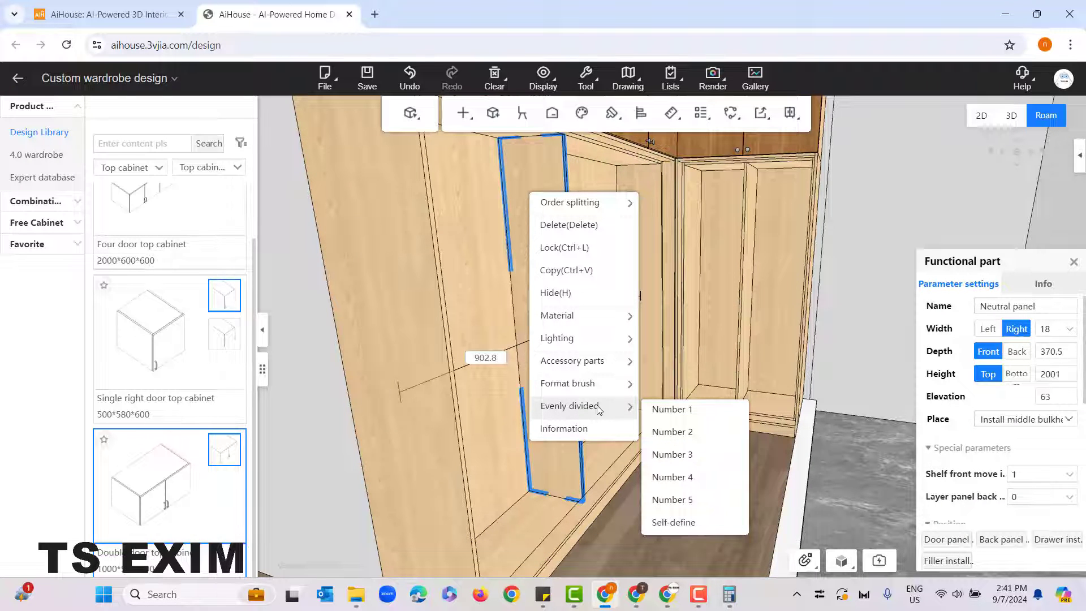
{"action": "left_click", "coordinate": [672, 455]}
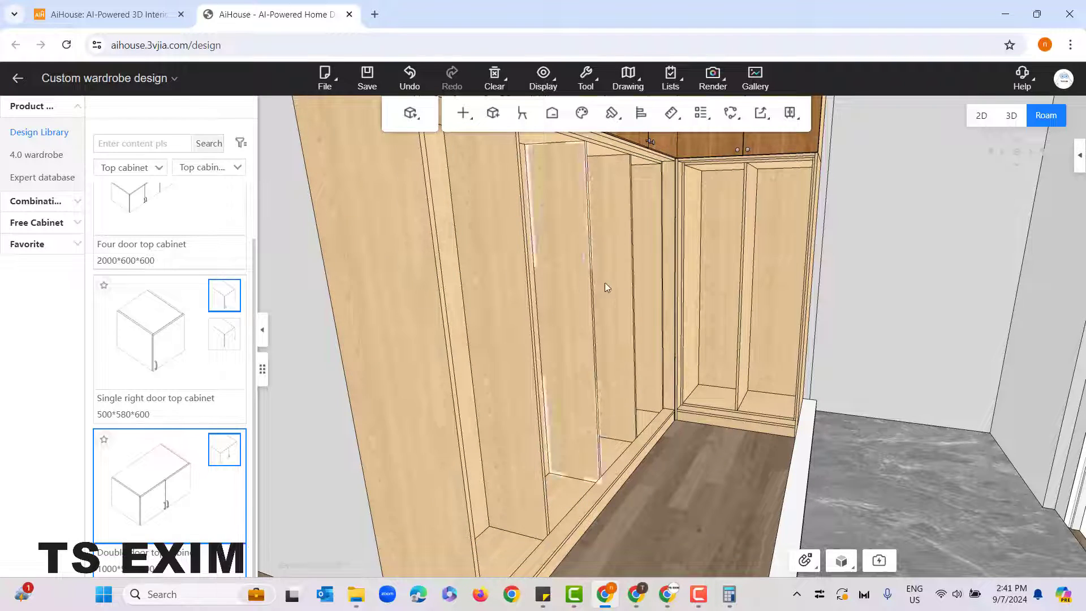
{"action": "right_click_drag", "start_coordinate": [669, 519], "coordinate": [615, 499]}
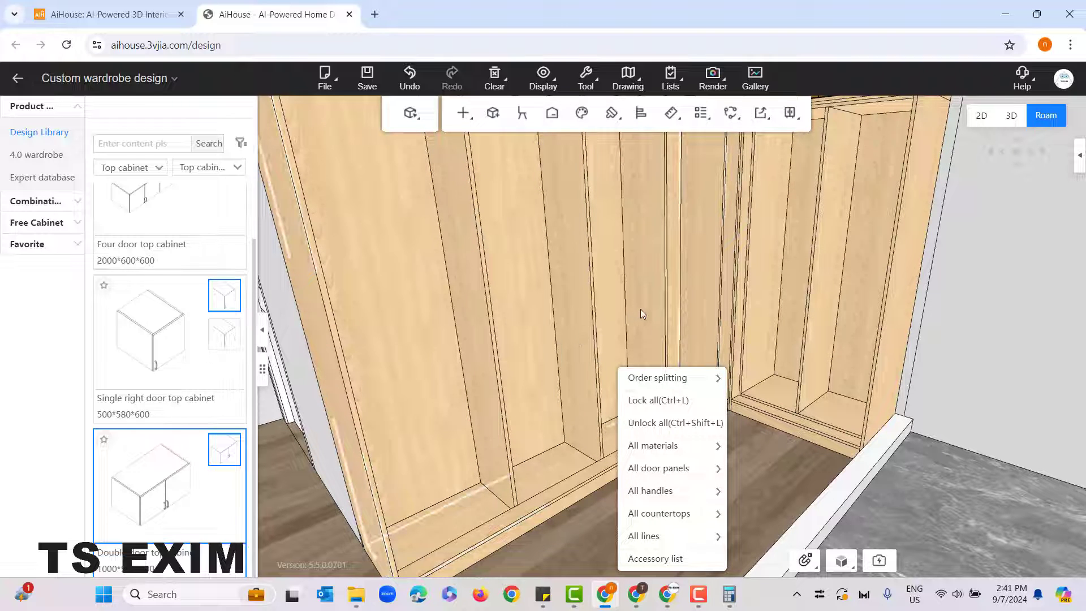
{"action": "left_click", "coordinate": [562, 548]}
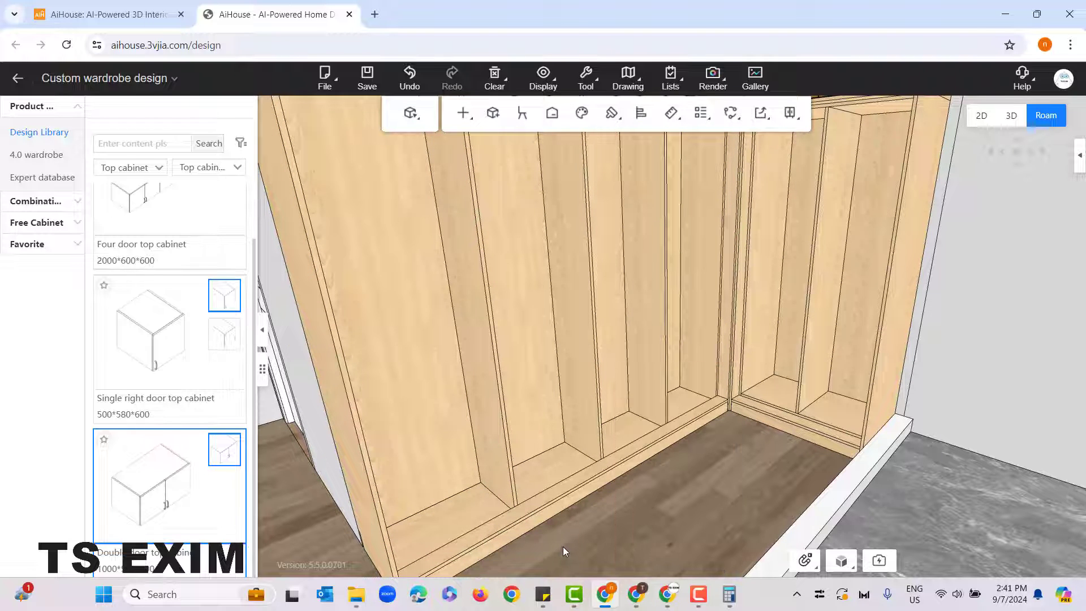
Step: Undo the last even division, evenly divide the wide unit cabinet's Neutral panel again with Number 3, and check the new panels' spacing
{"action": "left_click", "coordinate": [411, 86]}
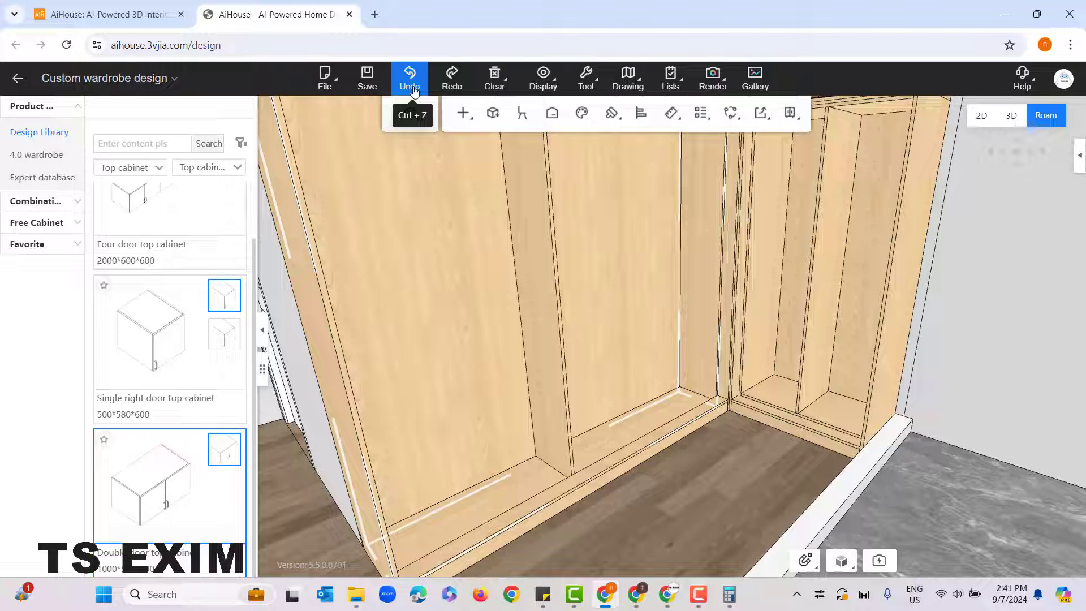
{"action": "left_click", "coordinate": [537, 222]}
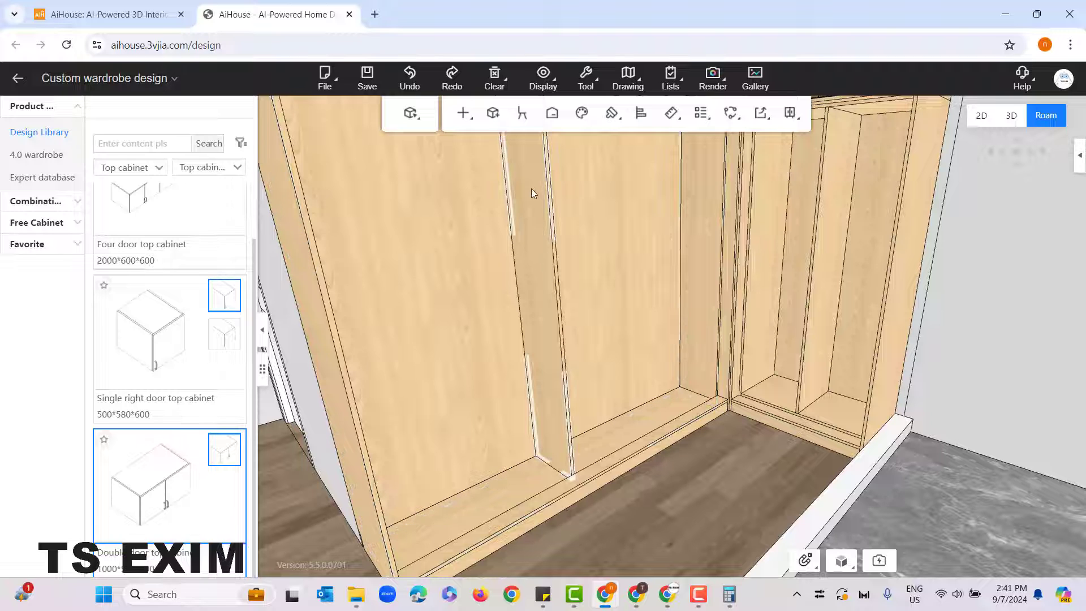
{"action": "left_click", "coordinate": [530, 173]}
{"action": "right_click", "coordinate": [530, 165]}
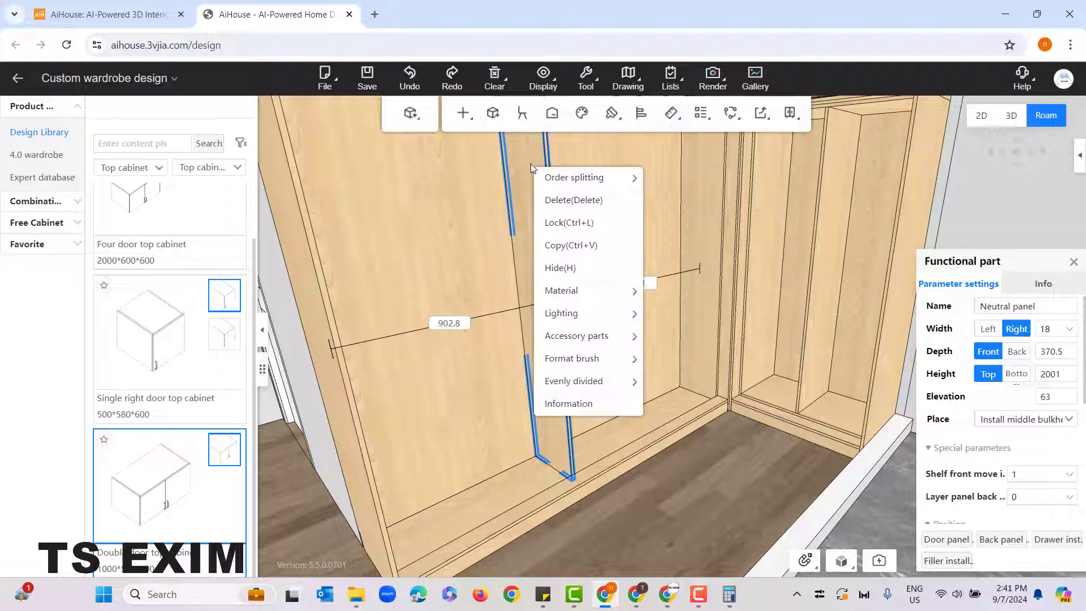
{"action": "mouse_move", "coordinate": [561, 381]}
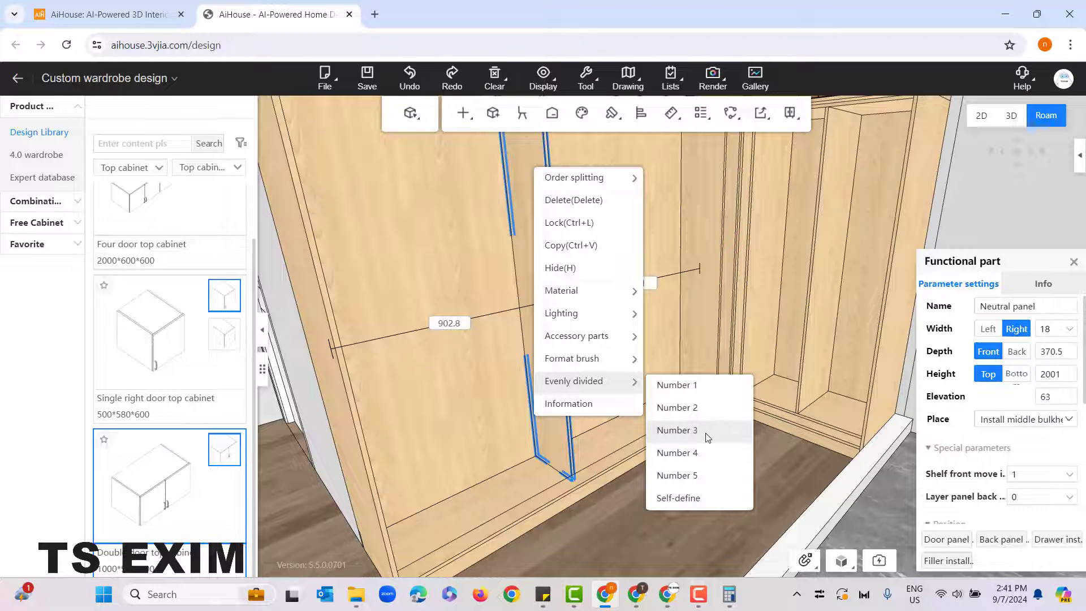
{"action": "left_click", "coordinate": [676, 430]}
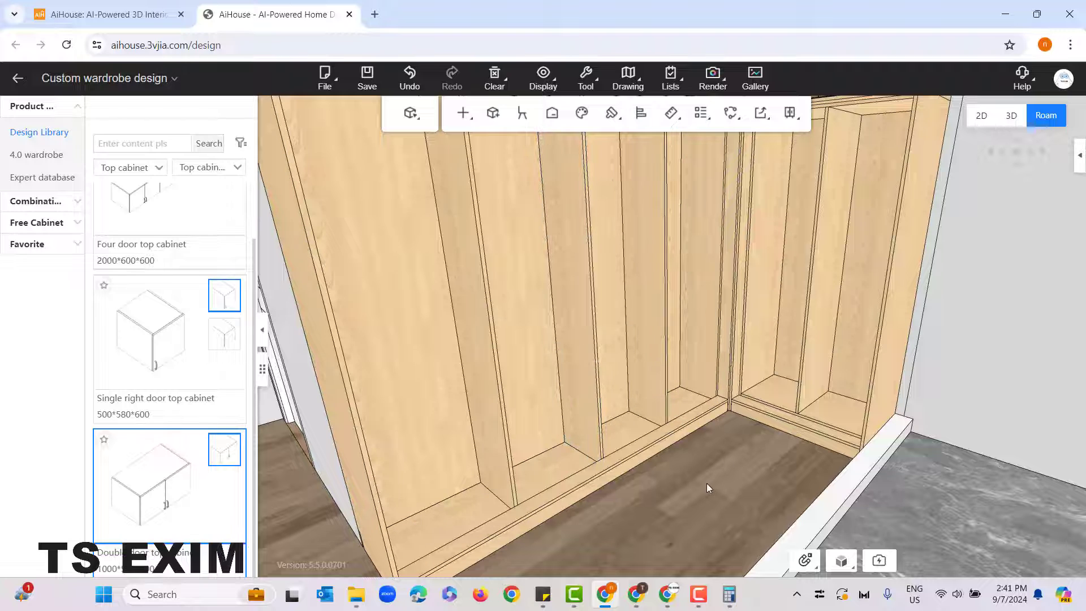
{"action": "left_click", "coordinate": [472, 320]}
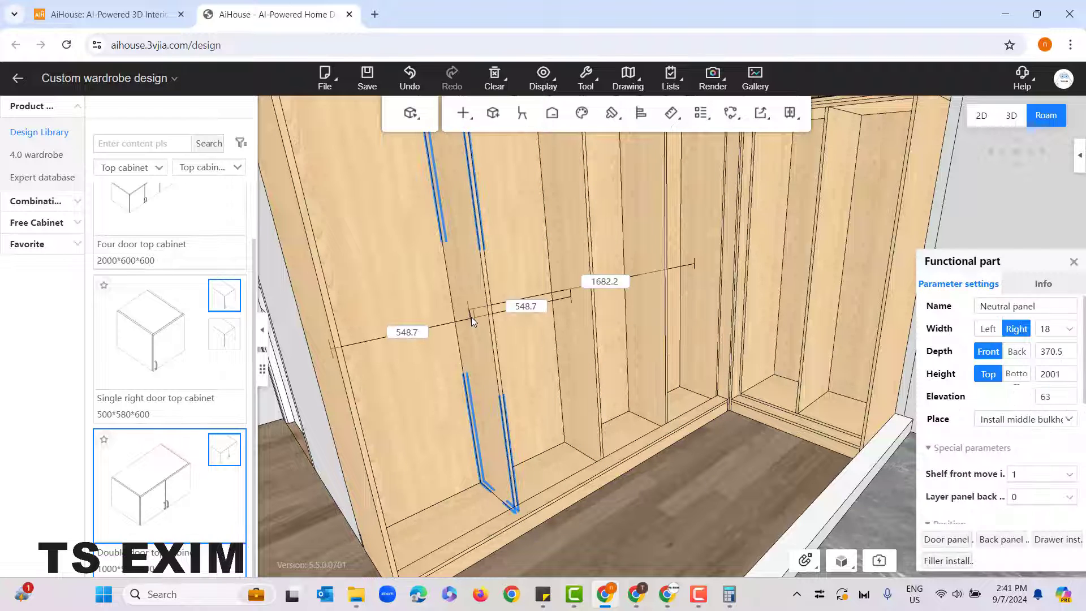
{"action": "left_click", "coordinate": [576, 337]}
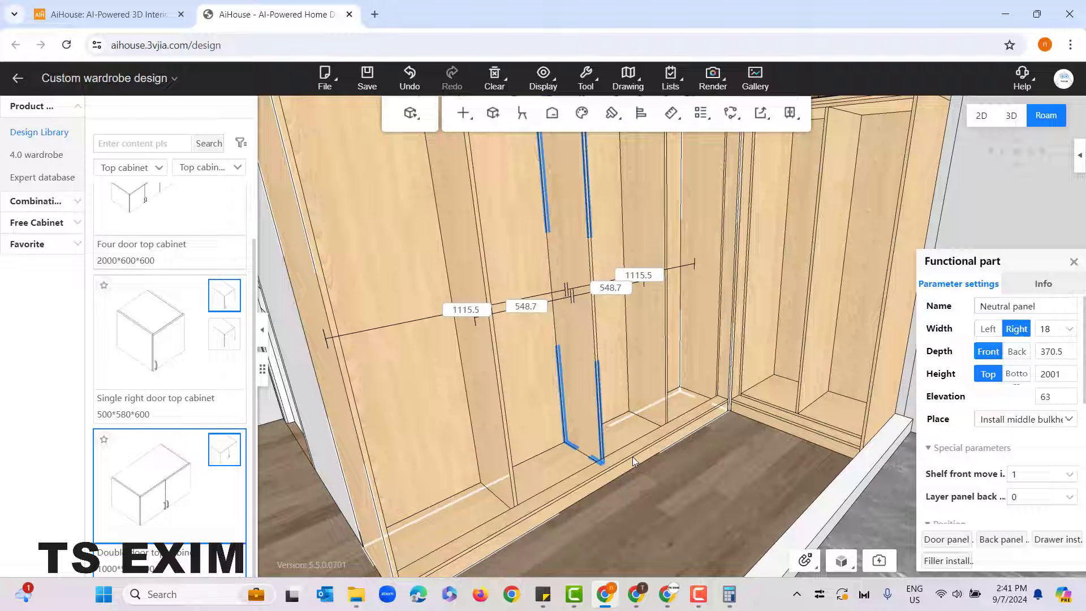
{"action": "left_click", "coordinate": [663, 492]}
Step: Start adding a function part to the narrow unit cabinet and browse the Yi Tong clothes rods in the Hanging class
{"action": "left_click_drag", "start_coordinate": [653, 504], "coordinate": [679, 485]}
{"action": "left_click_drag", "start_coordinate": [541, 431], "coordinate": [685, 415]}
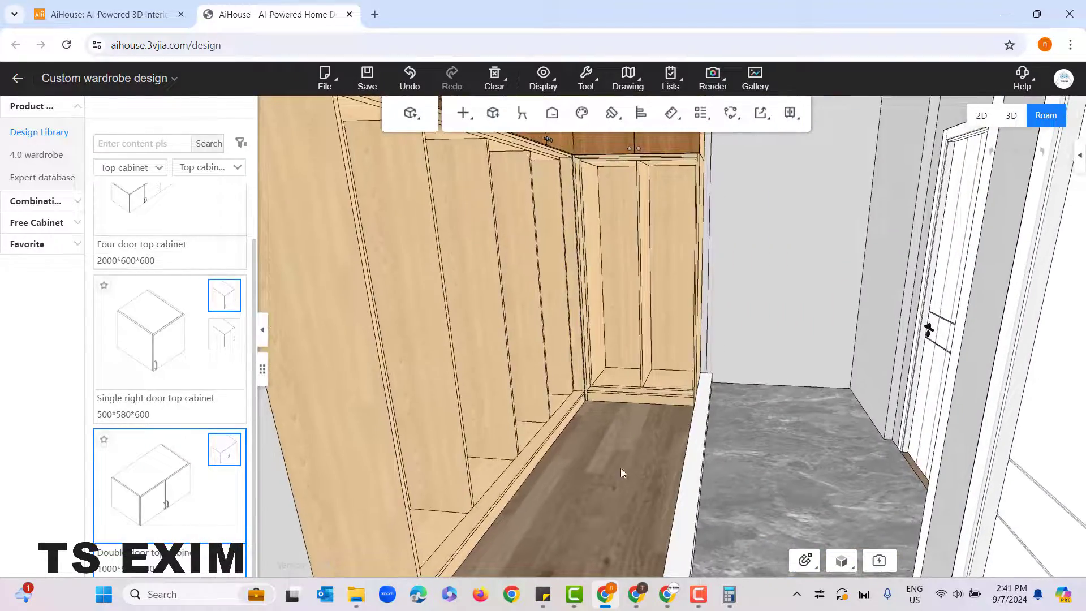
{"action": "left_click_drag", "start_coordinate": [620, 468], "coordinate": [625, 504]}
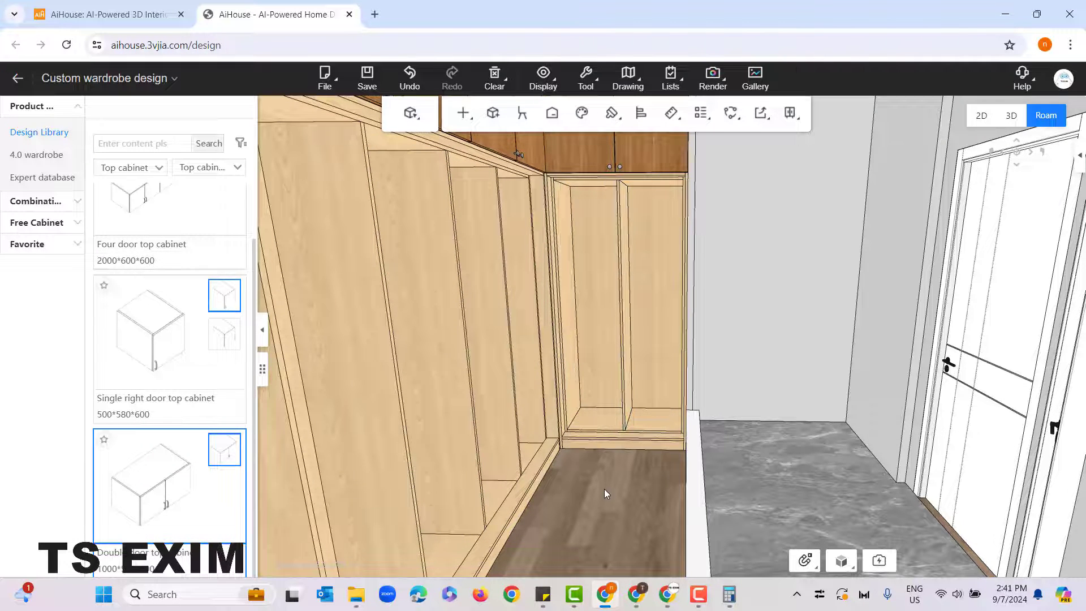
{"action": "scroll", "coordinate": [604, 488], "scroll_direction": "up", "scroll_amount": 3}
{"action": "left_click", "coordinate": [568, 215]}
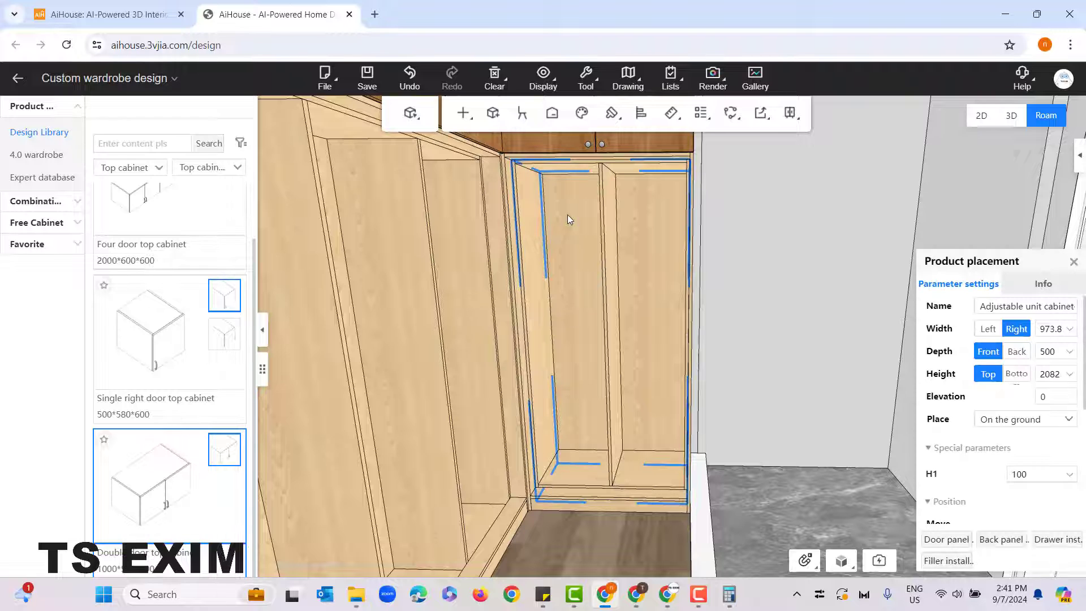
{"action": "right_click", "coordinate": [567, 215]}
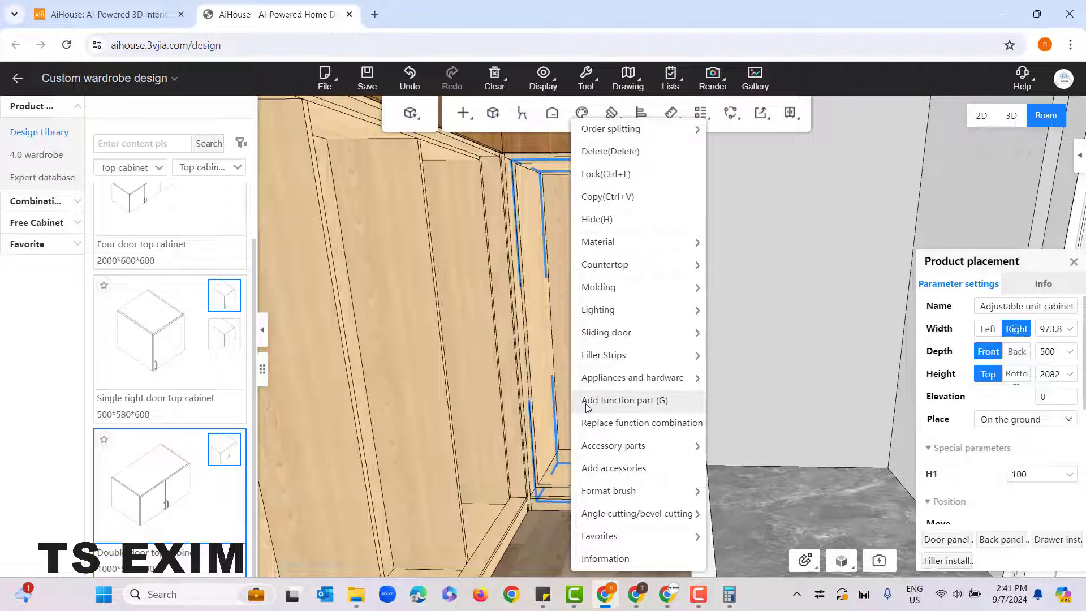
{"action": "left_click", "coordinate": [624, 400]}
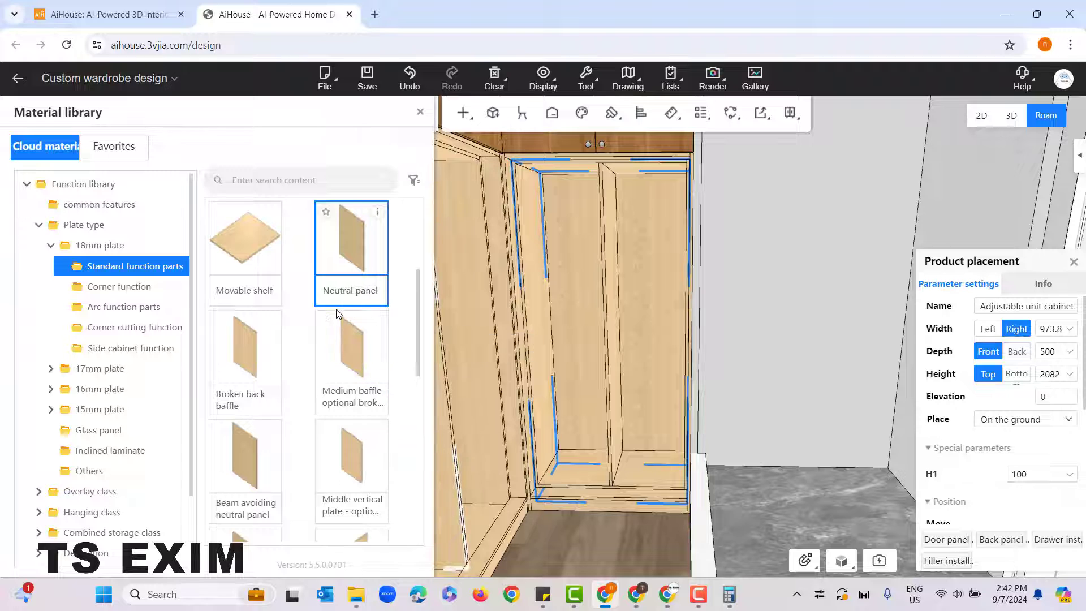
{"action": "left_click", "coordinate": [157, 311]}
{"action": "scroll", "coordinate": [150, 317], "scroll_direction": "down", "scroll_amount": 2}
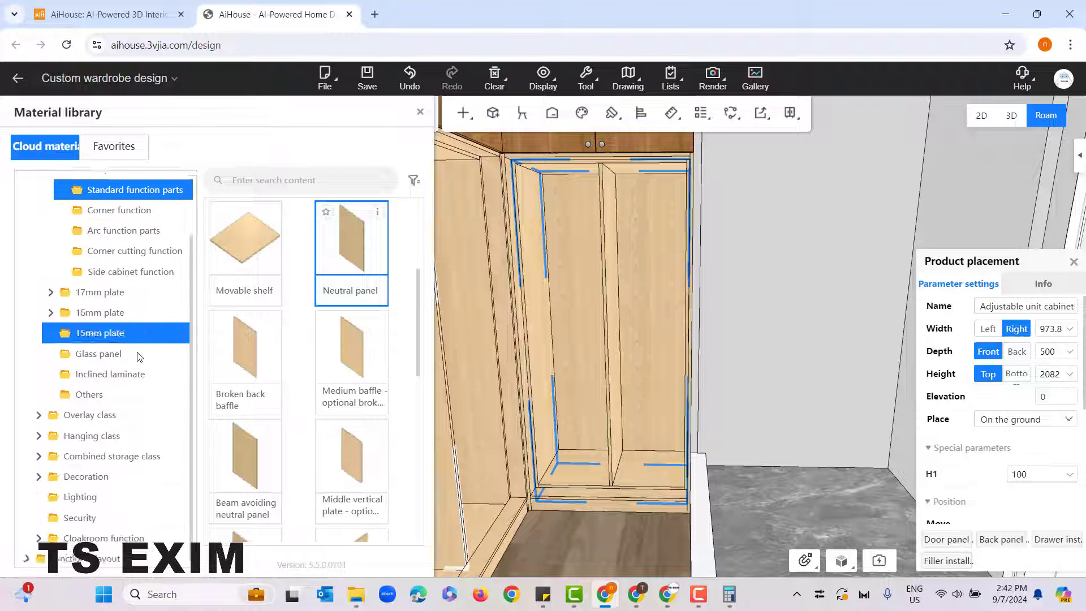
{"action": "left_click", "coordinate": [98, 436]}
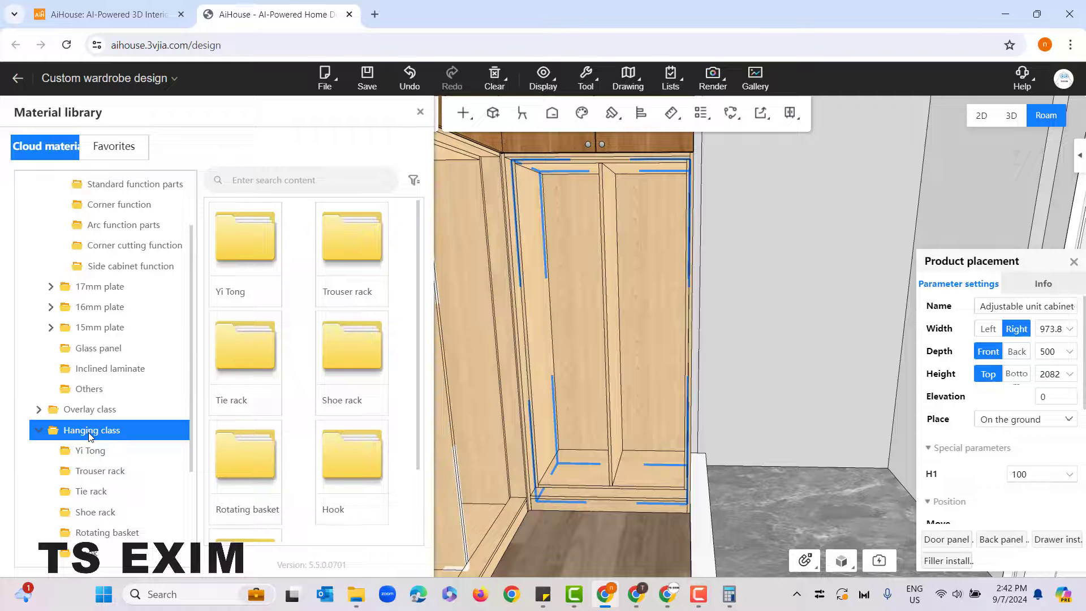
{"action": "left_click", "coordinate": [78, 450]}
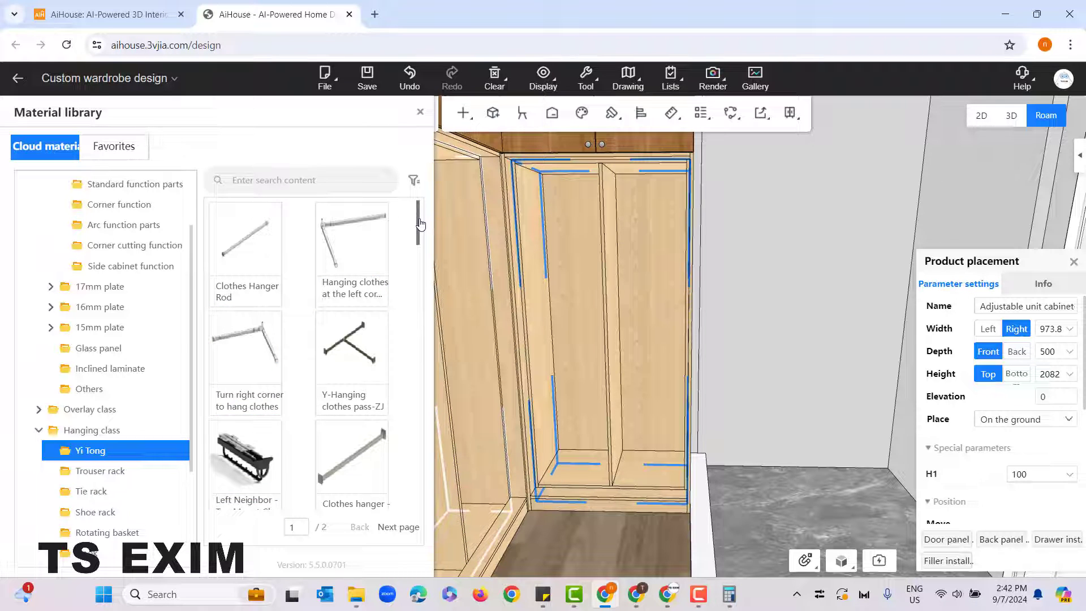
{"action": "scroll", "coordinate": [420, 223], "scroll_direction": "down", "scroll_amount": 3}
{"action": "left_click_drag", "start_coordinate": [421, 231], "coordinate": [420, 210]}
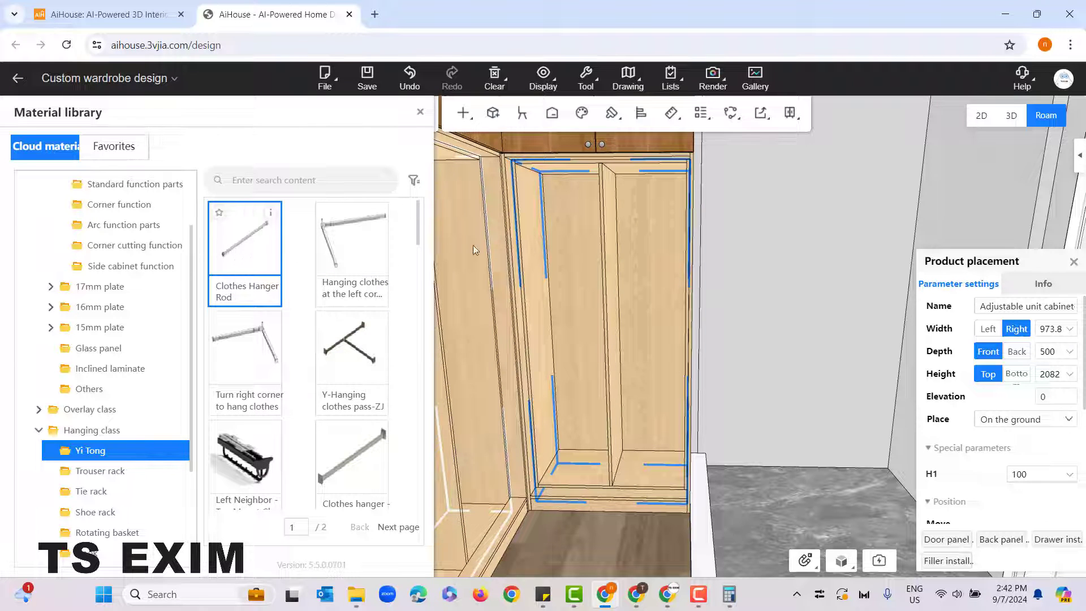
Step: Place a Clothes Hanger Rod in the narrow unit cabinet's right compartment, about 118 mm below its top
{"action": "left_click", "coordinate": [656, 242]}
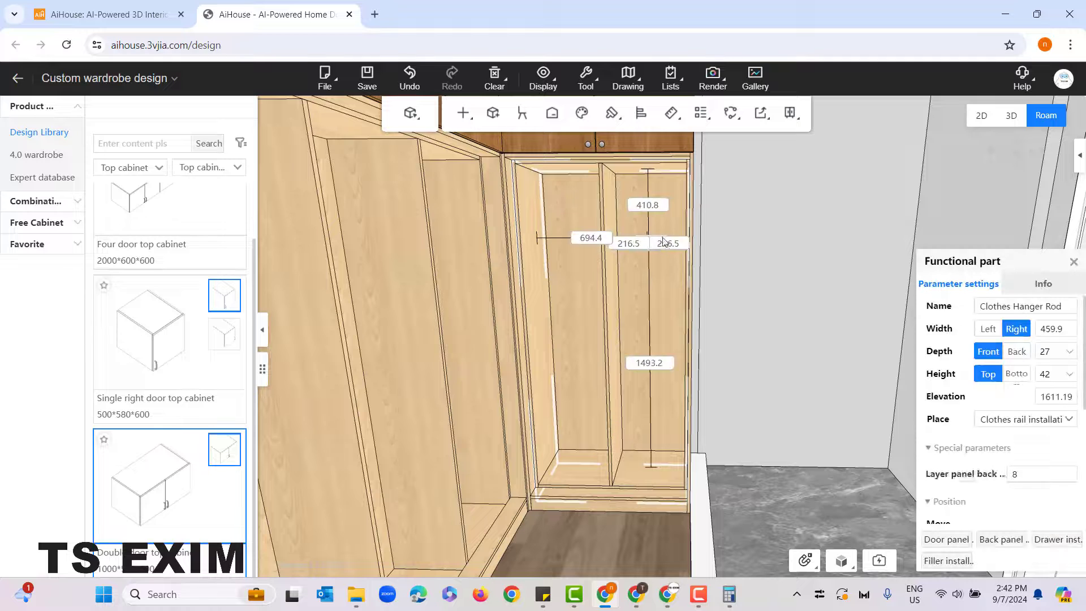
{"action": "left_click_drag", "start_coordinate": [662, 242], "coordinate": [667, 201]}
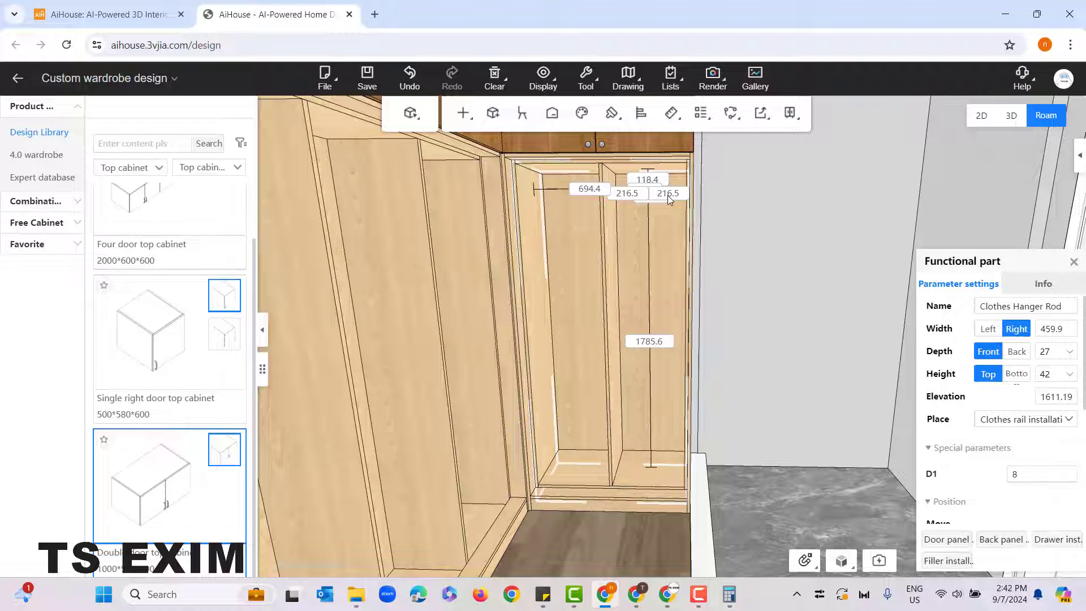
{"action": "left_click", "coordinate": [668, 195]}
Step: Place another Clothes Hanger Rod in the wide unit cabinet's leftmost compartment, about 89 mm below its top, and finish adding function parts
{"action": "left_click_drag", "start_coordinate": [821, 359], "coordinate": [476, 321]}
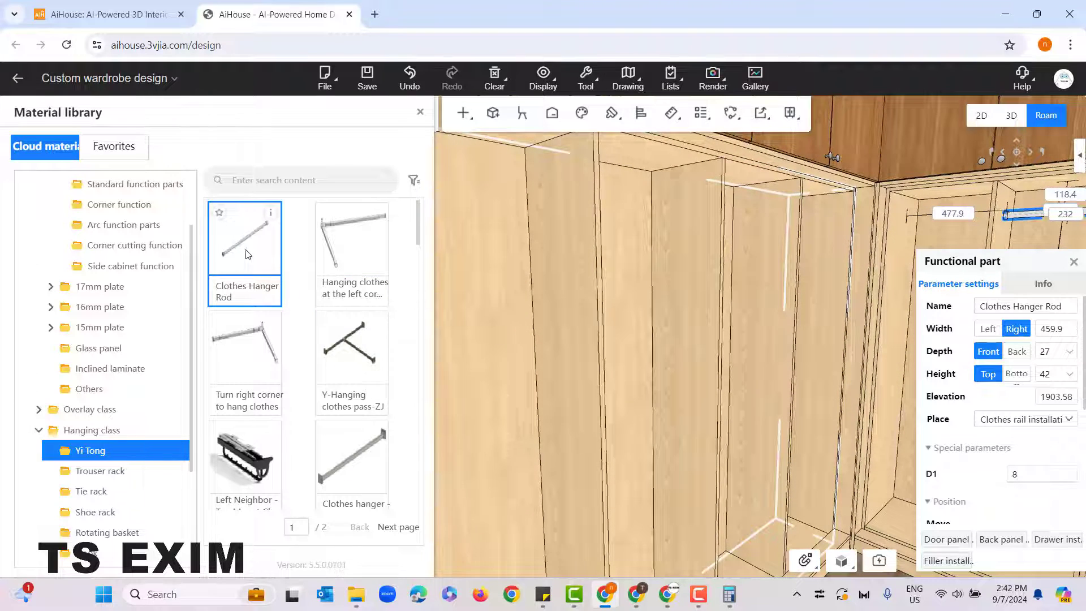
{"action": "left_click_drag", "start_coordinate": [522, 247], "coordinate": [520, 172]}
{"action": "left_click_drag", "start_coordinate": [560, 398], "coordinate": [731, 400]}
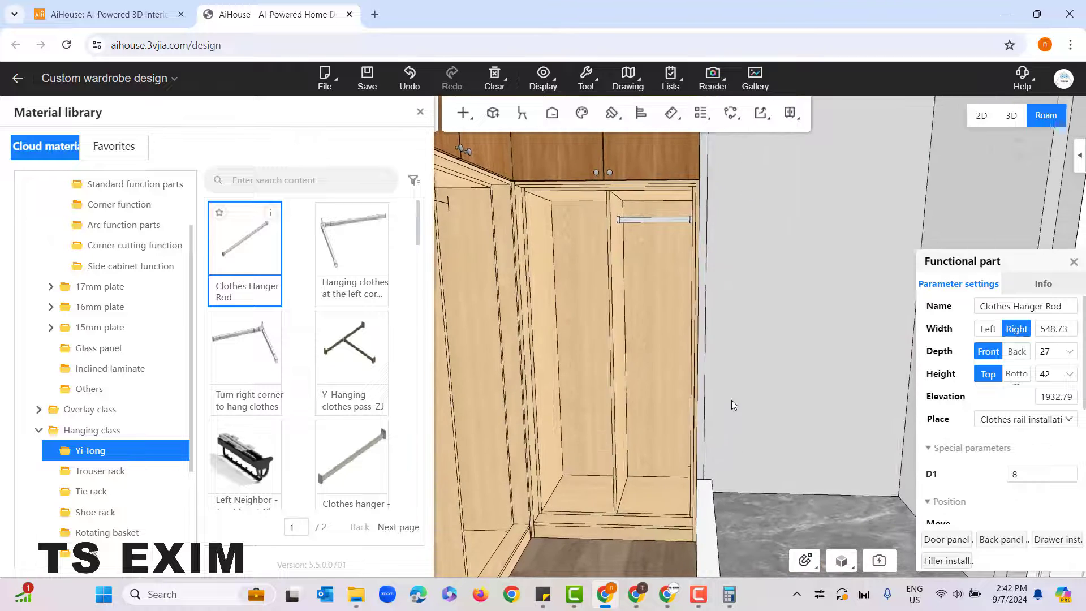
{"action": "left_click", "coordinate": [421, 116]}
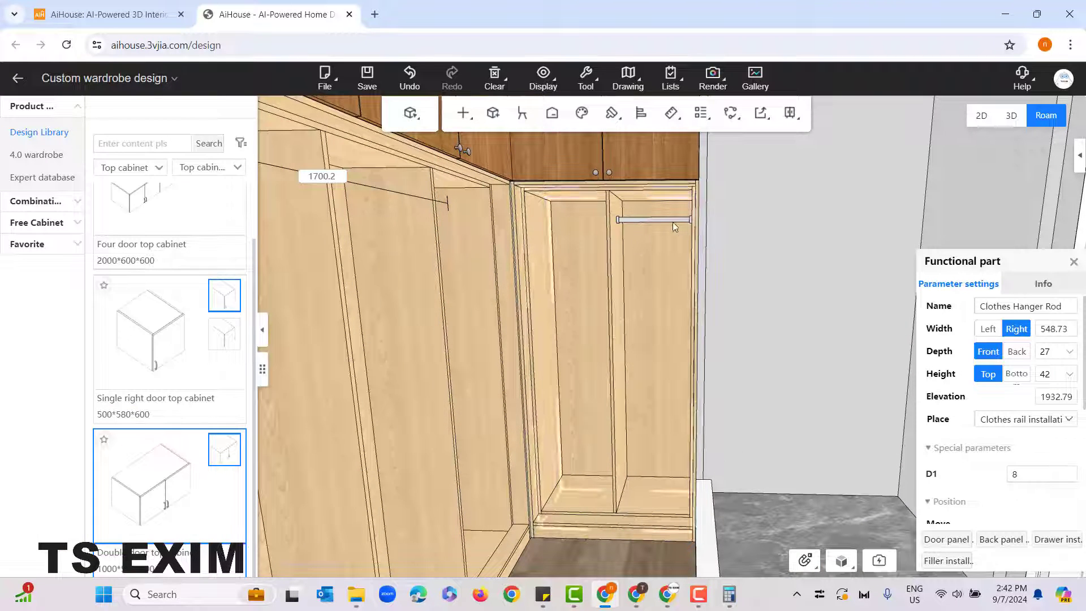
Step: Replace the narrow unit cabinet's rod style with the Nomi Rafael clothes hanger square aluminum alloy taro grey 6113000
{"action": "scroll", "coordinate": [778, 274], "scroll_direction": "up", "scroll_amount": 5}
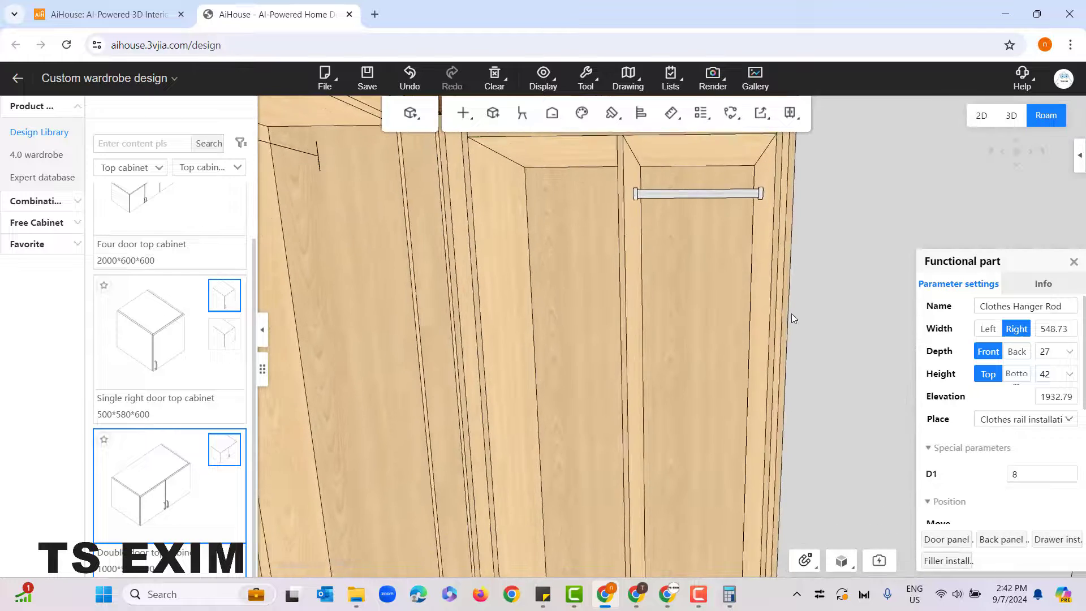
{"action": "scroll", "coordinate": [791, 314], "scroll_direction": "down", "scroll_amount": 5}
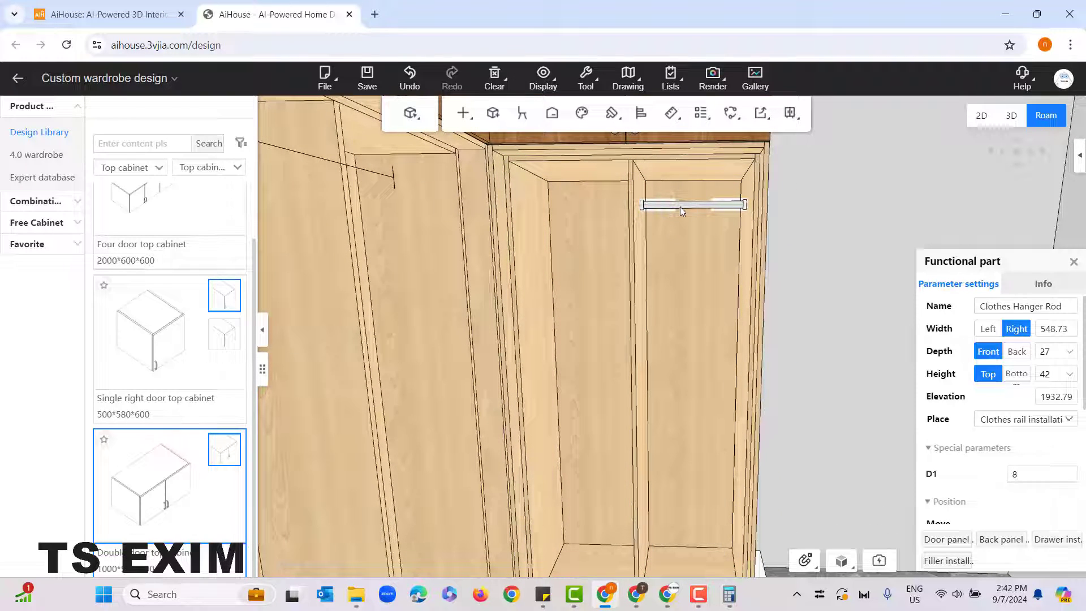
{"action": "left_click", "coordinate": [700, 206]}
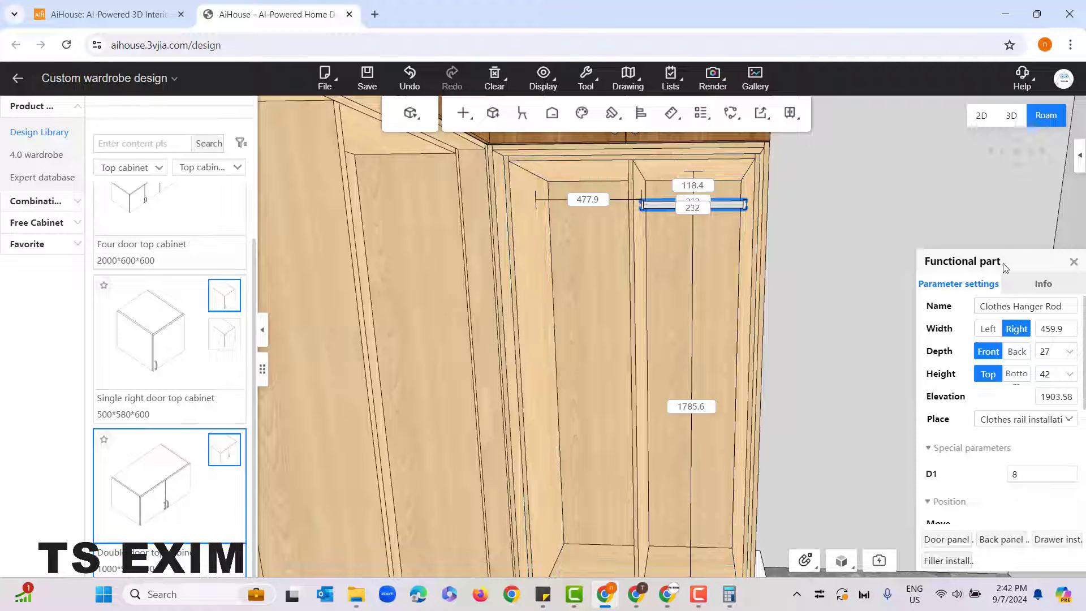
{"action": "left_click_drag", "start_coordinate": [1004, 267], "coordinate": [1000, 248]}
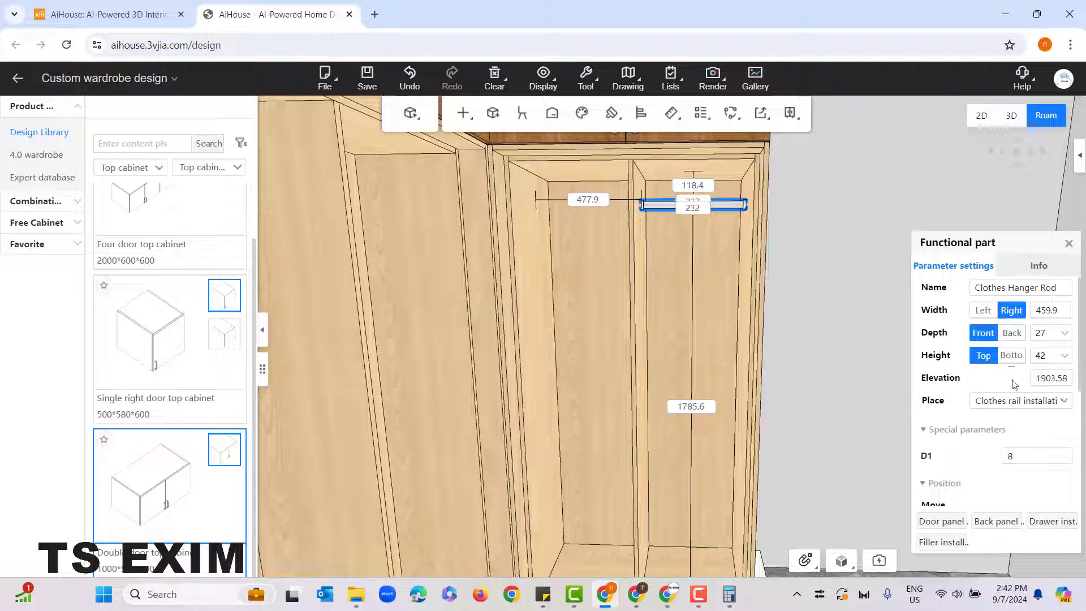
{"action": "scroll", "coordinate": [1014, 384], "scroll_direction": "down", "scroll_amount": 4}
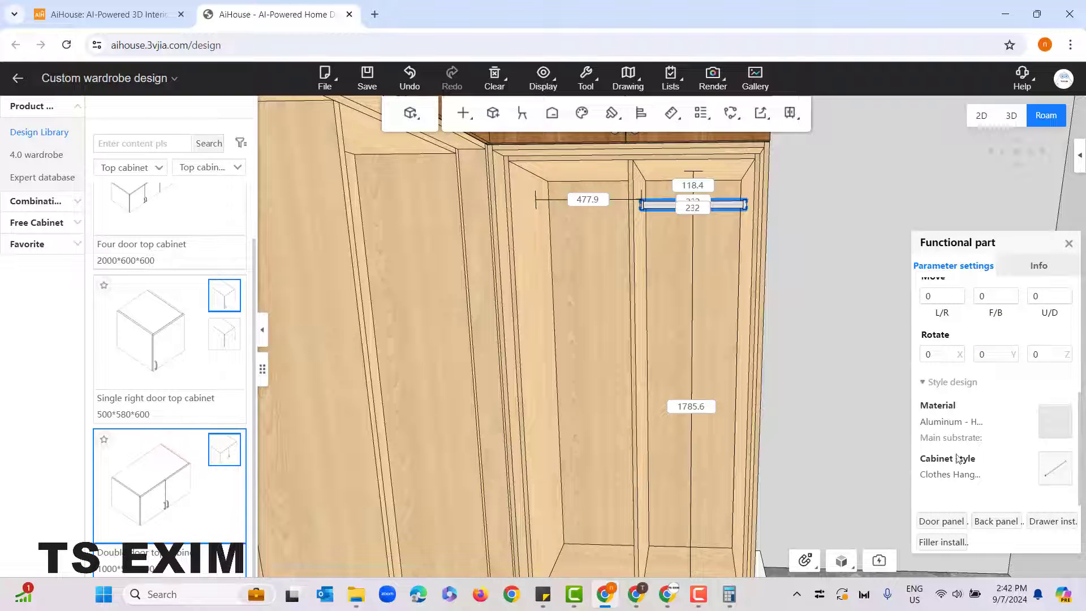
{"action": "left_click", "coordinate": [1054, 472]}
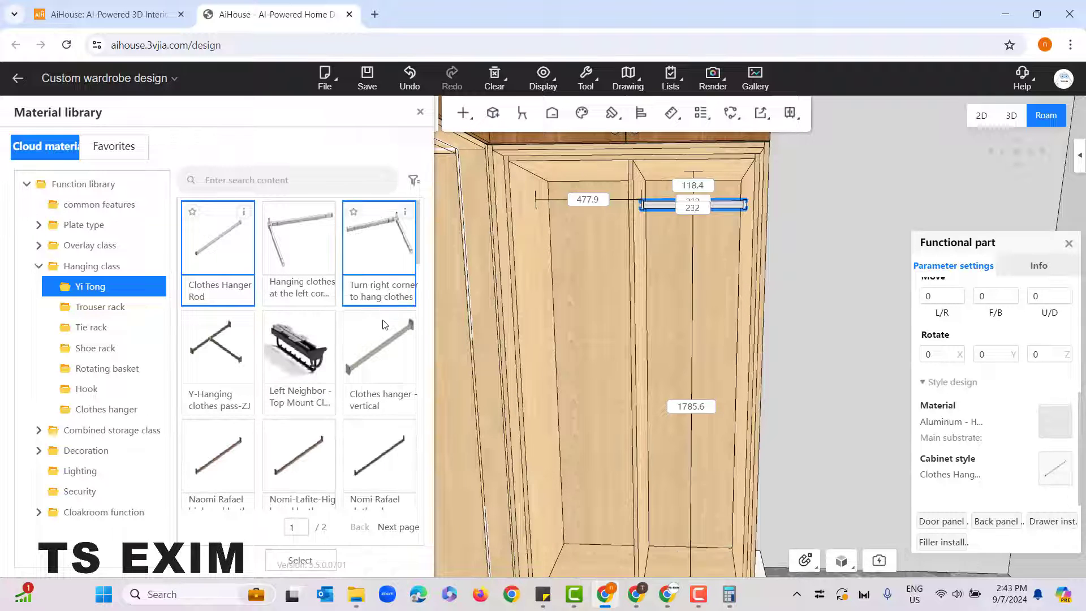
{"action": "scroll", "coordinate": [285, 390], "scroll_direction": "down", "scroll_amount": 3}
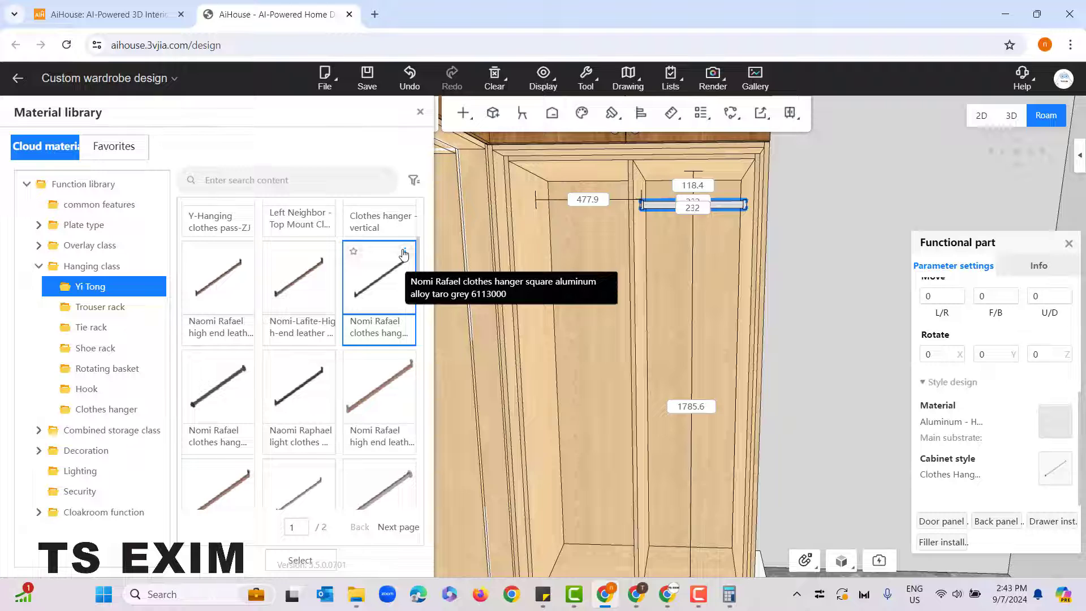
{"action": "mouse_move", "coordinate": [404, 253]}
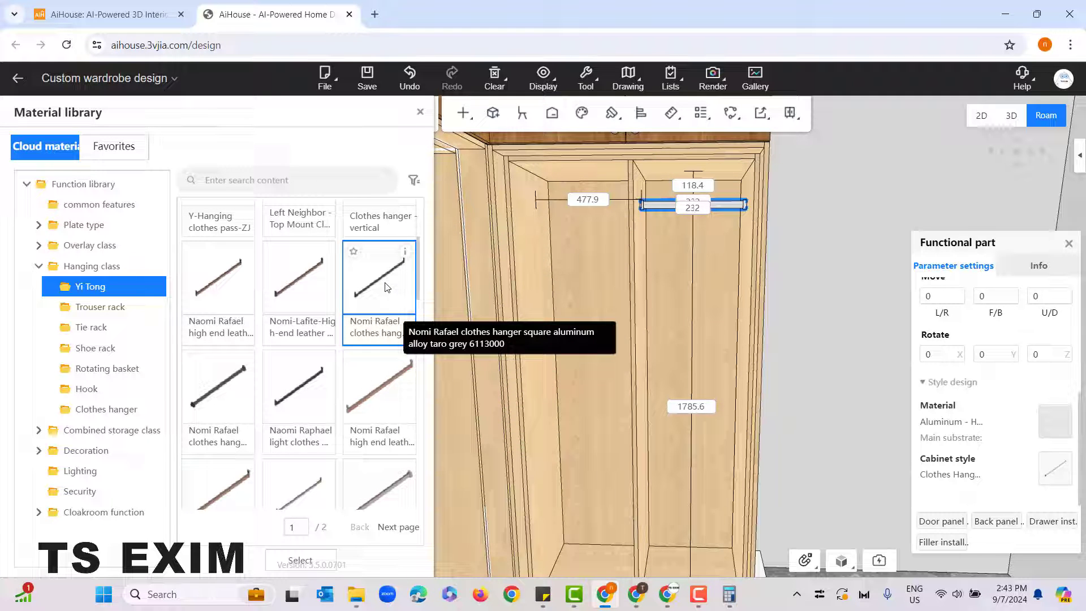
{"action": "left_click", "coordinate": [383, 285]}
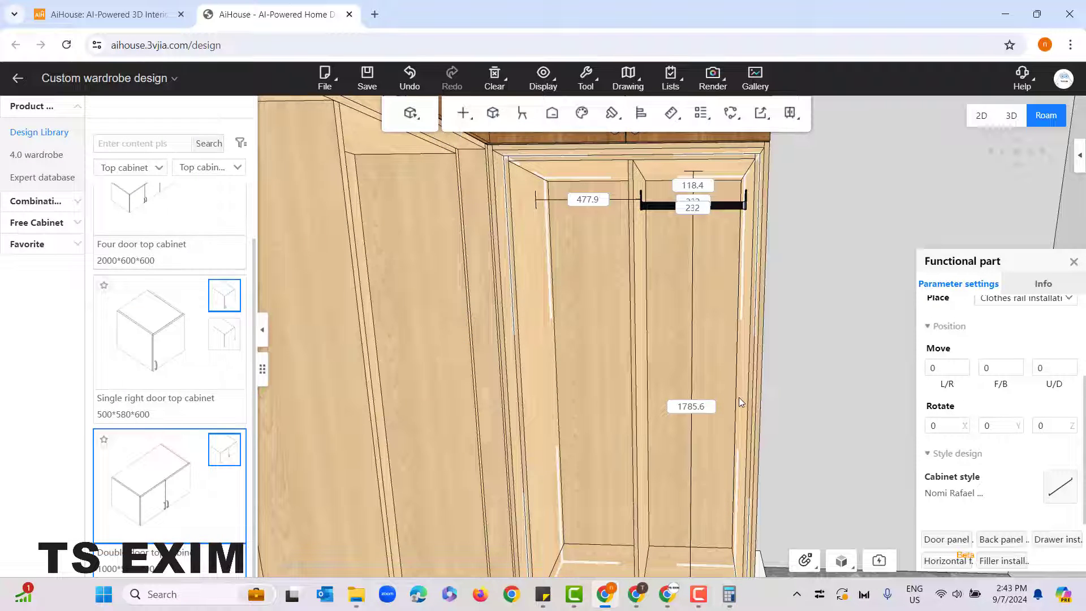
Step: Replace the rod style in the wide unit cabinet's leftmost compartment with the Nomi Rafael clothes hanger
{"action": "scroll", "coordinate": [835, 474], "scroll_direction": "down", "scroll_amount": 3}
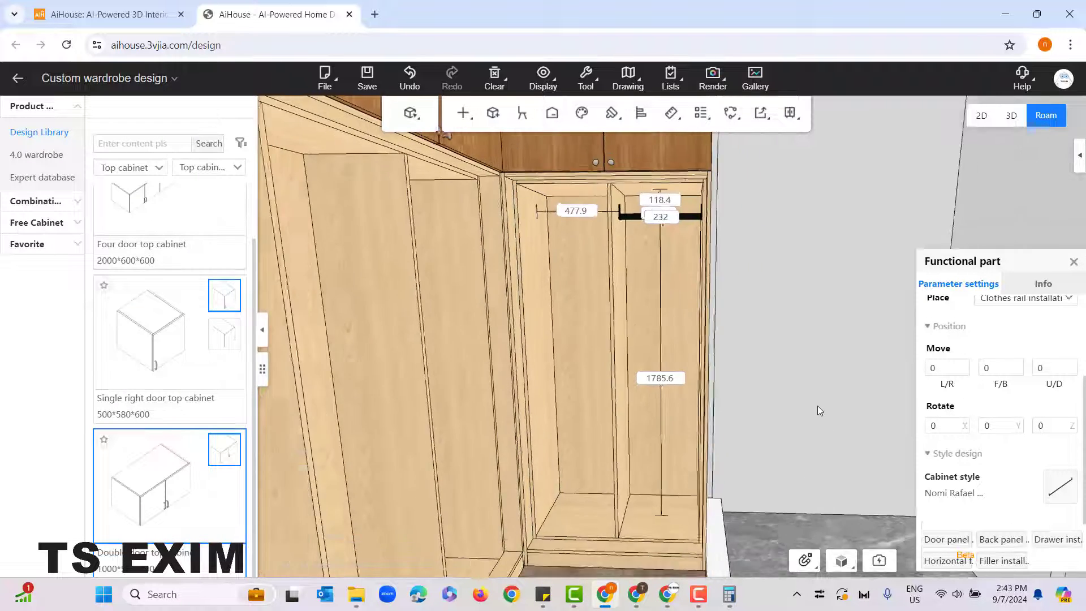
{"action": "left_click_drag", "start_coordinate": [774, 411], "coordinate": [594, 328]}
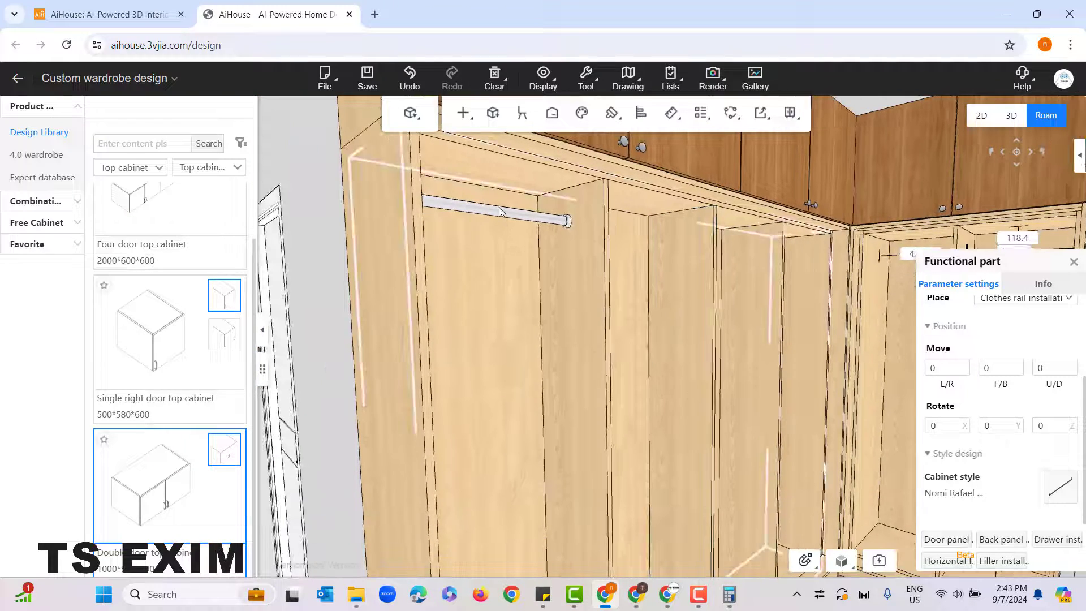
{"action": "left_click", "coordinate": [521, 221]}
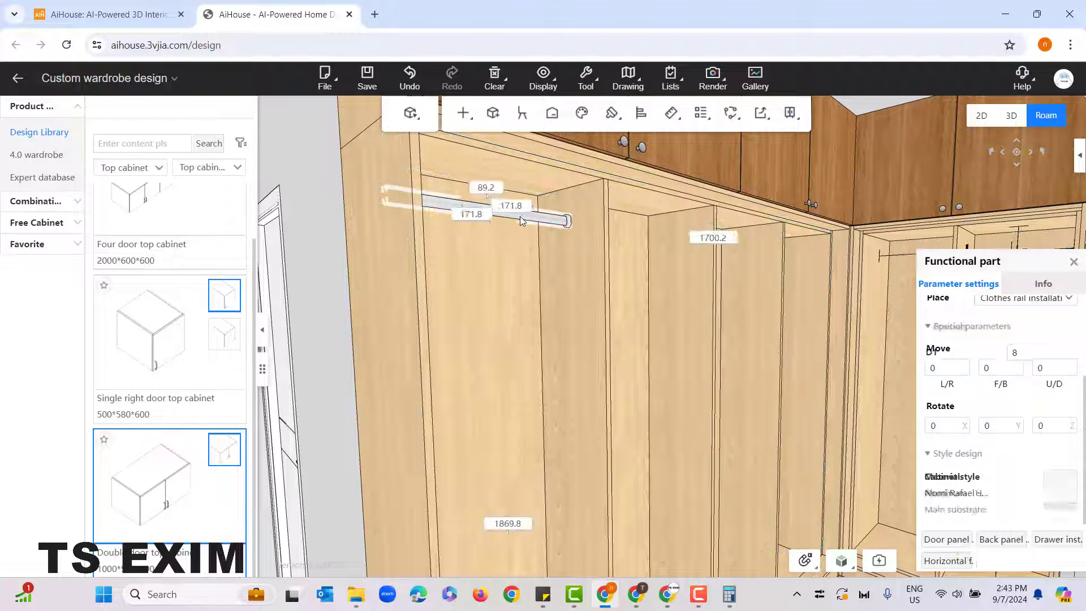
{"action": "scroll", "coordinate": [994, 402], "scroll_direction": "up", "scroll_amount": 2}
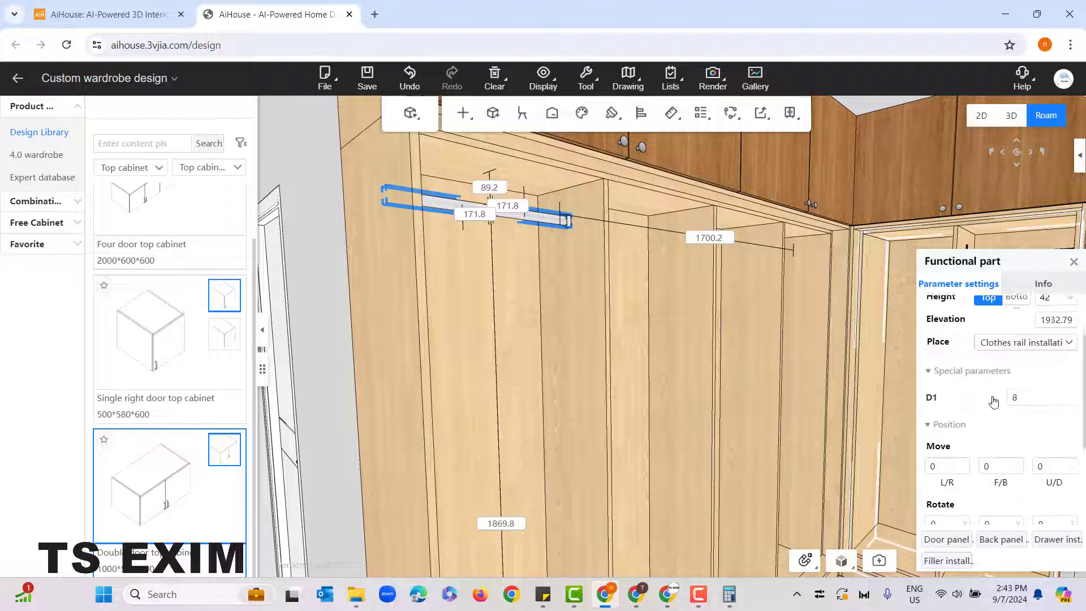
{"action": "scroll", "coordinate": [994, 402], "scroll_direction": "down", "scroll_amount": 4}
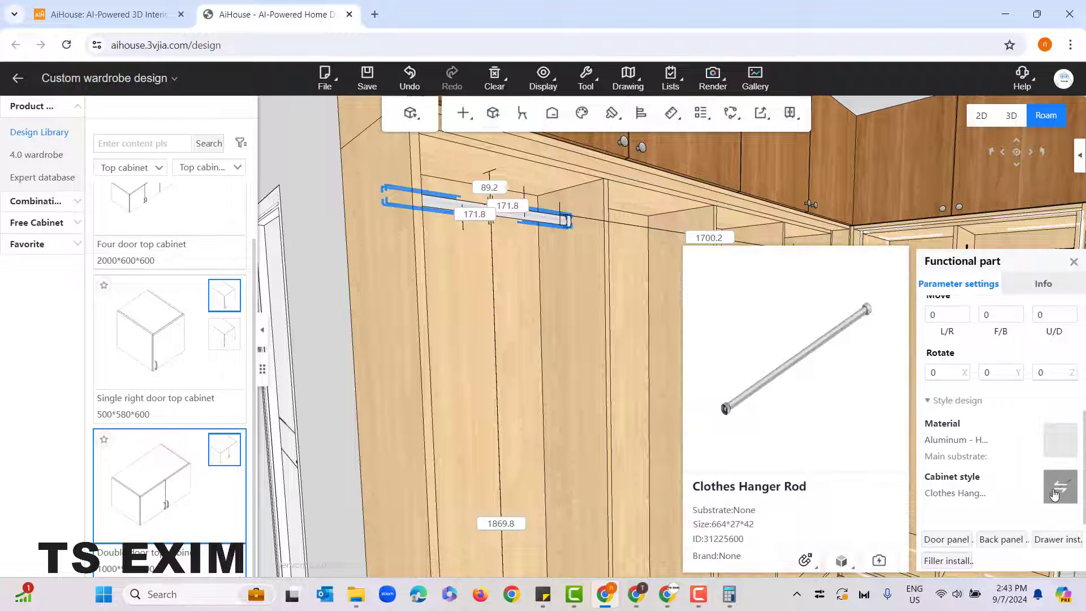
{"action": "left_click", "coordinate": [1055, 488]}
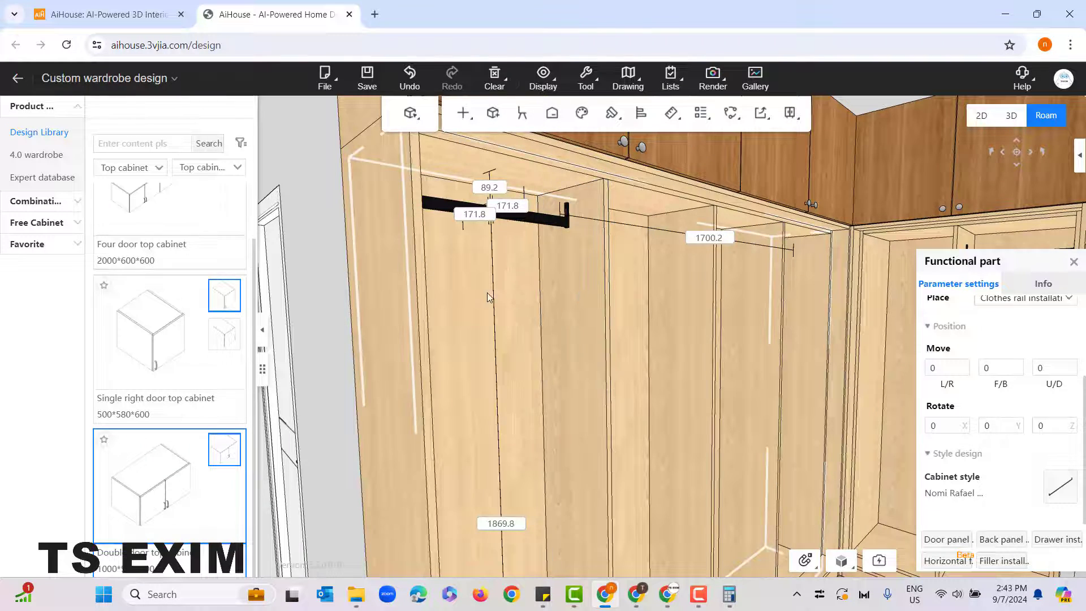
Step: Lower the hanger rod in the narrow unit cabinet's right compartment to about 544 mm below the top
{"action": "left_click_drag", "start_coordinate": [484, 291], "coordinate": [650, 309]}
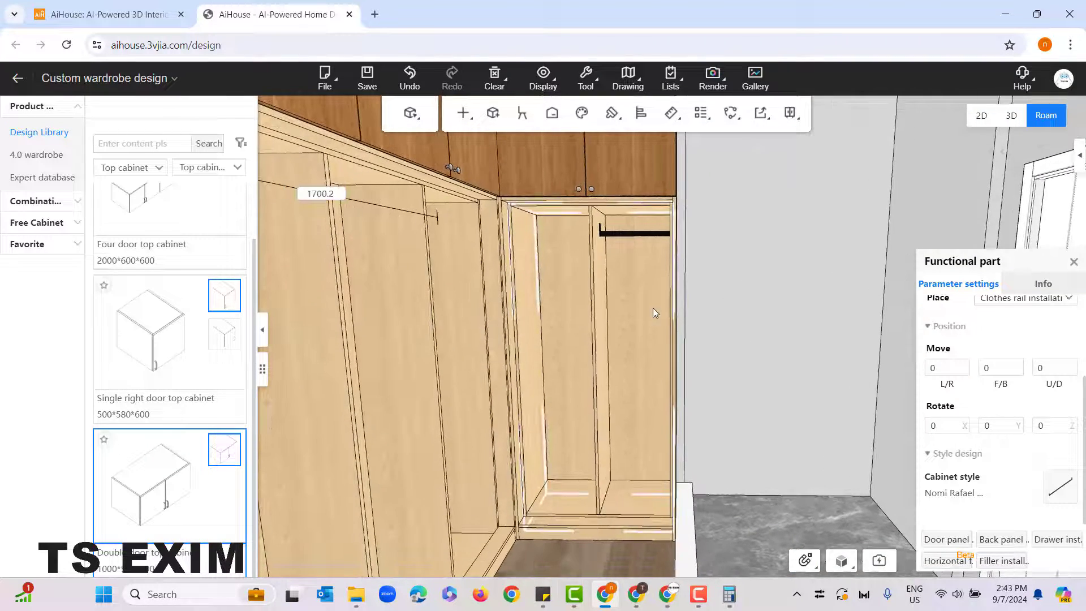
{"action": "right_click_drag", "start_coordinate": [729, 293], "coordinate": [755, 393]}
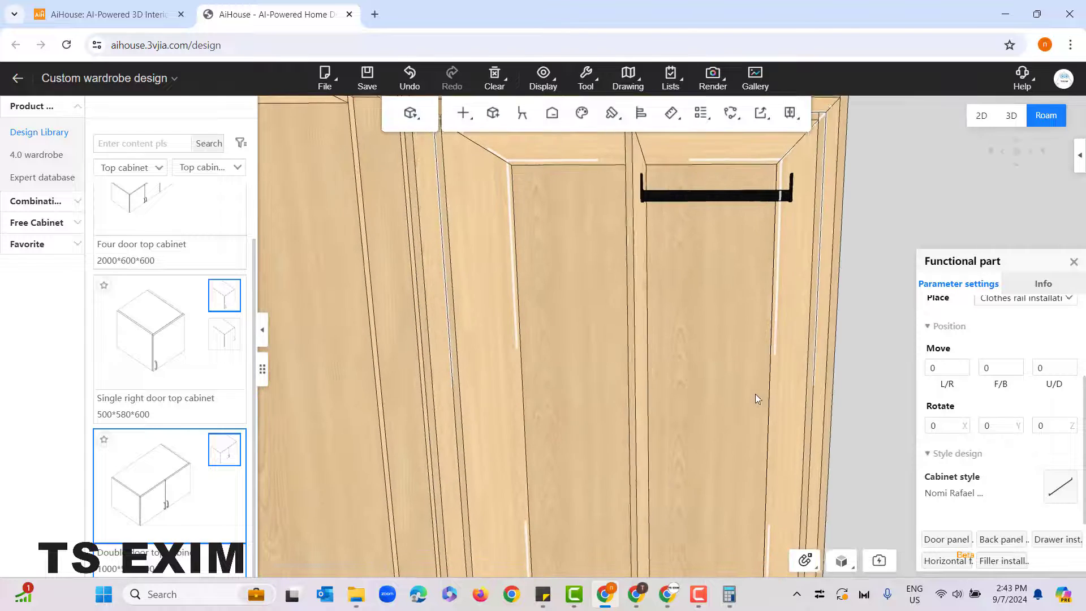
{"action": "left_click", "coordinate": [708, 199]}
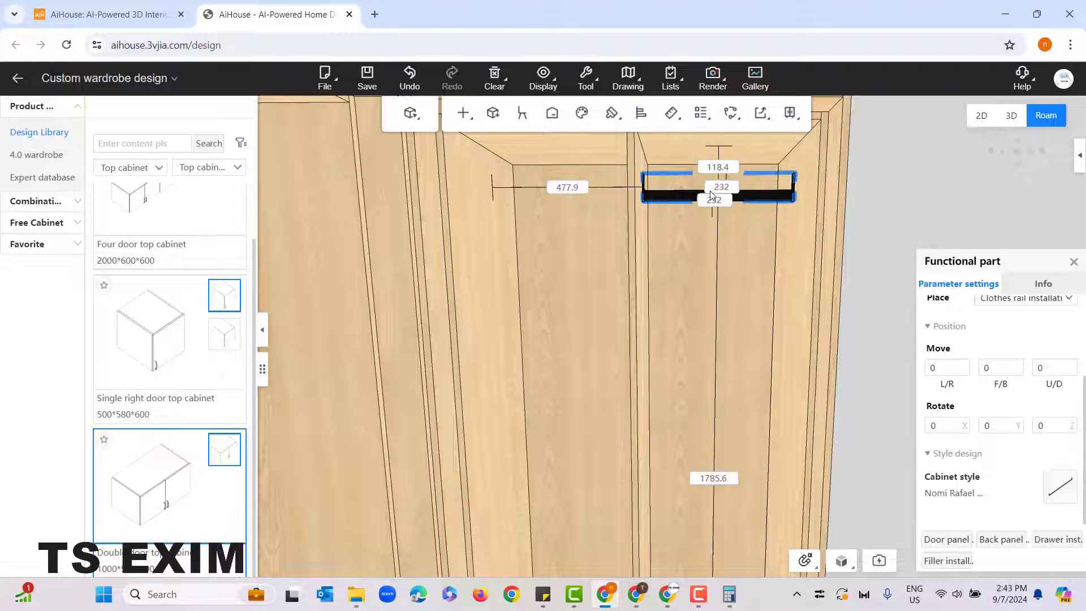
{"action": "left_click_drag", "start_coordinate": [773, 198], "coordinate": [768, 327]}
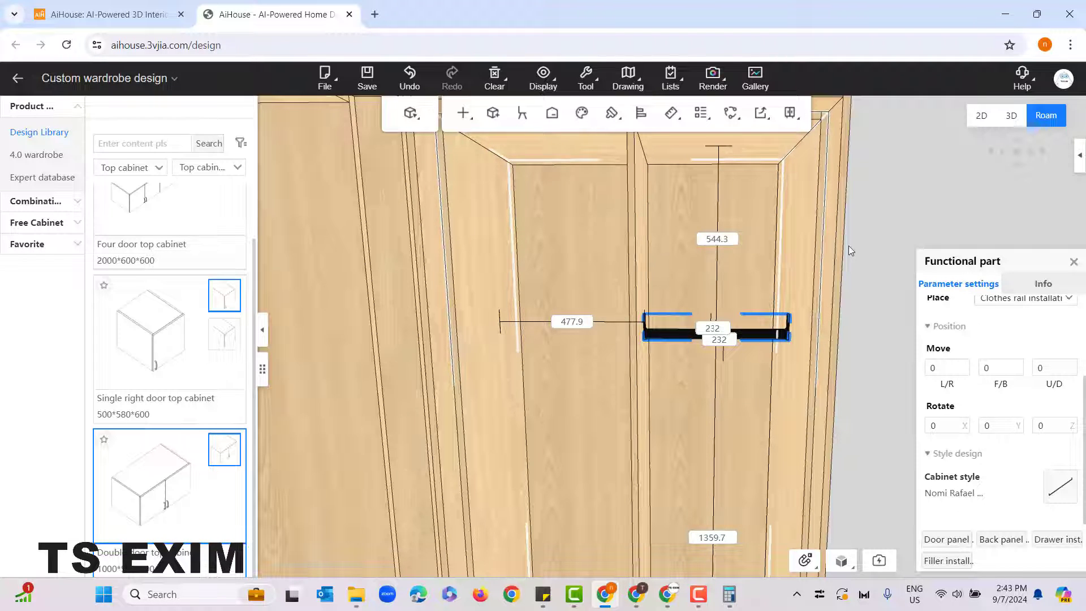
Step: Try a 100 mm front clearance for the narrow unit cabinet's hanger rod, and undo that change
{"action": "left_click_drag", "start_coordinate": [848, 245], "coordinate": [842, 266]}
{"action": "scroll", "coordinate": [909, 236], "scroll_direction": "up", "scroll_amount": 2}
{"action": "left_click_drag", "start_coordinate": [906, 249], "coordinate": [898, 225]}
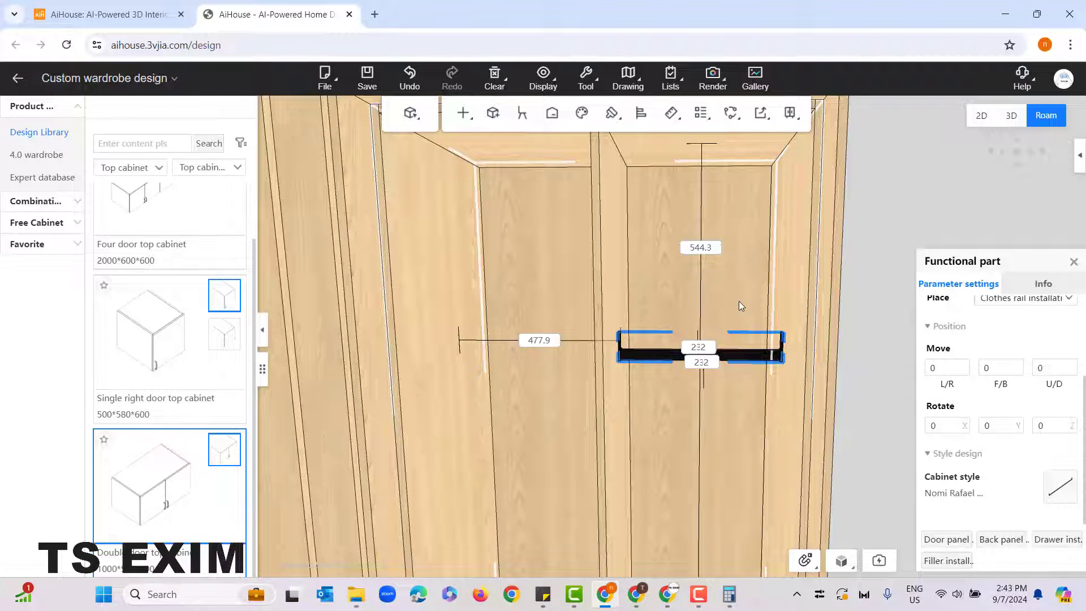
{"action": "right_click_drag", "start_coordinate": [738, 300], "coordinate": [747, 533]}
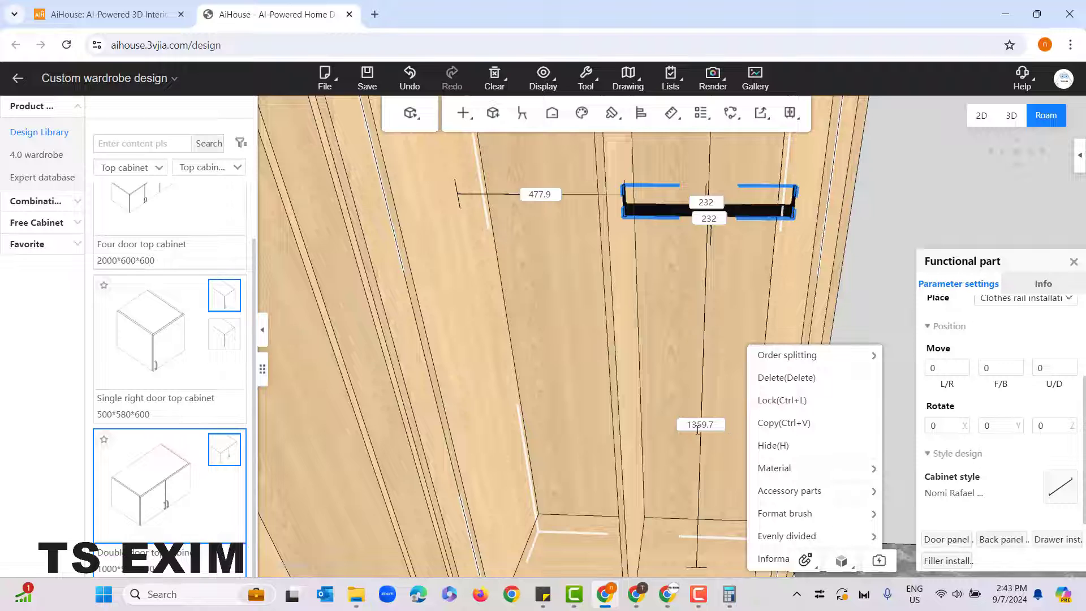
{"action": "left_click", "coordinate": [721, 368]}
{"action": "scroll", "coordinate": [660, 274], "scroll_direction": "up", "scroll_amount": 3}
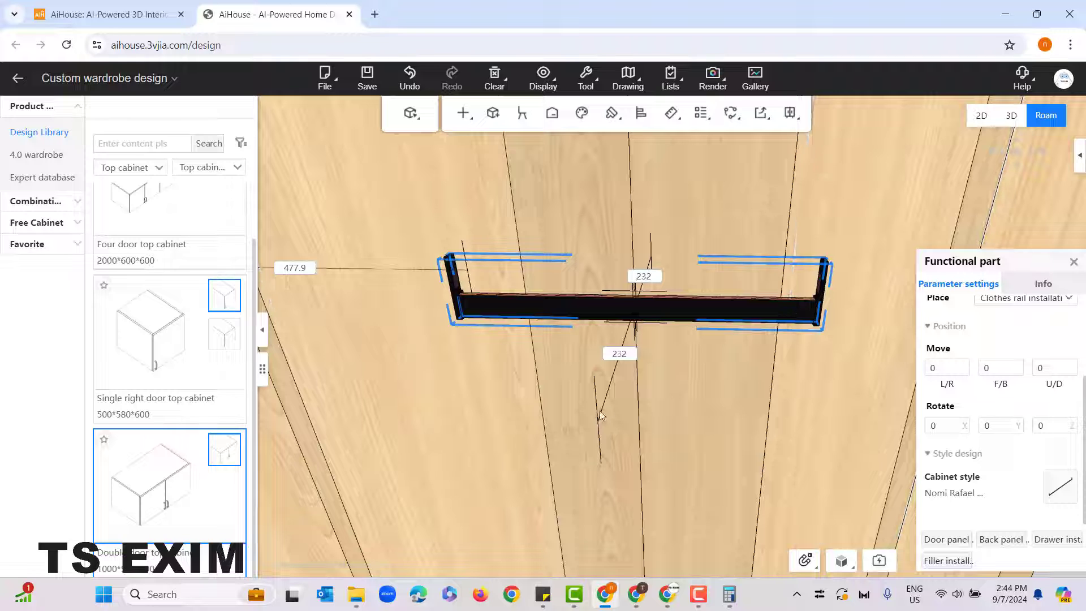
{"action": "double_click", "coordinate": [634, 354]}
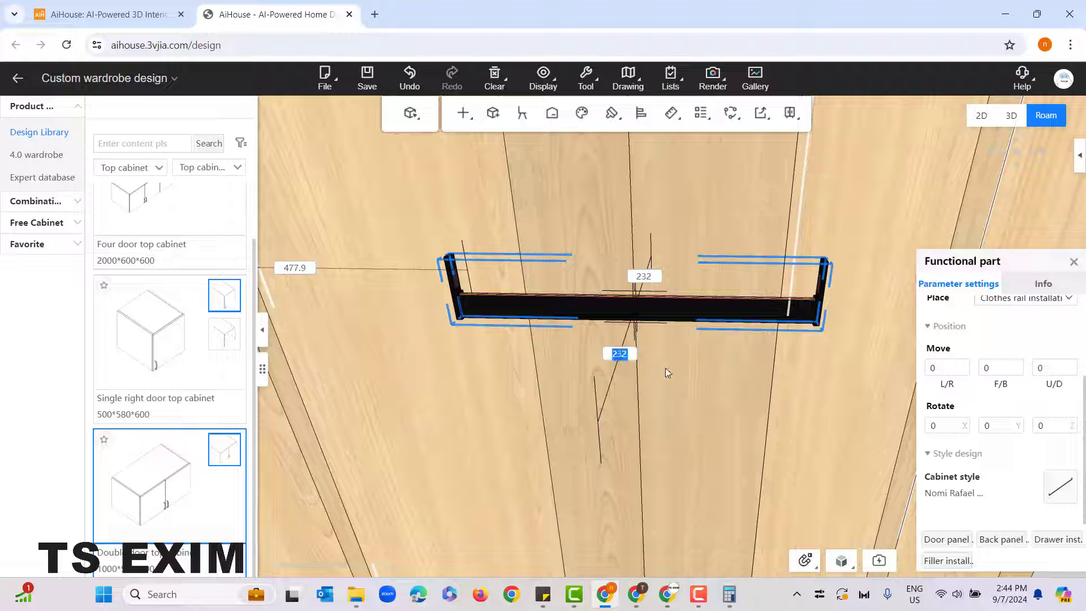
{"action": "type", "text": "100"}
{"action": "key", "text": "Return"}
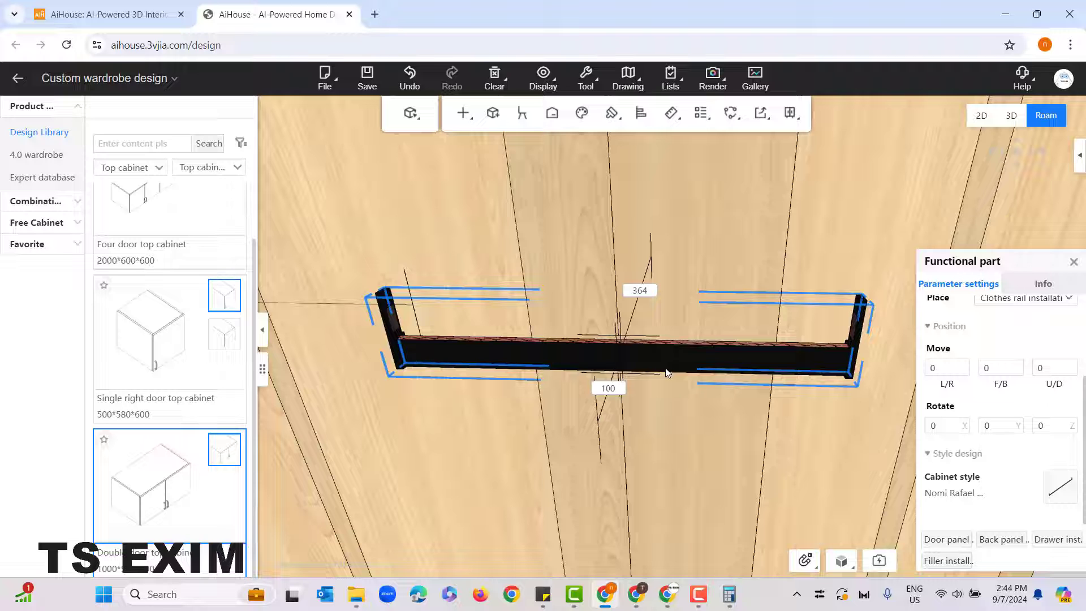
{"action": "key", "text": "ctrl+z"}
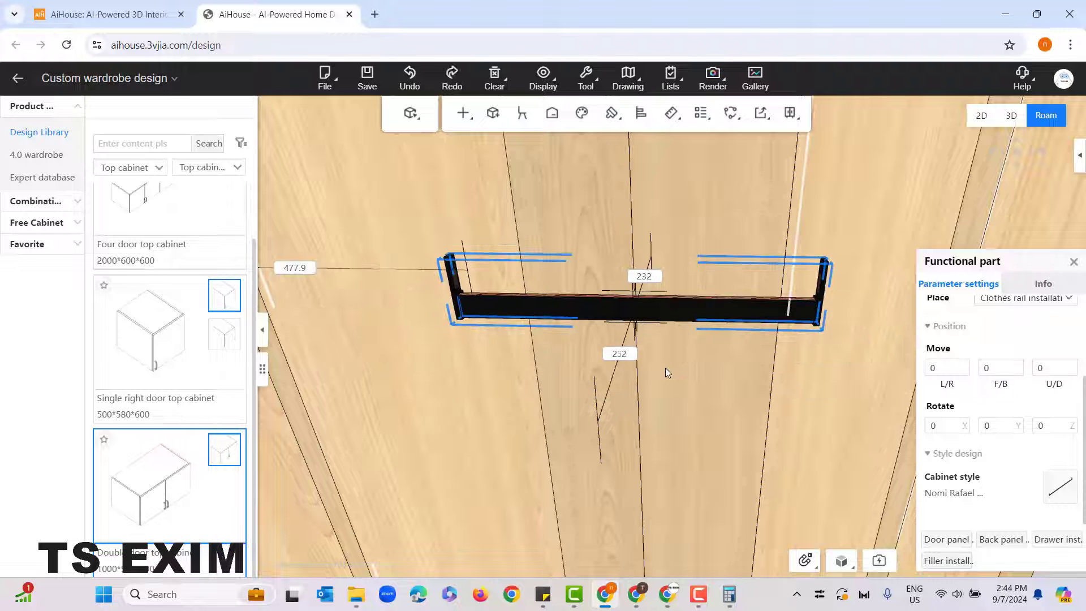
Step: Set the narrow unit cabinet's hanger rod 60 mm below the compartment top
{"action": "scroll", "coordinate": [660, 440], "scroll_direction": "down", "scroll_amount": 6}
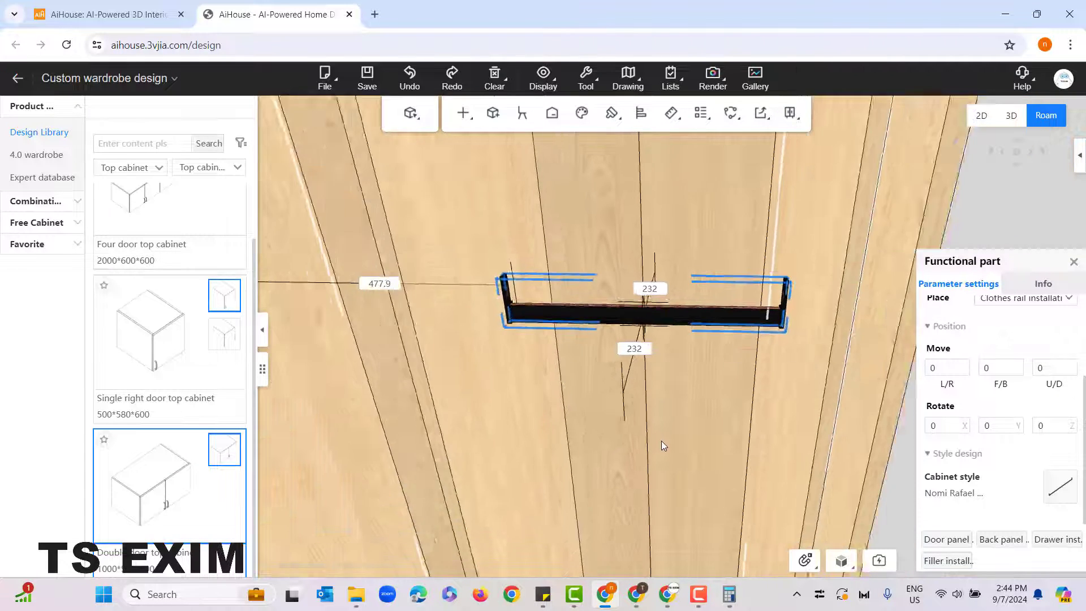
{"action": "scroll", "coordinate": [715, 455], "scroll_direction": "down", "scroll_amount": 3}
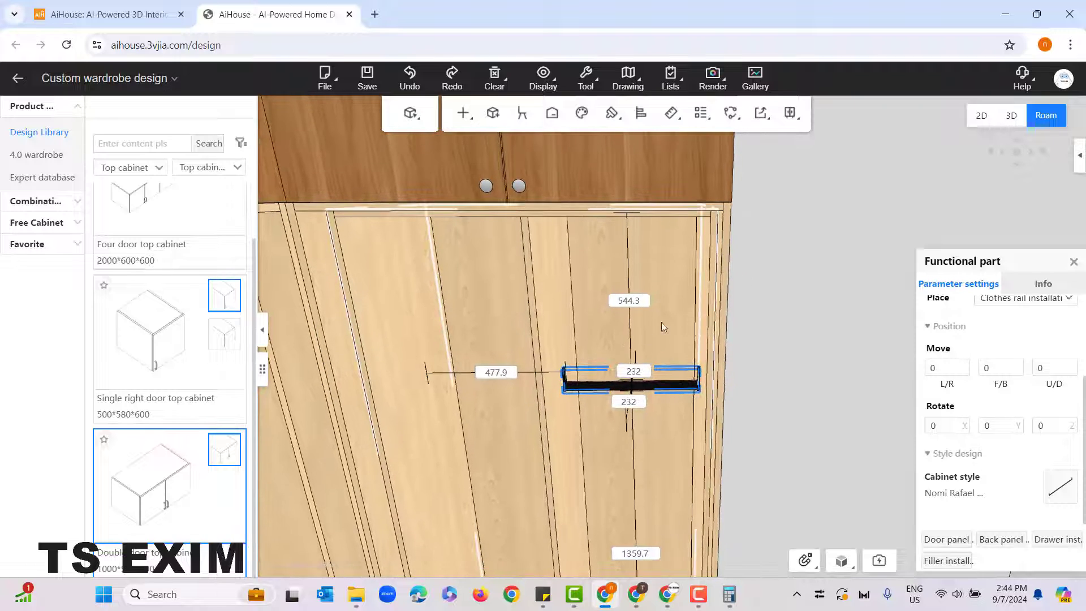
{"action": "left_click", "coordinate": [614, 301]}
{"action": "type", "text": "60"}
{"action": "key", "text": "Return"}
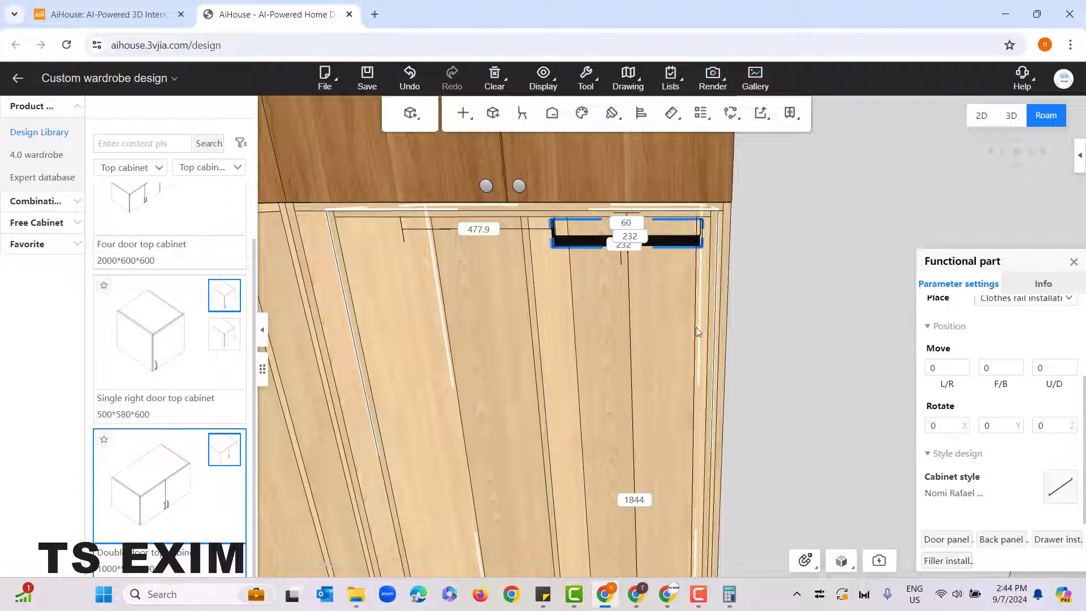
Step: Position the hanger rod in the wide unit cabinet's leftmost compartment 60 mm below its top
{"action": "left_click", "coordinate": [784, 350]}
{"action": "right_click_drag", "start_coordinate": [793, 376], "coordinate": [806, 232]}
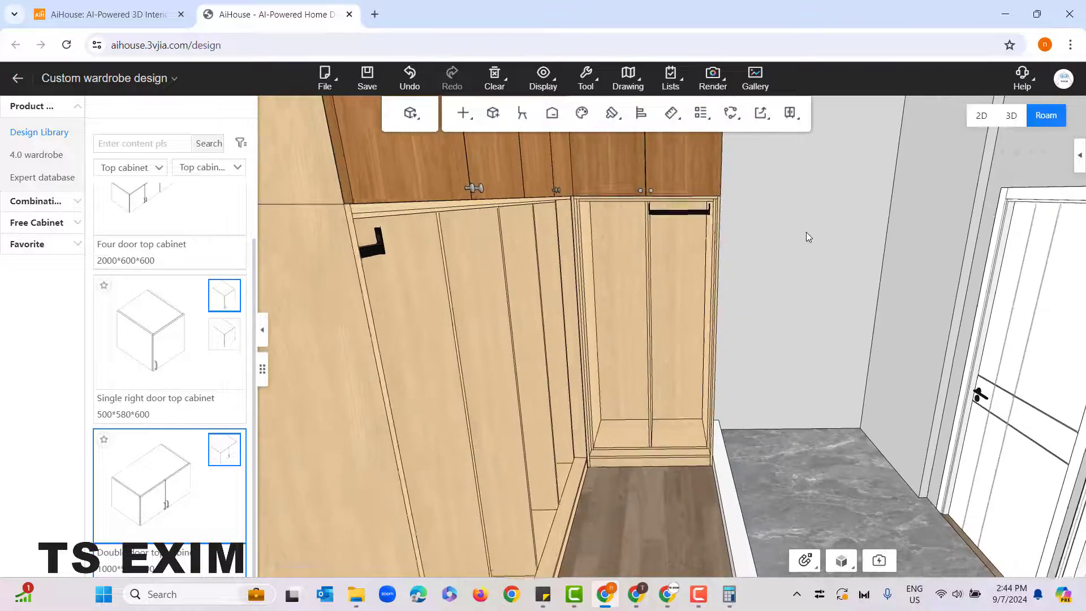
{"action": "left_click_drag", "start_coordinate": [806, 232], "coordinate": [842, 339]}
{"action": "right_click_drag", "start_coordinate": [843, 328], "coordinate": [530, 296]}
{"action": "left_click", "coordinate": [530, 289]}
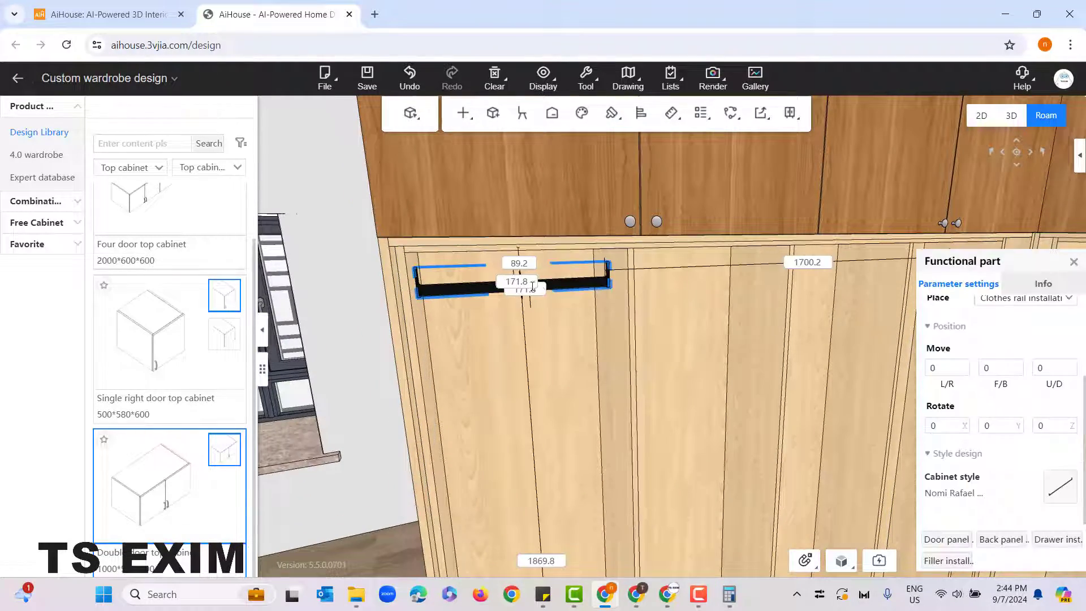
{"action": "left_click_drag", "start_coordinate": [550, 286], "coordinate": [516, 344]}
{"action": "type", "text": "60"}
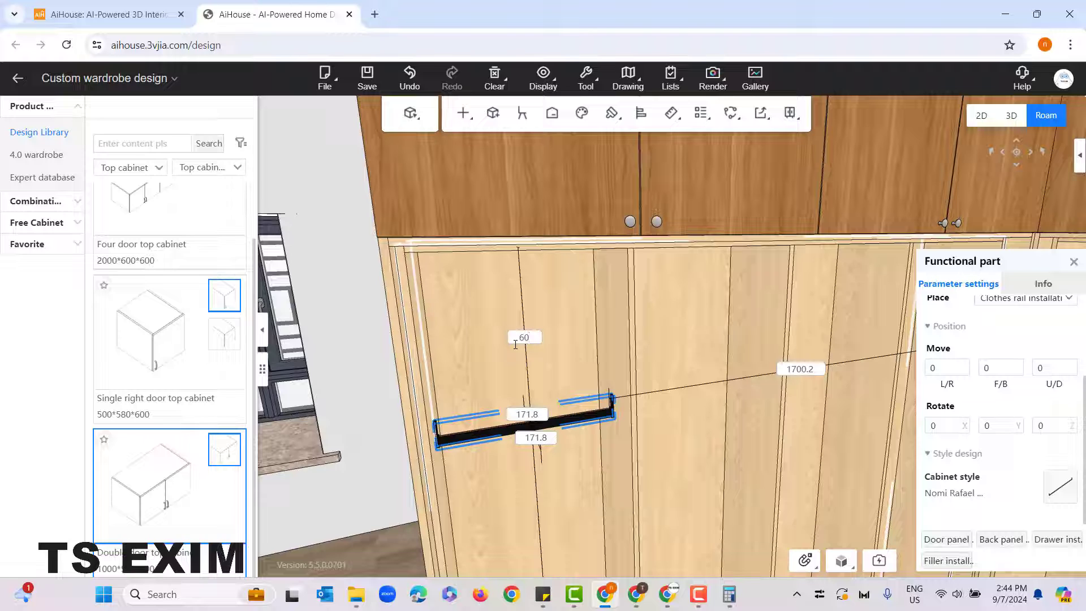
{"action": "key", "text": "Return"}
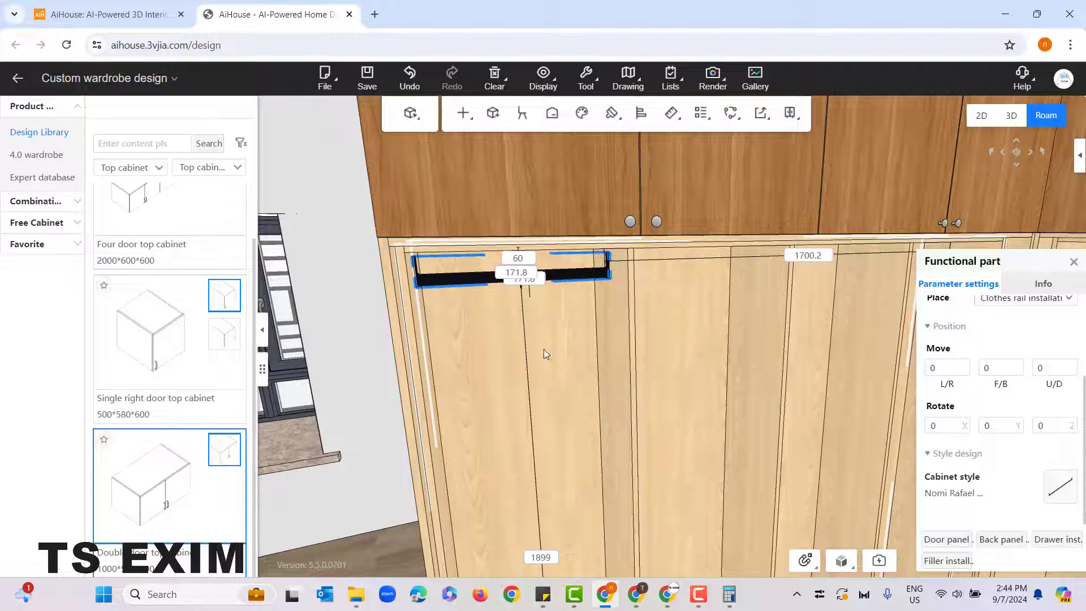
Step: Select the hanger rod in the narrow unit cabinet's right compartment and bring up its copy option
{"action": "left_click_drag", "start_coordinate": [467, 358], "coordinate": [557, 372]}
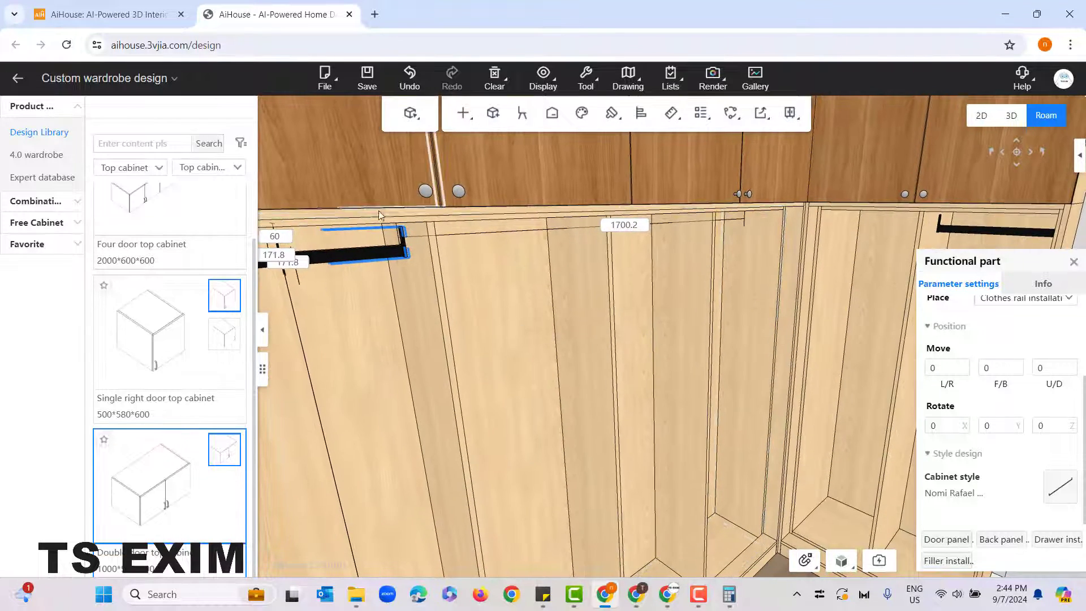
{"action": "left_click_drag", "start_coordinate": [449, 362], "coordinate": [661, 371]}
{"action": "left_click", "coordinate": [664, 370]}
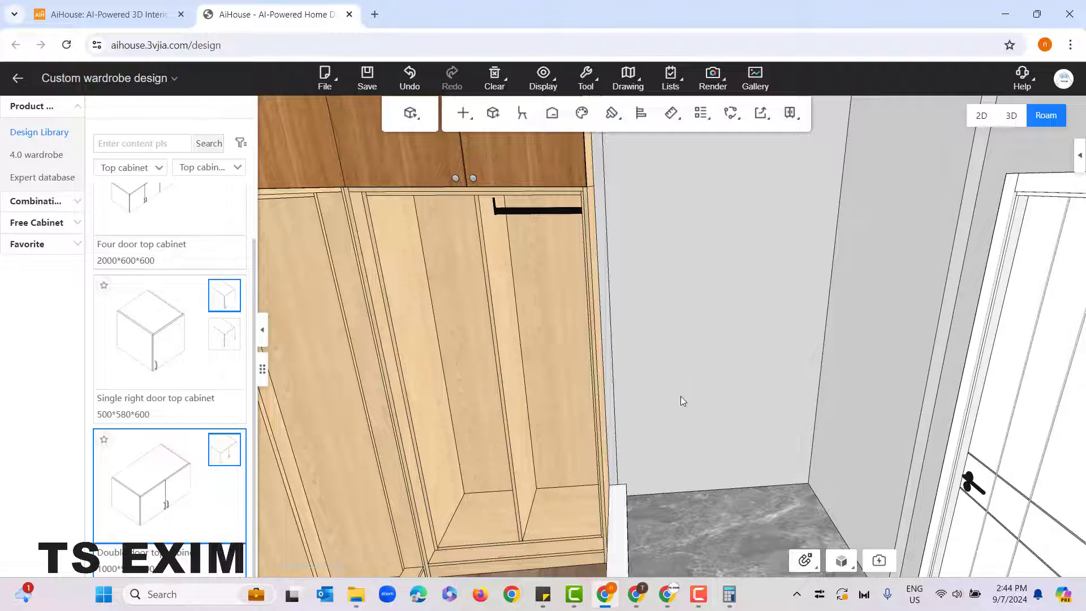
{"action": "scroll", "coordinate": [695, 328], "scroll_direction": "down", "scroll_amount": 2}
{"action": "scroll", "coordinate": [699, 294], "scroll_direction": "down", "scroll_amount": 3}
{"action": "scroll", "coordinate": [699, 333], "scroll_direction": "up", "scroll_amount": 3}
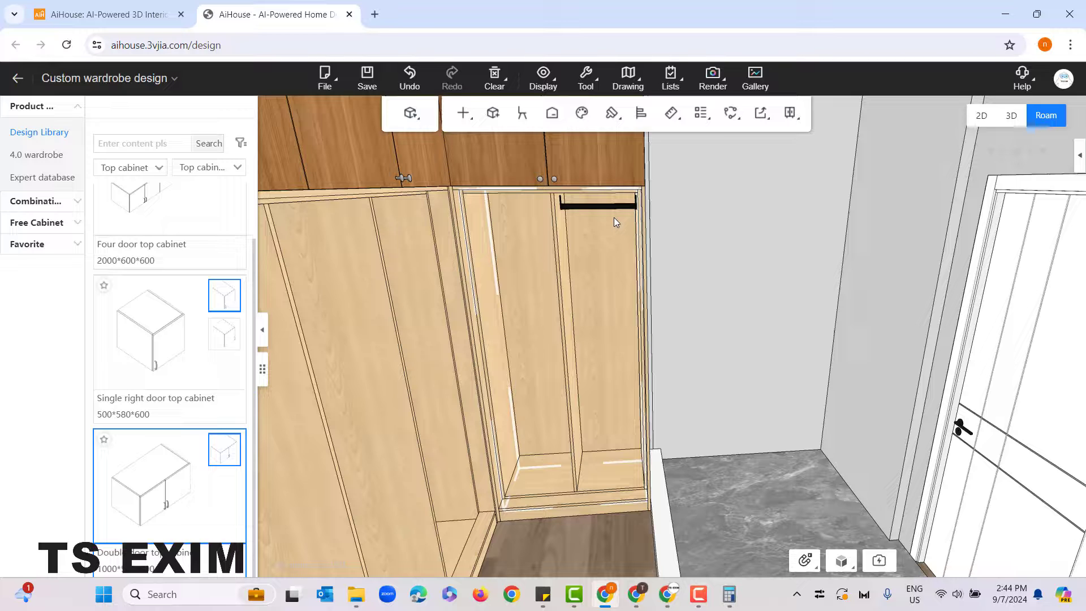
{"action": "left_click_drag", "start_coordinate": [686, 237], "coordinate": [726, 345]}
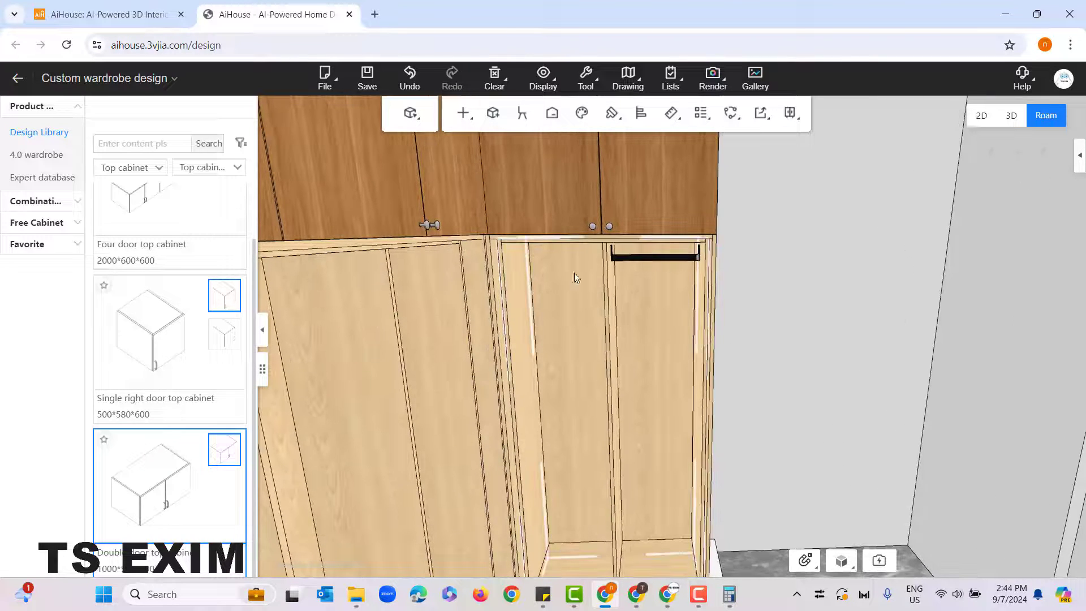
{"action": "left_click", "coordinate": [629, 258]}
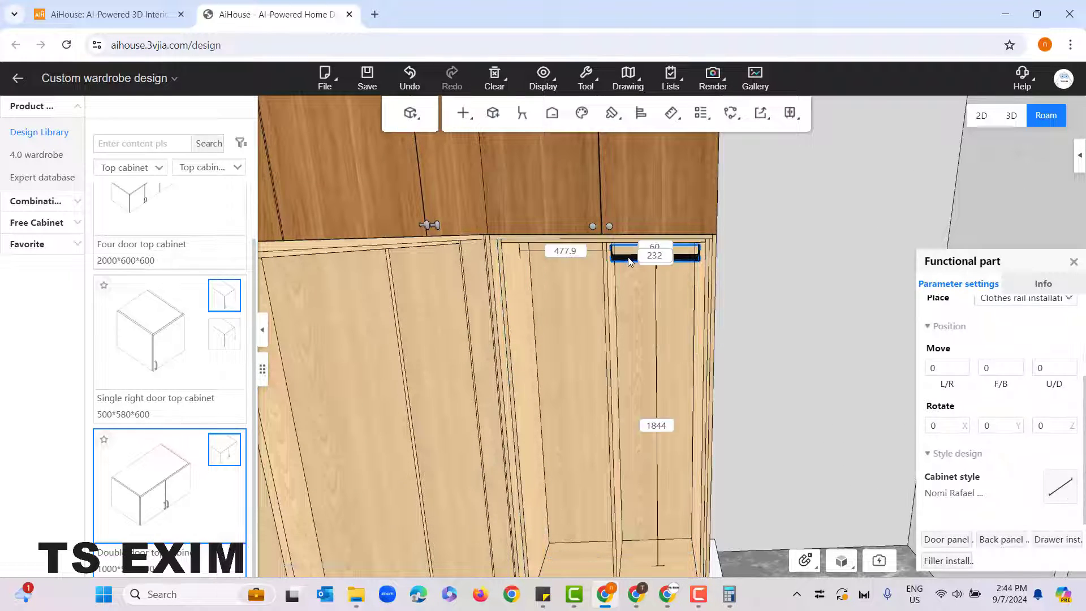
{"action": "right_click", "coordinate": [630, 259]}
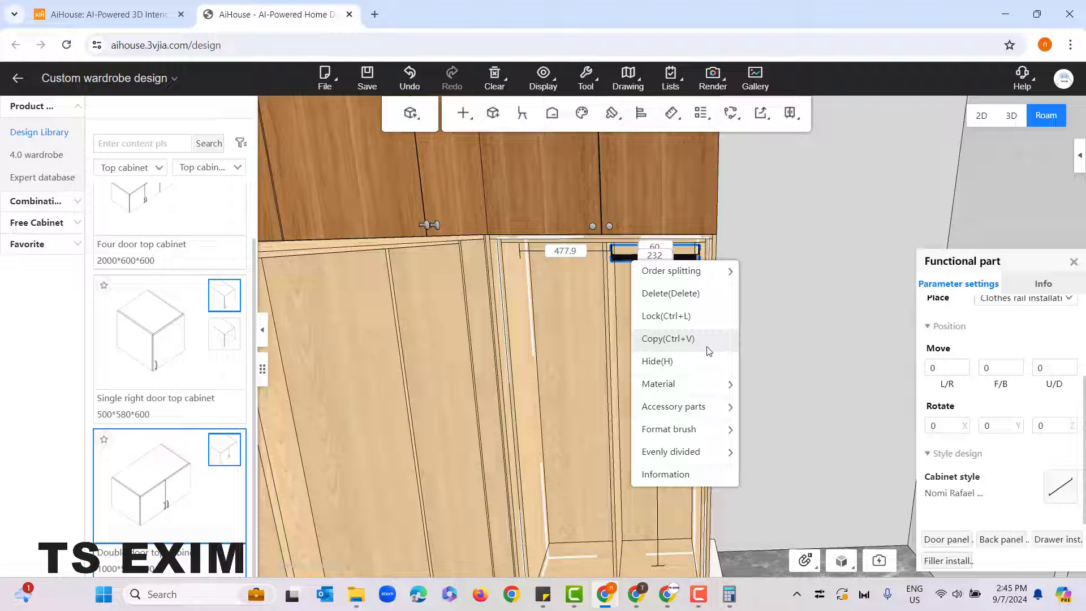
Step: Copy the hanger rod once to the left so the narrow unit cabinet's left compartment also has one
{"action": "left_click", "coordinate": [706, 351]}
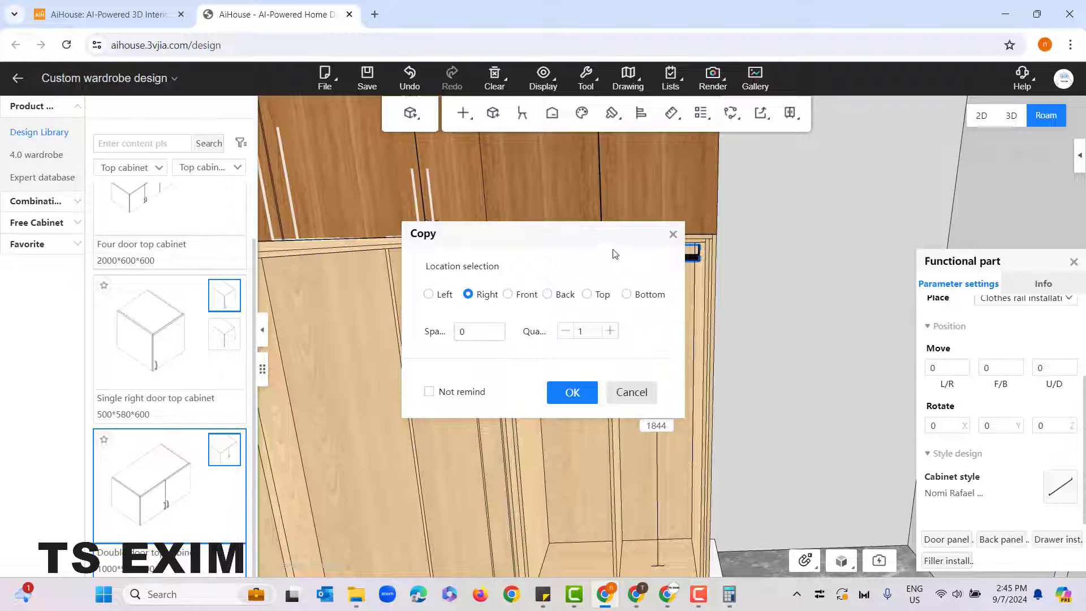
{"action": "left_click_drag", "start_coordinate": [604, 239], "coordinate": [667, 313]}
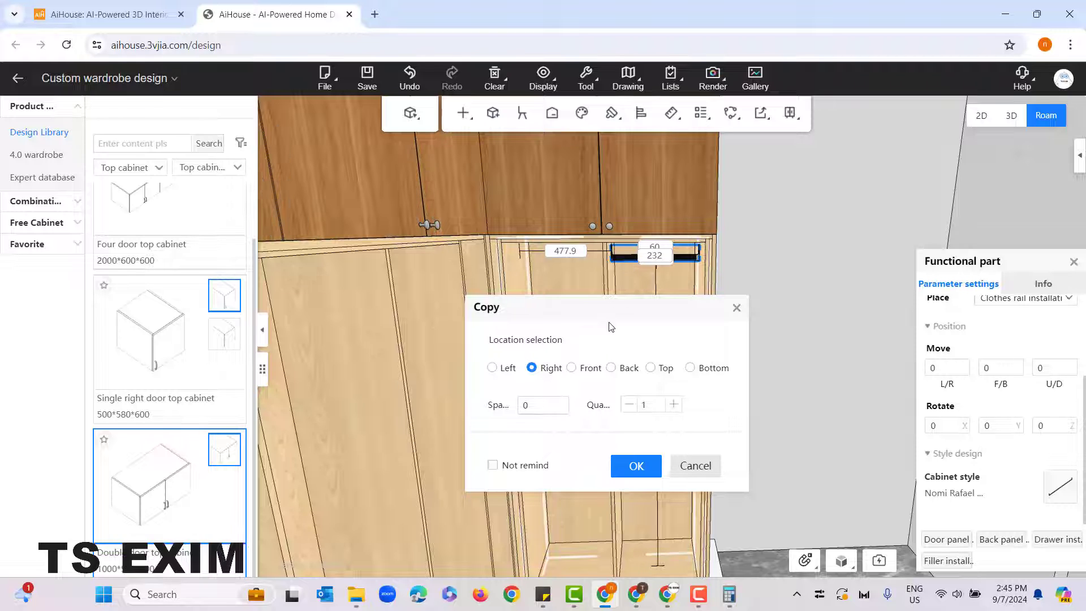
{"action": "left_click", "coordinate": [492, 369]}
{"action": "left_click", "coordinate": [531, 408]}
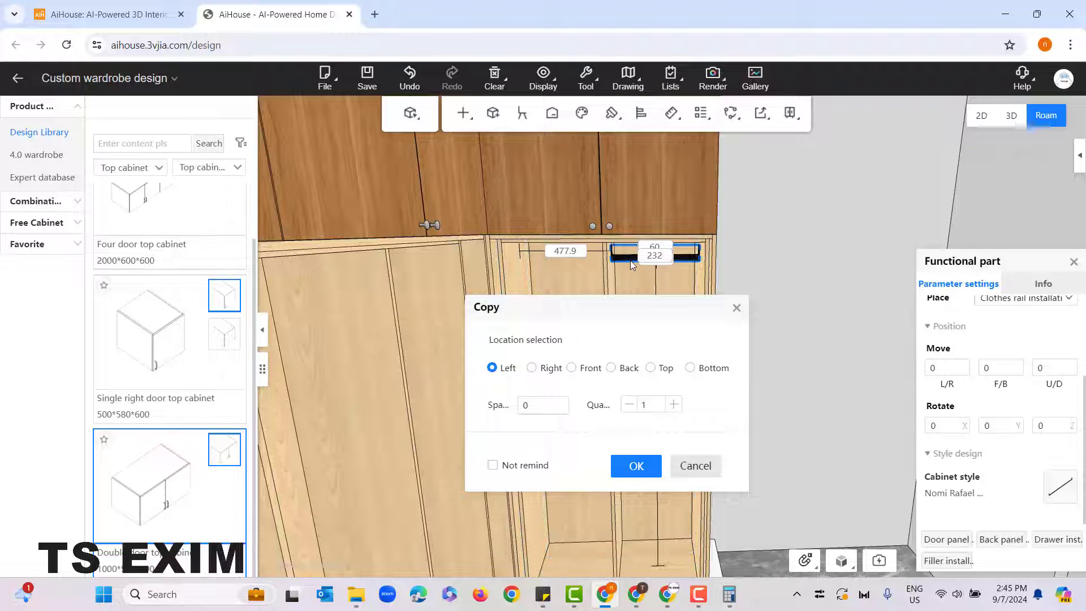
{"action": "scroll", "coordinate": [596, 263], "scroll_direction": "up", "scroll_amount": 3}
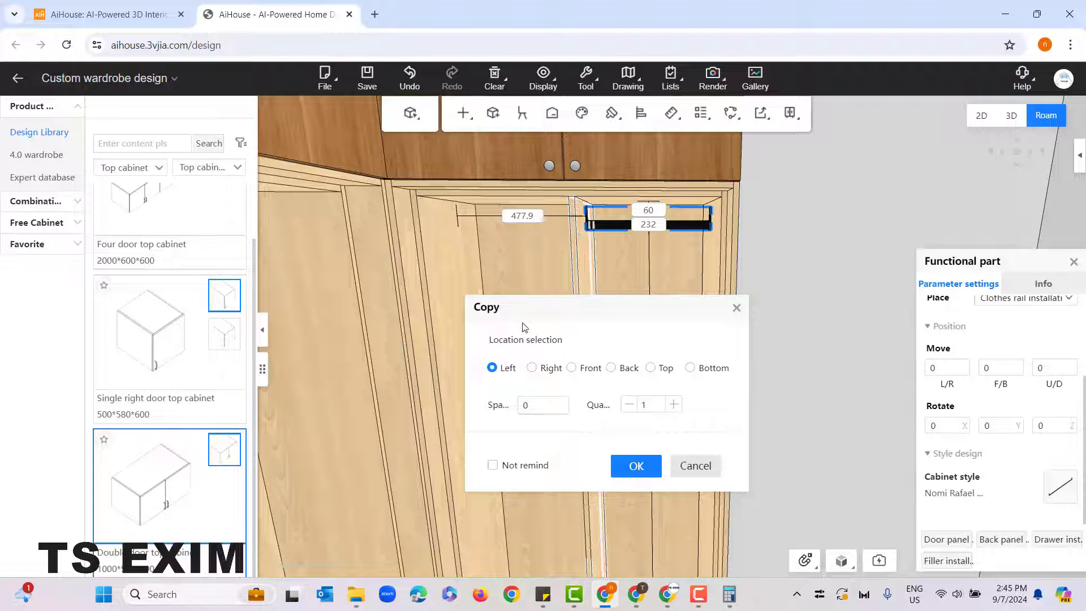
{"action": "left_click", "coordinate": [534, 404]}
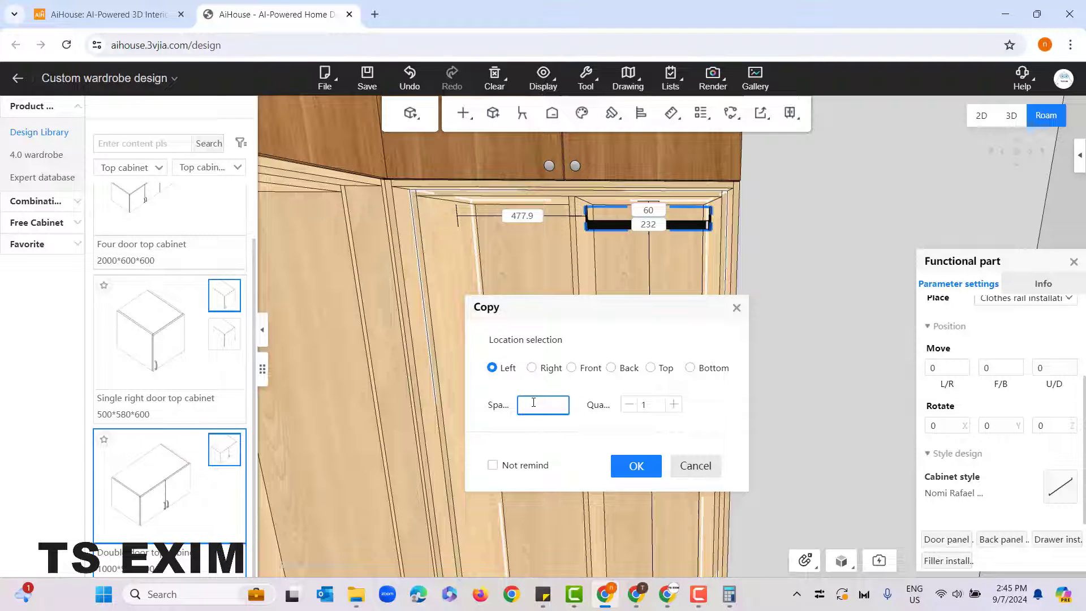
{"action": "type", "text": "18"}
{"action": "left_click", "coordinate": [633, 465]}
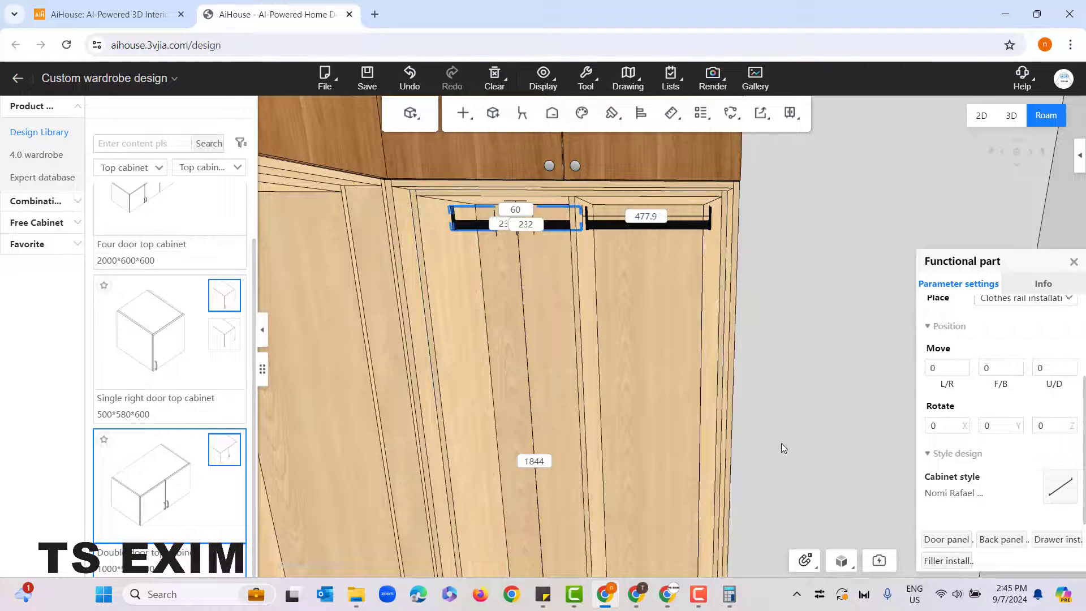
Step: Copy the wide unit cabinet's leftmost hanger rod to the right with a spacing of 18 and a quantity of 3
{"action": "scroll", "coordinate": [782, 323], "scroll_direction": "down", "scroll_amount": 4}
{"action": "left_click_drag", "start_coordinate": [782, 318], "coordinate": [611, 256]}
{"action": "right_click_drag", "start_coordinate": [620, 248], "coordinate": [462, 305]}
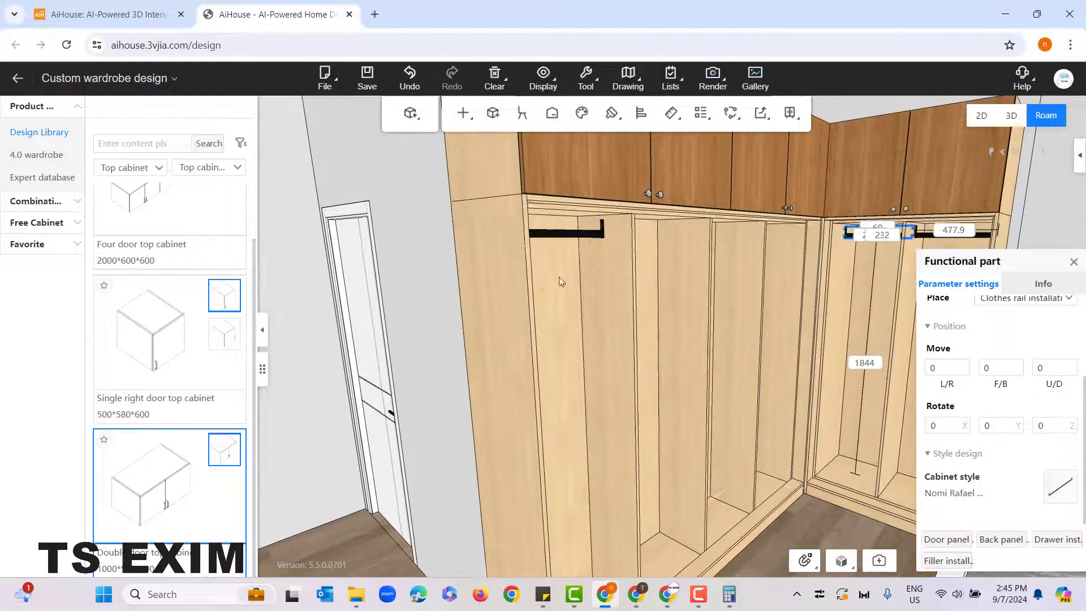
{"action": "left_click", "coordinate": [570, 234]}
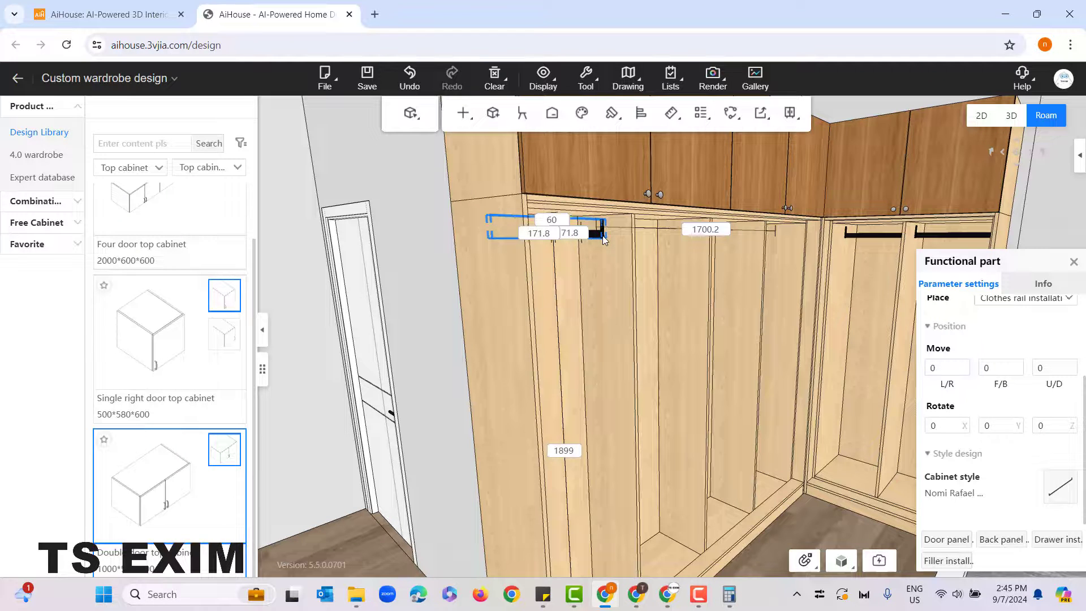
{"action": "key", "text": "ctrl+c"}
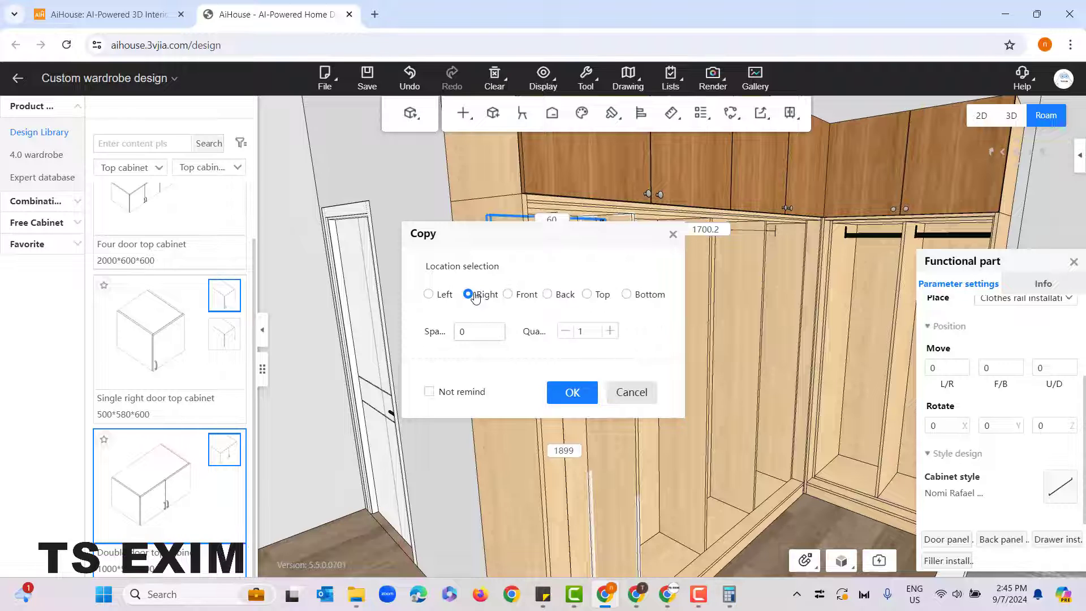
{"action": "left_click", "coordinate": [479, 332]}
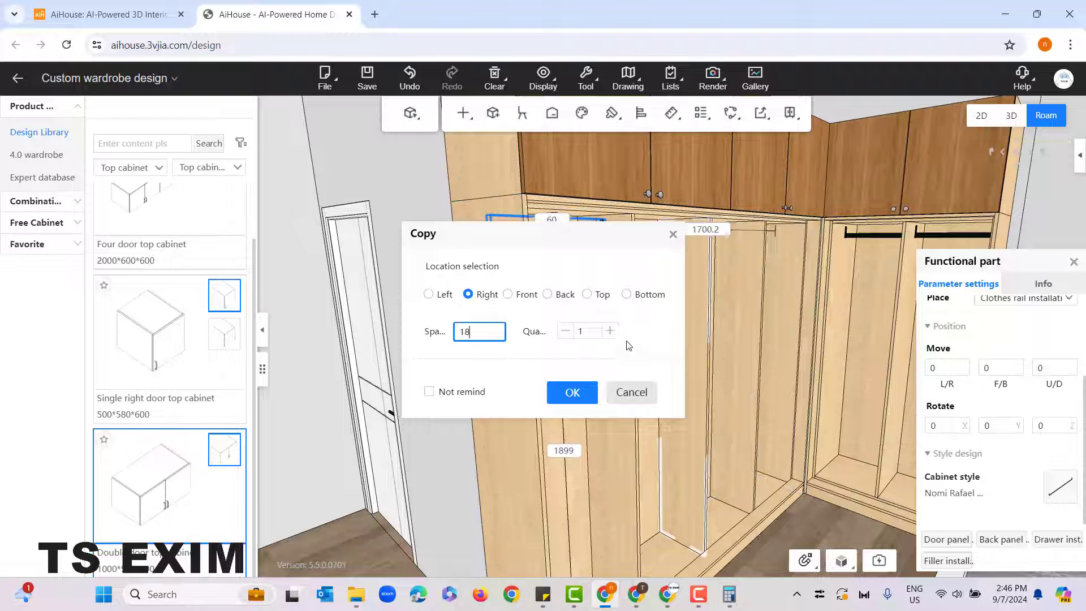
{"action": "left_click", "coordinate": [609, 331]}
{"action": "left_click", "coordinate": [610, 331]}
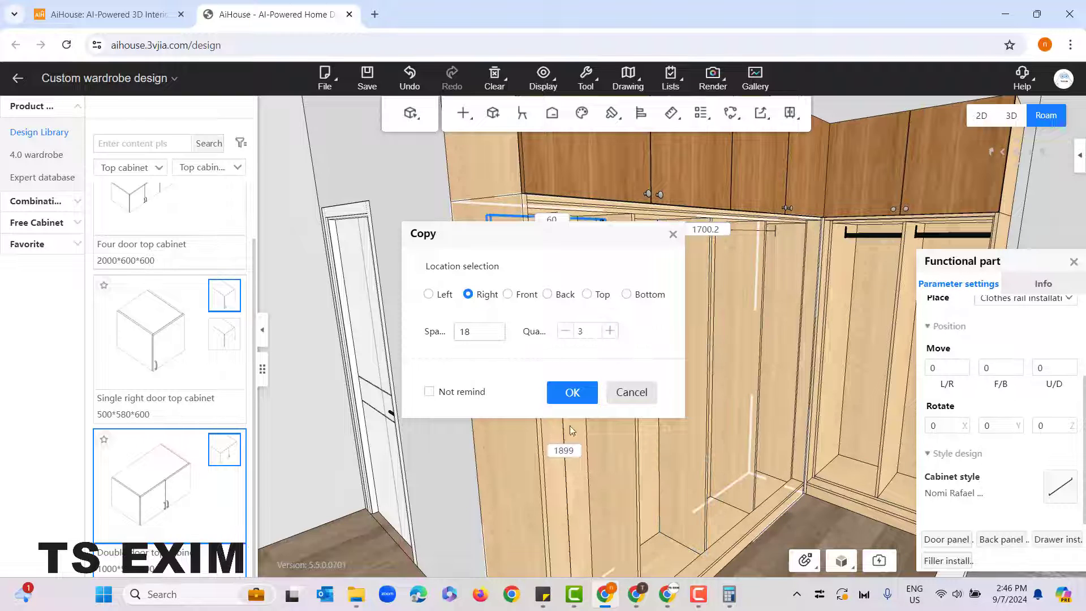
{"action": "key", "text": "Return"}
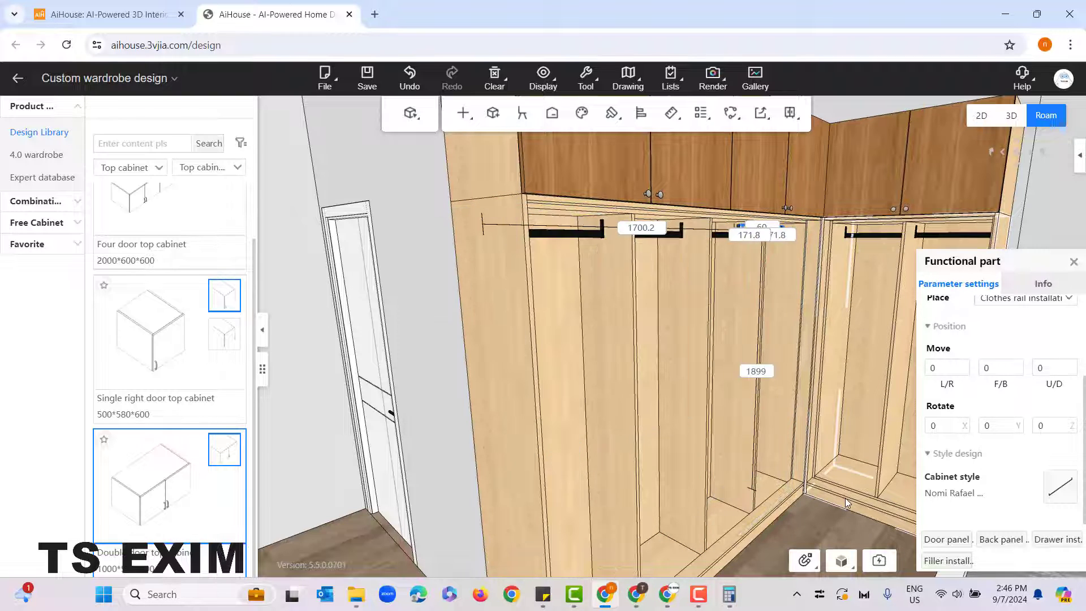
Step: Try a single copy of the wide top cabinet in the Top direction, spaced above the original
{"action": "mouse_move", "coordinate": [402, 303]}
{"action": "left_mouse_down"}
{"action": "mouse_move", "coordinate": [317, 363]}
{"action": "mouse_move", "coordinate": [470, 293]}
{"action": "mouse_move", "coordinate": [592, 285]}
{"action": "mouse_move", "coordinate": [556, 356]}
{"action": "left_mouse_up"}
{"action": "scroll", "coordinate": [555, 354], "scroll_direction": "down", "scroll_amount": 3}
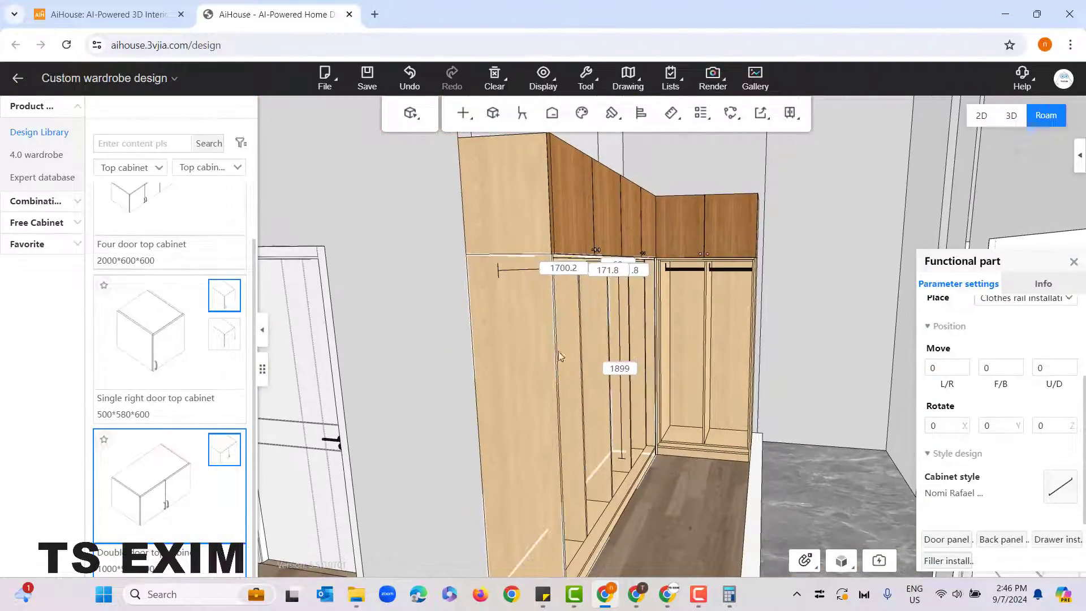
{"action": "scroll", "coordinate": [484, 368], "scroll_direction": "down", "scroll_amount": 3}
{"action": "left_click_drag", "start_coordinate": [482, 383], "coordinate": [486, 347]}
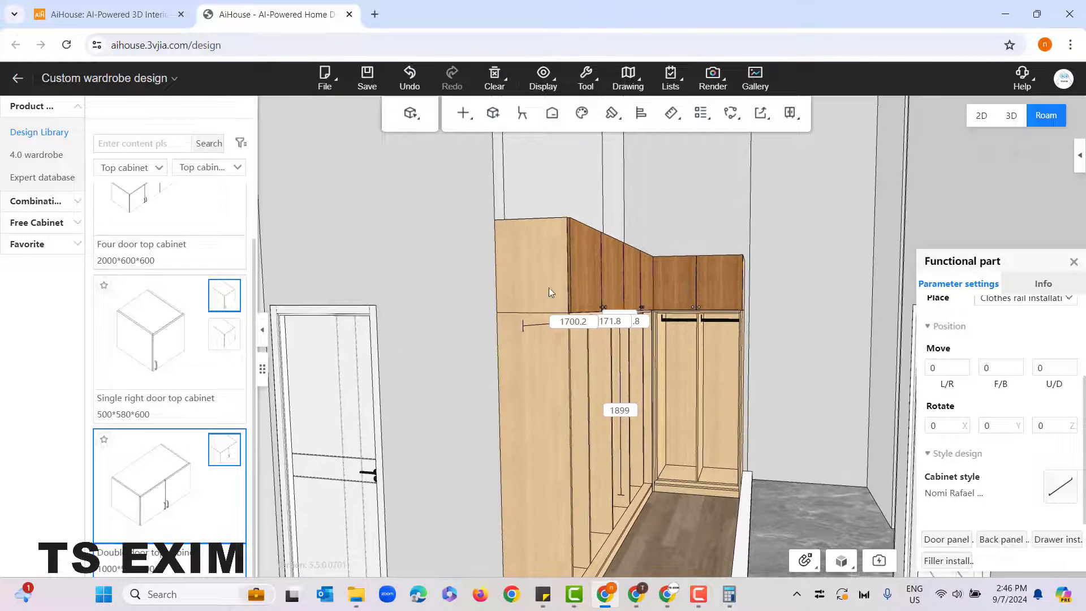
{"action": "left_click", "coordinate": [544, 244]}
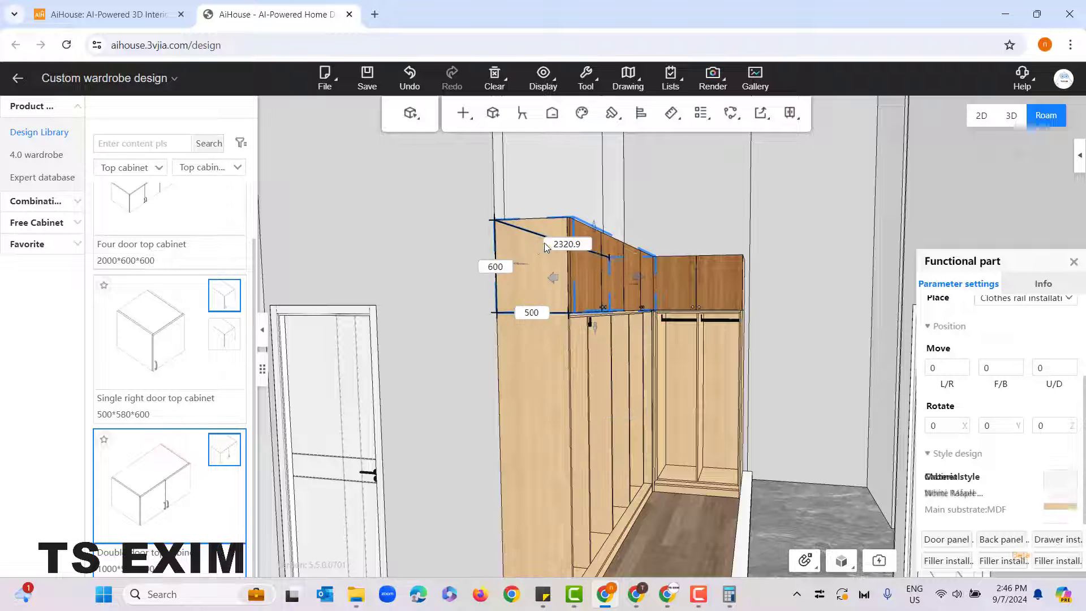
{"action": "left_click_drag", "start_coordinate": [671, 241], "coordinate": [690, 265]}
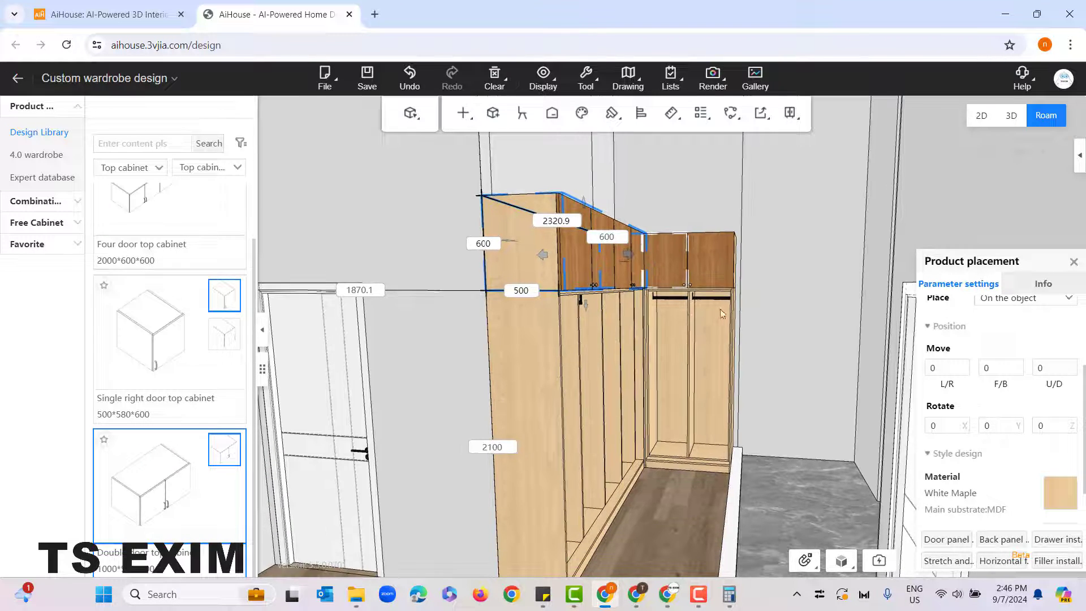
{"action": "right_click", "coordinate": [524, 244]}
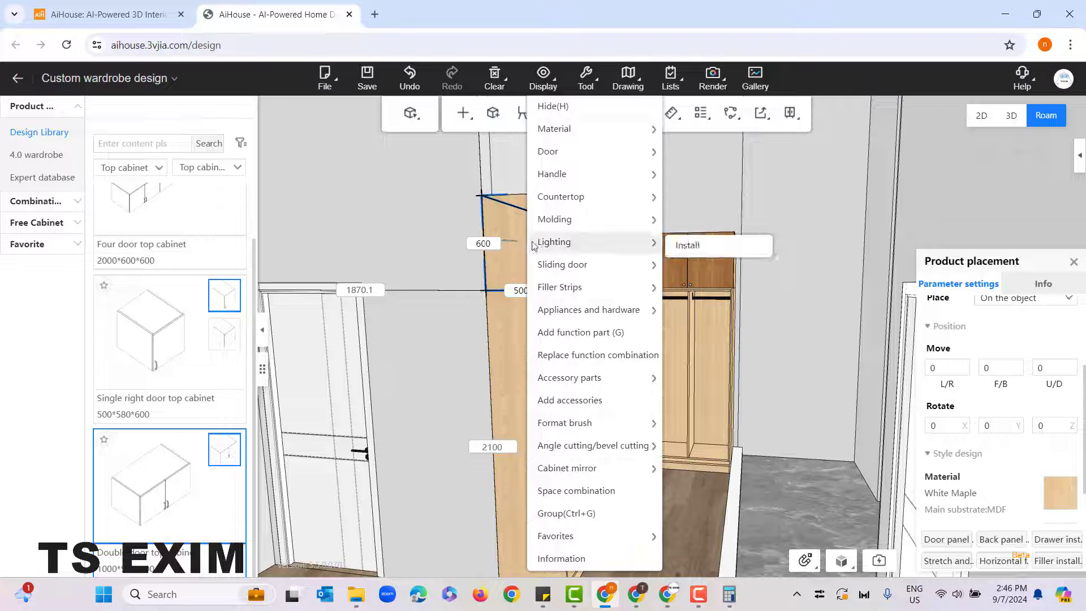
{"action": "left_click", "coordinate": [519, 247]}
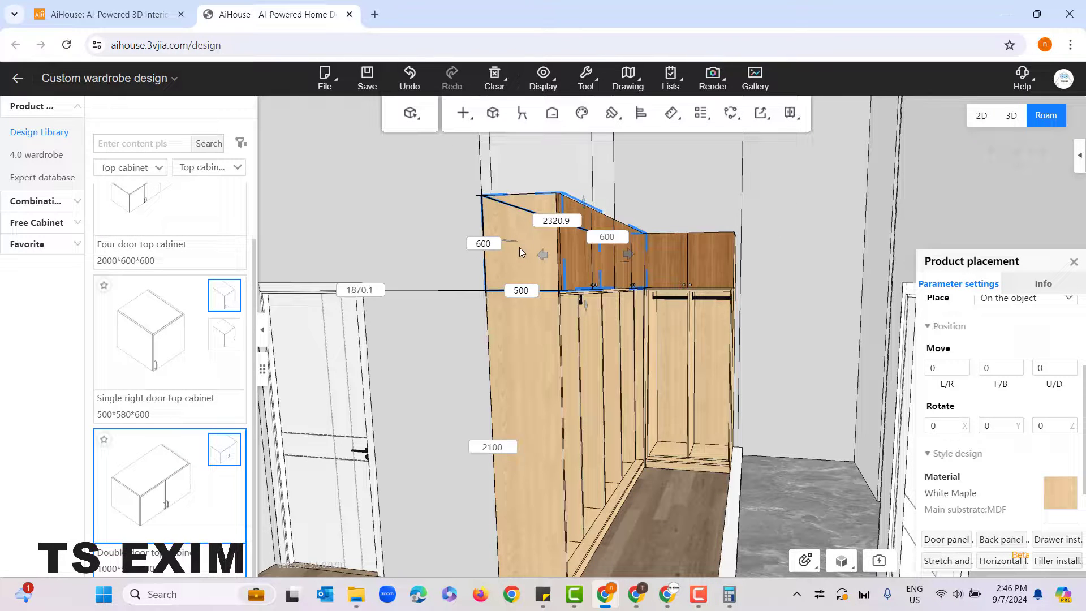
{"action": "key", "text": "ctrl+c"}
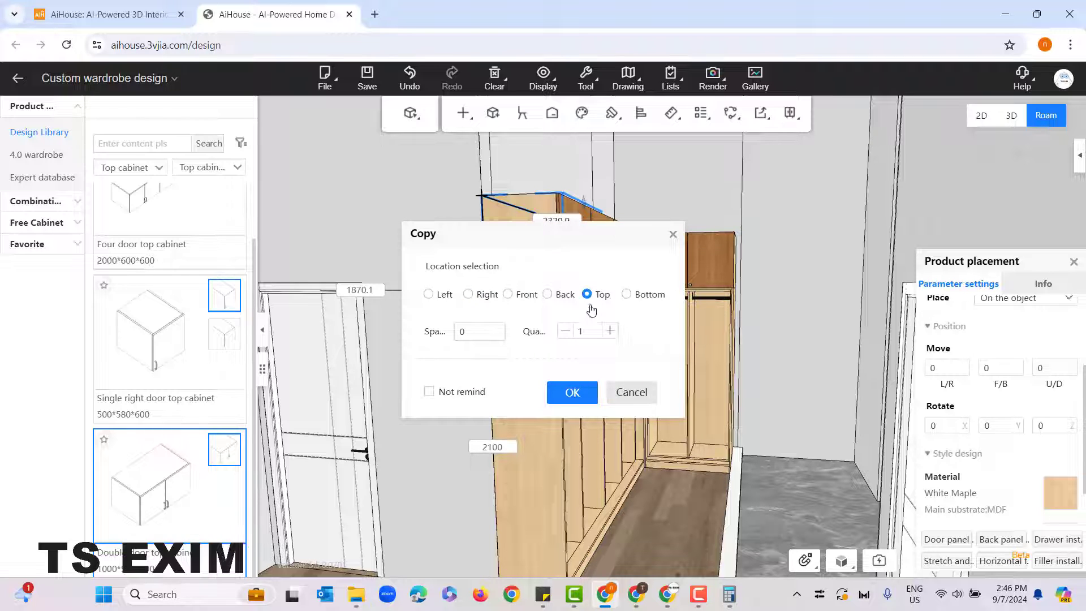
{"action": "left_click", "coordinate": [479, 332]}
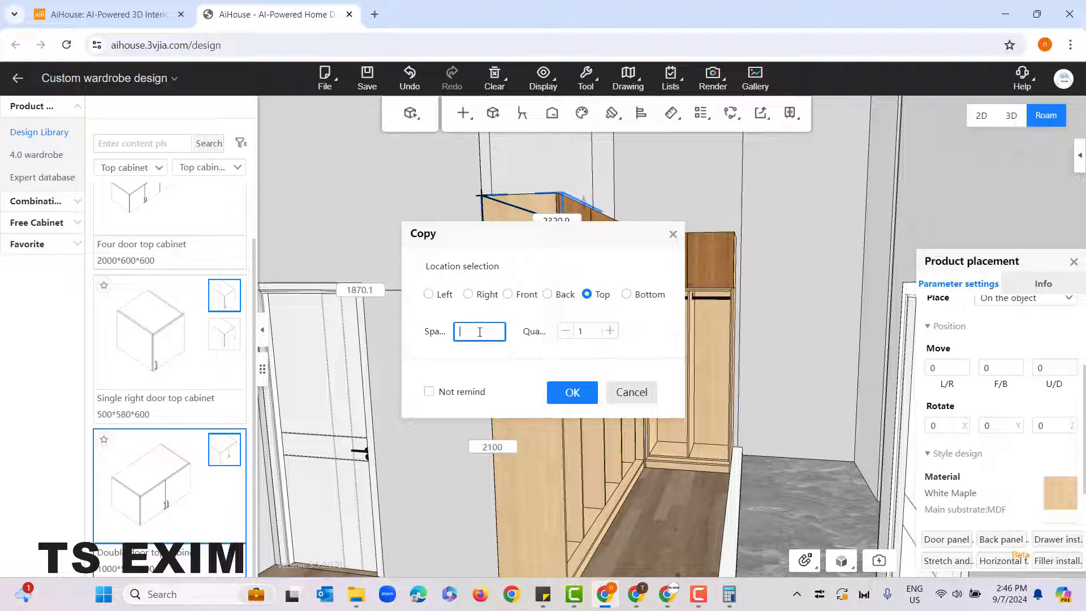
{"action": "left_click", "coordinate": [565, 393]}
{"action": "left_click_drag", "start_coordinate": [656, 534], "coordinate": [652, 459]}
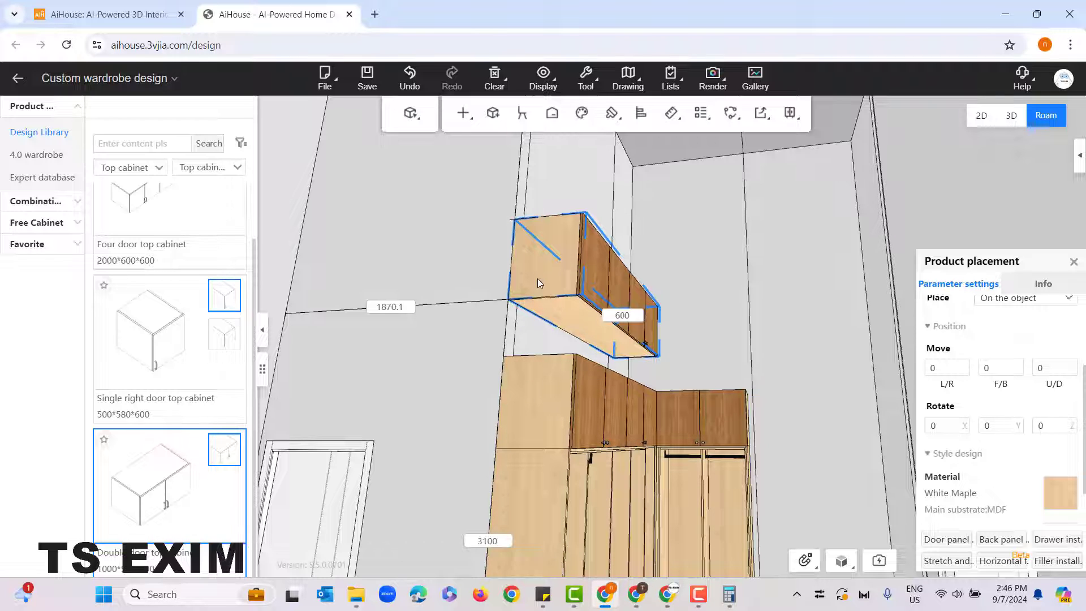
Step: Delete the extra top cabinet copy floating above the wardrobe and clear the selection
{"action": "key", "text": "Delete"}
{"action": "left_click_drag", "start_coordinate": [542, 277], "coordinate": [562, 350]}
{"action": "right_click", "coordinate": [562, 355]}
{"action": "left_click", "coordinate": [736, 273]}
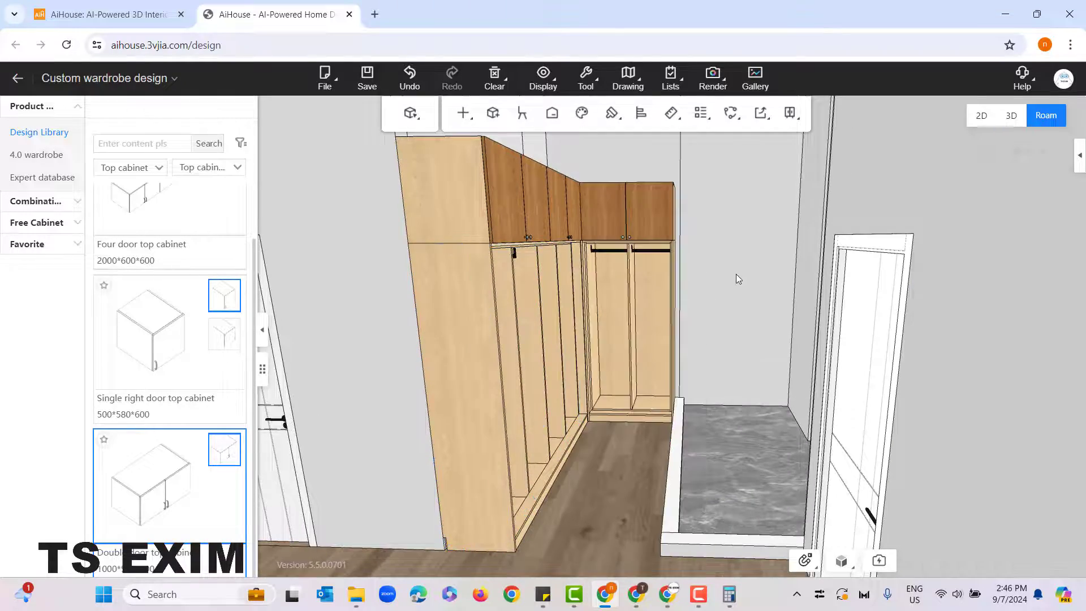
Step: Place the three-drawer "Concealed door is embedded" unit from the Overlay class drawers at the bottom of the narrow unit cabinet's left compartment
{"action": "left_click_drag", "start_coordinate": [735, 274], "coordinate": [824, 400]}
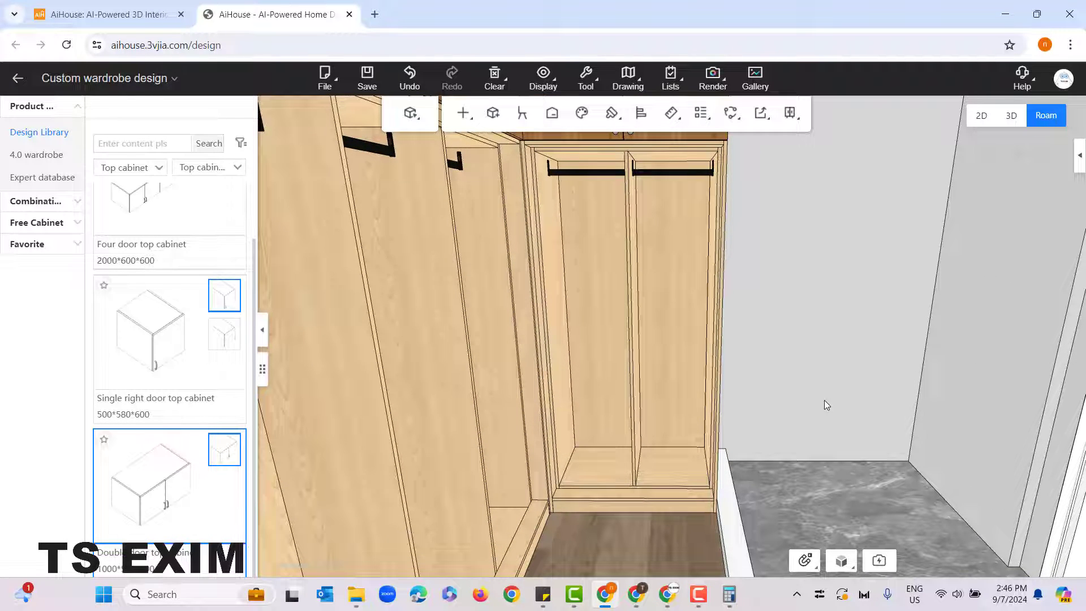
{"action": "right_click", "coordinate": [593, 235]}
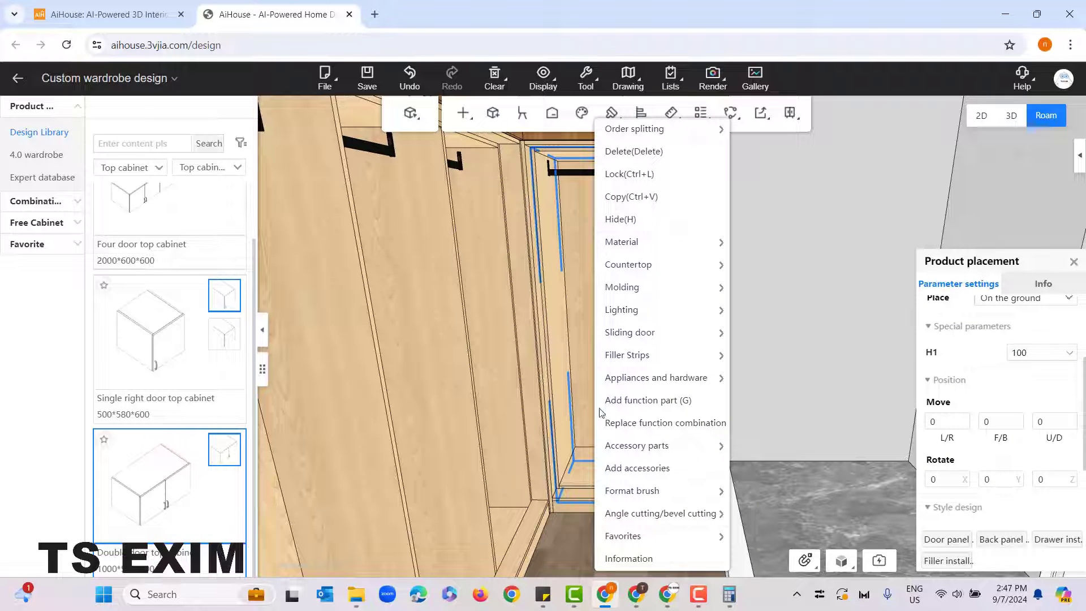
{"action": "left_click", "coordinate": [655, 407]}
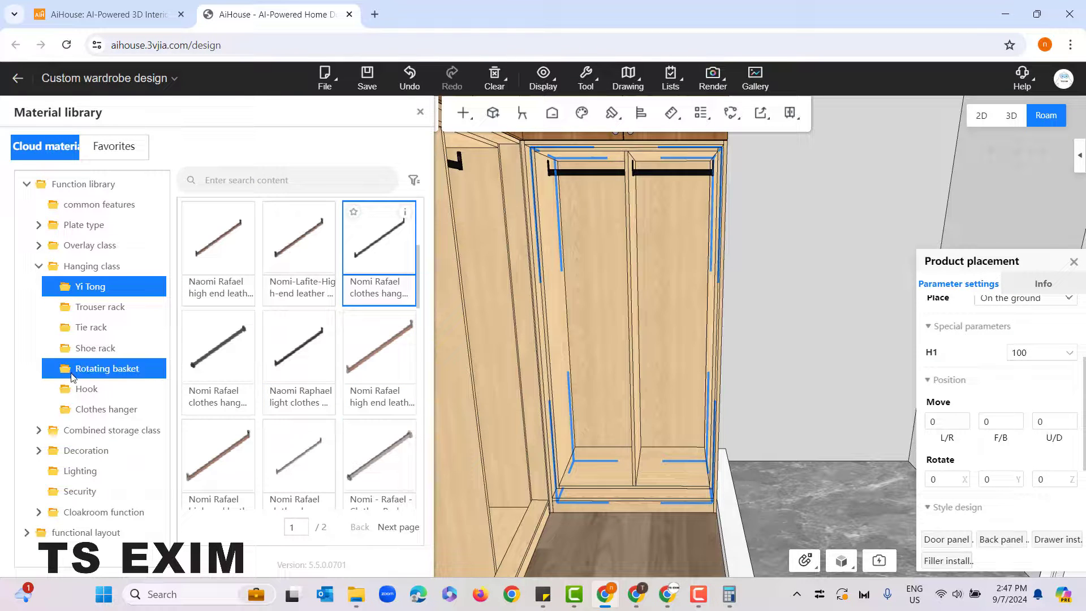
{"action": "left_click", "coordinate": [74, 249]}
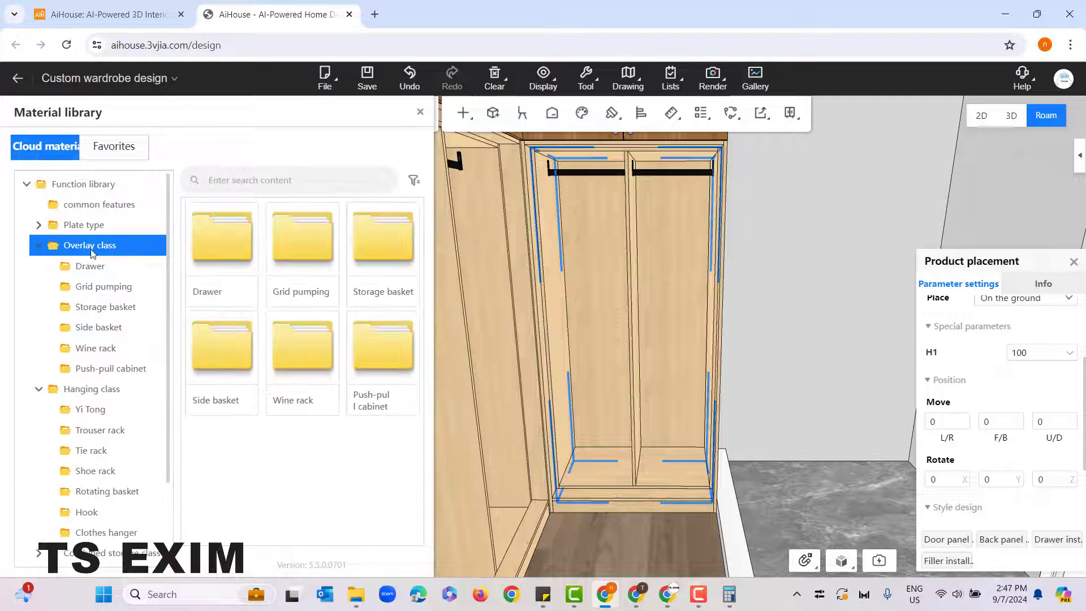
{"action": "left_click", "coordinate": [109, 272]}
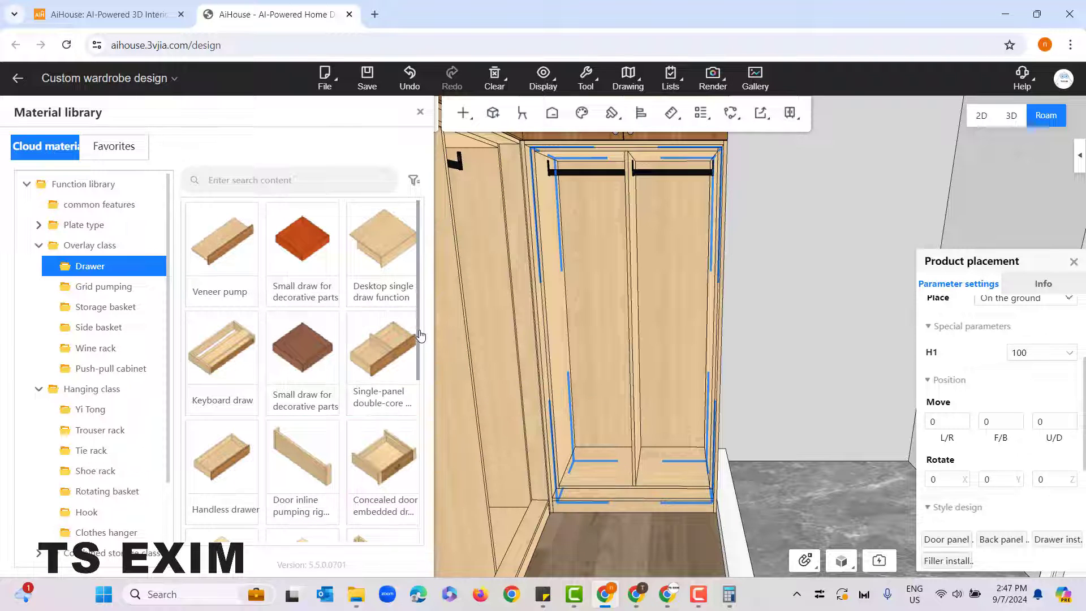
{"action": "scroll", "coordinate": [411, 474], "scroll_direction": "down", "scroll_amount": 5}
{"action": "scroll", "coordinate": [410, 481], "scroll_direction": "down", "scroll_amount": 1}
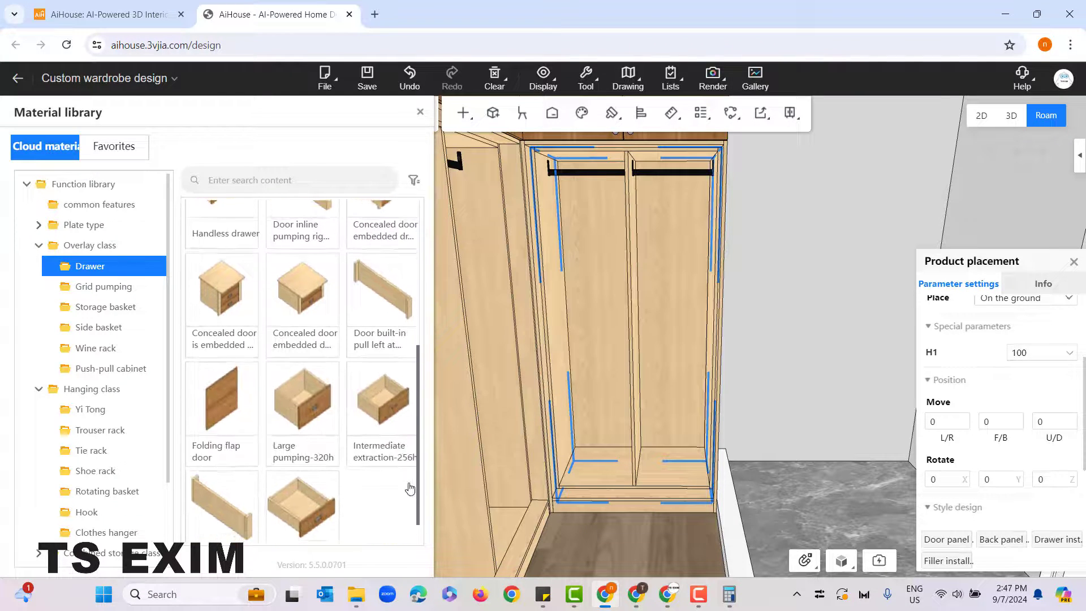
{"action": "mouse_move", "coordinate": [248, 250]}
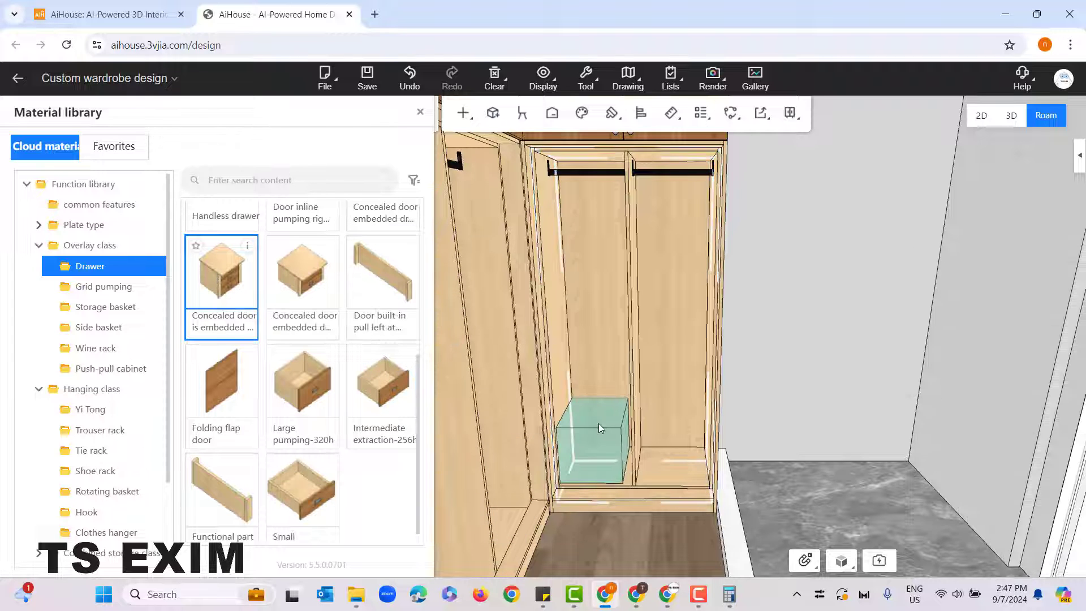
{"action": "left_click", "coordinate": [607, 425]}
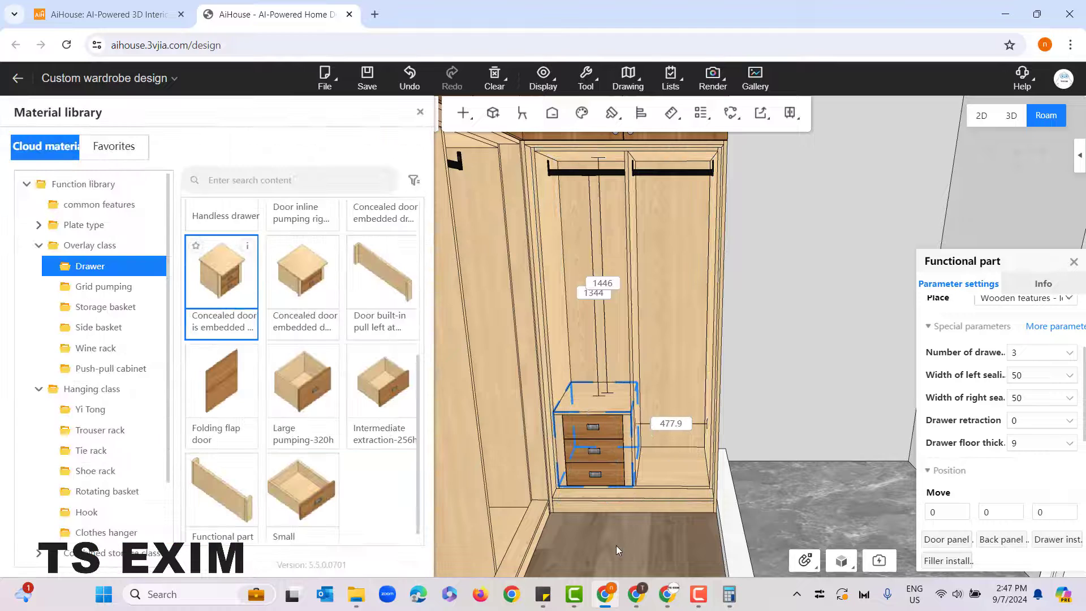
Step: Place an "Intermediate extraction-256h" drawer at the bottom of the narrow unit cabinet's right compartment
{"action": "scroll", "coordinate": [609, 486], "scroll_direction": "down", "scroll_amount": 2}
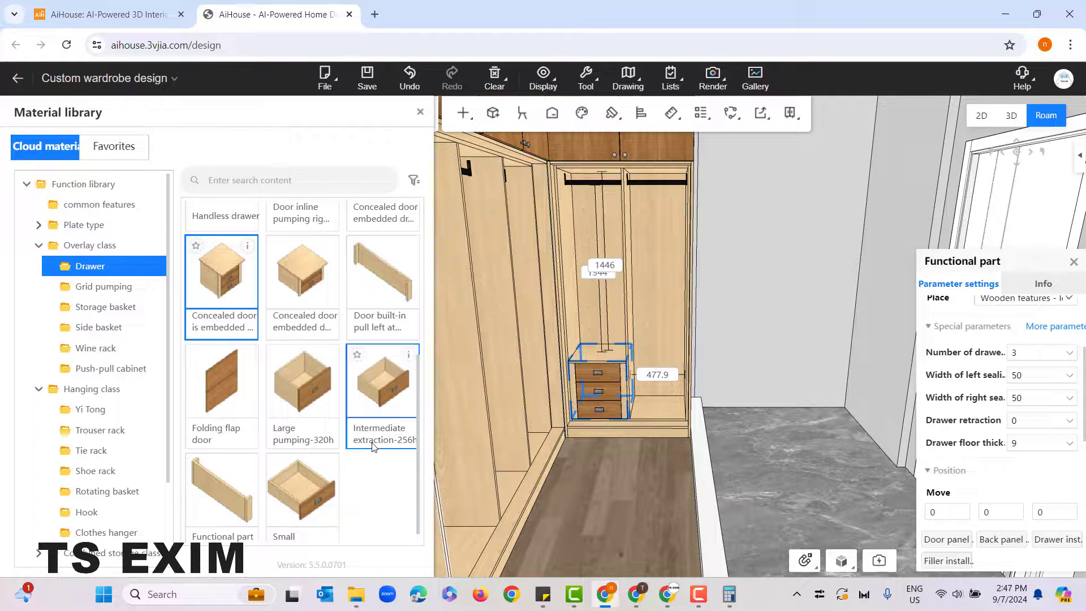
{"action": "scroll", "coordinate": [632, 497], "scroll_direction": "up", "scroll_amount": 3}
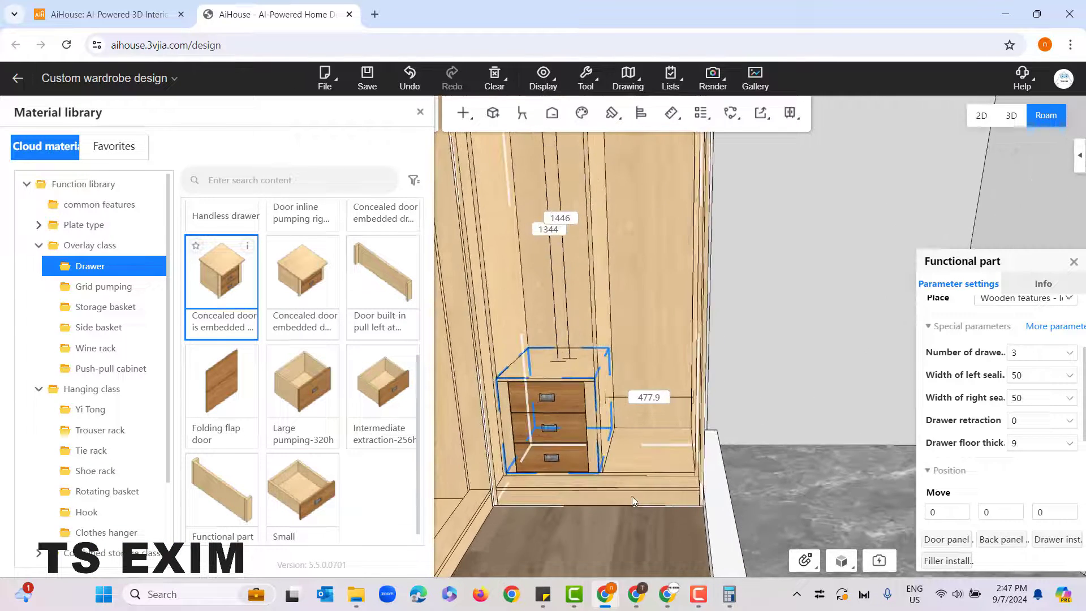
{"action": "left_click_drag", "start_coordinate": [559, 507], "coordinate": [568, 520]}
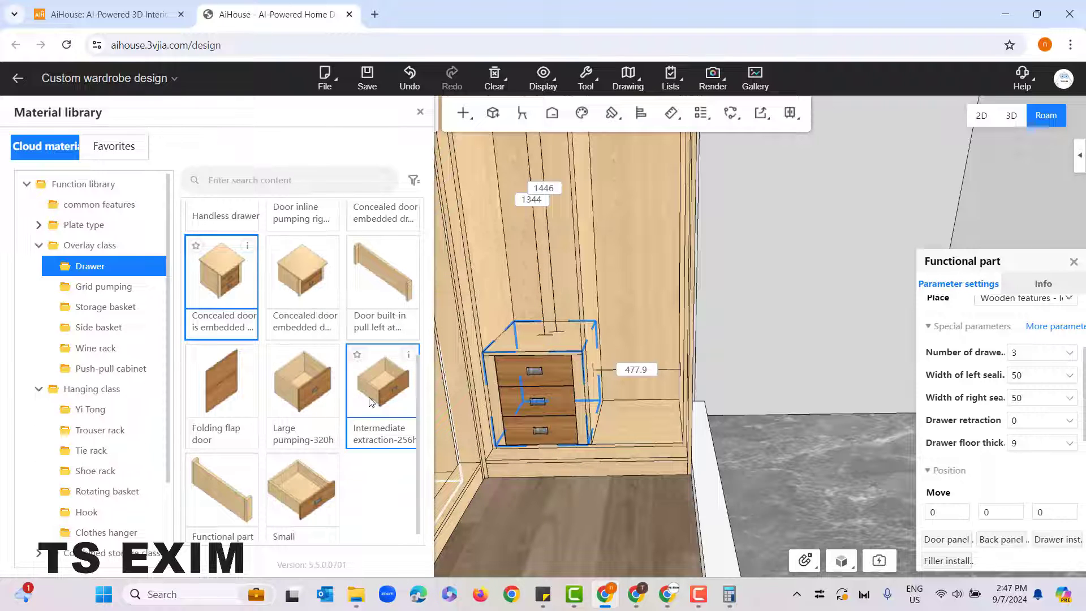
{"action": "left_click", "coordinate": [579, 416]}
{"action": "left_click", "coordinate": [634, 417]}
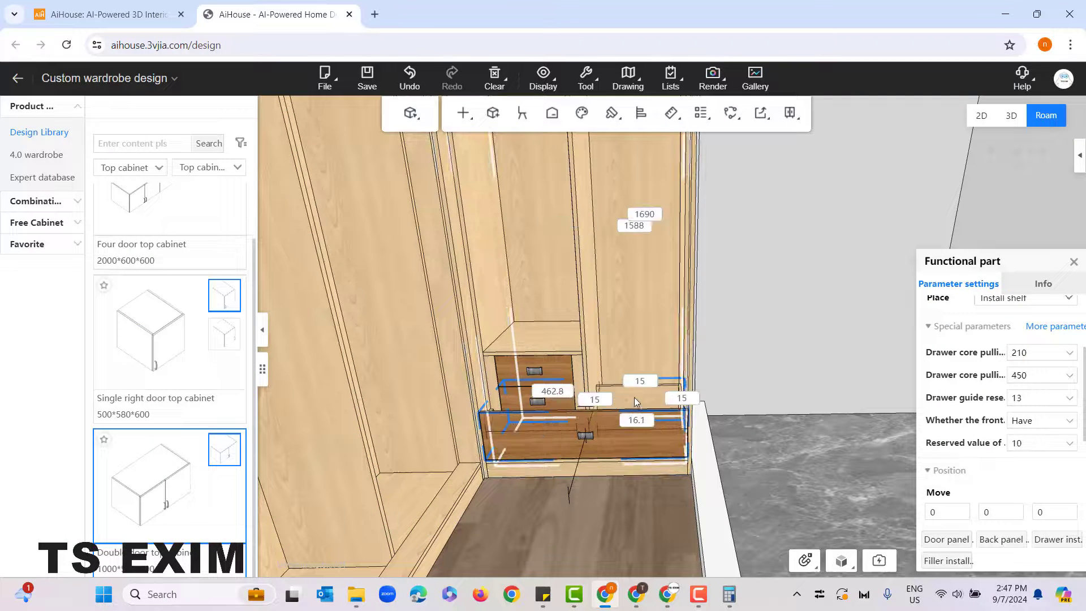
{"action": "left_click", "coordinate": [633, 397]}
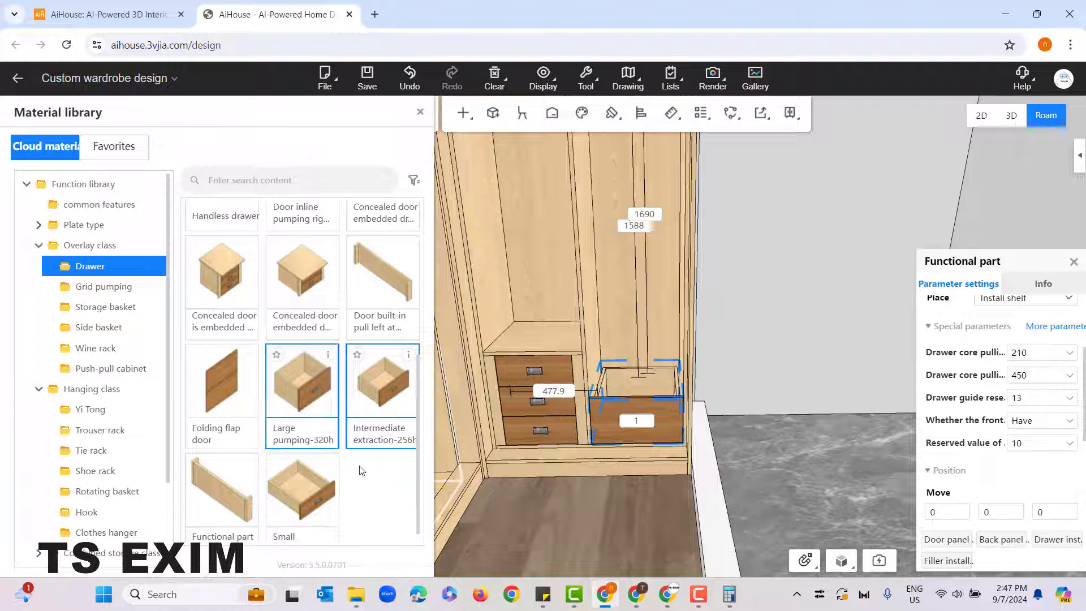
Step: Place a "Small" drawer above the existing drawer in the narrow unit cabinet's right compartment
{"action": "left_click", "coordinate": [301, 483]}
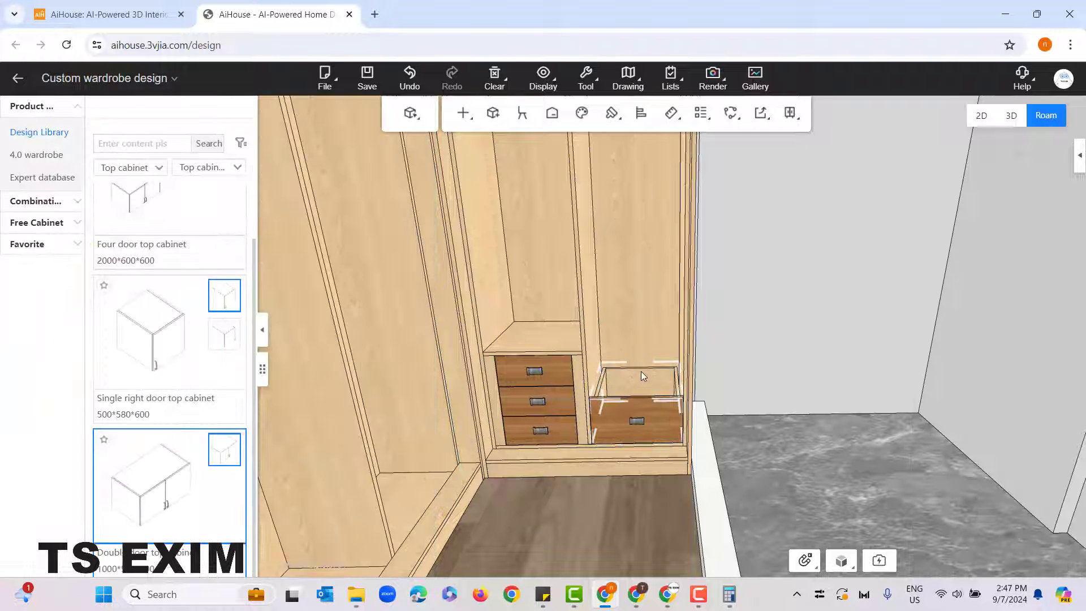
{"action": "left_click", "coordinate": [640, 371]}
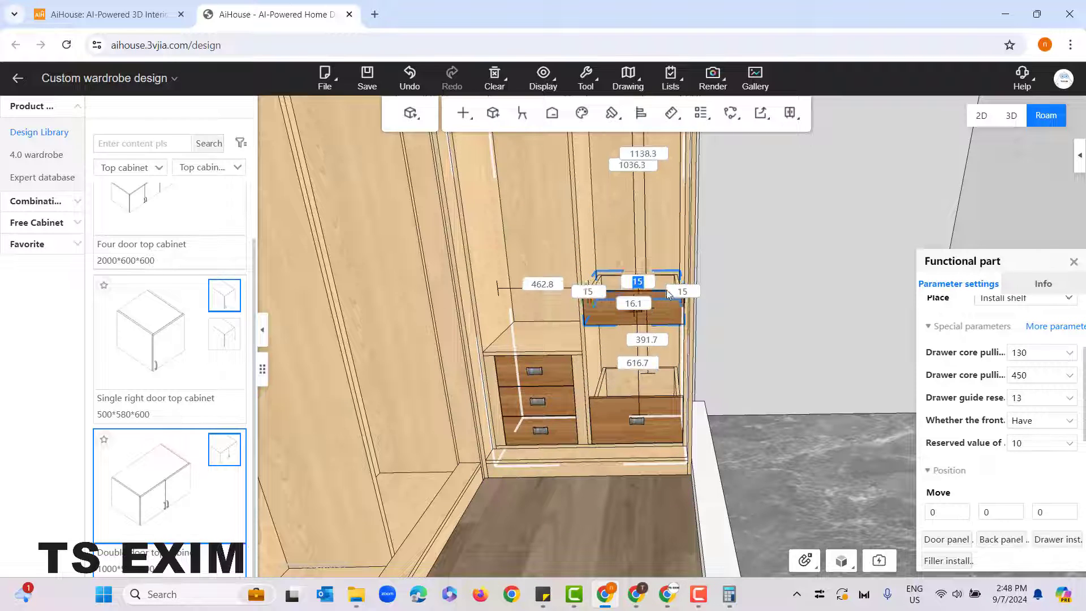
{"action": "left_click", "coordinate": [665, 301]}
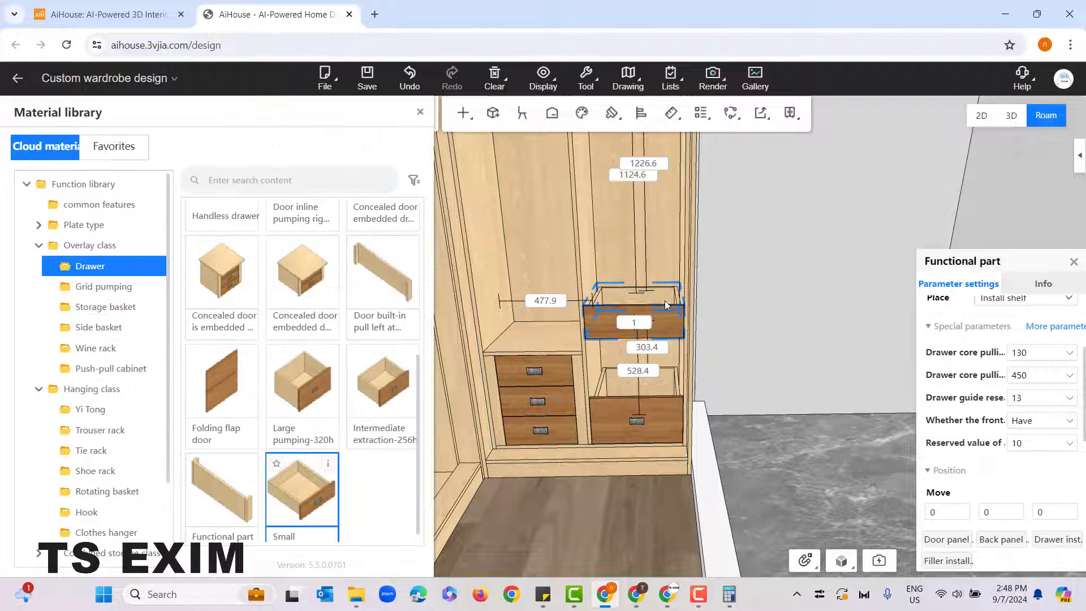
Step: Set the gap between the small drawer and the drawer below it to 0, and clear the selection
{"action": "scroll", "coordinate": [643, 452], "scroll_direction": "up", "scroll_amount": 5}
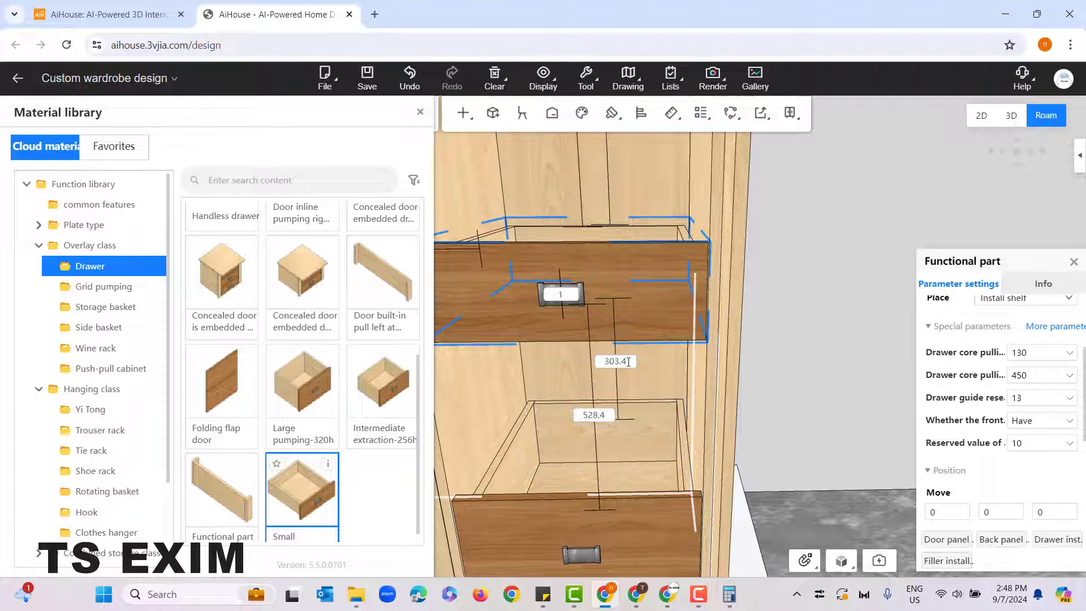
{"action": "left_click", "coordinate": [604, 362]}
{"action": "type", "text": "0"}
{"action": "key", "text": "Return"}
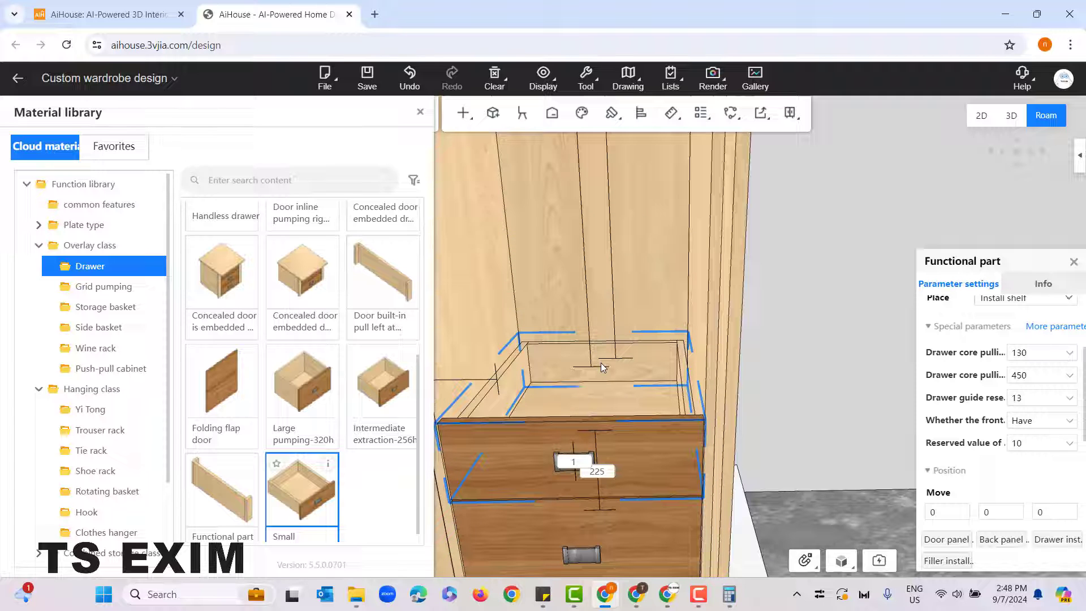
{"action": "scroll", "coordinate": [600, 373], "scroll_direction": "down", "scroll_amount": 4}
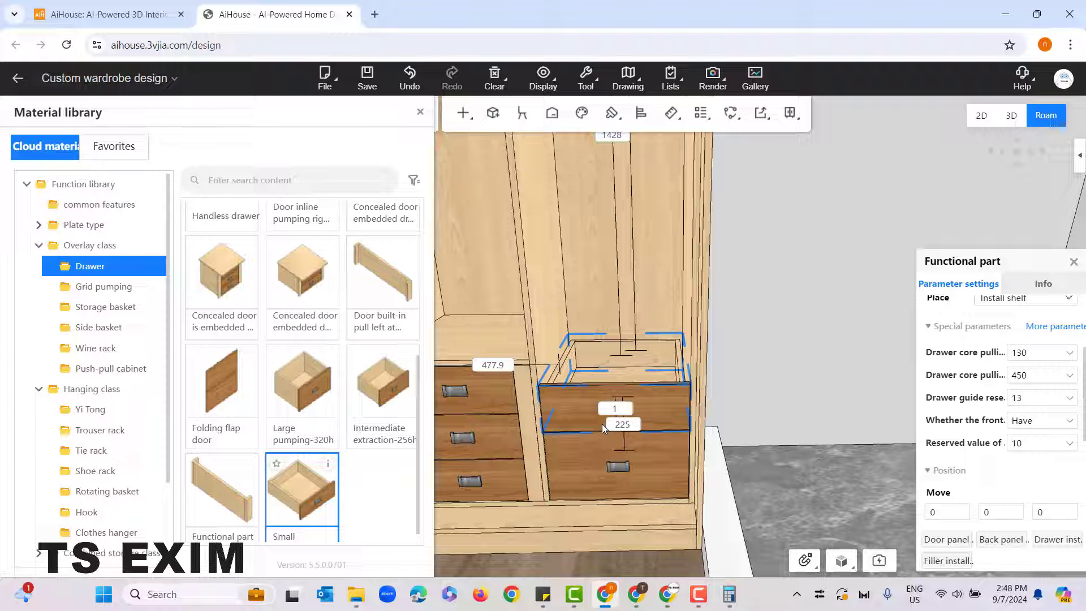
{"action": "left_click", "coordinate": [717, 491]}
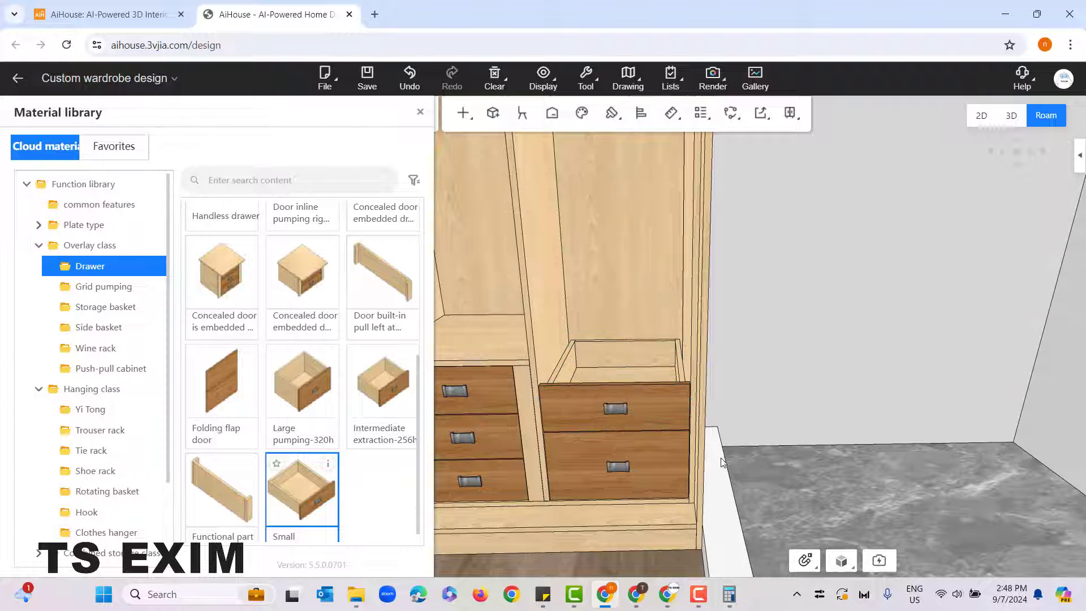
Step: Place an 18mm "Layer panel" from the standard function parts on top of the narrow unit cabinet's right-compartment drawers
{"action": "scroll", "coordinate": [721, 461], "scroll_direction": "up", "scroll_amount": 3}
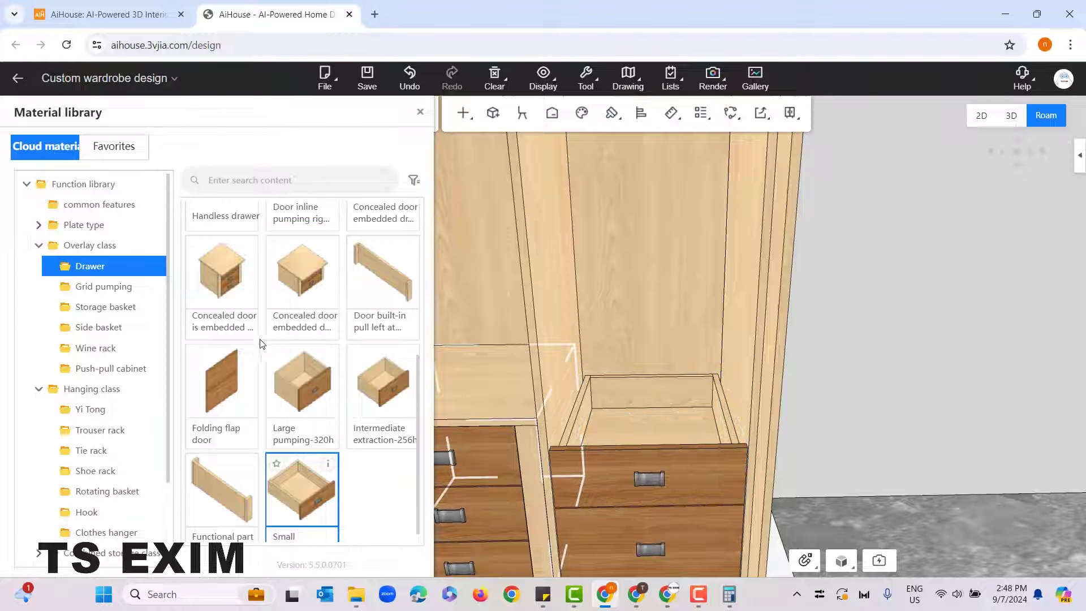
{"action": "left_click", "coordinate": [79, 227]}
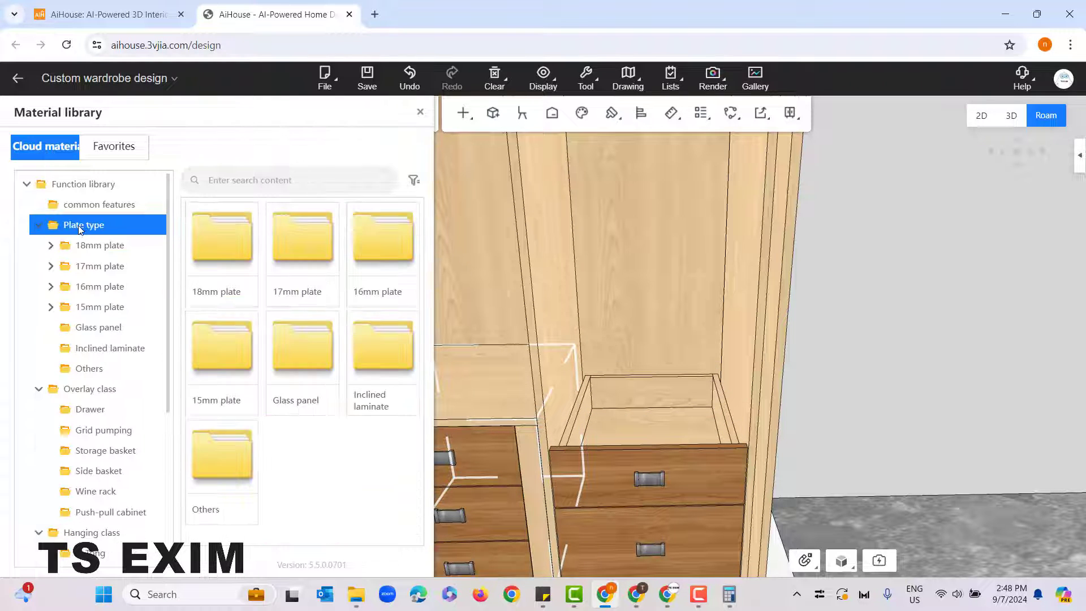
{"action": "left_click", "coordinate": [99, 246]}
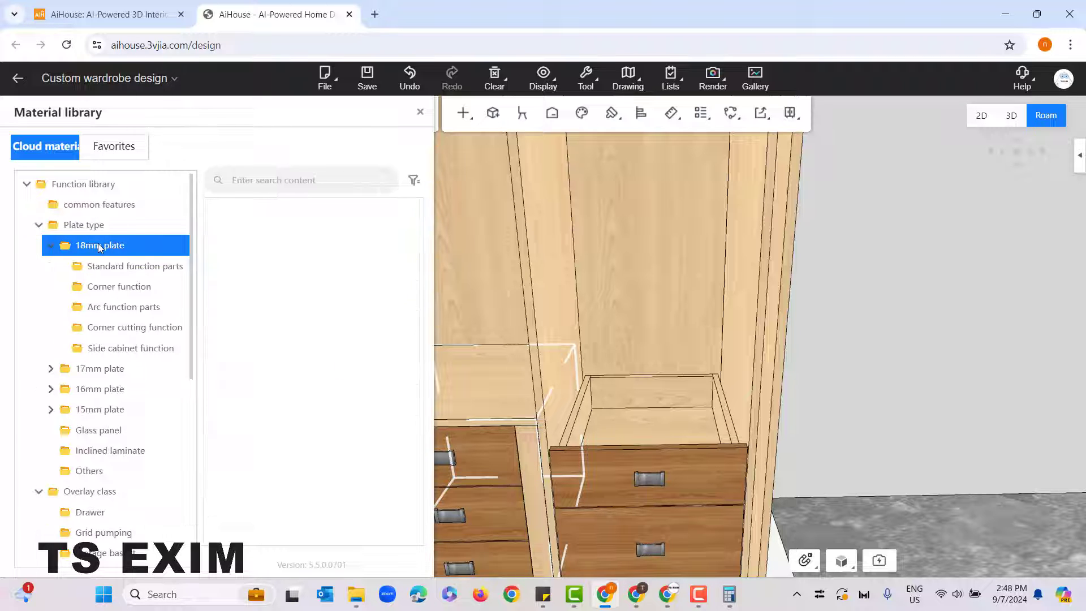
{"action": "left_click", "coordinate": [133, 268]}
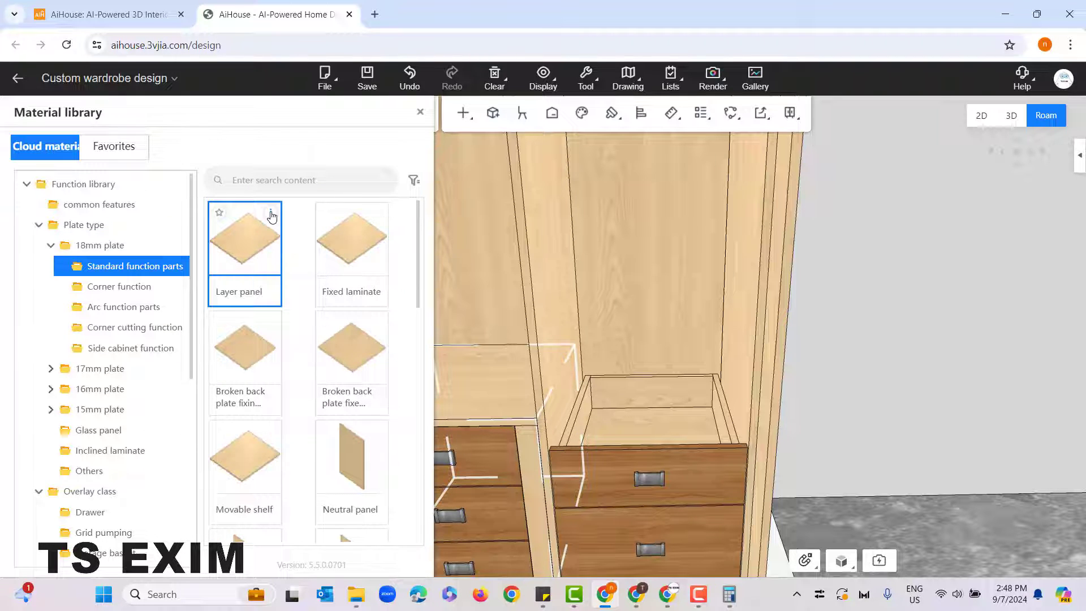
{"action": "mouse_move", "coordinate": [271, 215]}
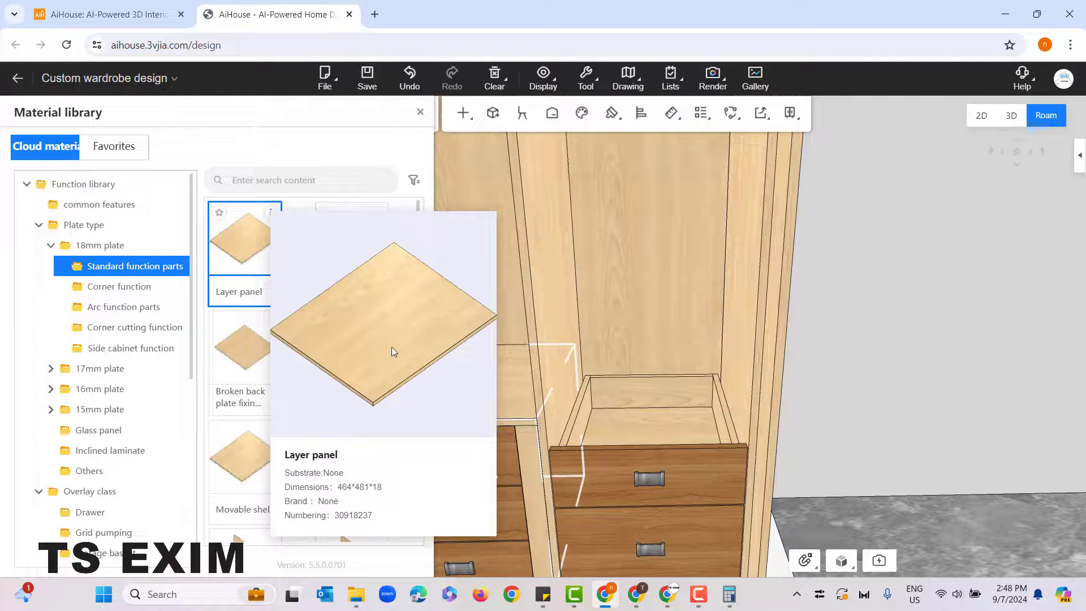
{"action": "left_click_drag", "start_coordinate": [237, 244], "coordinate": [660, 351]}
{"action": "left_click", "coordinate": [670, 379]}
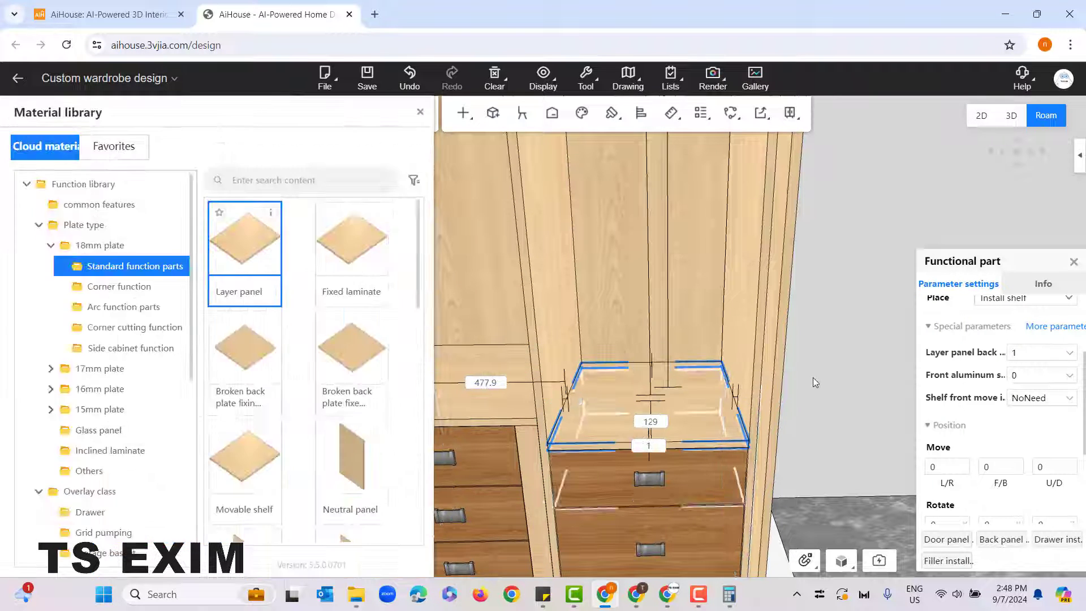
{"action": "right_click_drag", "start_coordinate": [819, 391], "coordinate": [826, 296]}
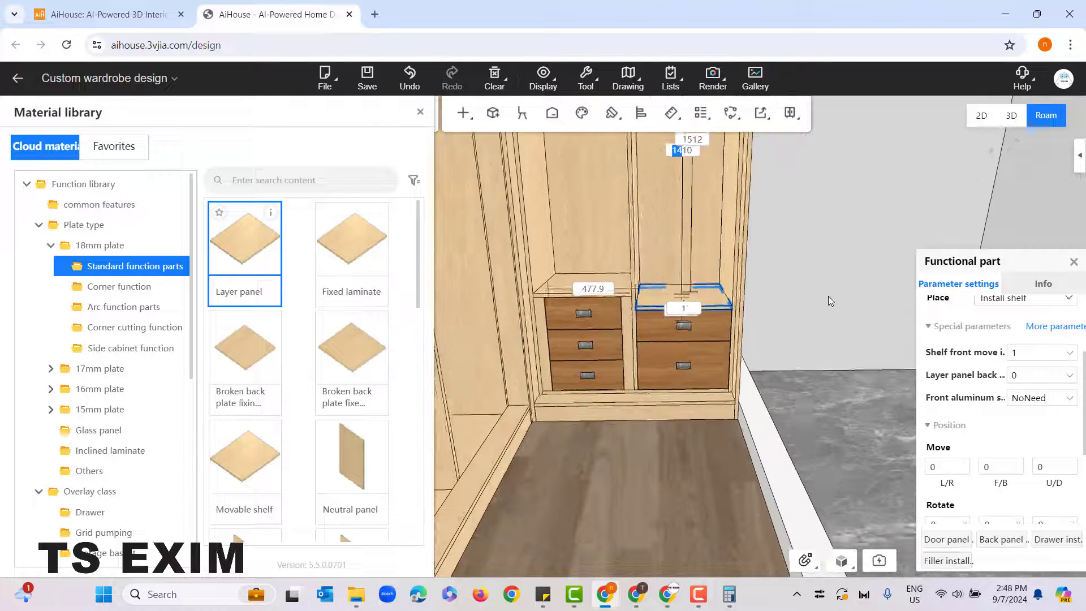
{"action": "left_click", "coordinate": [826, 296]}
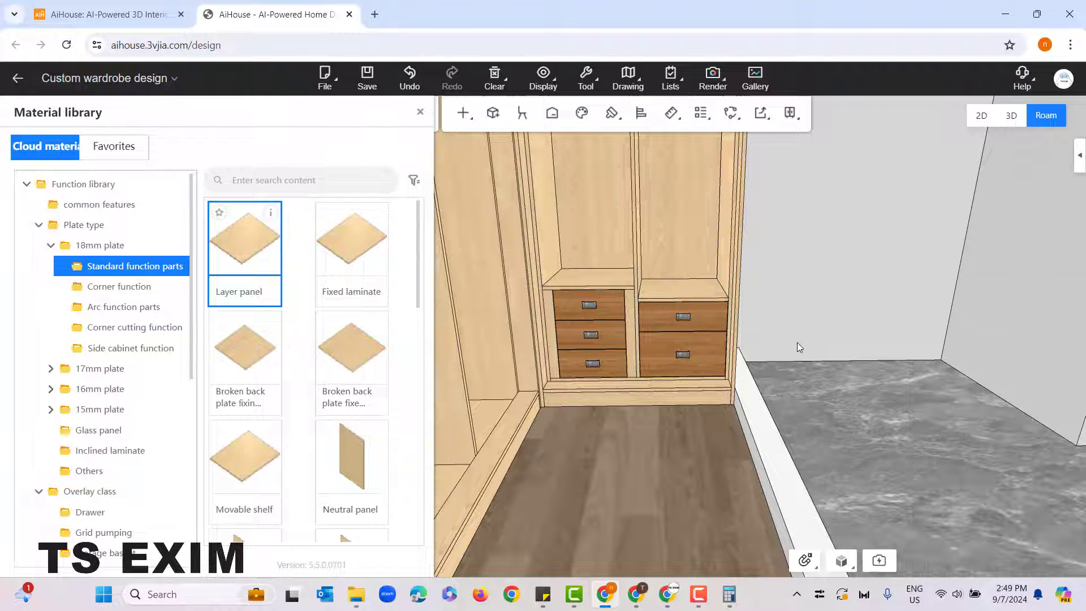
Step: Place the single "Concealed door embedded" drawer at mid-height in the third compartment of the wide unit cabinet
{"action": "left_click_drag", "start_coordinate": [727, 443], "coordinate": [619, 456]}
{"action": "right_click_drag", "start_coordinate": [619, 457], "coordinate": [633, 444]}
{"action": "right_click_drag", "start_coordinate": [696, 429], "coordinate": [670, 528]}
{"action": "left_click_drag", "start_coordinate": [671, 528], "coordinate": [633, 540]}
{"action": "right_click_drag", "start_coordinate": [633, 541], "coordinate": [676, 480]}
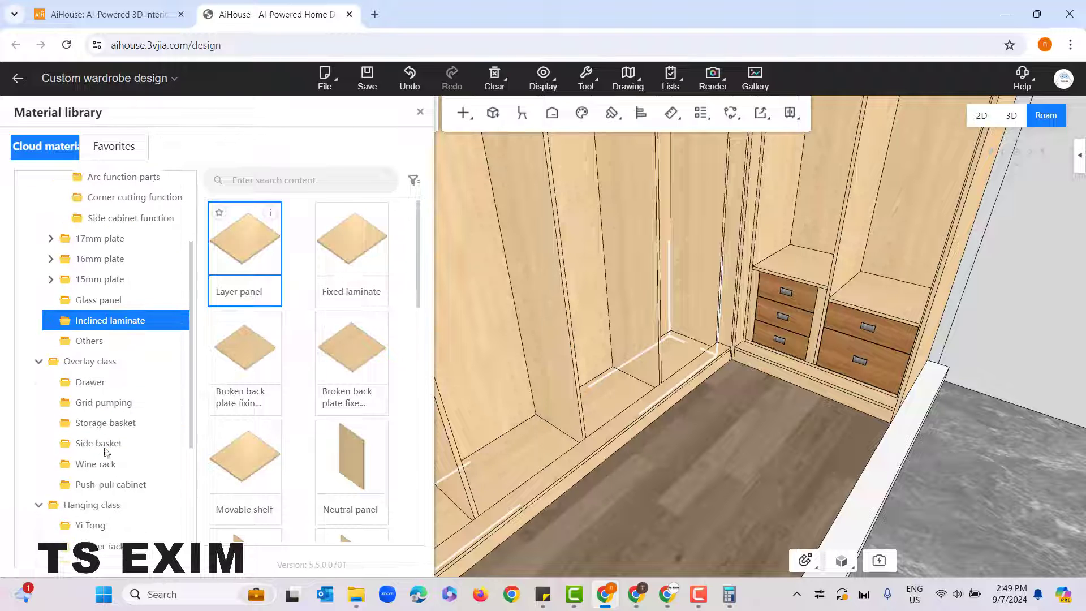
{"action": "scroll", "coordinate": [106, 445], "scroll_direction": "down", "scroll_amount": 3}
{"action": "left_click", "coordinate": [103, 382]}
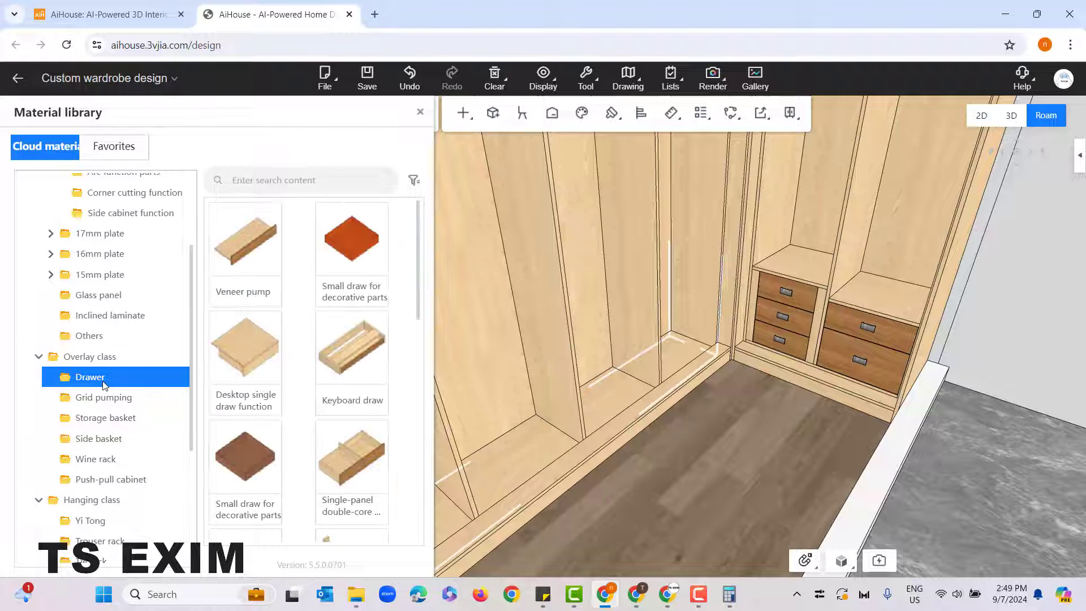
{"action": "scroll", "coordinate": [358, 429], "scroll_direction": "down", "scroll_amount": 4}
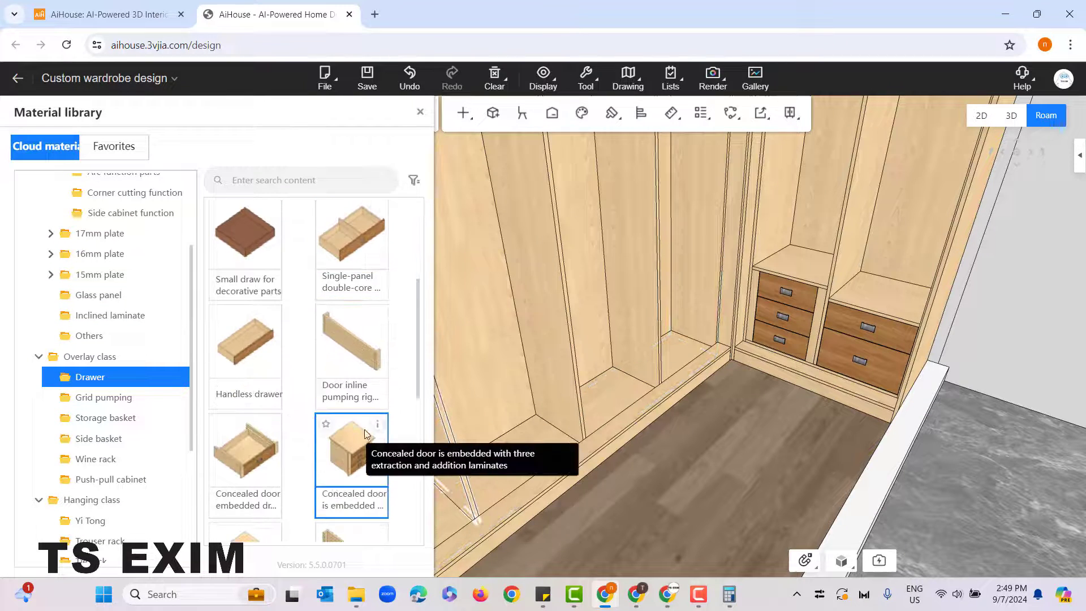
{"action": "left_click_drag", "start_coordinate": [611, 512], "coordinate": [583, 491]}
{"action": "left_click", "coordinate": [255, 452]}
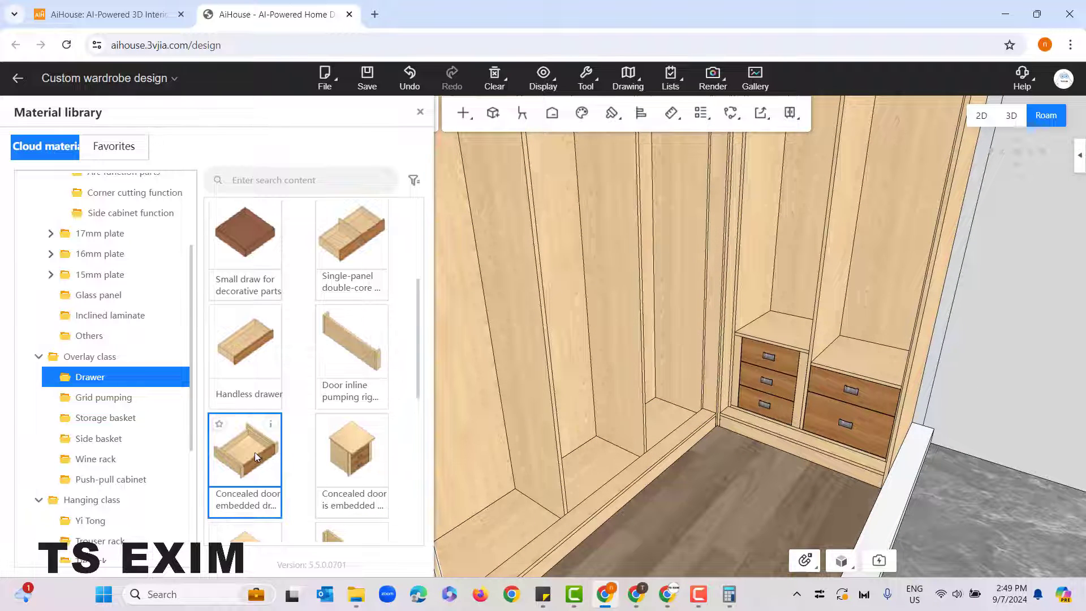
{"action": "left_click", "coordinate": [602, 365]}
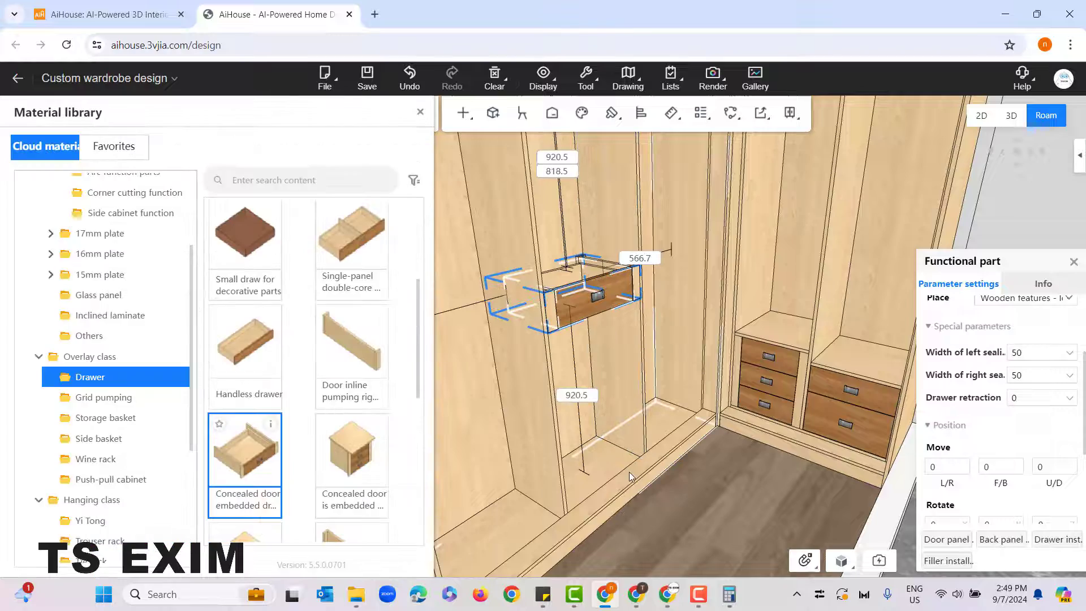
Step: Place "Concealed door is embedded with three extraction and addition laminates" at the bottom of the wide unit cabinet's rightmost compartment
{"action": "mouse_move", "coordinate": [687, 530]}
{"action": "left_mouse_down"}
{"action": "mouse_move", "coordinate": [651, 532]}
{"action": "mouse_move", "coordinate": [691, 525]}
{"action": "mouse_move", "coordinate": [662, 534]}
{"action": "mouse_move", "coordinate": [675, 548]}
{"action": "mouse_move", "coordinate": [684, 535]}
{"action": "mouse_move", "coordinate": [667, 535]}
{"action": "left_mouse_up"}
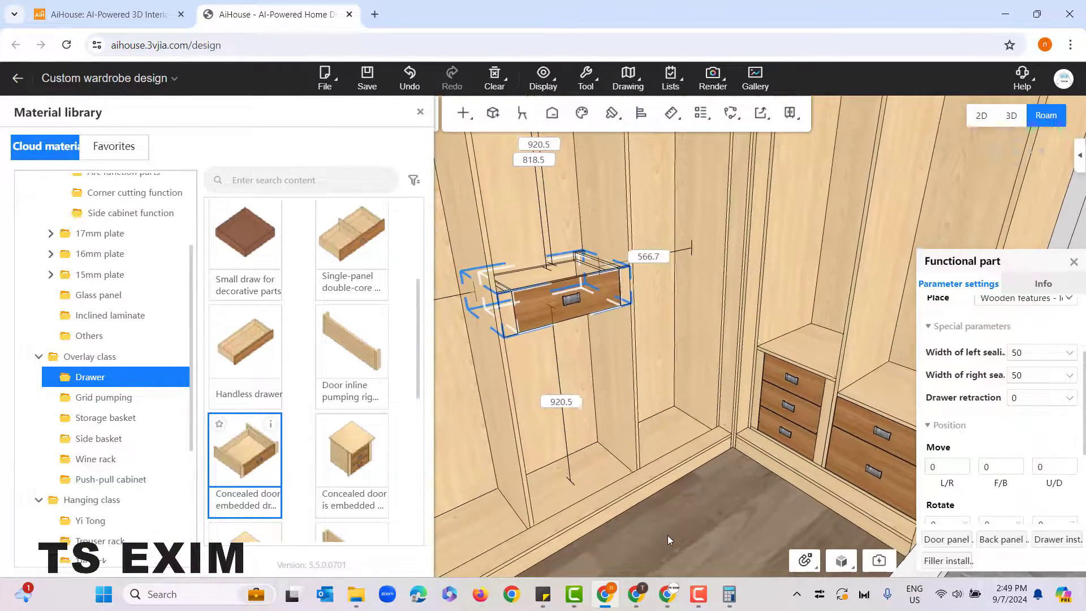
{"action": "scroll", "coordinate": [300, 421], "scroll_direction": "down", "scroll_amount": 2}
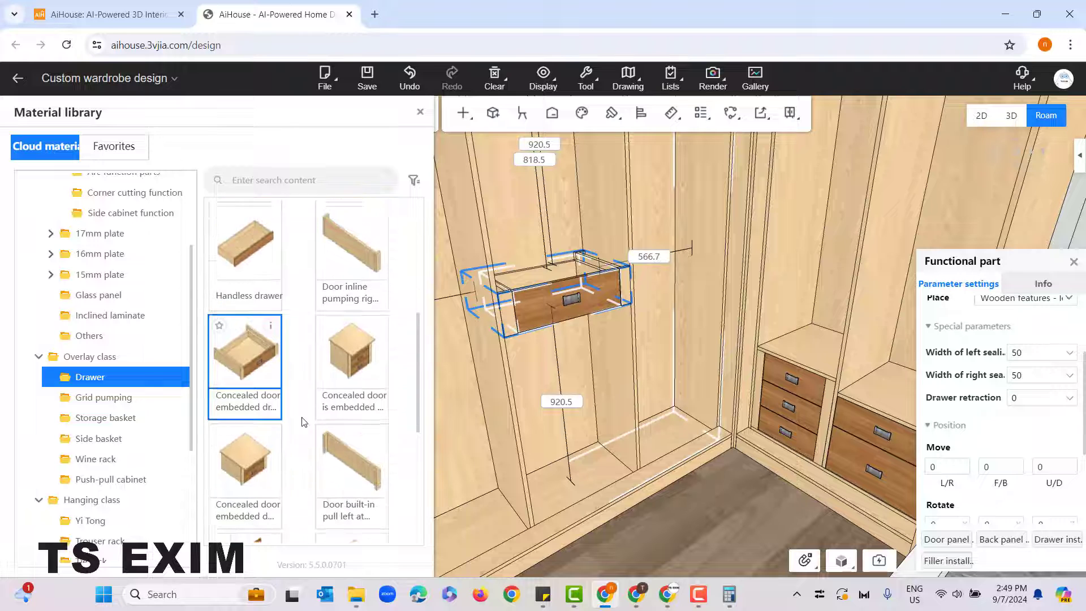
{"action": "left_click", "coordinate": [347, 345]}
{"action": "left_click", "coordinate": [698, 396]}
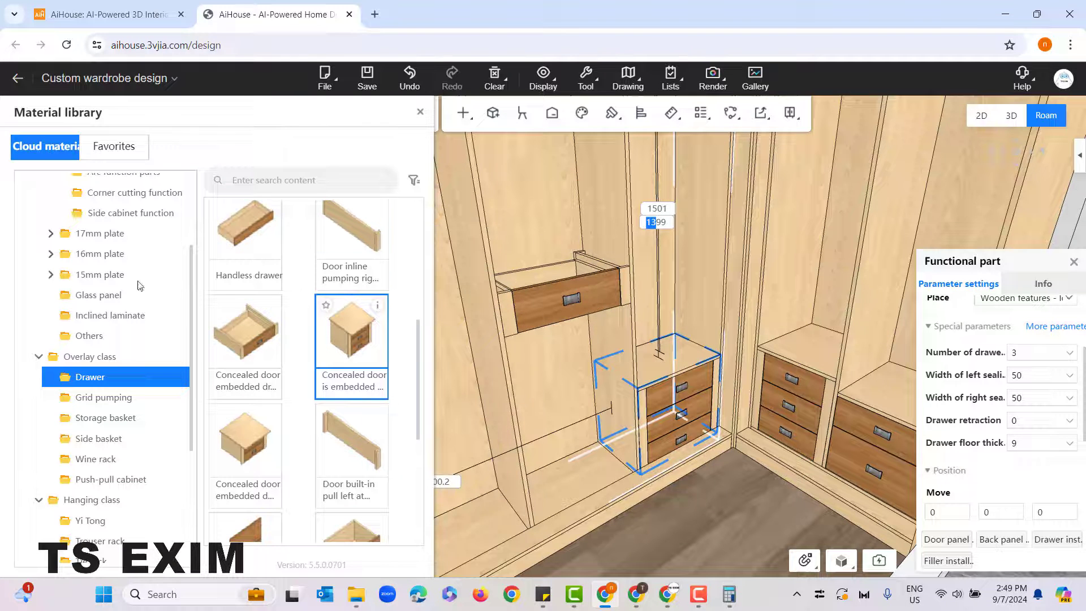
Step: Place an 18mm "Layer panel" on top of the single drawer in the wide unit cabinet and clear the selection
{"action": "scroll", "coordinate": [99, 285], "scroll_direction": "up", "scroll_amount": 3}
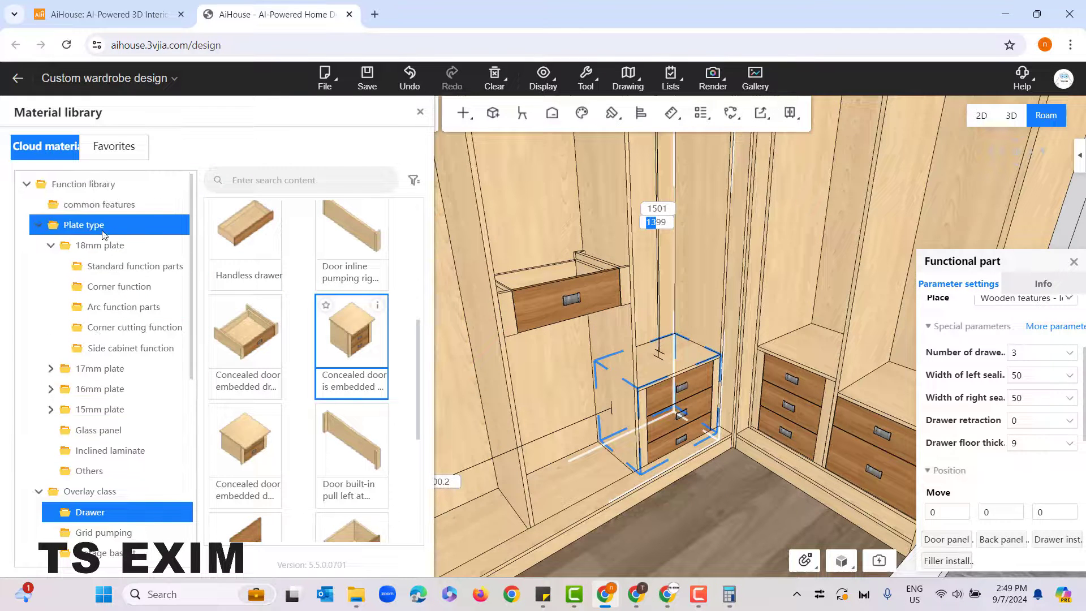
{"action": "left_click", "coordinate": [109, 268]}
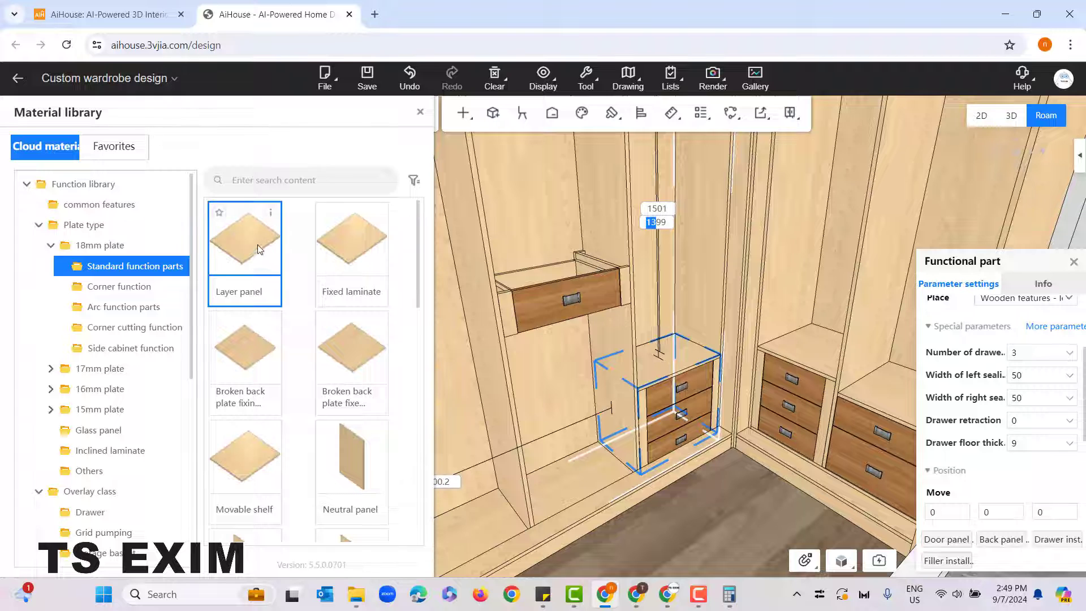
{"action": "left_click", "coordinate": [468, 254]}
{"action": "left_click", "coordinate": [535, 255]}
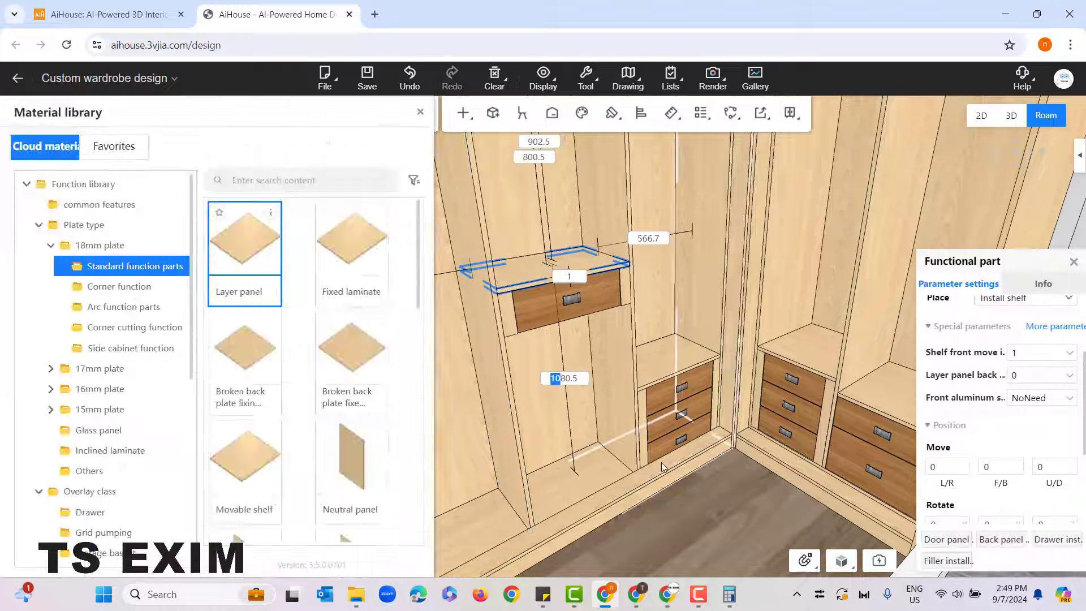
{"action": "left_click", "coordinate": [680, 507]}
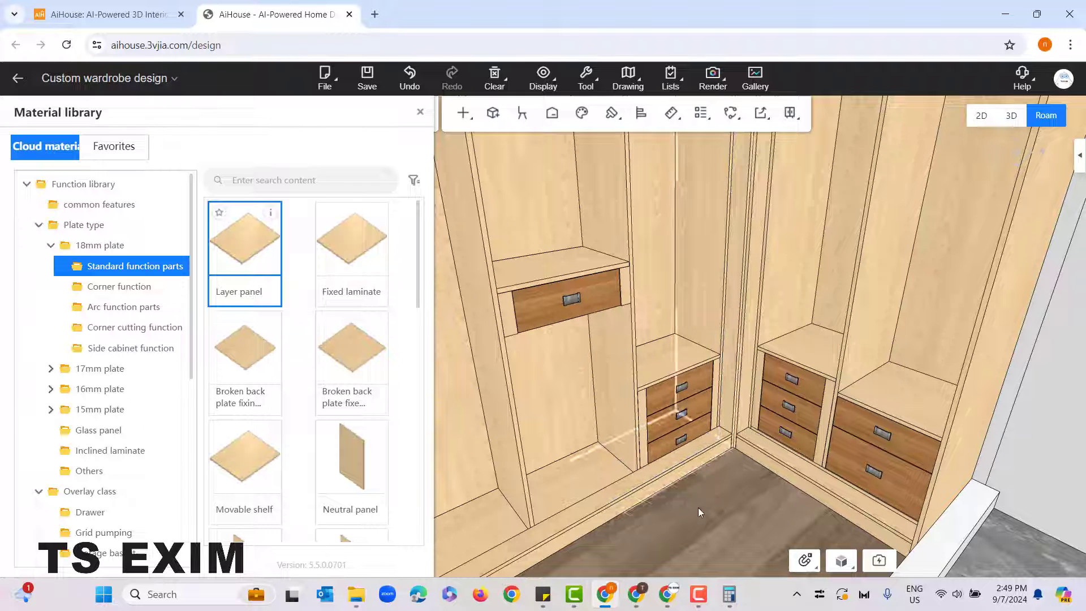
Step: Examine the wide unit cabinet's compartments and how the three-drawer units sit at the inner corner
{"action": "left_click_drag", "start_coordinate": [749, 506], "coordinate": [558, 522]}
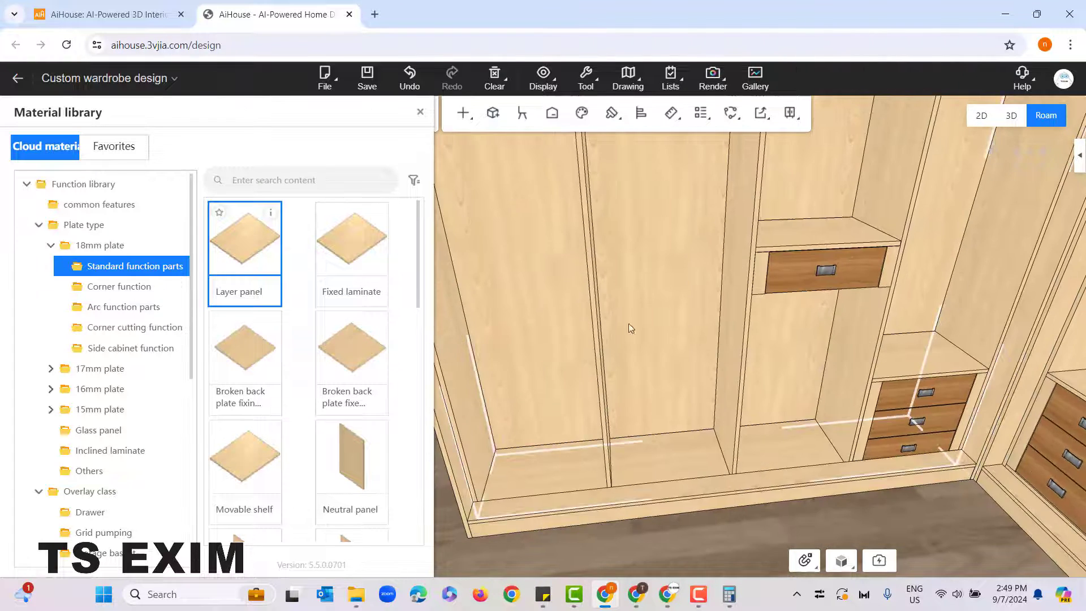
{"action": "left_click_drag", "start_coordinate": [579, 471], "coordinate": [827, 502]}
{"action": "scroll", "coordinate": [680, 500], "scroll_direction": "up", "scroll_amount": 3}
{"action": "scroll", "coordinate": [764, 480], "scroll_direction": "up", "scroll_amount": 1}
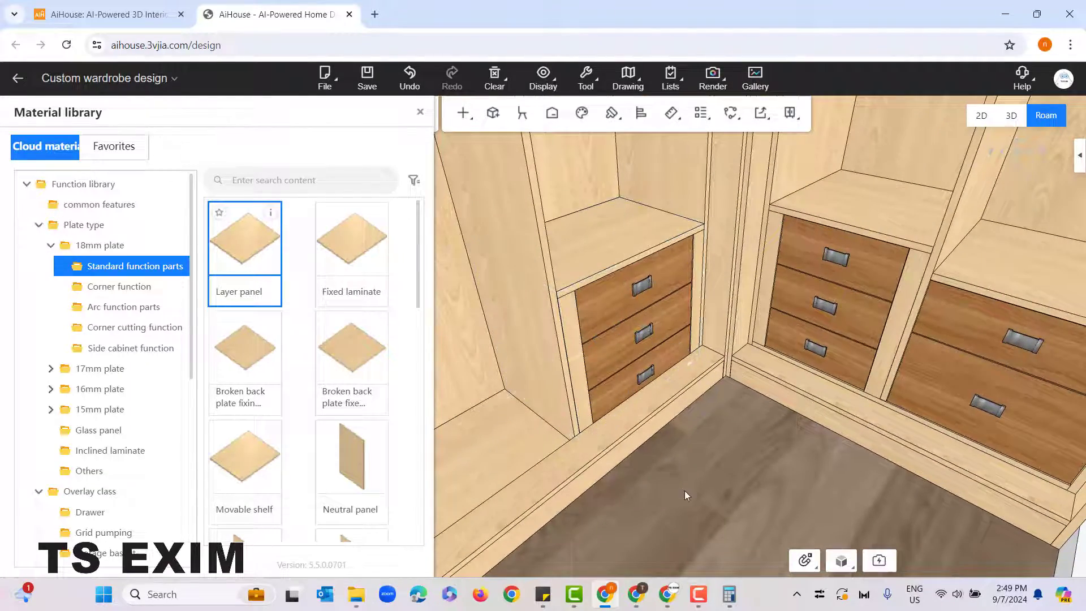
{"action": "left_click_drag", "start_coordinate": [685, 490], "coordinate": [627, 460]}
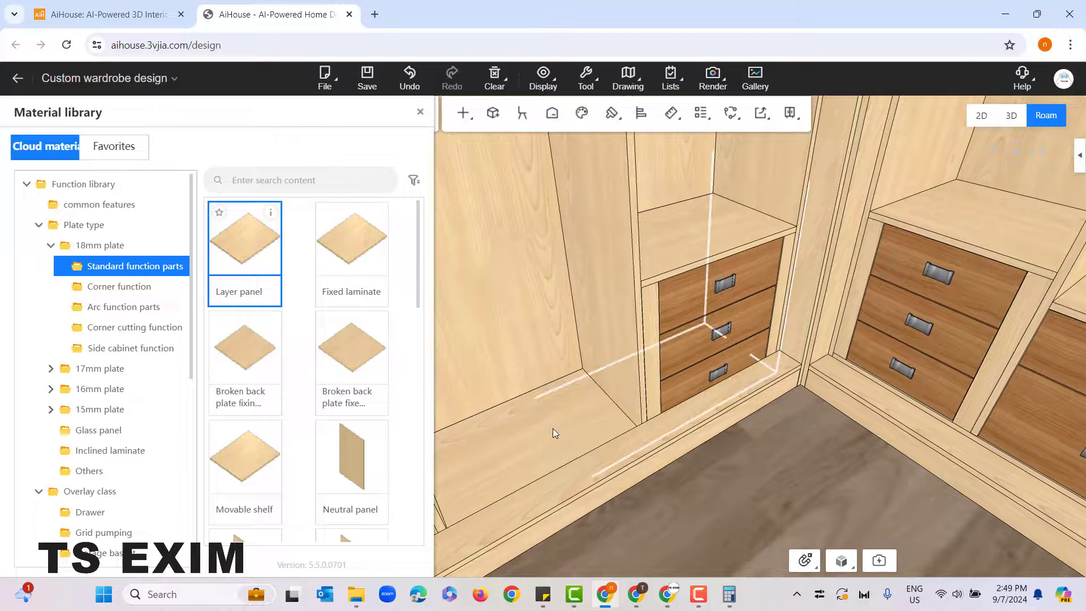
{"action": "left_click_drag", "start_coordinate": [584, 427], "coordinate": [551, 403]}
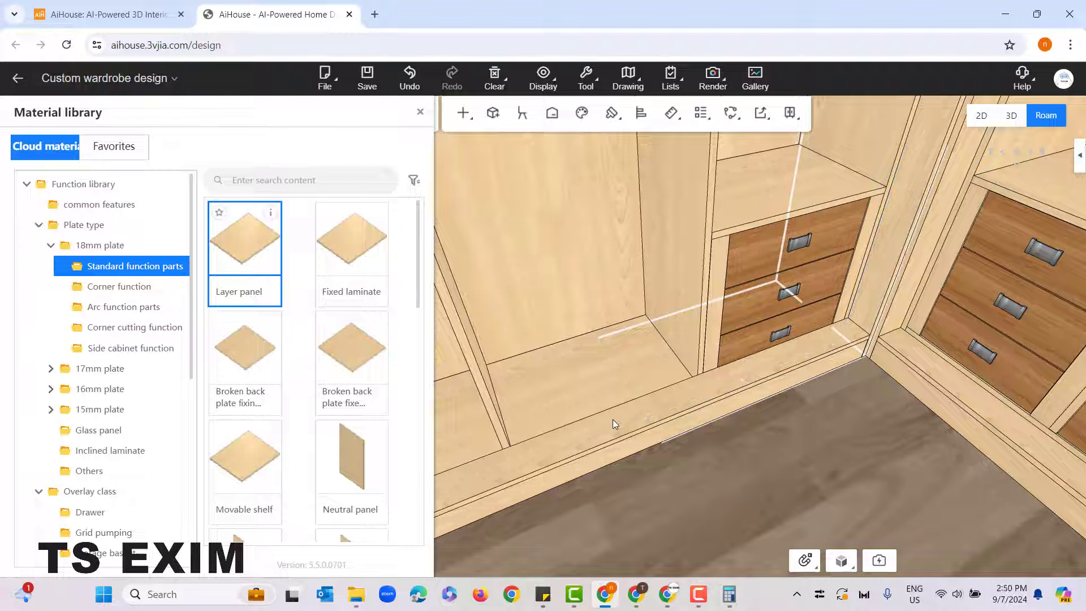
{"action": "left_click_drag", "start_coordinate": [696, 447], "coordinate": [739, 439]}
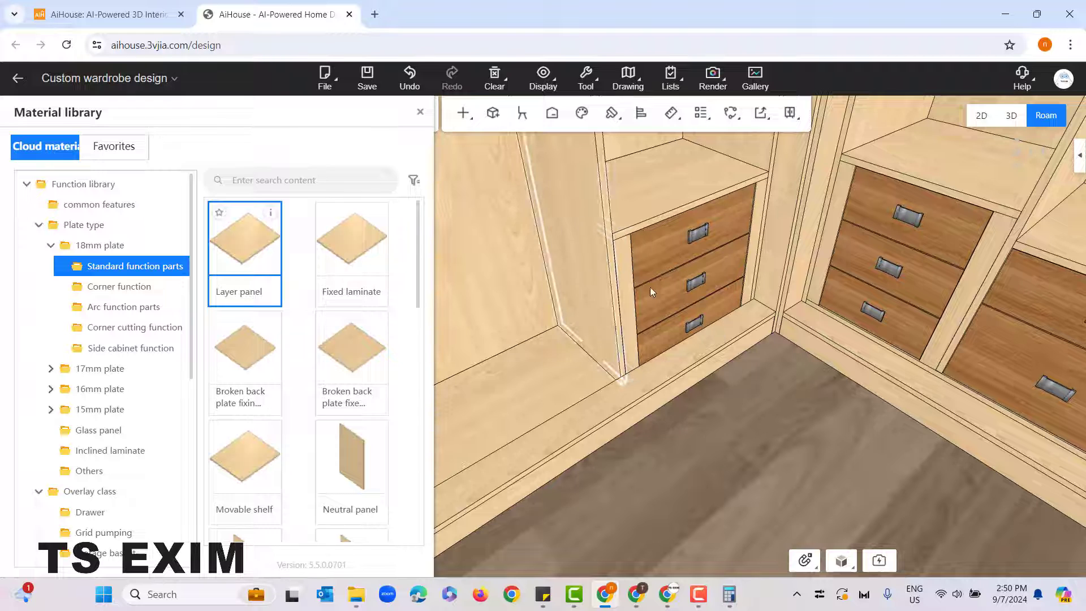
Step: Nudge the wide unit cabinet's three-drawer unit backward into its compartment
{"action": "left_click", "coordinate": [662, 332]}
{"action": "left_click", "coordinate": [662, 333]}
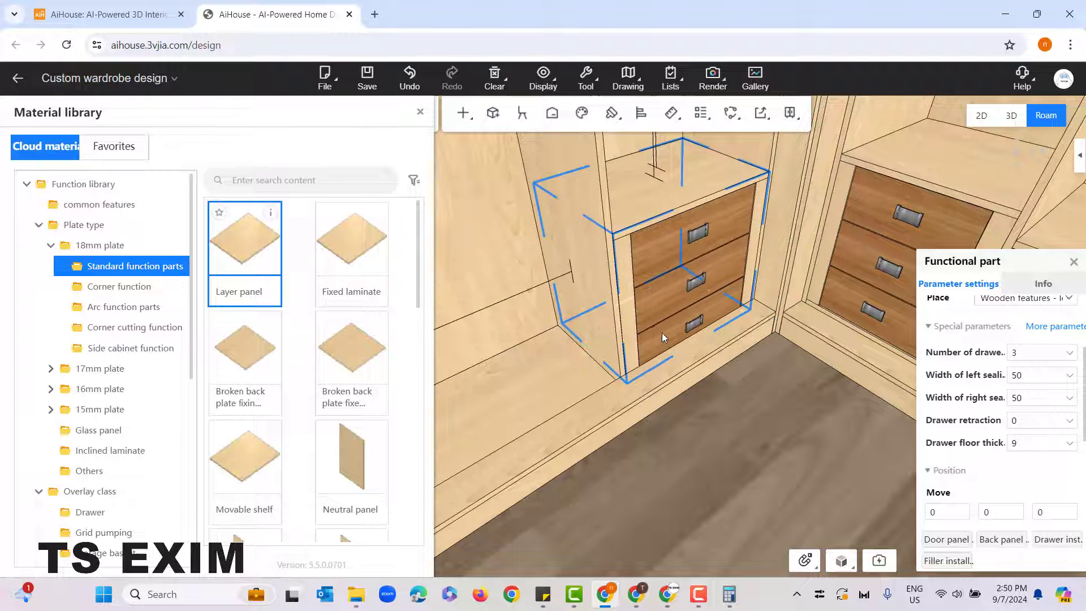
{"action": "left_click_drag", "start_coordinate": [661, 332], "coordinate": [648, 307]}
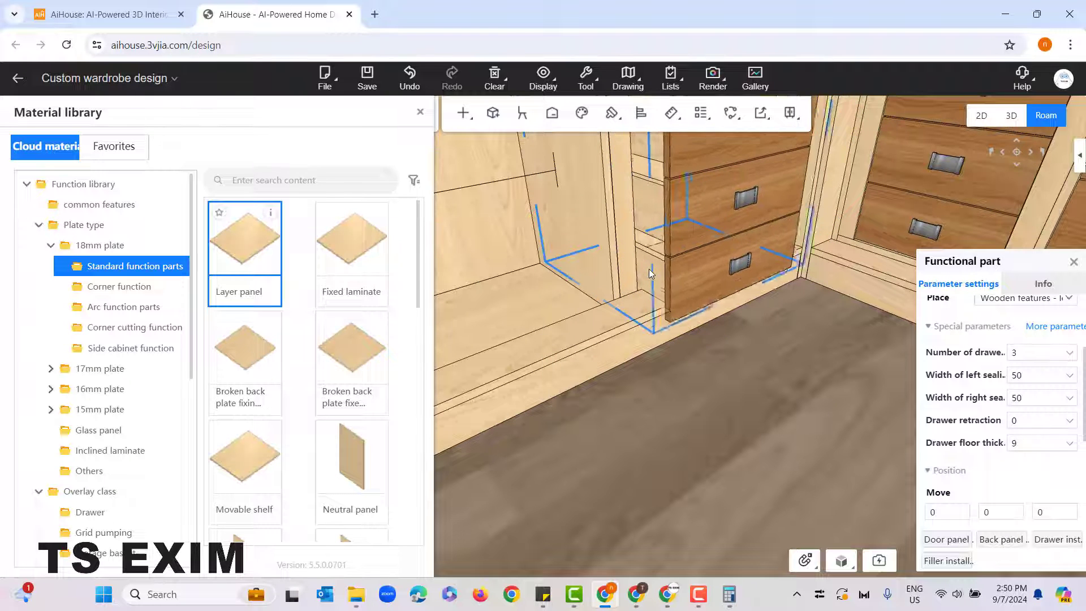
{"action": "key", "text": "Up"}
{"action": "key", "text": "Up"}
{"action": "key", "text": "Up"}
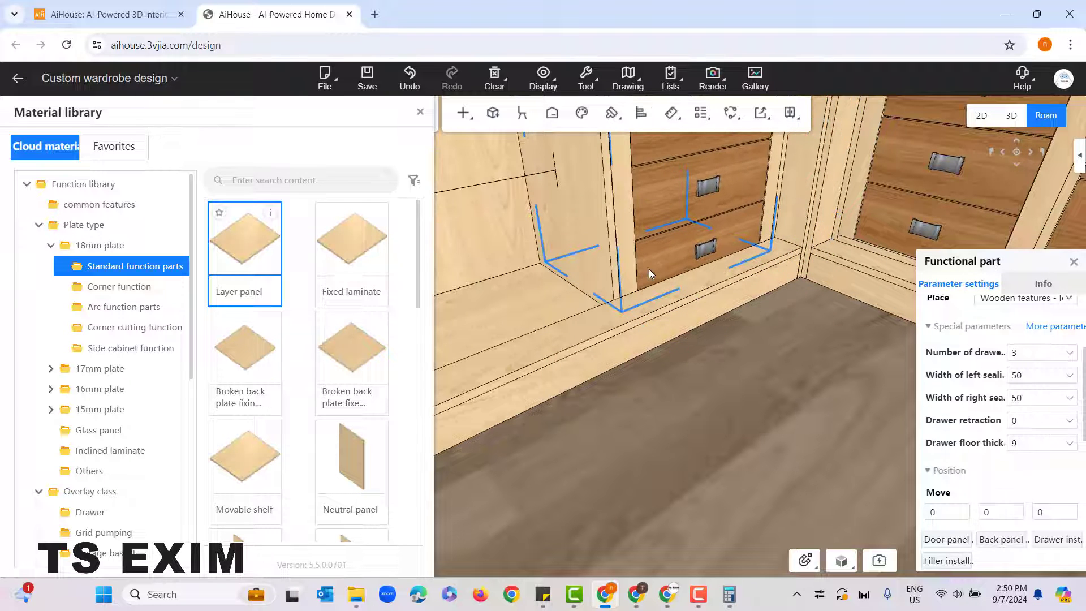
Step: Raise the wide unit cabinet's three-drawer unit above its compartment floor and set the gap beneath it to 30 mm
{"action": "scroll", "coordinate": [686, 313], "scroll_direction": "down", "scroll_amount": 2}
{"action": "scroll", "coordinate": [685, 313], "scroll_direction": "down", "scroll_amount": 3}
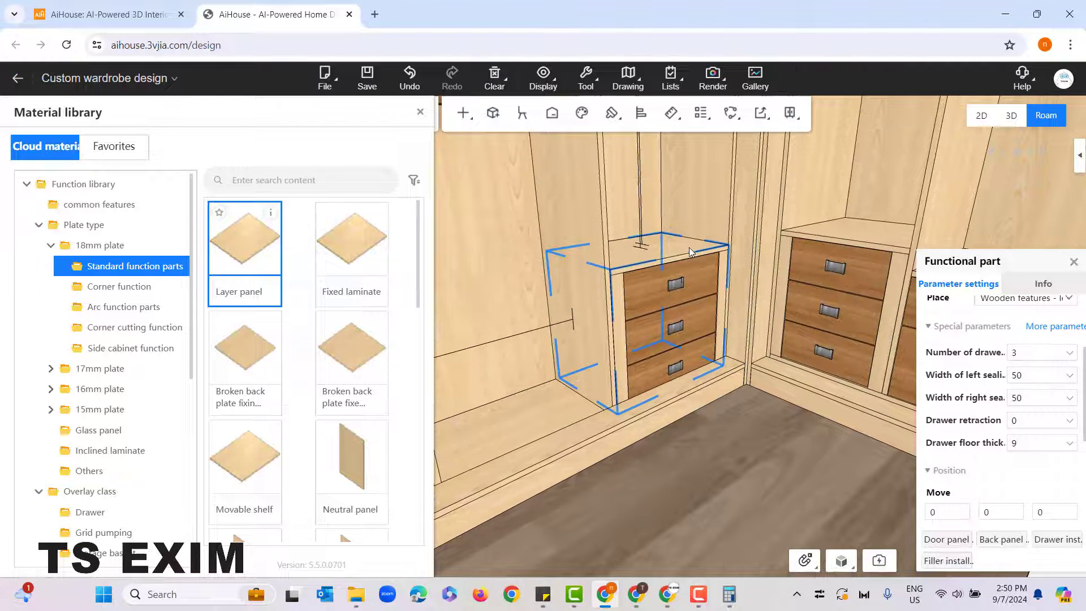
{"action": "left_click_drag", "start_coordinate": [689, 246], "coordinate": [690, 207]}
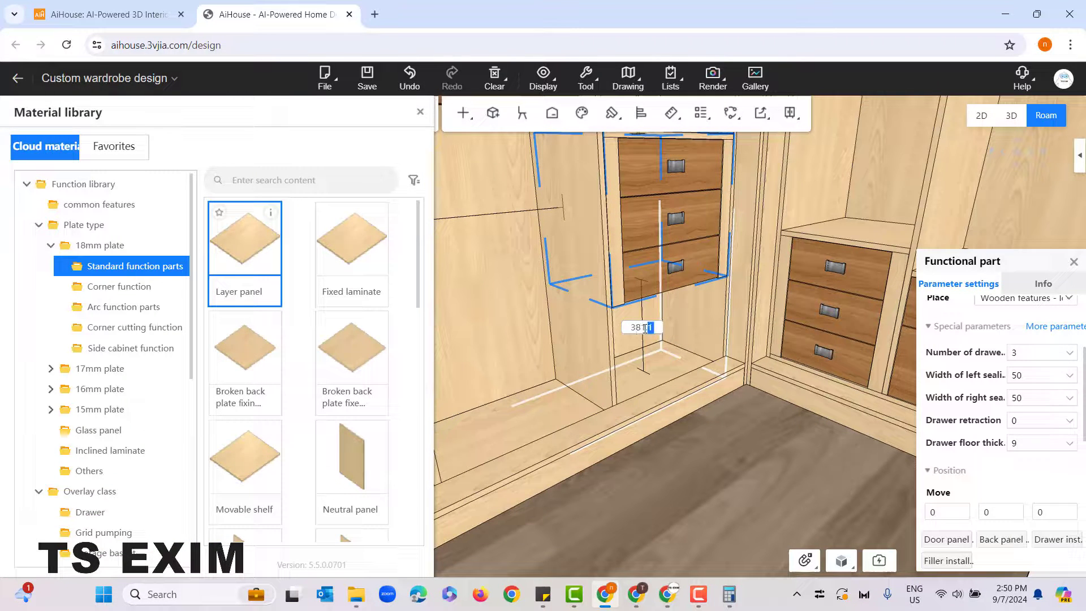
{"action": "left_click_drag", "start_coordinate": [645, 328], "coordinate": [633, 327]}
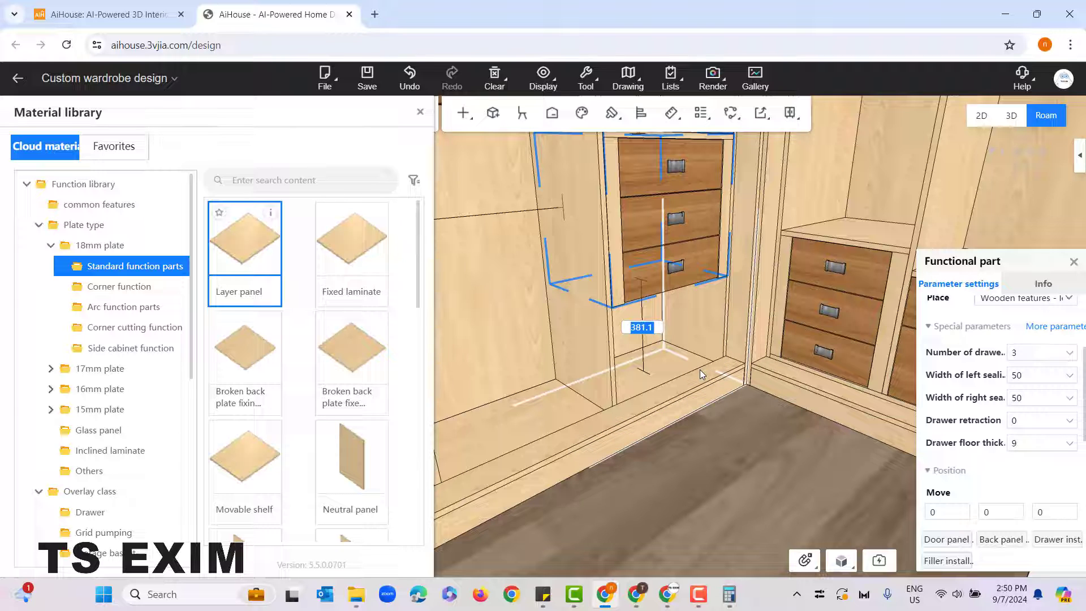
{"action": "type", "text": "30"}
{"action": "key", "text": "Return"}
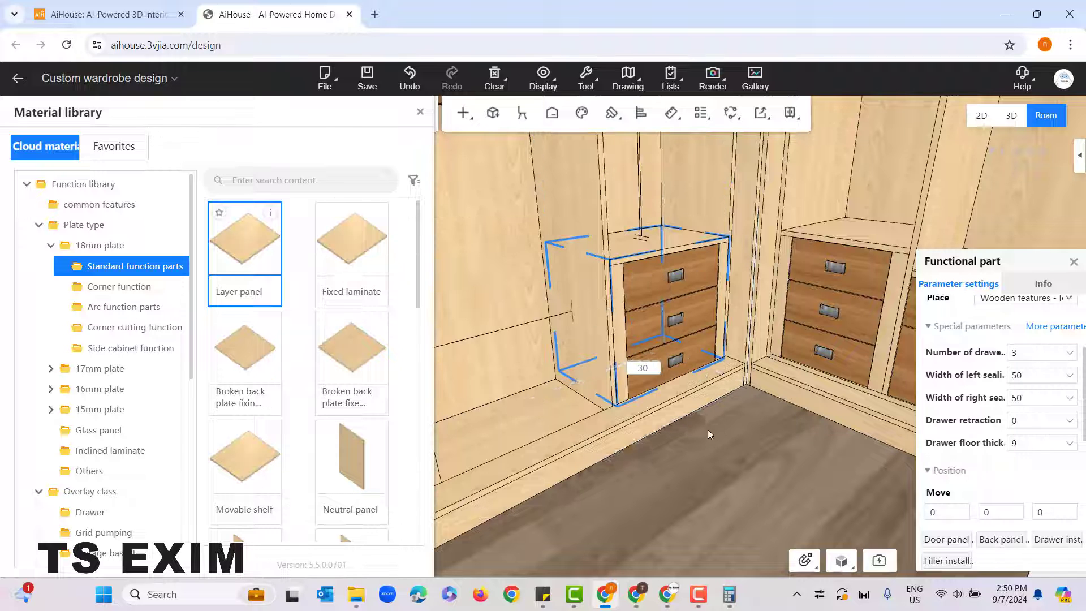
{"action": "left_click", "coordinate": [708, 430]}
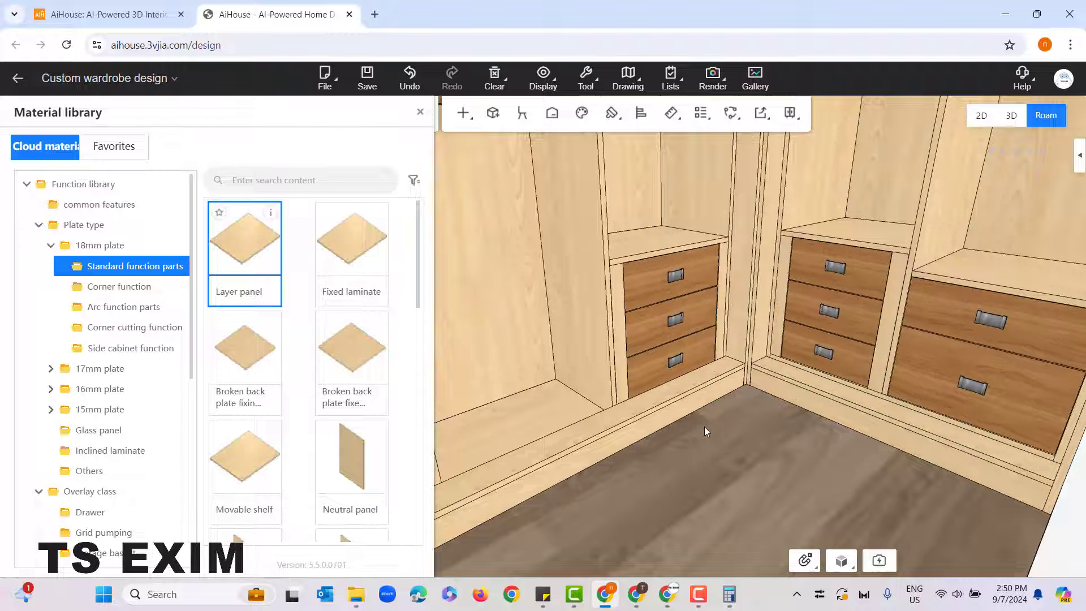
Step: Set the gap beneath the wide unit cabinet's three-drawer unit to 40 mm and clear the selection
{"action": "left_click", "coordinate": [655, 370]}
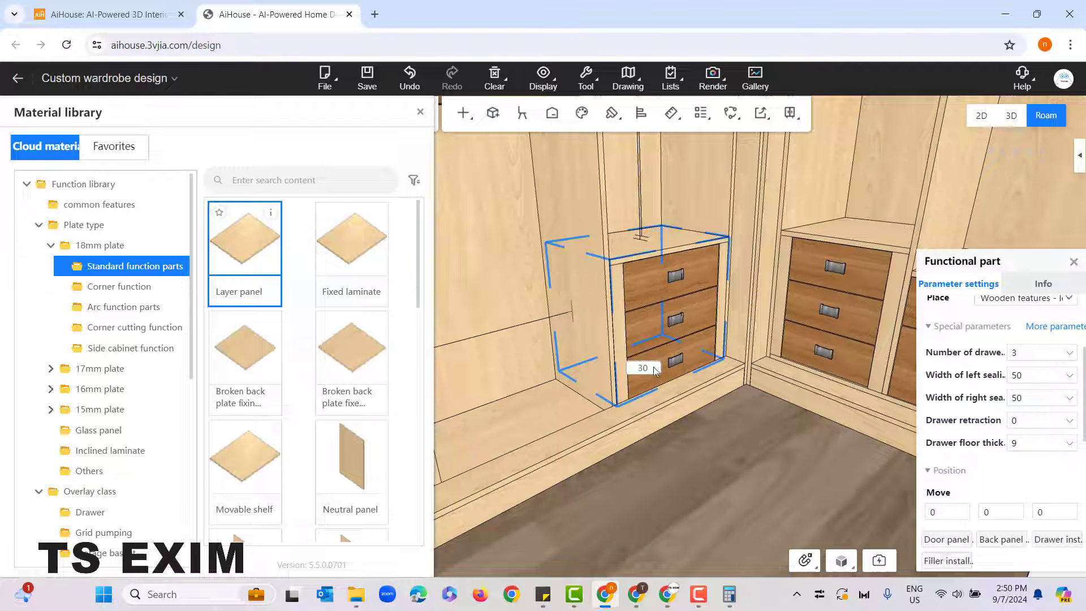
{"action": "key", "text": "BackSpace"}
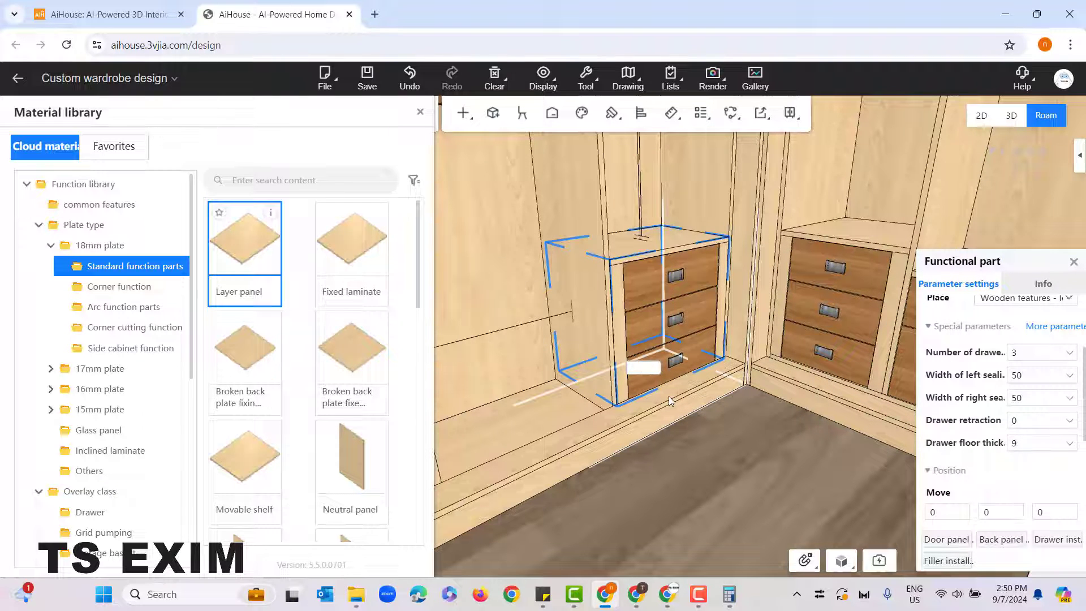
{"action": "type", "text": "40"}
{"action": "key", "text": "Return"}
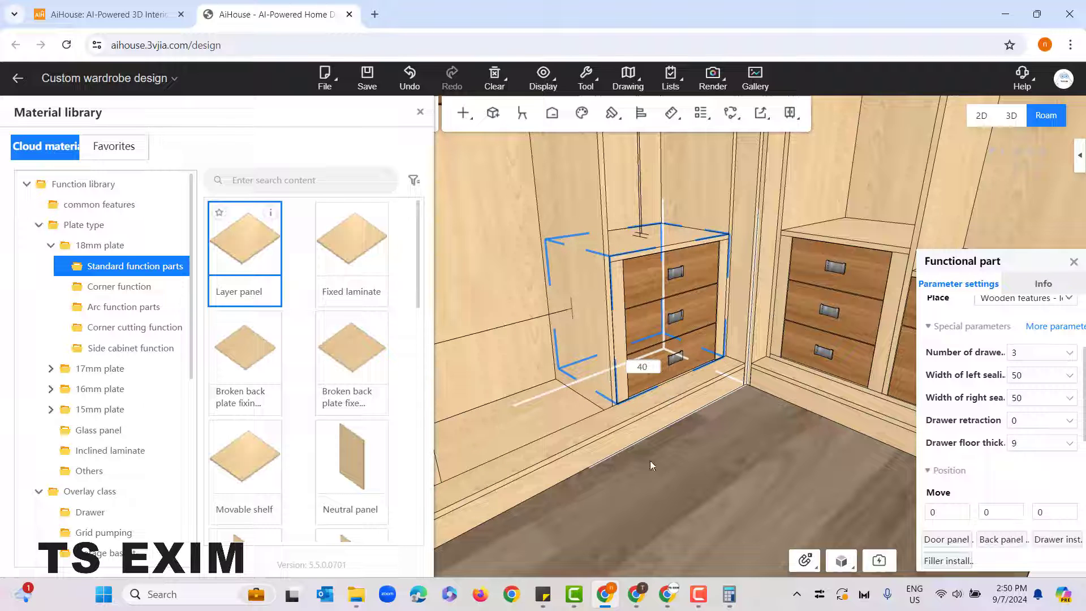
{"action": "left_click", "coordinate": [652, 442]}
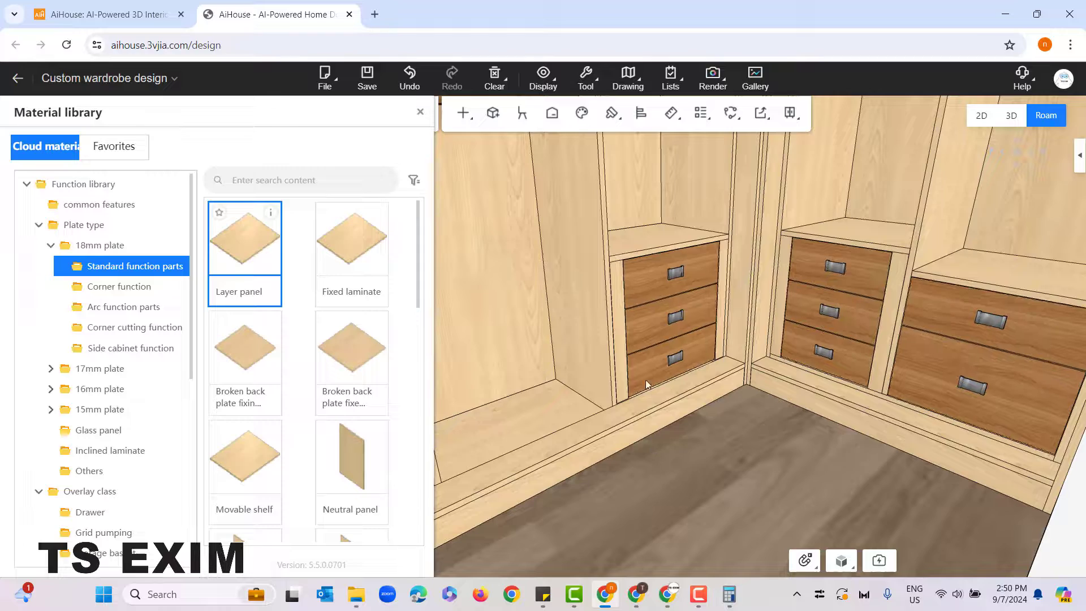
Step: Examine how the drawer units at the inner corner open and review the interior layout of both unit cabinets
{"action": "left_click_drag", "start_coordinate": [719, 451], "coordinate": [662, 416]}
{"action": "left_click_drag", "start_coordinate": [732, 418], "coordinate": [777, 491]}
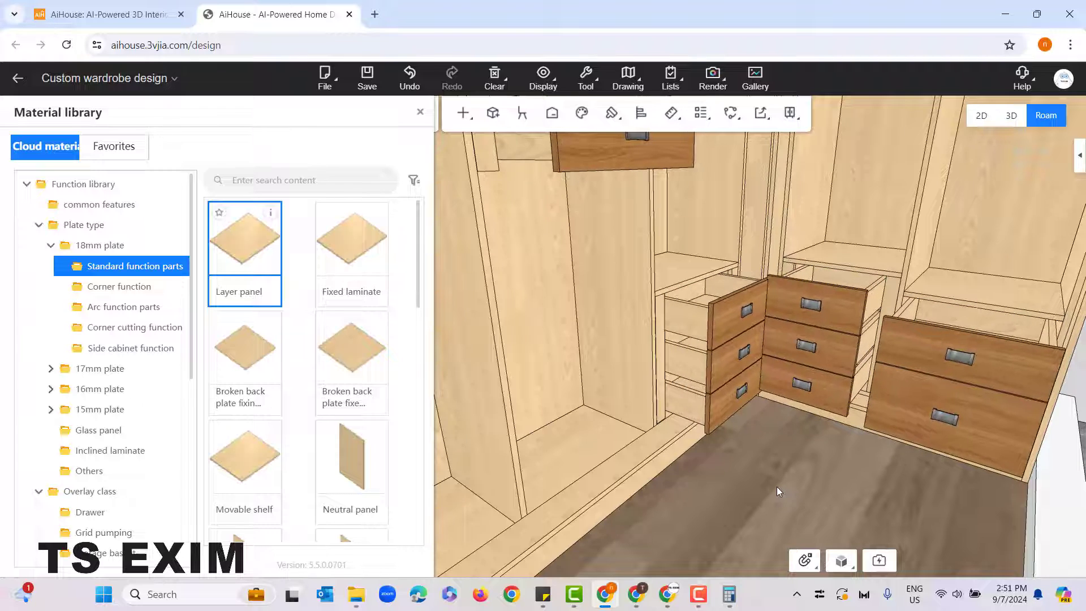
{"action": "scroll", "coordinate": [772, 480], "scroll_direction": "down", "scroll_amount": 4}
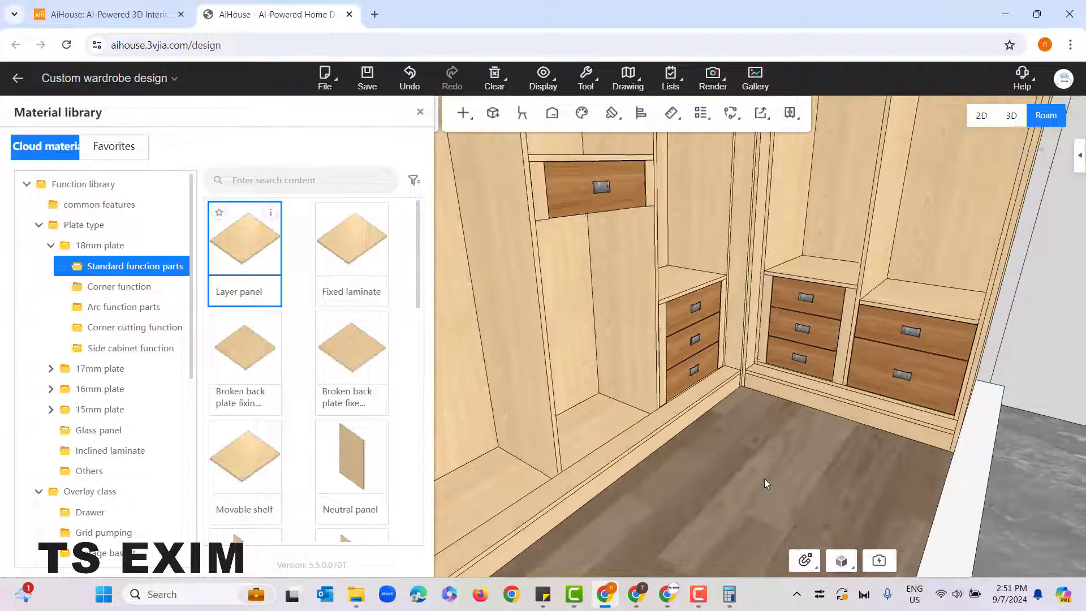
{"action": "left_click_drag", "start_coordinate": [774, 475], "coordinate": [798, 455]}
{"action": "scroll", "coordinate": [804, 474], "scroll_direction": "down", "scroll_amount": 2}
{"action": "scroll", "coordinate": [804, 474], "scroll_direction": "down", "scroll_amount": 3}
{"action": "scroll", "coordinate": [799, 504], "scroll_direction": "up", "scroll_amount": 3}
{"action": "scroll", "coordinate": [793, 454], "scroll_direction": "down", "scroll_amount": 5}
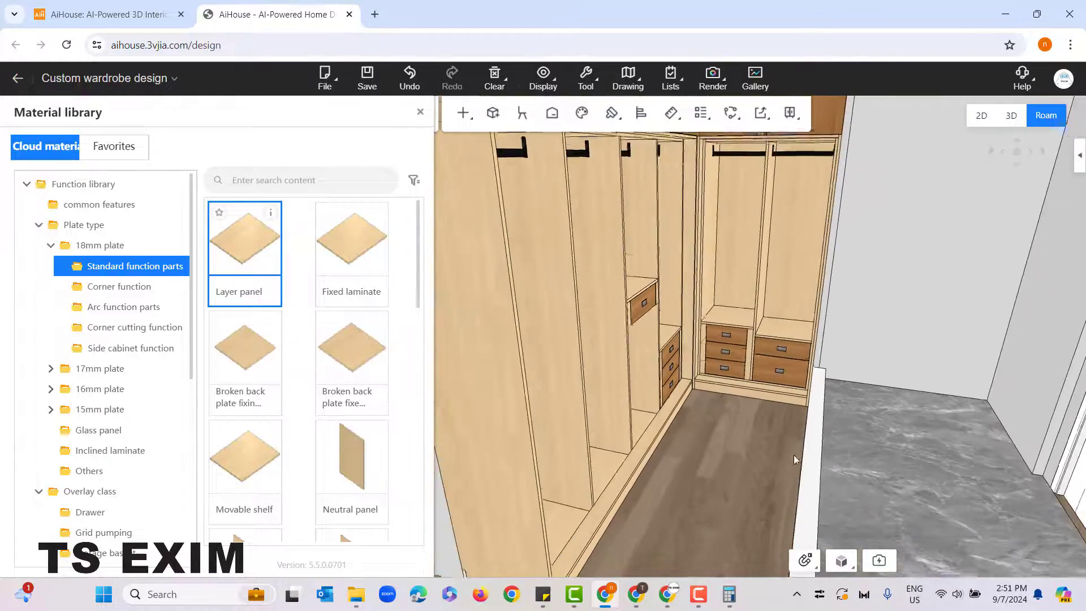
{"action": "scroll", "coordinate": [735, 450], "scroll_direction": "up", "scroll_amount": 3}
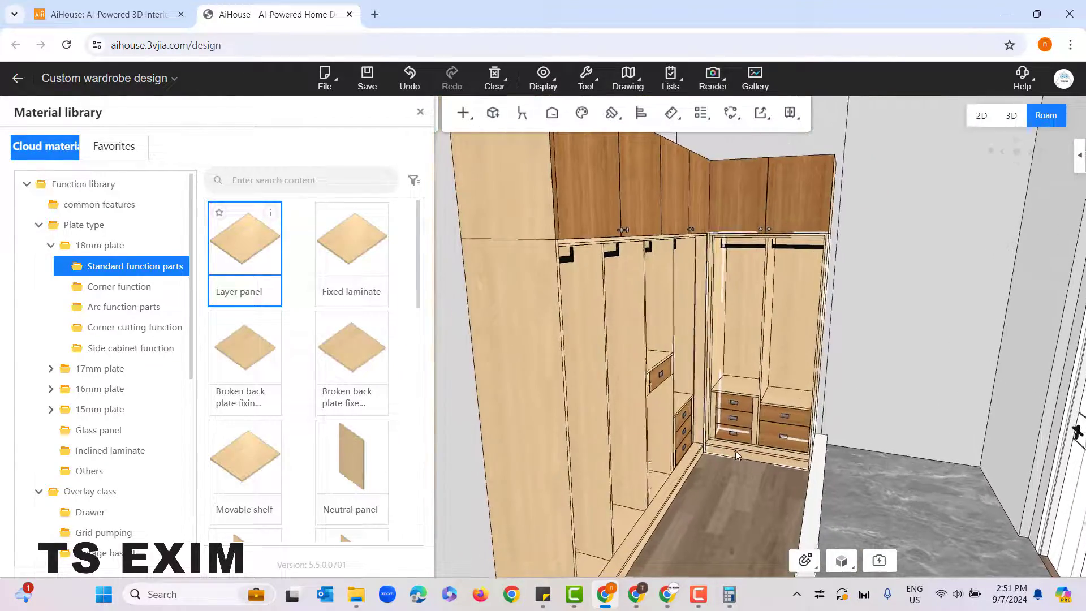
{"action": "scroll", "coordinate": [742, 495], "scroll_direction": "up", "scroll_amount": 3}
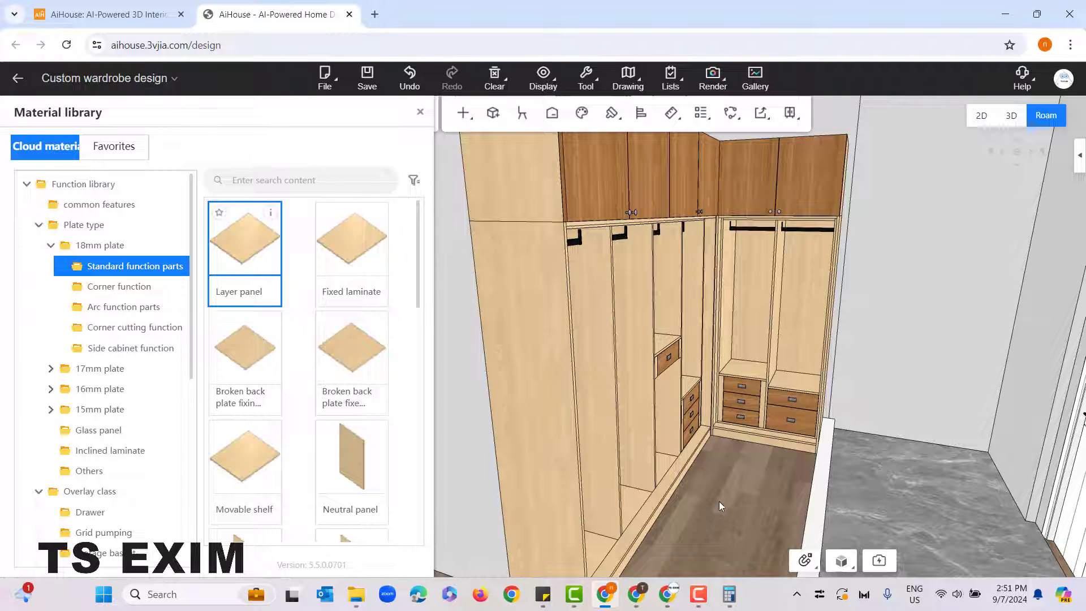
{"action": "scroll", "coordinate": [754, 493], "scroll_direction": "up", "scroll_amount": 6}
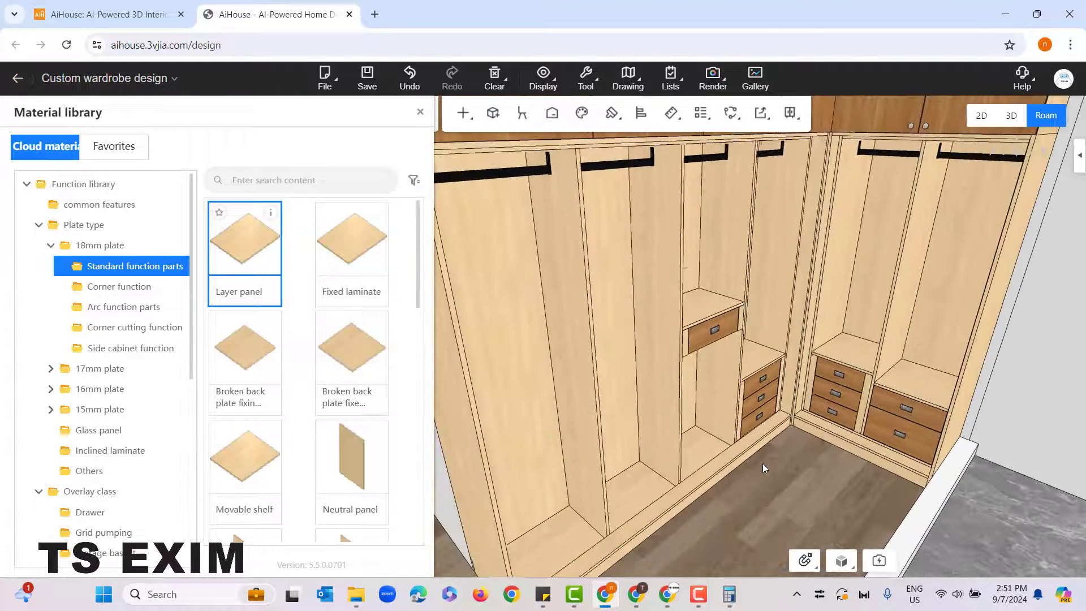
{"action": "right_click", "coordinate": [762, 464]}
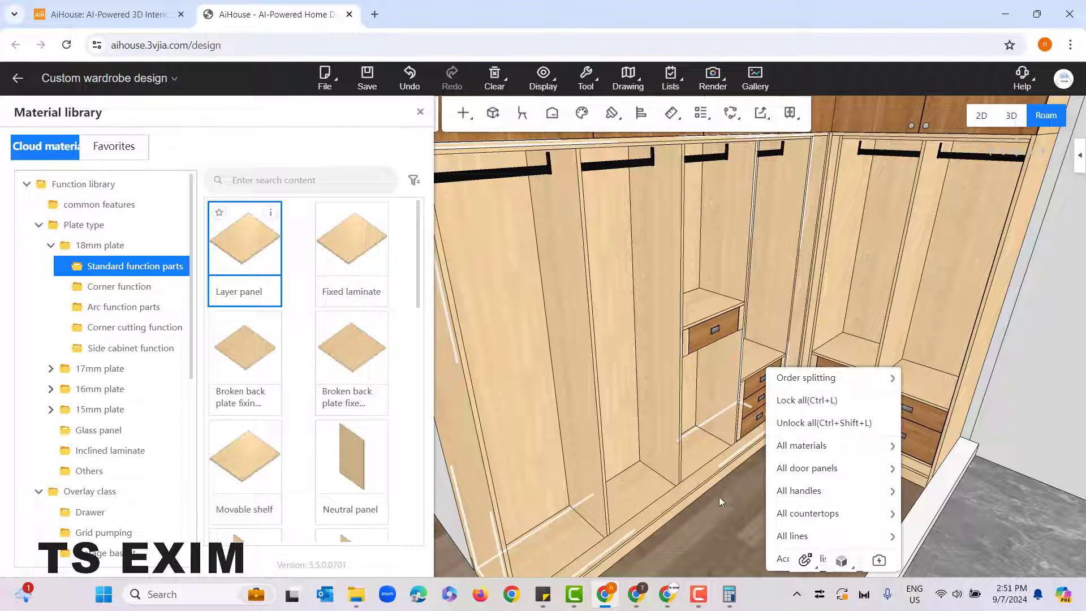
{"action": "left_click_drag", "start_coordinate": [718, 497], "coordinate": [674, 499]}
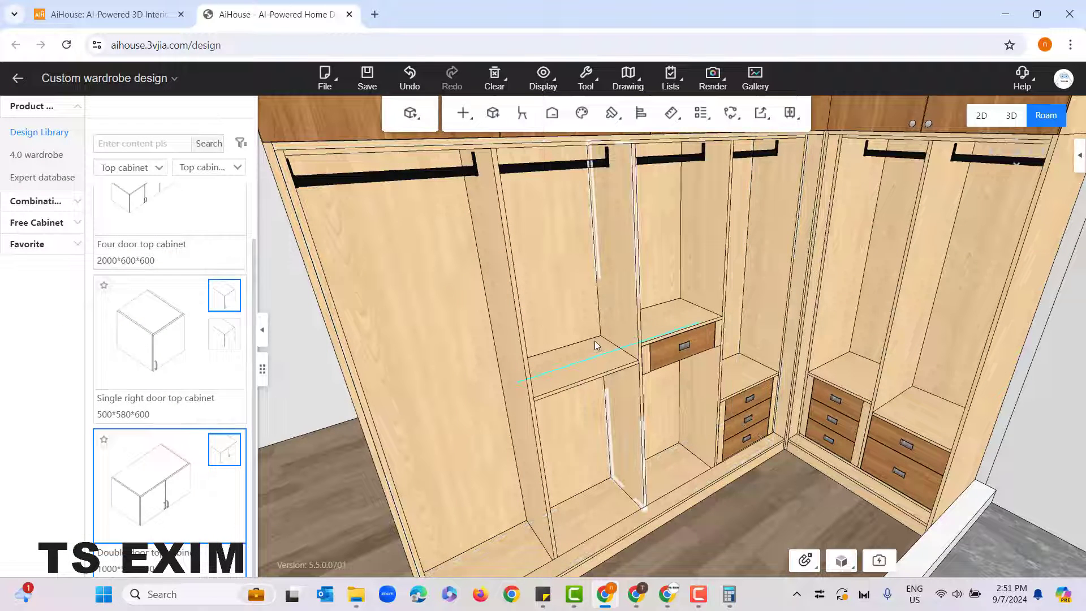
Step: Try a Layer panel at mid-height in the wide unit cabinet's second compartment, check its options, and delete it
{"action": "left_click", "coordinate": [596, 339]}
{"action": "right_click", "coordinate": [618, 373]}
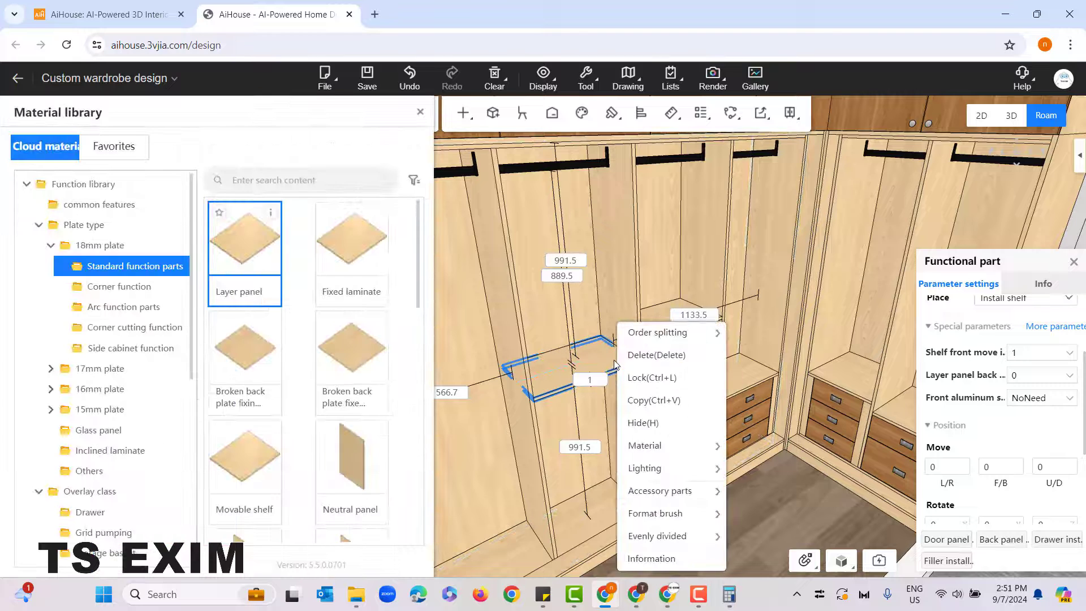
{"action": "mouse_move", "coordinate": [675, 547]}
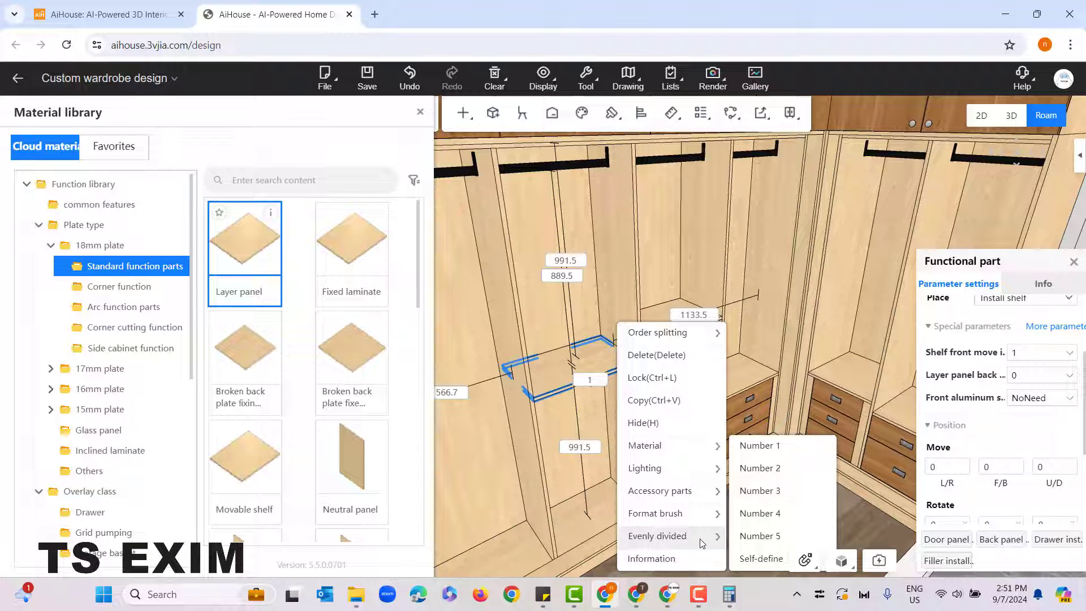
{"action": "left_click", "coordinate": [557, 366]}
{"action": "key", "text": "Delete"}
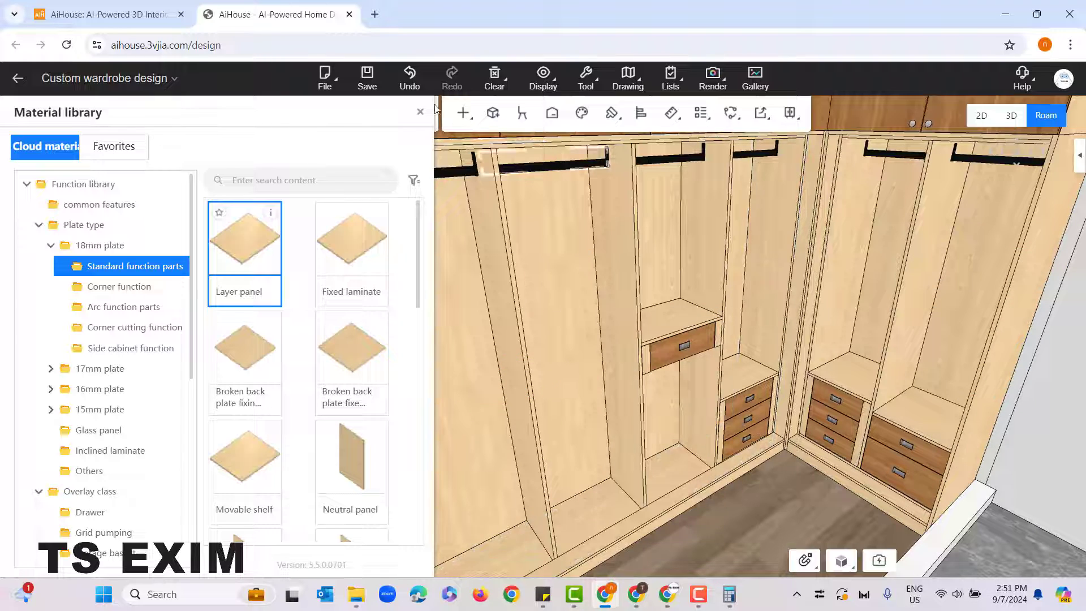
Step: Close the material library and examine the whole wardrobe, including the two-compartment unit cabinet on the end wall
{"action": "left_click", "coordinate": [420, 112]}
{"action": "scroll", "coordinate": [685, 517], "scroll_direction": "up", "scroll_amount": 3}
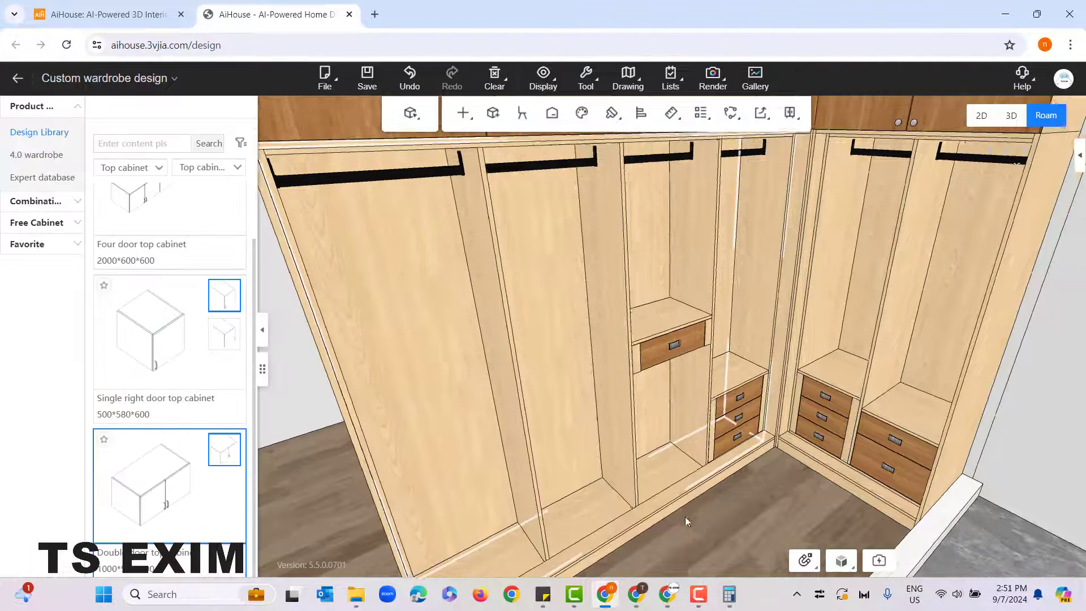
{"action": "scroll", "coordinate": [678, 485], "scroll_direction": "down", "scroll_amount": 5}
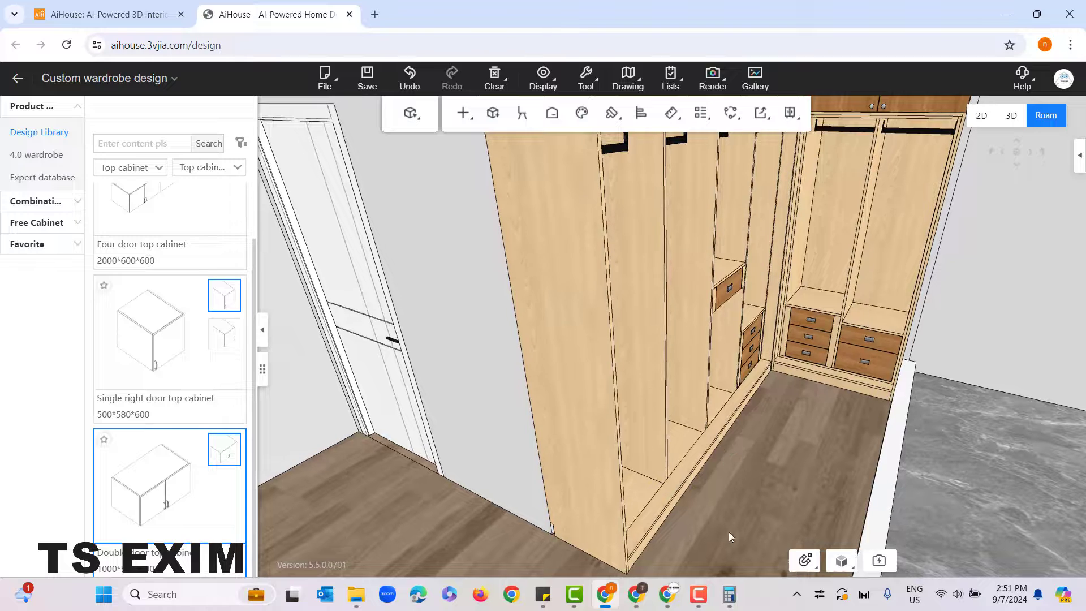
{"action": "scroll", "coordinate": [779, 480], "scroll_direction": "down", "scroll_amount": 3}
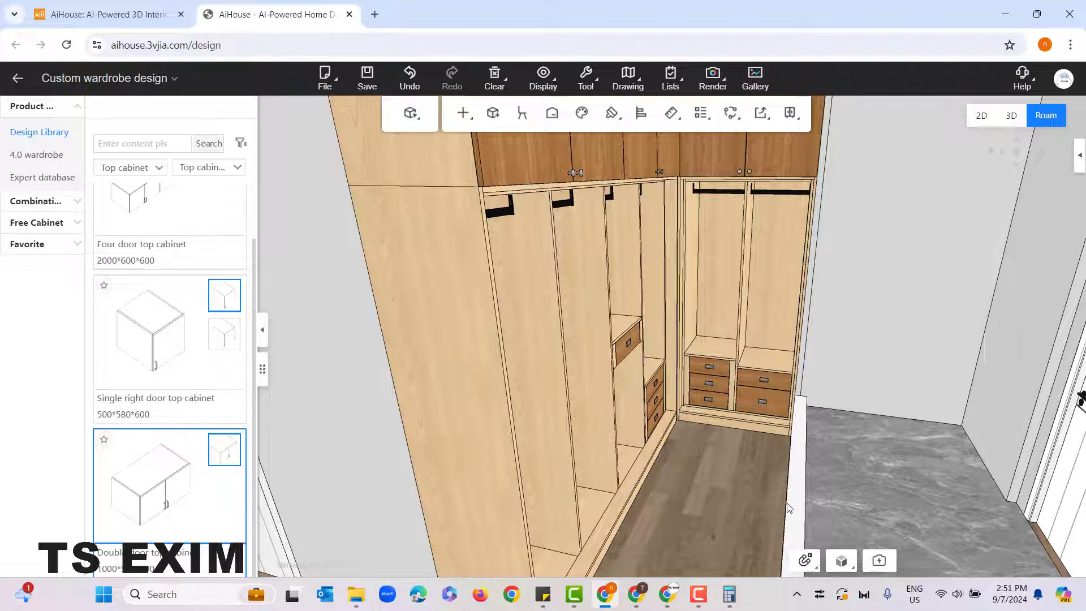
{"action": "scroll", "coordinate": [701, 488], "scroll_direction": "down", "scroll_amount": 4}
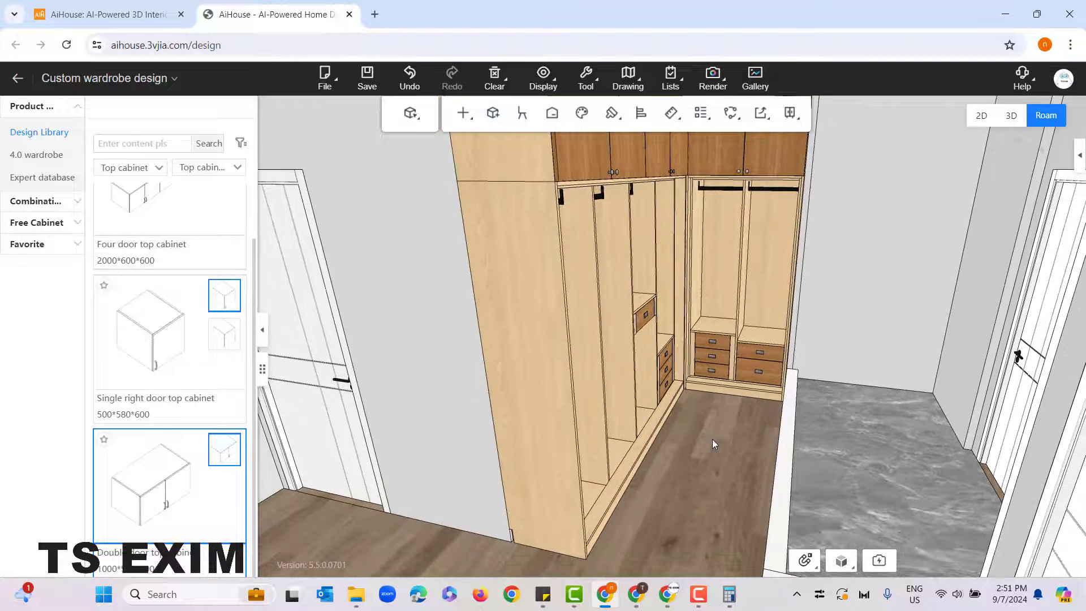
{"action": "left_click", "coordinate": [627, 448]}
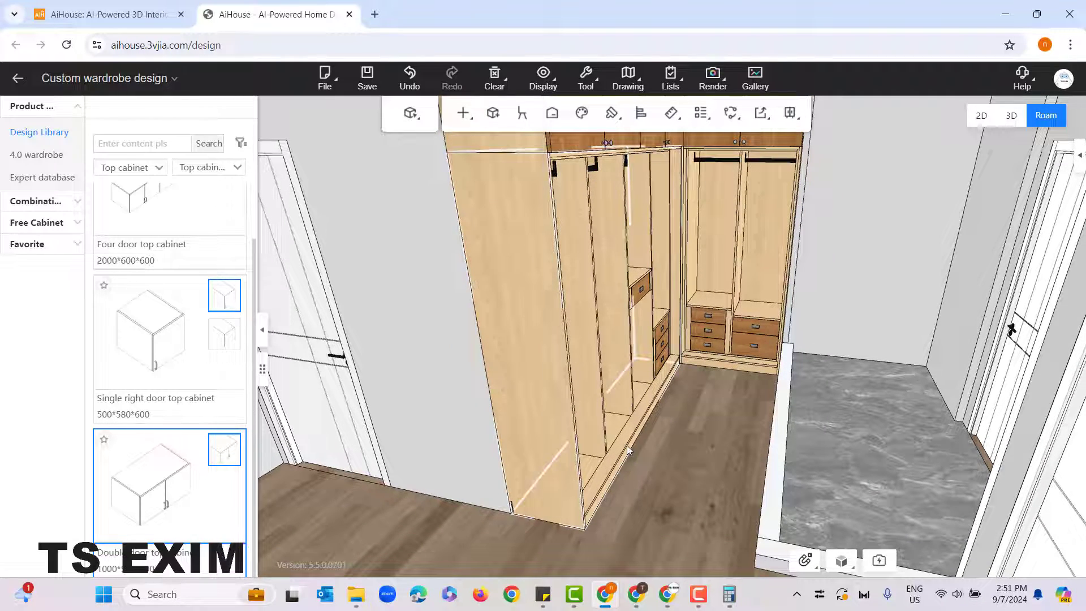
{"action": "left_click", "coordinate": [715, 264]}
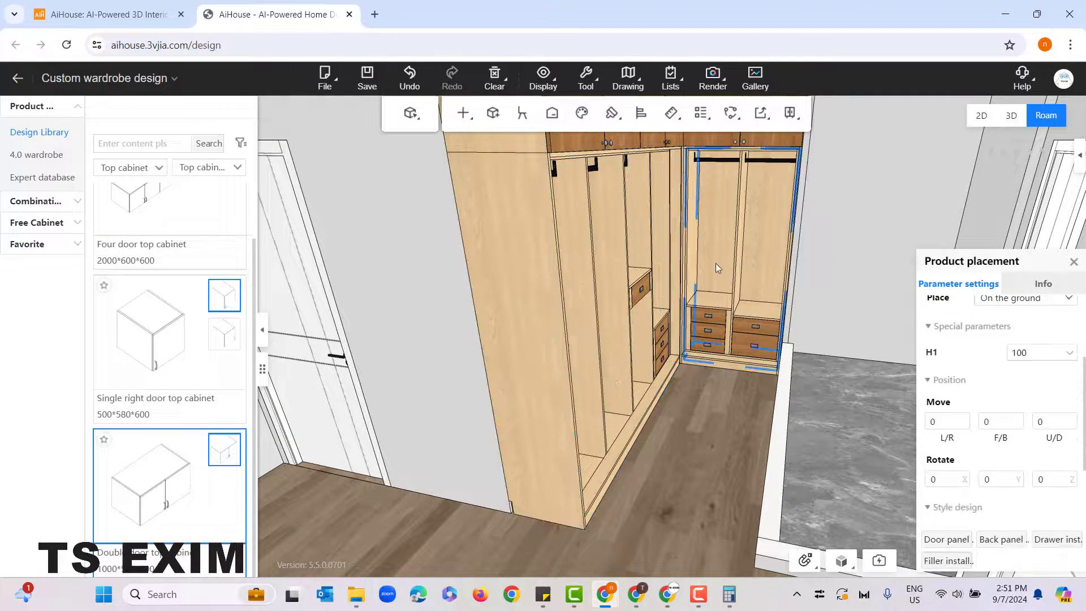
{"action": "scroll", "coordinate": [710, 517], "scroll_direction": "up", "scroll_amount": 4}
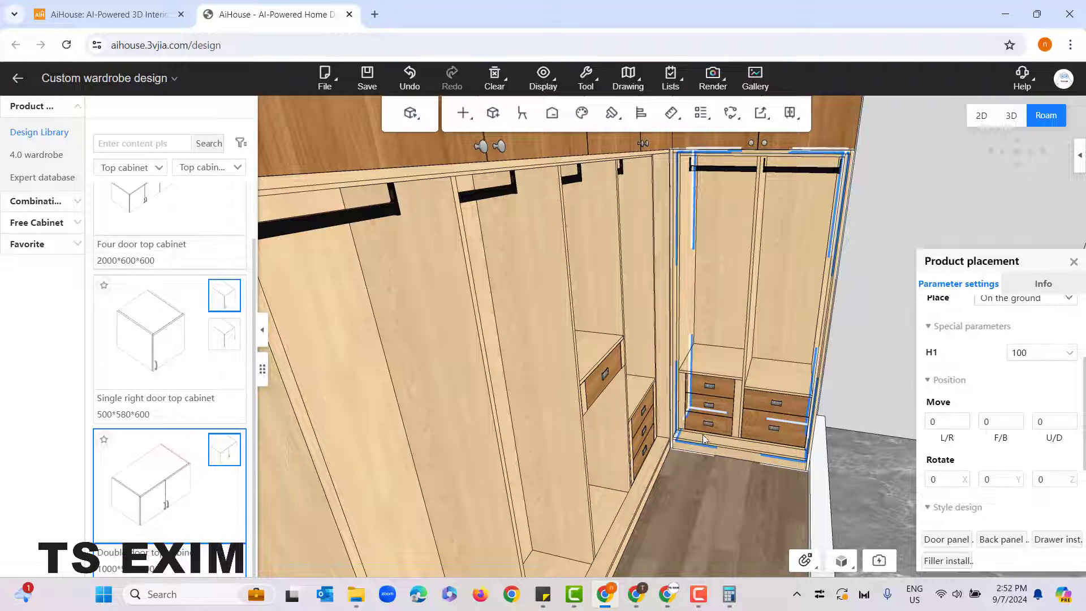
{"action": "left_click", "coordinate": [720, 513]}
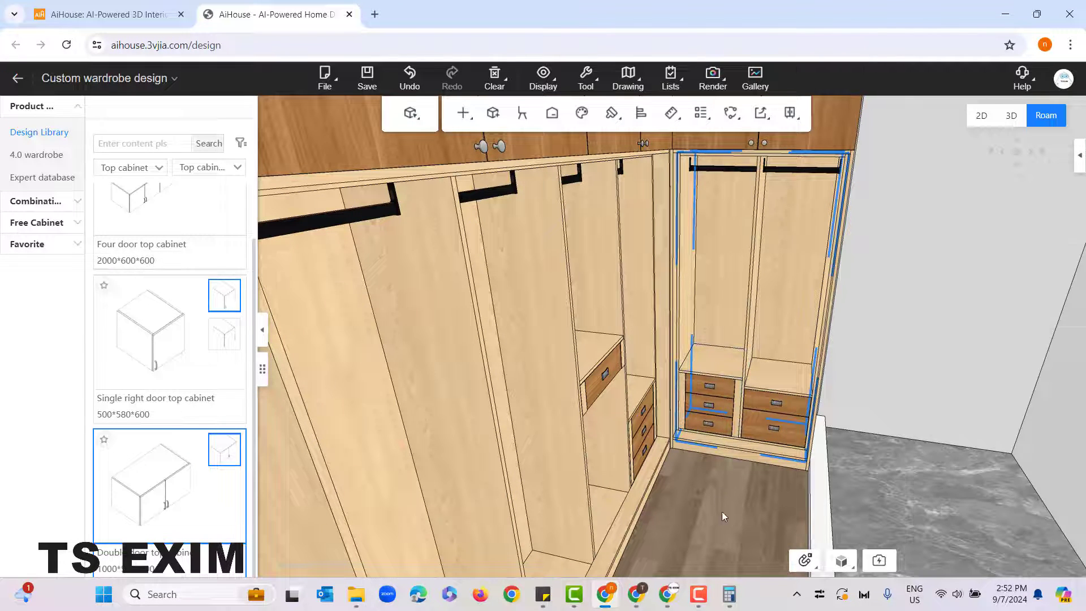
Step: Start generating a standard sliding door for the wide unit cabinet
{"action": "left_click_drag", "start_coordinate": [720, 513], "coordinate": [701, 411]}
{"action": "left_click", "coordinate": [664, 403]}
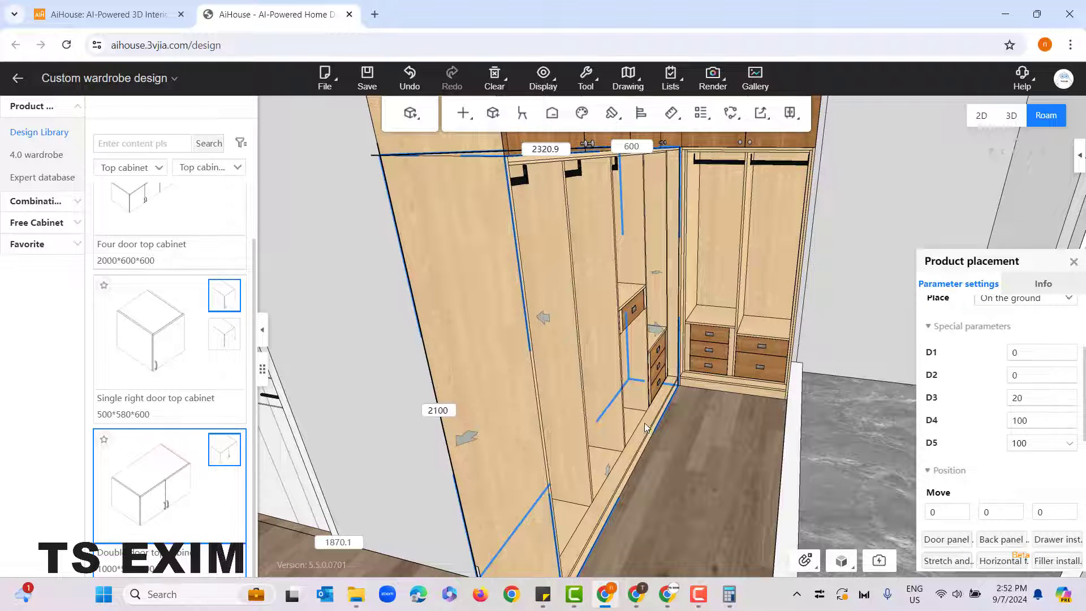
{"action": "right_click", "coordinate": [652, 421]}
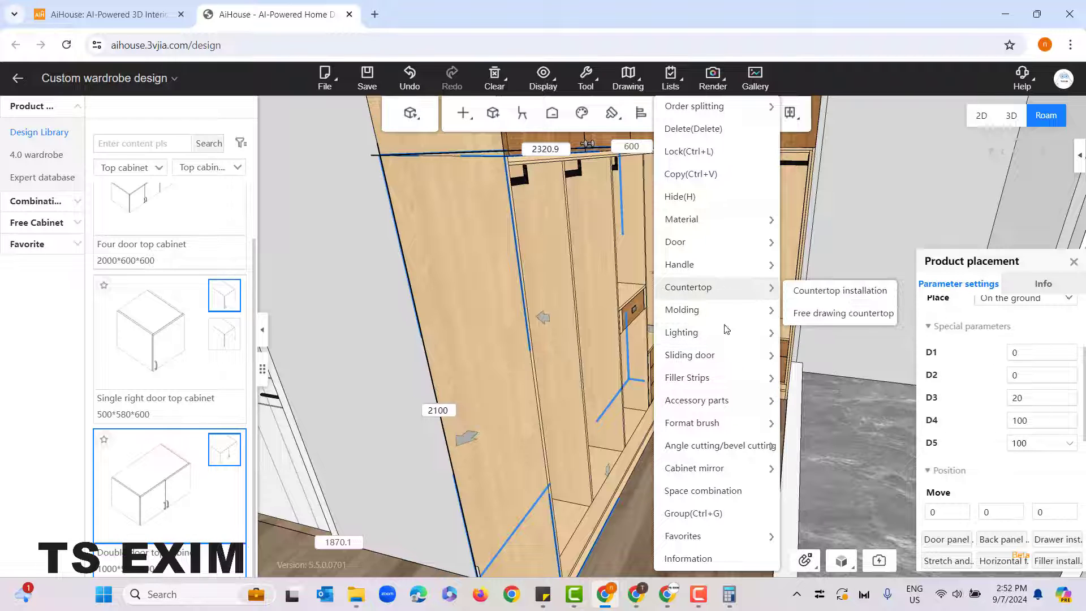
{"action": "mouse_move", "coordinate": [713, 362]}
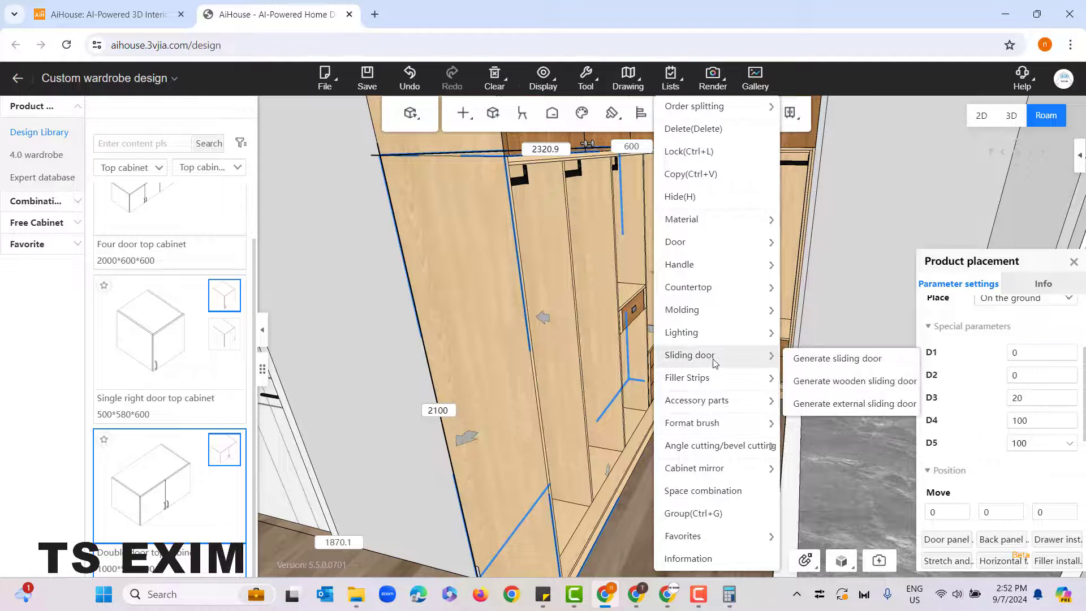
{"action": "left_click", "coordinate": [856, 359]}
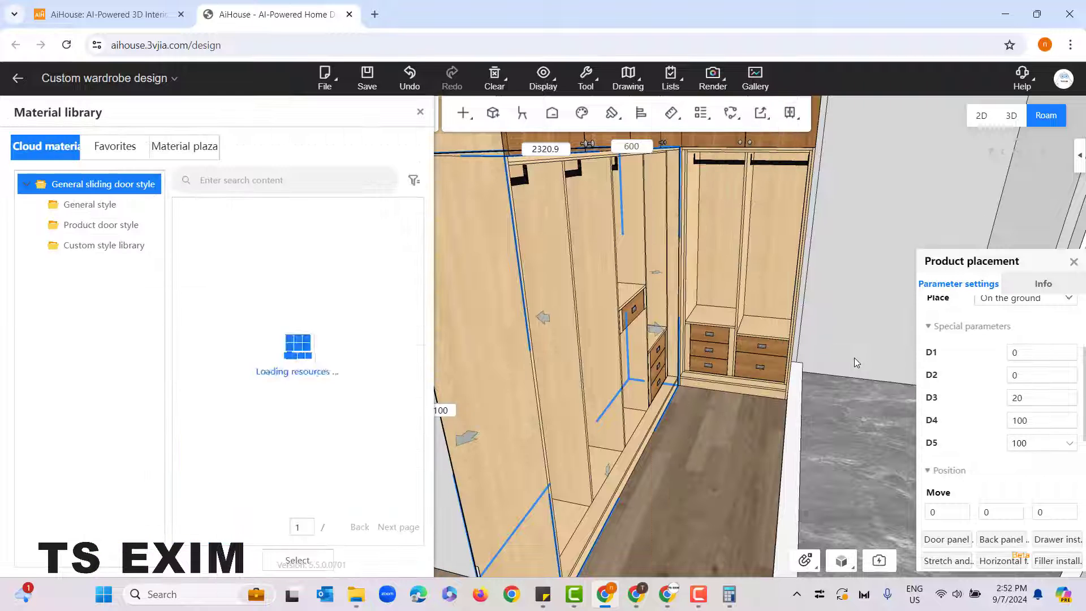
Step: Apply the Same color wood grain style with white panels and a dark wood middle band from the Custom style library to the wide unit cabinet's sliding doors
{"action": "scroll", "coordinate": [727, 452], "scroll_direction": "down", "scroll_amount": 4}
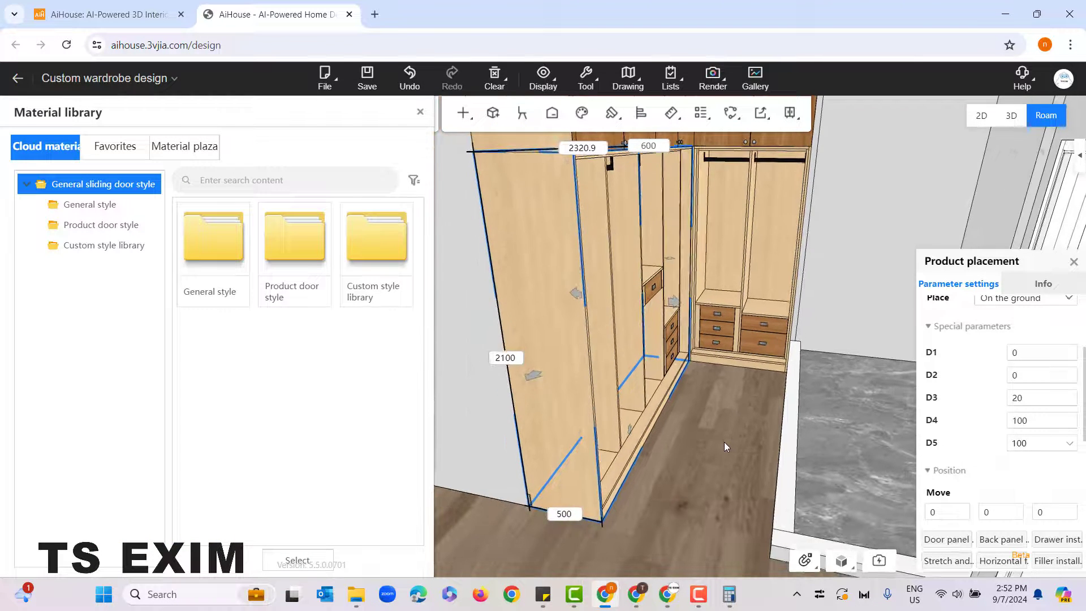
{"action": "left_click", "coordinate": [85, 208]}
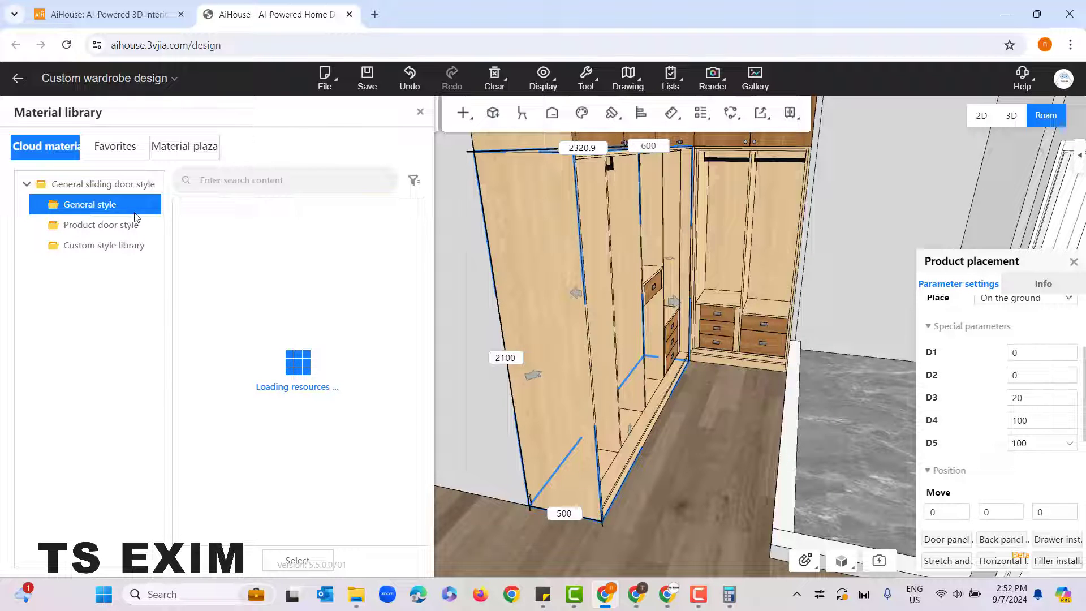
{"action": "left_click", "coordinate": [108, 225]}
{"action": "left_click", "coordinate": [97, 254]}
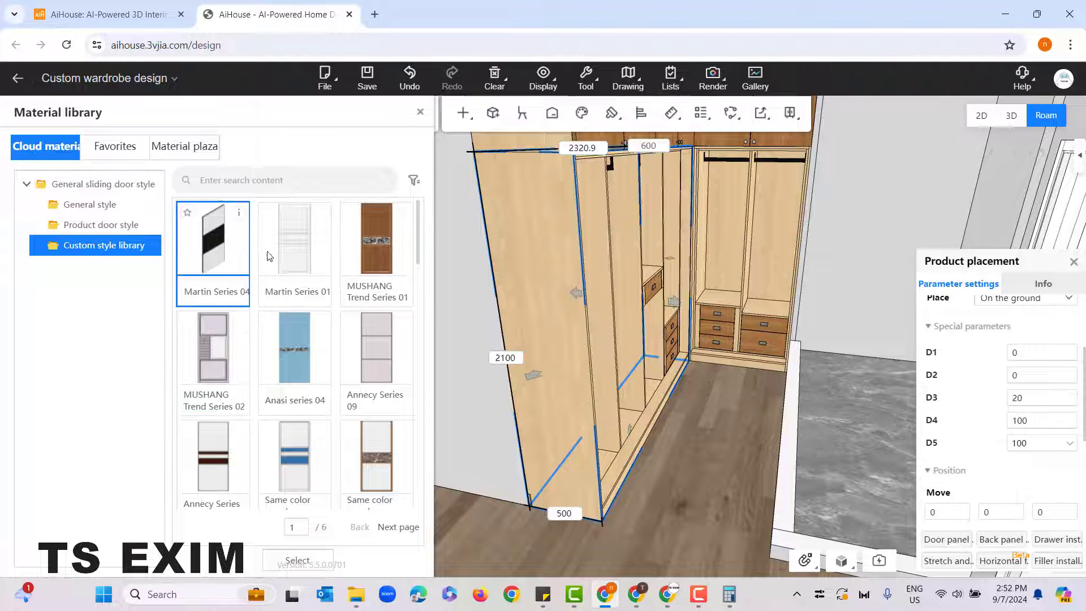
{"action": "scroll", "coordinate": [356, 424], "scroll_direction": "down", "scroll_amount": 4}
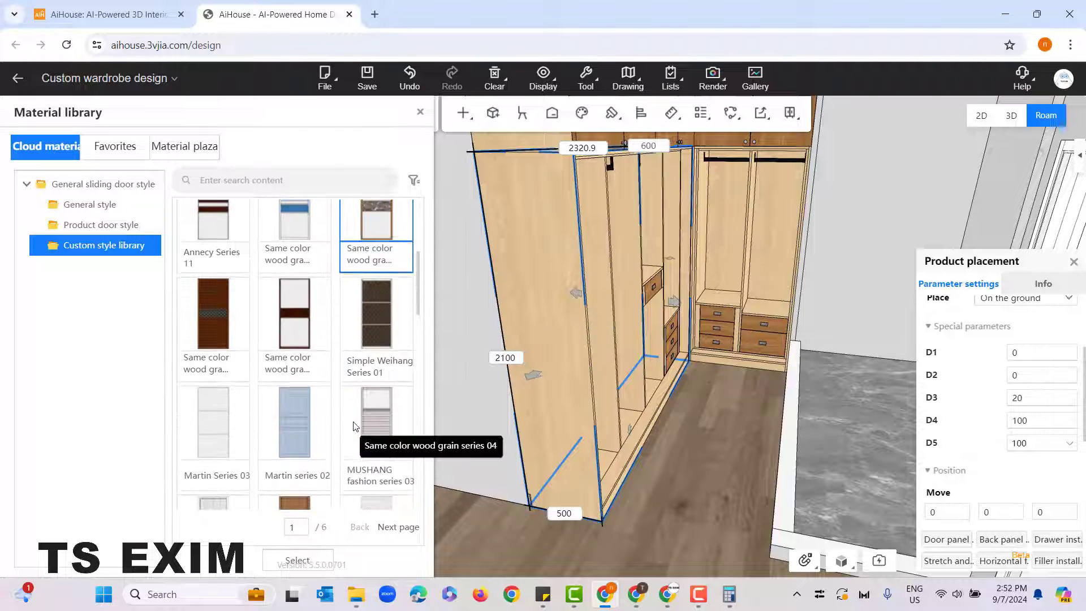
{"action": "double_click", "coordinate": [283, 314]}
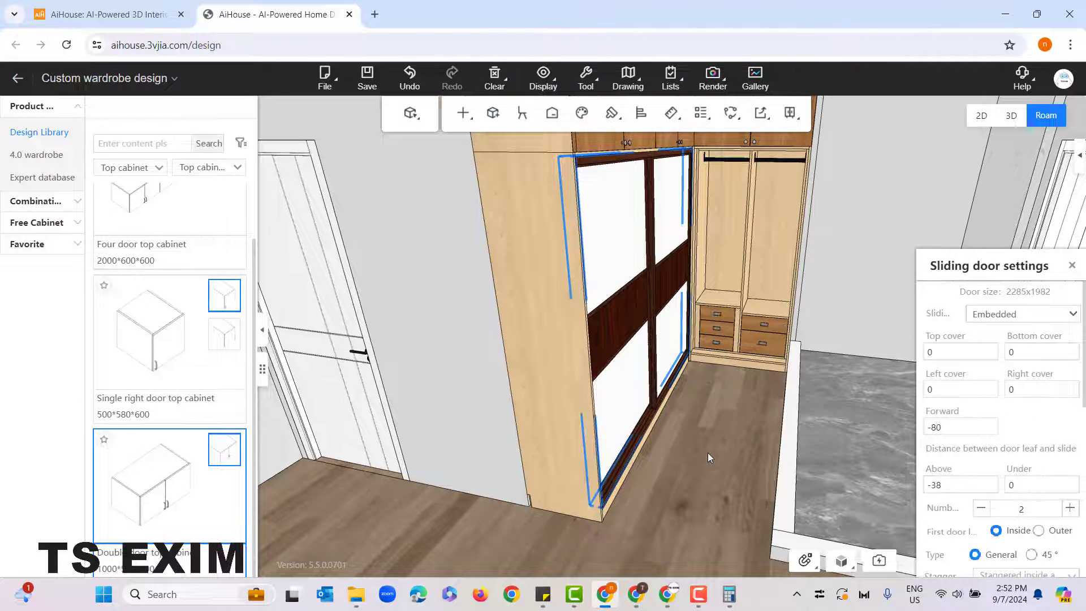
Step: Try Overlay mounting for the wide cabinet's sliding doors, compare it with Embedded, and return to Embedded
{"action": "scroll", "coordinate": [687, 484], "scroll_direction": "down", "scroll_amount": 5}
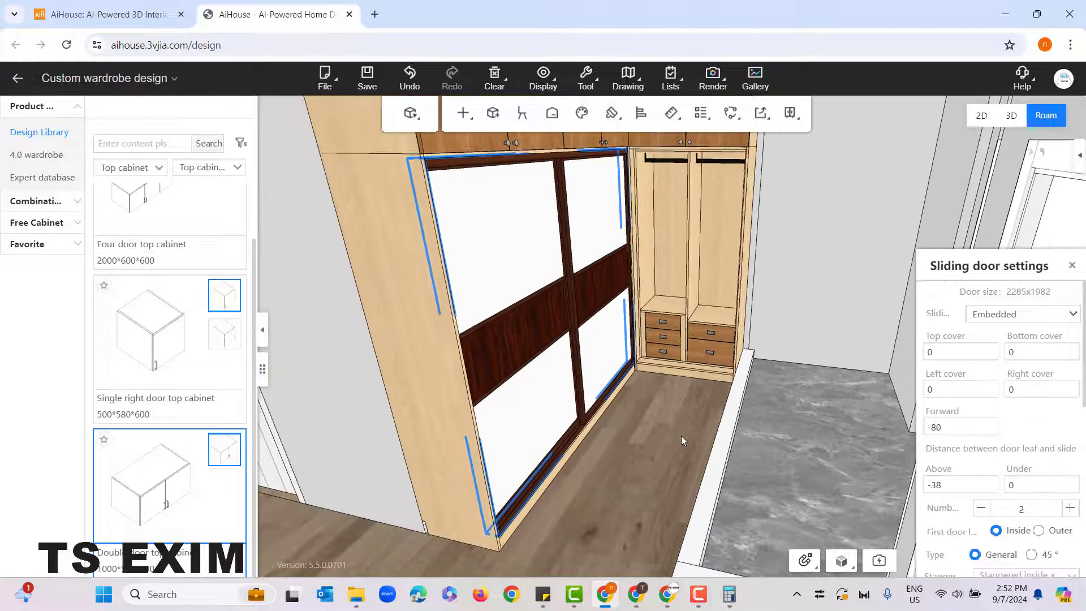
{"action": "left_click_drag", "start_coordinate": [661, 466], "coordinate": [654, 447]}
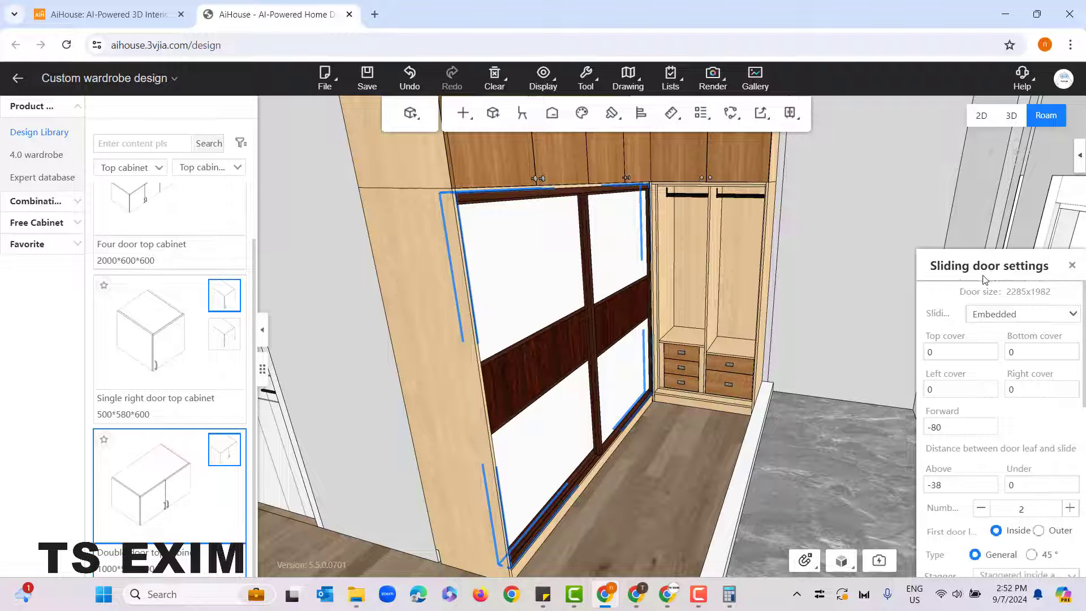
{"action": "left_click_drag", "start_coordinate": [991, 274], "coordinate": [901, 129]}
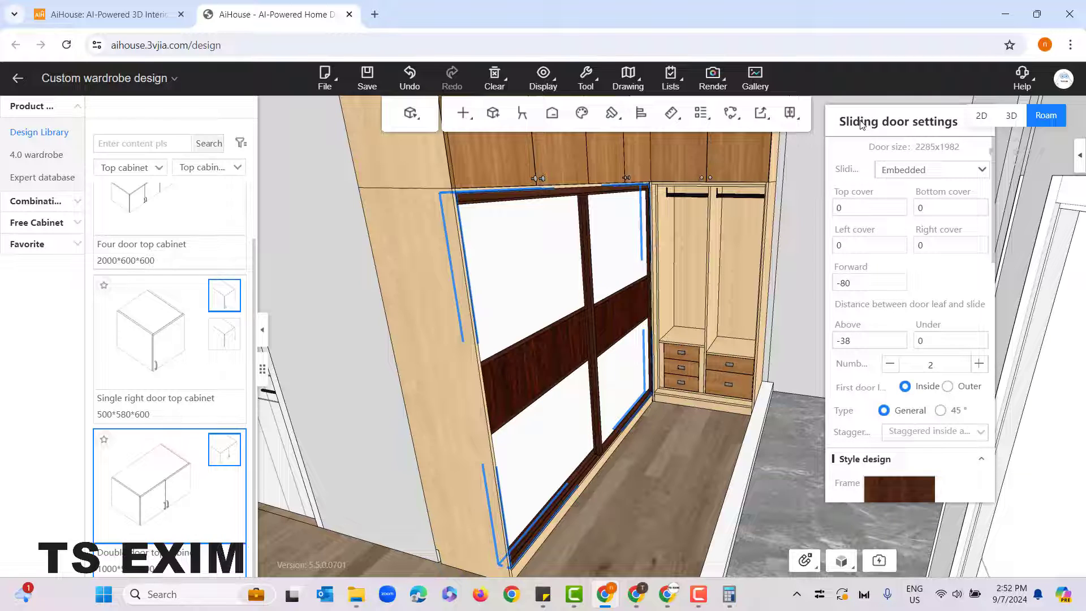
{"action": "left_click", "coordinate": [907, 170]}
{"action": "left_click", "coordinate": [907, 193]}
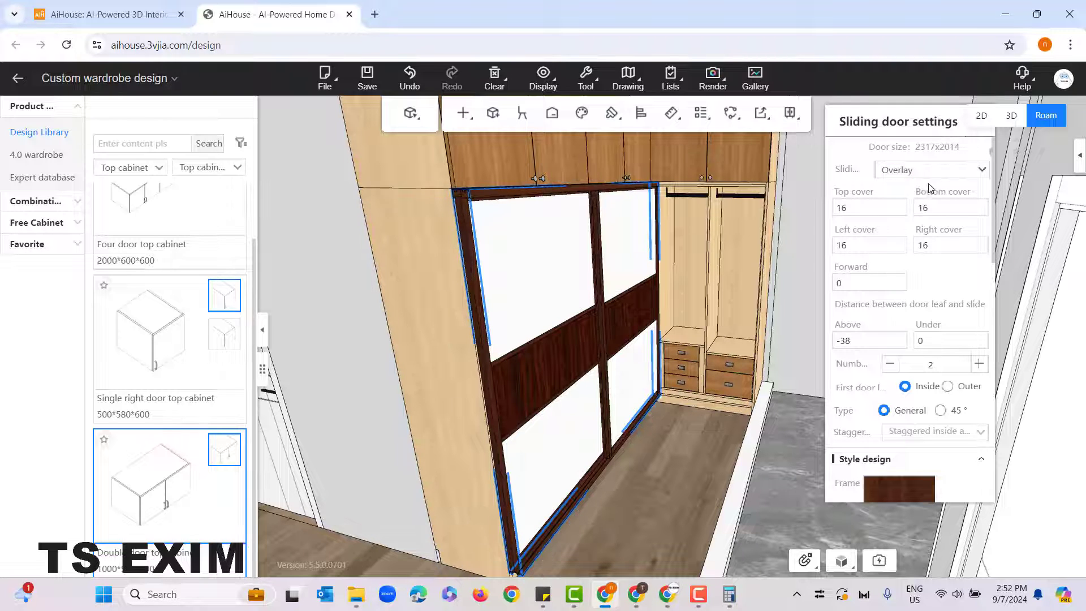
{"action": "left_click", "coordinate": [928, 175]}
{"action": "left_click", "coordinate": [926, 209]}
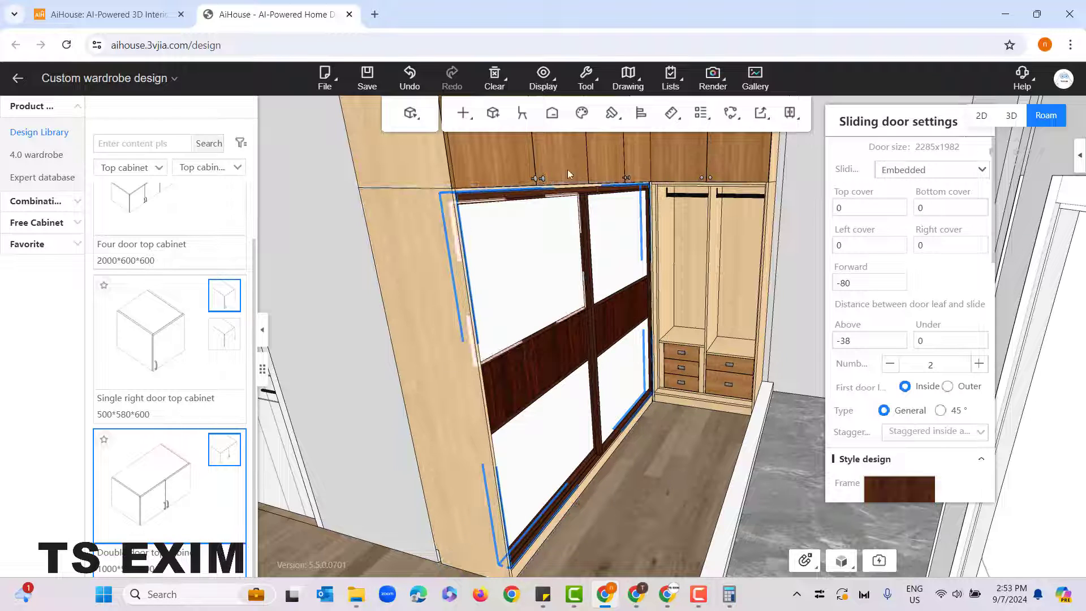
{"action": "left_click", "coordinate": [925, 192]}
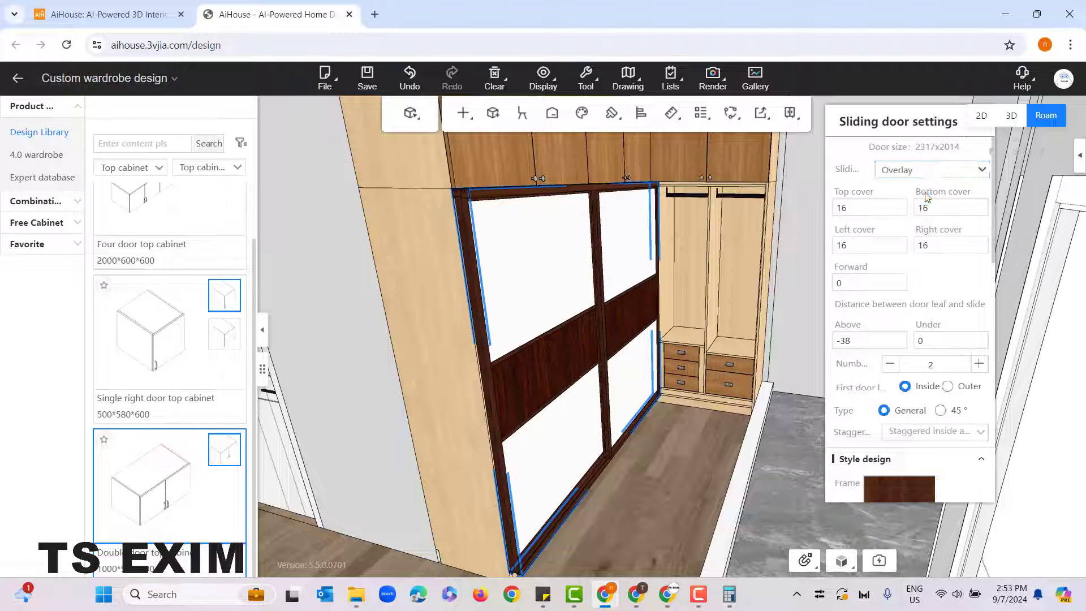
{"action": "left_click", "coordinate": [943, 170]}
{"action": "left_click", "coordinate": [932, 210]}
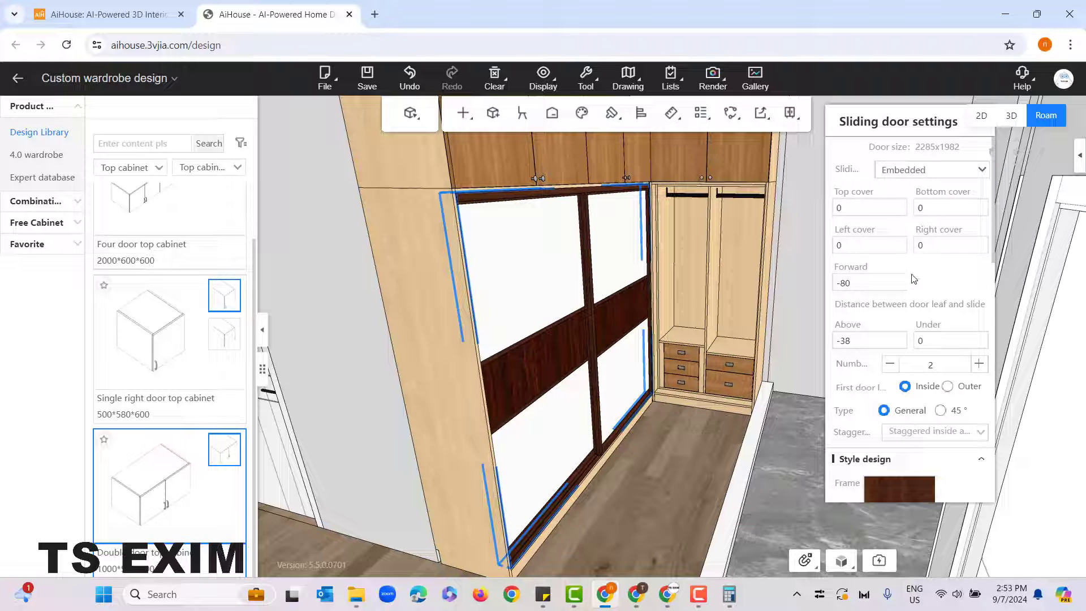
Step: Set the number of sliding door leaves on the wide unit cabinet to 4
{"action": "scroll", "coordinate": [913, 279], "scroll_direction": "down", "scroll_amount": 3}
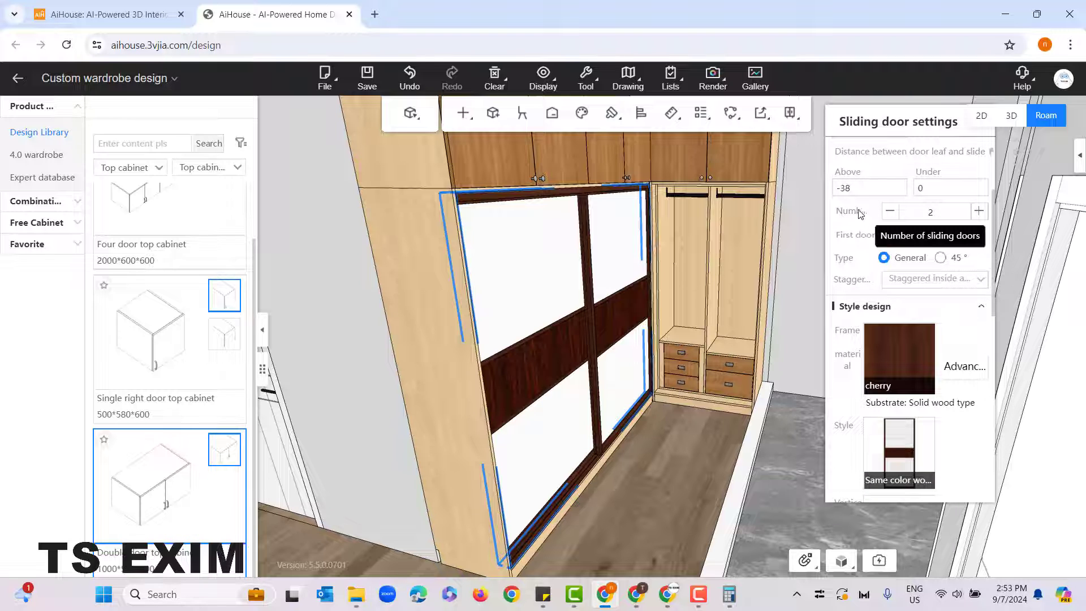
{"action": "left_click", "coordinate": [979, 211]}
{"action": "left_click", "coordinate": [978, 211]}
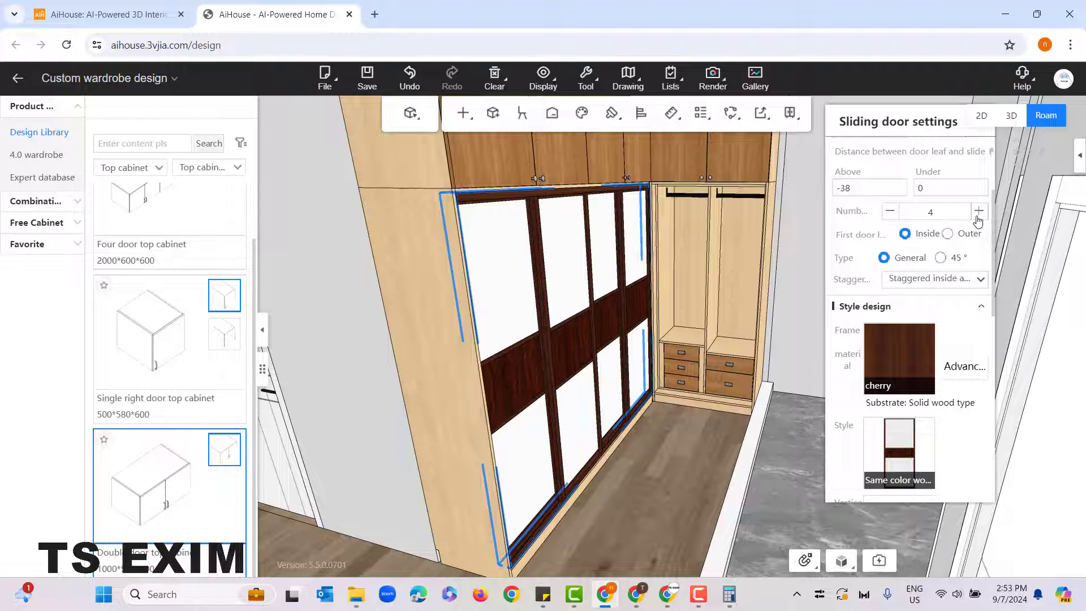
{"action": "left_click", "coordinate": [889, 215]}
{"action": "left_click", "coordinate": [888, 215]}
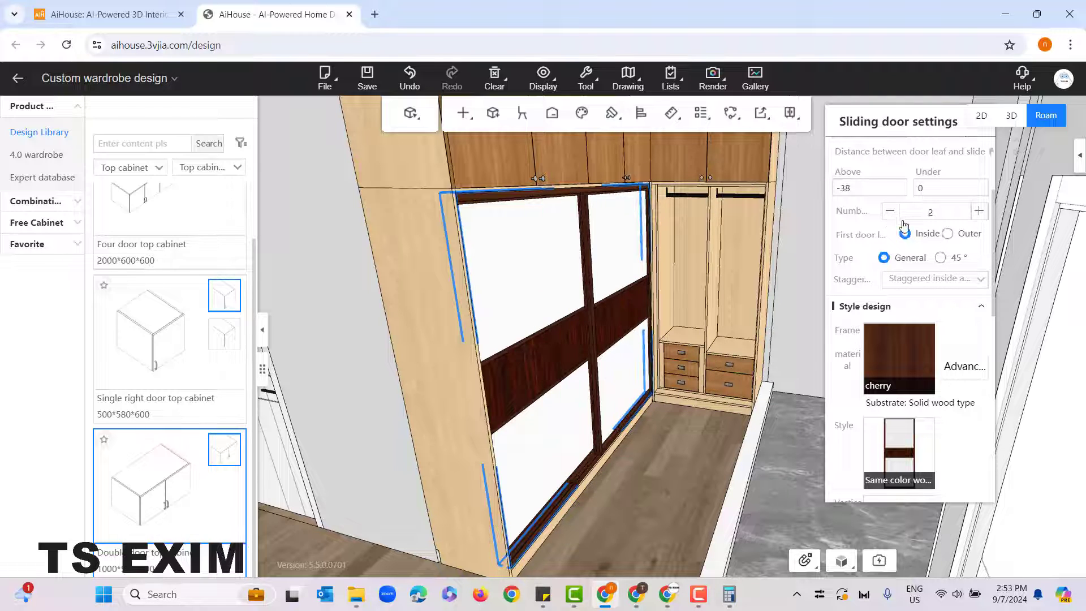
{"action": "left_click", "coordinate": [979, 212]}
{"action": "left_click", "coordinate": [979, 213]}
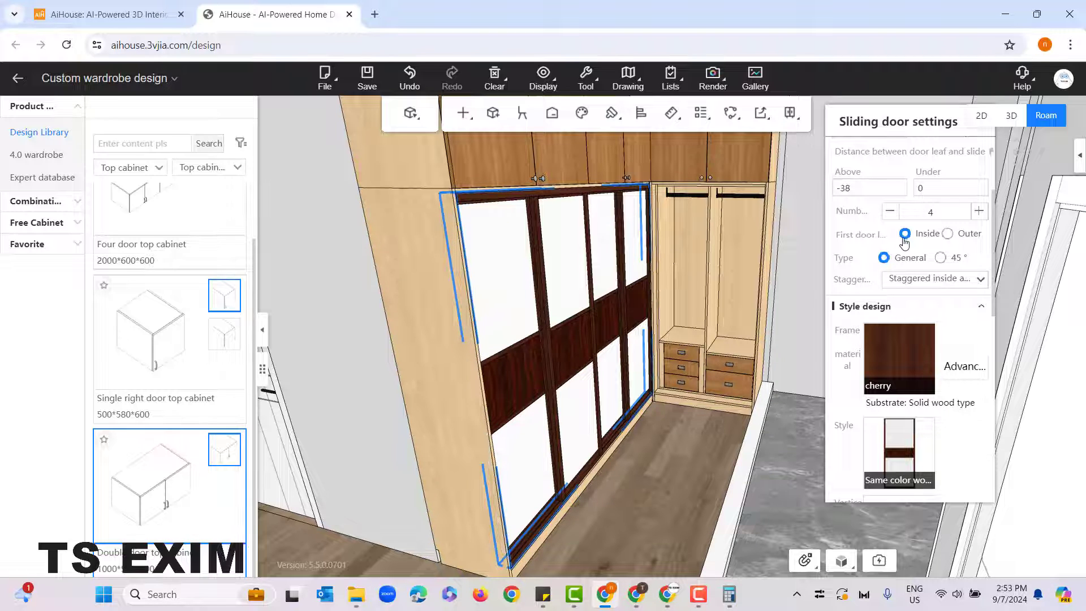
Step: Try placing the first sliding door leaf on the Outer track and switch it back to Inside
{"action": "left_click", "coordinate": [946, 235]}
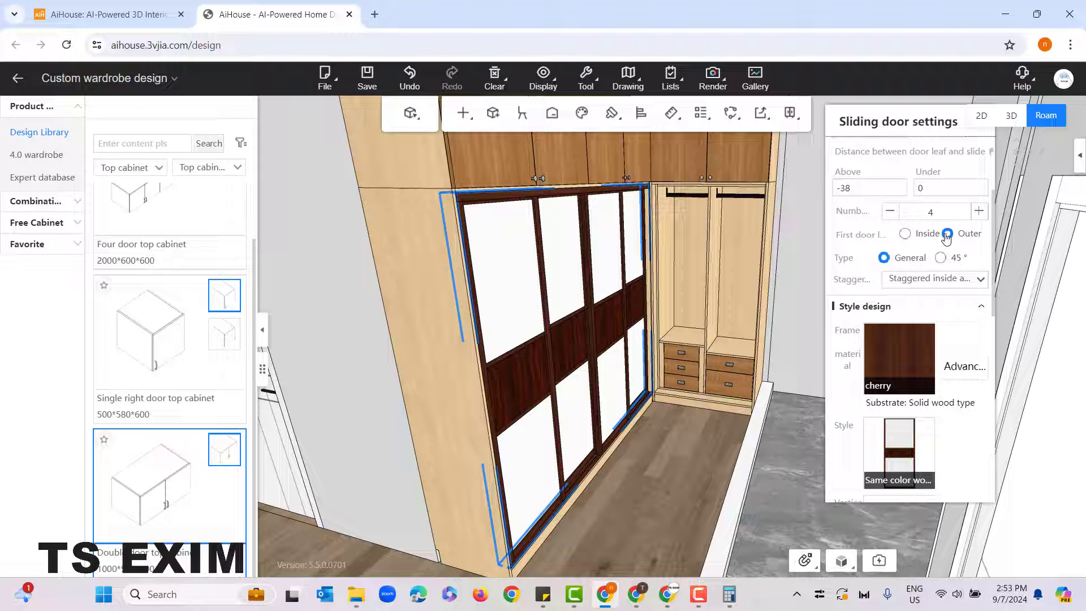
{"action": "left_click", "coordinate": [905, 235]}
{"action": "left_click", "coordinate": [947, 234]}
{"action": "left_click", "coordinate": [905, 234]}
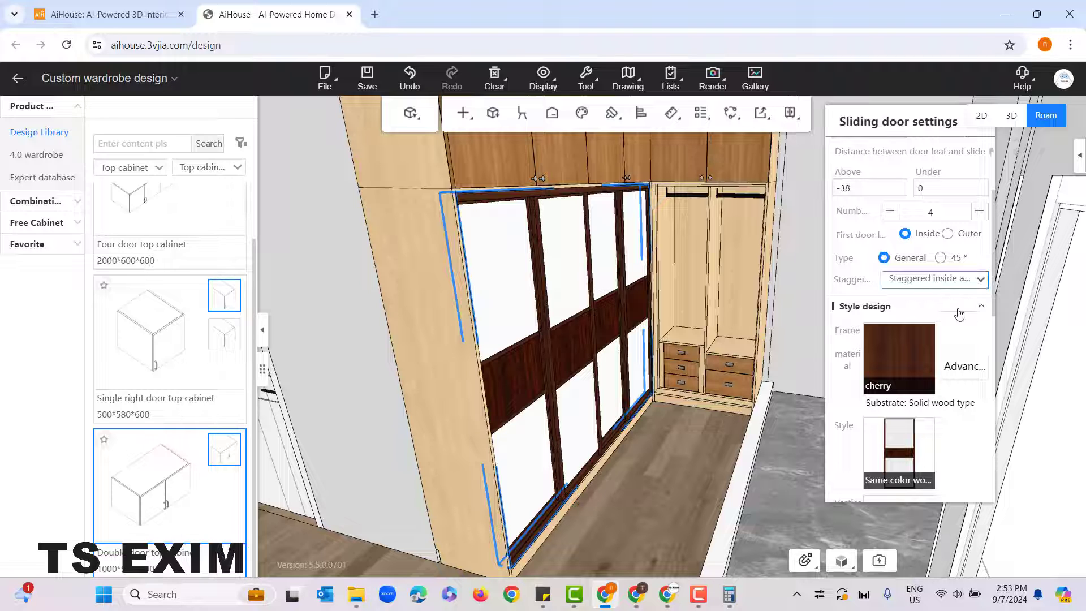
Step: Change the frame material of the wide cabinet's sliding doors to Black Silver from the Metal textures
{"action": "scroll", "coordinate": [891, 323], "scroll_direction": "down", "scroll_amount": 1}
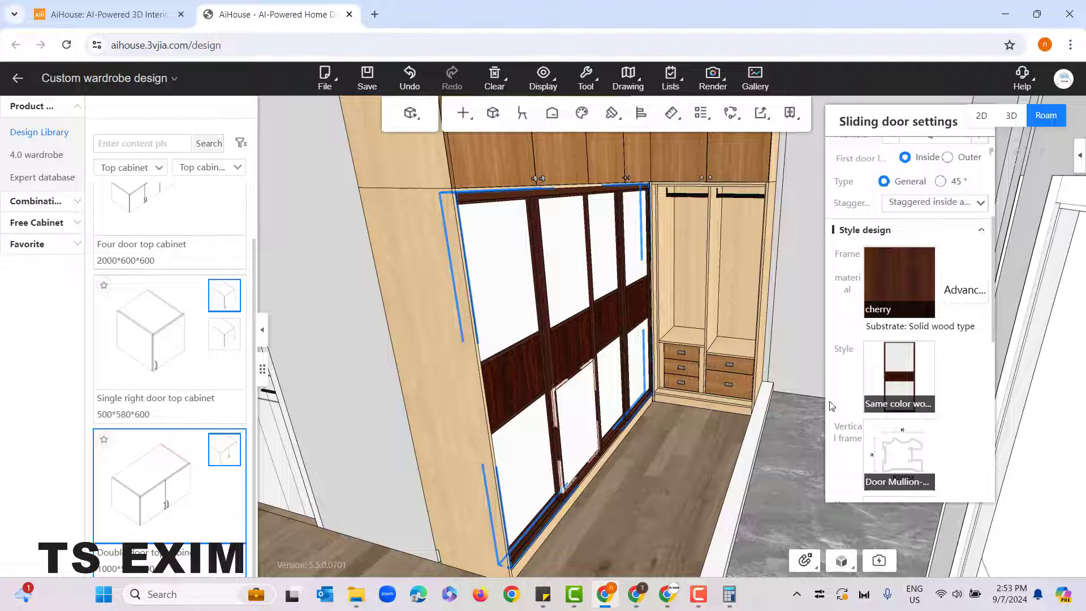
{"action": "left_click", "coordinate": [899, 282]}
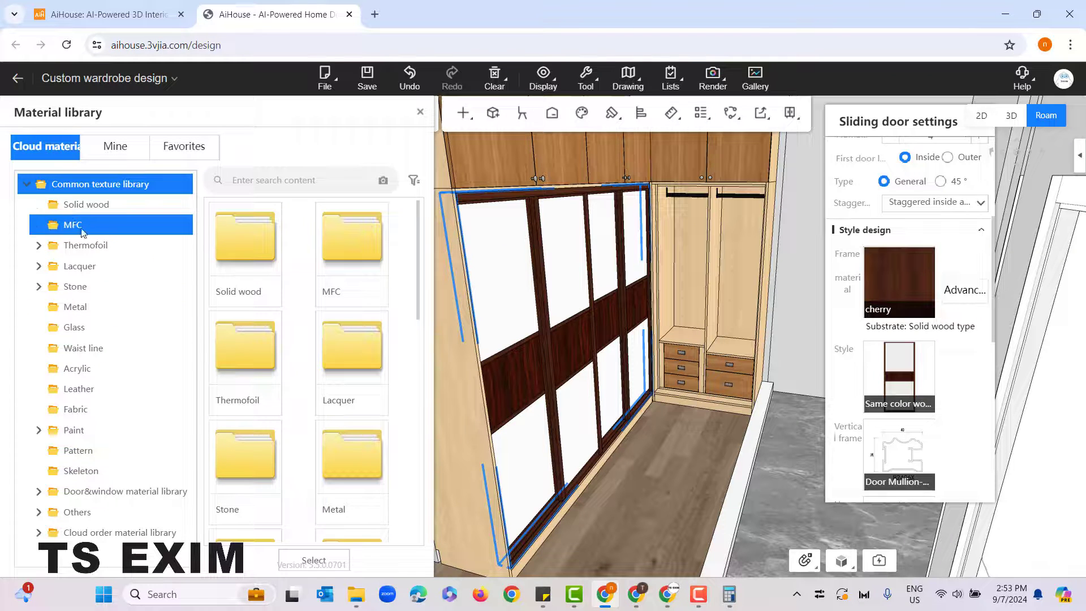
{"action": "left_click", "coordinate": [107, 307]}
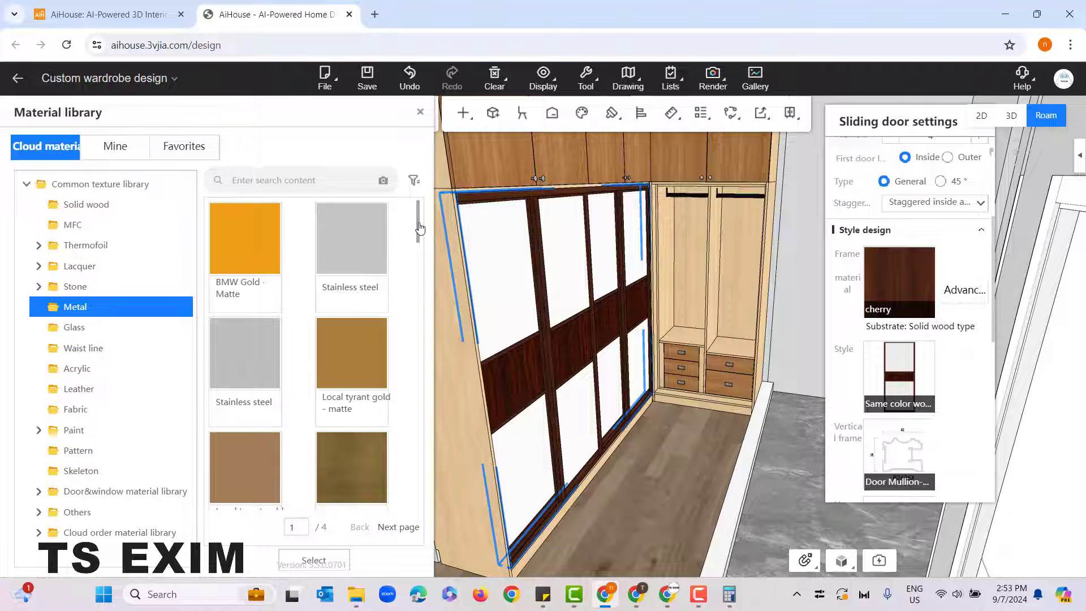
{"action": "left_click_drag", "start_coordinate": [420, 228], "coordinate": [434, 370]}
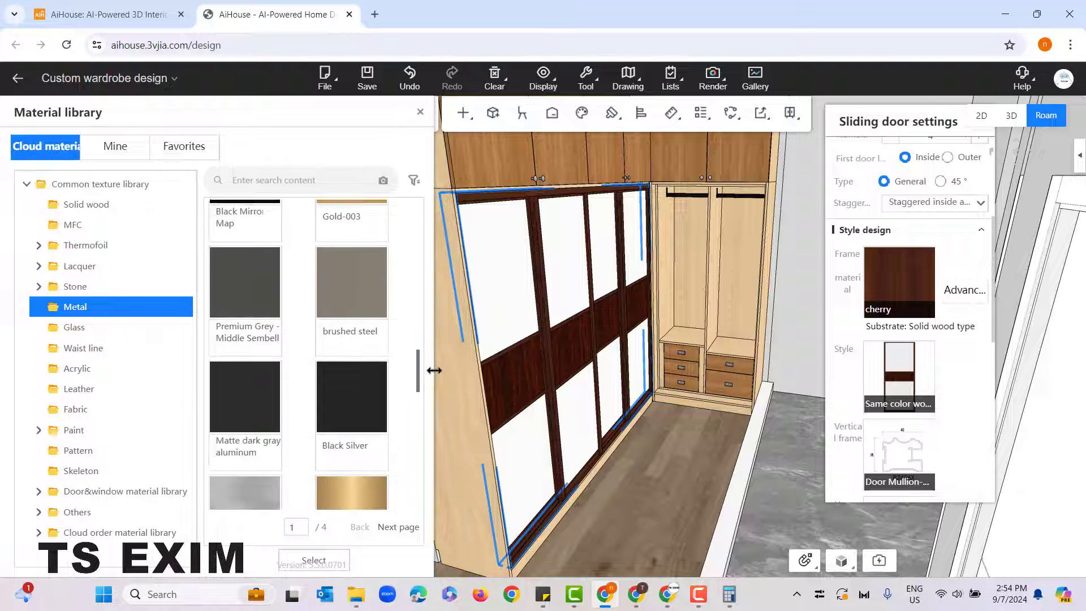
{"action": "left_click", "coordinate": [340, 386]}
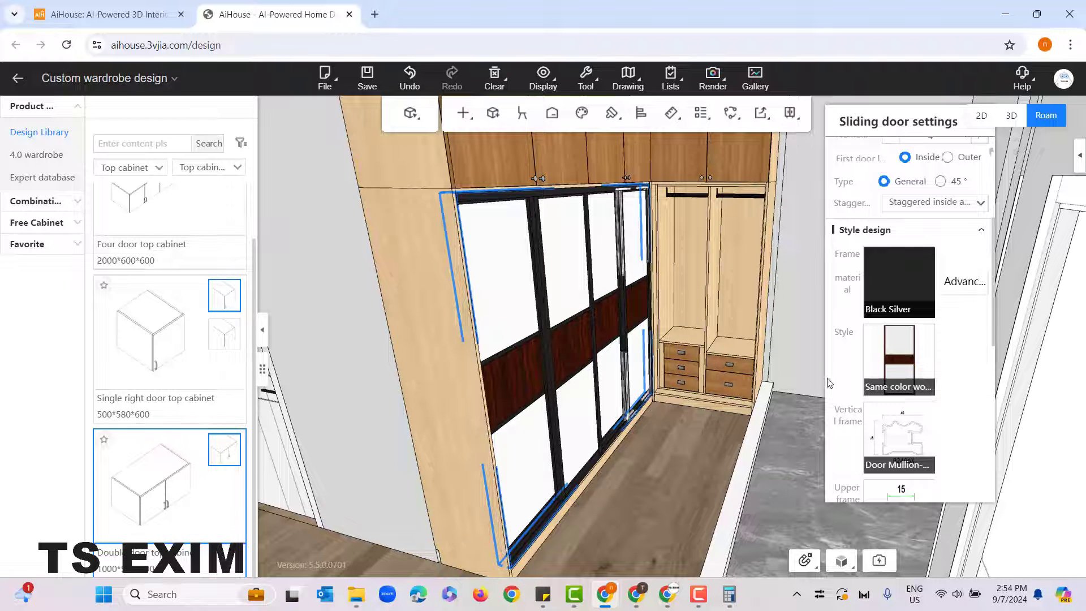
Step: Browse the General style door designs for the wide cabinet's sliding doors and close the library without replacing the style
{"action": "mouse_move", "coordinate": [884, 355]}
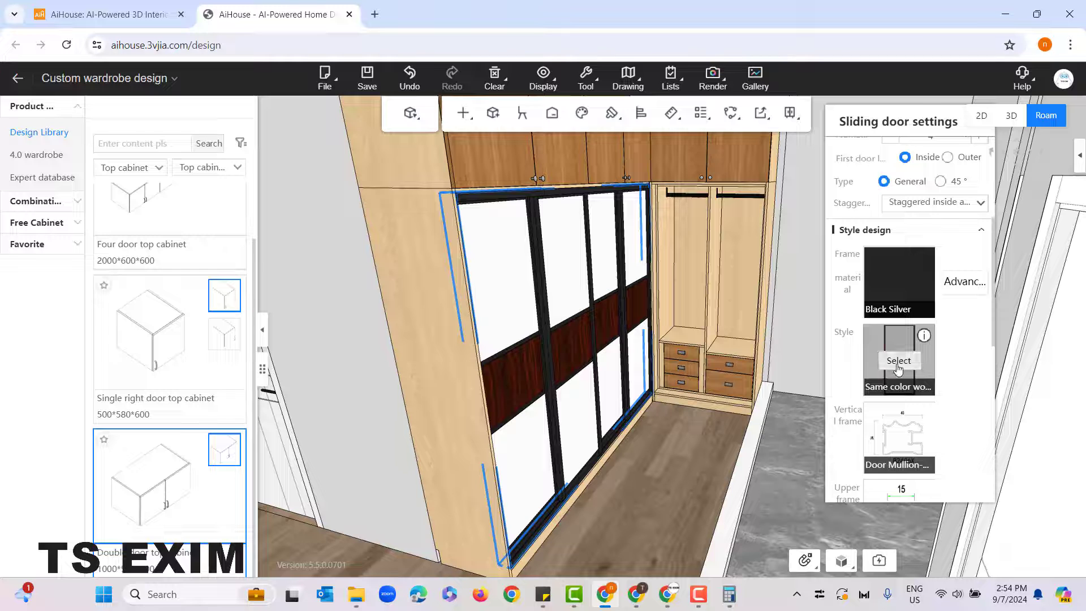
{"action": "left_click", "coordinate": [898, 365]}
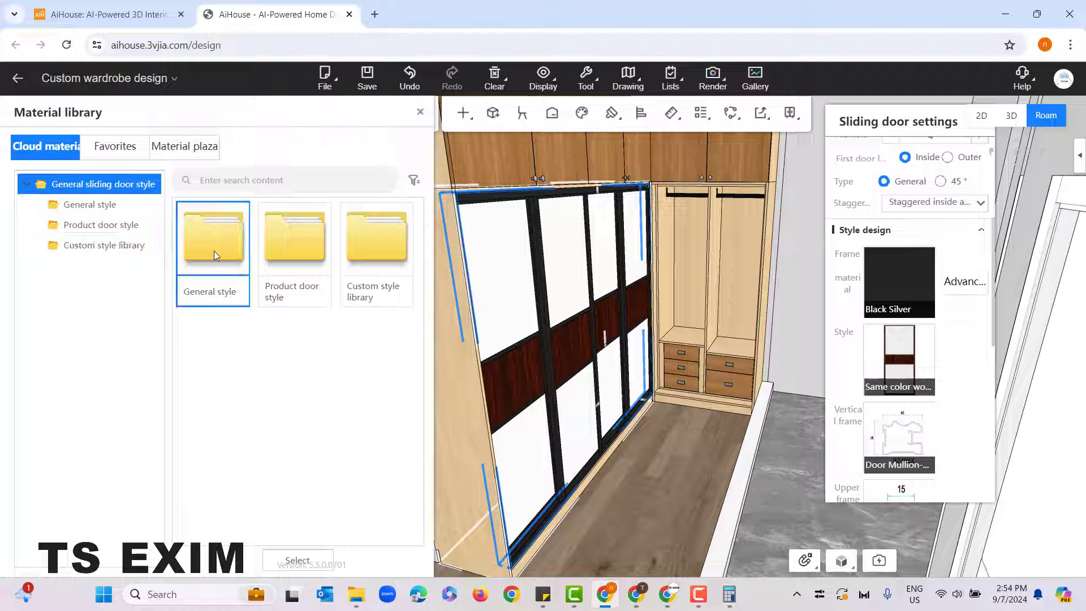
{"action": "left_click", "coordinate": [214, 252]}
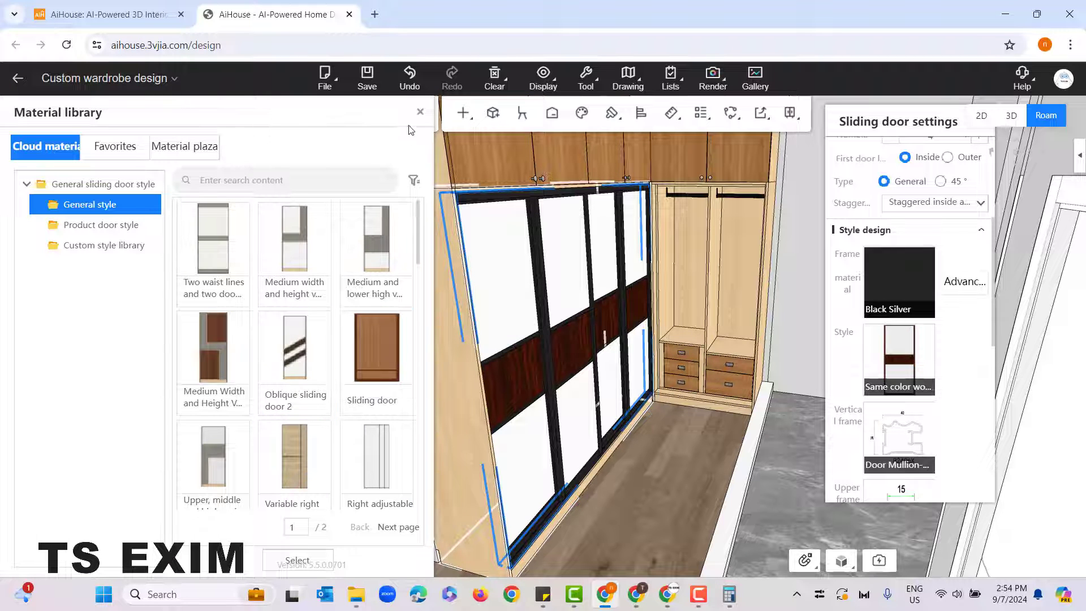
{"action": "left_click", "coordinate": [419, 113]}
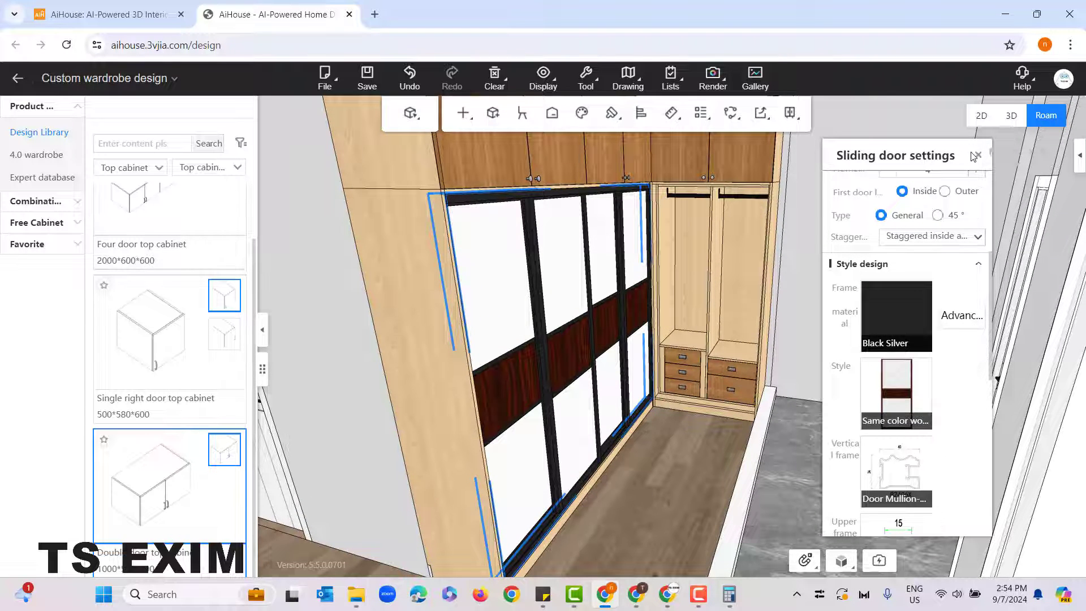
Step: Generate a standard sliding door for the end-wall unit cabinet using the Same color wood grain style with a dark middle band from the Custom style library
{"action": "scroll", "coordinate": [722, 503], "scroll_direction": "up", "scroll_amount": 4}
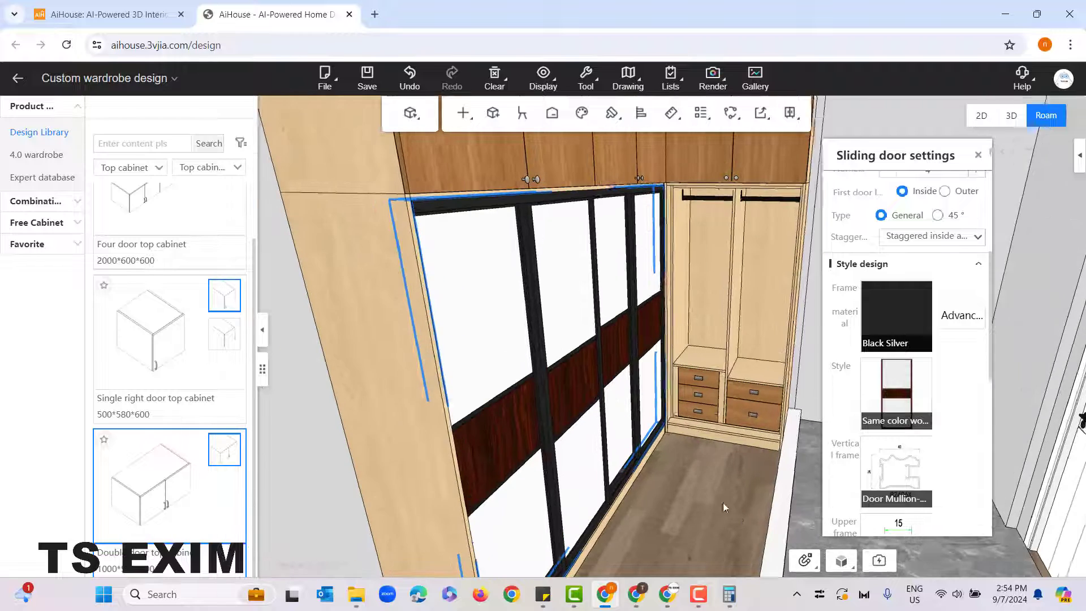
{"action": "left_click_drag", "start_coordinate": [773, 508], "coordinate": [595, 412]}
{"action": "left_click", "coordinate": [595, 415]}
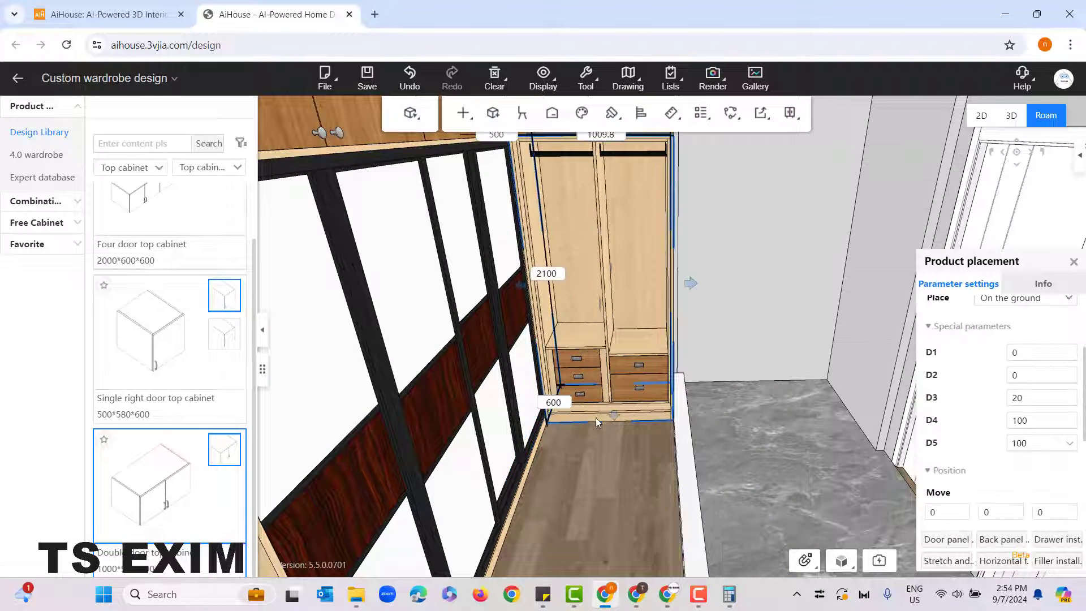
{"action": "right_click", "coordinate": [584, 421]}
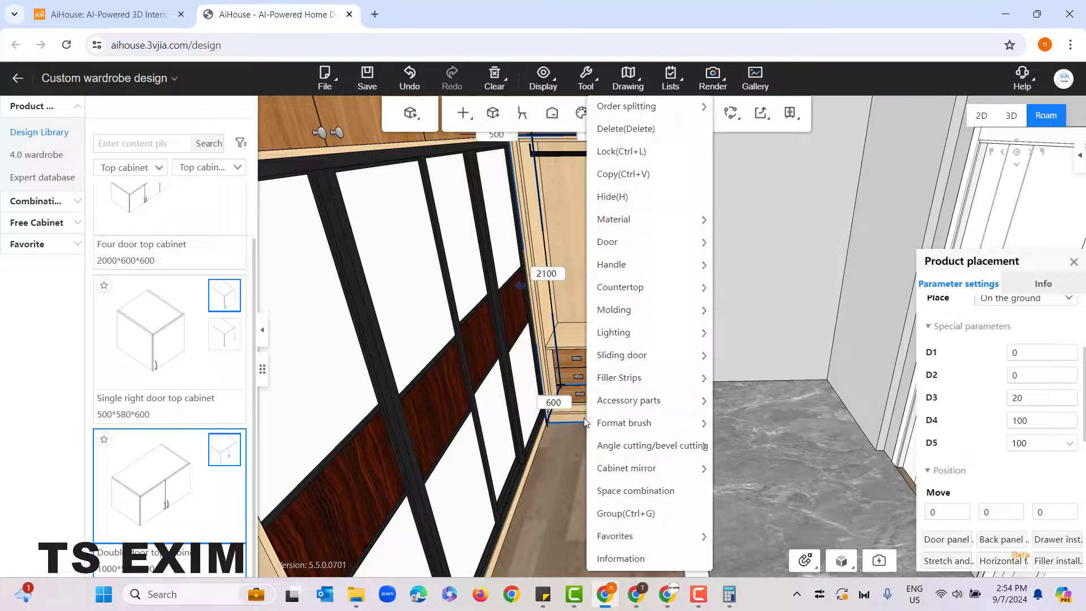
{"action": "mouse_move", "coordinate": [607, 359]}
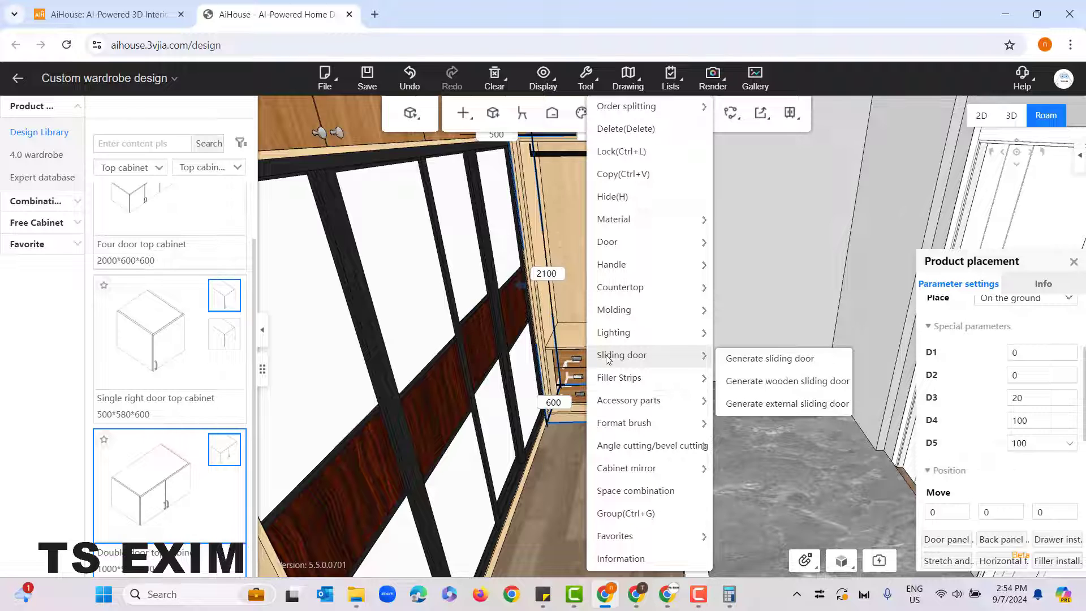
{"action": "left_click", "coordinate": [776, 367]}
{"action": "left_click", "coordinate": [134, 254]}
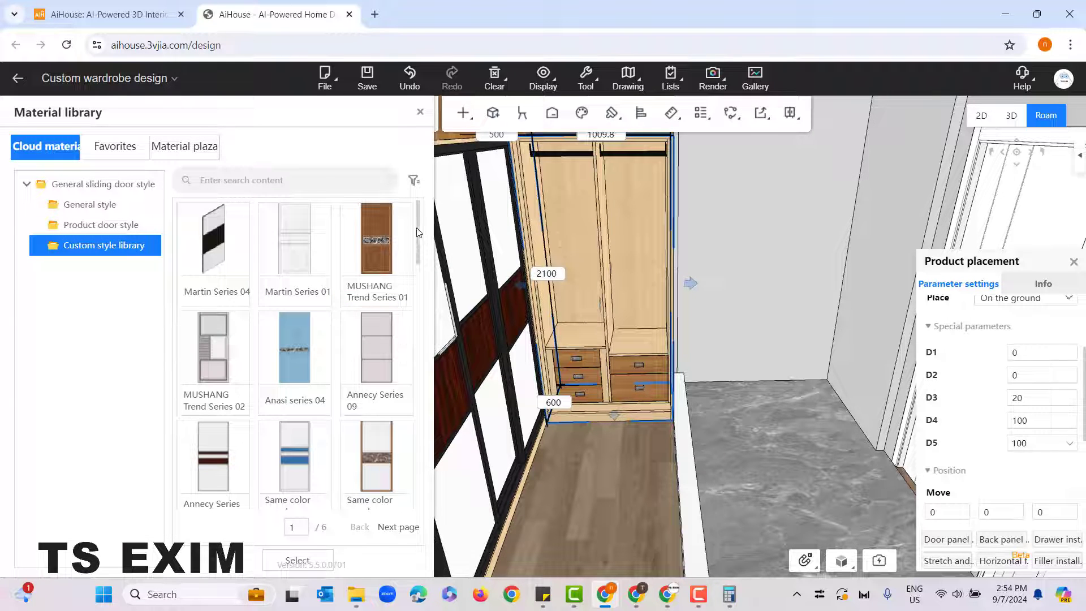
{"action": "left_click_drag", "start_coordinate": [419, 235], "coordinate": [421, 274]}
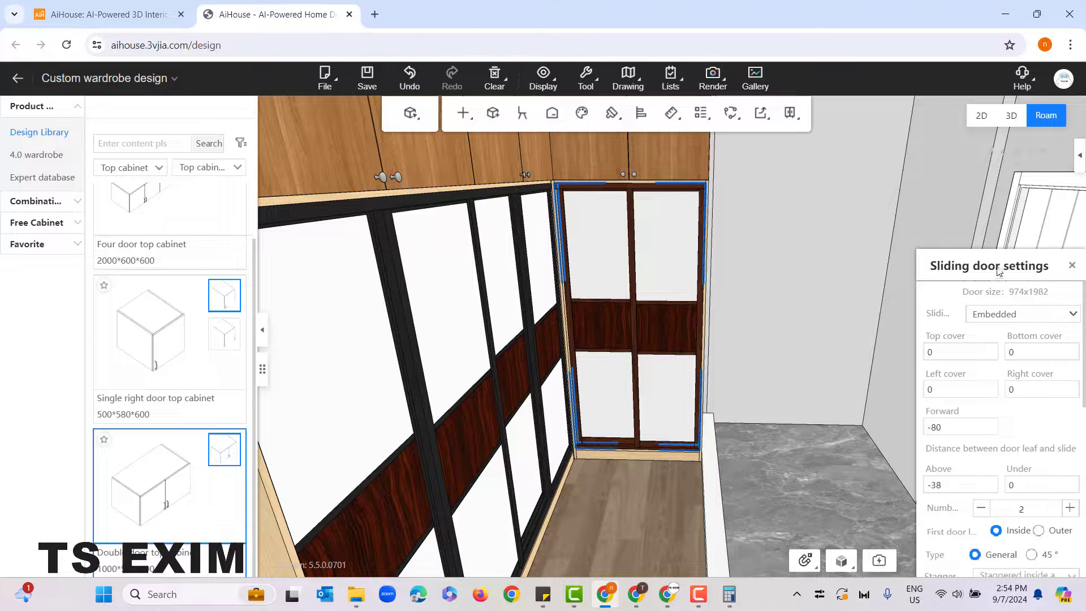
Step: Check the mounting types available for the end-wall cabinet's sliding doors and keep Embedded
{"action": "left_click_drag", "start_coordinate": [998, 272], "coordinate": [879, 150]}
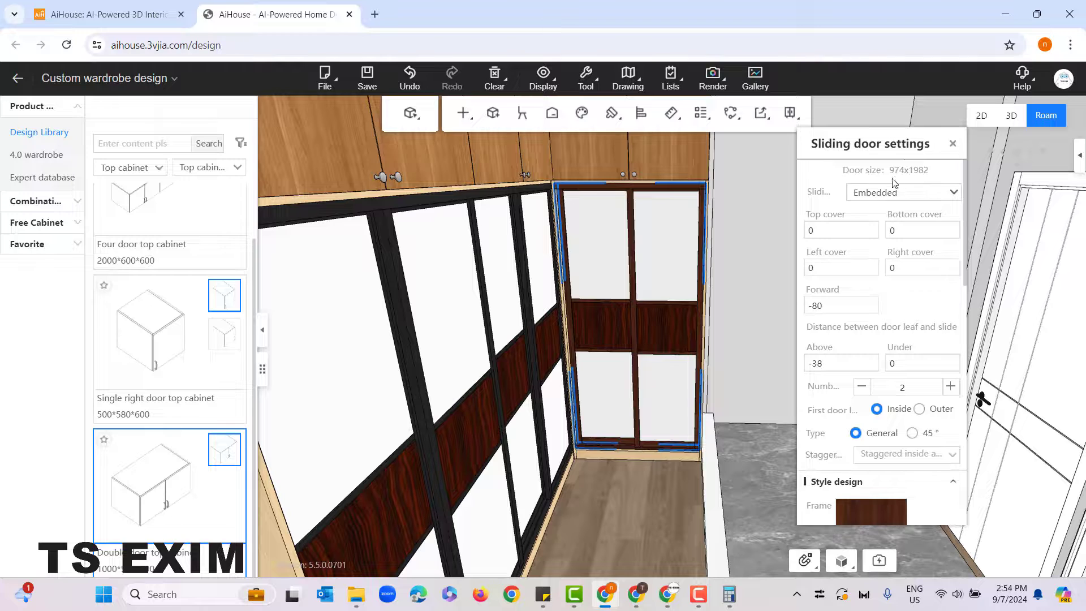
{"action": "left_click", "coordinate": [903, 192]}
{"action": "left_click", "coordinate": [905, 229]}
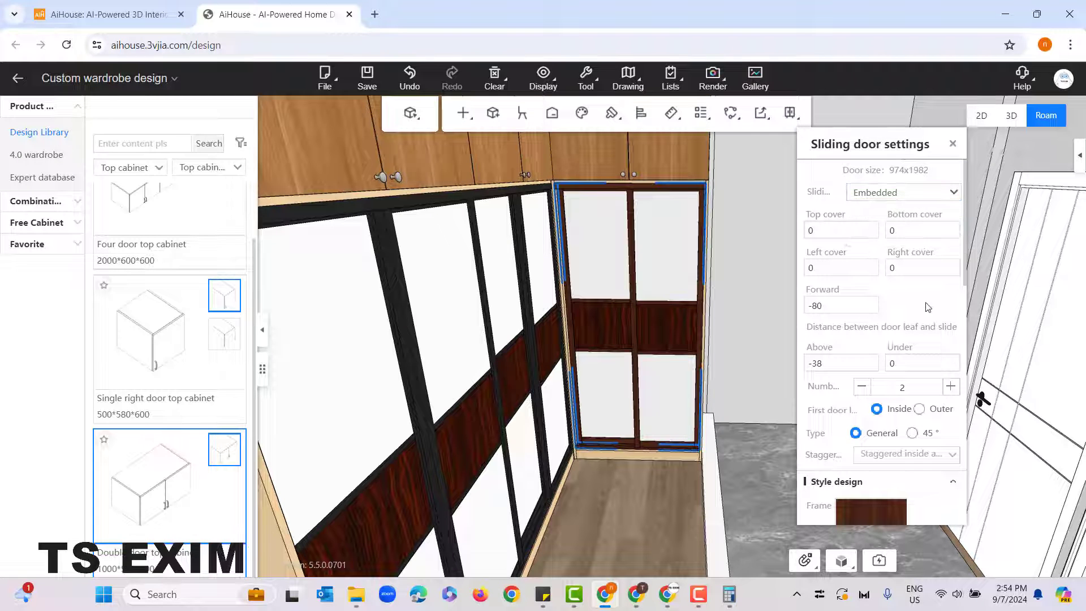
Step: Set the first door leaf of the end-wall cabinet's sliding doors to Outer, comparing it with the Inside option
{"action": "scroll", "coordinate": [928, 306], "scroll_direction": "down", "scroll_amount": 3}
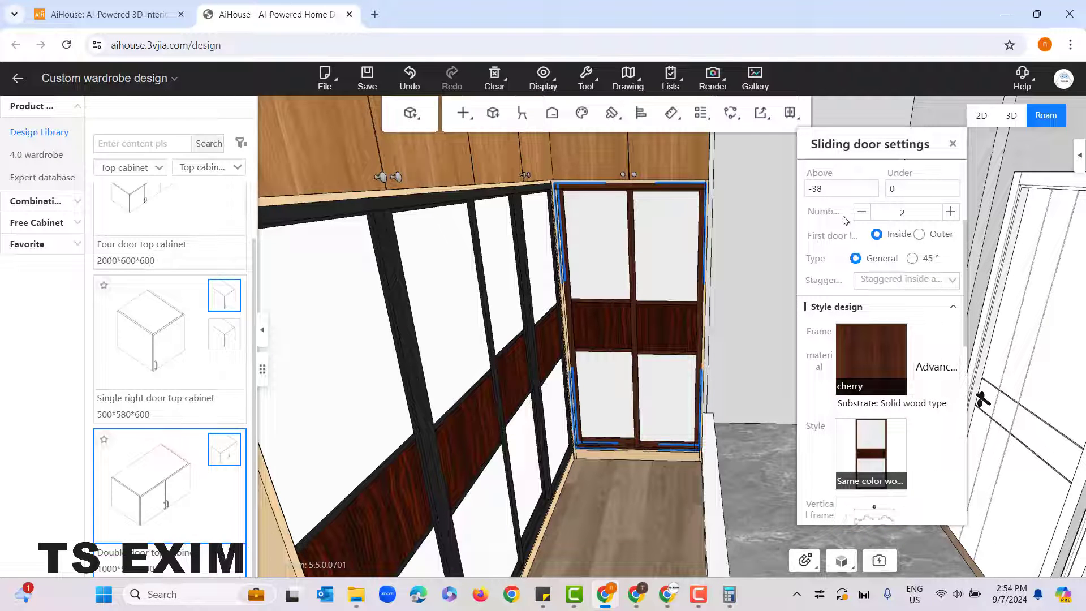
{"action": "left_click", "coordinate": [919, 234]}
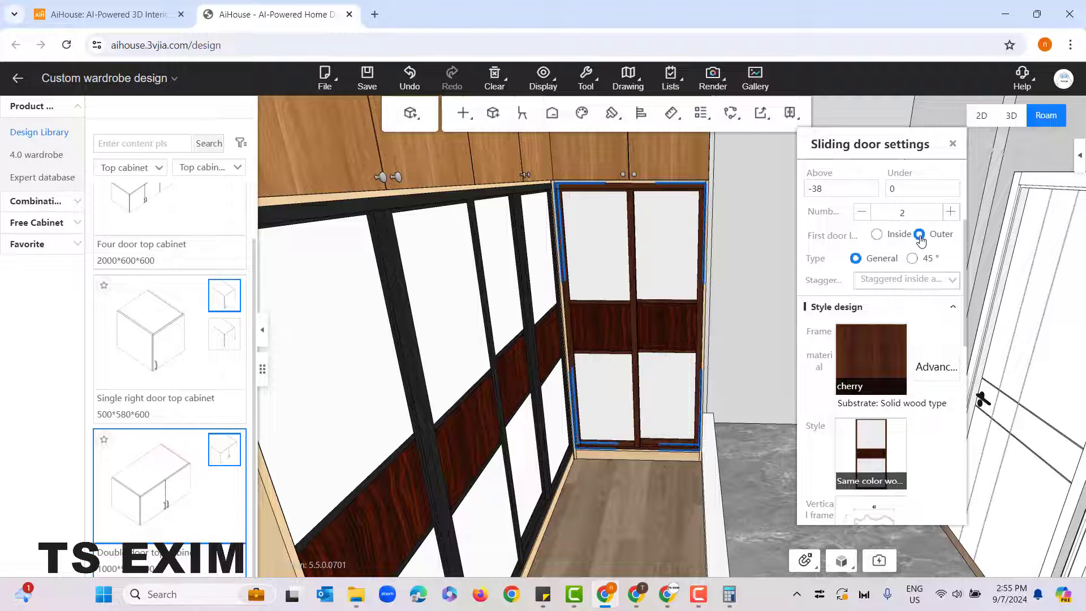
{"action": "left_click", "coordinate": [876, 235]}
{"action": "left_click", "coordinate": [918, 236]}
Step: Change the frame material of the end-wall cabinet's sliding doors to Black Silver from the Metal textures and close the door settings
{"action": "left_click", "coordinate": [871, 360]}
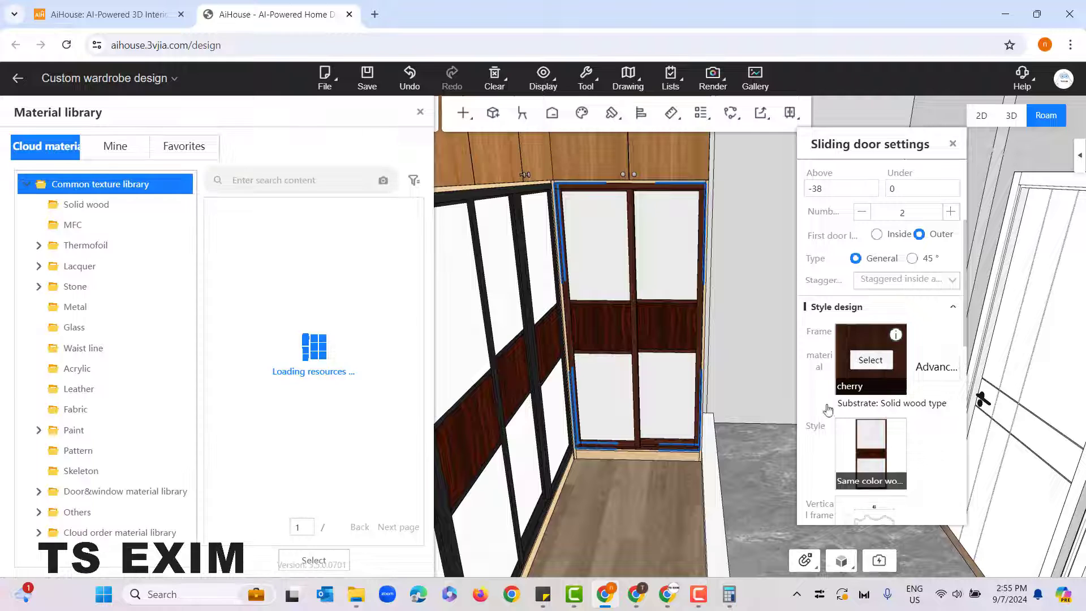
{"action": "left_click", "coordinate": [99, 305]}
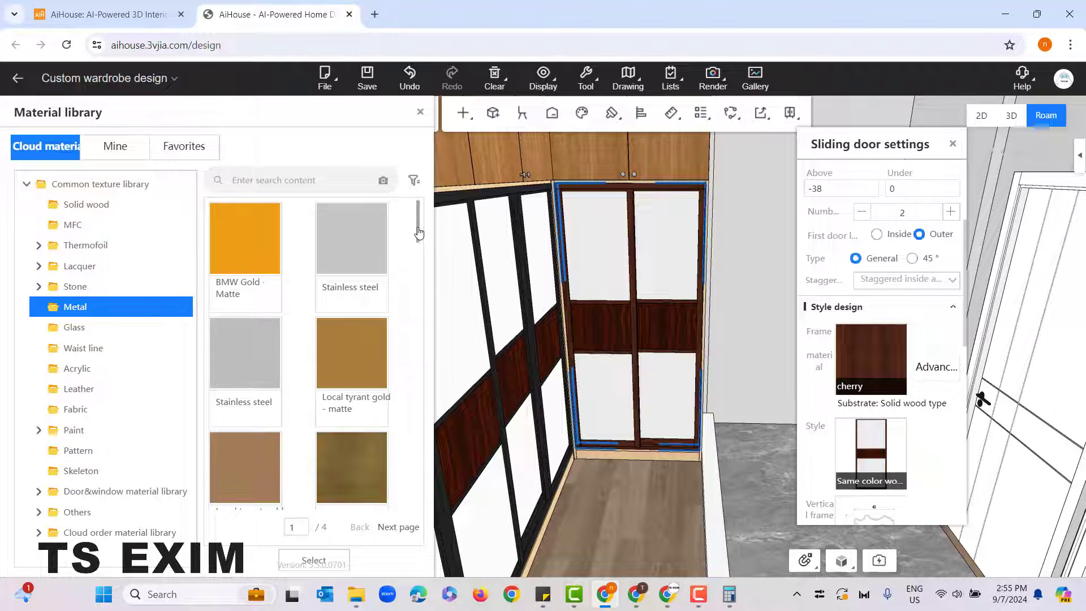
{"action": "left_click_drag", "start_coordinate": [416, 215], "coordinate": [406, 327]}
{"action": "scroll", "coordinate": [390, 325], "scroll_direction": "down", "scroll_amount": 10}
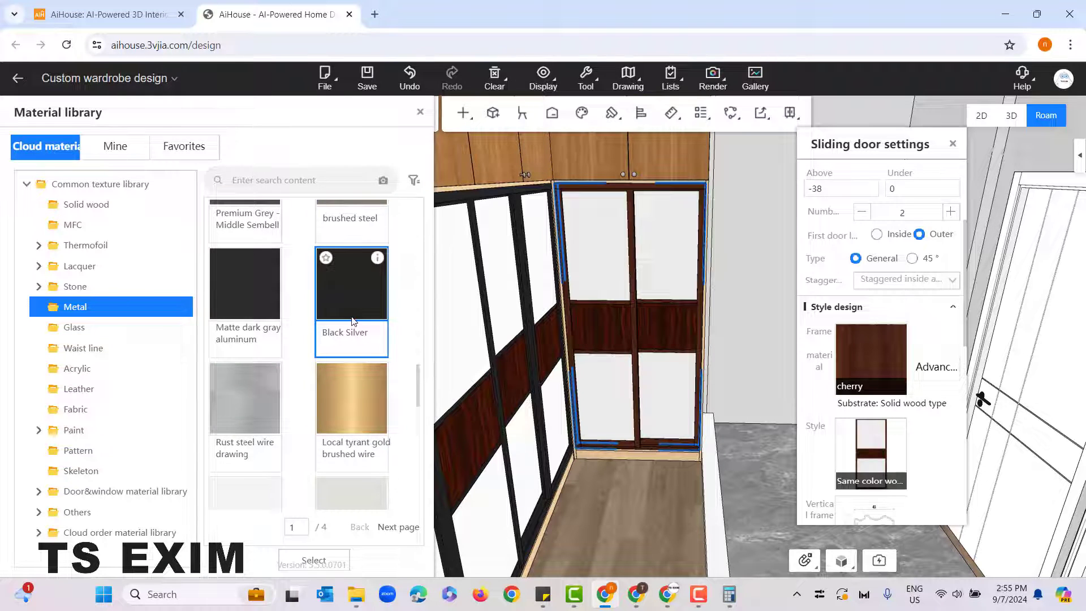
{"action": "left_click", "coordinate": [352, 320]}
{"action": "mouse_move", "coordinate": [877, 442]}
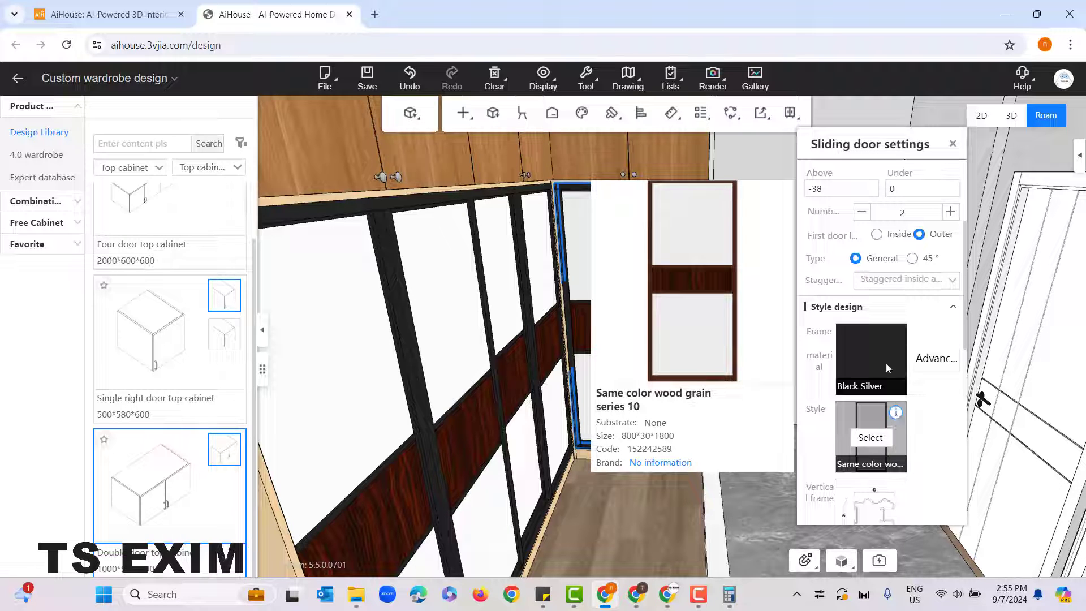
{"action": "scroll", "coordinate": [851, 358], "scroll_direction": "up", "scroll_amount": 3}
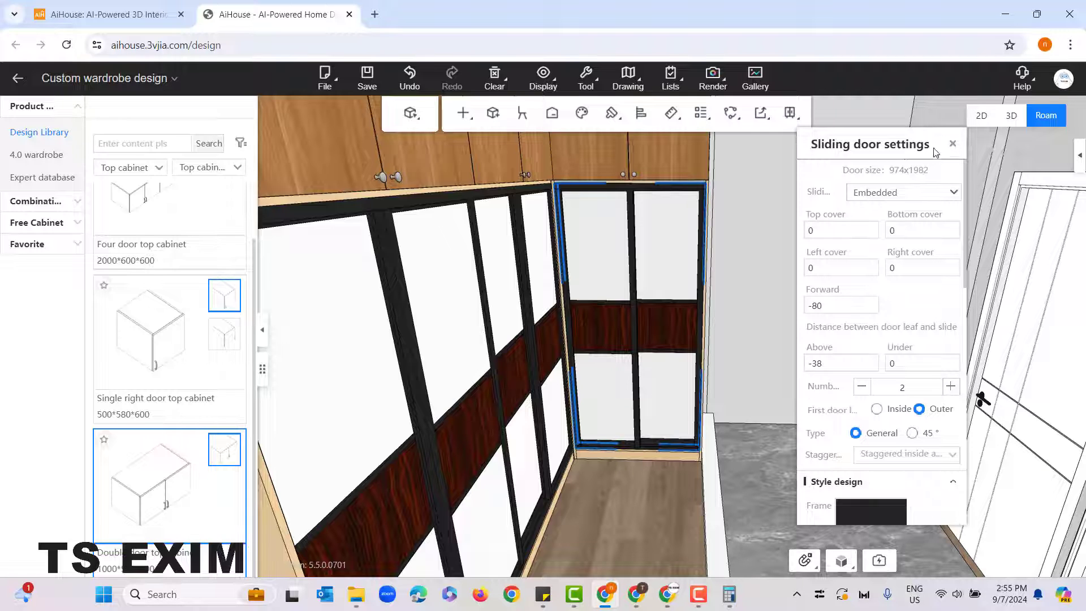
{"action": "left_click", "coordinate": [953, 145]}
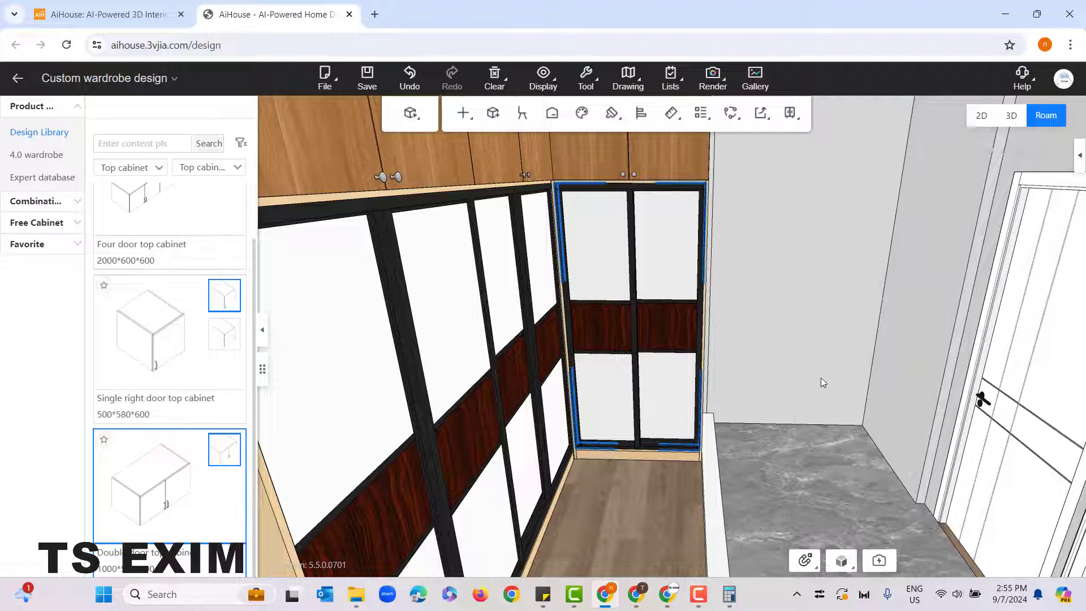
Step: Inspect the end-wall cabinet's sliding door set, its leaves and its individual panels, and close the sliding door settings
{"action": "left_click", "coordinate": [751, 451]}
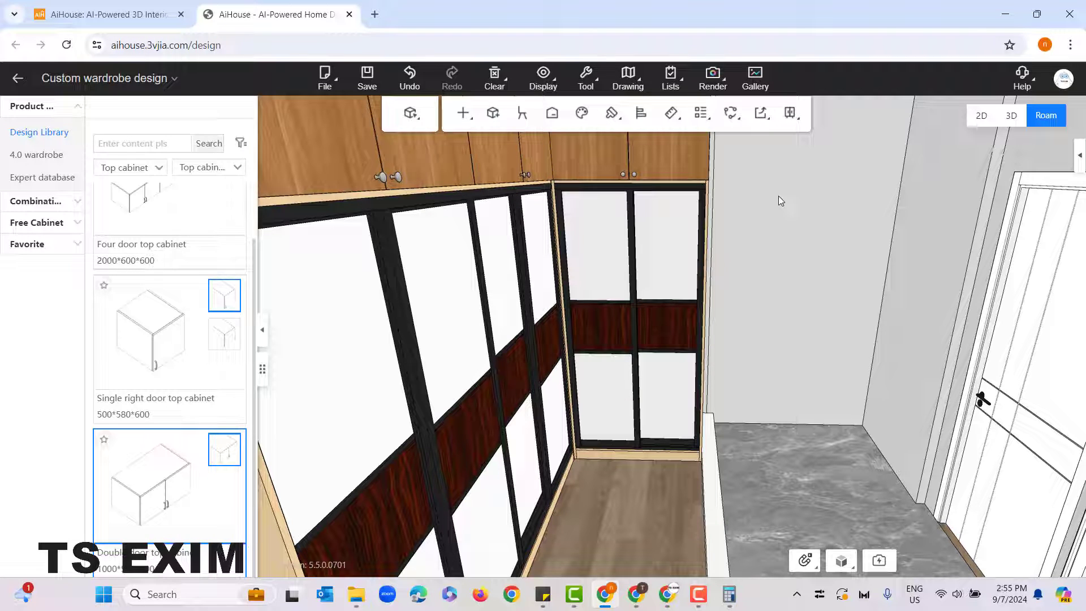
{"action": "left_click", "coordinate": [621, 193]}
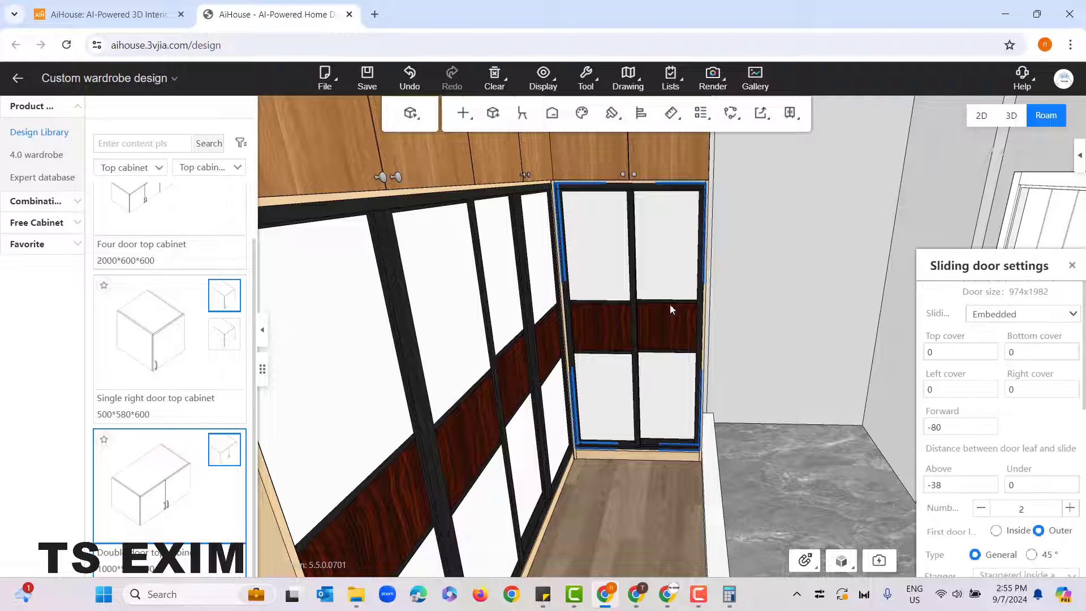
{"action": "left_click", "coordinate": [638, 449]}
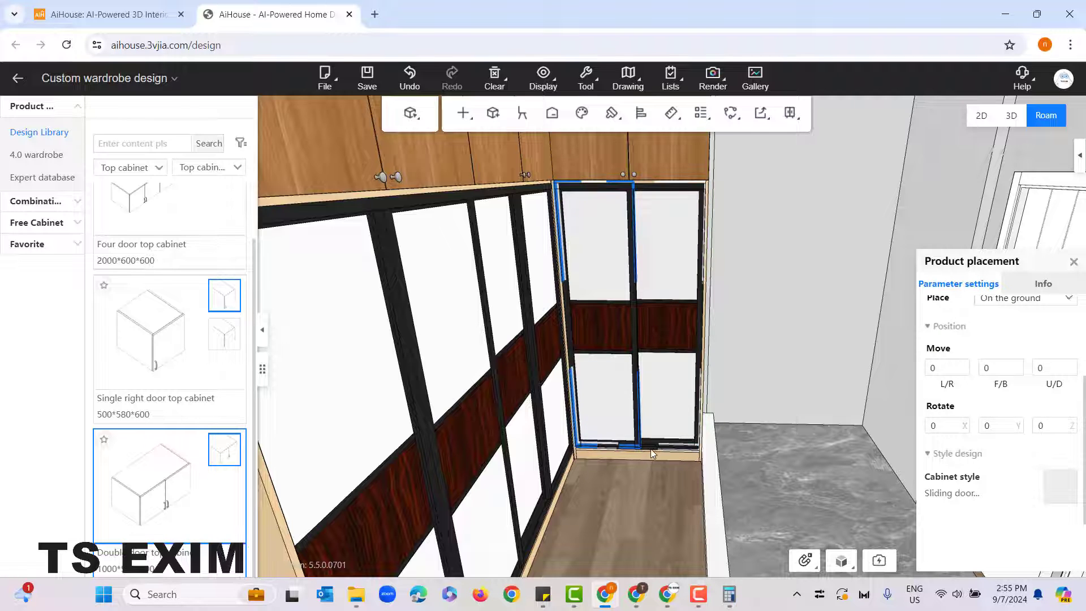
{"action": "left_click", "coordinate": [650, 449]}
{"action": "left_click", "coordinate": [666, 382]}
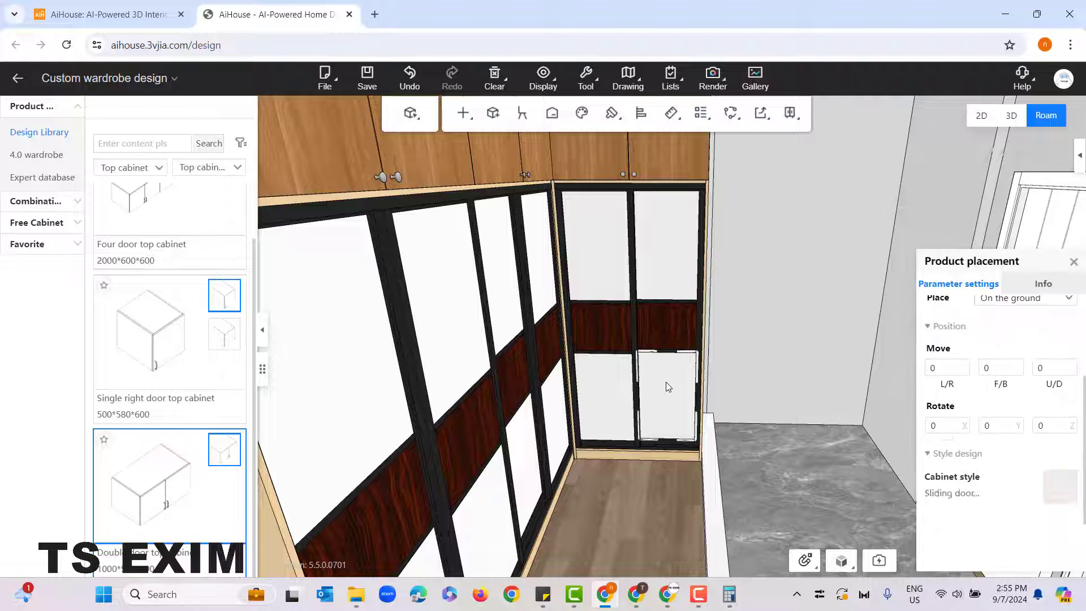
{"action": "left_click", "coordinate": [607, 385]}
{"action": "left_click", "coordinate": [604, 271]}
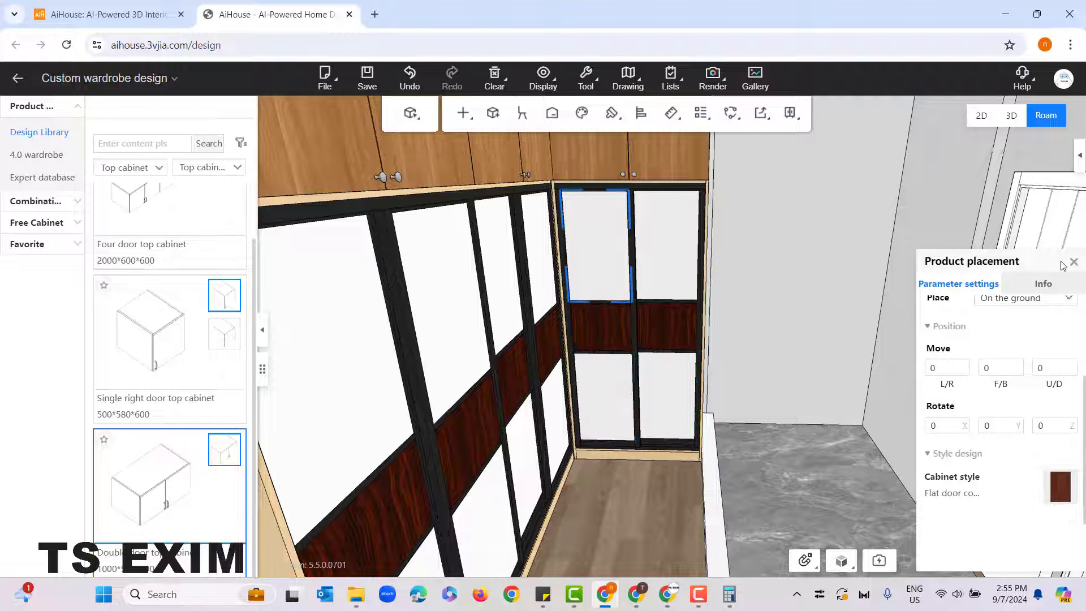
{"action": "left_click", "coordinate": [673, 237]}
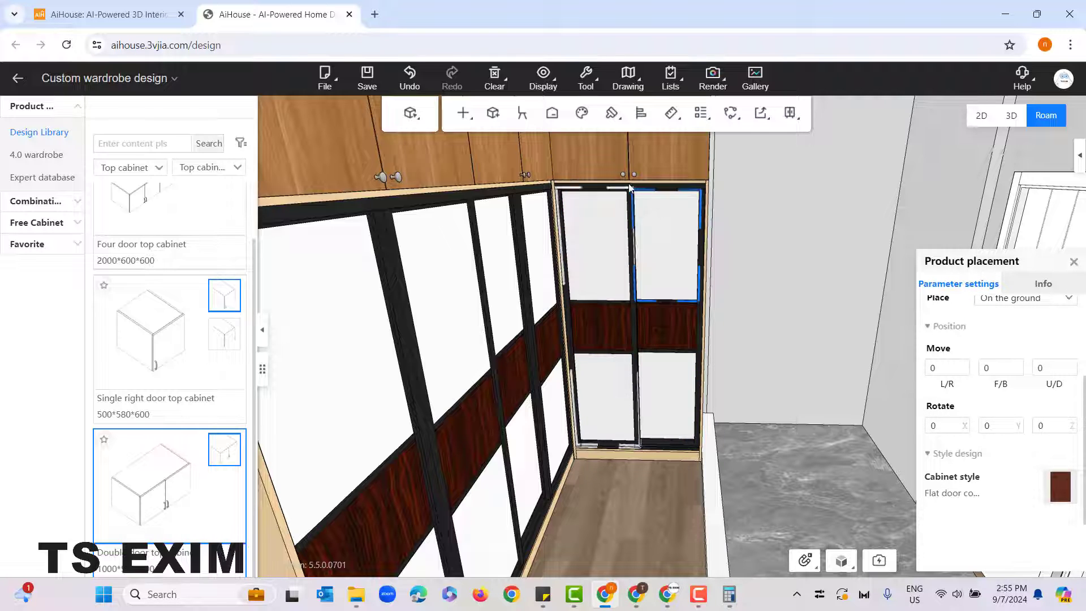
{"action": "left_click", "coordinate": [645, 447]}
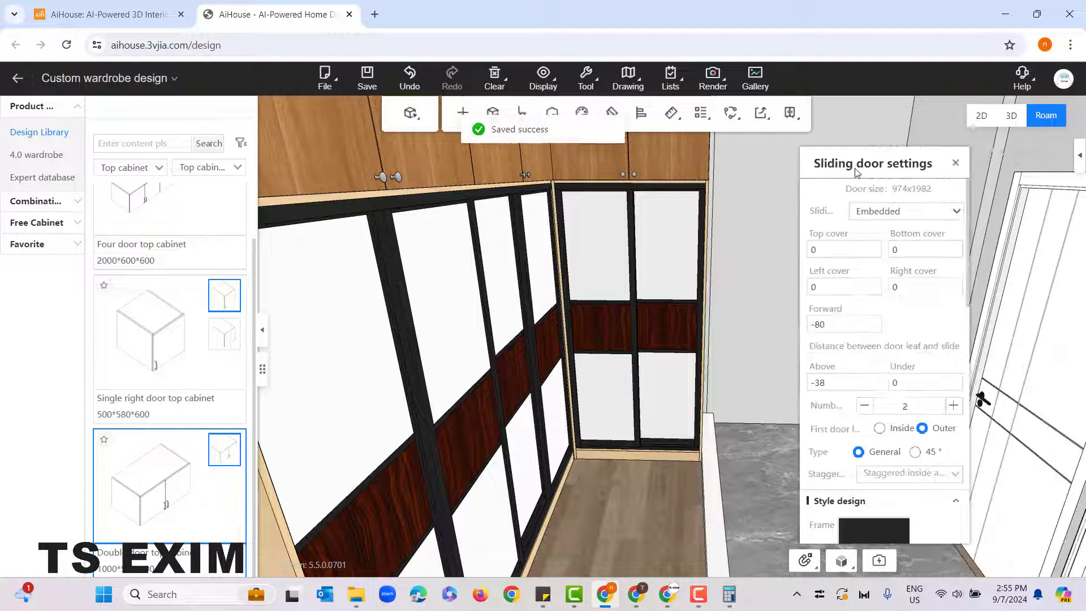
{"action": "left_click", "coordinate": [955, 164]}
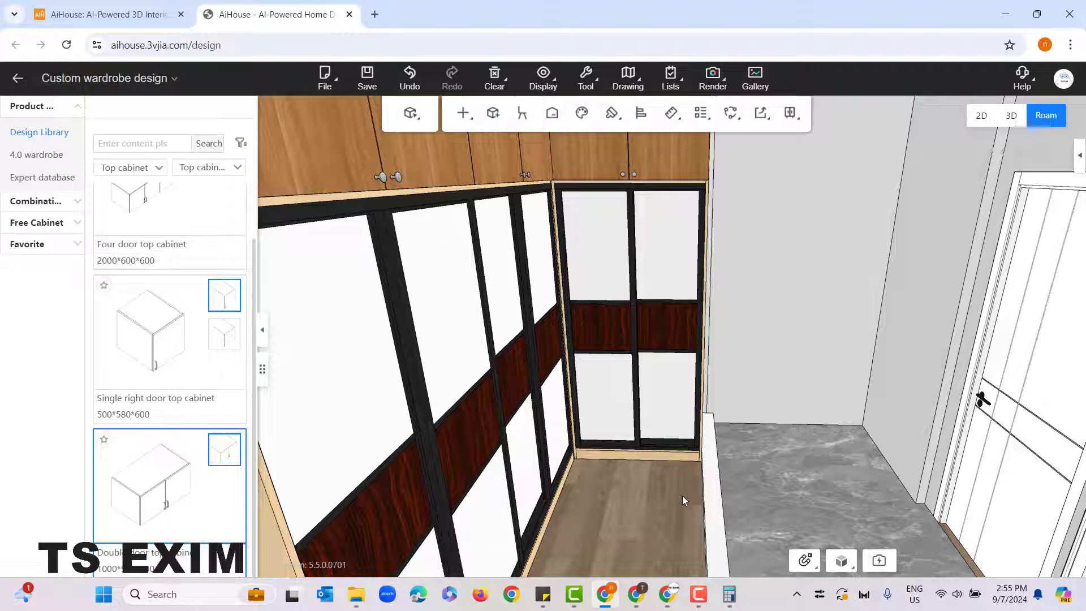
Step: Switch to component selection and inspect the wide cabinet's end side panel and the nearest sliding door's upper and middle panels
{"action": "left_click_drag", "start_coordinate": [682, 495], "coordinate": [602, 462]}
{"action": "scroll", "coordinate": [657, 465], "scroll_direction": "down", "scroll_amount": 5}
{"action": "scroll", "coordinate": [609, 518], "scroll_direction": "up", "scroll_amount": 3}
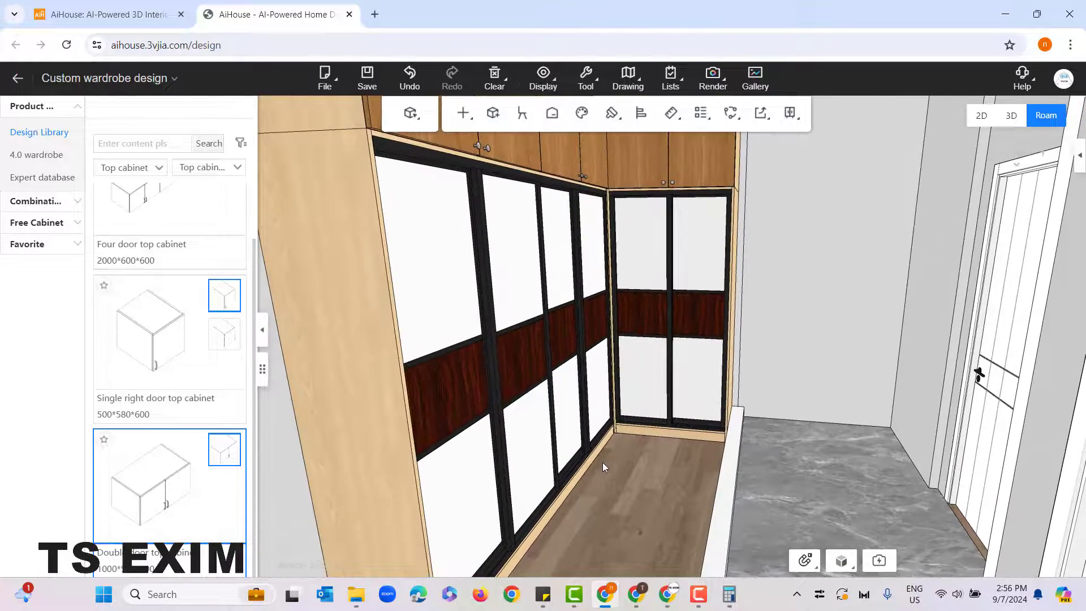
{"action": "left_click_drag", "start_coordinate": [691, 511], "coordinate": [652, 491]}
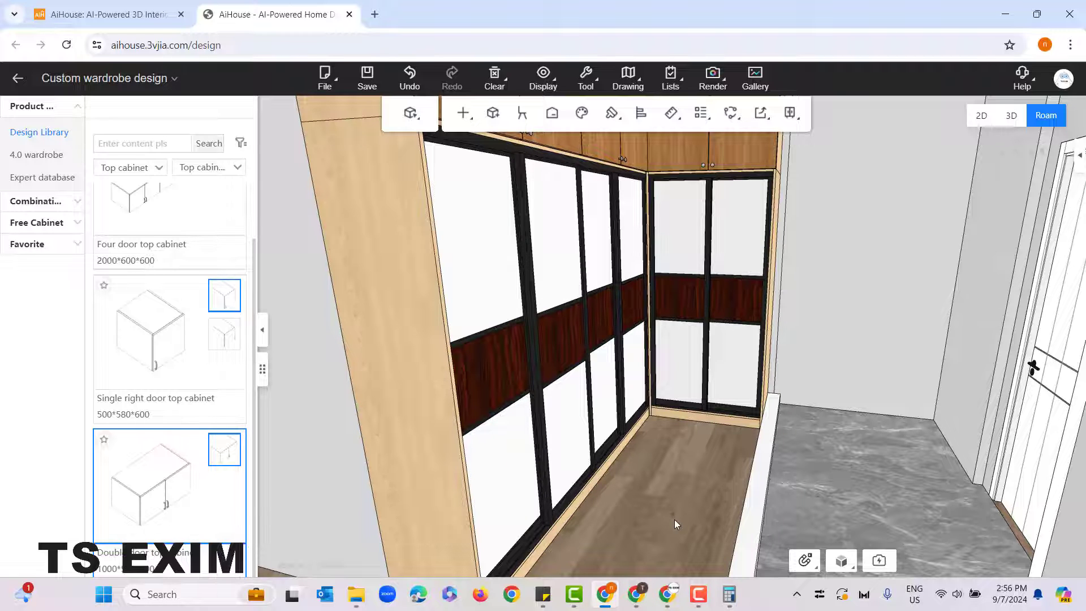
{"action": "scroll", "coordinate": [681, 494], "scroll_direction": "down", "scroll_amount": 2}
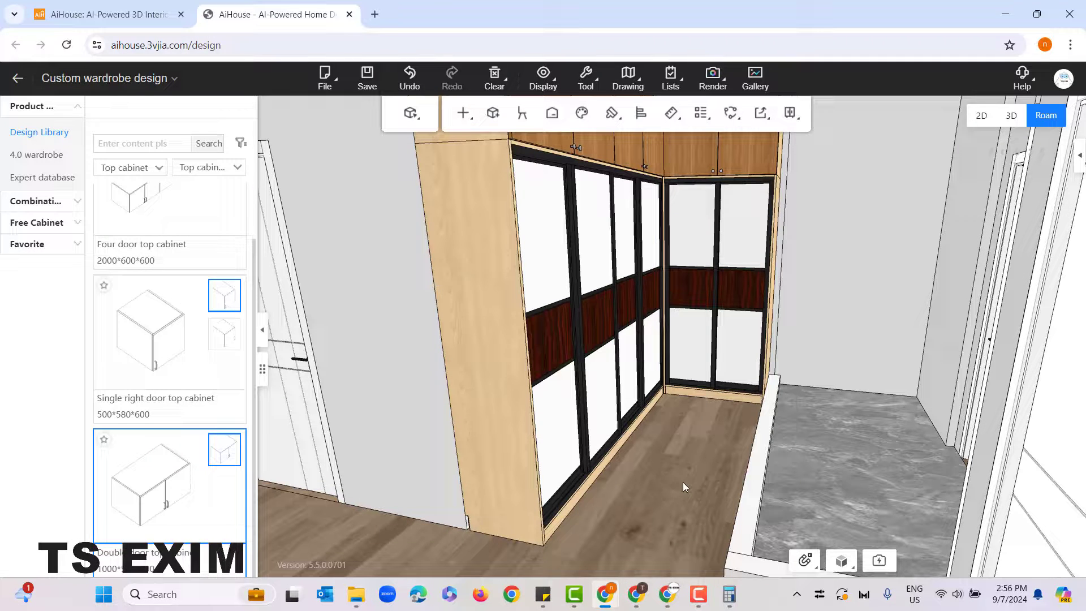
{"action": "left_click", "coordinate": [683, 483]}
{"action": "key", "text": "Tab"}
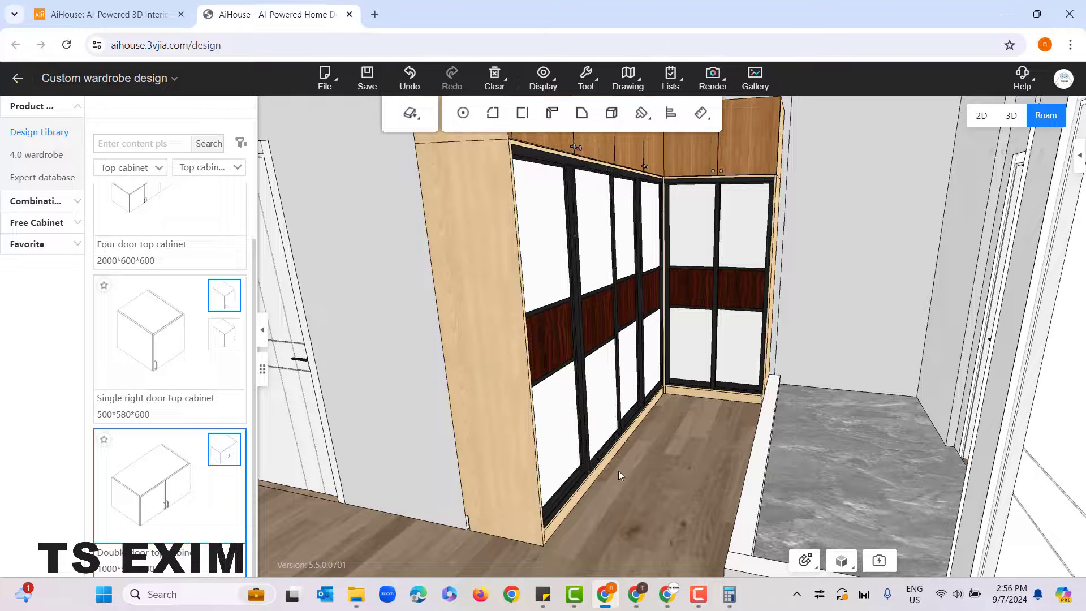
{"action": "left_click", "coordinate": [467, 209]}
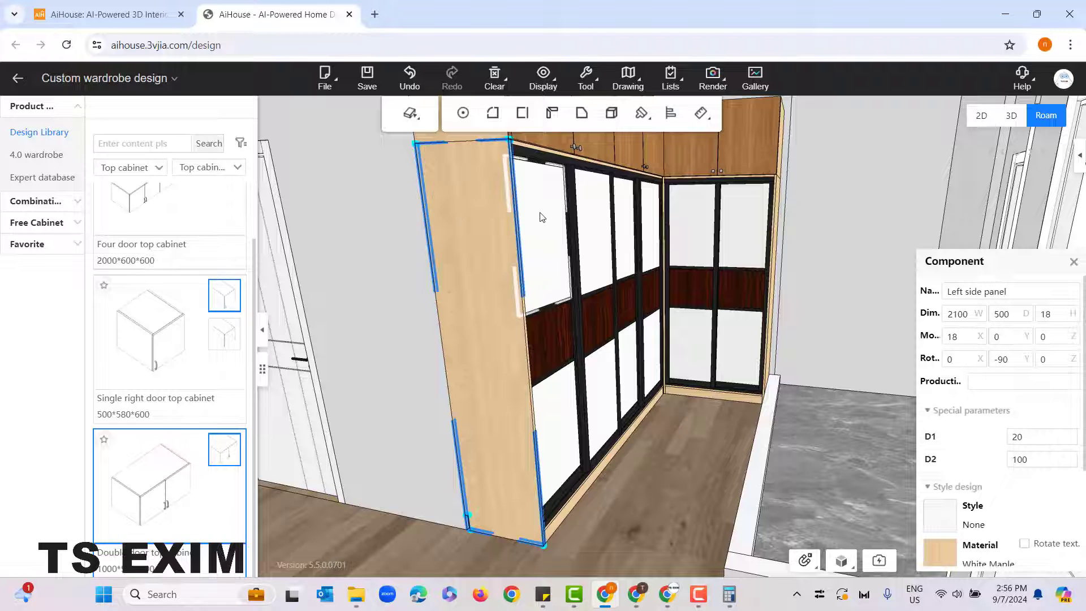
{"action": "left_click", "coordinate": [553, 235]}
{"action": "left_click", "coordinate": [562, 349]}
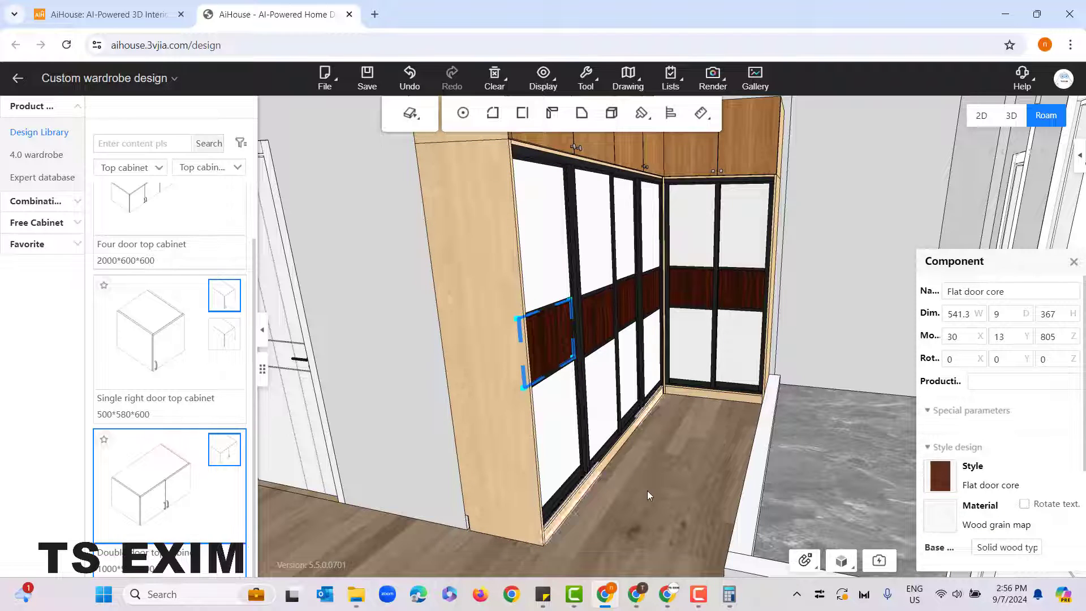
Step: Check the nearest door's upper panel for its cabinet style in product selection and for its material in component selection
{"action": "left_click", "coordinate": [542, 246]}
{"action": "mouse_move", "coordinate": [1060, 491]}
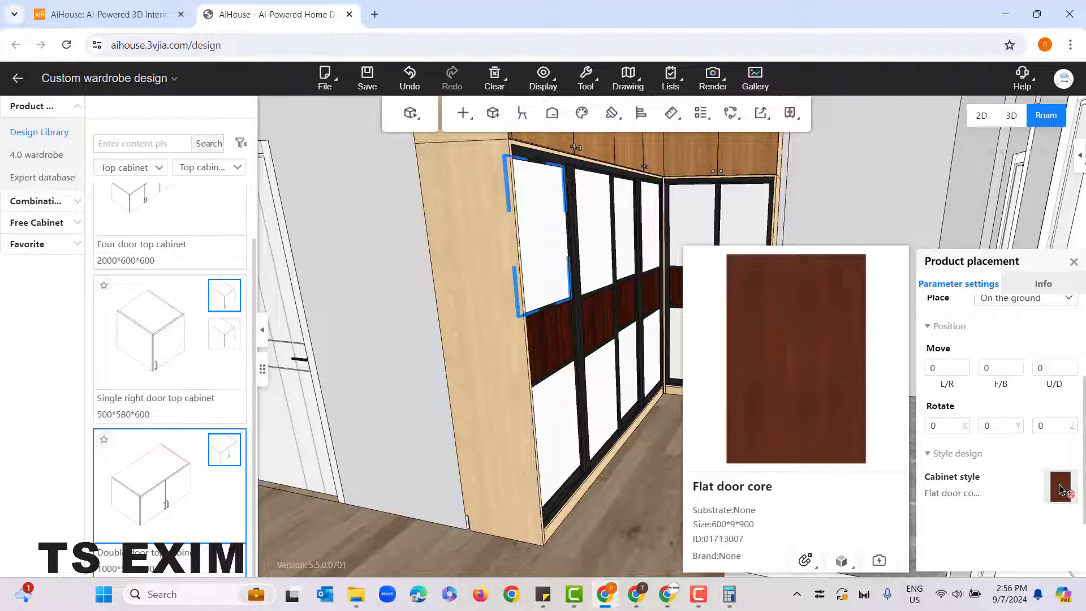
{"action": "left_click", "coordinate": [672, 491]}
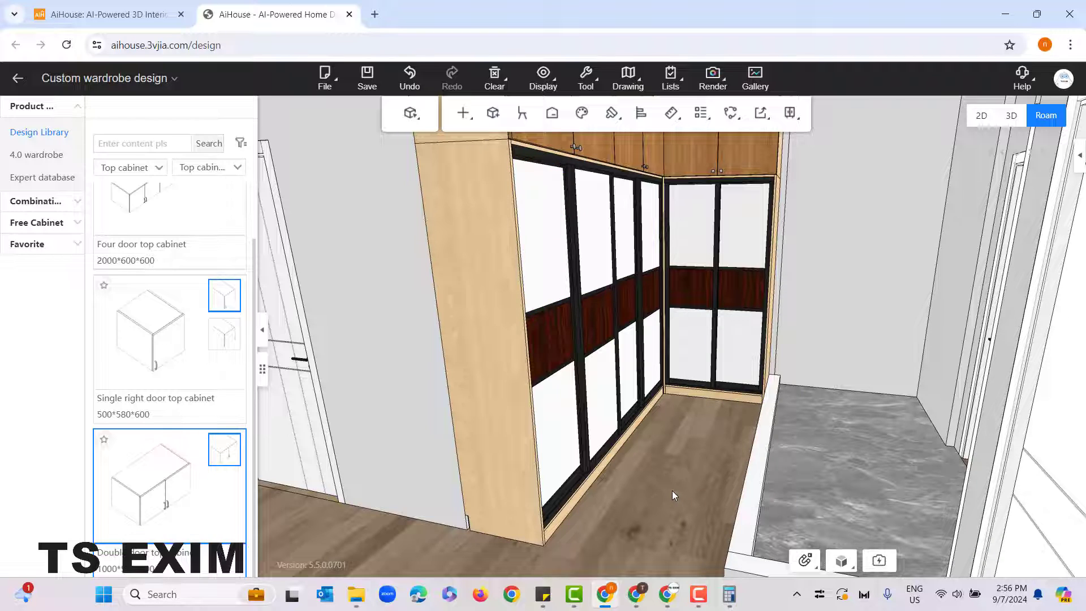
{"action": "left_click", "coordinate": [557, 236]}
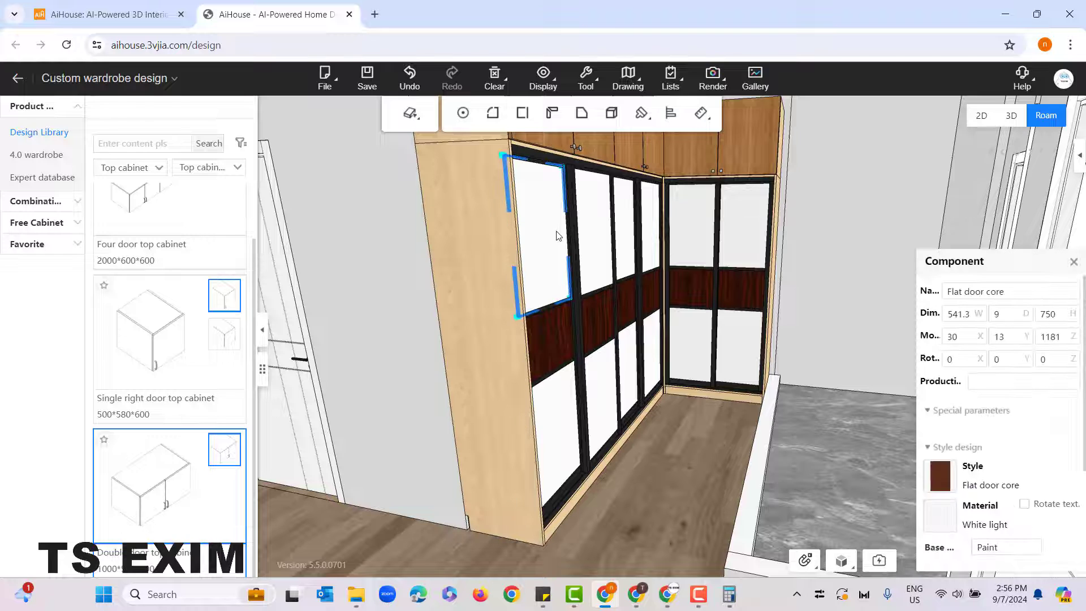
{"action": "mouse_move", "coordinate": [941, 514]}
{"action": "scroll", "coordinate": [653, 466], "scroll_direction": "up", "scroll_amount": 5}
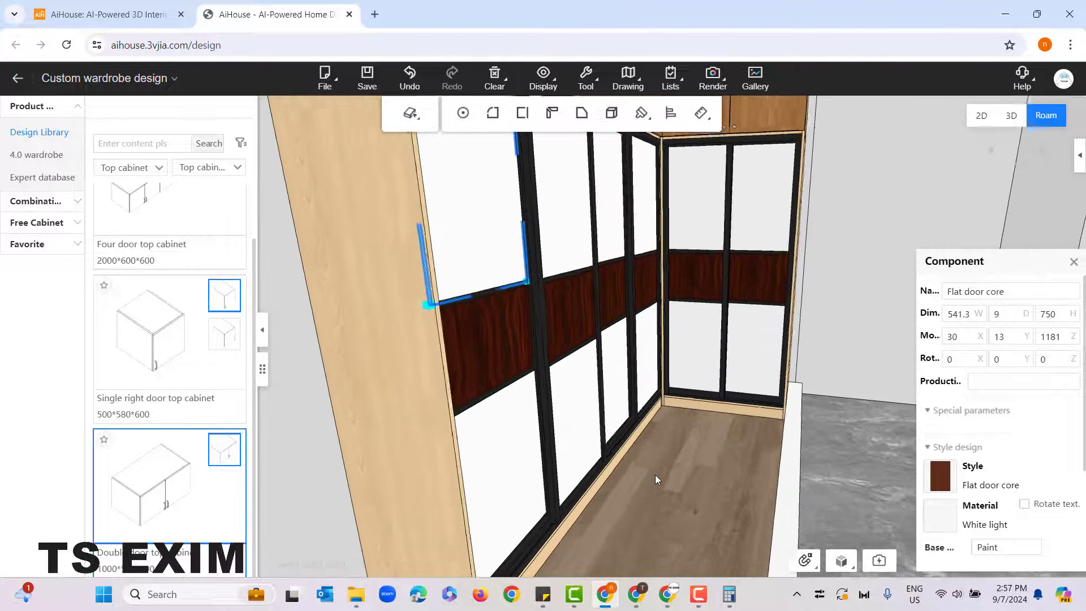
Step: Change the material of the nearest sliding door's middle panel to Tea mirror map from the Glass textures
{"action": "left_click", "coordinate": [443, 335]}
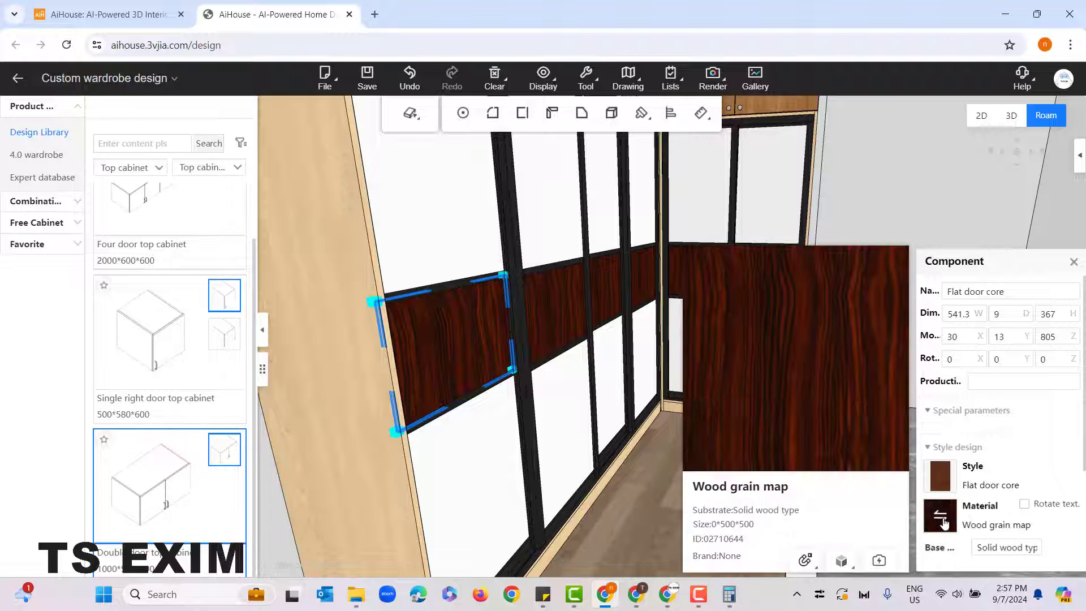
{"action": "left_click", "coordinate": [941, 519]}
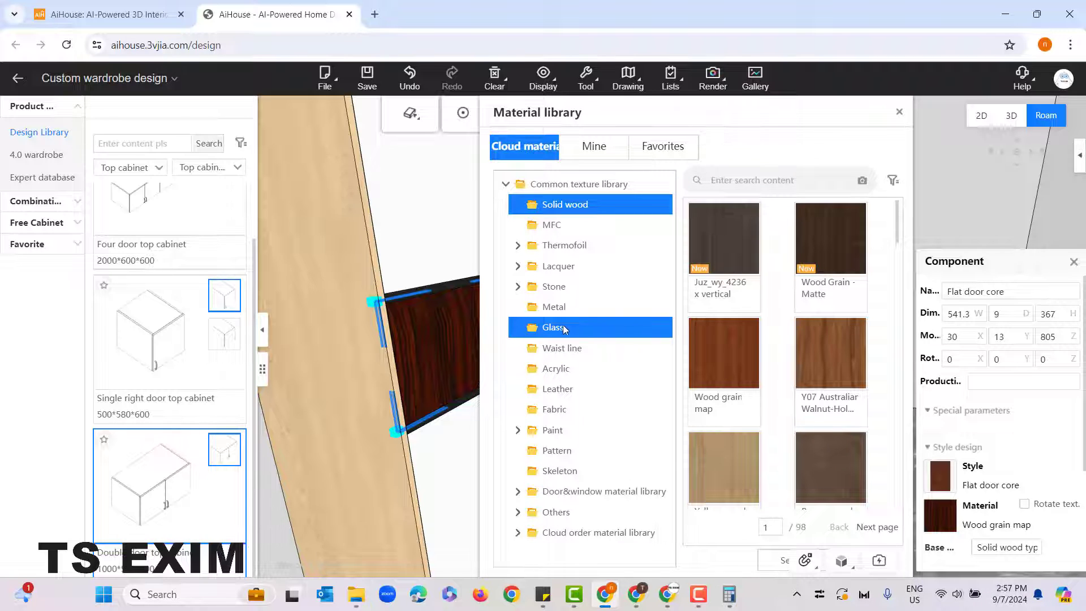
{"action": "left_click", "coordinate": [594, 337]}
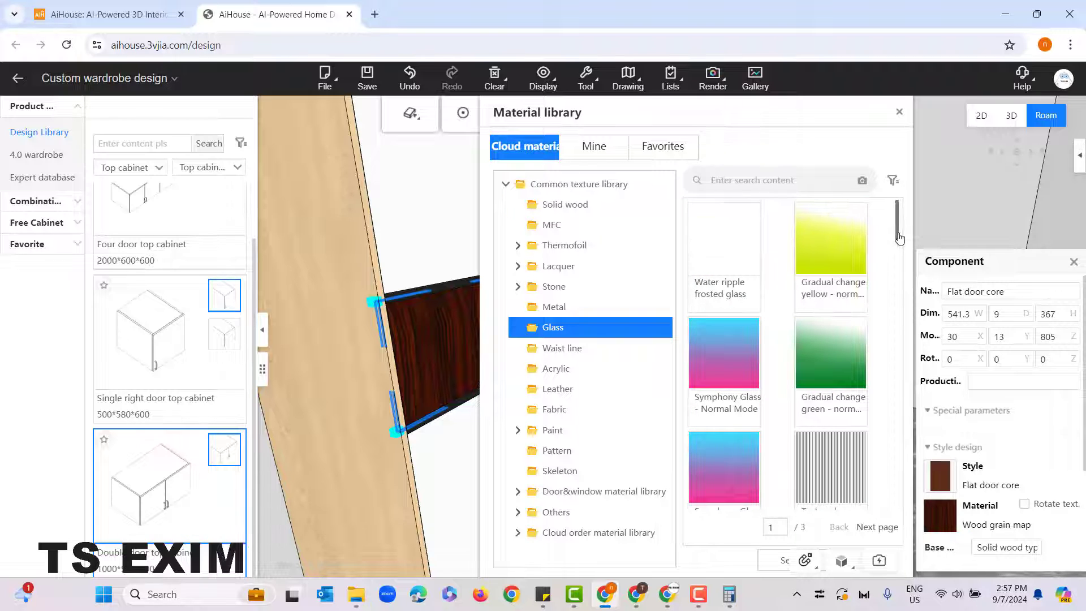
{"action": "left_click_drag", "start_coordinate": [898, 222], "coordinate": [891, 506]}
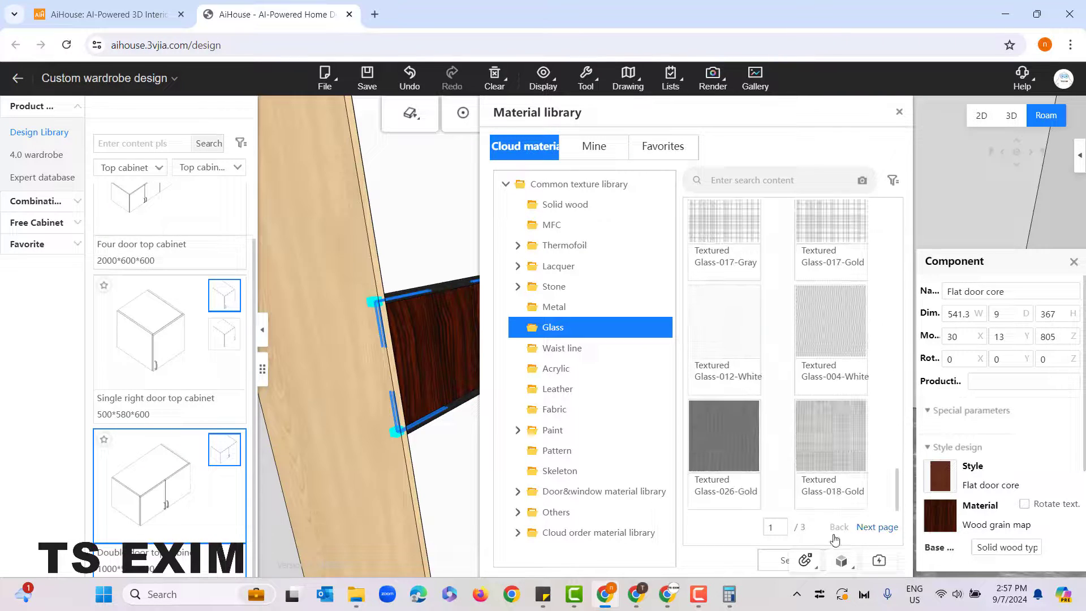
{"action": "left_click", "coordinate": [876, 527]}
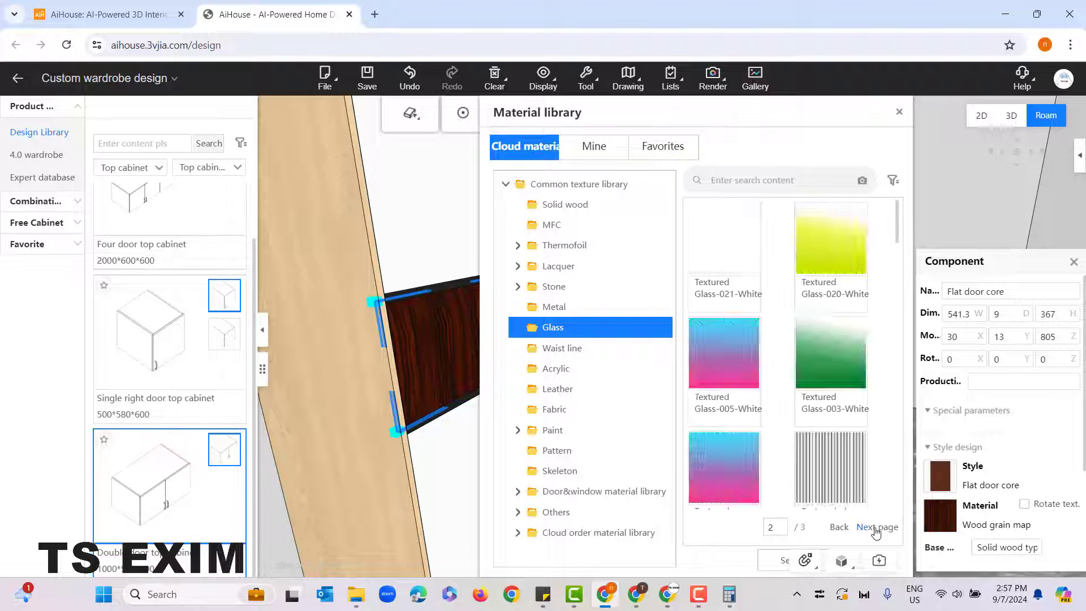
{"action": "scroll", "coordinate": [800, 397], "scroll_direction": "up", "scroll_amount": 2}
{"action": "scroll", "coordinate": [800, 398], "scroll_direction": "down", "scroll_amount": 8}
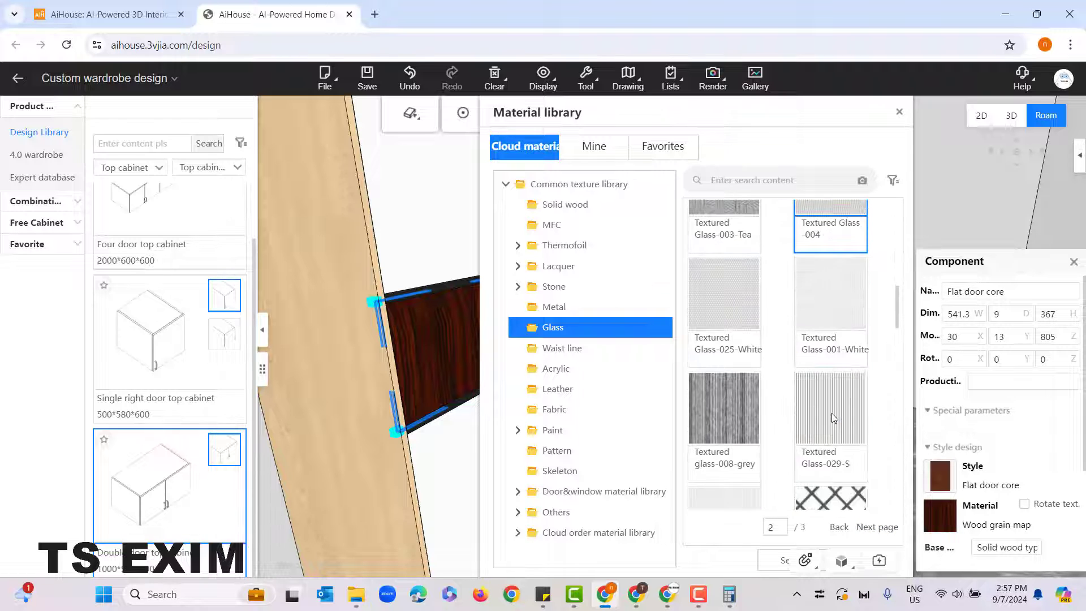
{"action": "scroll", "coordinate": [845, 428], "scroll_direction": "down", "scroll_amount": 5}
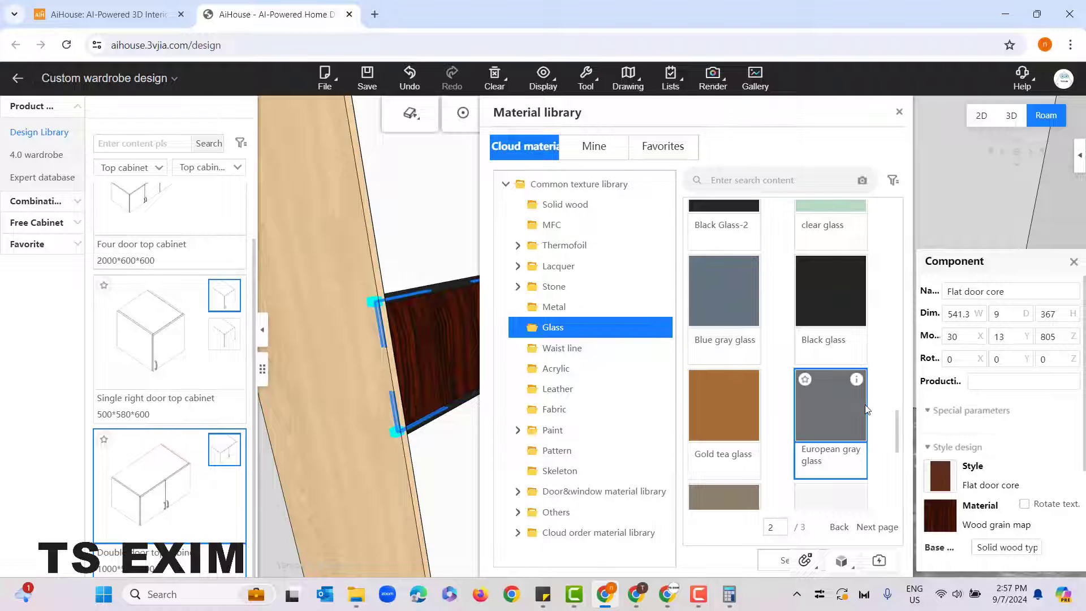
{"action": "scroll", "coordinate": [848, 404], "scroll_direction": "down", "scroll_amount": 3}
{"action": "scroll", "coordinate": [866, 409], "scroll_direction": "down", "scroll_amount": 3}
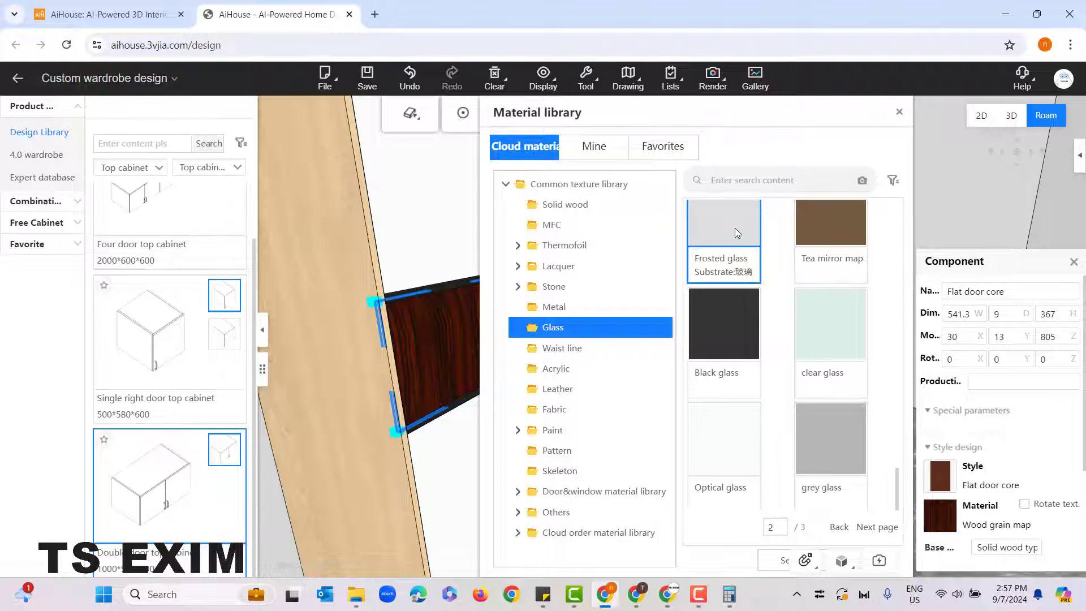
{"action": "scroll", "coordinate": [819, 435], "scroll_direction": "up", "scroll_amount": 1}
{"action": "scroll", "coordinate": [820, 432], "scroll_direction": "up", "scroll_amount": 1}
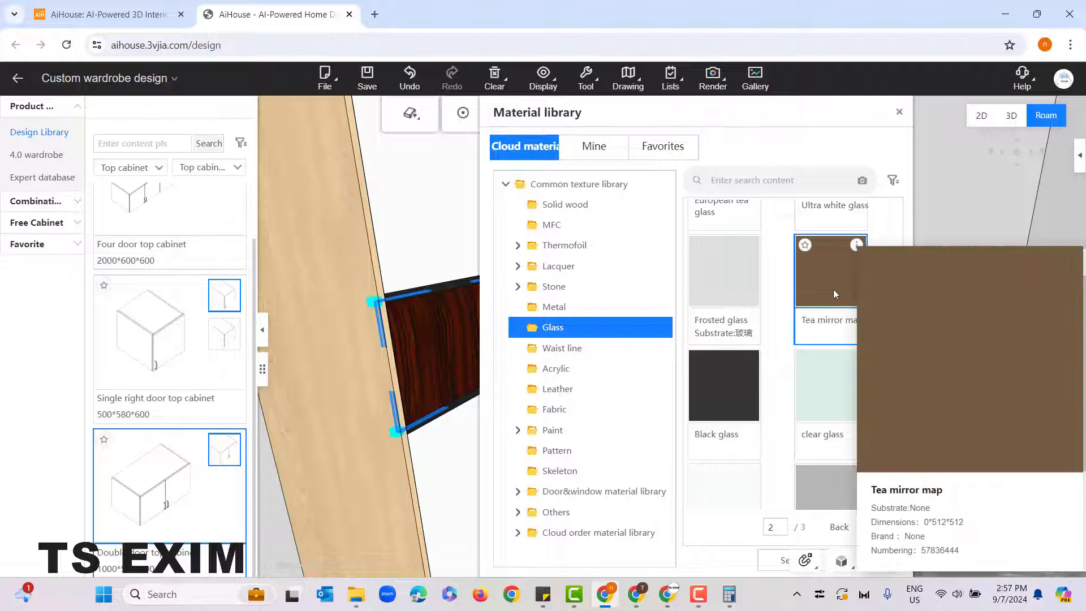
{"action": "left_click", "coordinate": [830, 287]}
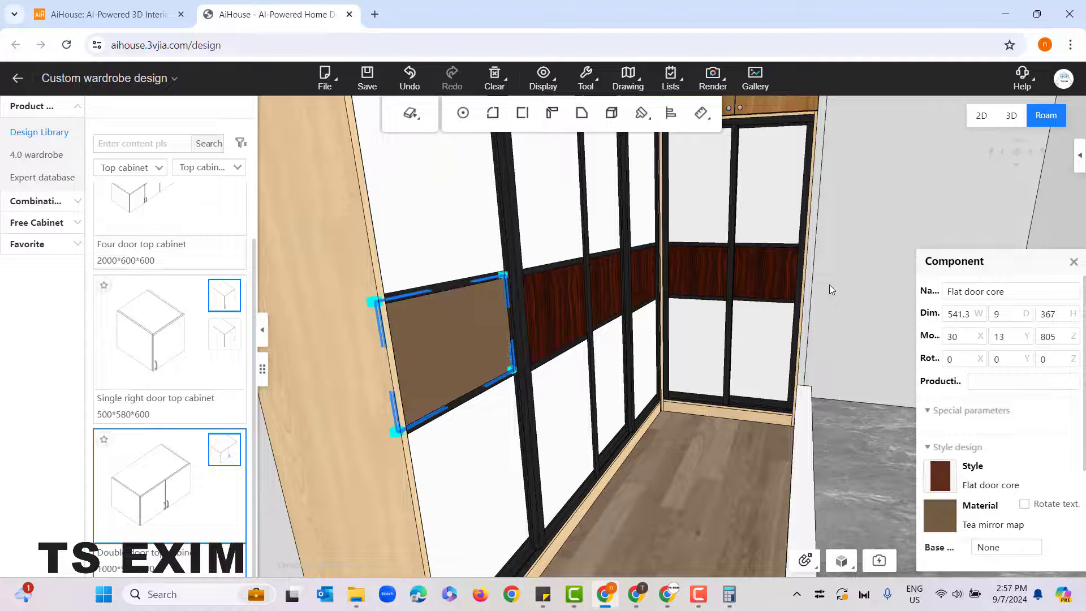
Step: Copy the Tea mirror map material with the Material brush to the middle panels of all the other sliding doors, and exit the brush
{"action": "scroll", "coordinate": [737, 405], "scroll_direction": "down", "scroll_amount": 2}
{"action": "scroll", "coordinate": [688, 417], "scroll_direction": "up", "scroll_amount": 2}
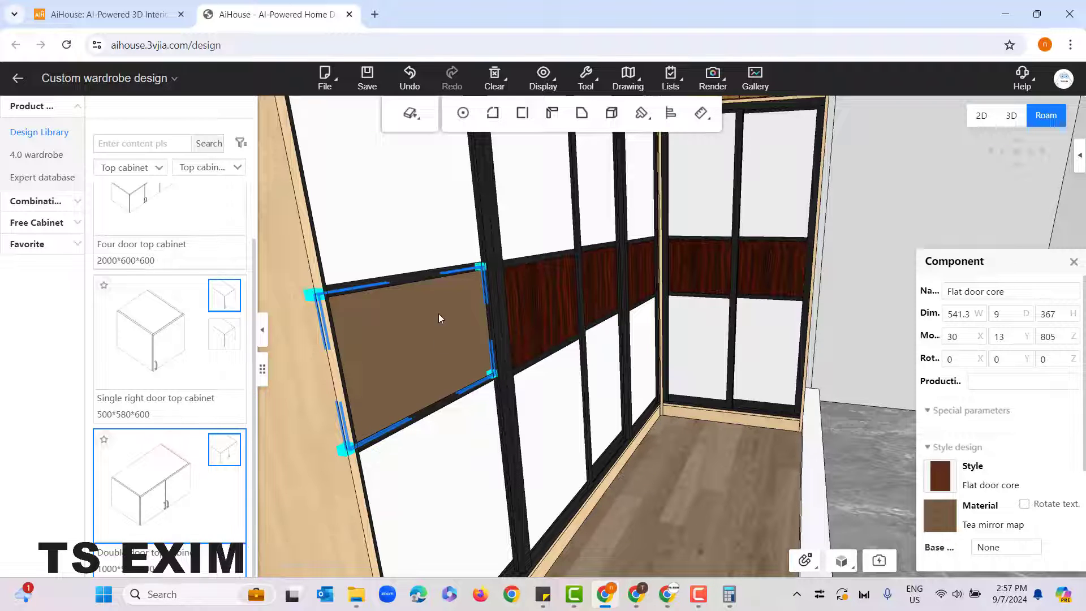
{"action": "scroll", "coordinate": [664, 473], "scroll_direction": "down", "scroll_amount": 2}
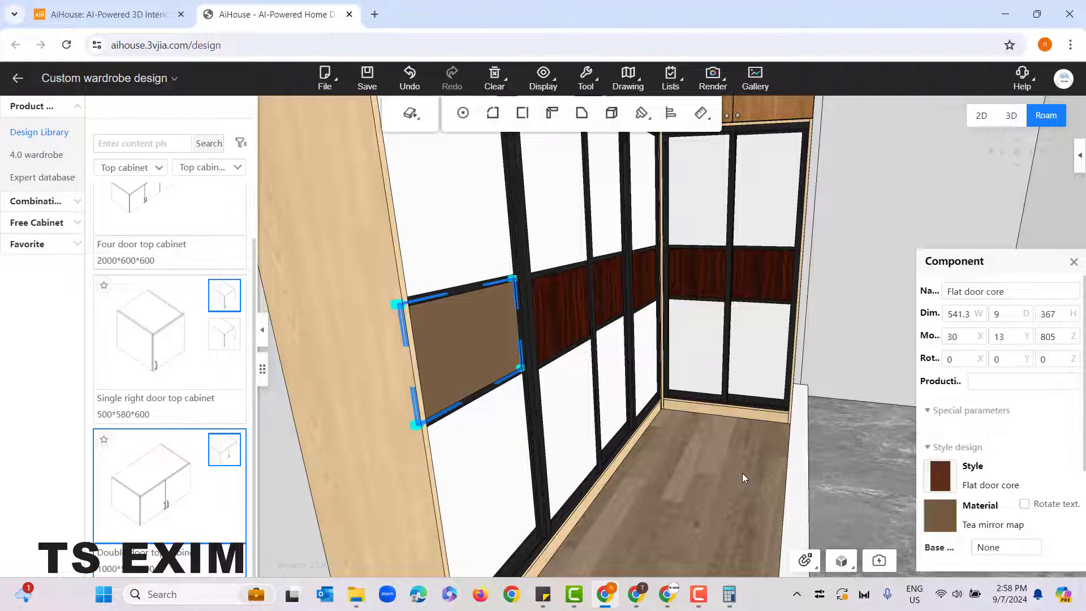
{"action": "mouse_move", "coordinate": [641, 114]}
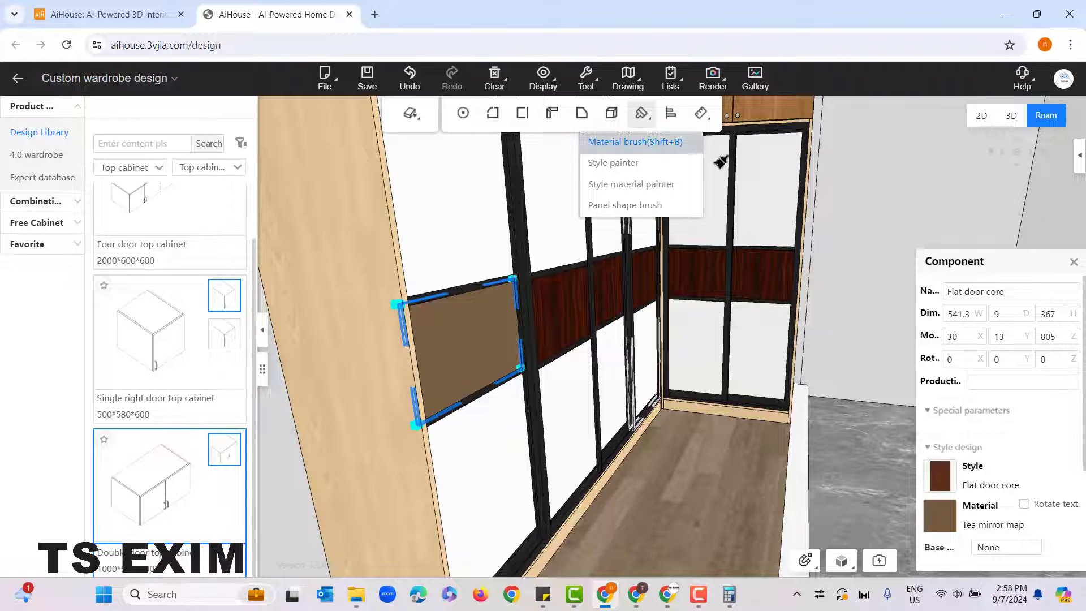
{"action": "left_click", "coordinate": [650, 143]}
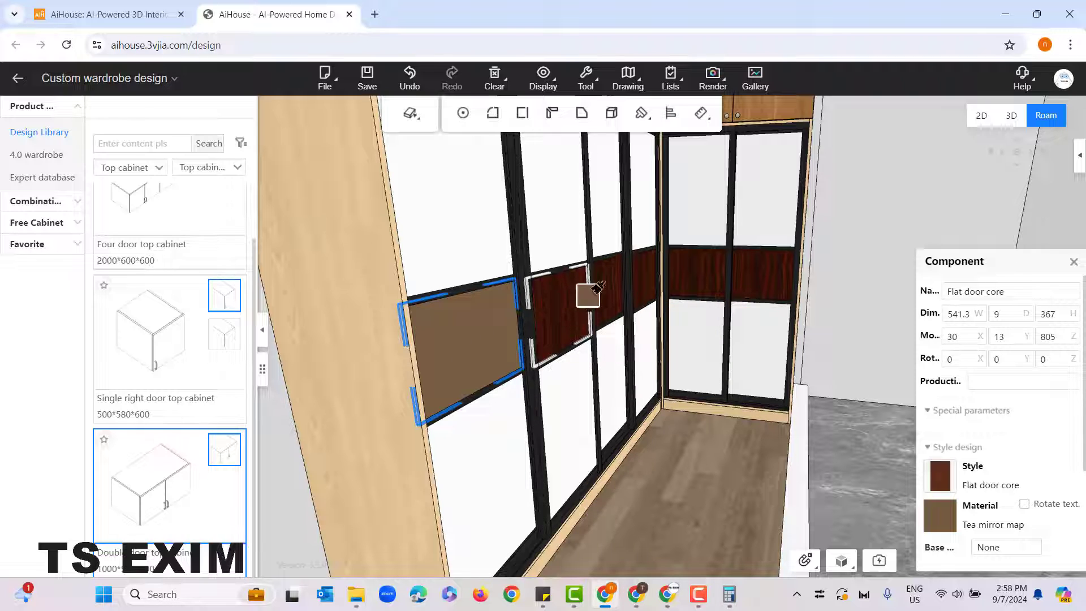
{"action": "left_click", "coordinate": [553, 311]}
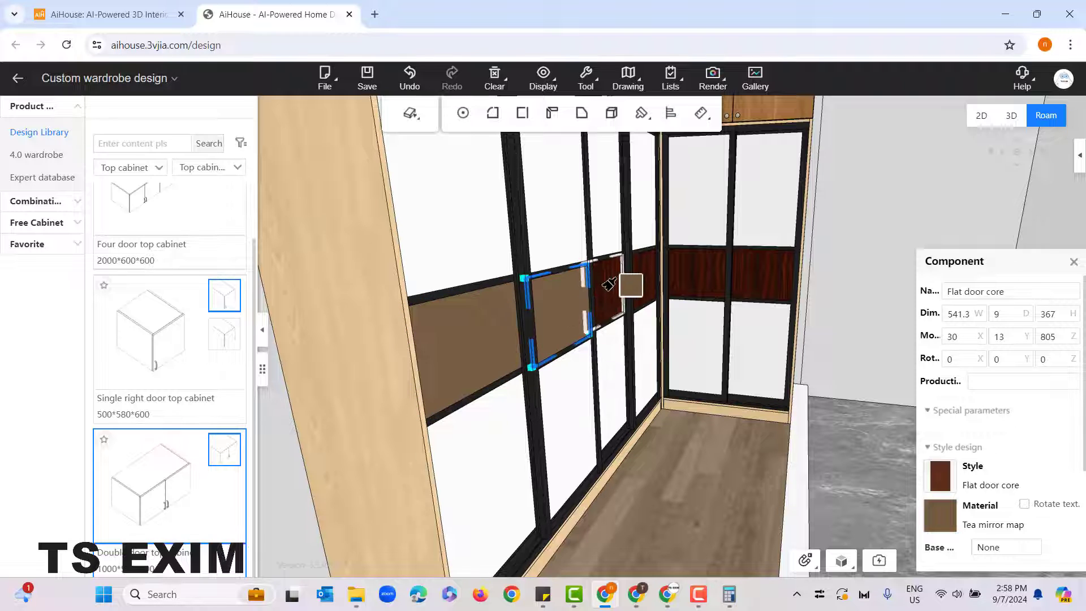
{"action": "left_click", "coordinate": [605, 285]}
{"action": "left_click", "coordinate": [644, 278]}
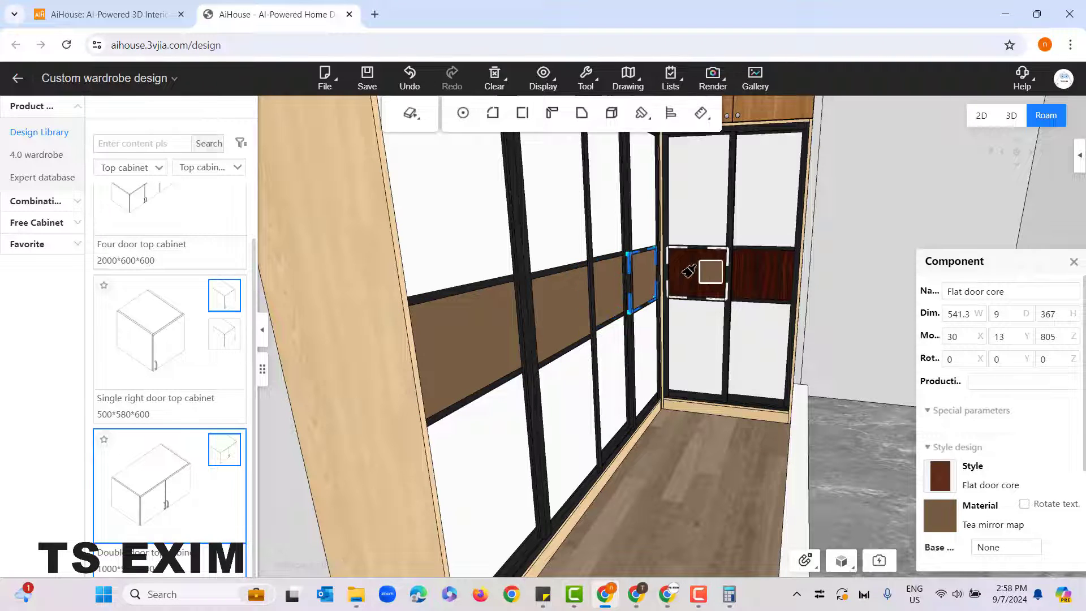
{"action": "left_click", "coordinate": [701, 273]}
{"action": "left_click", "coordinate": [752, 271]}
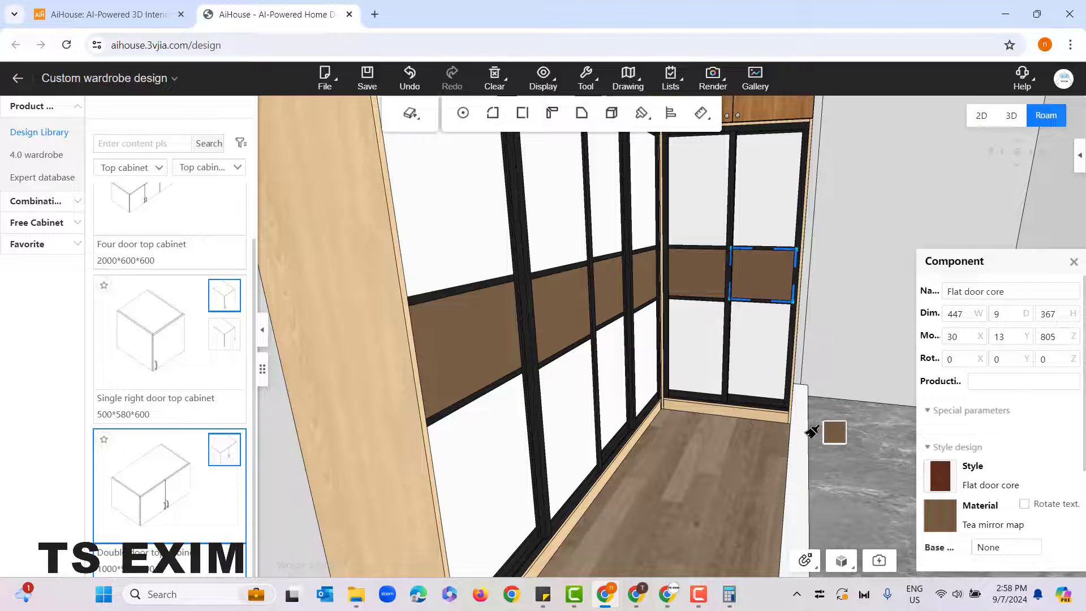
{"action": "right_click", "coordinate": [654, 455]}
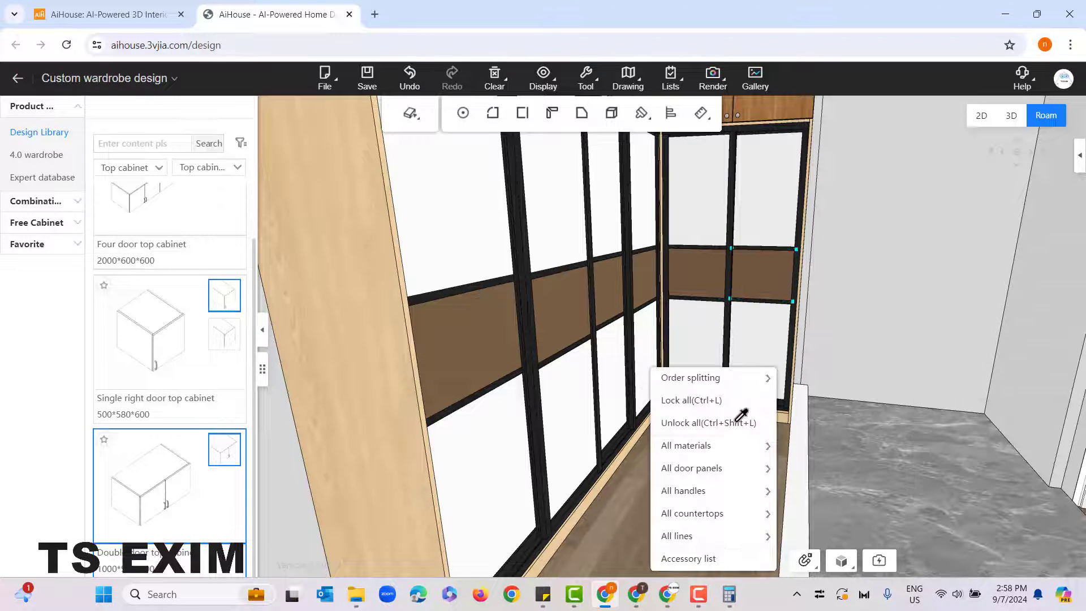
{"action": "mouse_move", "coordinate": [695, 468]}
{"action": "left_click", "coordinate": [625, 492]}
{"action": "right_click", "coordinate": [624, 490]}
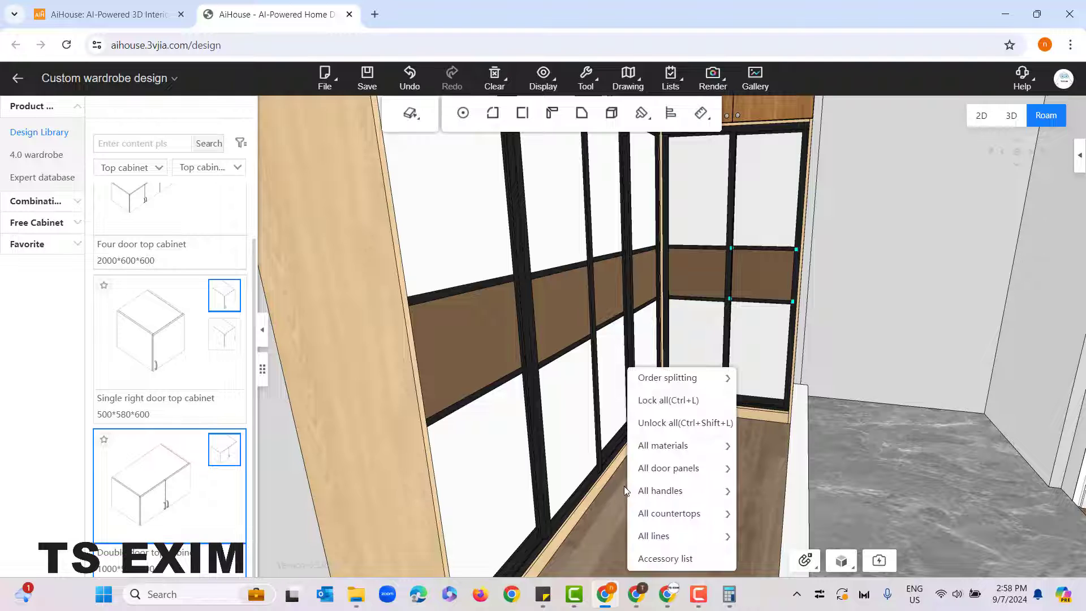
{"action": "left_click", "coordinate": [624, 490]}
Step: Change the material of the nearest sliding door's upper panel to DMT006-M-Moganshan from the Matte baking paint textures under Lacquer
{"action": "scroll", "coordinate": [626, 489], "scroll_direction": "down", "scroll_amount": 3}
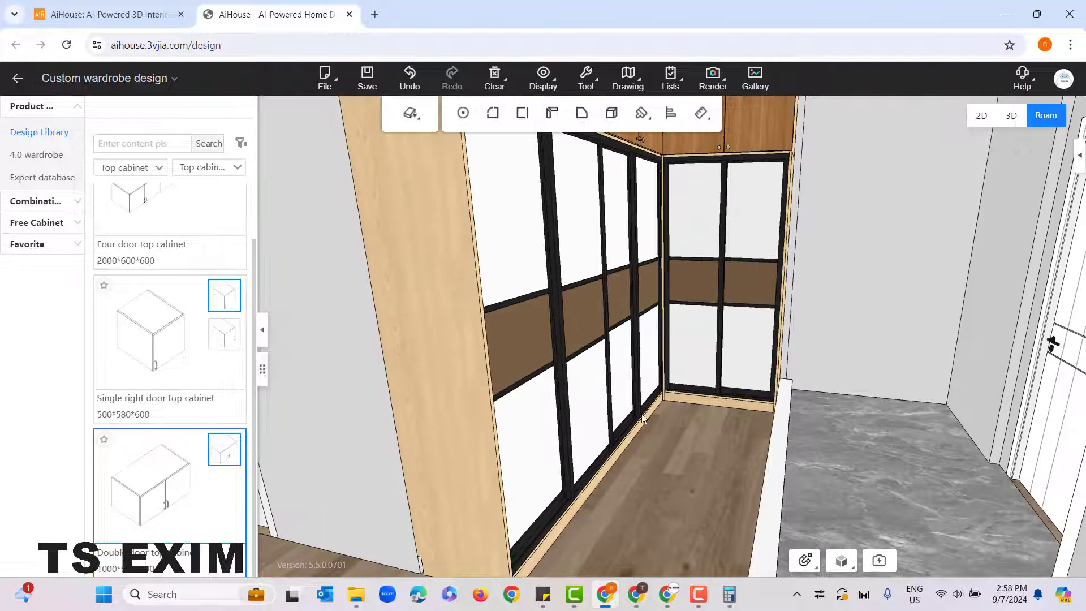
{"action": "left_click", "coordinate": [527, 243]}
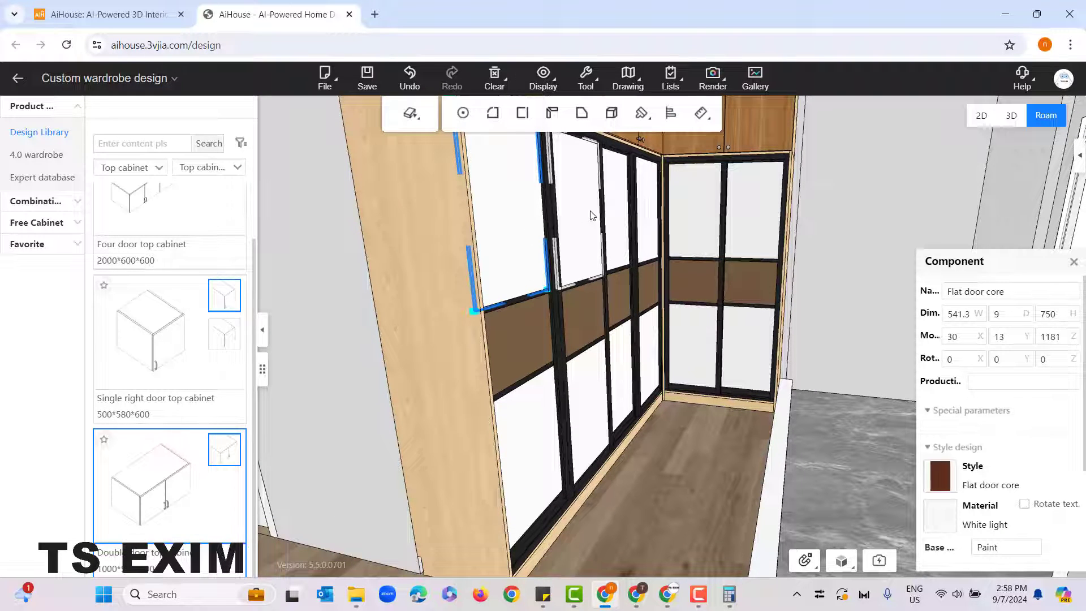
{"action": "mouse_move", "coordinate": [949, 521]}
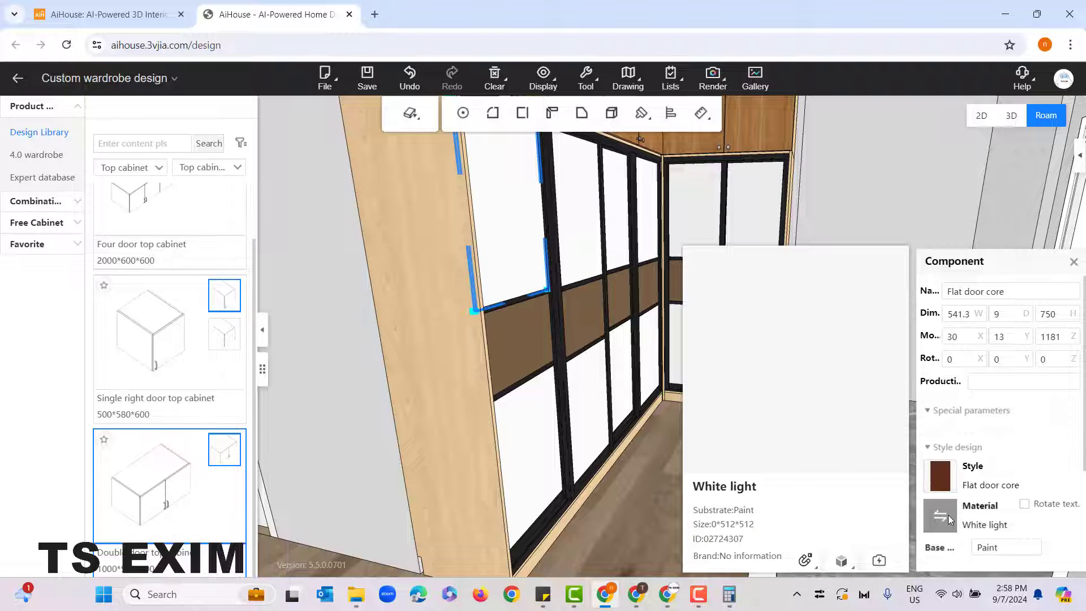
{"action": "left_click", "coordinate": [948, 514]}
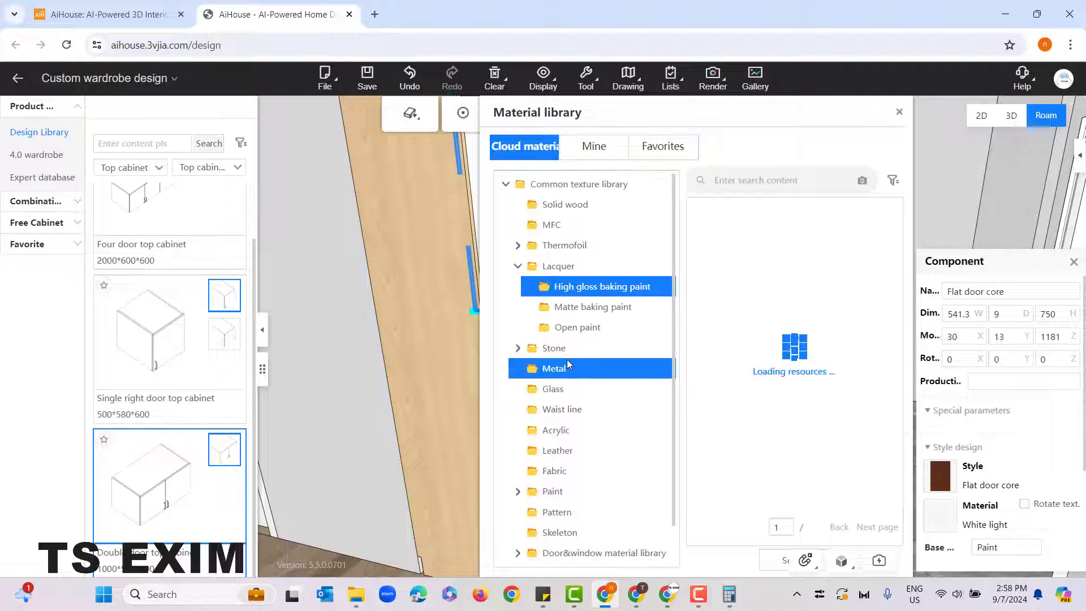
{"action": "left_click", "coordinate": [578, 308]}
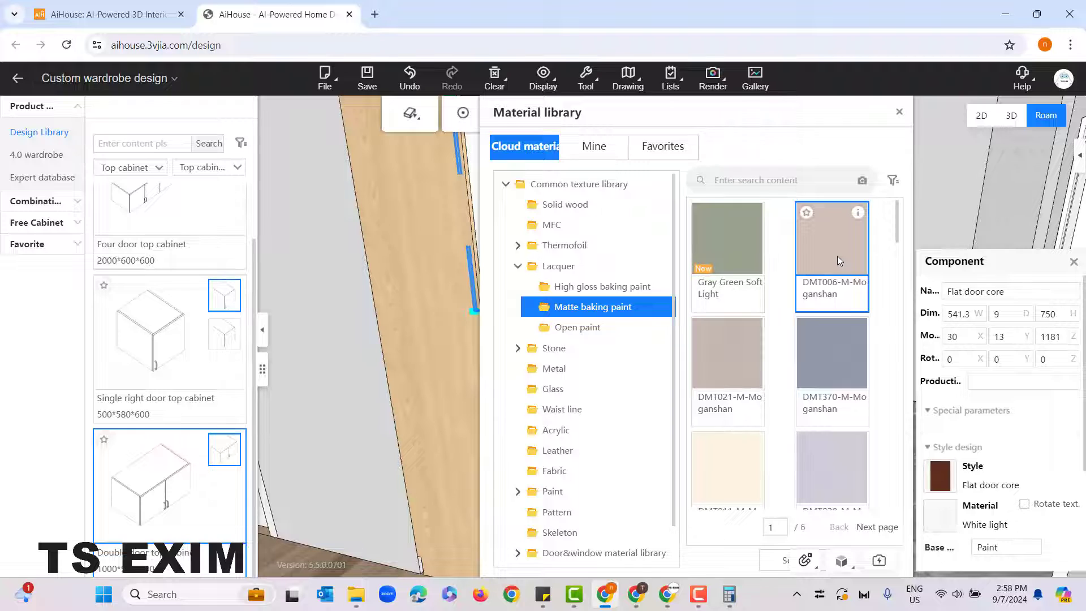
{"action": "left_click", "coordinate": [837, 255]}
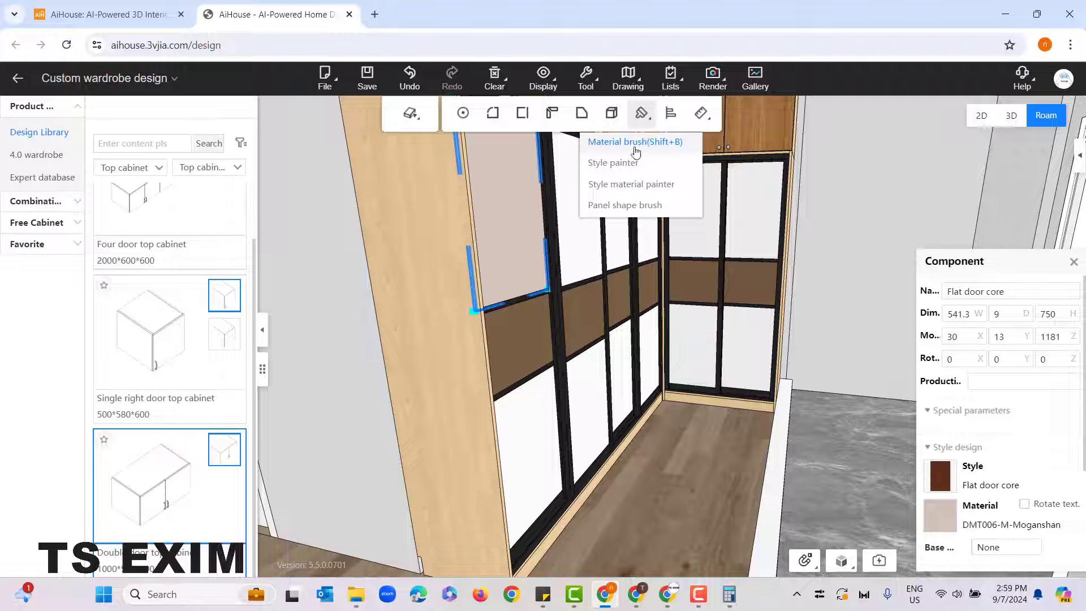
Step: Copy the DMT006-M-Moganshan material with the Material brush to the upper panels of all the other sliding doors
{"action": "left_click", "coordinate": [640, 145]}
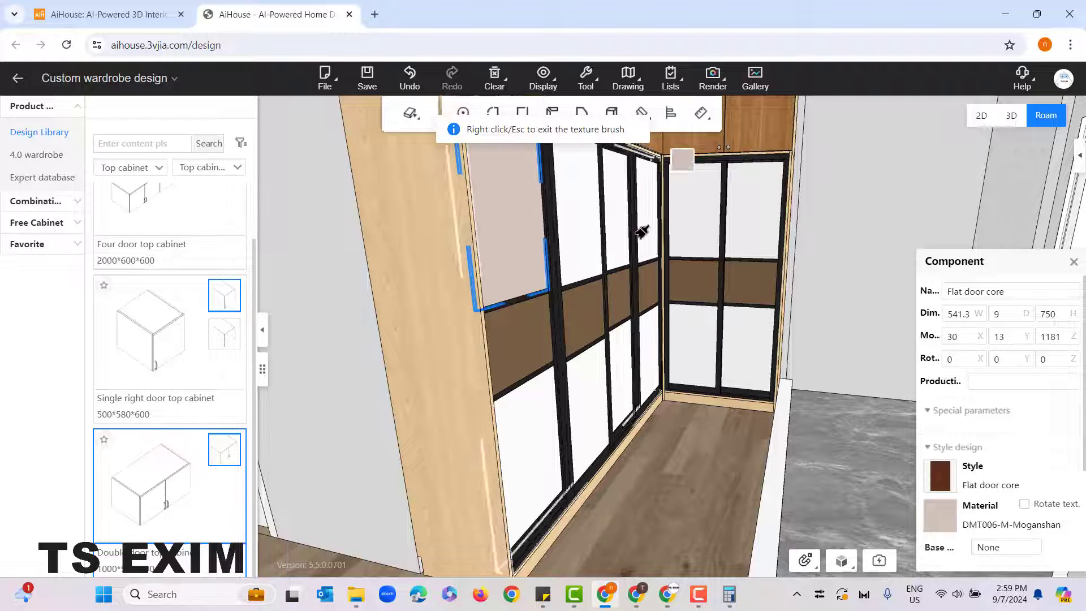
{"action": "left_click", "coordinate": [571, 218]}
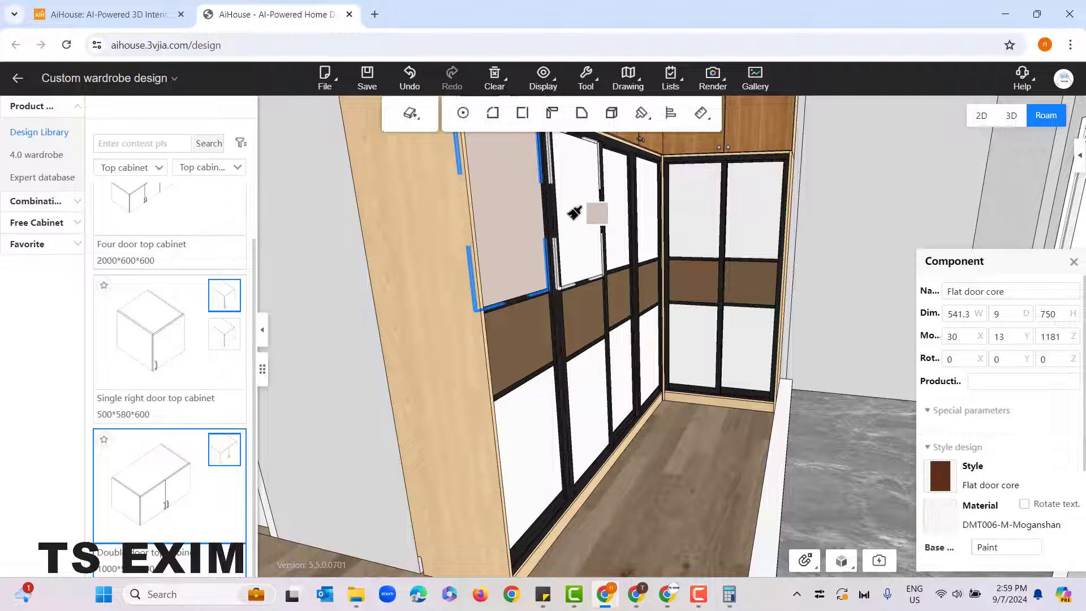
{"action": "left_click", "coordinate": [617, 204]}
{"action": "left_click", "coordinate": [646, 201]}
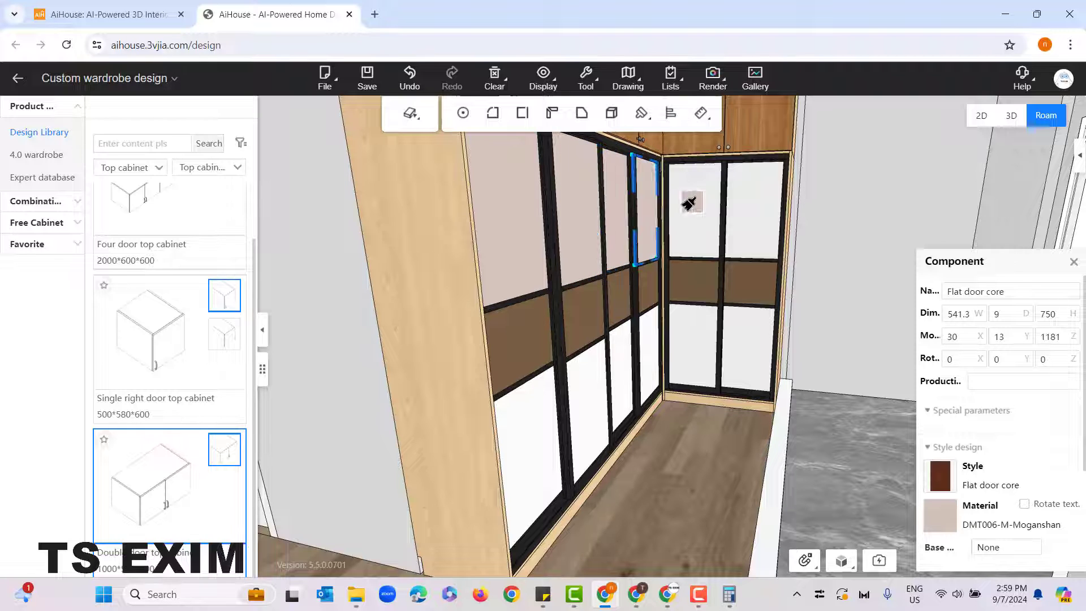
{"action": "left_click", "coordinate": [706, 205]}
{"action": "left_click", "coordinate": [757, 205]}
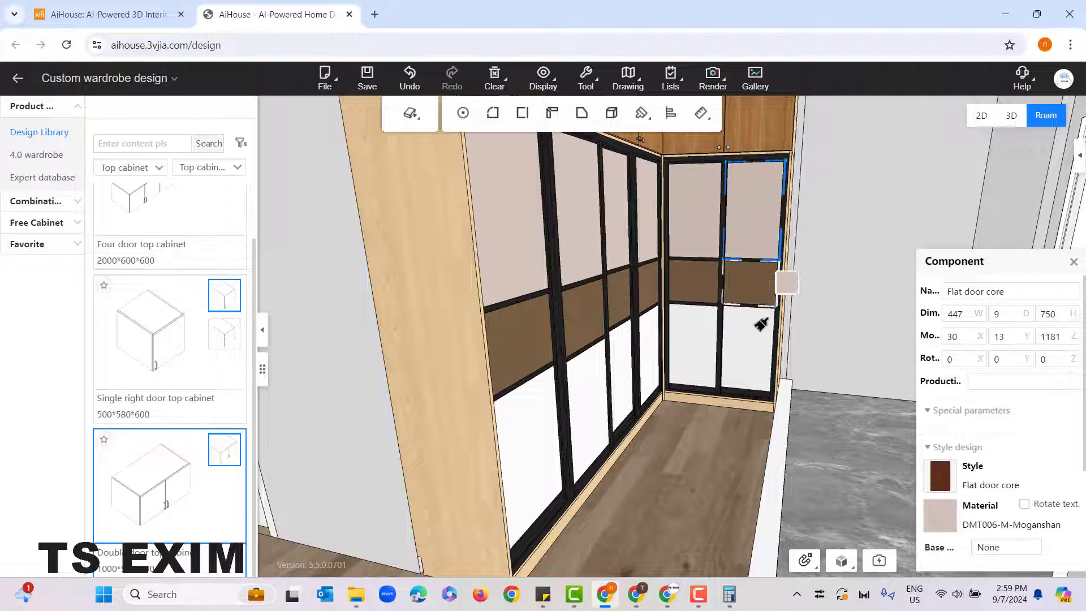
Step: Apply the DMT006-M-Moganshan material with the brush to the lower panels of all the sliding doors, and exit the brush
{"action": "left_click", "coordinate": [755, 348]}
{"action": "left_click", "coordinate": [663, 351]}
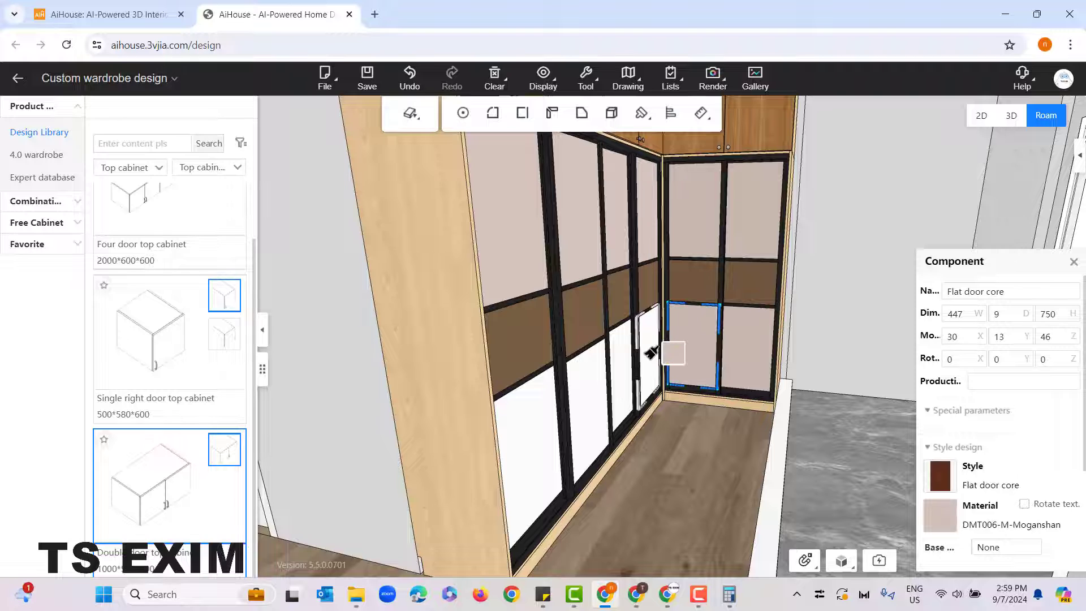
{"action": "left_click", "coordinate": [636, 370]}
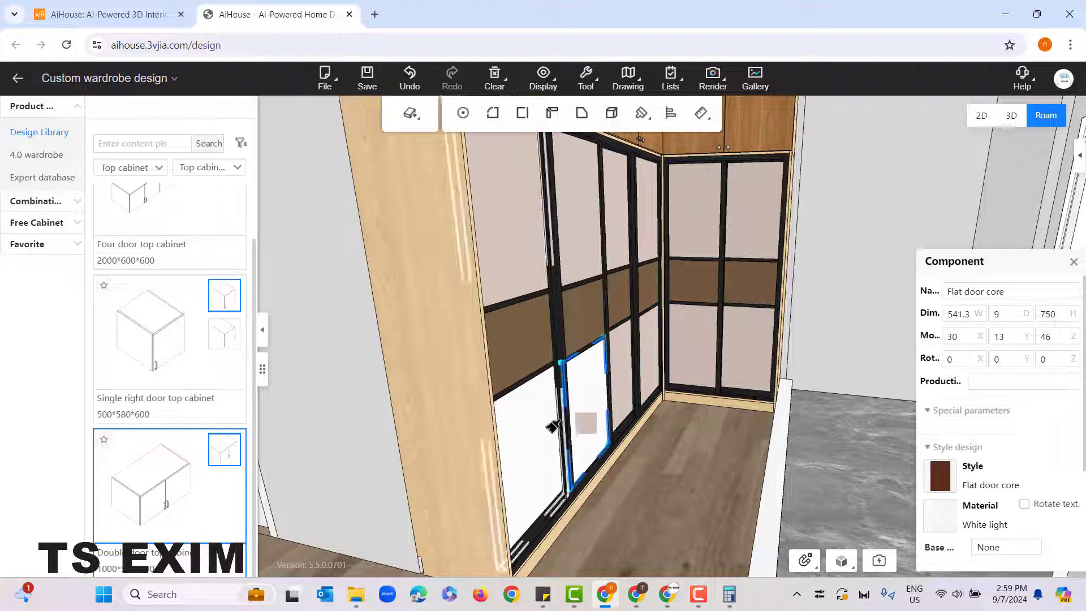
{"action": "left_click", "coordinate": [582, 400]}
{"action": "left_click", "coordinate": [524, 446]}
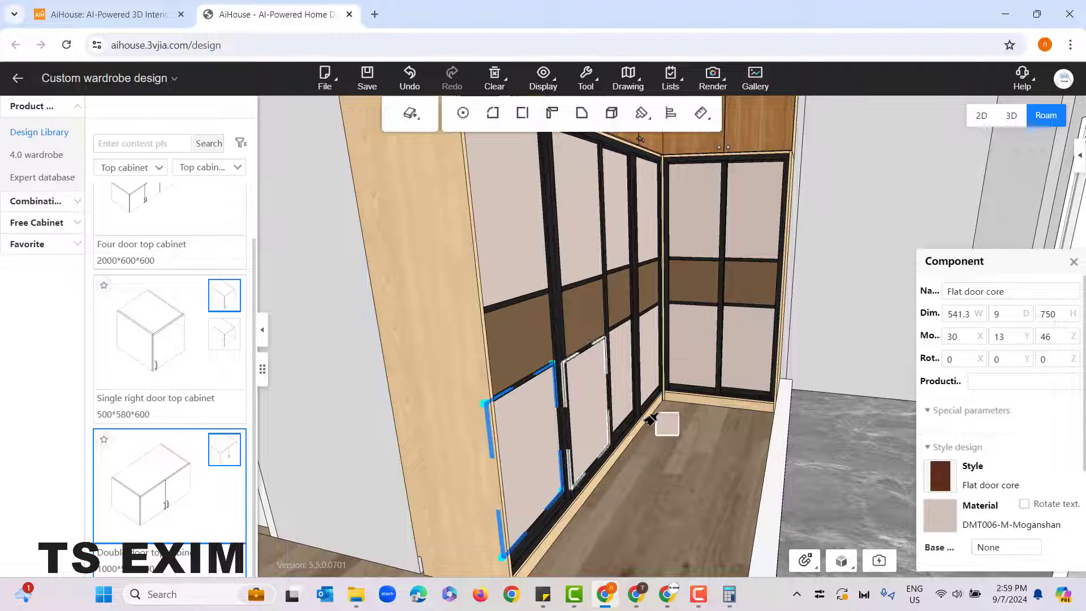
{"action": "right_click", "coordinate": [683, 353]}
{"action": "right_click", "coordinate": [668, 434]}
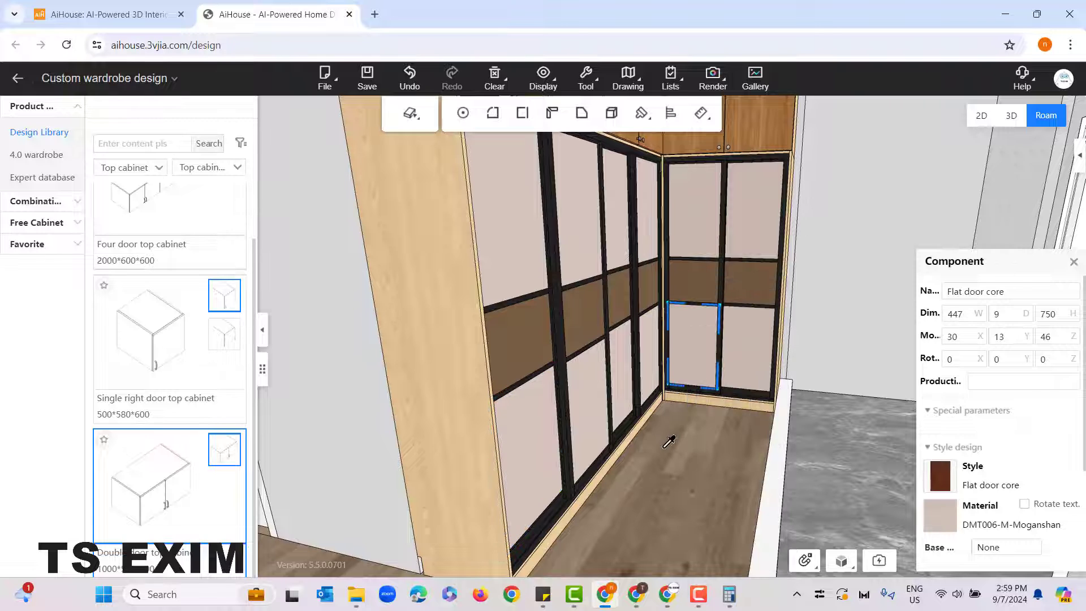
{"action": "scroll", "coordinate": [633, 477], "scroll_direction": "down", "scroll_amount": 5}
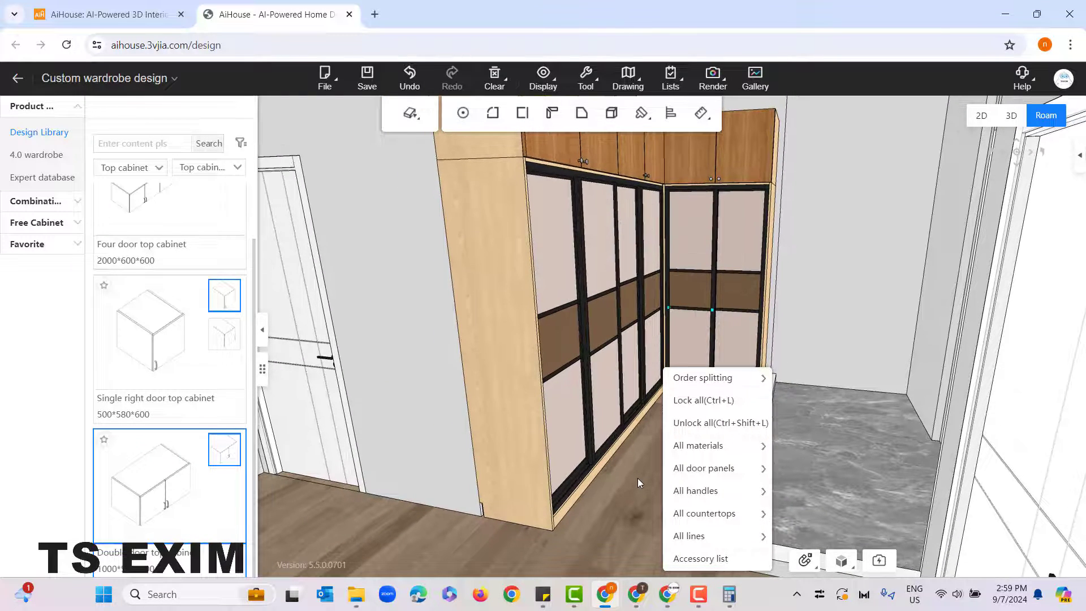
{"action": "left_click", "coordinate": [637, 478]}
{"action": "left_click_drag", "start_coordinate": [674, 478], "coordinate": [693, 501]}
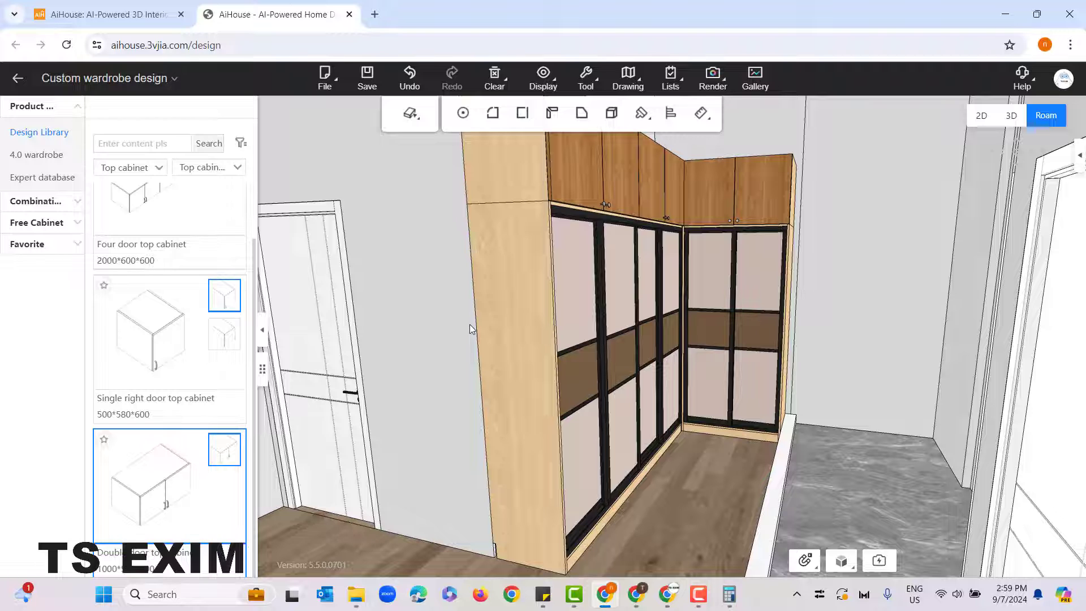
Step: Set the carcass material of all cabinets to Yellow wood grain from the Solid wood textures
{"action": "key", "text": "1"}
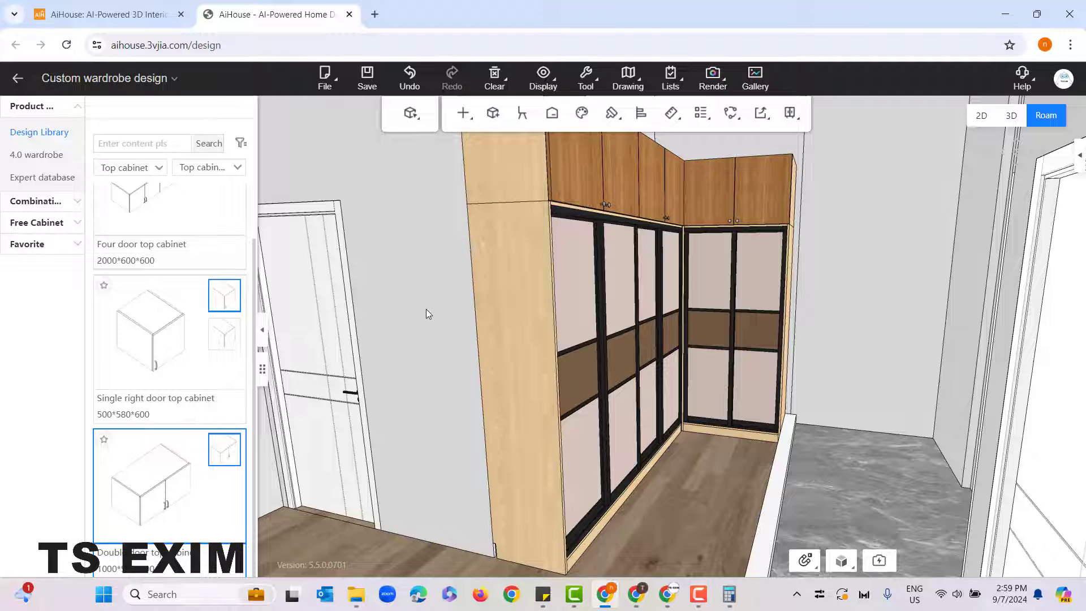
{"action": "left_click_drag", "start_coordinate": [426, 308], "coordinate": [439, 309]}
{"action": "scroll", "coordinate": [437, 309], "scroll_direction": "up", "scroll_amount": 1}
{"action": "scroll", "coordinate": [438, 310], "scroll_direction": "down", "scroll_amount": 3}
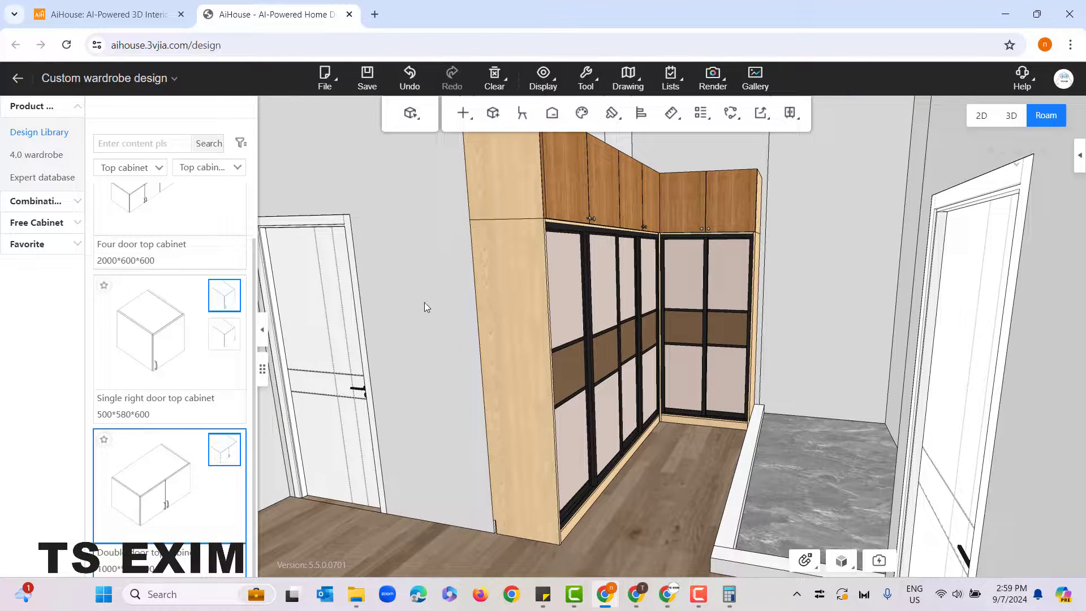
{"action": "scroll", "coordinate": [437, 309], "scroll_direction": "up", "scroll_amount": 1}
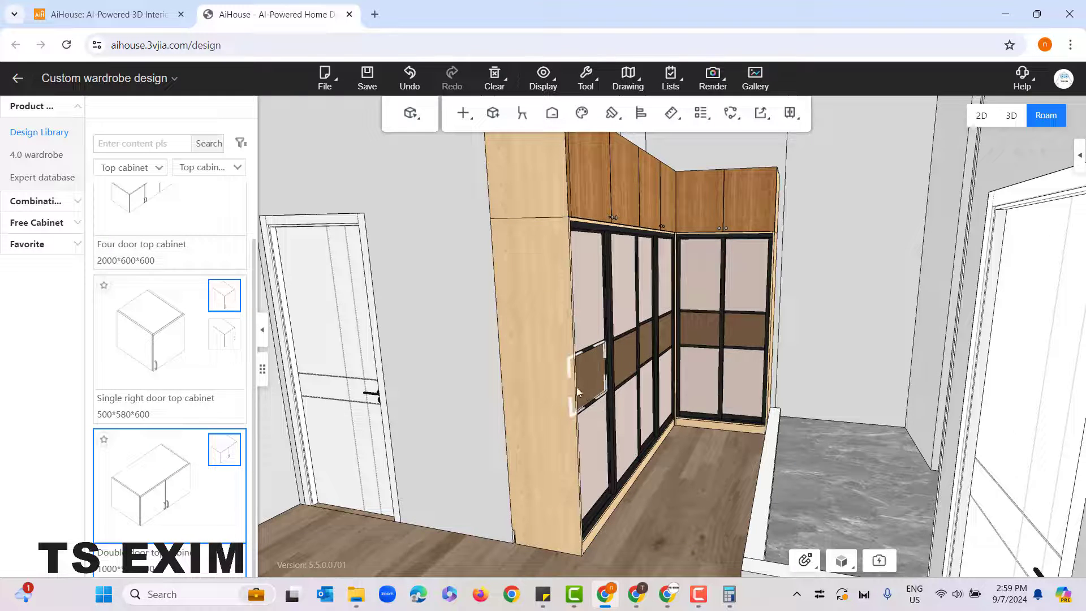
{"action": "right_click", "coordinate": [428, 202]}
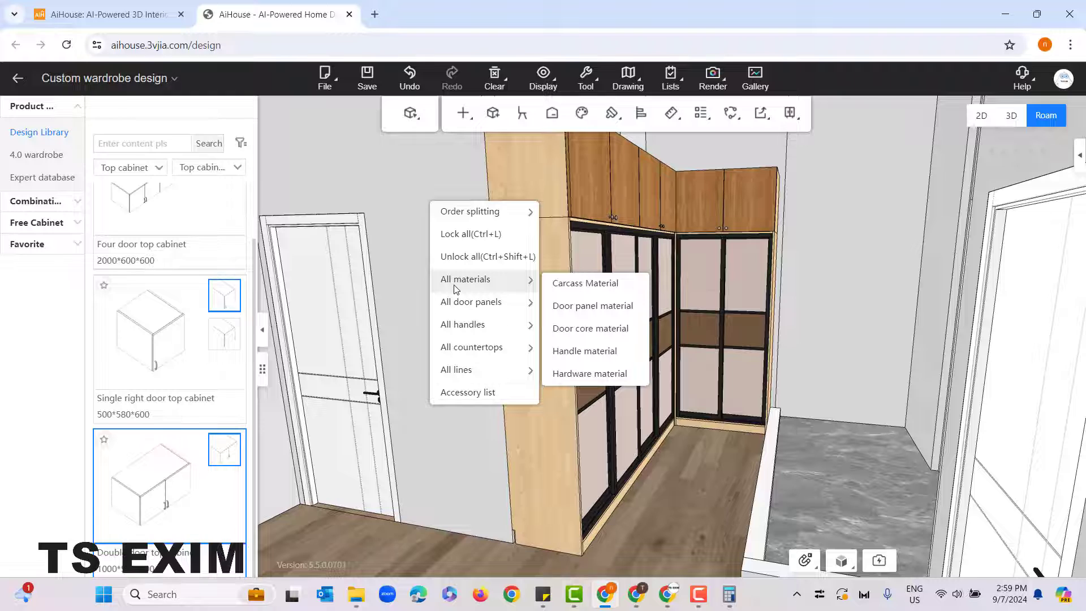
{"action": "left_click", "coordinate": [582, 289]}
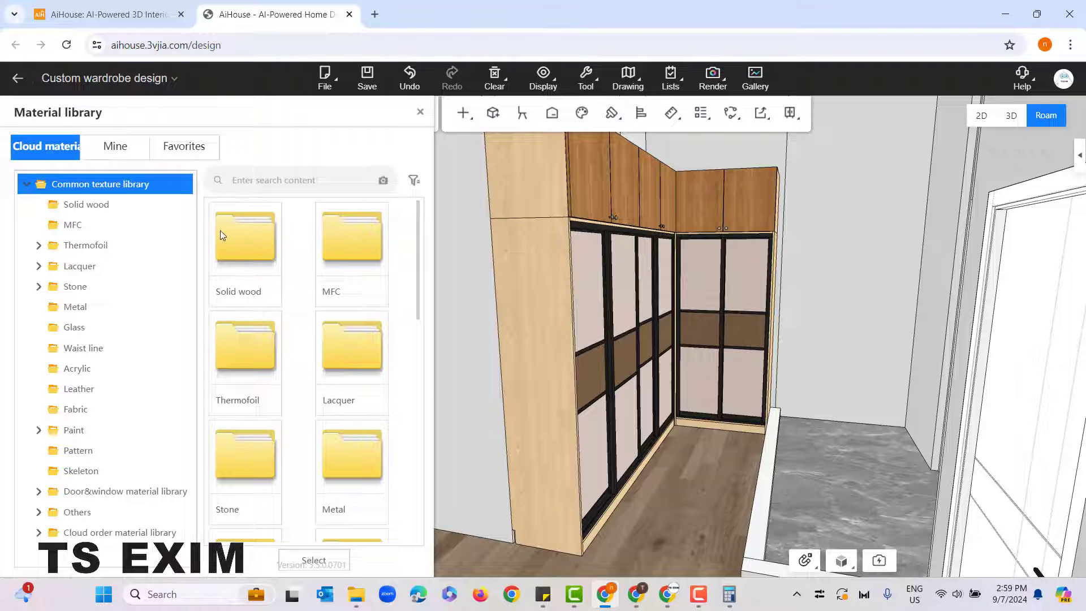
{"action": "double_click", "coordinate": [220, 230]}
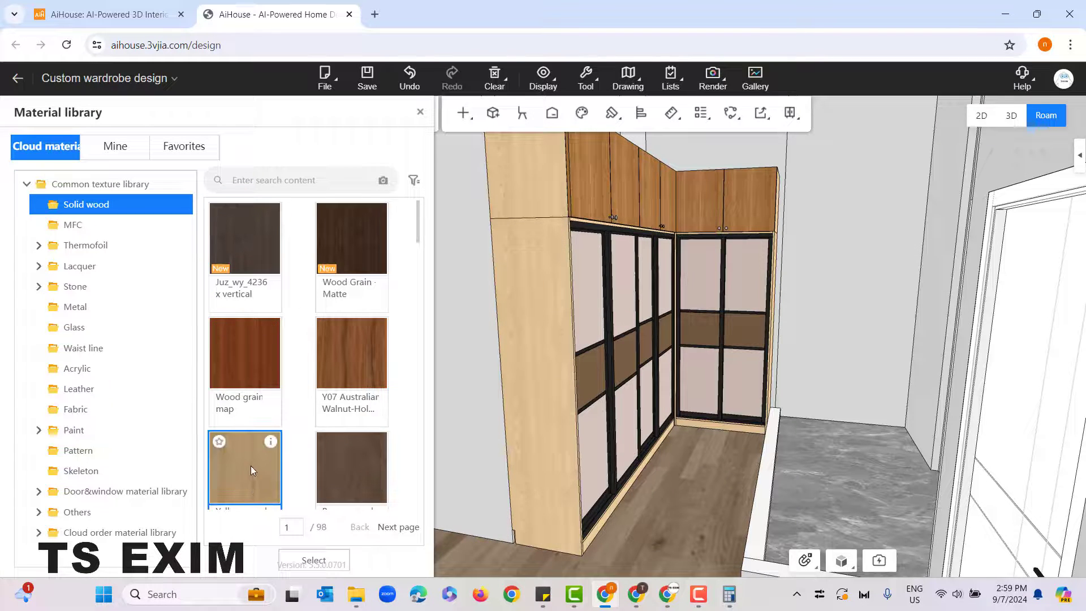
{"action": "left_click", "coordinate": [250, 466]}
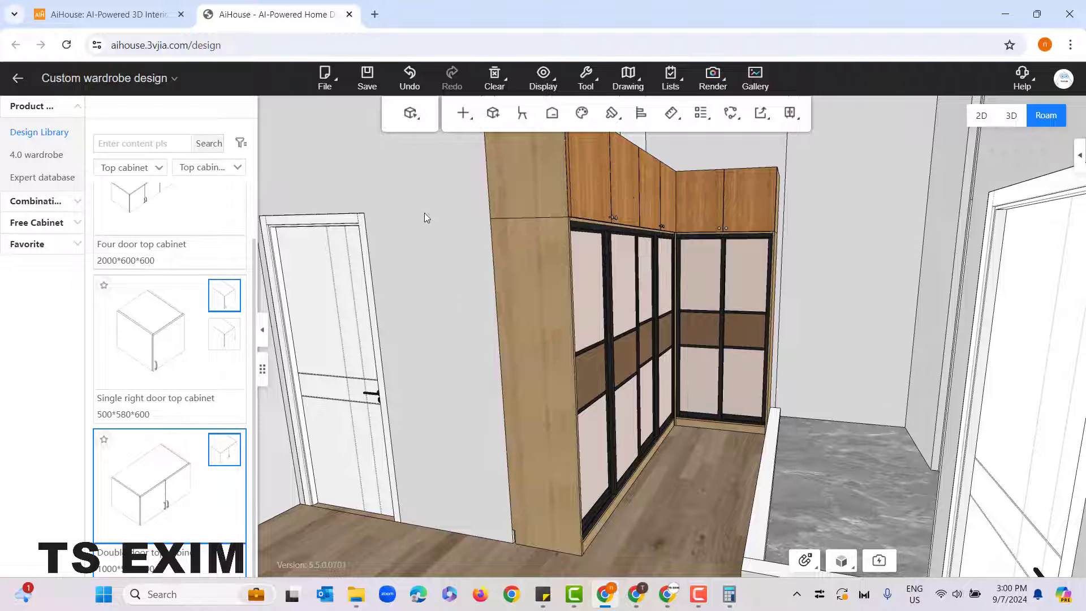
Step: Set the door panel material of all cabinets to 633 Black Wood Grain-SHJ-Matte from the Solid wood textures
{"action": "left_click_drag", "start_coordinate": [425, 214], "coordinate": [547, 527]}
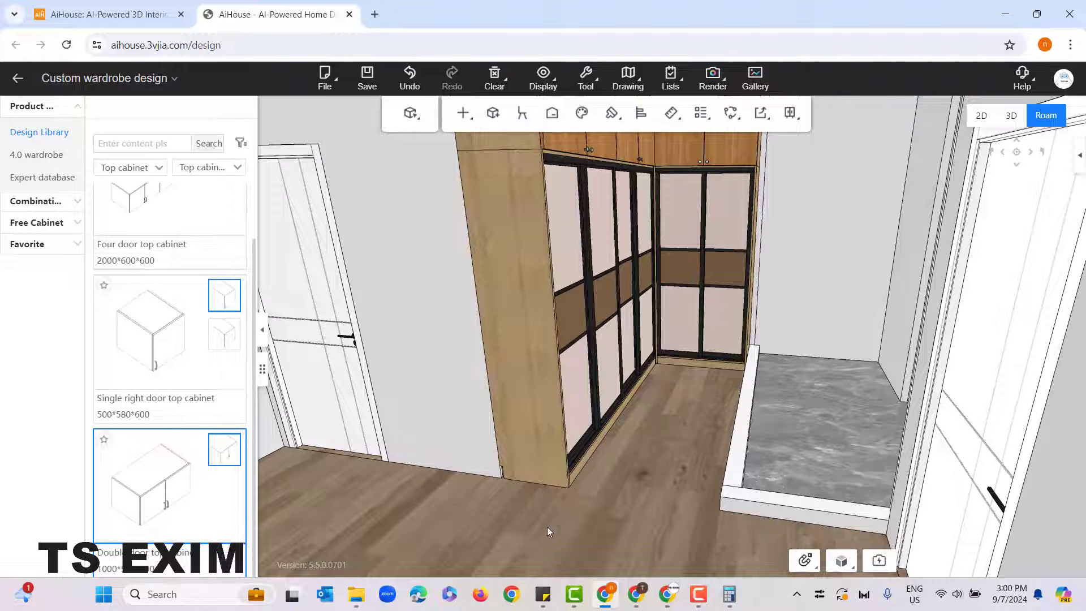
{"action": "right_click", "coordinate": [649, 433]}
{"action": "mouse_move", "coordinate": [666, 448]}
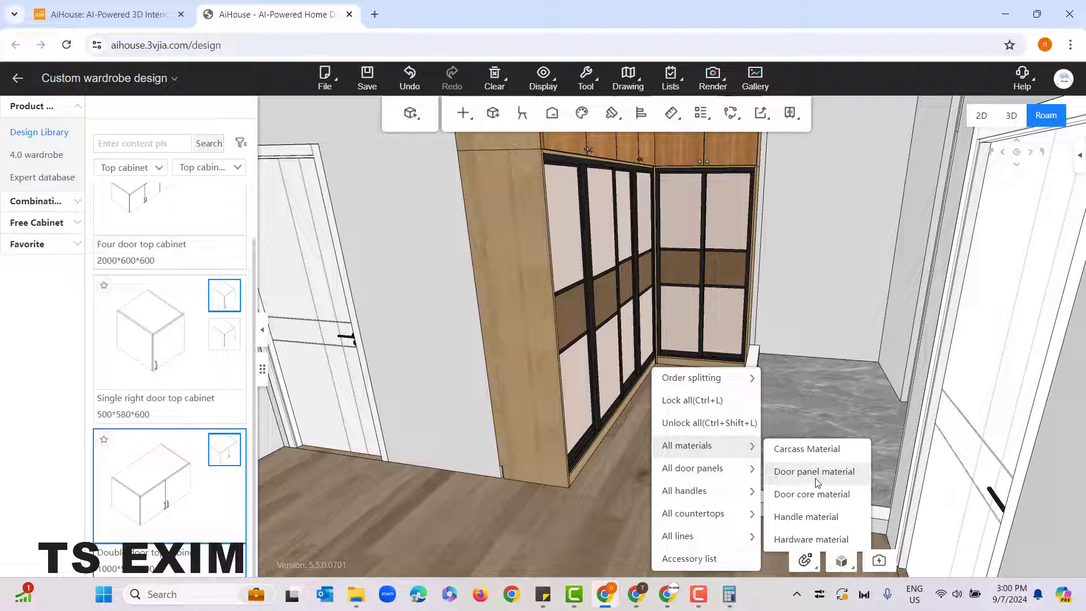
{"action": "left_click", "coordinate": [814, 471]}
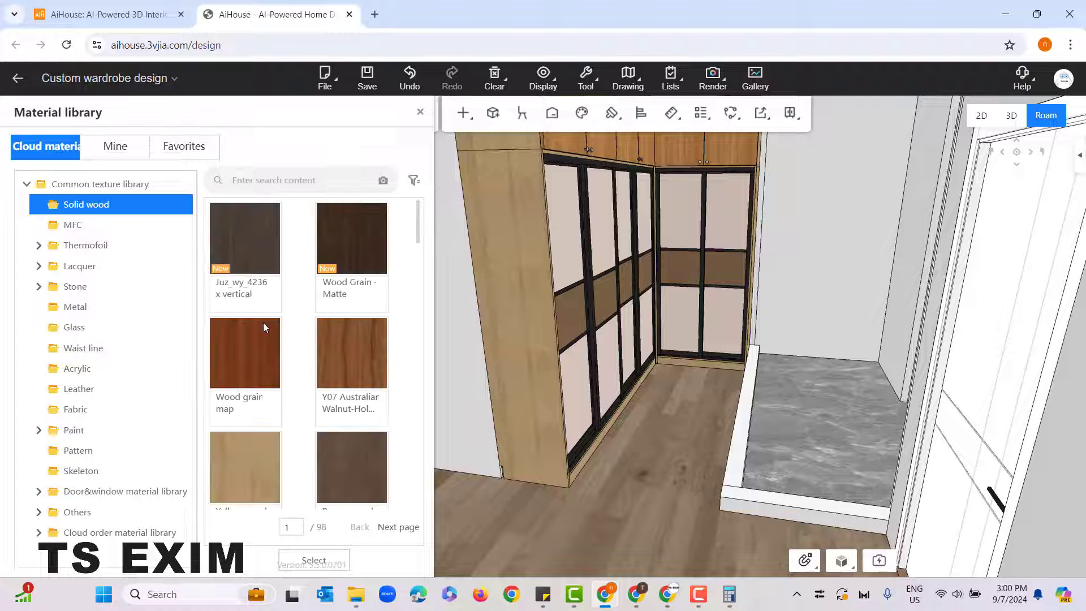
{"action": "scroll", "coordinate": [271, 378], "scroll_direction": "down", "scroll_amount": 2}
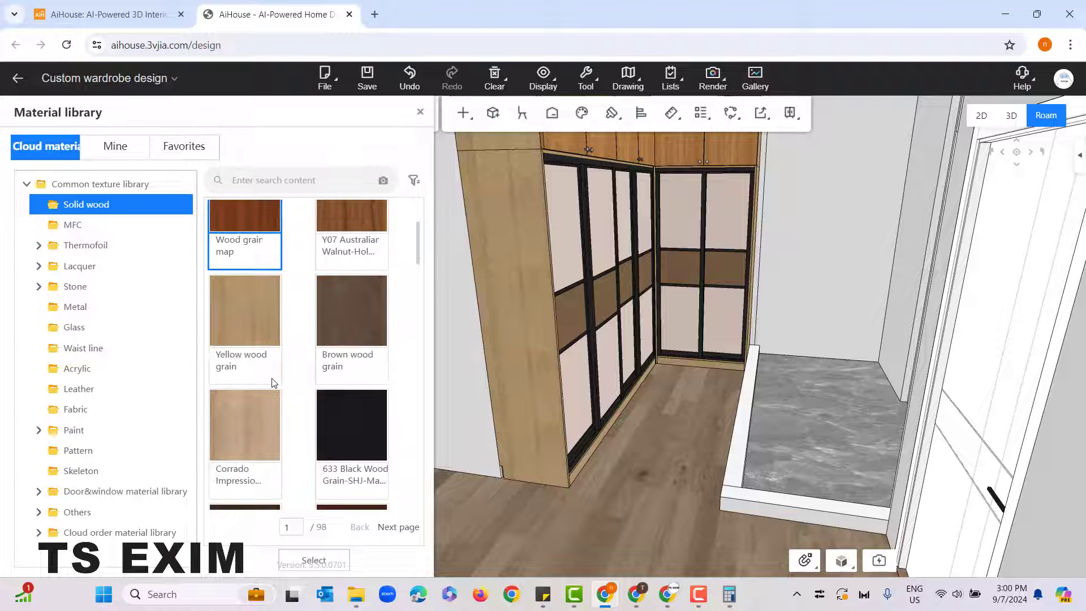
{"action": "left_click", "coordinate": [364, 429]}
{"action": "left_click_drag", "start_coordinate": [639, 529], "coordinate": [640, 483]}
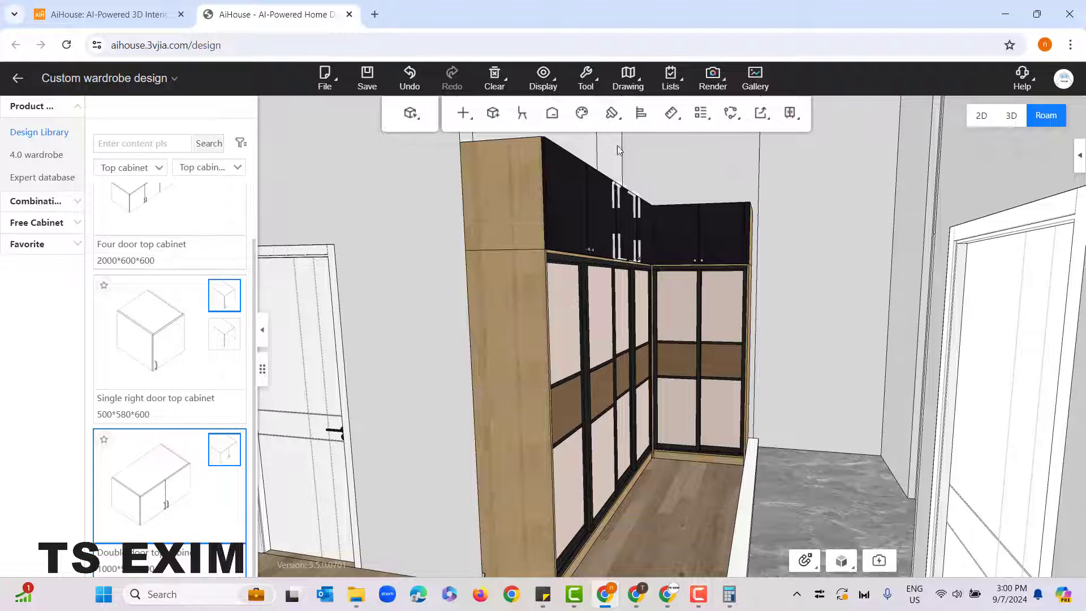
Step: Copy the nearest sliding door's middle-panel material to all the top cabinet doors with the Material brush, and exit the brush
{"action": "mouse_move", "coordinate": [617, 114]}
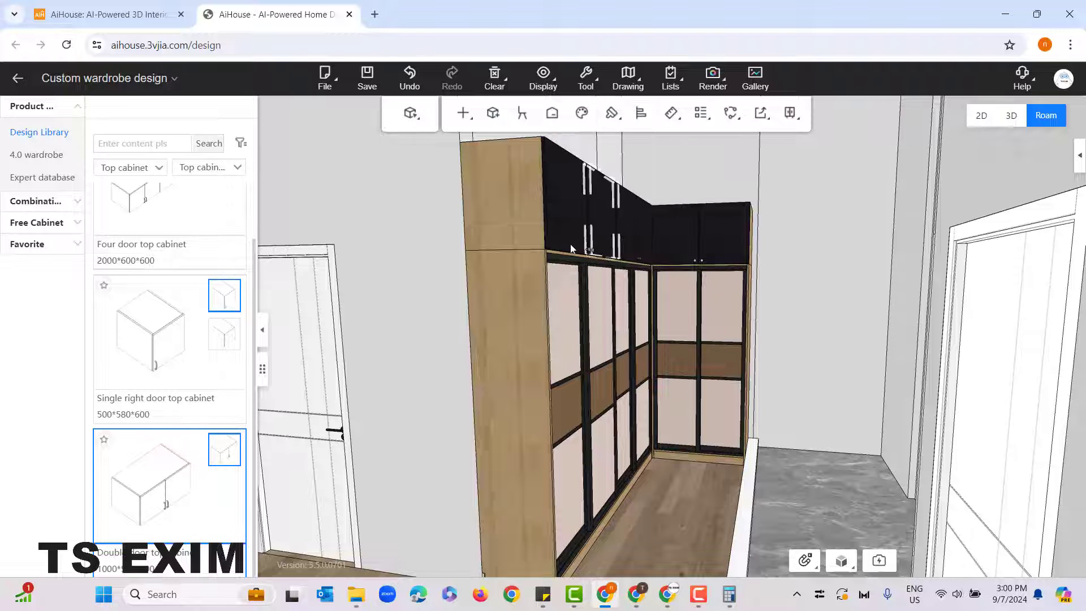
{"action": "right_click", "coordinate": [385, 241]}
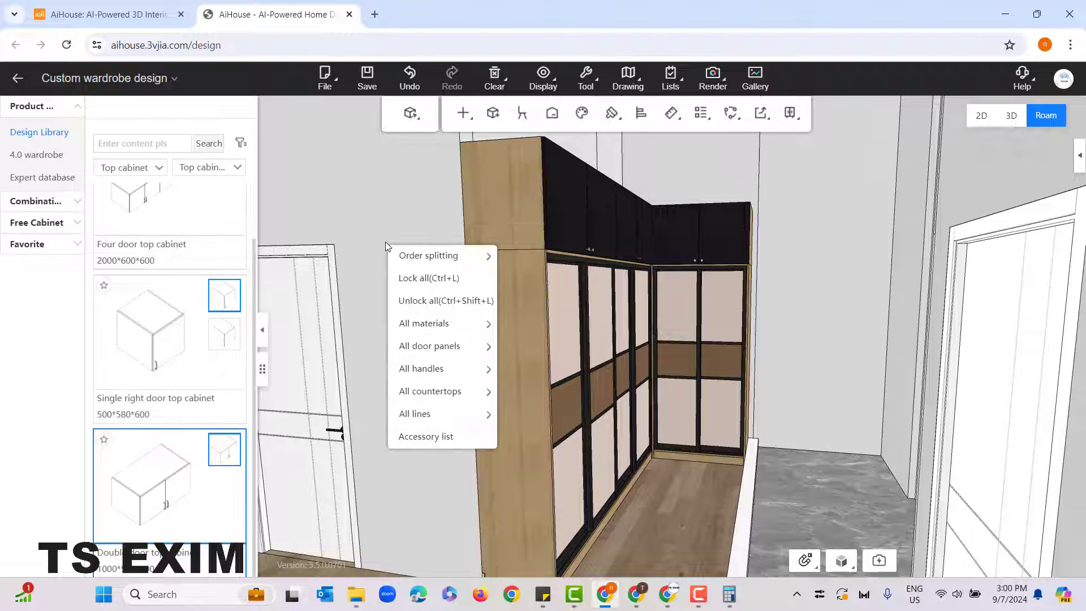
{"action": "mouse_move", "coordinate": [431, 325]}
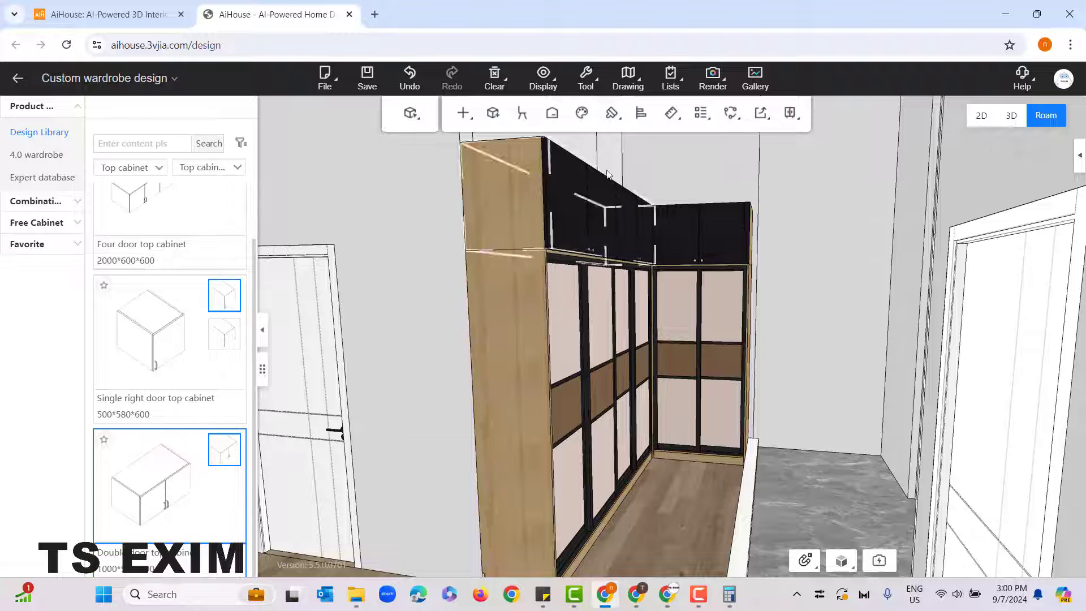
{"action": "mouse_move", "coordinate": [612, 112]}
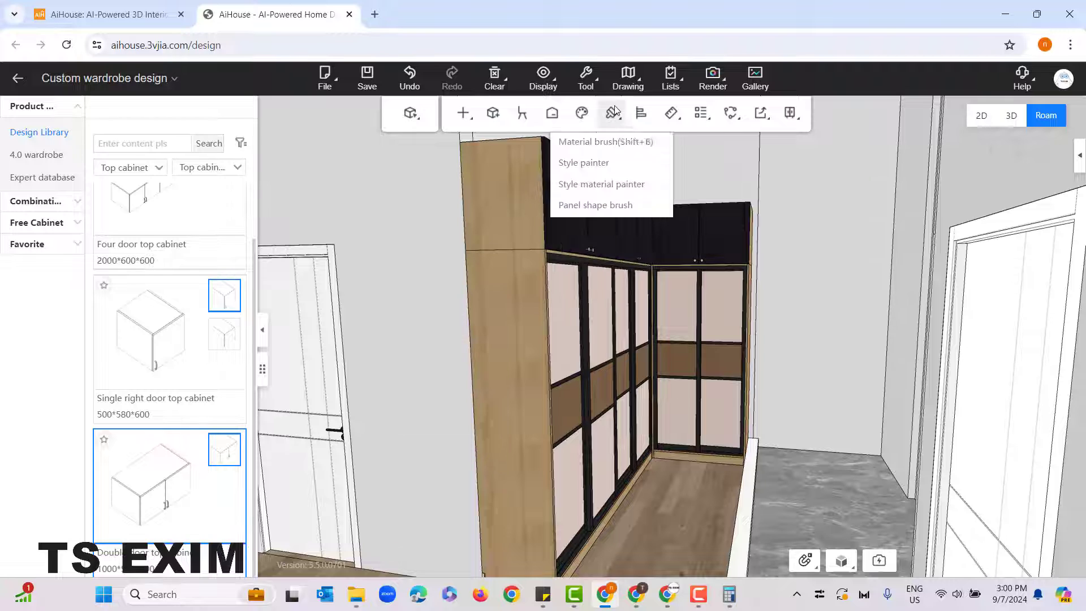
{"action": "left_click", "coordinate": [630, 142]}
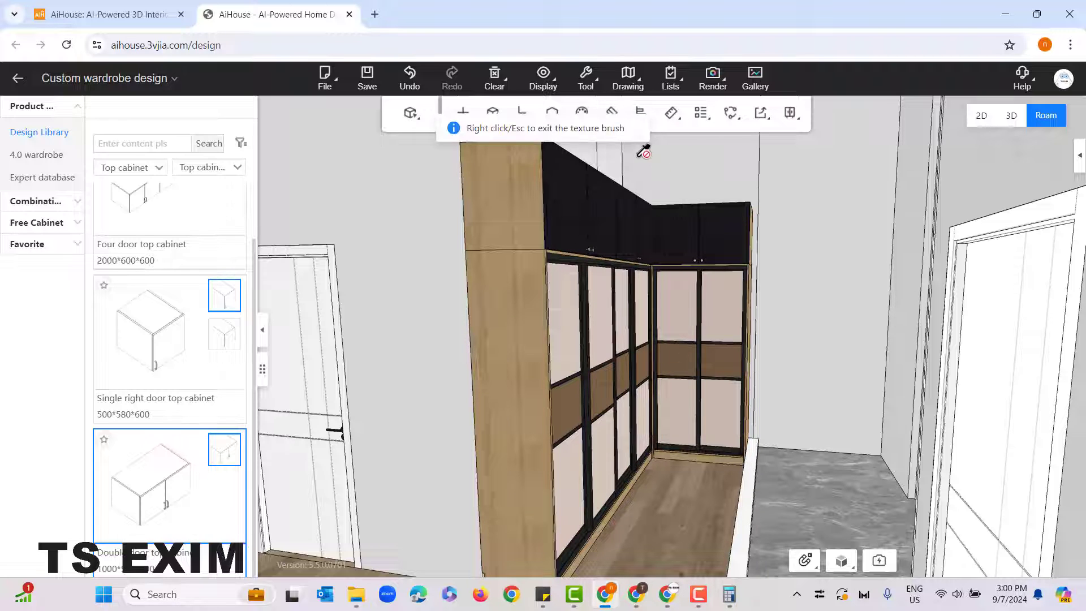
{"action": "left_click", "coordinate": [576, 398]}
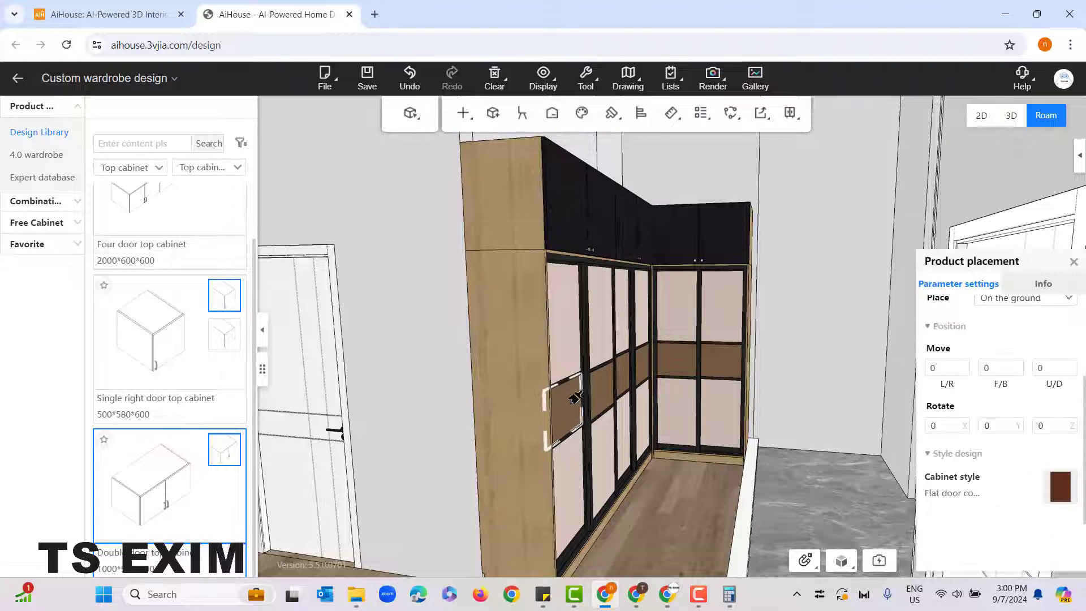
{"action": "left_click", "coordinate": [606, 220]}
{"action": "left_click", "coordinate": [636, 220]}
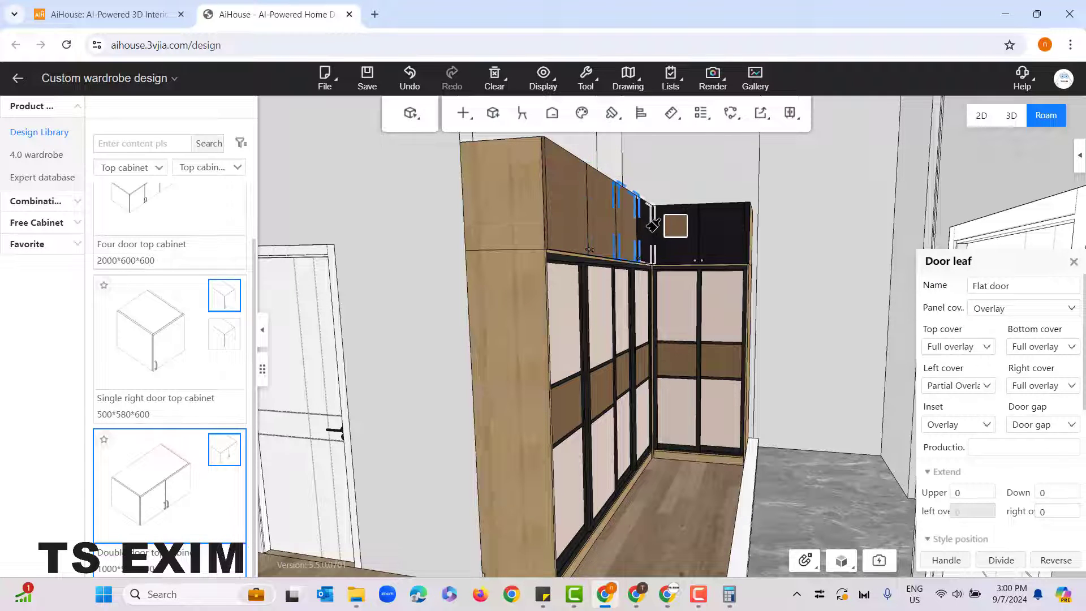
{"action": "left_click", "coordinate": [672, 228]}
{"action": "left_click", "coordinate": [724, 229]}
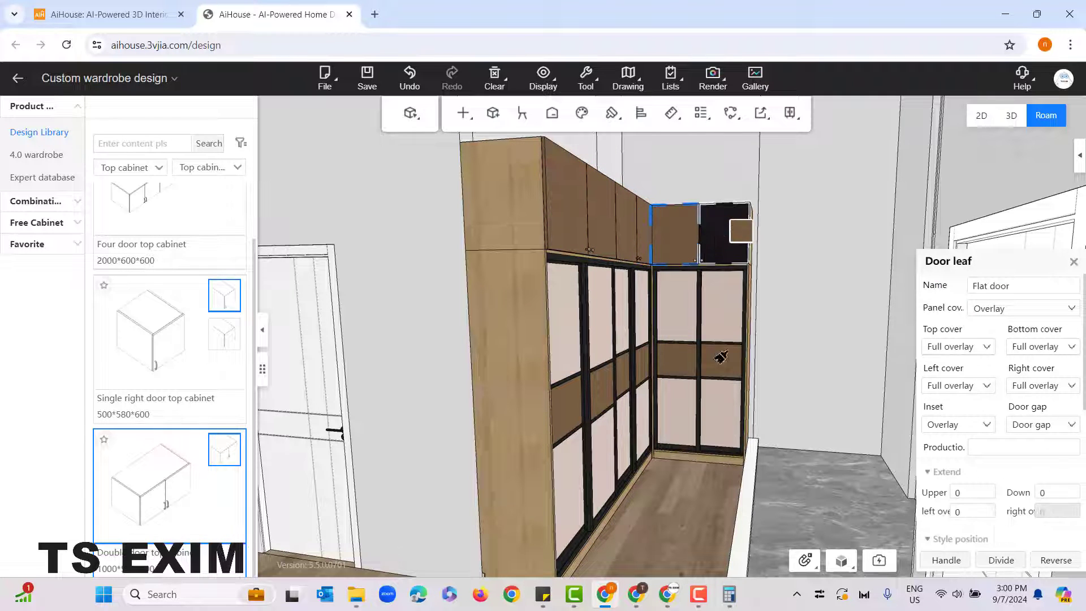
{"action": "right_click", "coordinate": [405, 286]}
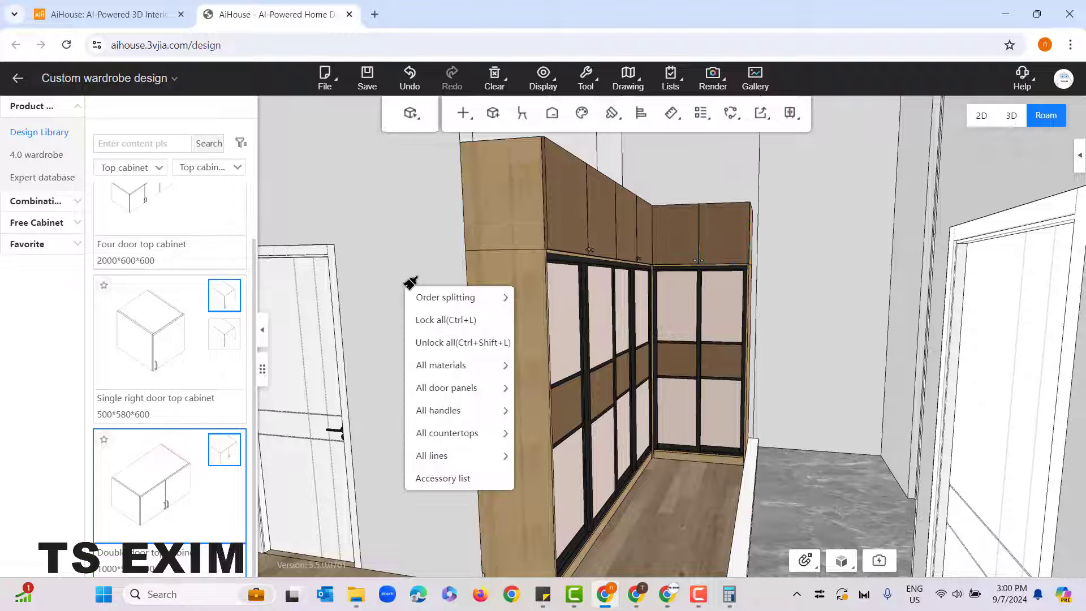
{"action": "right_click", "coordinate": [405, 243]}
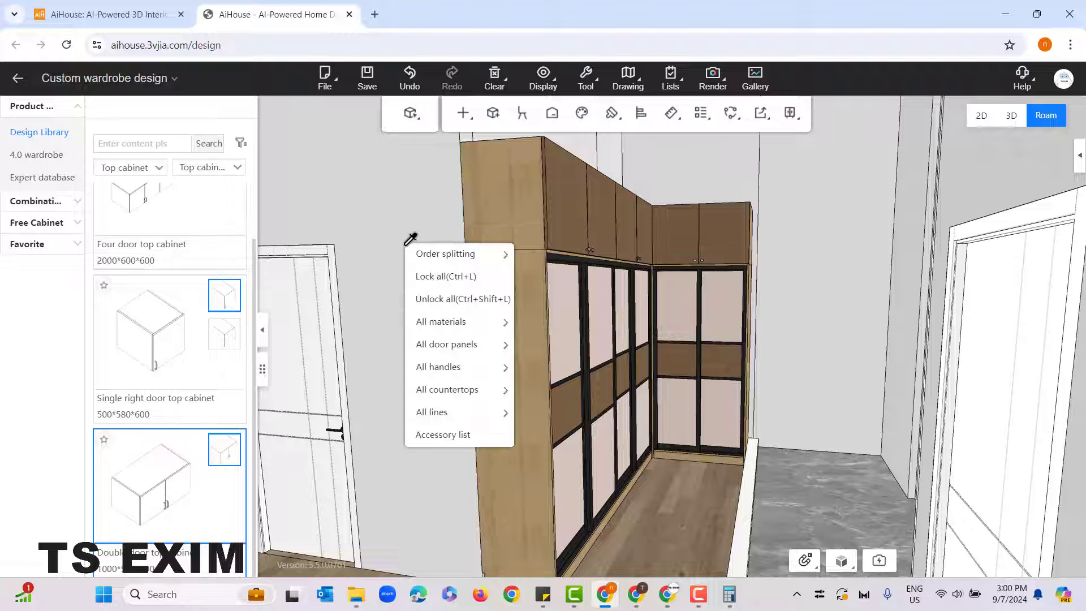
{"action": "left_click", "coordinate": [399, 213]}
Step: Change the carcass material of all cabinets to the dark Xiyomi-Oupai Eucalyptus from the Solid wood textures
{"action": "scroll", "coordinate": [401, 217], "scroll_direction": "down", "scroll_amount": 3}
{"action": "left_click_drag", "start_coordinate": [405, 197], "coordinate": [405, 210]}
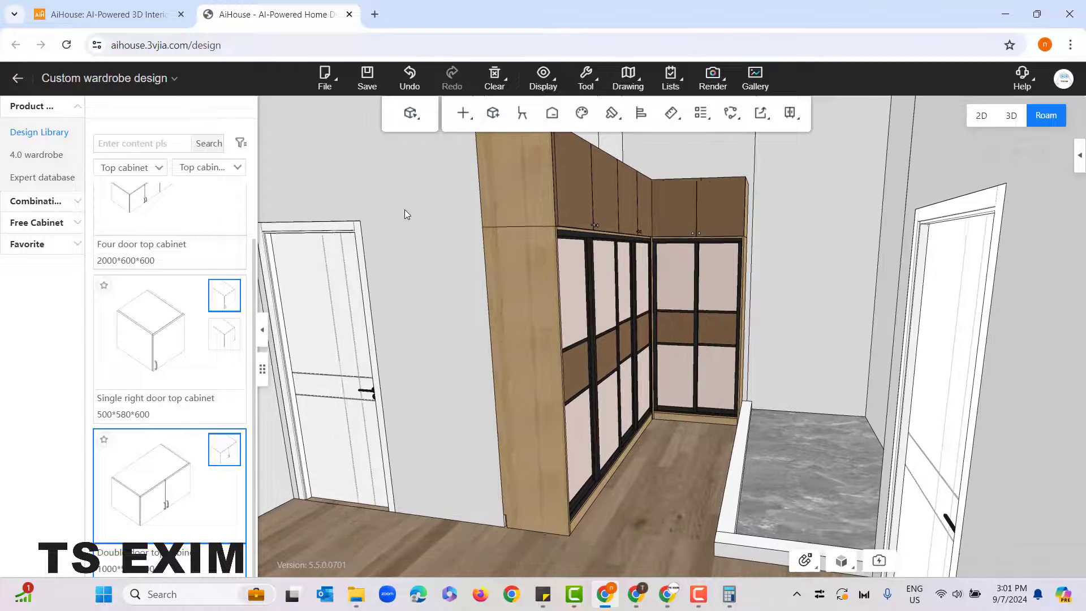
{"action": "left_click_drag", "start_coordinate": [422, 257], "coordinate": [430, 272]}
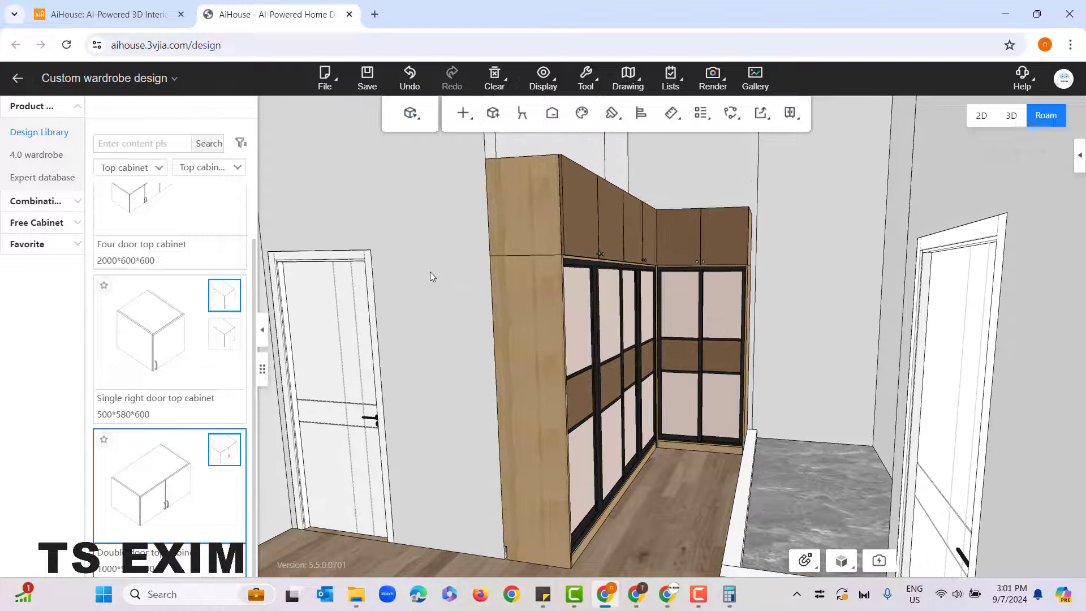
{"action": "right_click", "coordinate": [435, 210]}
{"action": "mouse_move", "coordinate": [467, 293]}
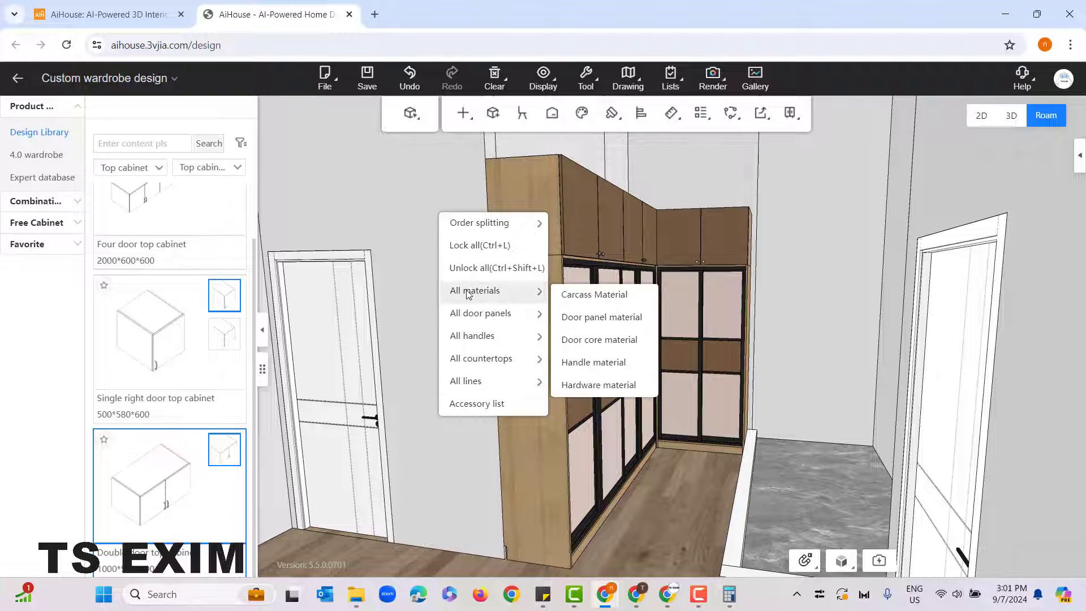
{"action": "left_click", "coordinate": [393, 192]}
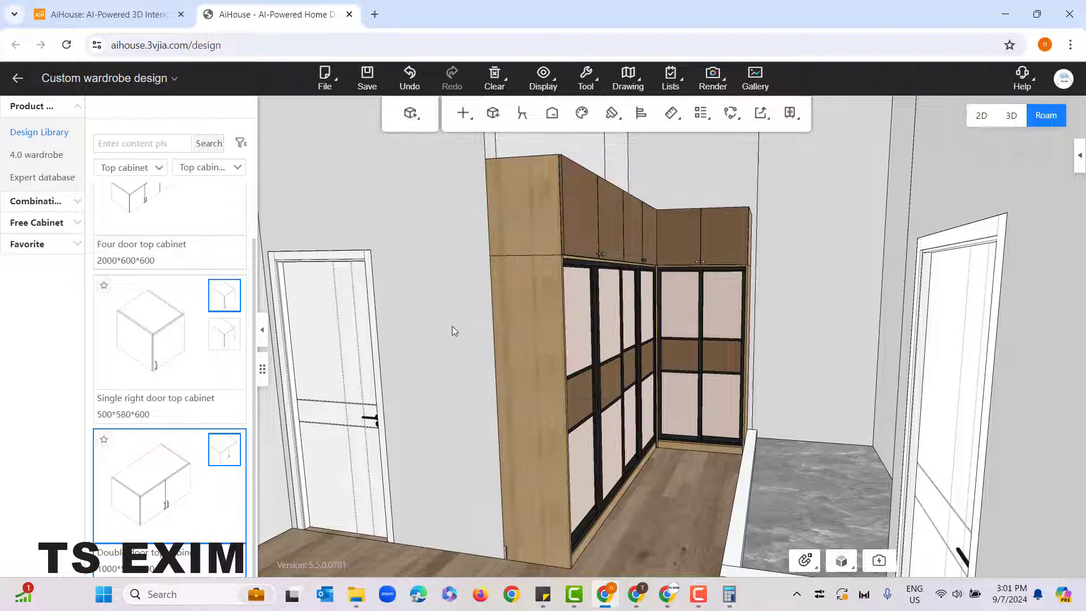
{"action": "right_click", "coordinate": [413, 264]}
{"action": "mouse_move", "coordinate": [461, 345]}
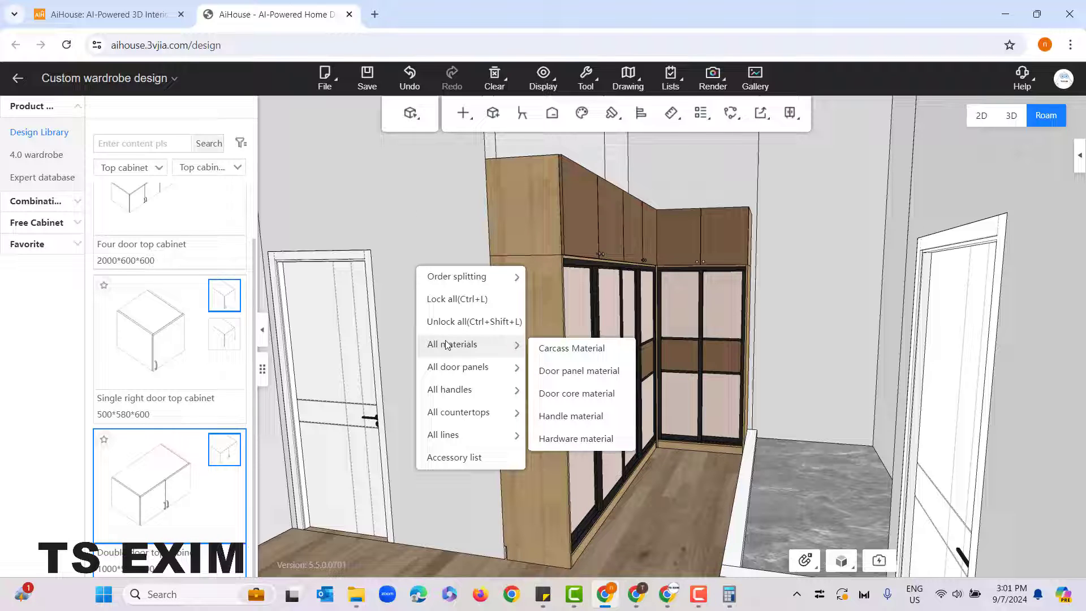
{"action": "left_click", "coordinate": [595, 350]}
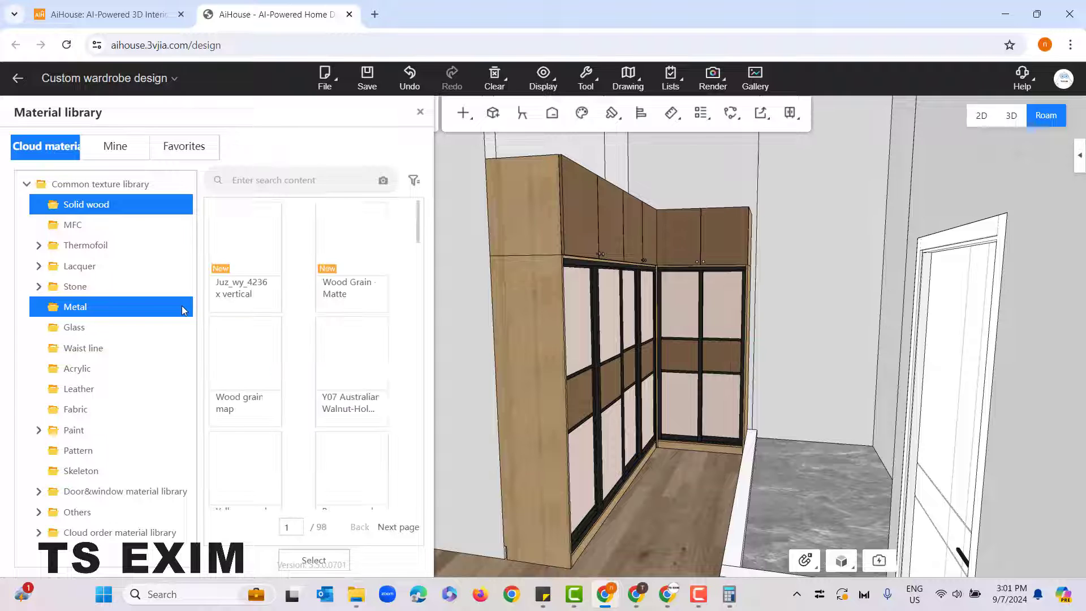
{"action": "scroll", "coordinate": [251, 368], "scroll_direction": "down", "scroll_amount": 3}
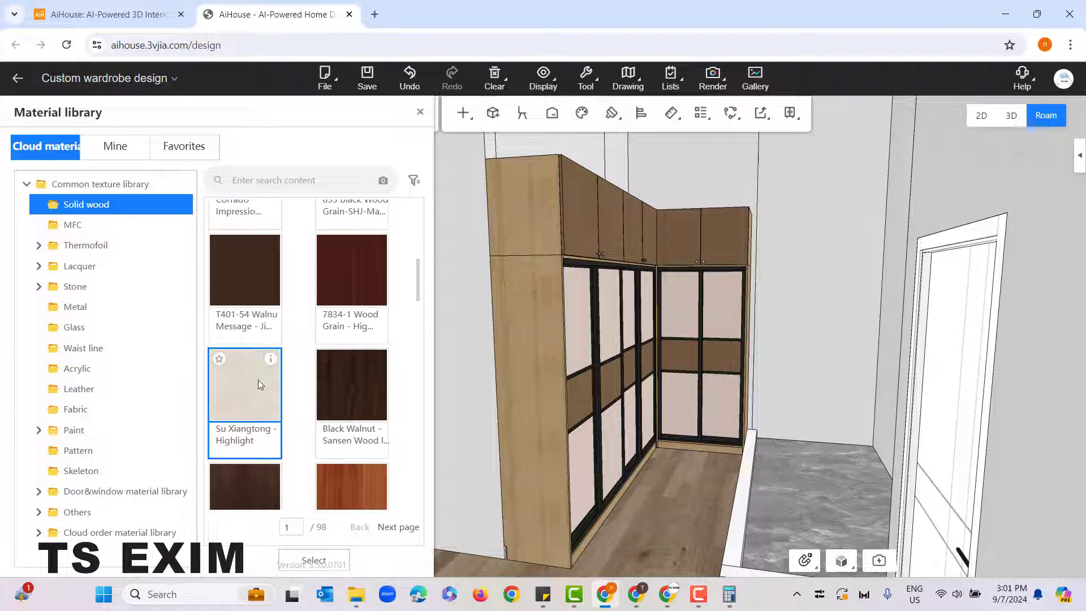
{"action": "scroll", "coordinate": [259, 383], "scroll_direction": "down", "scroll_amount": 4}
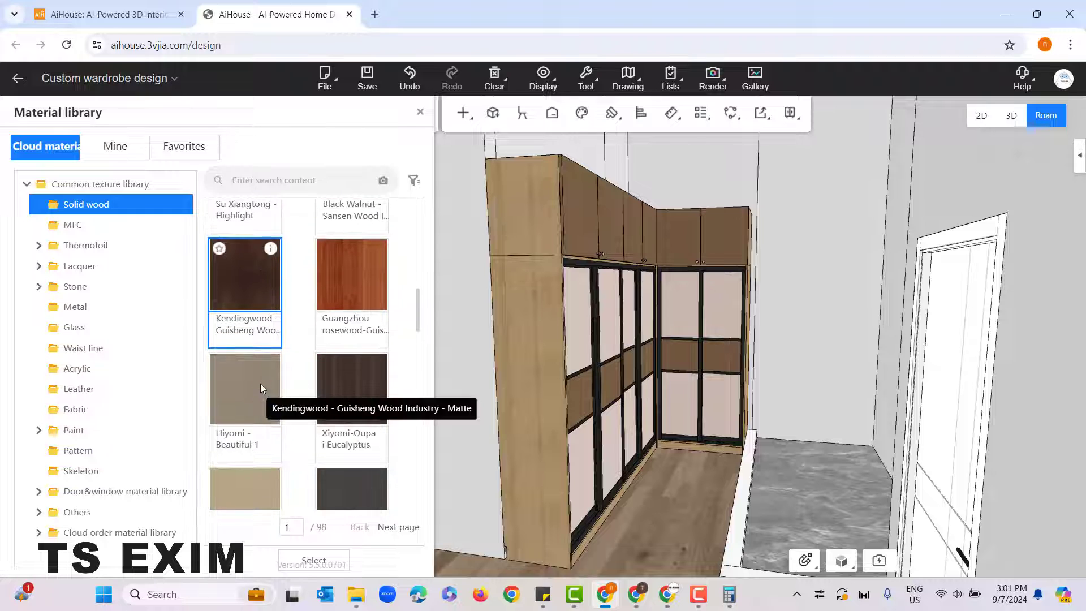
{"action": "double_click", "coordinate": [345, 380]}
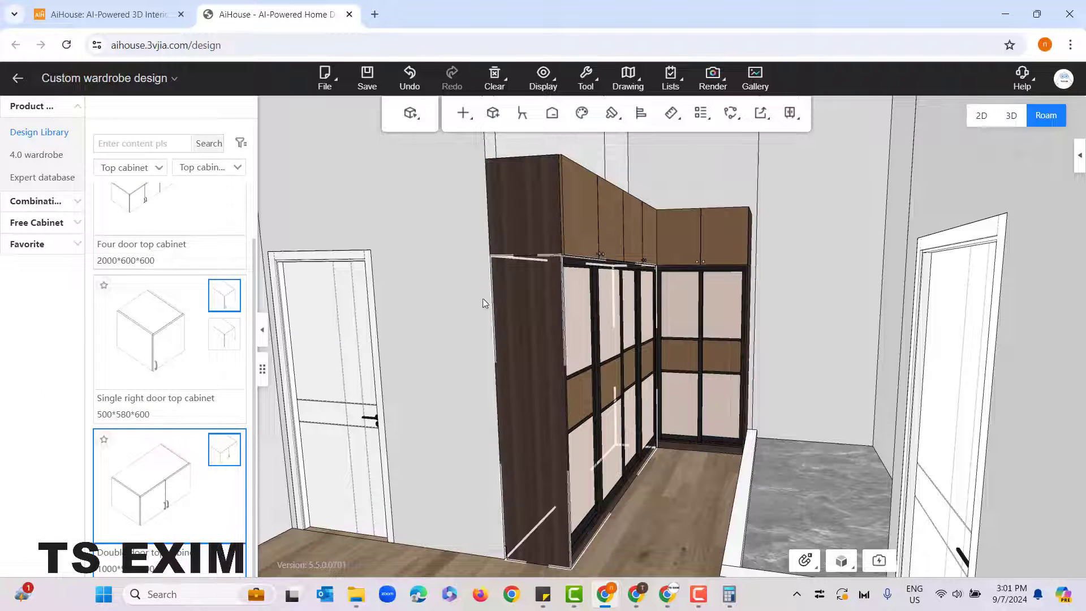
Step: Set the door panel material of all cabinets to the dark T401-54 Walnut texture from the Solid wood textures
{"action": "left_click_drag", "start_coordinate": [432, 243], "coordinate": [443, 260]}
{"action": "left_click_drag", "start_coordinate": [422, 317], "coordinate": [435, 314]}
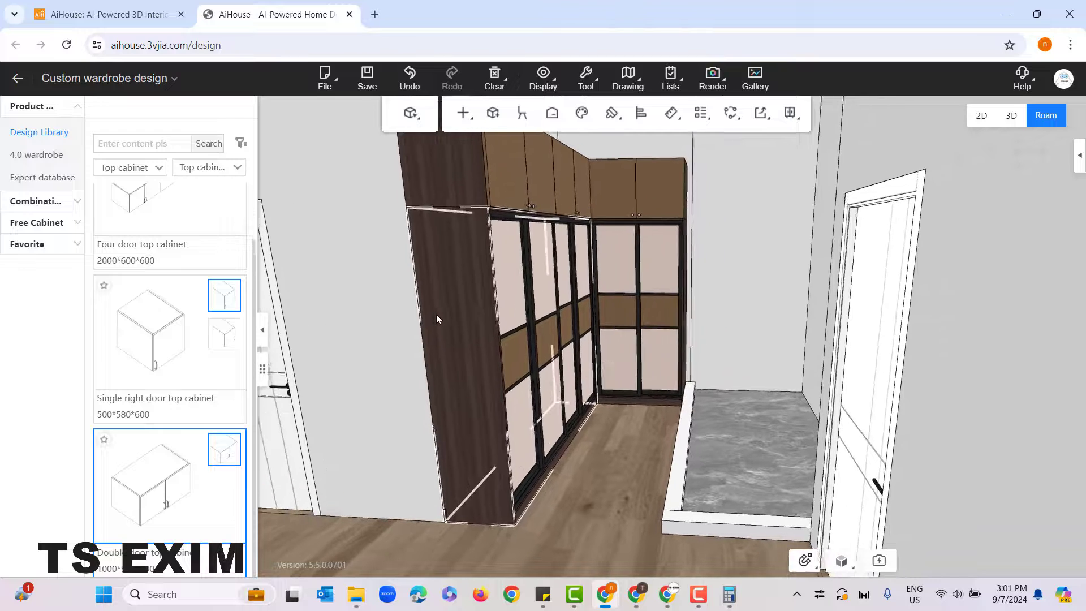
{"action": "left_click_drag", "start_coordinate": [414, 362], "coordinate": [411, 351]}
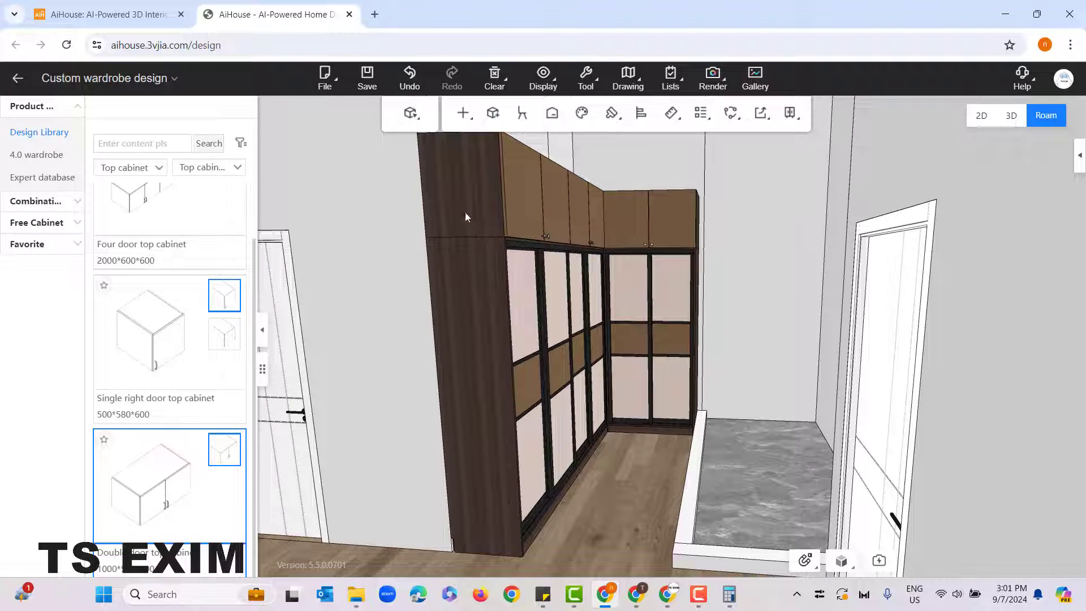
{"action": "right_click", "coordinate": [382, 202]}
{"action": "mouse_move", "coordinate": [488, 308]}
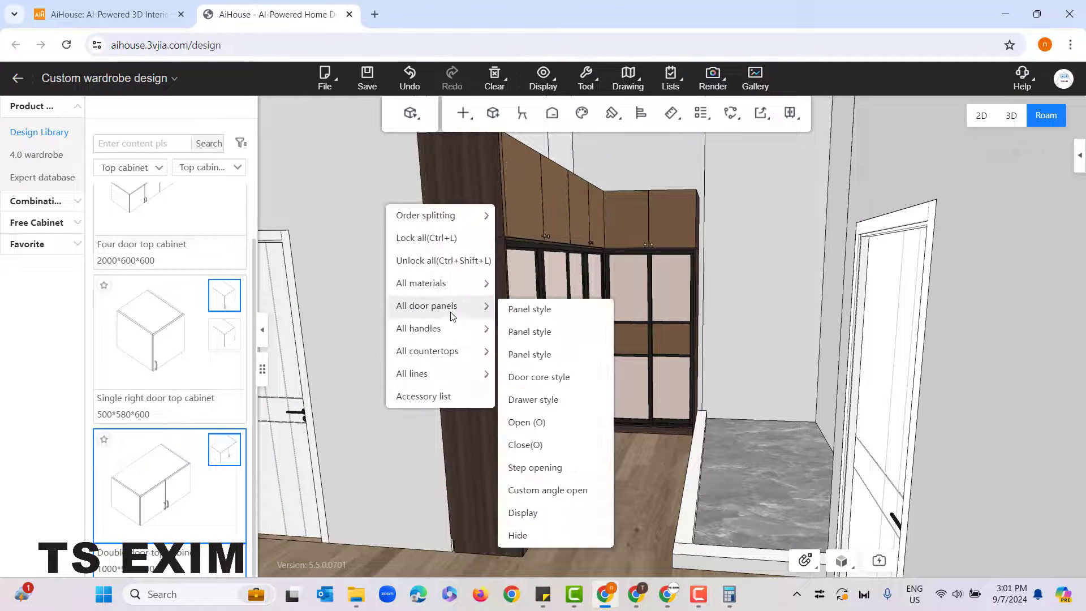
{"action": "mouse_move", "coordinate": [457, 288]}
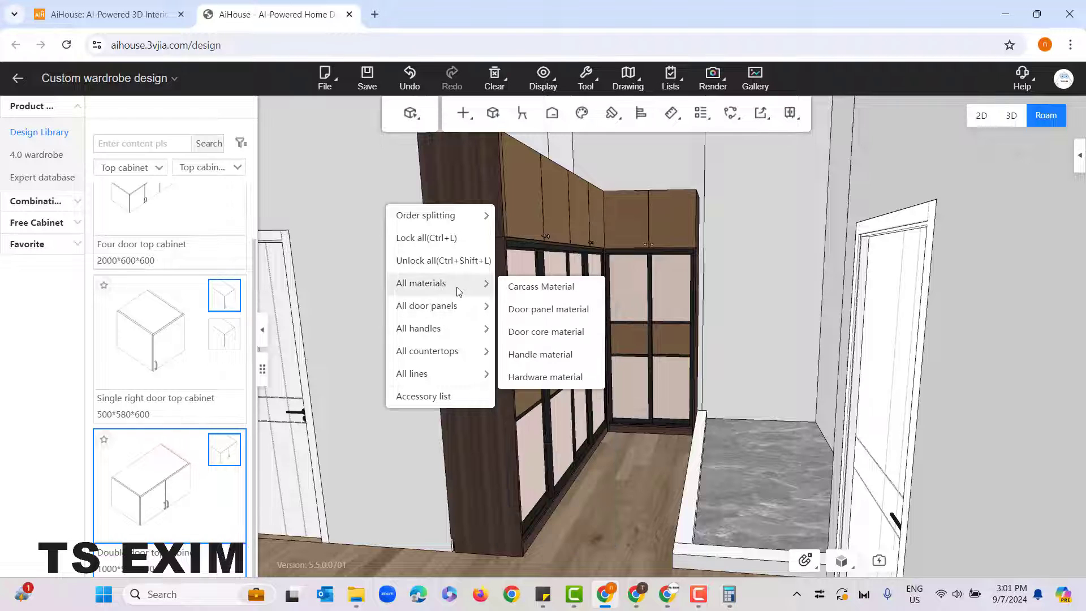
{"action": "left_click", "coordinate": [555, 310]}
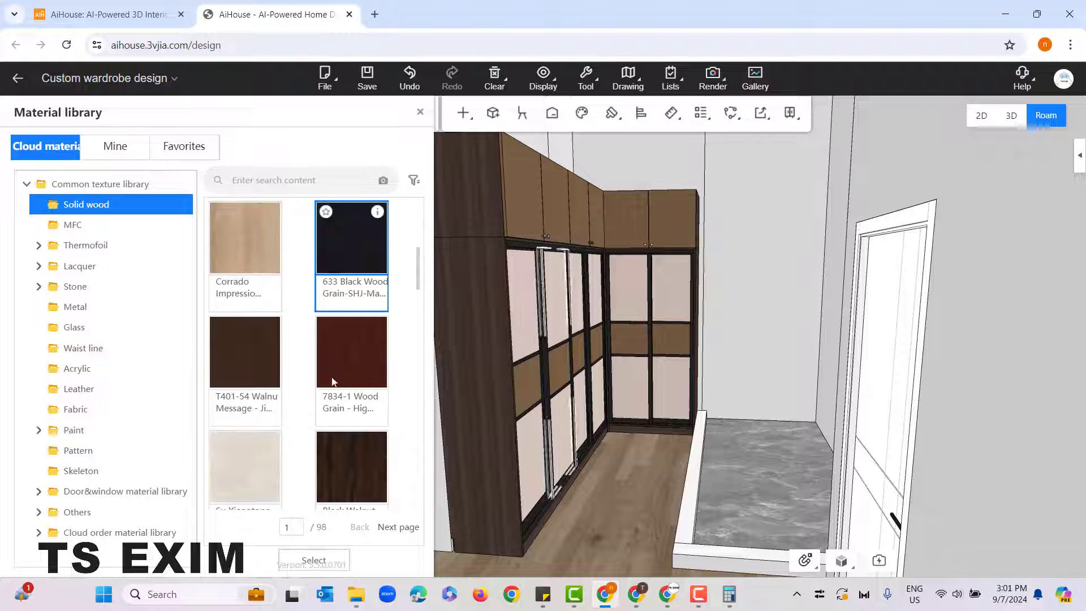
{"action": "left_click", "coordinate": [267, 355]}
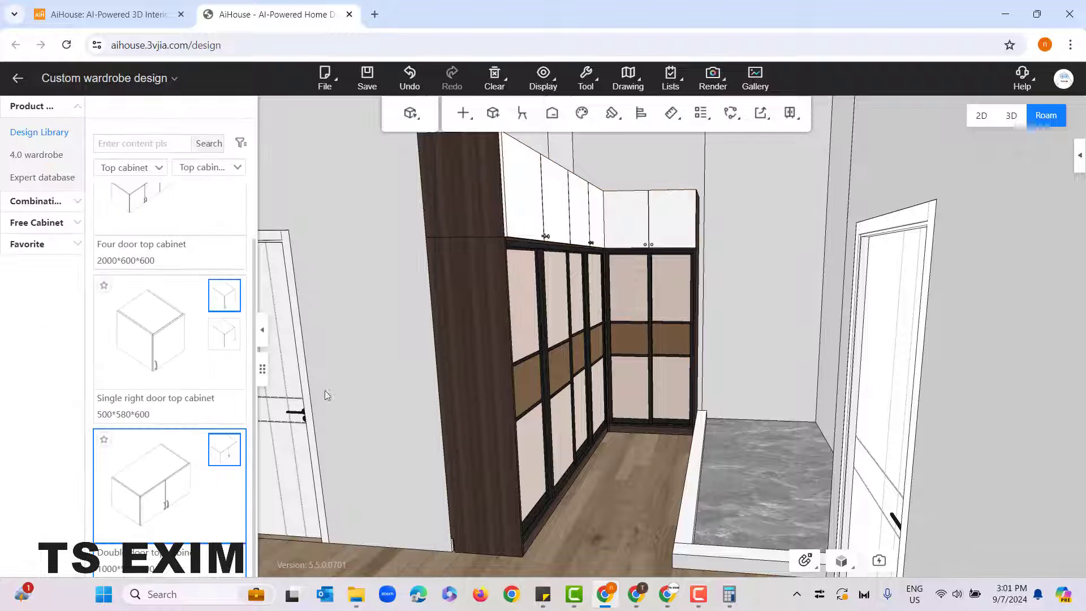
Step: Open all cabinet doors and drawers to inspect the wardrobe's interior, and close them again
{"action": "scroll", "coordinate": [375, 388], "scroll_direction": "down", "scroll_amount": 5}
{"action": "left_click_drag", "start_coordinate": [407, 411], "coordinate": [415, 395]}
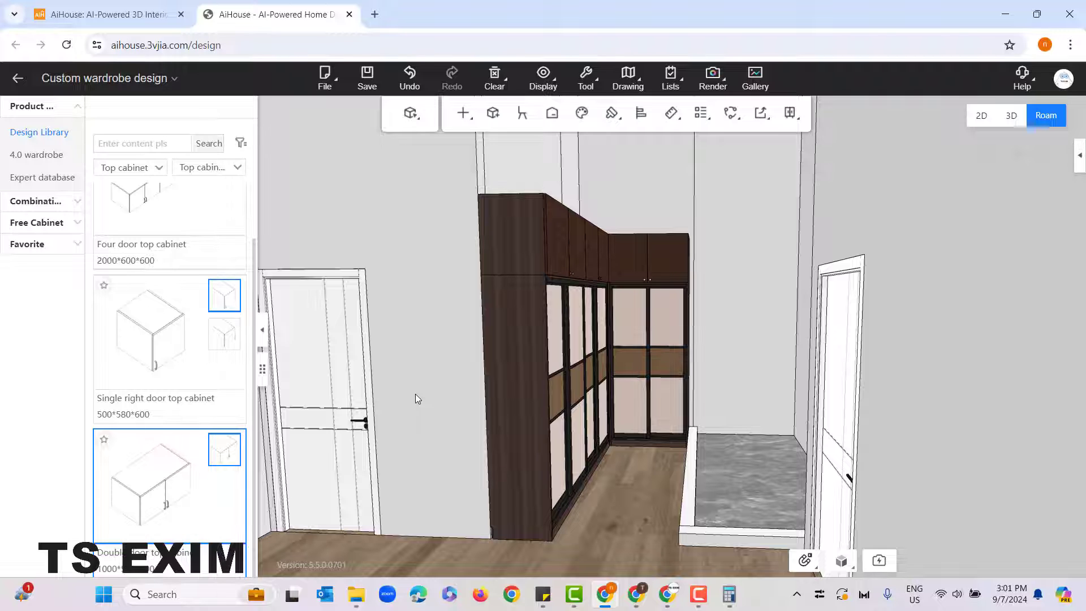
{"action": "scroll", "coordinate": [428, 380], "scroll_direction": "up", "scroll_amount": 4}
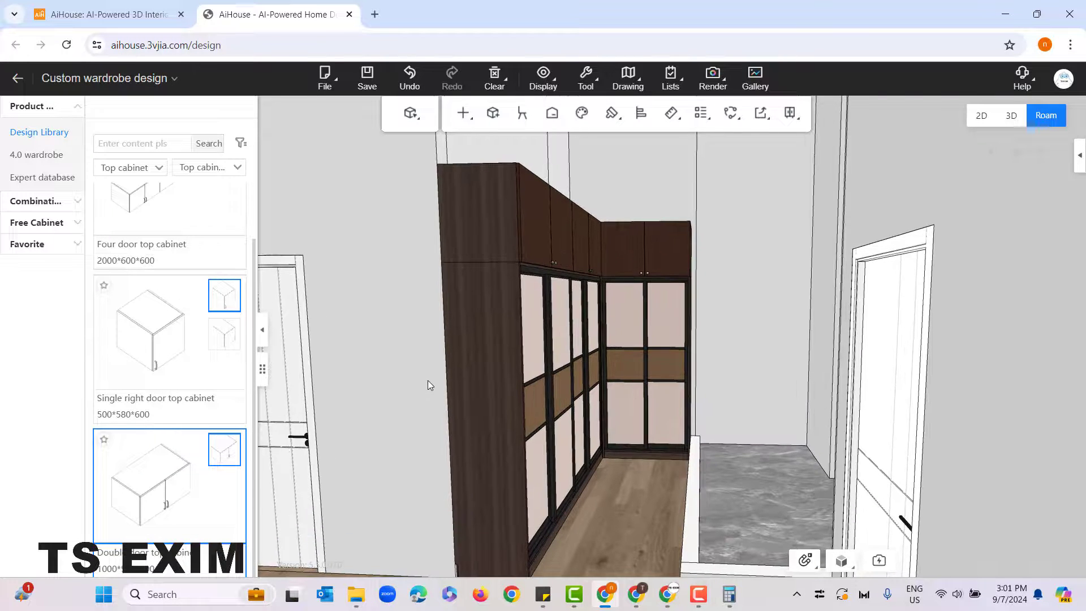
{"action": "scroll", "coordinate": [396, 317], "scroll_direction": "down", "scroll_amount": 2}
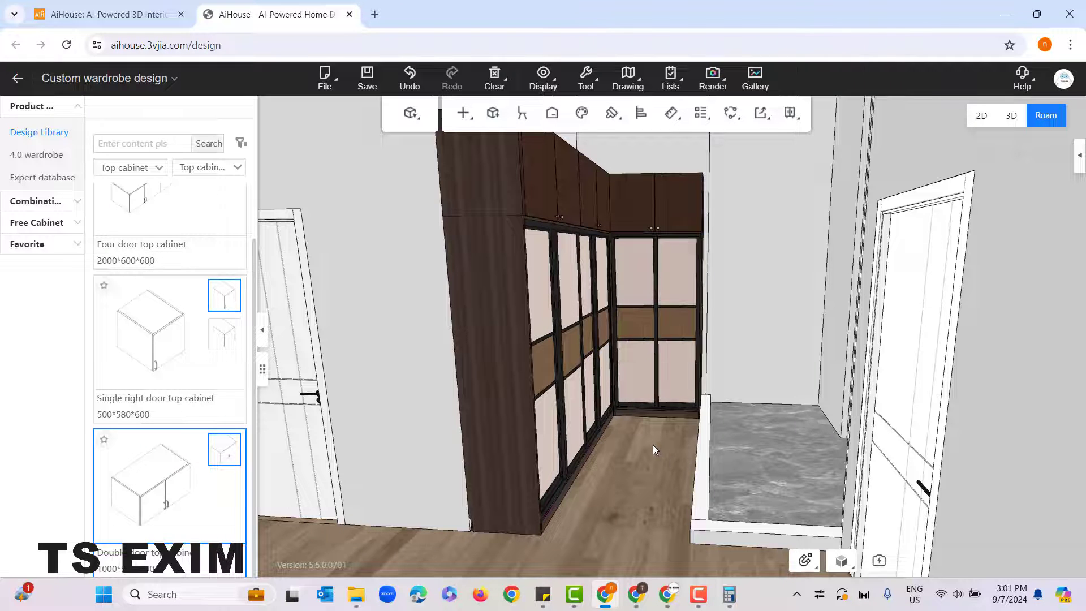
{"action": "scroll", "coordinate": [652, 444], "scroll_direction": "up", "scroll_amount": 3}
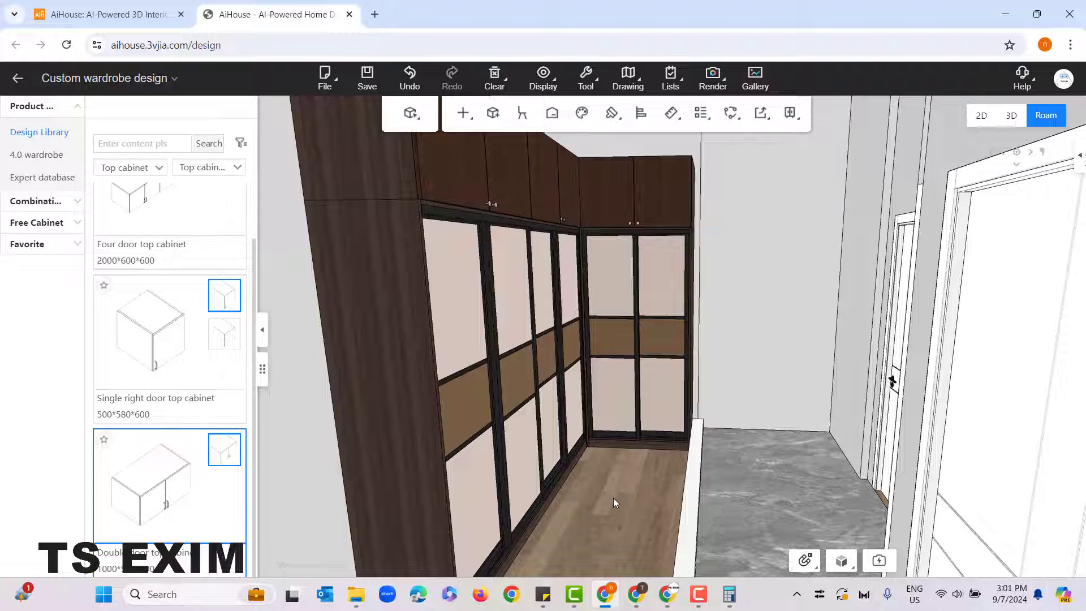
{"action": "key", "text": "o"}
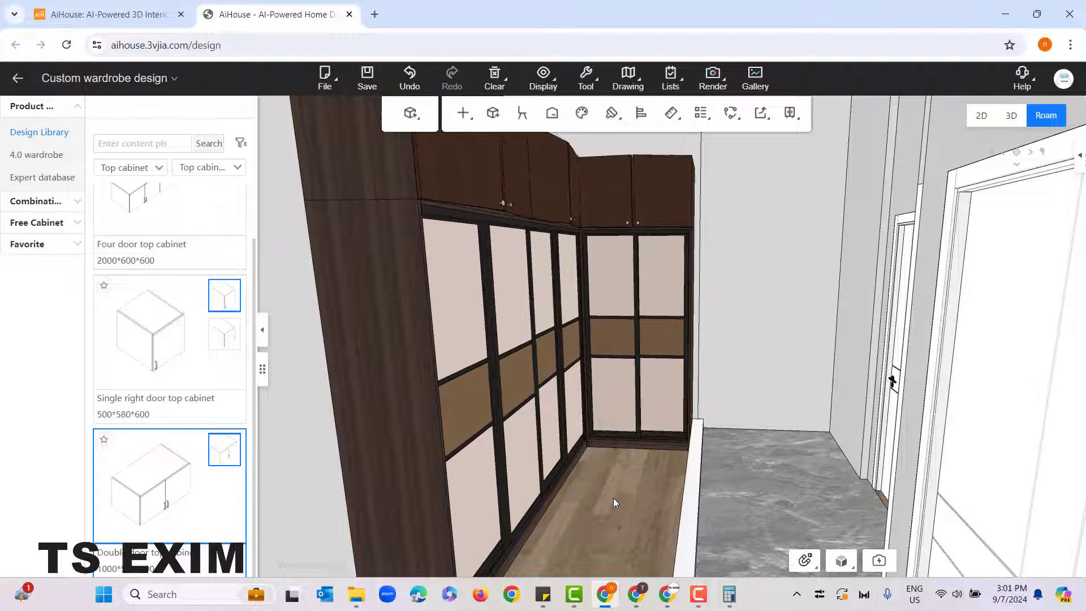
{"action": "key", "text": "o"}
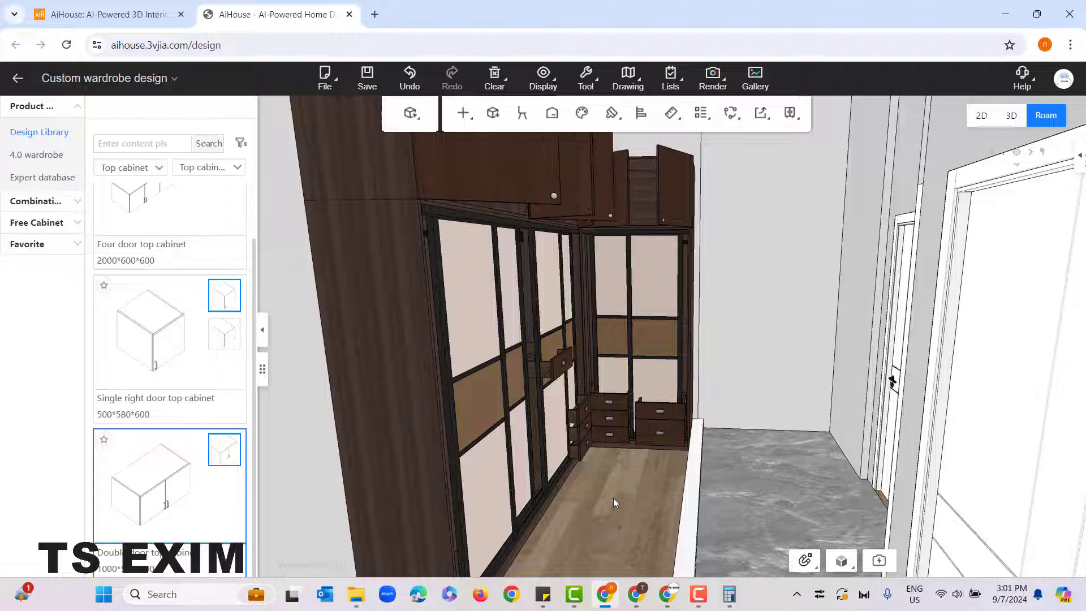
{"action": "key", "text": "o"}
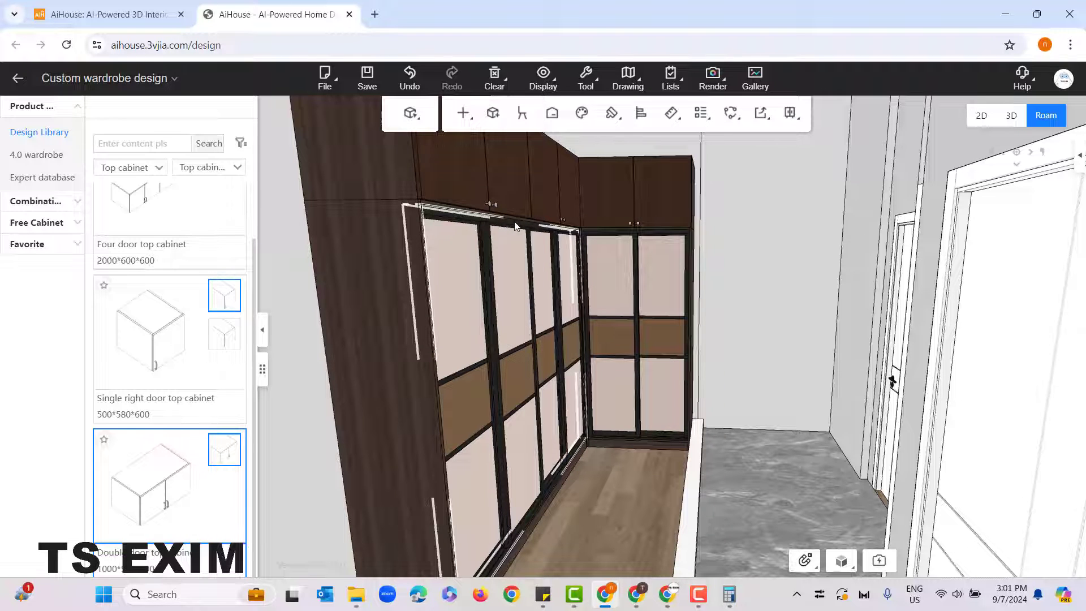
Step: Hide the four-panel sliding door and the two-panel sliding door to expose the wardrobe interior, and dismiss the hidden-models notice
{"action": "left_click", "coordinate": [529, 230]}
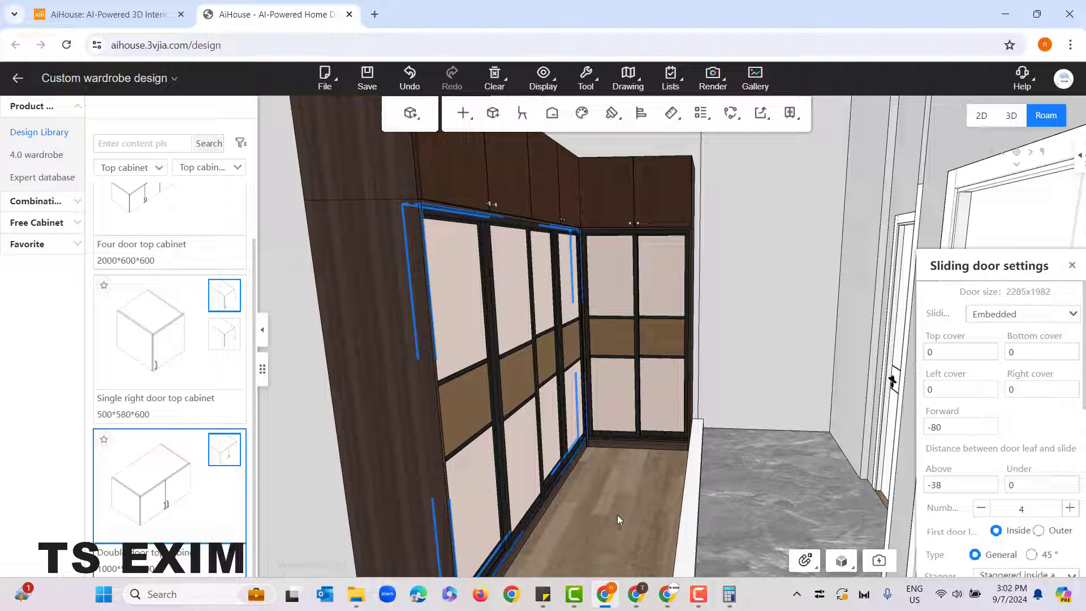
{"action": "key", "text": "h"}
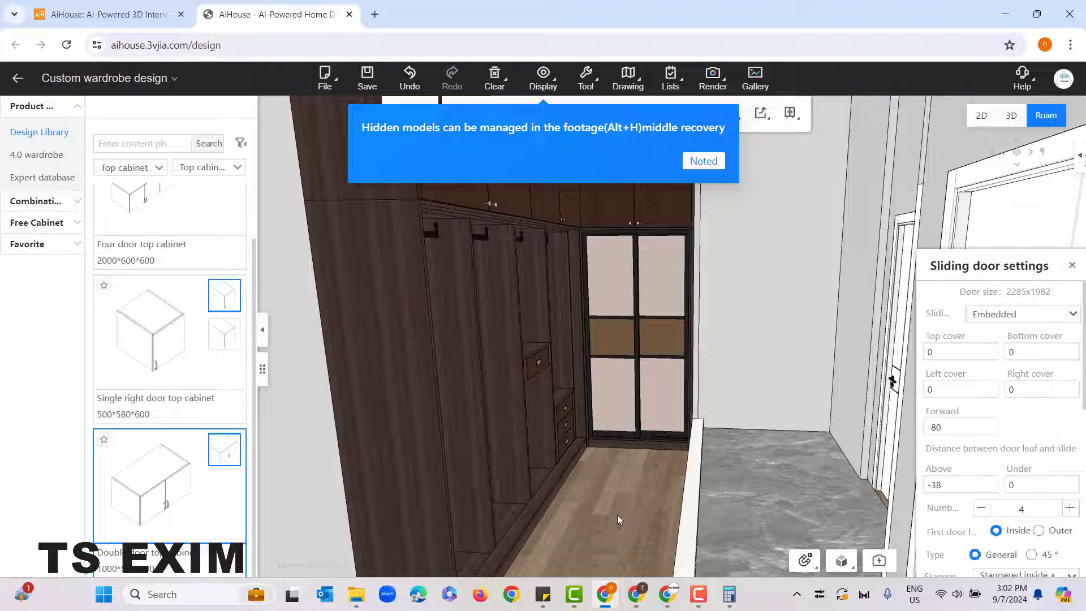
{"action": "left_click", "coordinate": [634, 235]}
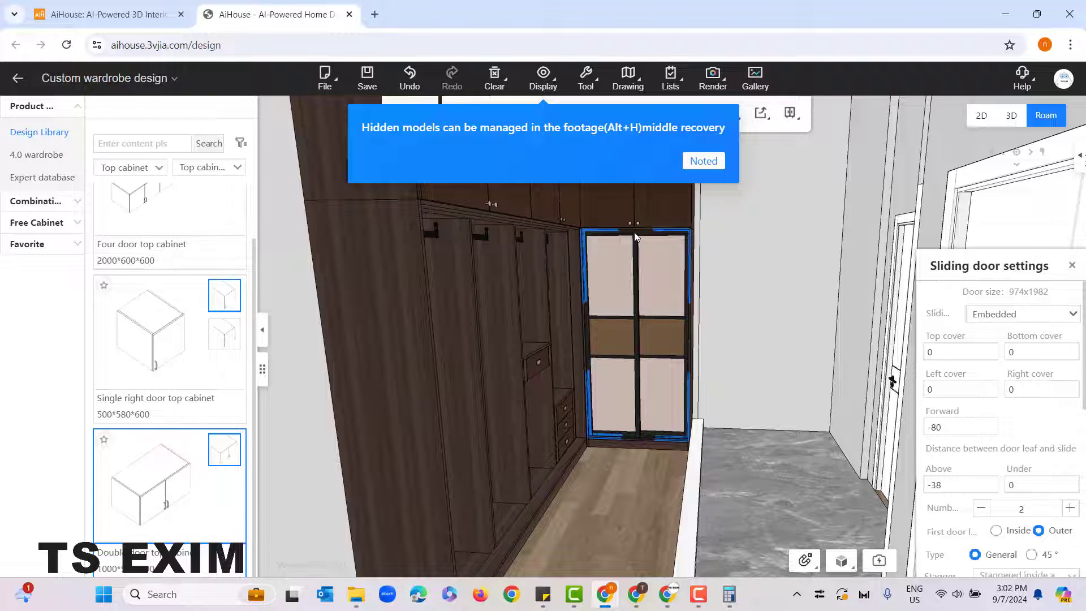
{"action": "key", "text": "h"}
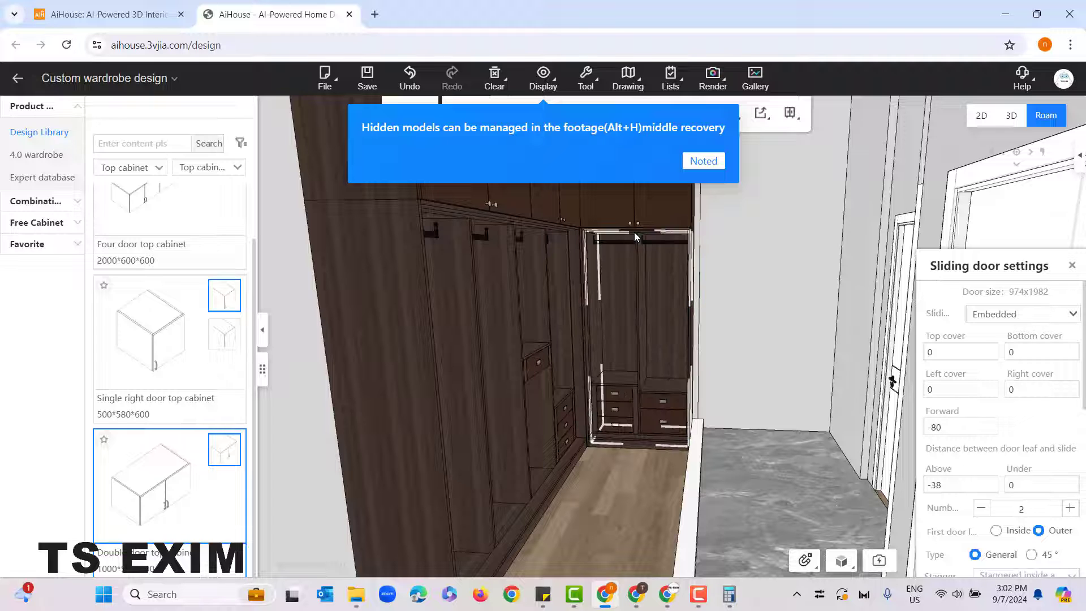
{"action": "left_click", "coordinate": [703, 161]}
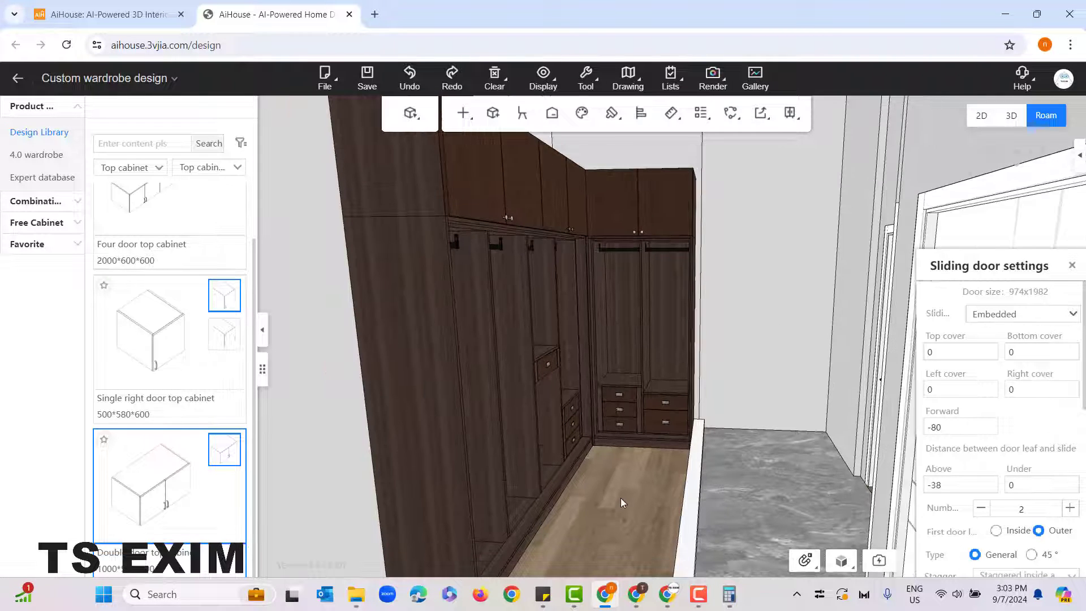
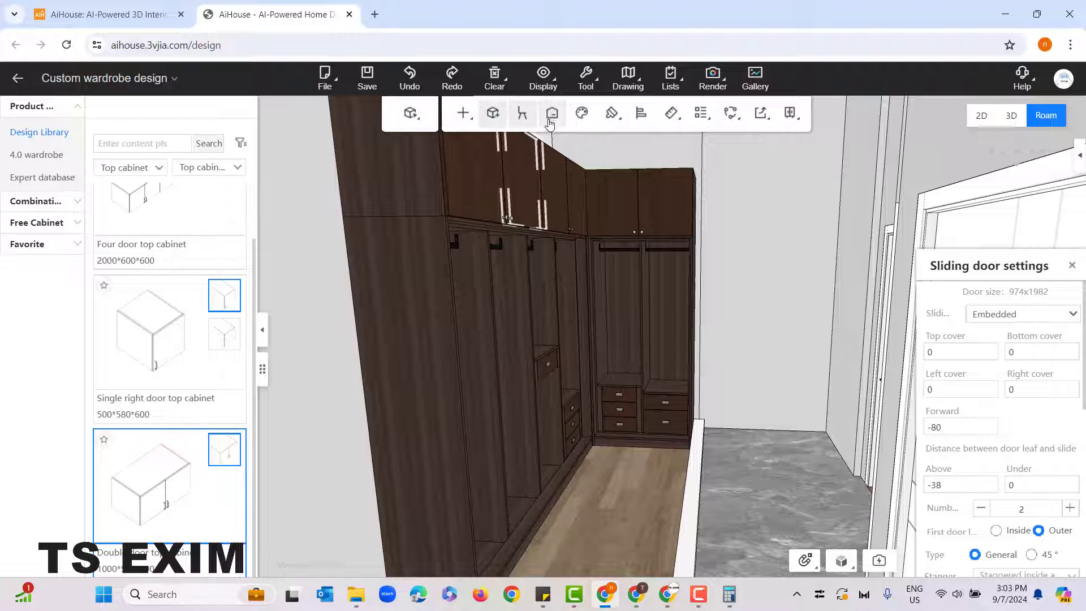
Step: Decorate the master bedroom and wardrobe space automatically with the Minimalist style, confirming that existing cabinet decorations are cleared
{"action": "left_click", "coordinate": [552, 116]}
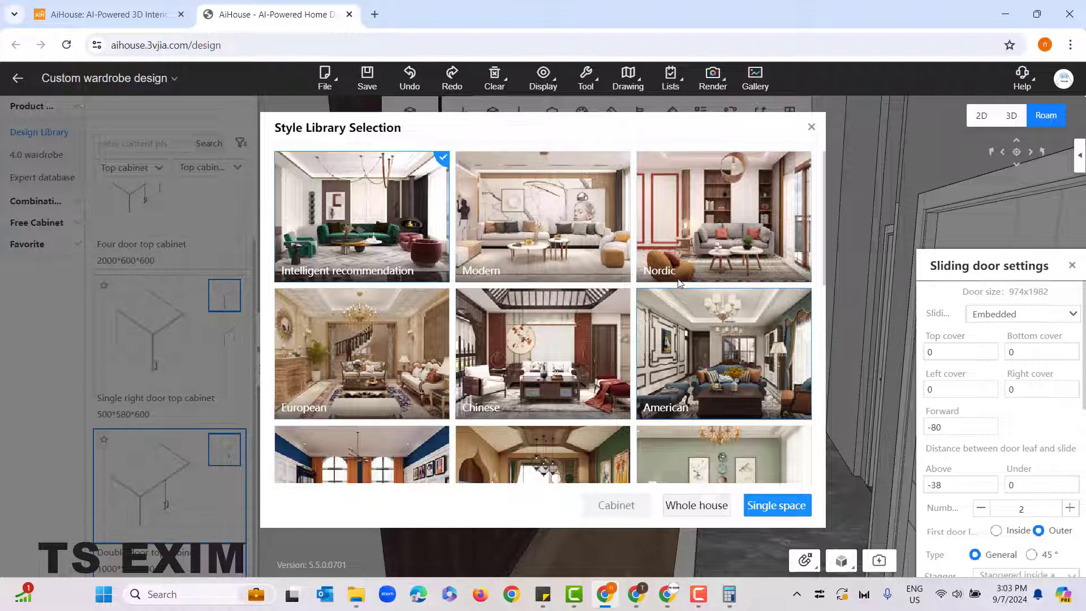
{"action": "scroll", "coordinate": [679, 283], "scroll_direction": "down", "scroll_amount": 3}
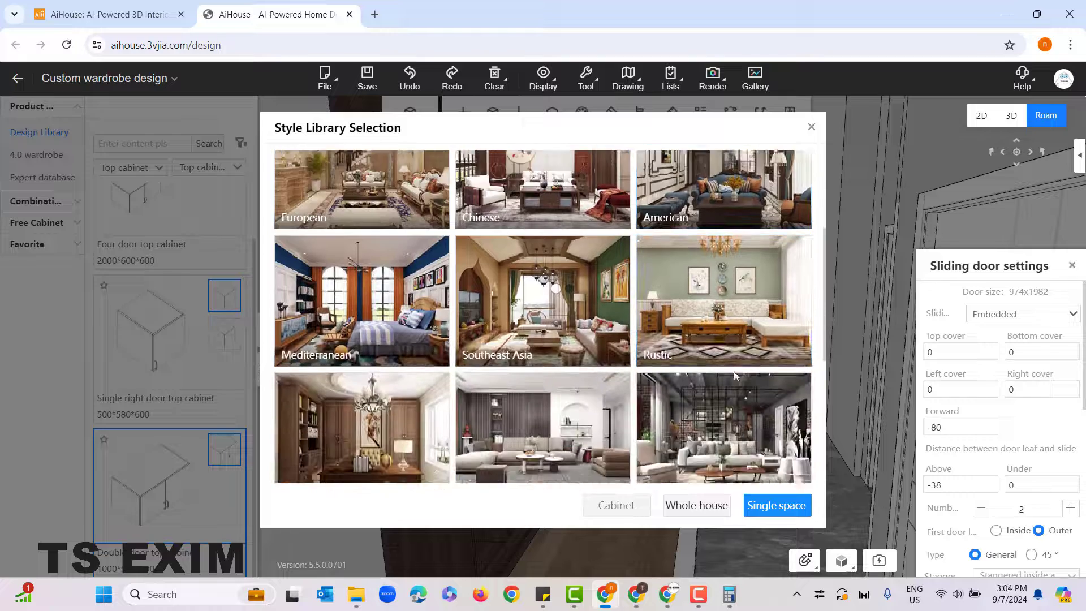
{"action": "scroll", "coordinate": [678, 350], "scroll_direction": "down", "scroll_amount": 2}
{"action": "left_click", "coordinate": [533, 318]}
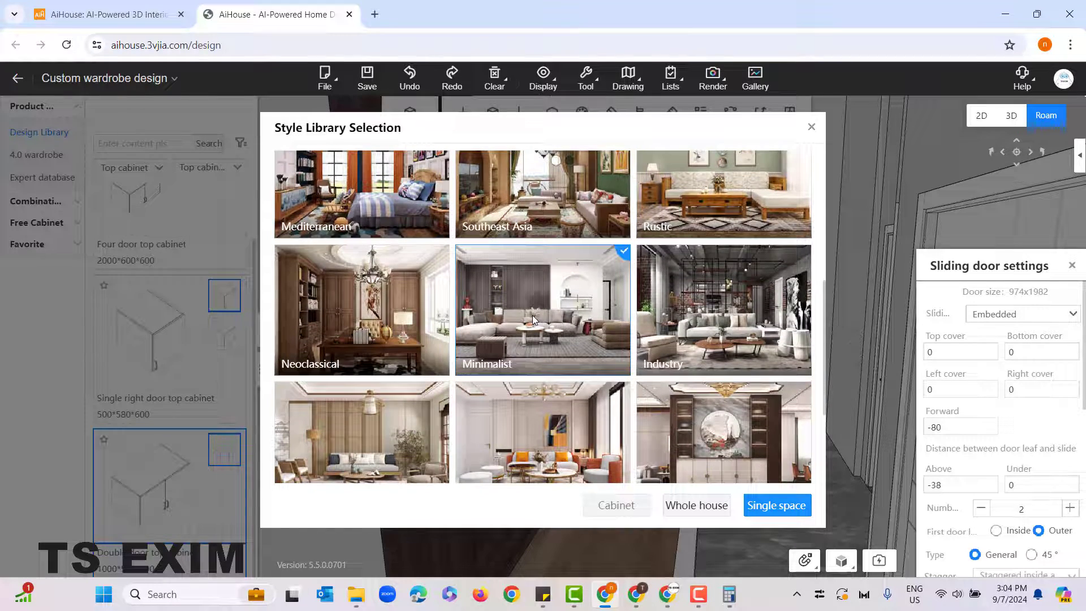
{"action": "left_click", "coordinate": [776, 505]}
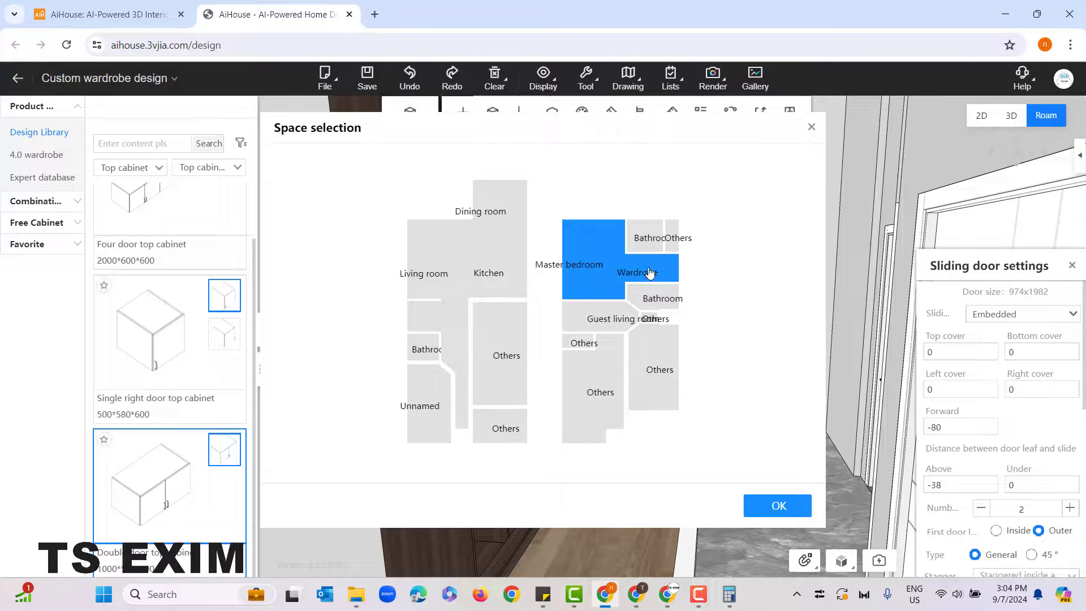
{"action": "left_click", "coordinate": [769, 513]}
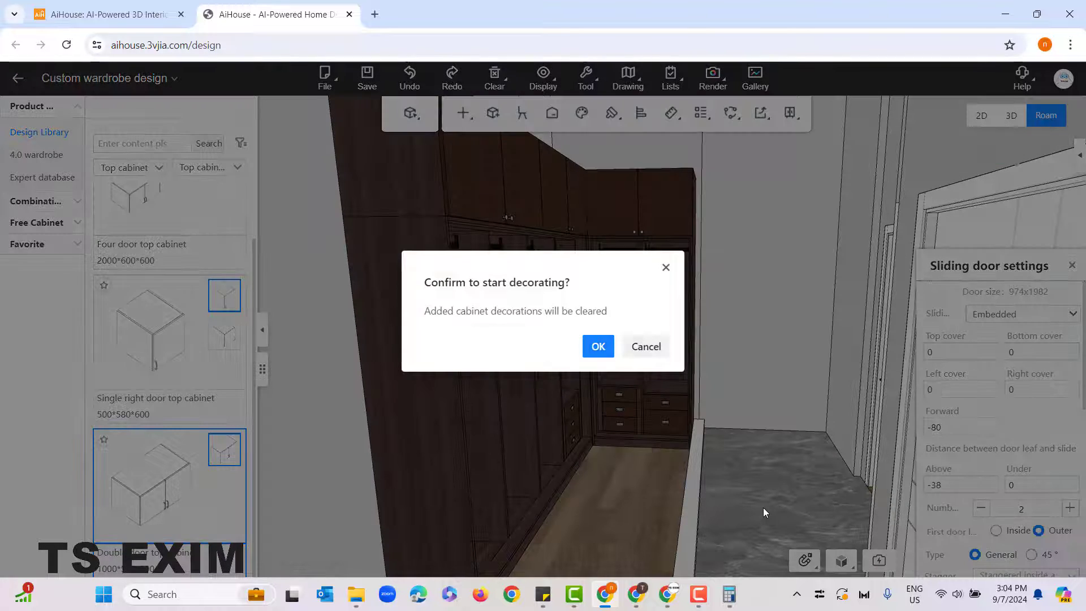
{"action": "left_click", "coordinate": [598, 346]}
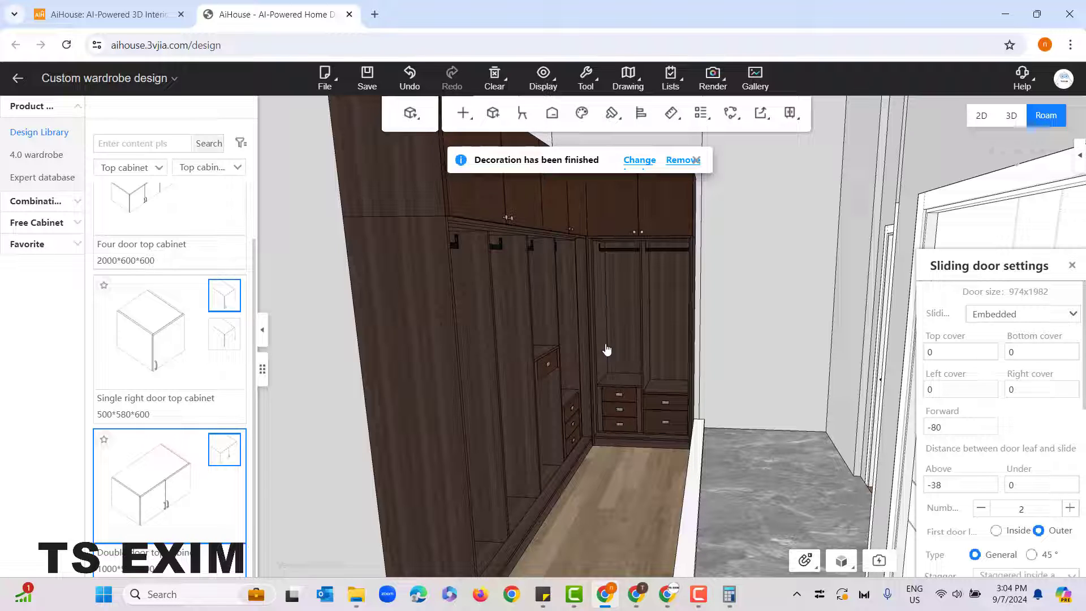
{"action": "left_click", "coordinate": [603, 346]}
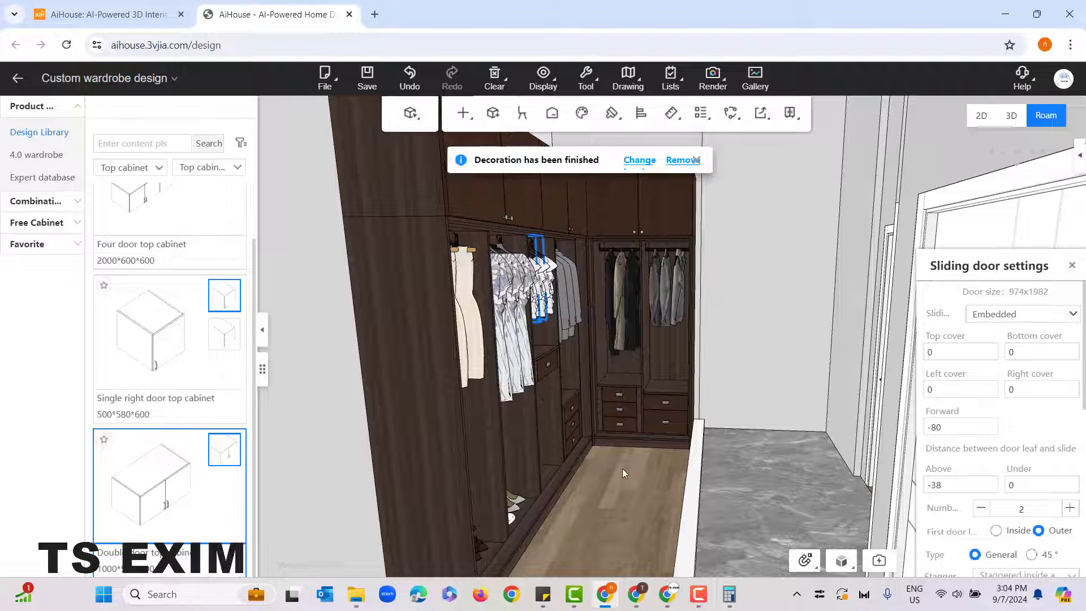
Step: Examine the generated clothes, shoes and accessories inside the wardrobe from several viewpoints
{"action": "left_click_drag", "start_coordinate": [621, 468], "coordinate": [582, 511]}
{"action": "scroll", "coordinate": [655, 472], "scroll_direction": "up", "scroll_amount": 3}
{"action": "scroll", "coordinate": [632, 500], "scroll_direction": "up", "scroll_amount": 2}
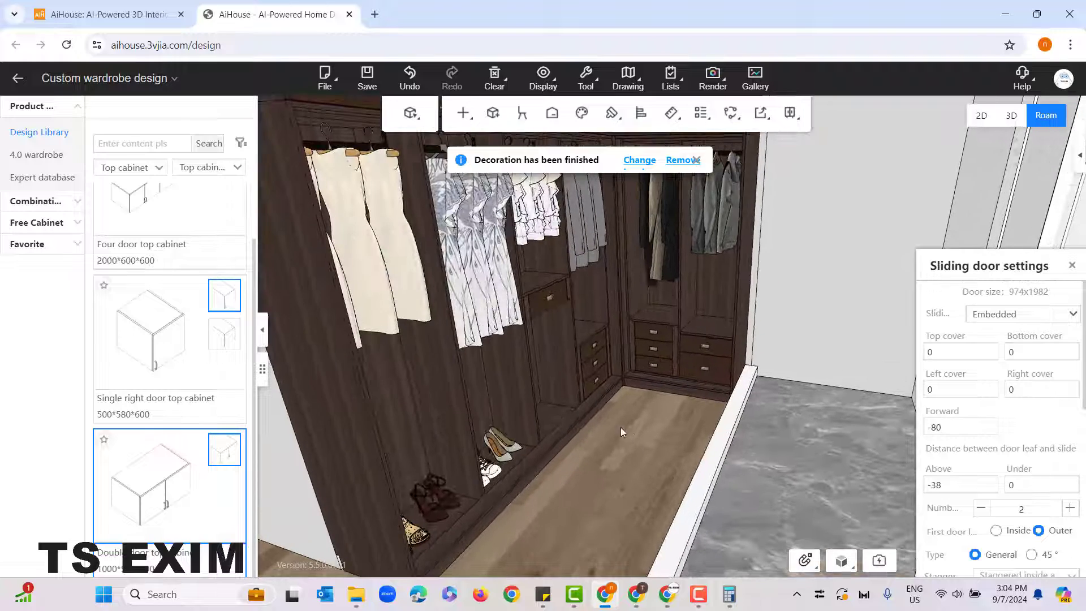
{"action": "scroll", "coordinate": [498, 507], "scroll_direction": "down", "scroll_amount": 2}
{"action": "left_click_drag", "start_coordinate": [556, 504], "coordinate": [594, 467]}
{"action": "key", "text": "Left"}
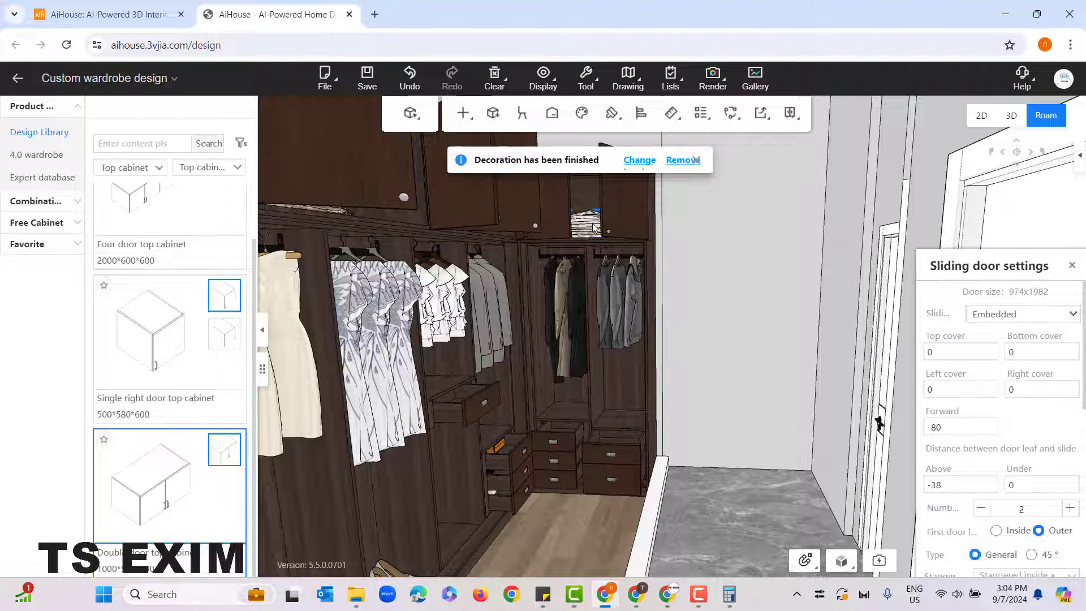
{"action": "left_click_drag", "start_coordinate": [739, 301], "coordinate": [555, 276]}
{"action": "left_click_drag", "start_coordinate": [728, 361], "coordinate": [815, 400]}
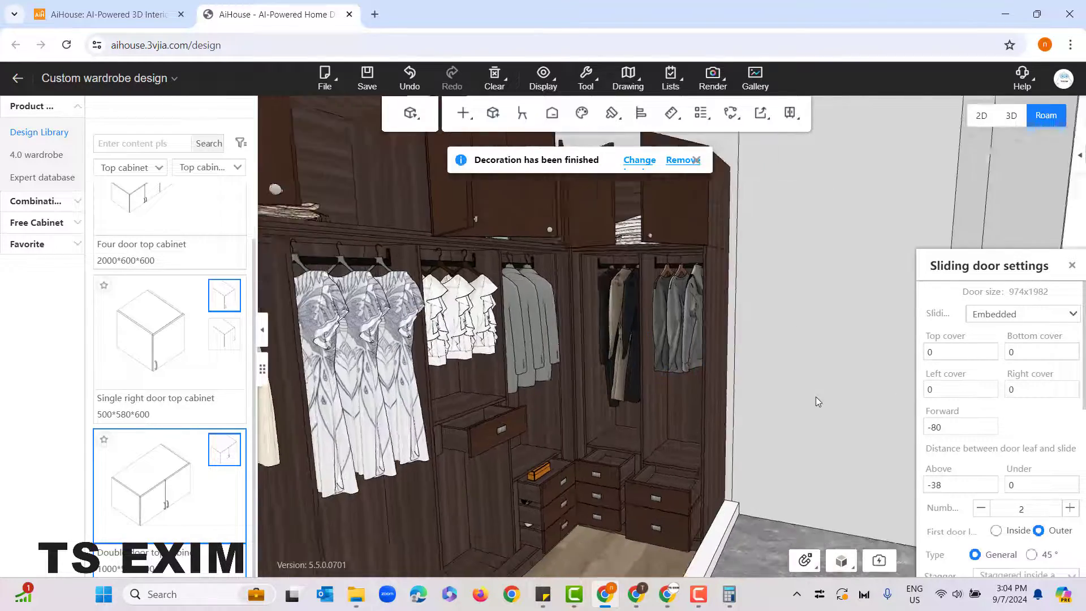
{"action": "left_click_drag", "start_coordinate": [731, 379], "coordinate": [809, 349]}
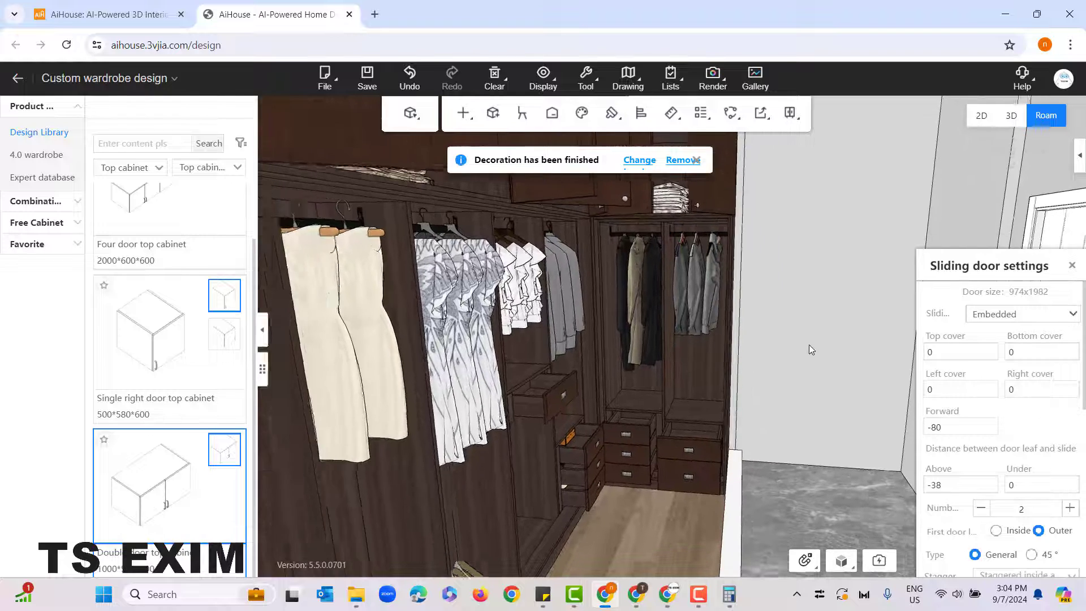
{"action": "scroll", "coordinate": [808, 339], "scroll_direction": "down", "scroll_amount": 3}
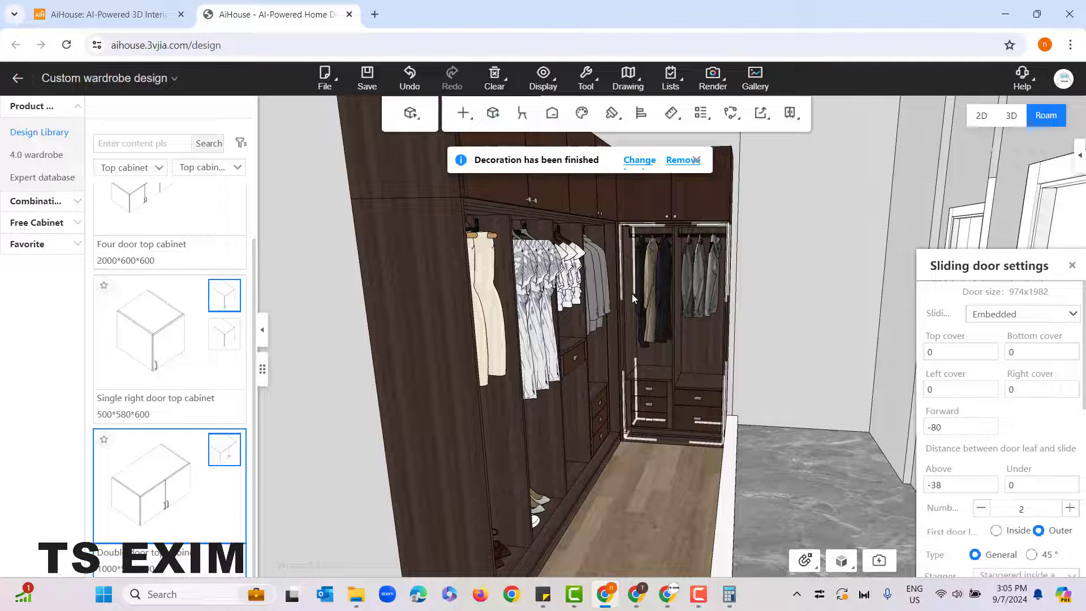
Step: Swap the generated wardrobe decorations for an alternative set twice, check each set inside the cabinets, and dismiss the decoration notice
{"action": "left_click", "coordinate": [643, 160]}
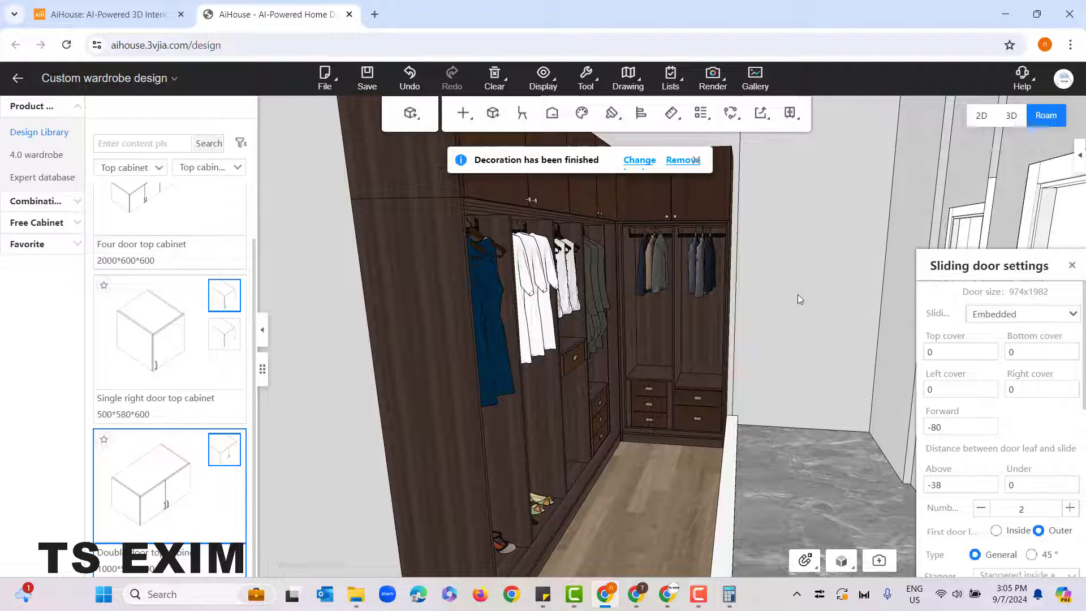
{"action": "right_click_drag", "start_coordinate": [797, 294], "coordinate": [787, 307]}
{"action": "scroll", "coordinate": [635, 452], "scroll_direction": "up", "scroll_amount": 3}
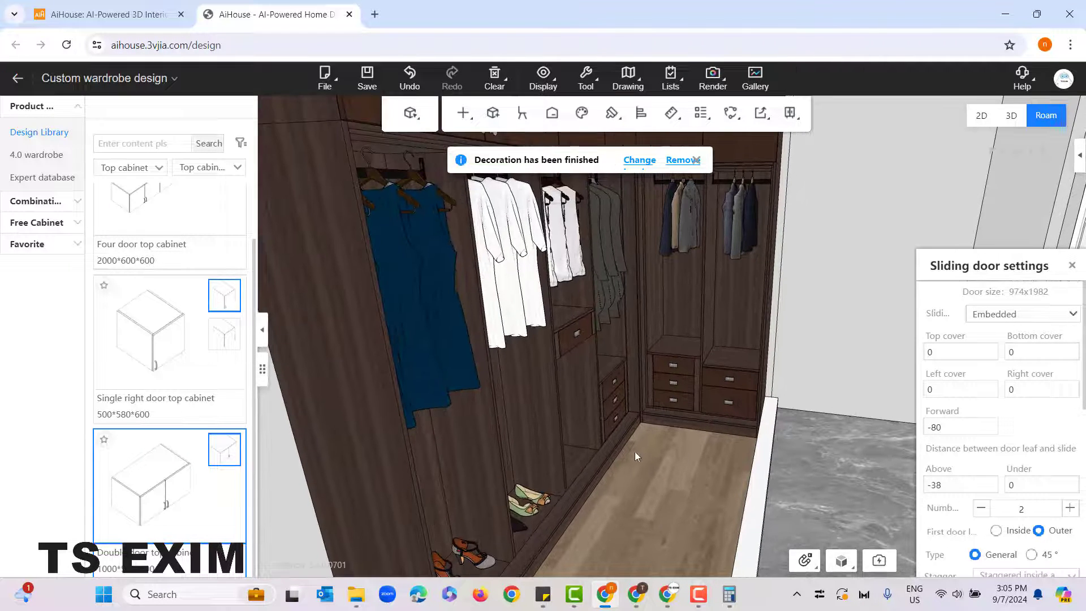
{"action": "right_click_drag", "start_coordinate": [583, 497], "coordinate": [689, 468]}
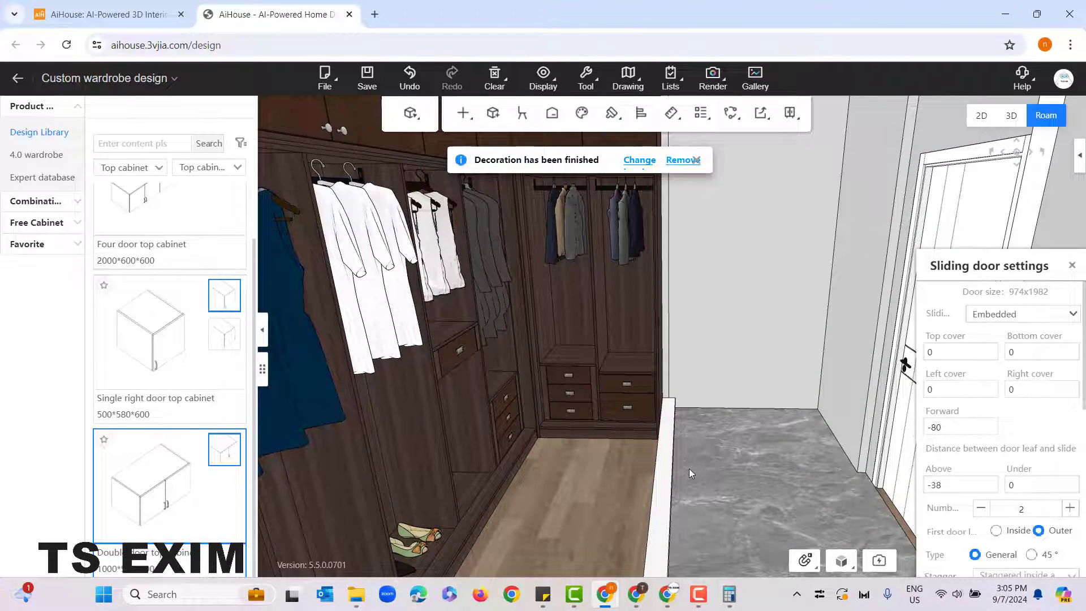
{"action": "mouse_move", "coordinate": [599, 514]}
{"action": "right_mouse_down"}
{"action": "mouse_move", "coordinate": [606, 476]}
{"action": "mouse_move", "coordinate": [593, 498]}
{"action": "right_mouse_up"}
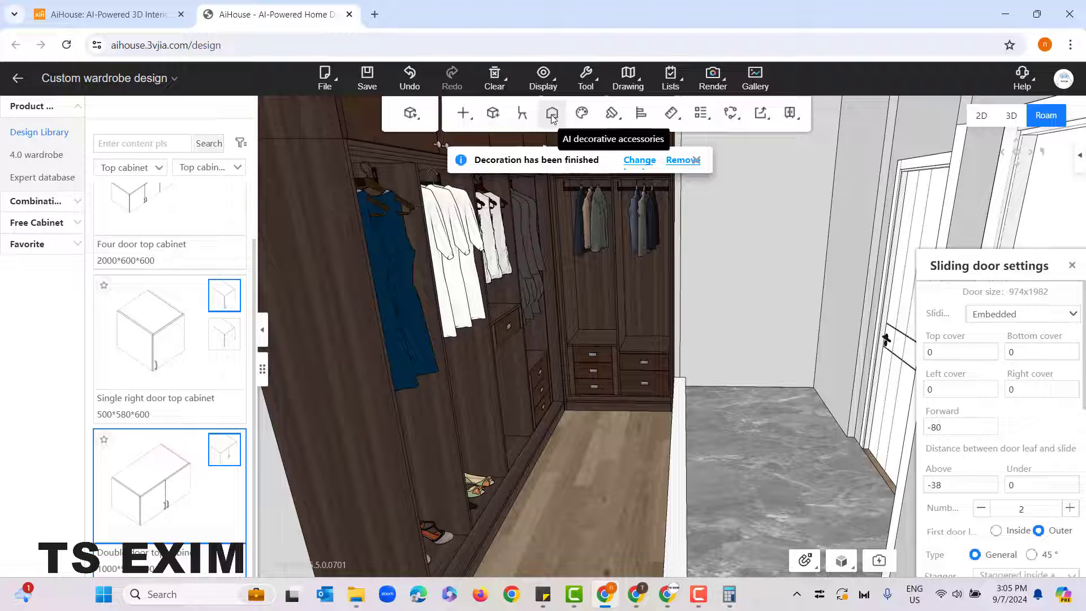
{"action": "left_click", "coordinate": [643, 163]}
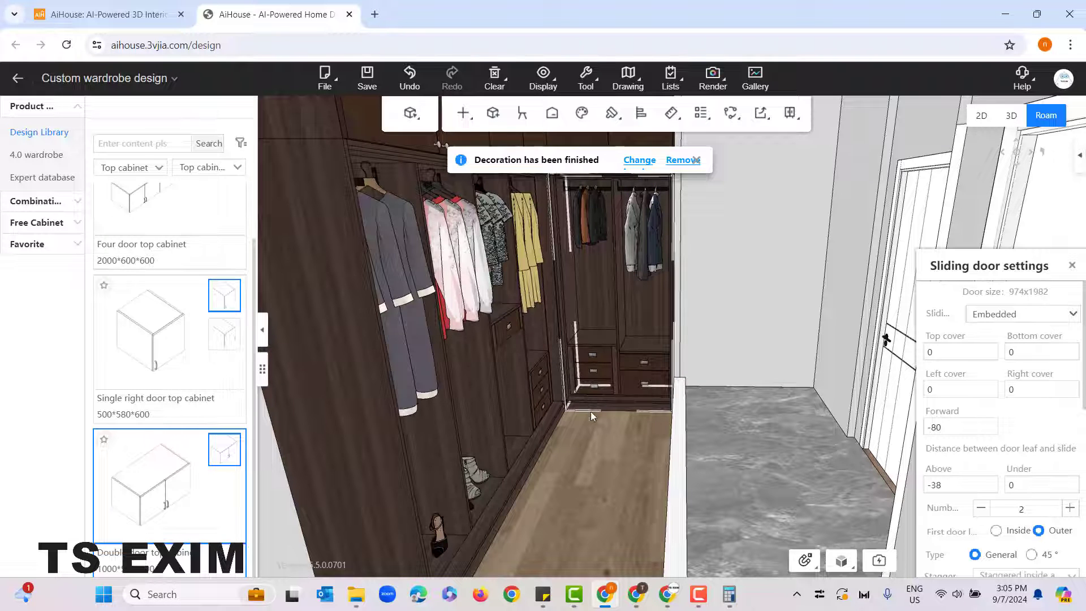
{"action": "scroll", "coordinate": [608, 452], "scroll_direction": "down", "scroll_amount": 2}
{"action": "scroll", "coordinate": [610, 450], "scroll_direction": "down", "scroll_amount": 2}
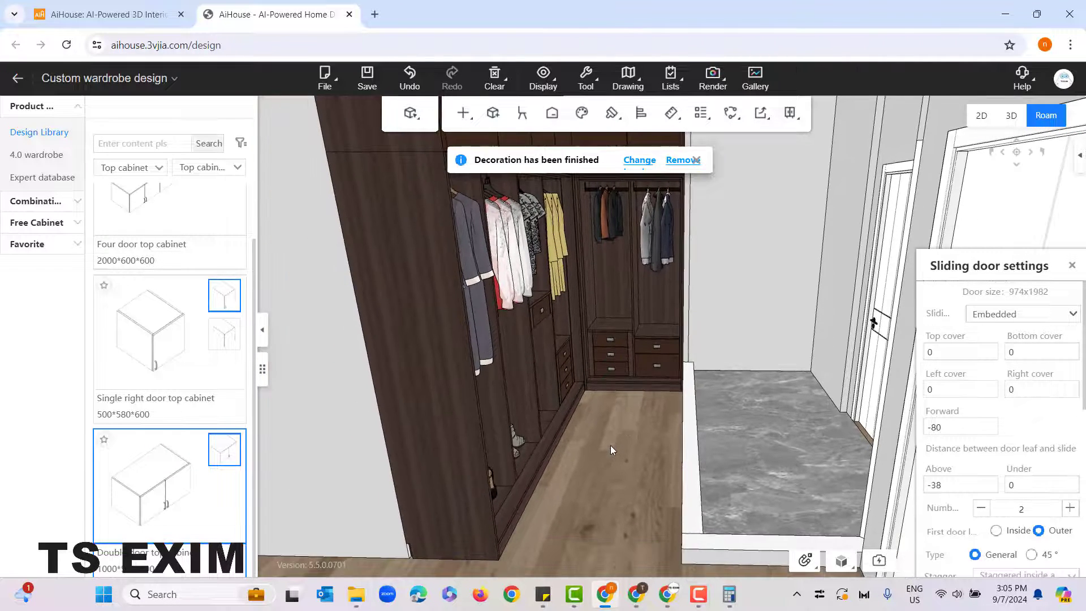
{"action": "left_click", "coordinate": [697, 160]}
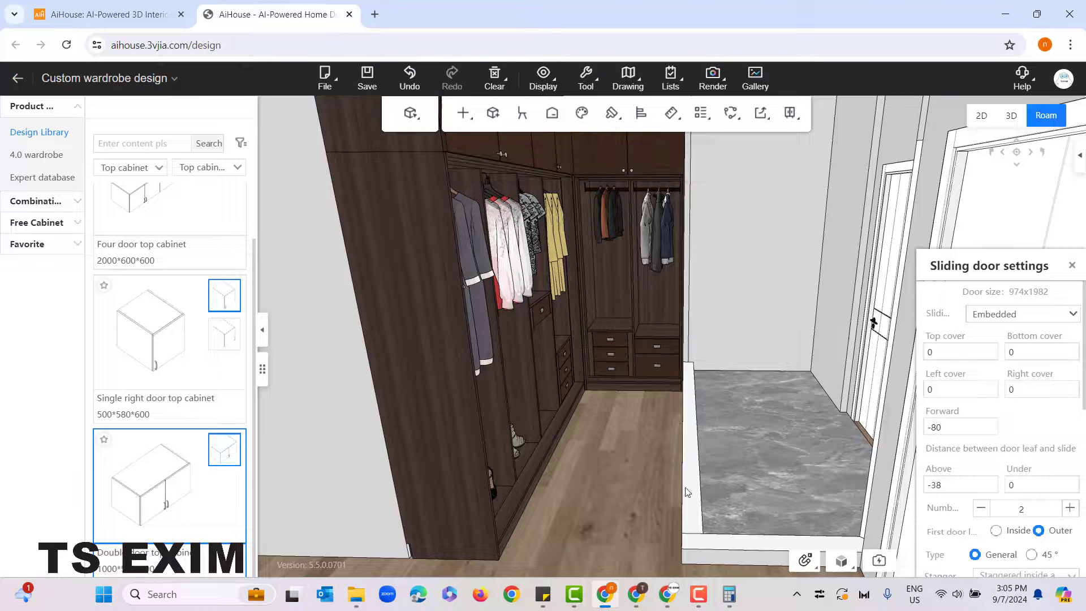
{"action": "scroll", "coordinate": [687, 491], "scroll_direction": "up", "scroll_amount": 2}
{"action": "scroll", "coordinate": [635, 486], "scroll_direction": "down", "scroll_amount": 2}
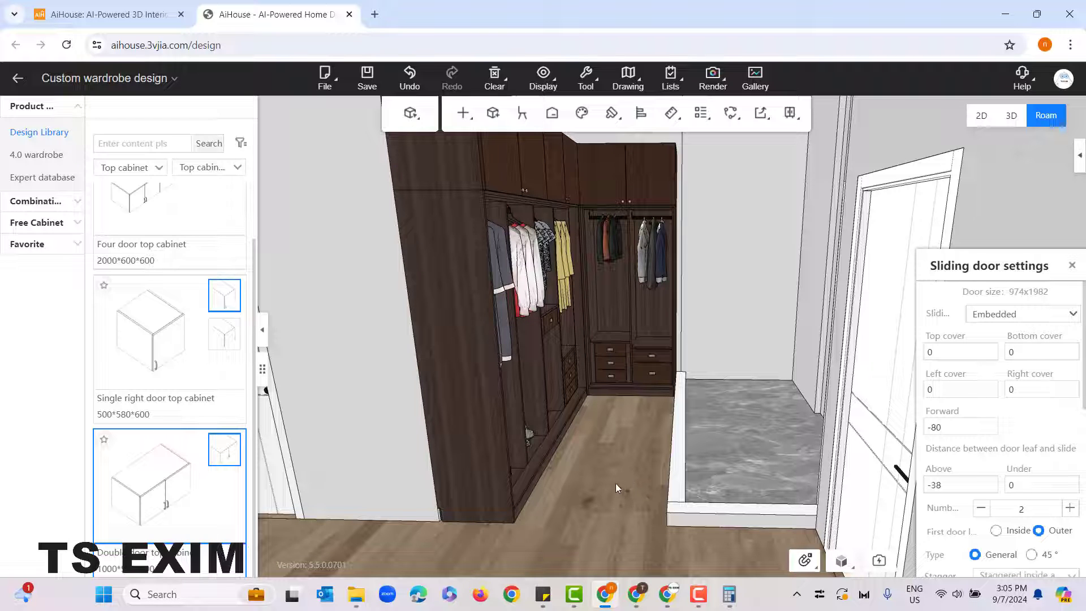
Step: Restore both hidden sliding doors to the display through Material management
{"action": "left_click", "coordinate": [538, 85]}
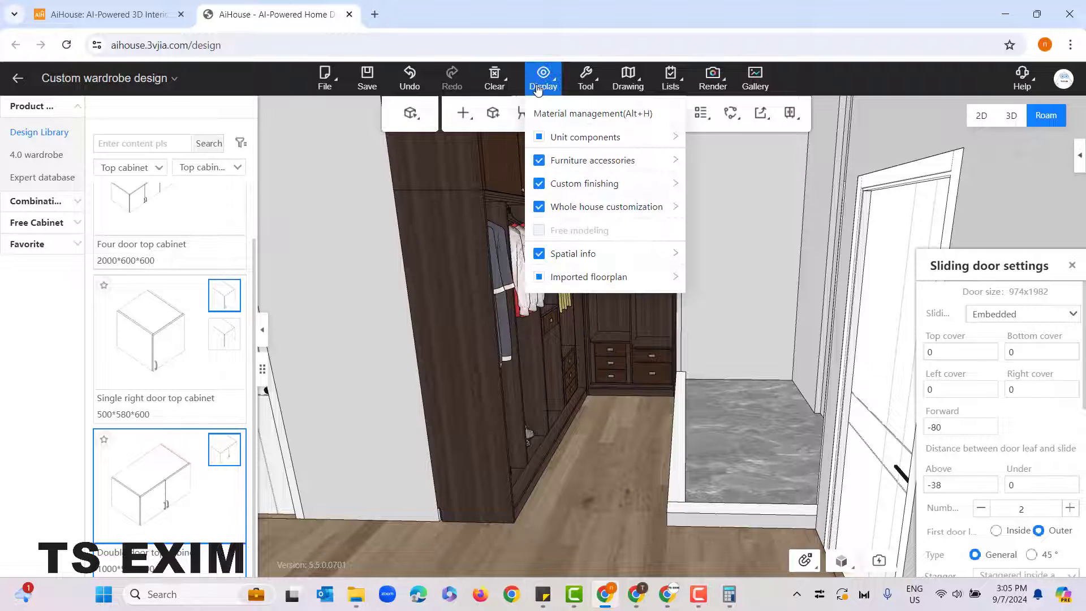
{"action": "left_click", "coordinate": [645, 119]}
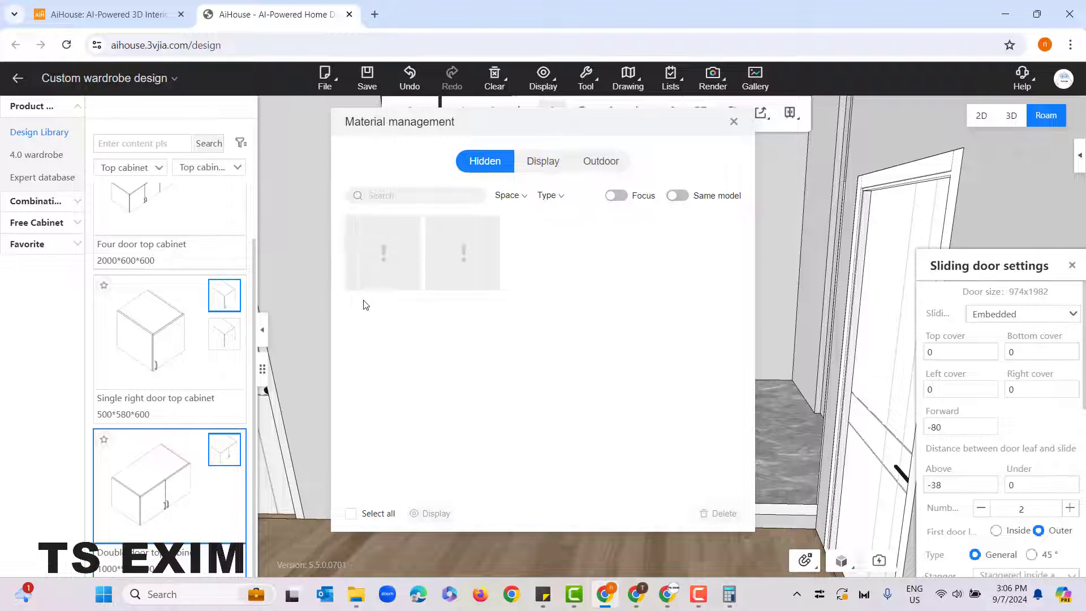
{"action": "mouse_move", "coordinate": [473, 241]}
{"action": "left_click", "coordinate": [350, 513]}
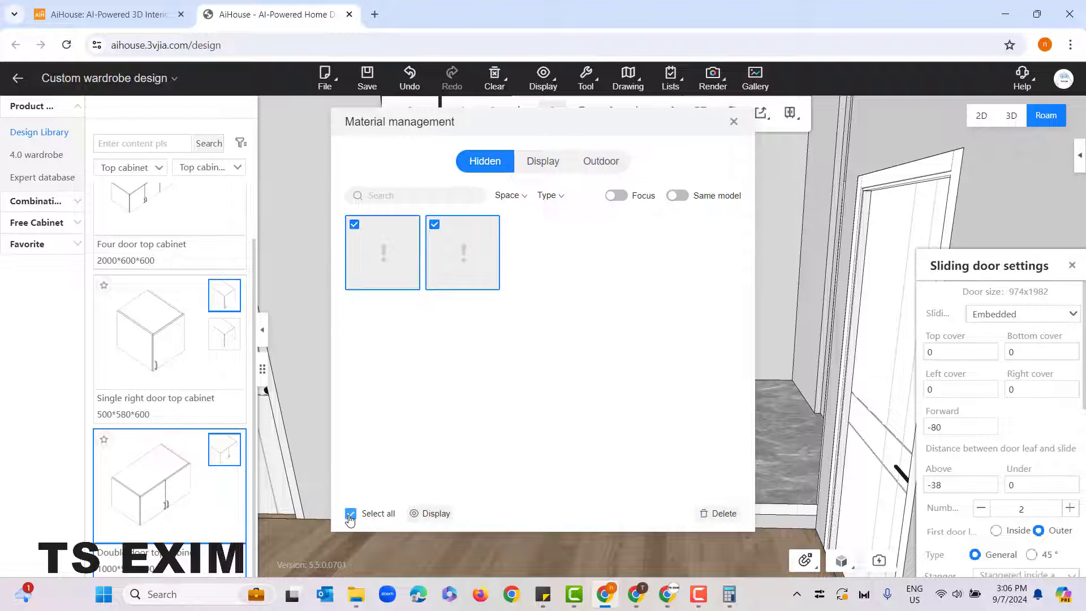
{"action": "left_click", "coordinate": [424, 518]}
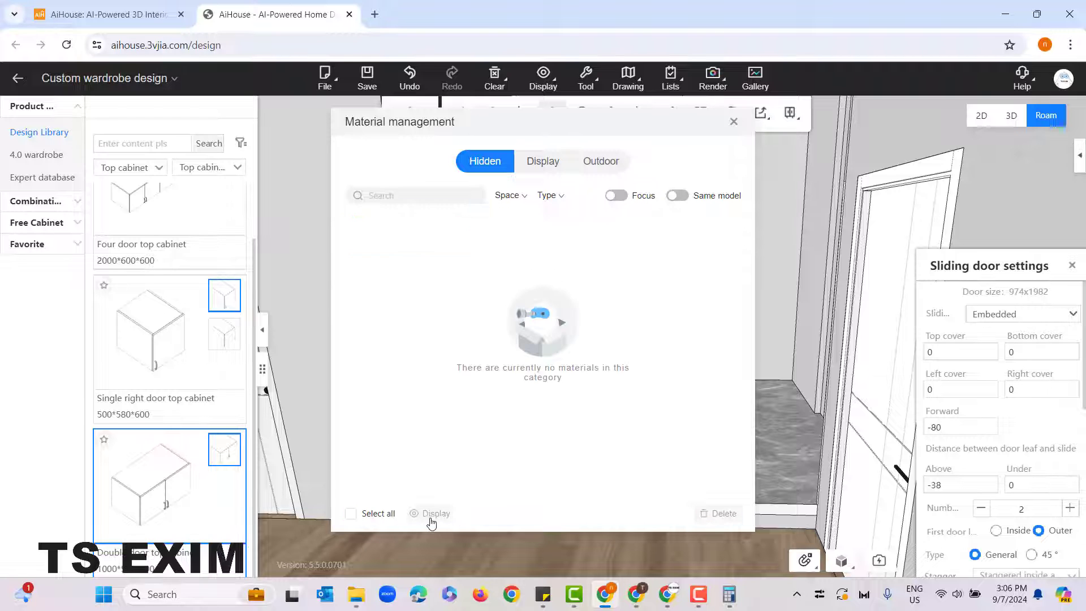
{"action": "left_click", "coordinate": [734, 123]}
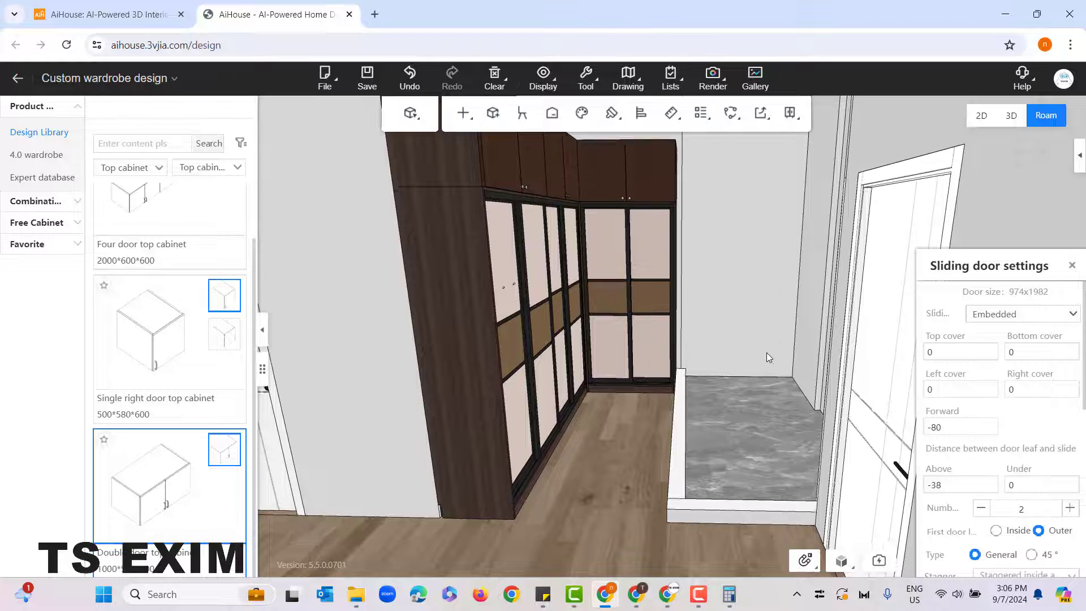
Step: Hide the four-panel sliding door to expose the clothes in the long wardrobe run
{"action": "left_click_drag", "start_coordinate": [765, 351], "coordinate": [724, 324]}
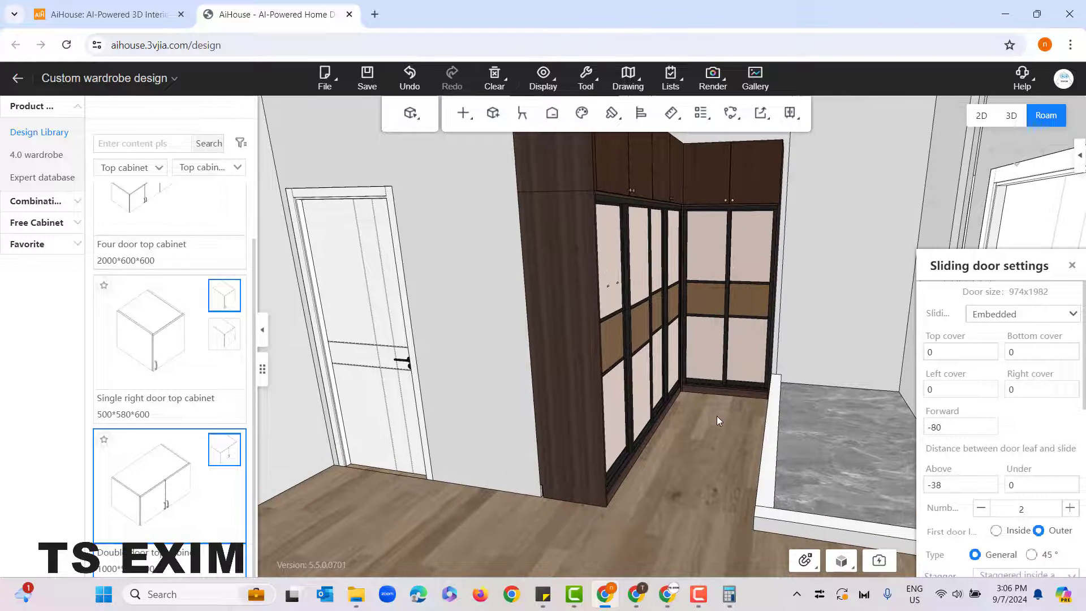
{"action": "right_click_drag", "start_coordinate": [688, 400], "coordinate": [662, 493]}
{"action": "left_click_drag", "start_coordinate": [661, 493], "coordinate": [651, 506]}
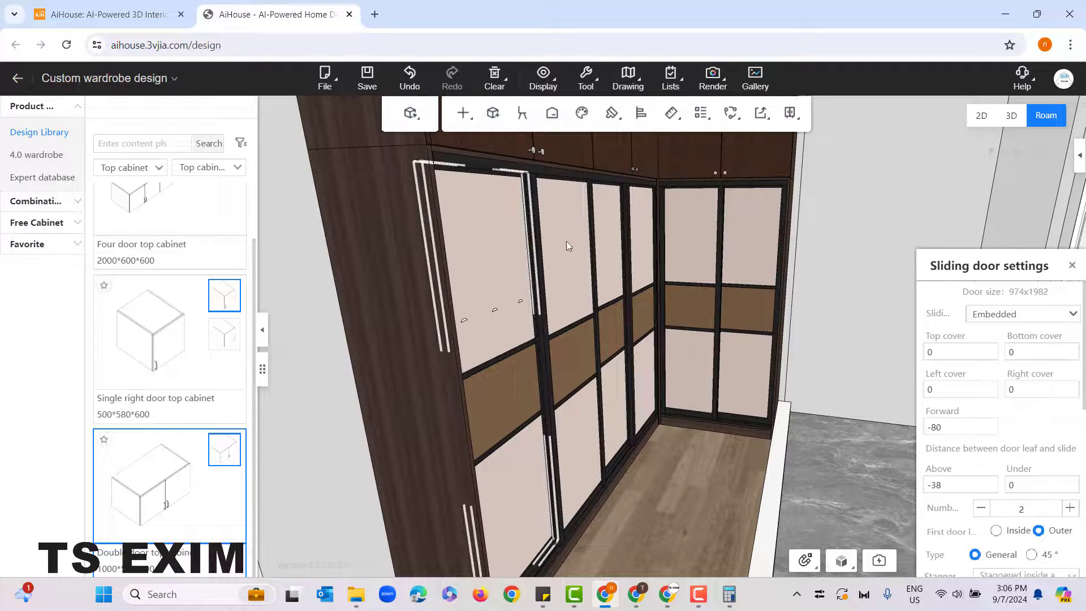
{"action": "left_click", "coordinate": [593, 180]}
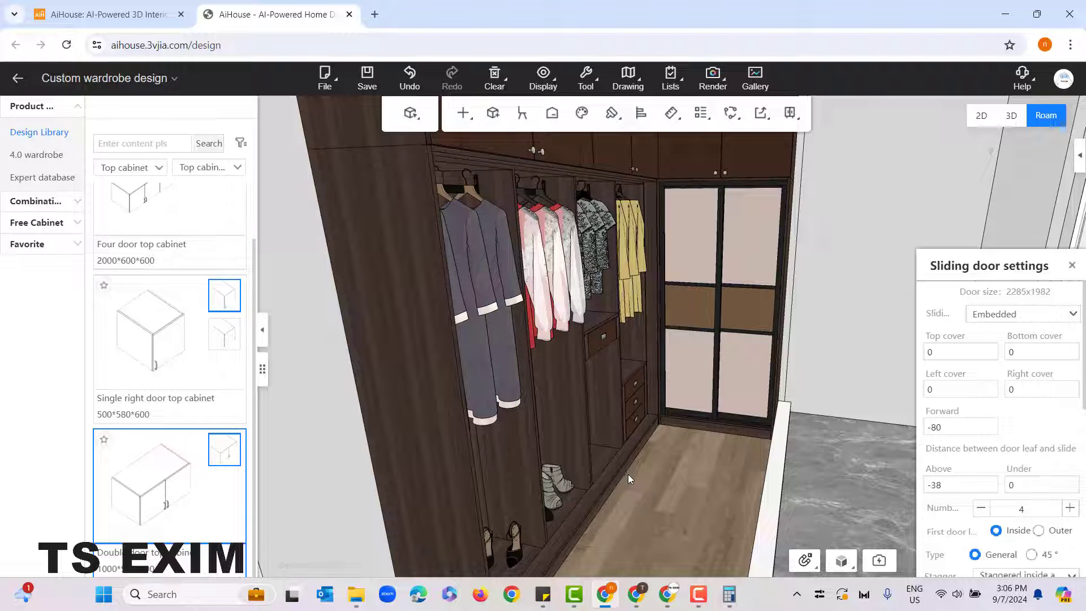
Step: Shift the group of long grey dresses in the outermost compartment slightly sideways and lower it a little at the hanging rail
{"action": "left_click", "coordinate": [461, 317]}
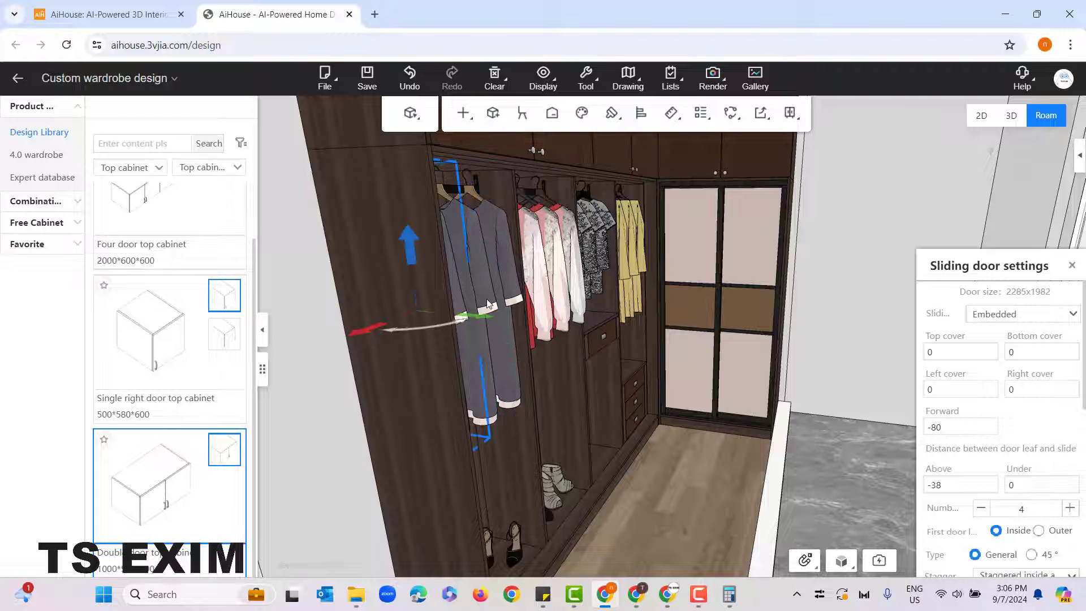
{"action": "left_click", "coordinate": [509, 296]}
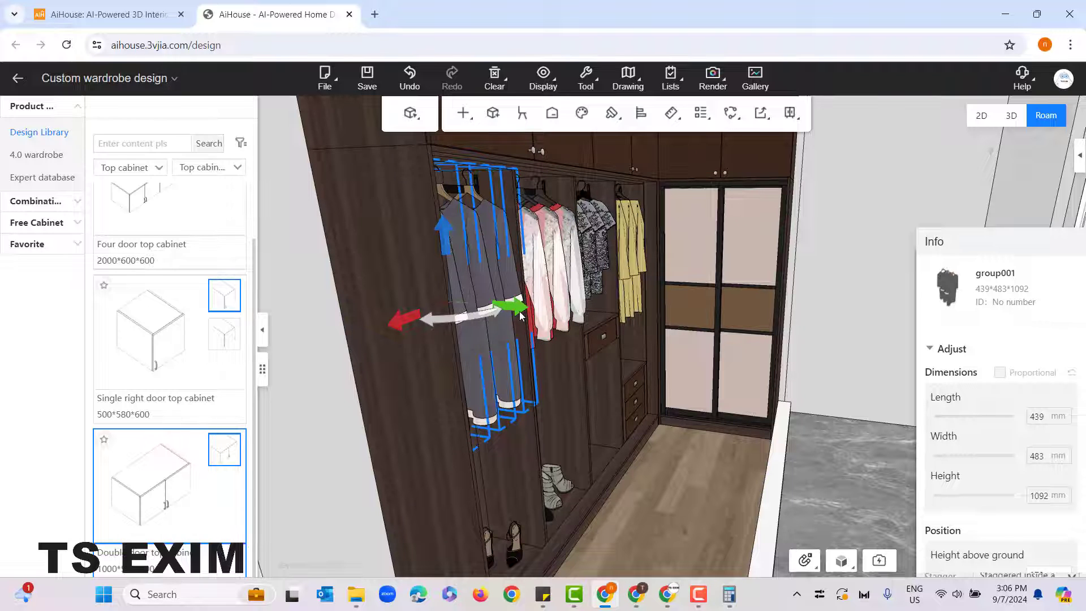
{"action": "left_click_drag", "start_coordinate": [520, 316], "coordinate": [517, 315]}
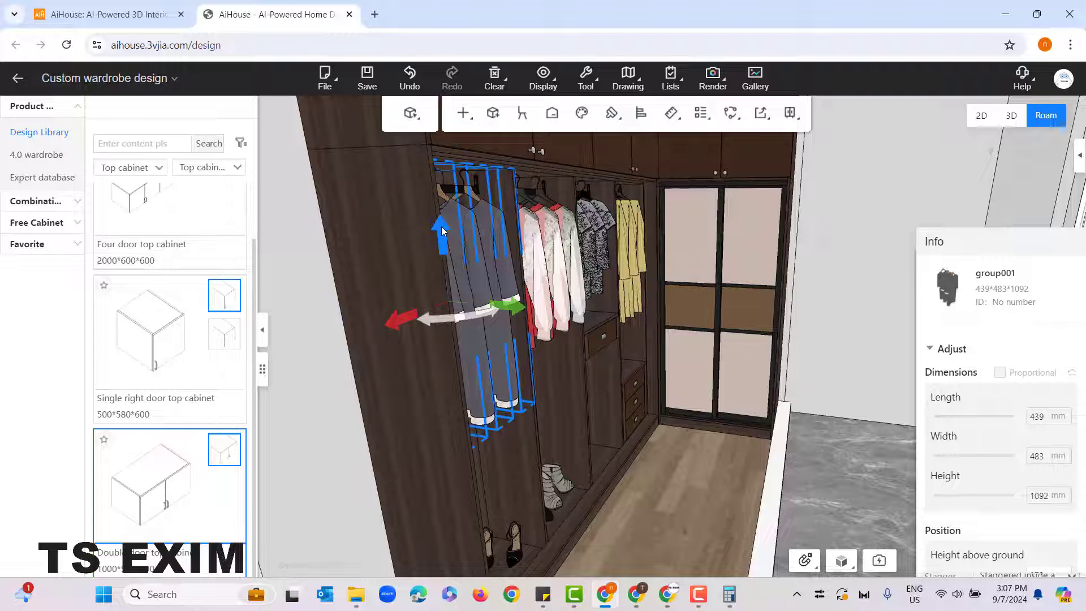
{"action": "left_click_drag", "start_coordinate": [441, 227], "coordinate": [443, 242]}
{"action": "left_click", "coordinate": [653, 504]}
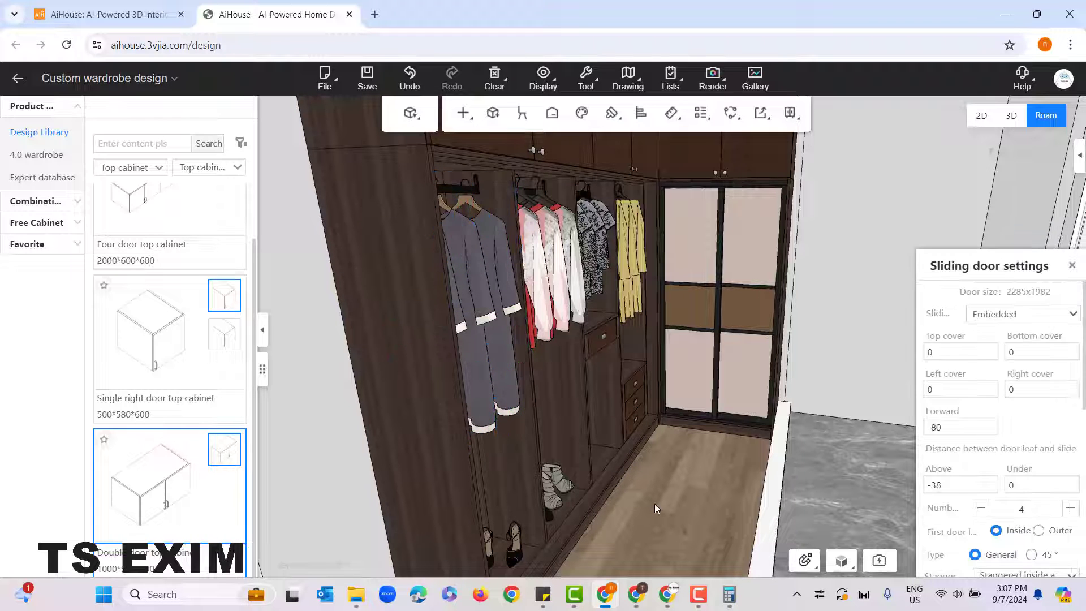
{"action": "scroll", "coordinate": [661, 498], "scroll_direction": "up", "scroll_amount": 3}
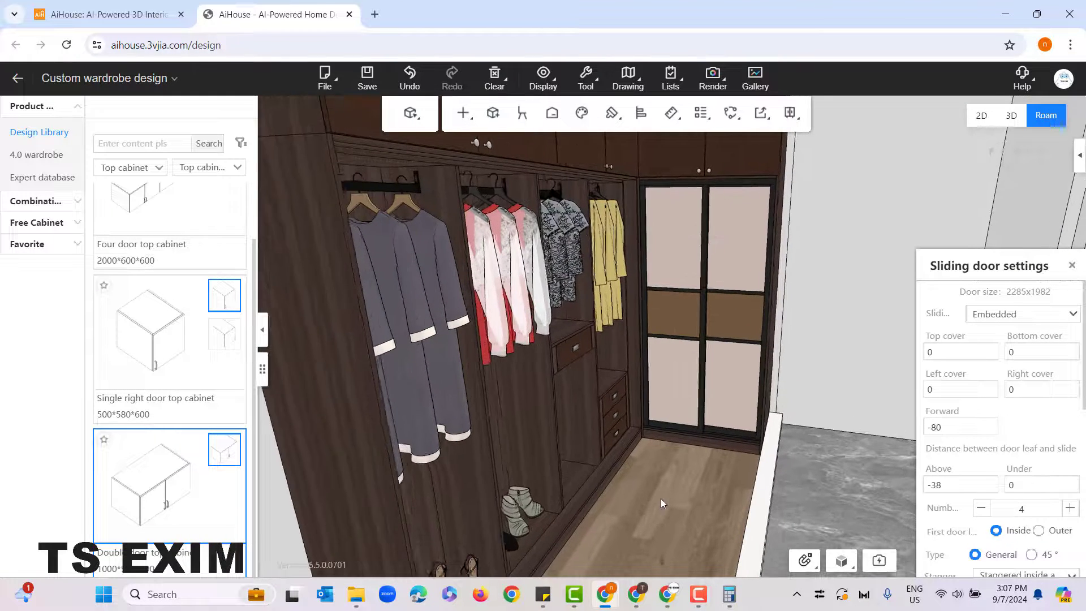
{"action": "left_click_drag", "start_coordinate": [661, 497], "coordinate": [633, 493]}
{"action": "left_click", "coordinate": [473, 263]}
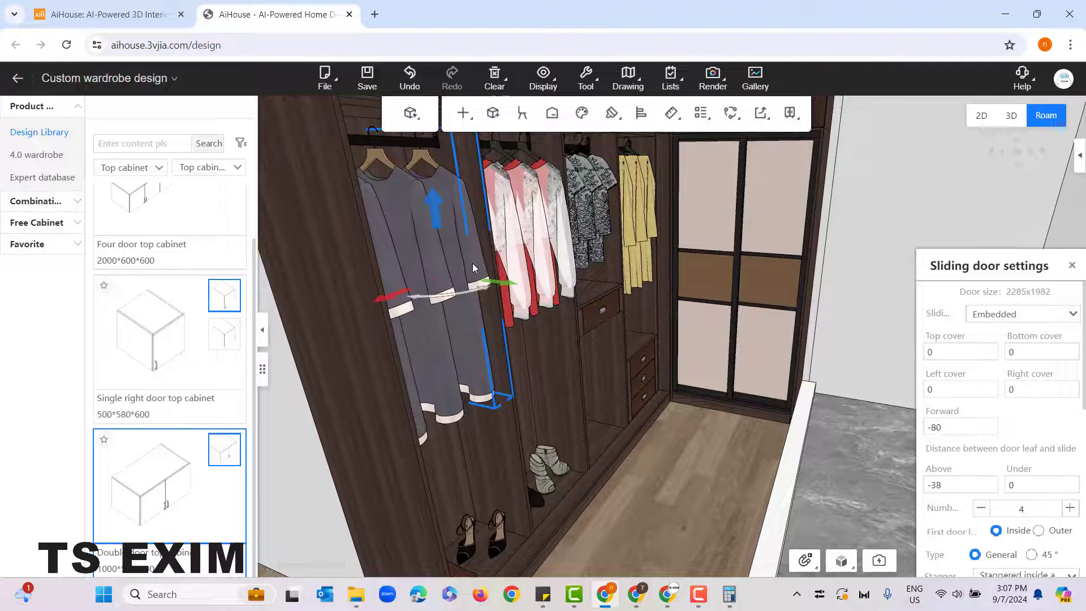
{"action": "left_click_drag", "start_coordinate": [507, 284], "coordinate": [523, 293]}
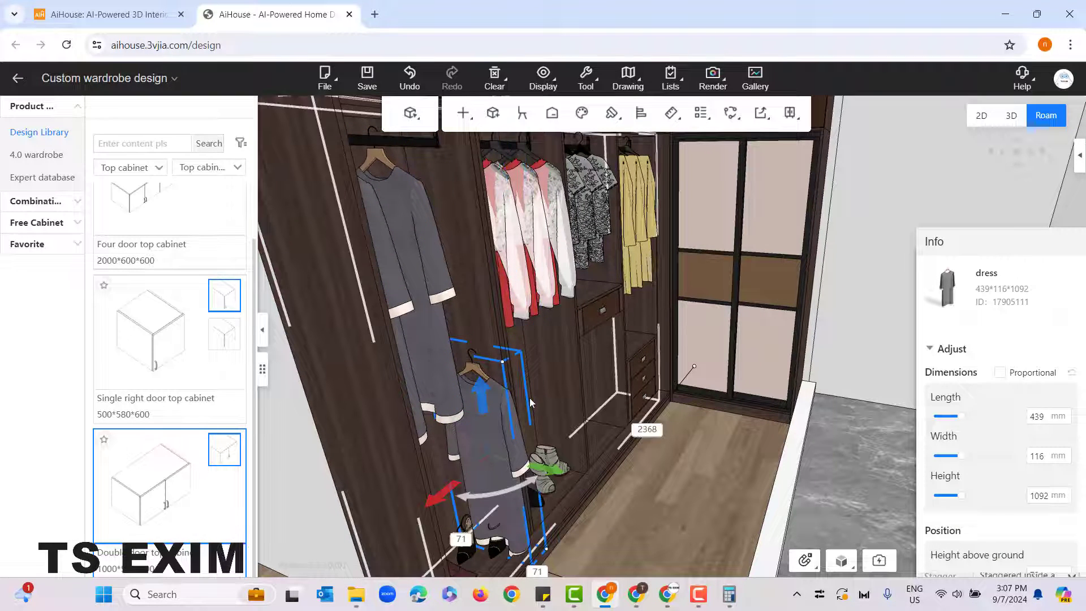
{"action": "key", "text": "ctrl+z"}
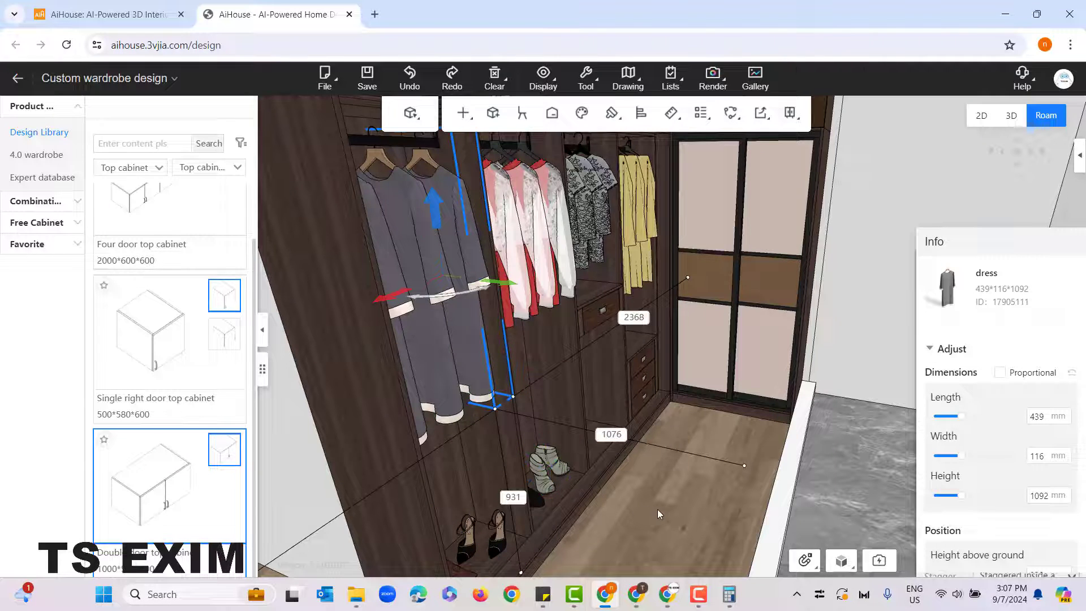
{"action": "left_click_drag", "start_coordinate": [657, 509], "coordinate": [645, 499]}
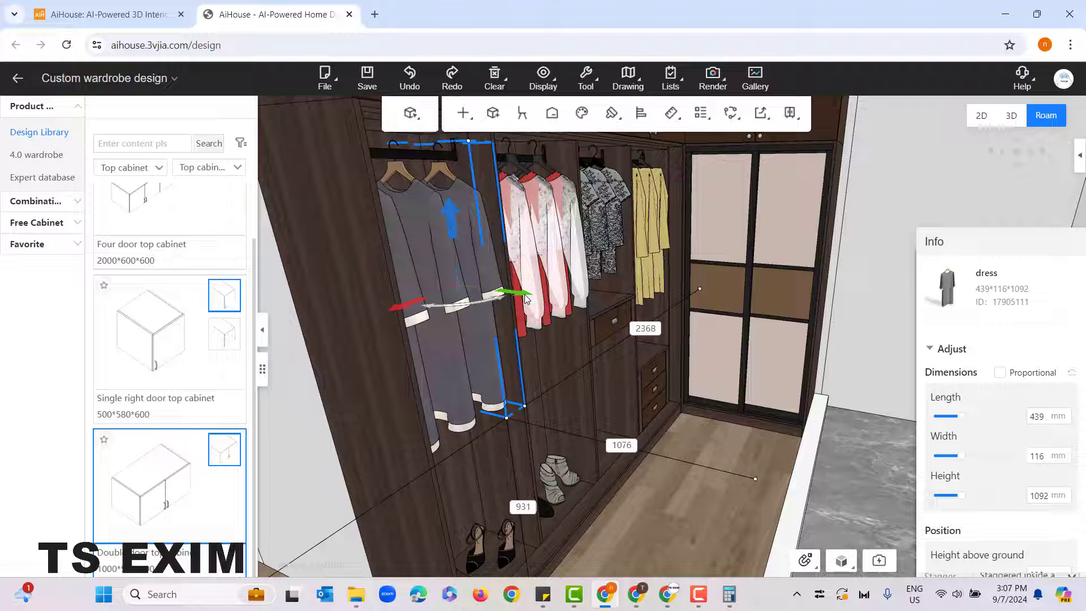
{"action": "left_click_drag", "start_coordinate": [524, 294], "coordinate": [537, 301]}
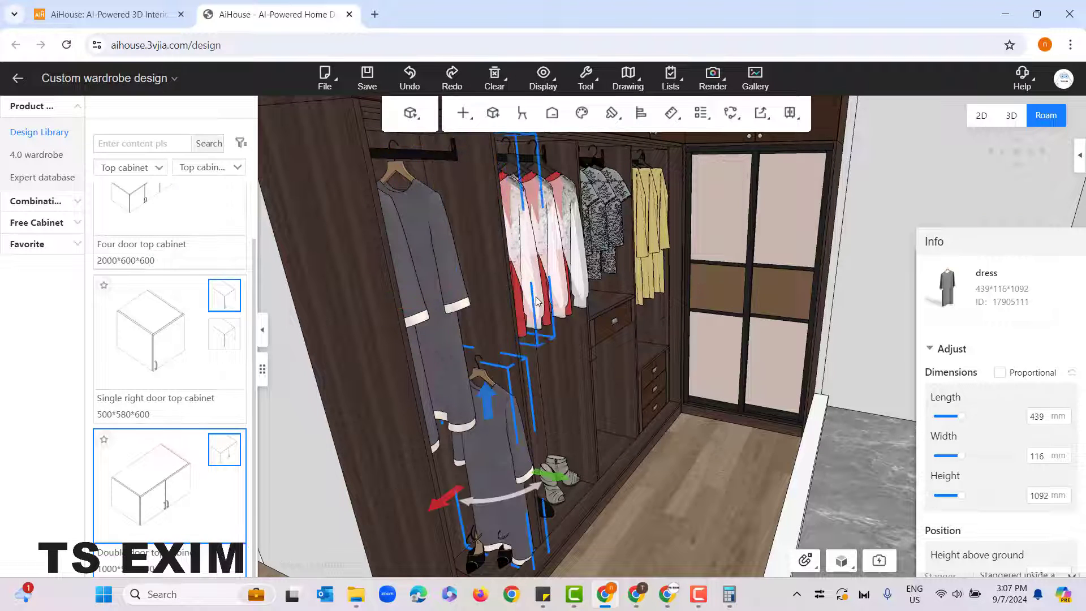
{"action": "key", "text": "ctrl+z"}
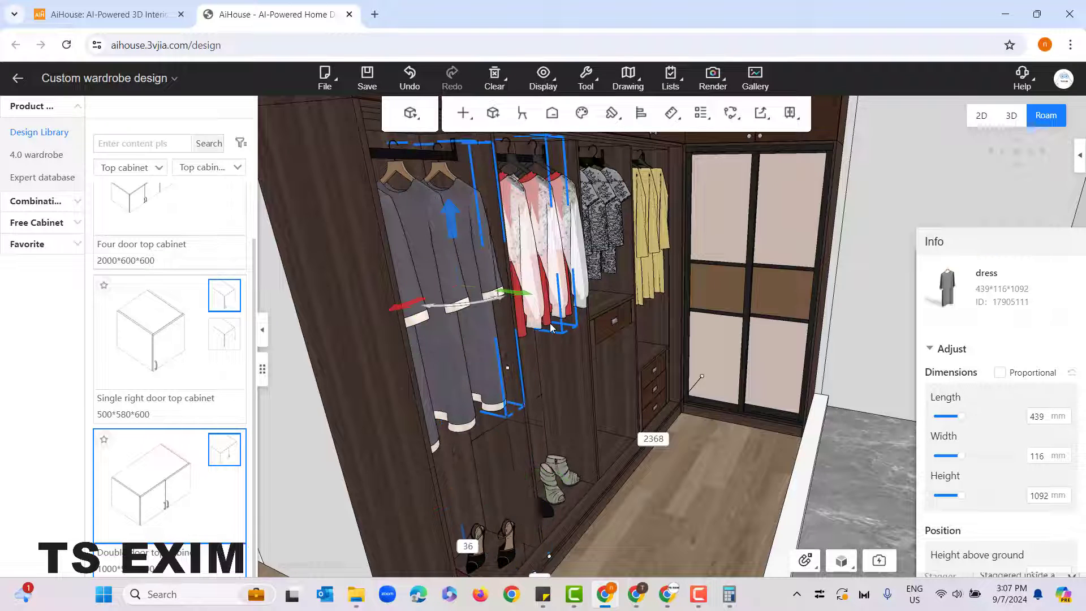
{"action": "key", "text": "ctrl+z"}
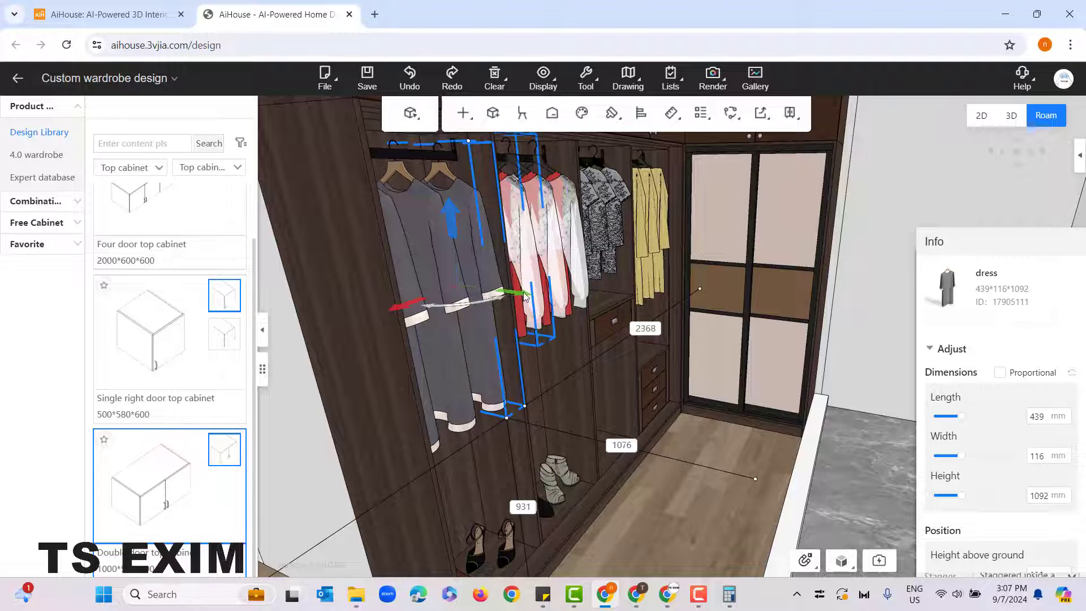
{"action": "left_click_drag", "start_coordinate": [451, 257], "coordinate": [454, 202]}
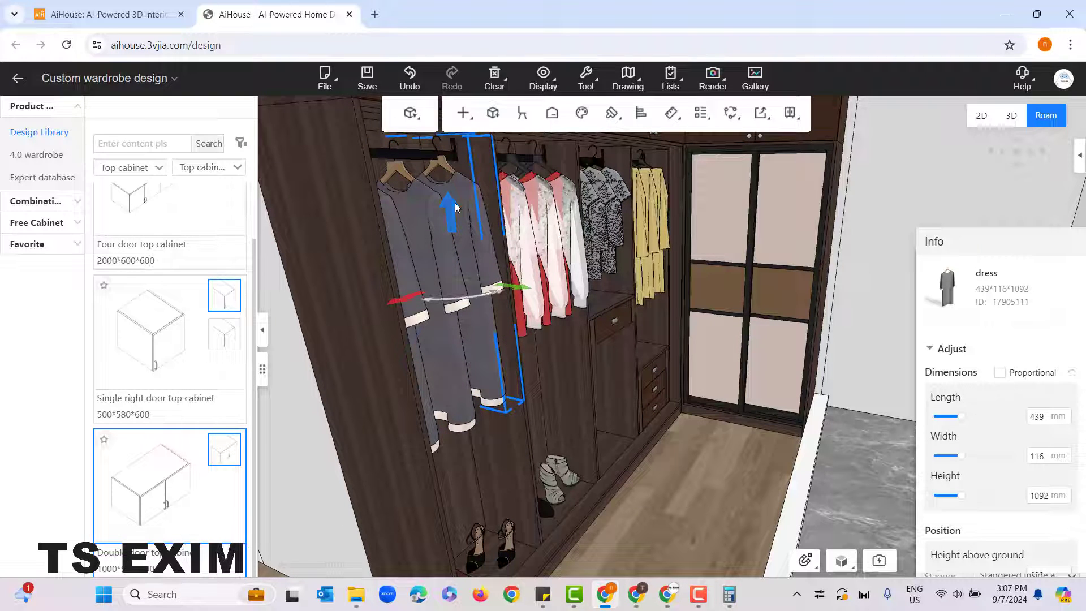
{"action": "key", "text": "ctrl+z"}
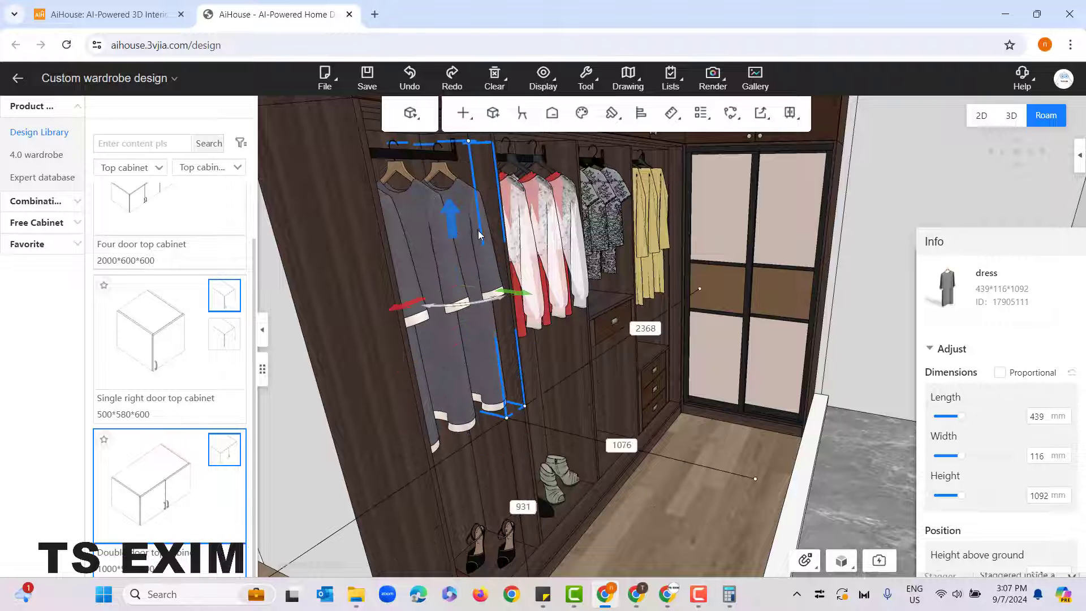
{"action": "left_click", "coordinate": [668, 525]}
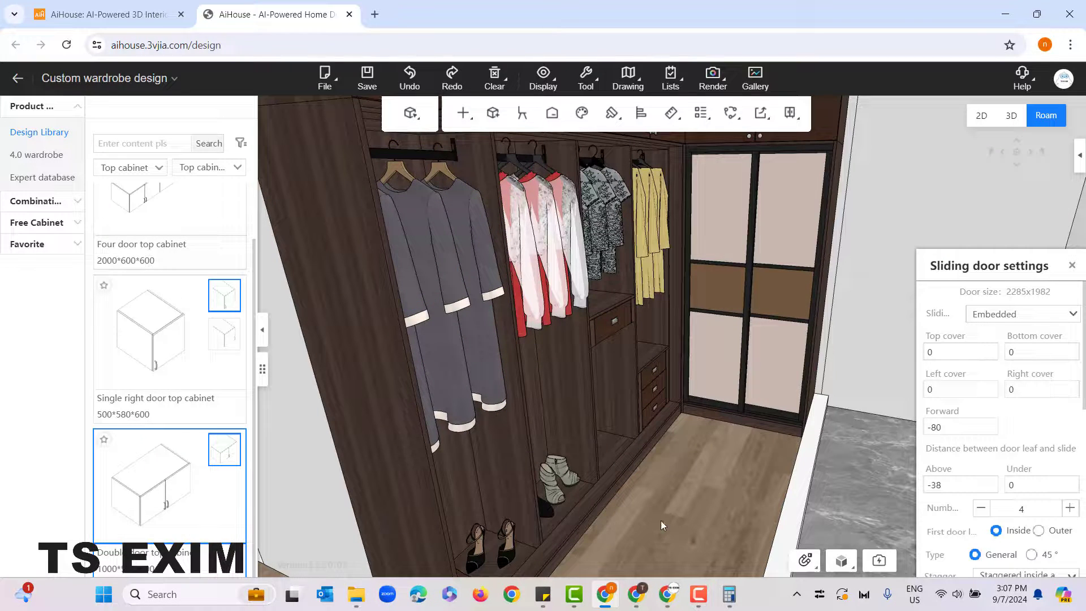
Step: Select the red-and-white garments in the second compartment together and lower them slightly at the hanging rail
{"action": "left_click", "coordinate": [546, 222]}
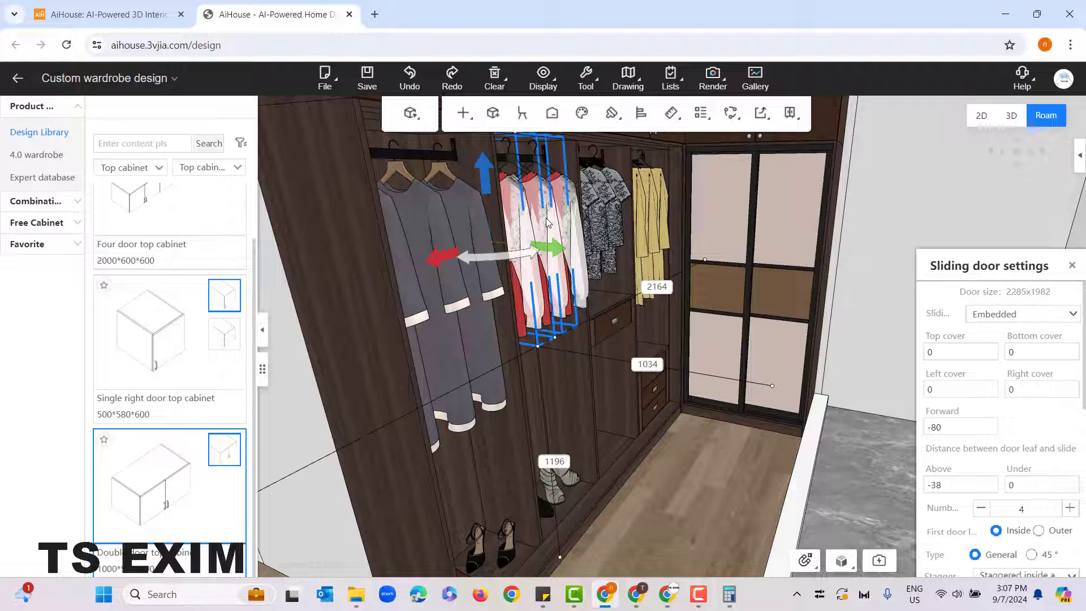
{"action": "left_click", "coordinate": [568, 216]}
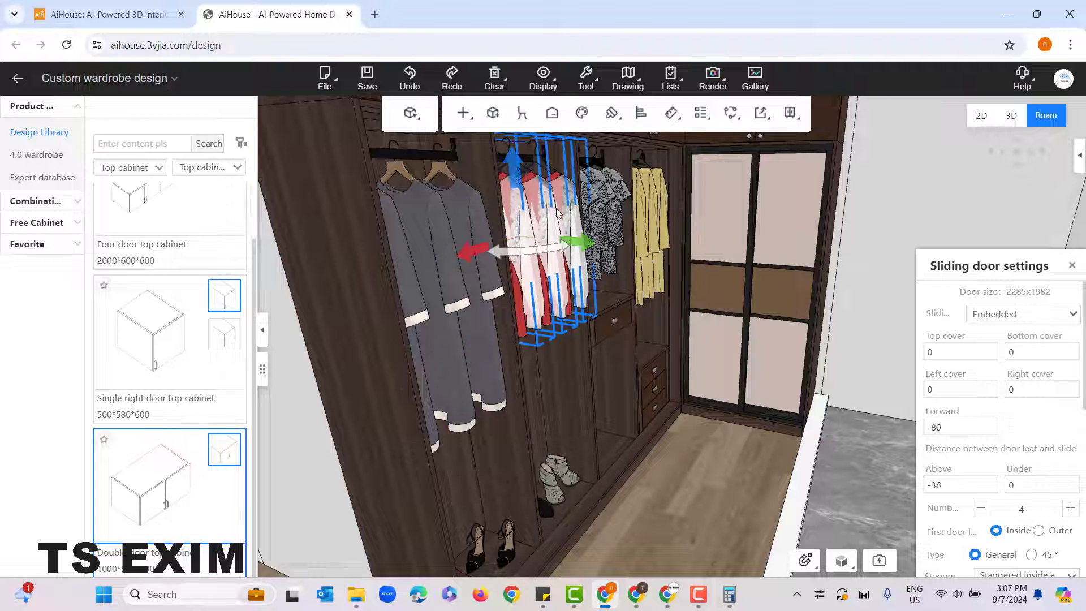
{"action": "left_click_drag", "start_coordinate": [515, 170], "coordinate": [514, 178]}
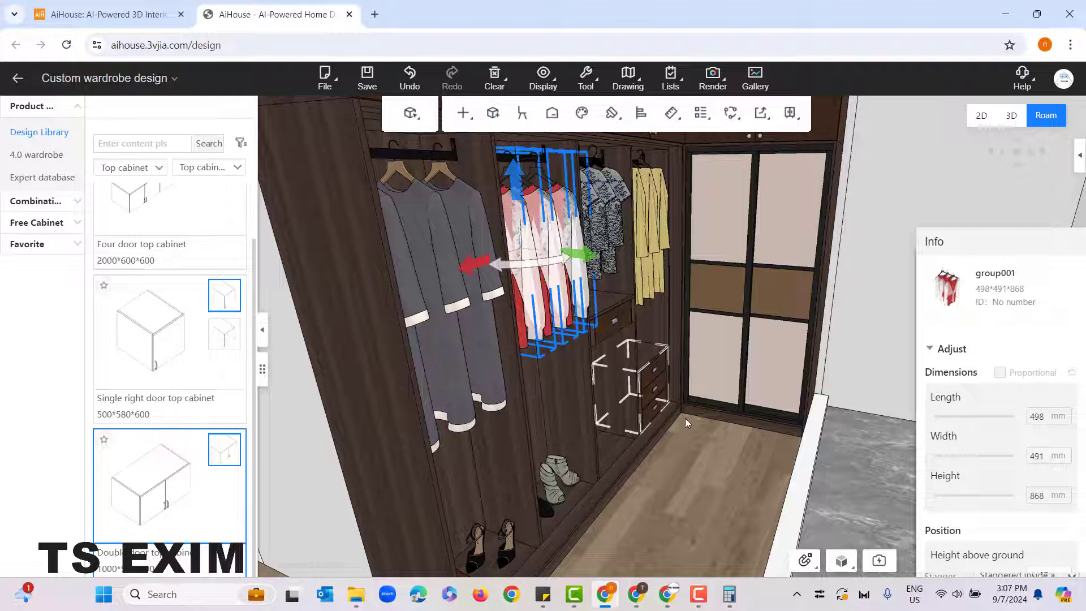
{"action": "left_click", "coordinate": [700, 454]}
{"action": "scroll", "coordinate": [691, 445], "scroll_direction": "up", "scroll_amount": 3}
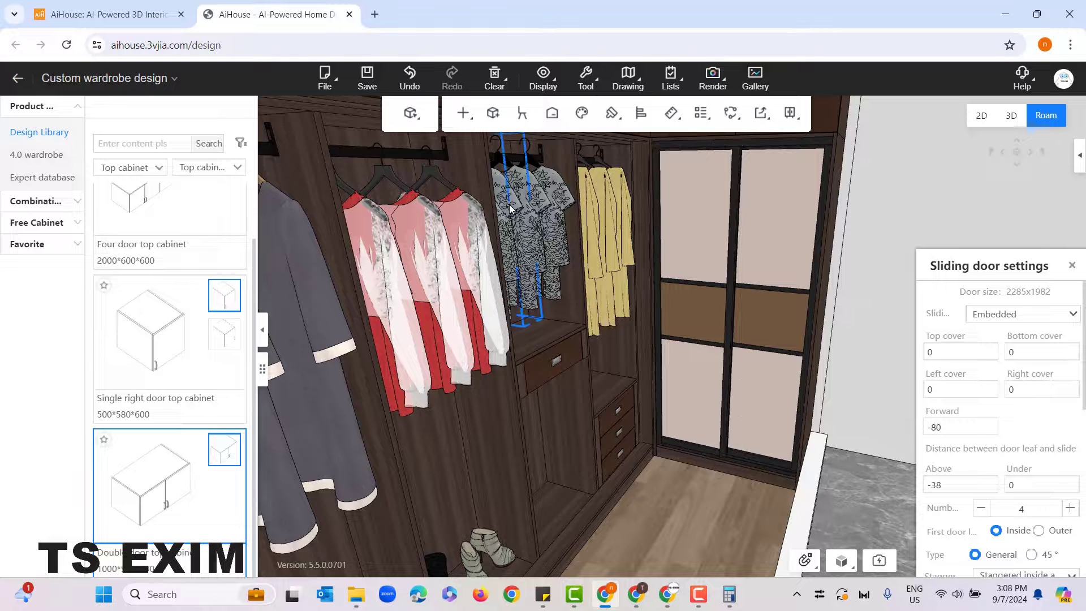
{"action": "left_click", "coordinate": [510, 208]}
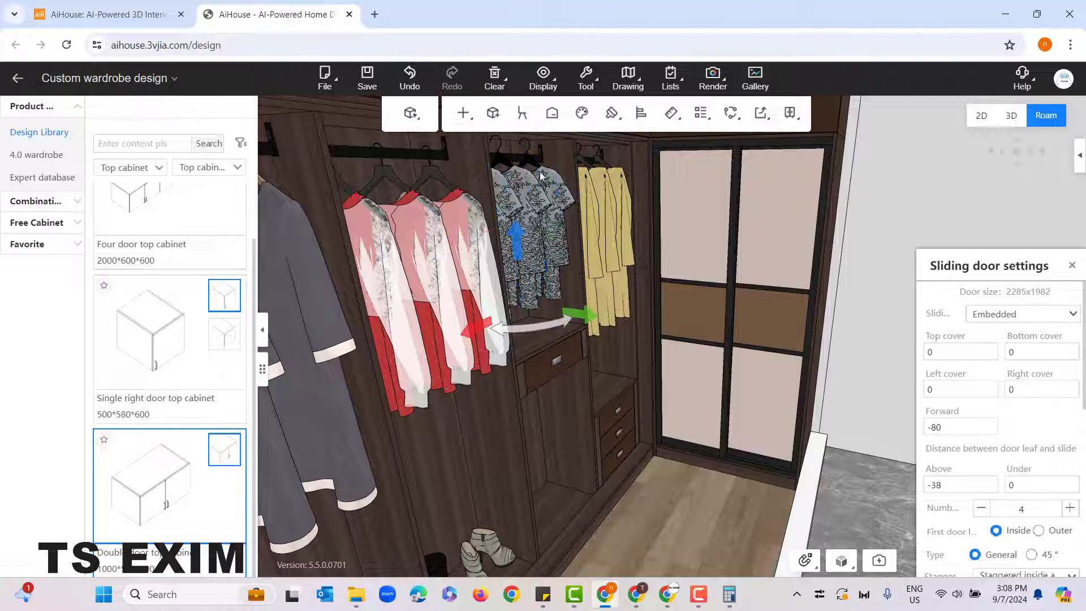
{"action": "left_click", "coordinate": [678, 501]}
Step: Restore the hidden four-panel sliding door to the display through Material management
{"action": "left_click_drag", "start_coordinate": [683, 507], "coordinate": [673, 482]}
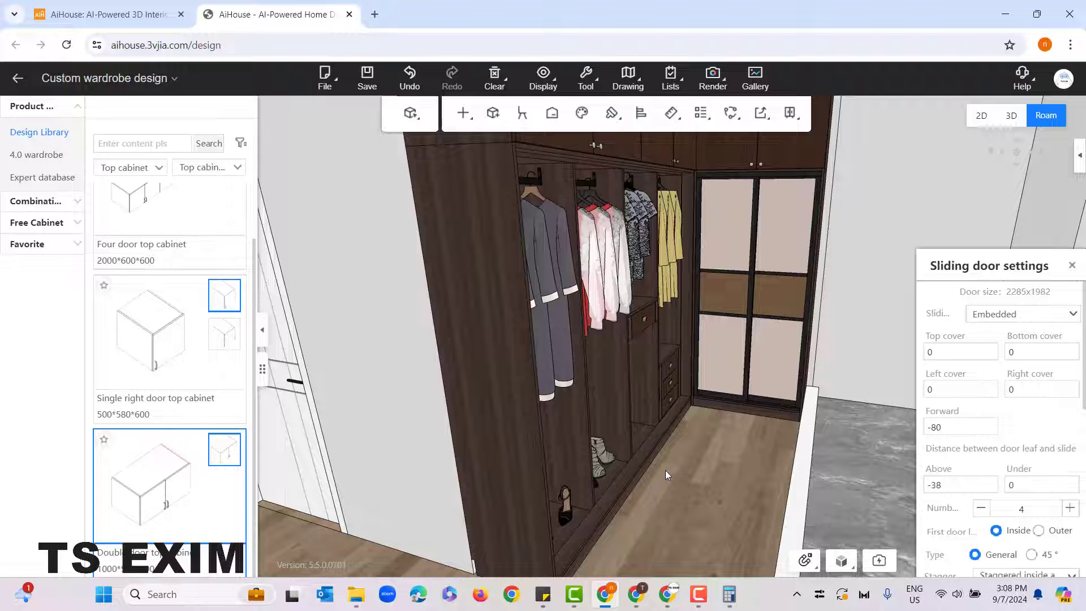
{"action": "key", "text": "shift+h"}
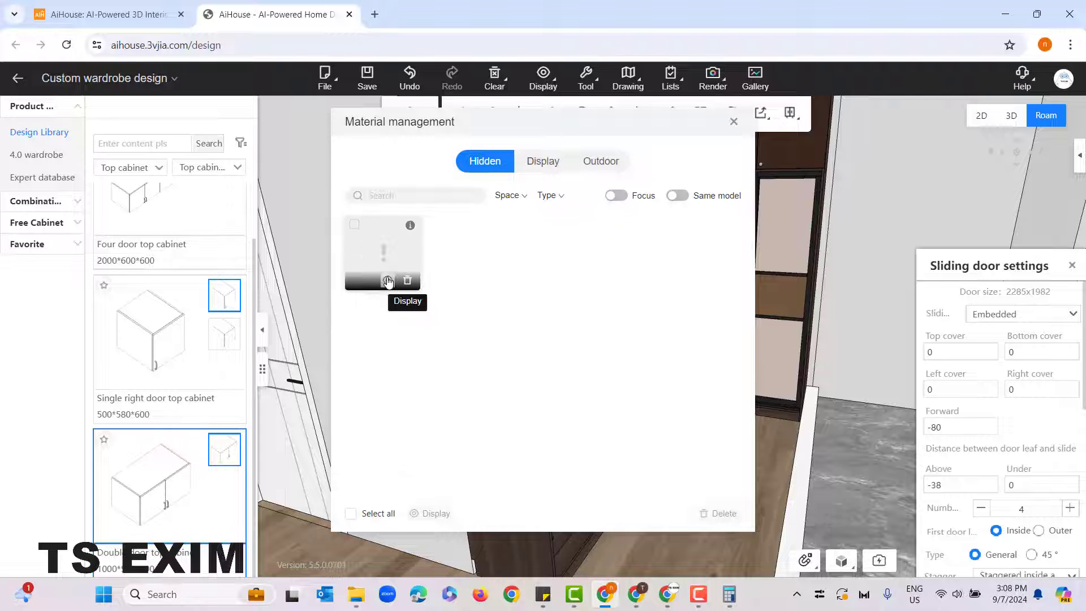
{"action": "left_click", "coordinate": [387, 280]}
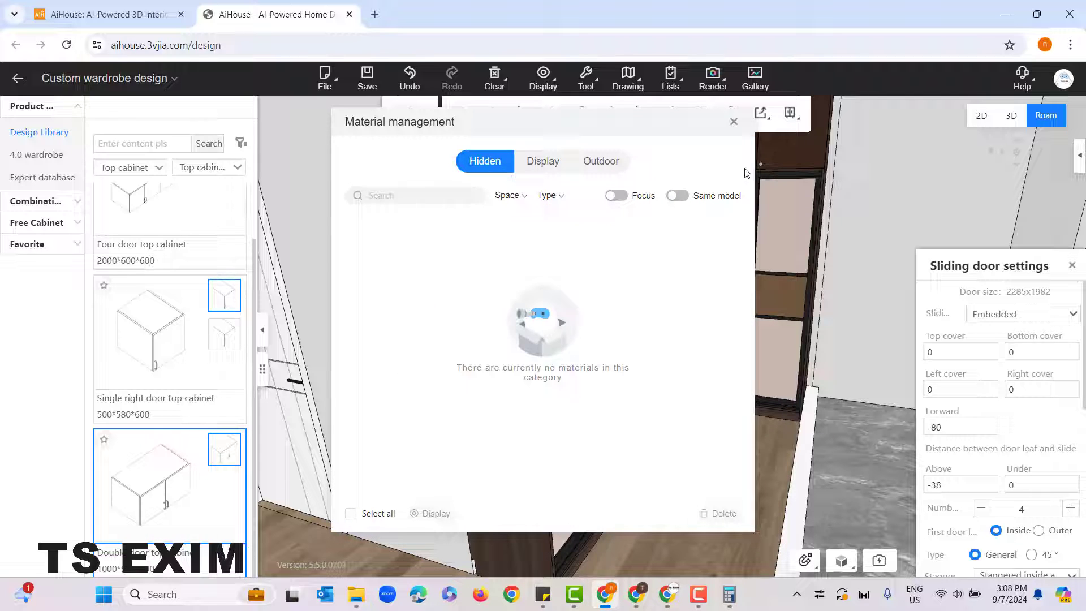
{"action": "left_click", "coordinate": [734, 121]}
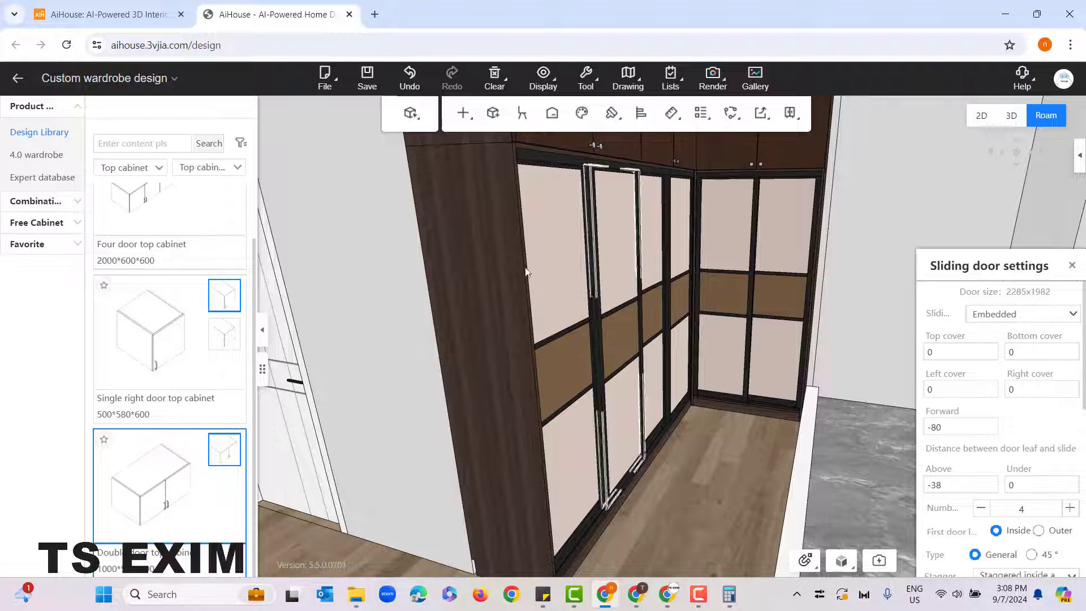
Step: Examine the closed L-shaped wardrobe with its sliding doors and top cabinets from close up and from across the room
{"action": "left_click_drag", "start_coordinate": [409, 314], "coordinate": [498, 233]}
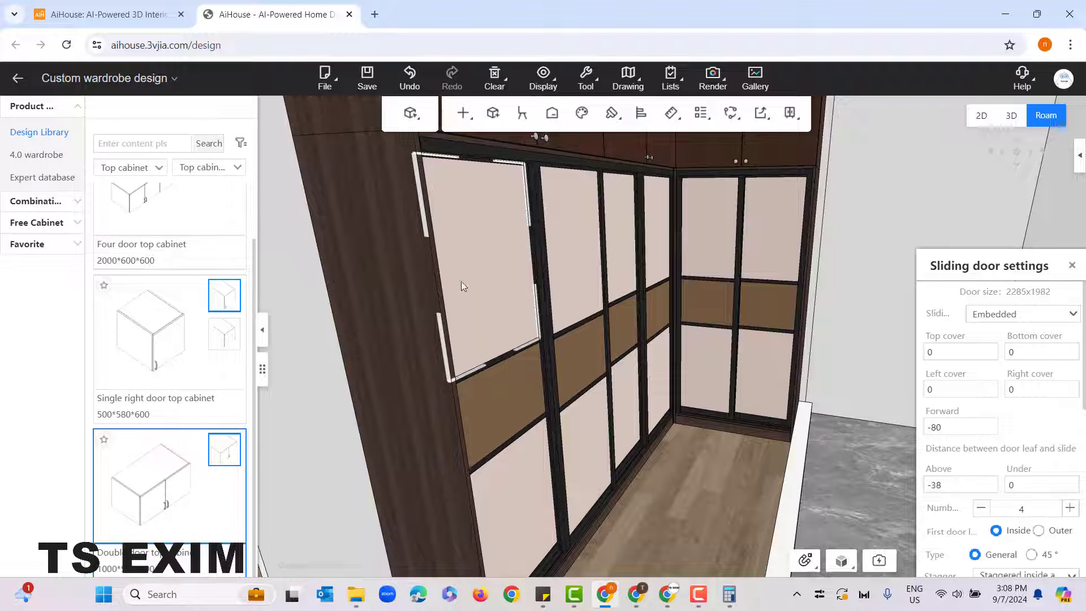
{"action": "right_click_drag", "start_coordinate": [699, 509], "coordinate": [721, 448]}
{"action": "left_click_drag", "start_coordinate": [720, 448], "coordinate": [695, 451]}
{"action": "scroll", "coordinate": [688, 446], "scroll_direction": "down", "scroll_amount": 2}
{"action": "scroll", "coordinate": [690, 462], "scroll_direction": "down", "scroll_amount": 4}
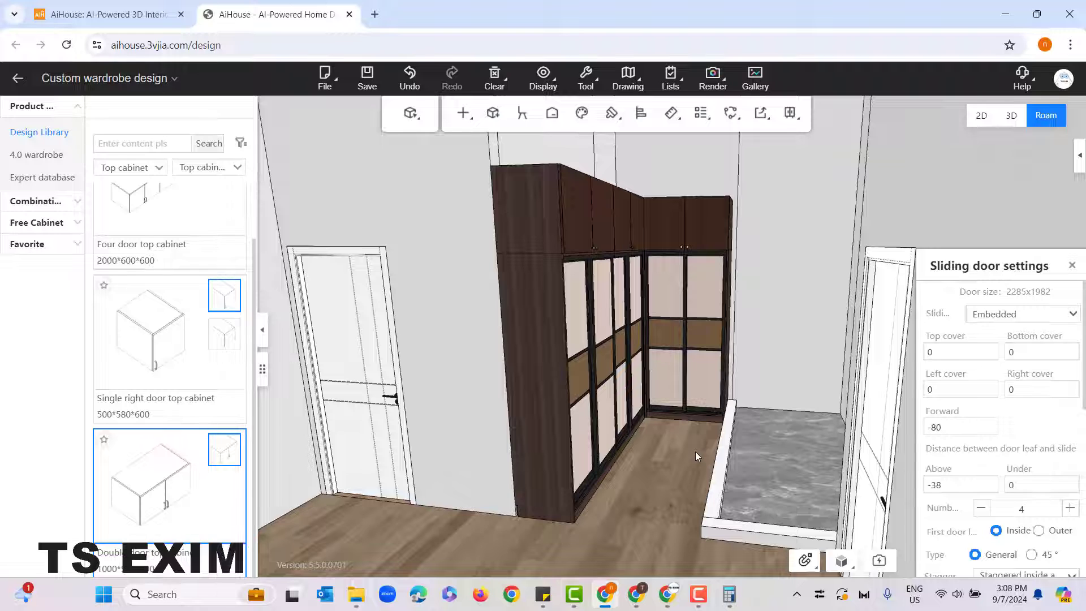
{"action": "scroll", "coordinate": [673, 494], "scroll_direction": "up", "scroll_amount": 3}
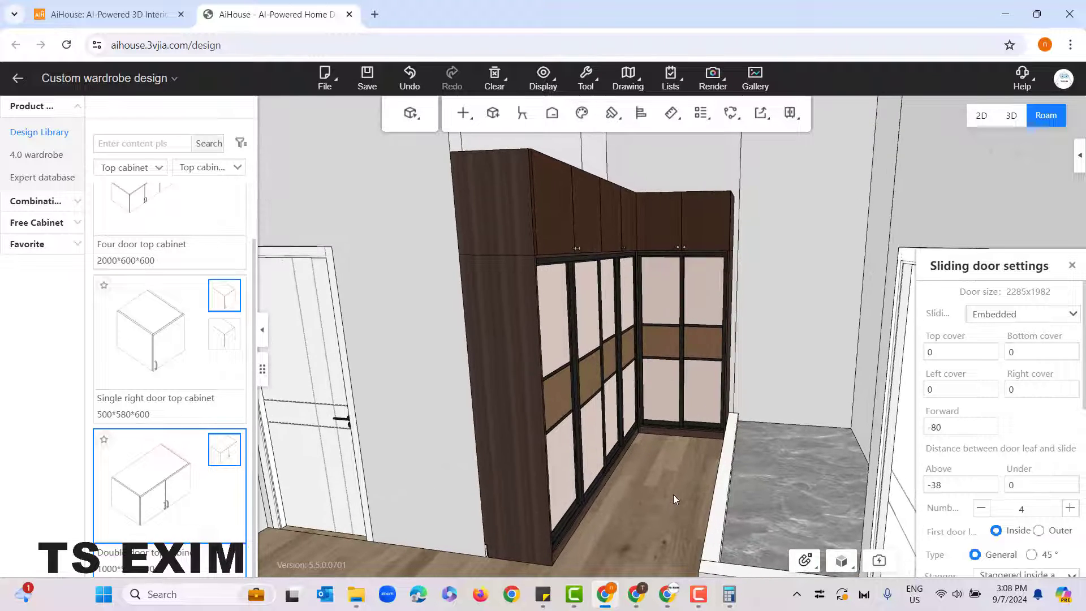
{"action": "left_click_drag", "start_coordinate": [682, 498], "coordinate": [687, 497]}
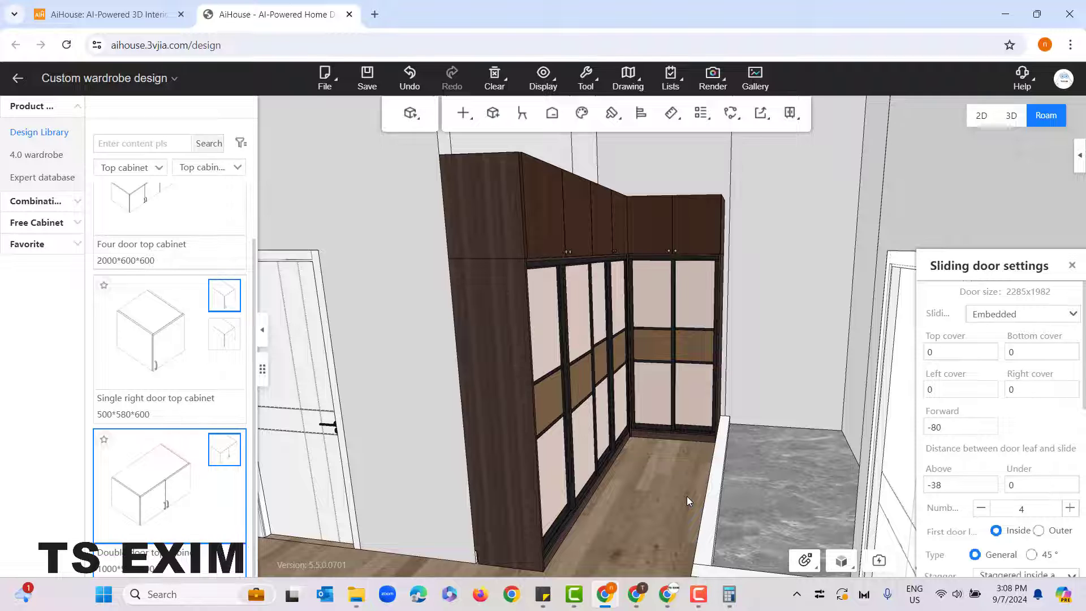
{"action": "left_click_drag", "start_coordinate": [686, 496], "coordinate": [687, 488]}
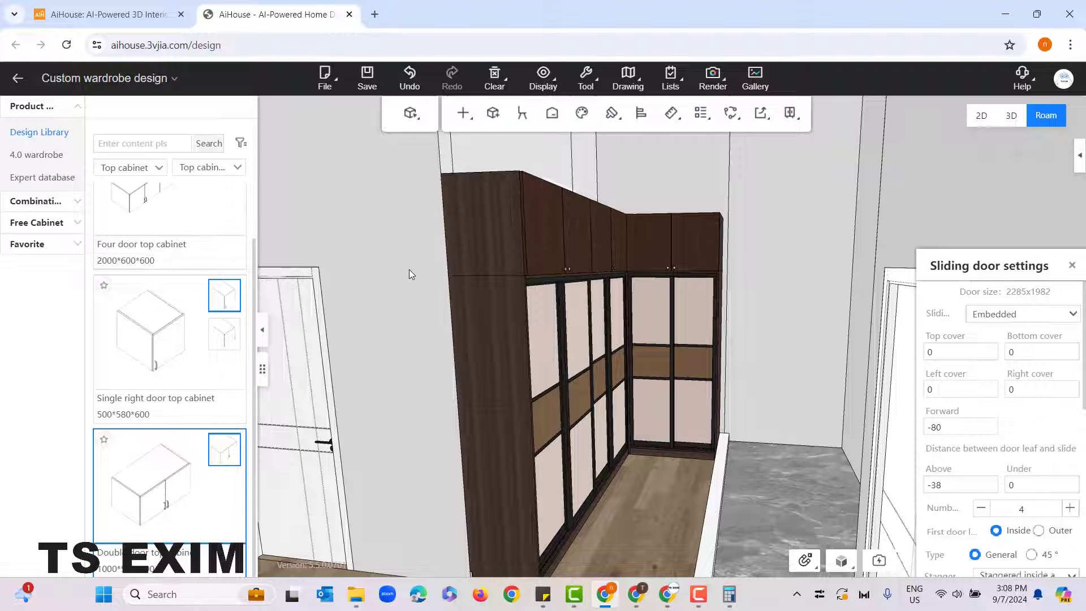
Step: Start a top molding installation along the upper edge of the wardrobe's top cabinets
{"action": "left_click_drag", "start_coordinate": [409, 269], "coordinate": [489, 294]}
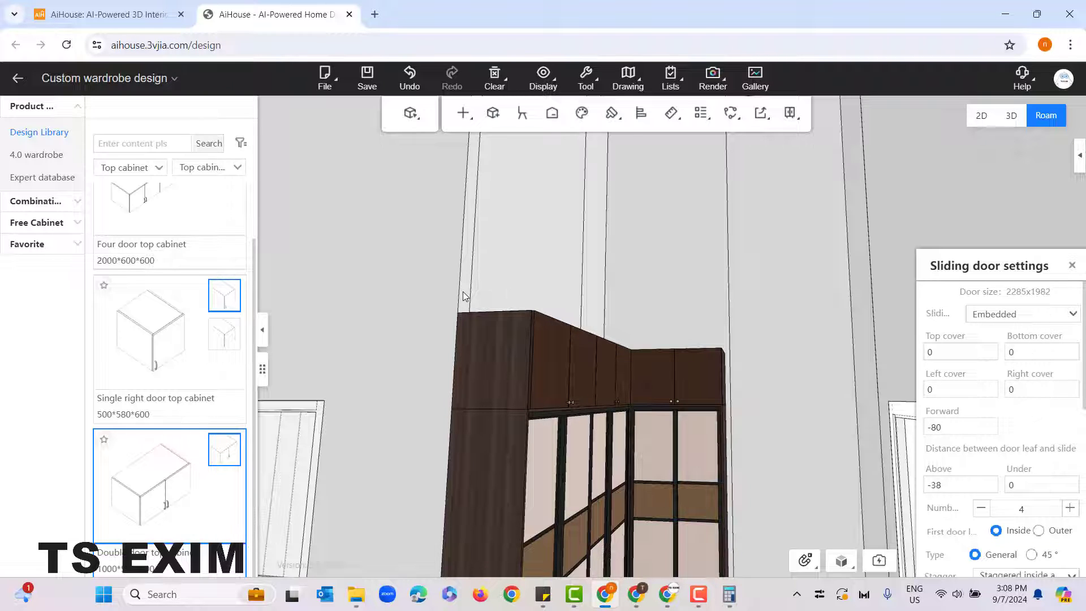
{"action": "left_click_drag", "start_coordinate": [535, 226], "coordinate": [535, 246]}
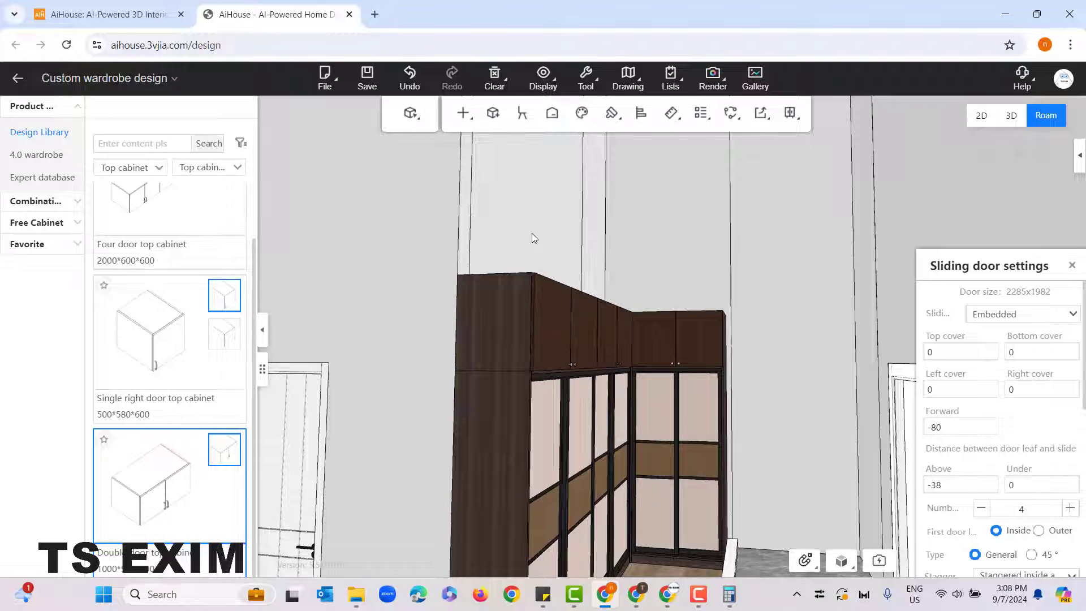
{"action": "left_click", "coordinate": [464, 113]}
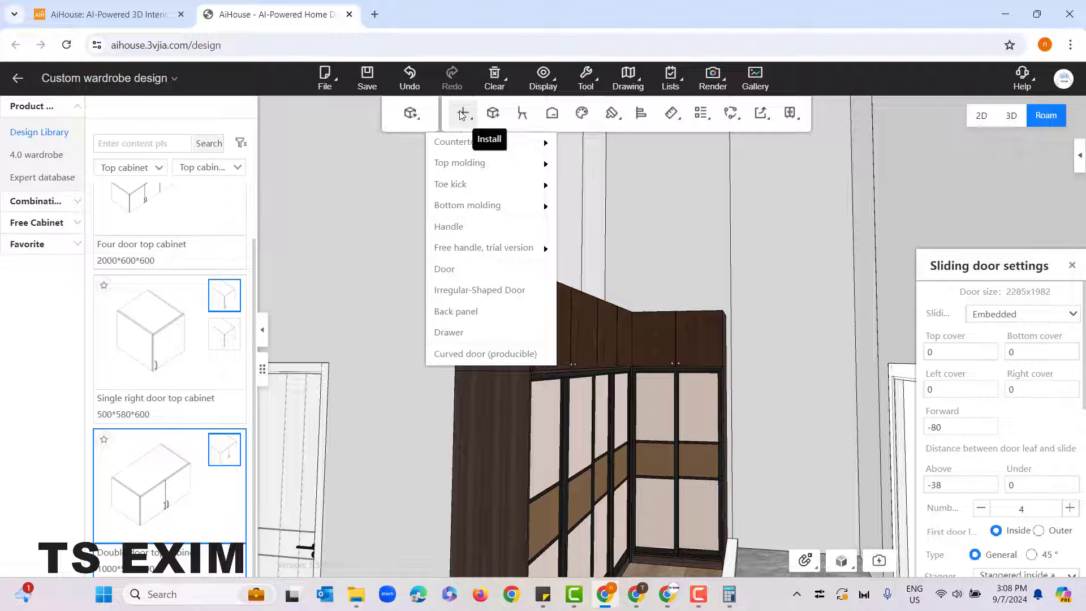
{"action": "mouse_move", "coordinate": [465, 169]}
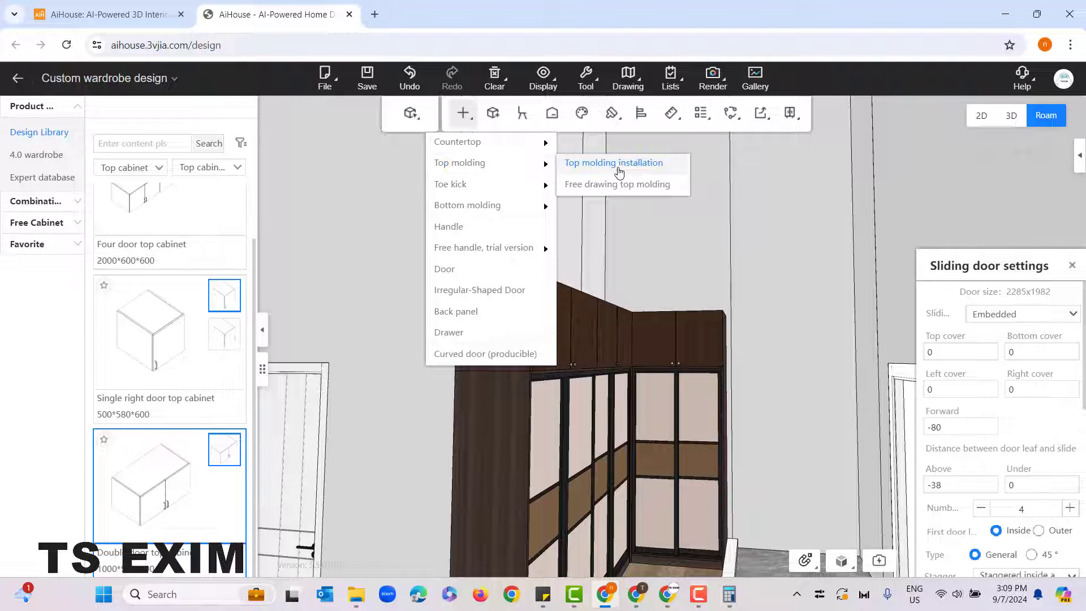
{"action": "left_click", "coordinate": [665, 172]}
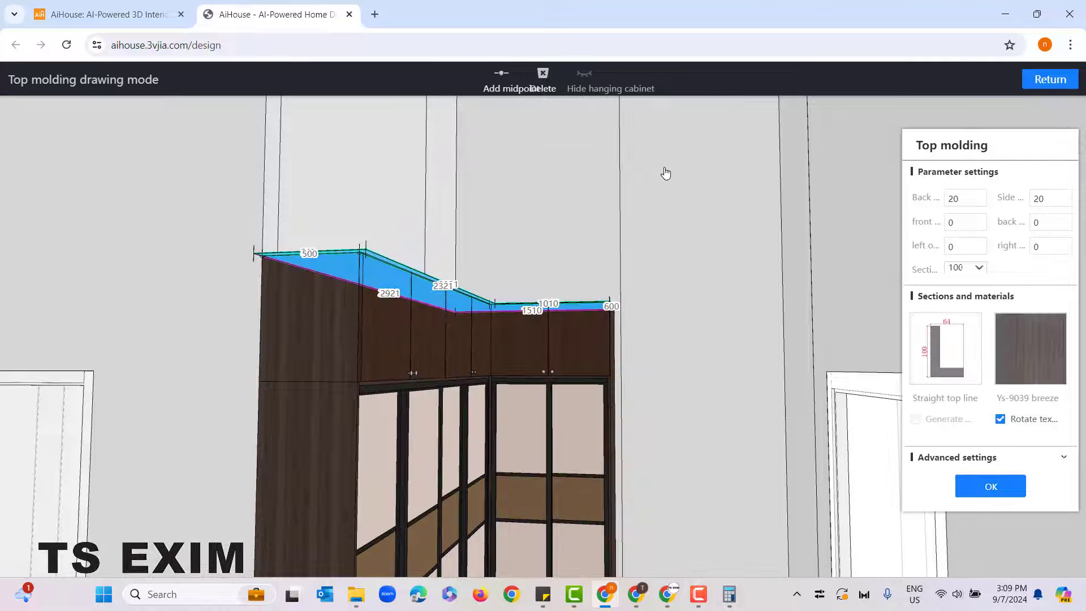
{"action": "left_click_drag", "start_coordinate": [689, 206], "coordinate": [654, 224]}
{"action": "left_click_drag", "start_coordinate": [445, 244], "coordinate": [650, 286]}
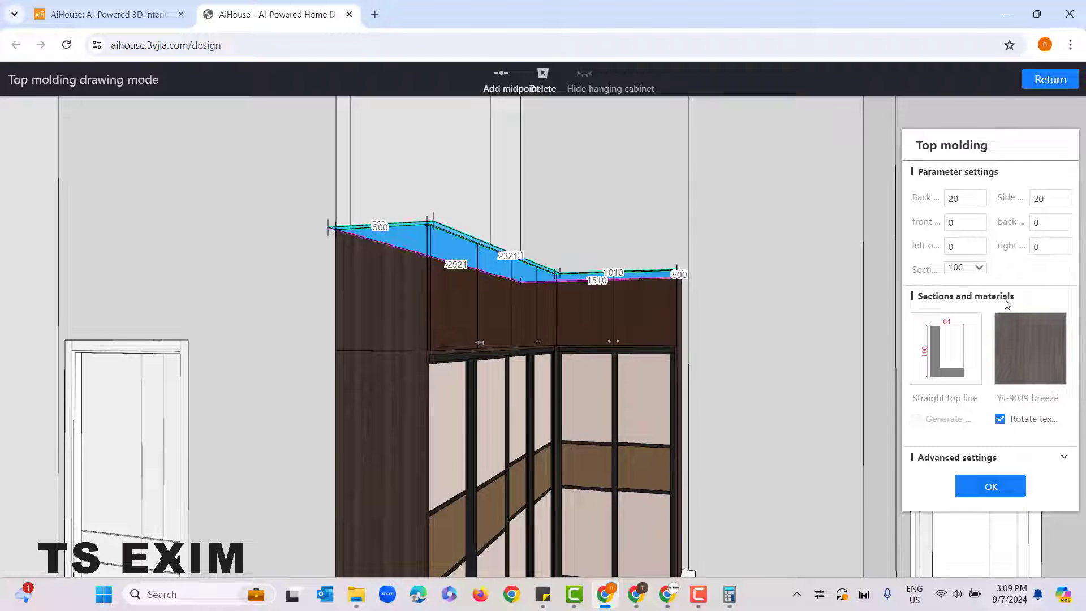
Step: Browse the molding profiles in the General top line section library and open the texture library for the molding, keeping the current choices
{"action": "mouse_move", "coordinate": [1007, 377]}
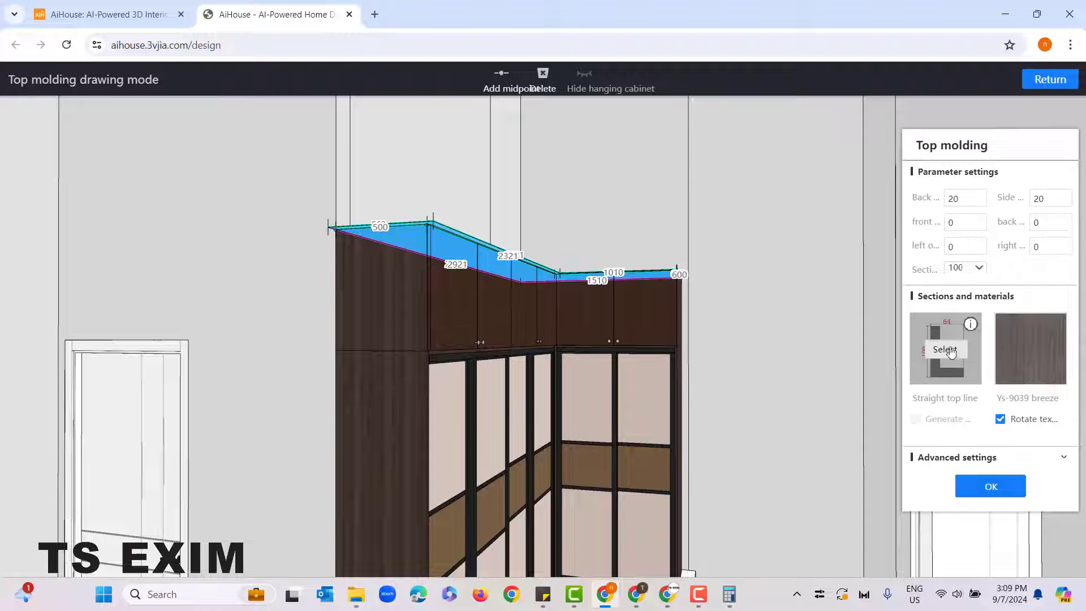
{"action": "left_click", "coordinate": [954, 344]}
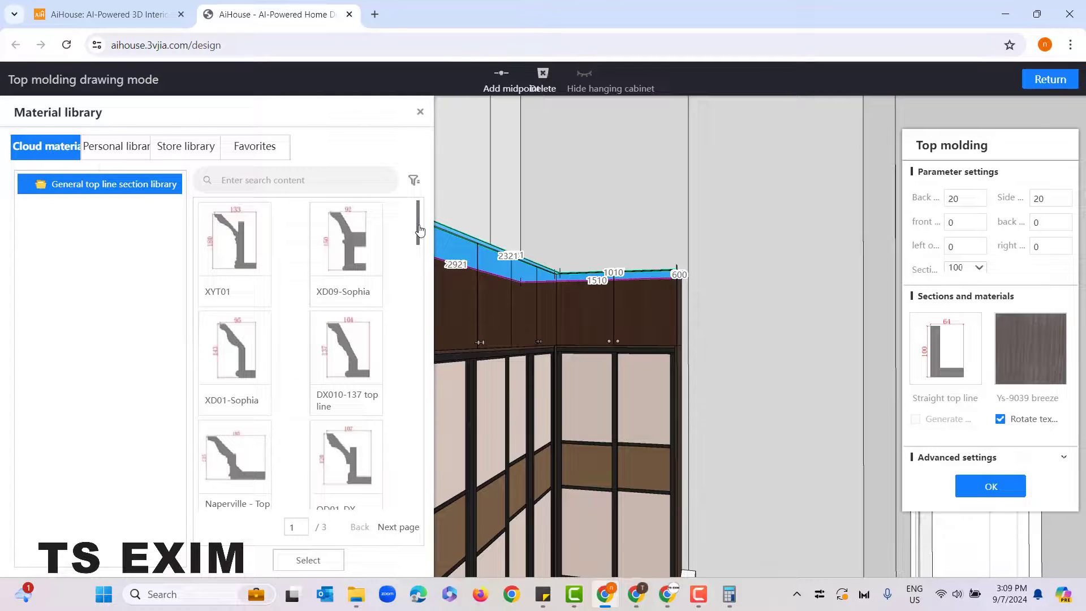
{"action": "left_click_drag", "start_coordinate": [419, 232], "coordinate": [417, 498]}
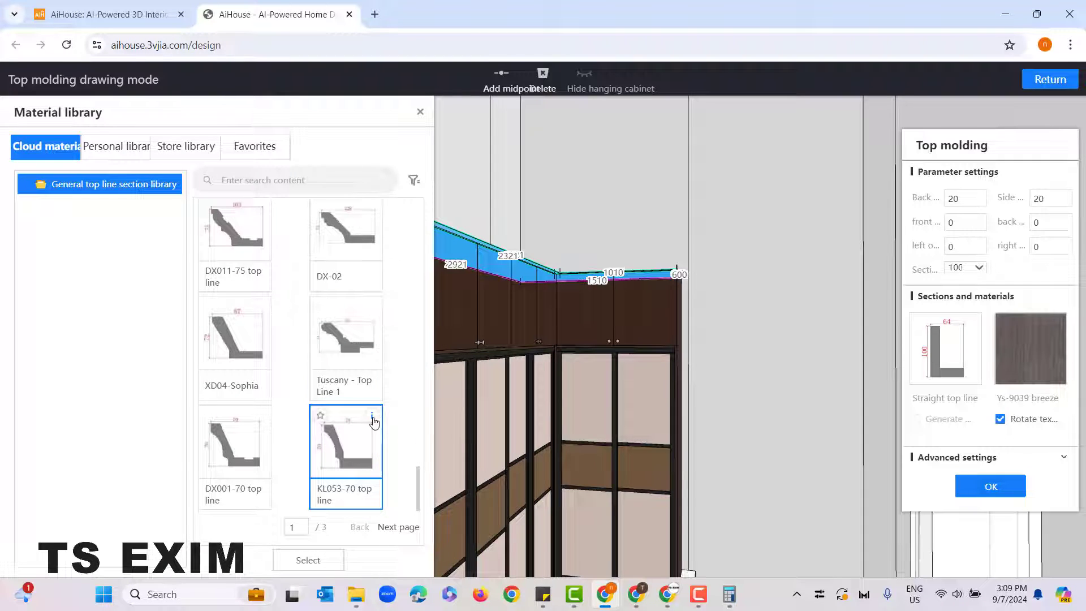
{"action": "scroll", "coordinate": [320, 433], "scroll_direction": "up", "scroll_amount": 10}
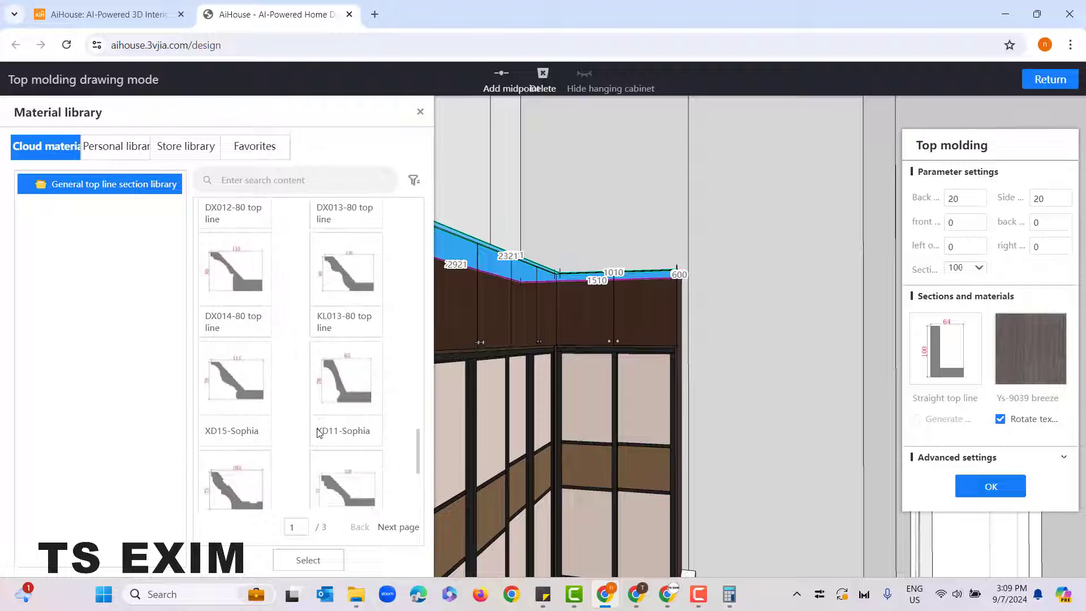
{"action": "scroll", "coordinate": [269, 410], "scroll_direction": "down", "scroll_amount": 2}
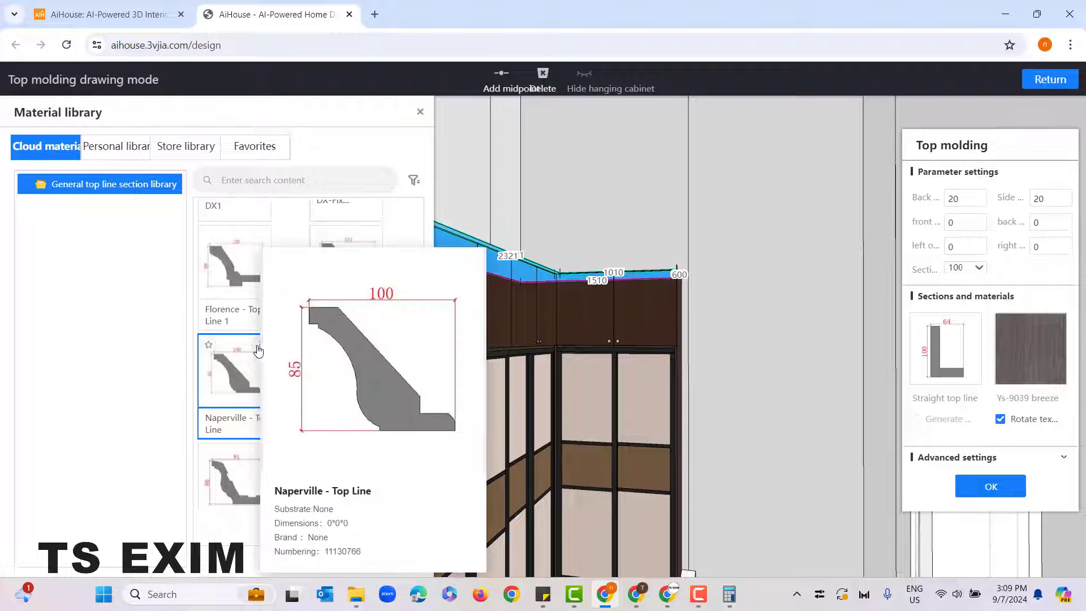
{"action": "scroll", "coordinate": [238, 441], "scroll_direction": "up", "scroll_amount": 6}
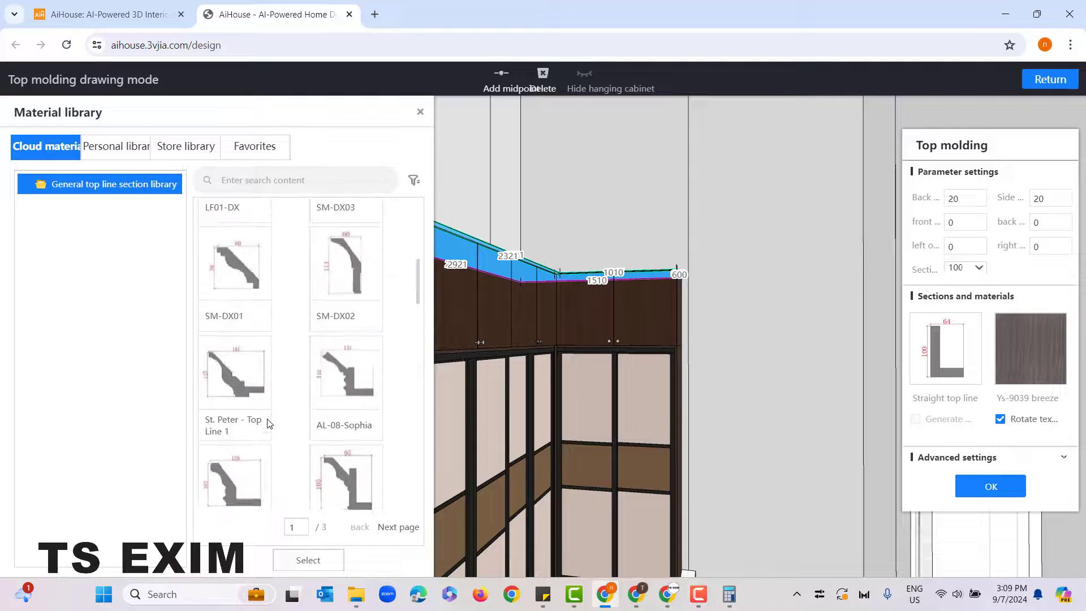
{"action": "left_click", "coordinate": [419, 111]}
{"action": "mouse_move", "coordinate": [1038, 354]}
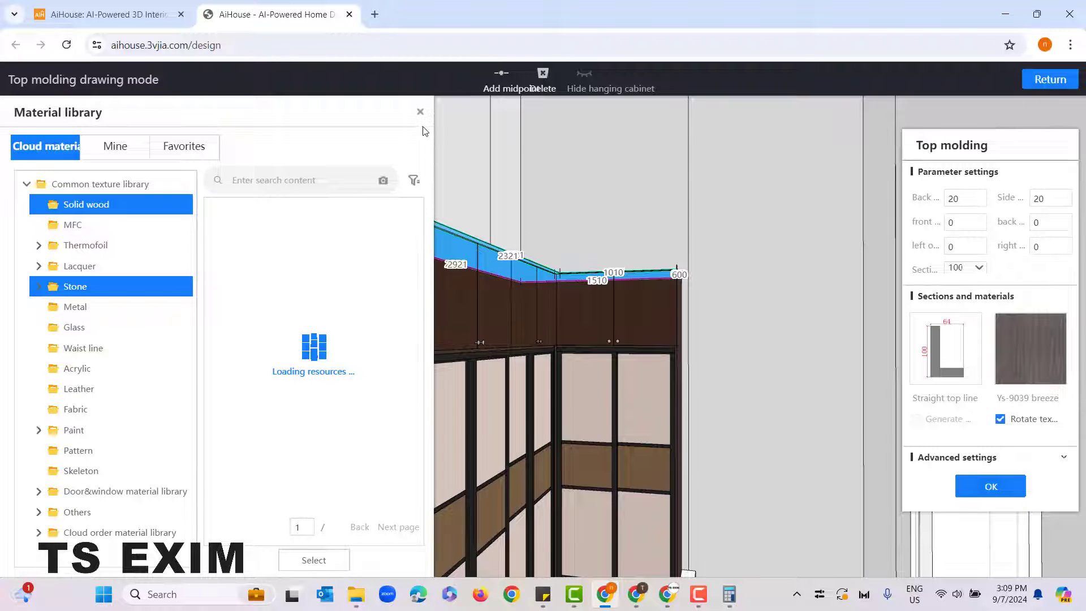
{"action": "left_click", "coordinate": [420, 113]}
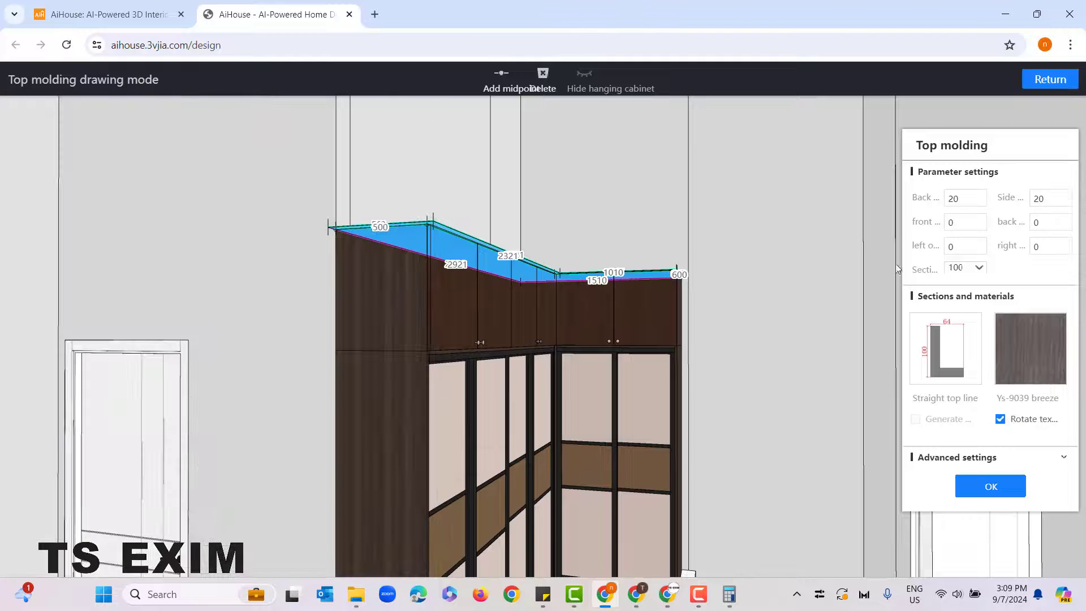
Step: Generate the top molding on the top cabinets with the Straight top line profile, section height 100, Ys-9039 breeze material and rotated texture
{"action": "double_click", "coordinate": [951, 268]}
{"action": "left_click_drag", "start_coordinate": [761, 355], "coordinate": [759, 300]}
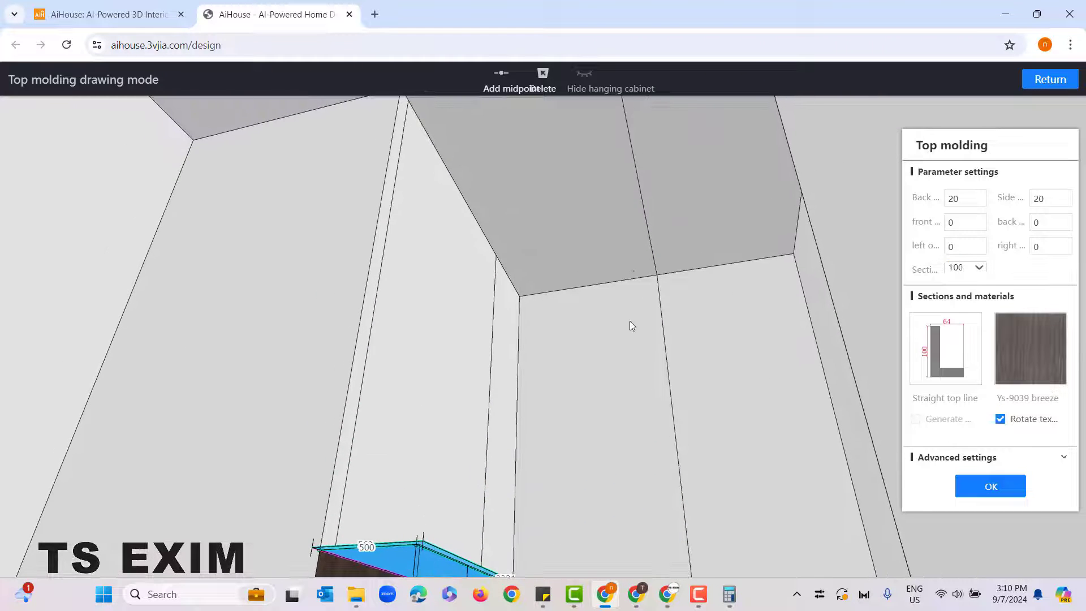
{"action": "left_click_drag", "start_coordinate": [632, 249], "coordinate": [644, 376]}
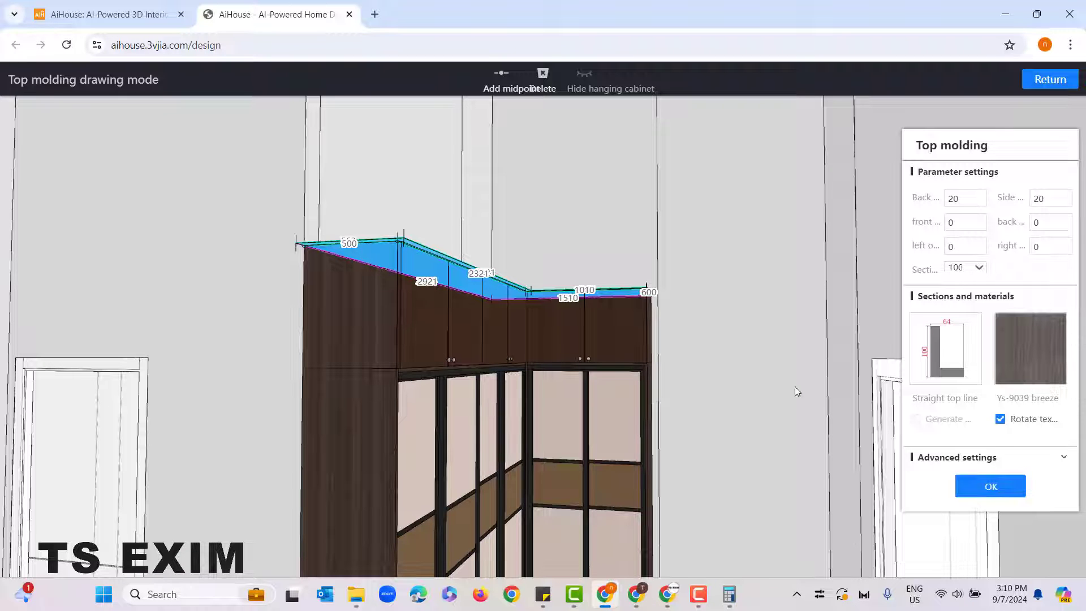
{"action": "left_click_drag", "start_coordinate": [795, 386], "coordinate": [792, 396]}
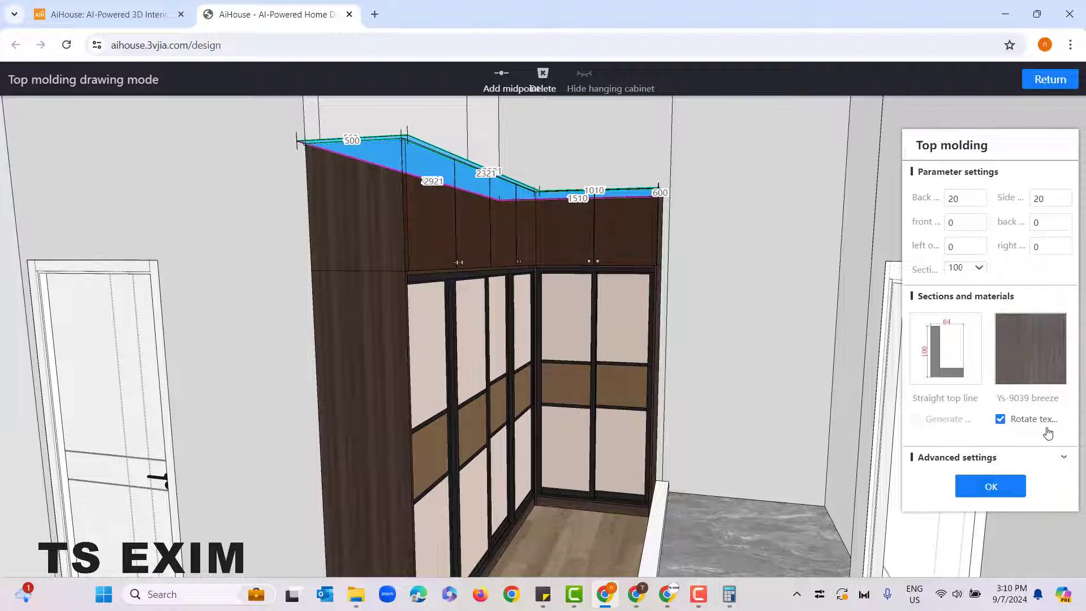
{"action": "left_click", "coordinate": [1000, 421]}
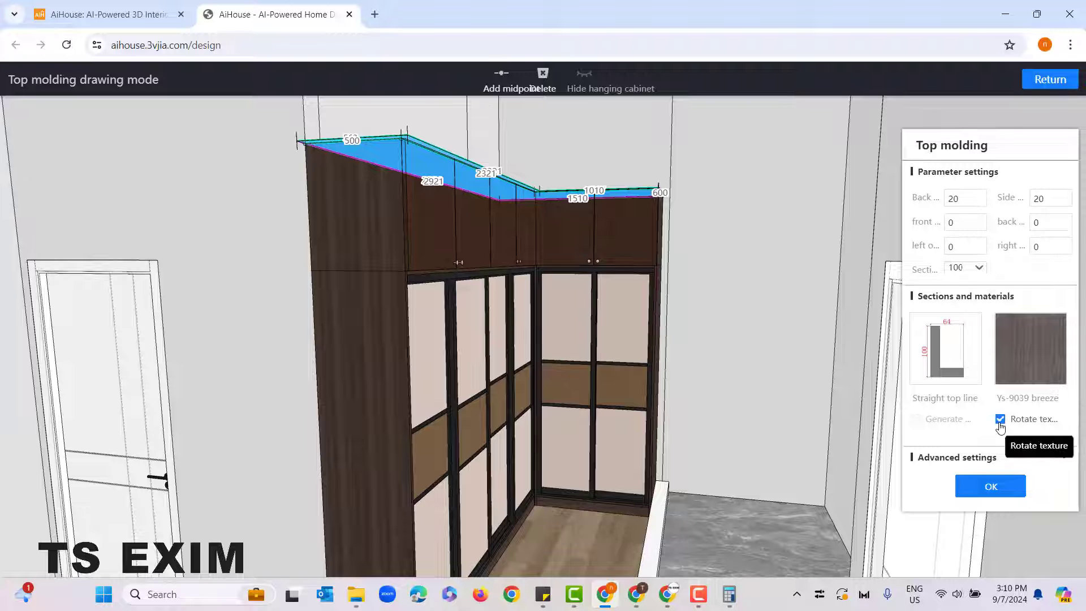
{"action": "left_click", "coordinate": [991, 487]}
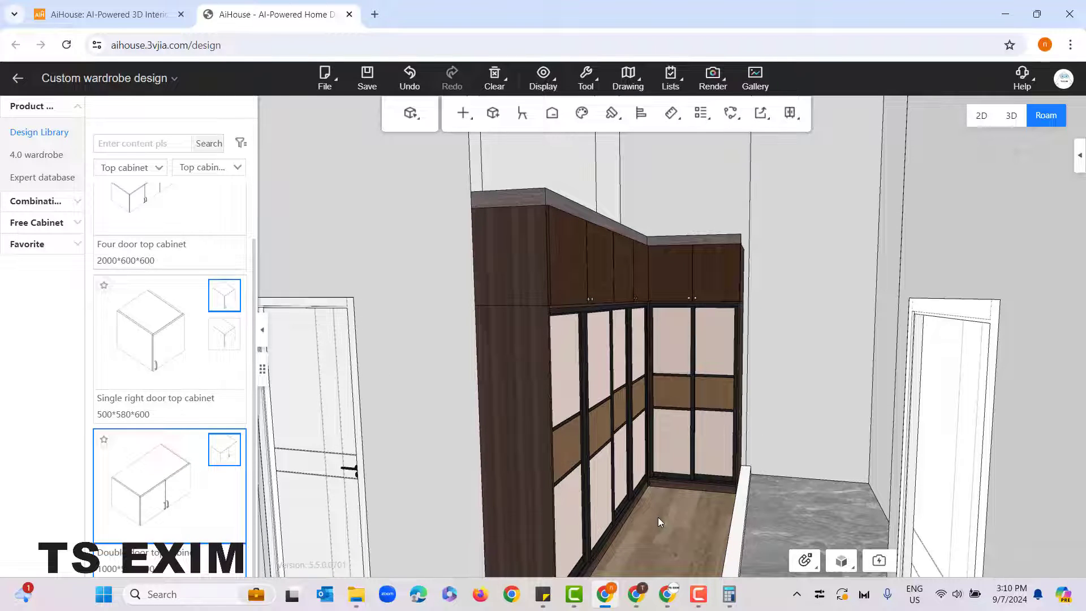
Step: Copy the top cabinet's dark wood material onto the top molding with the Material brush
{"action": "scroll", "coordinate": [676, 540], "scroll_direction": "up", "scroll_amount": 2}
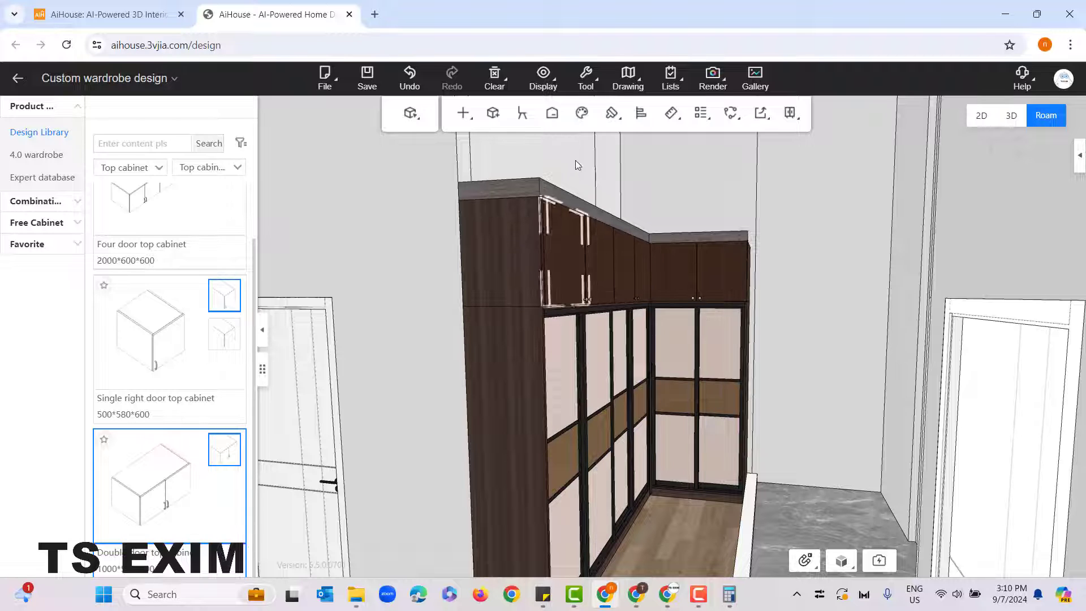
{"action": "mouse_move", "coordinate": [611, 113]}
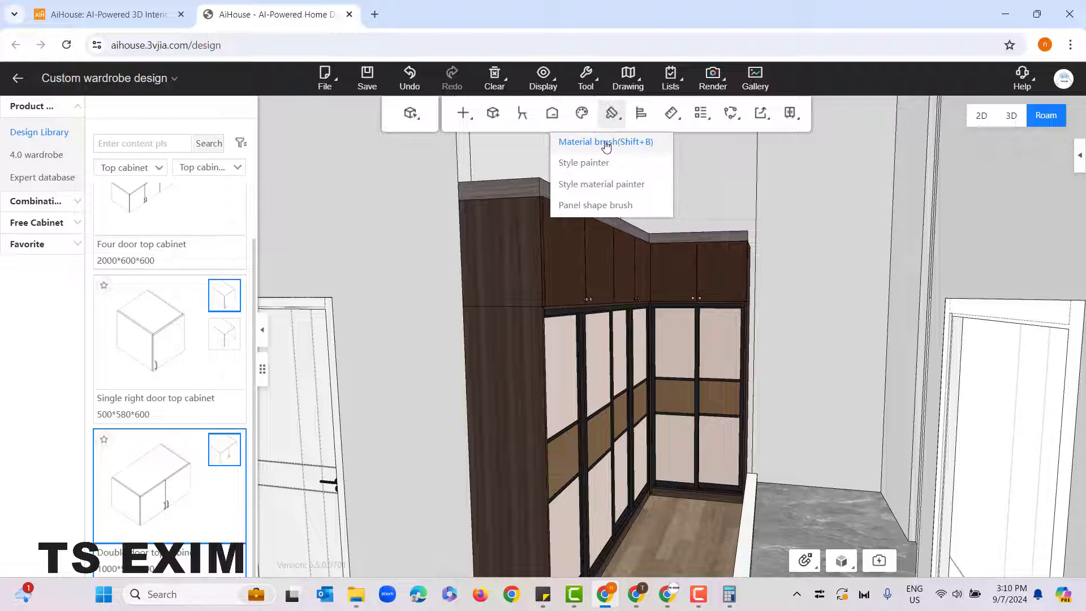
{"action": "left_click", "coordinate": [650, 142]}
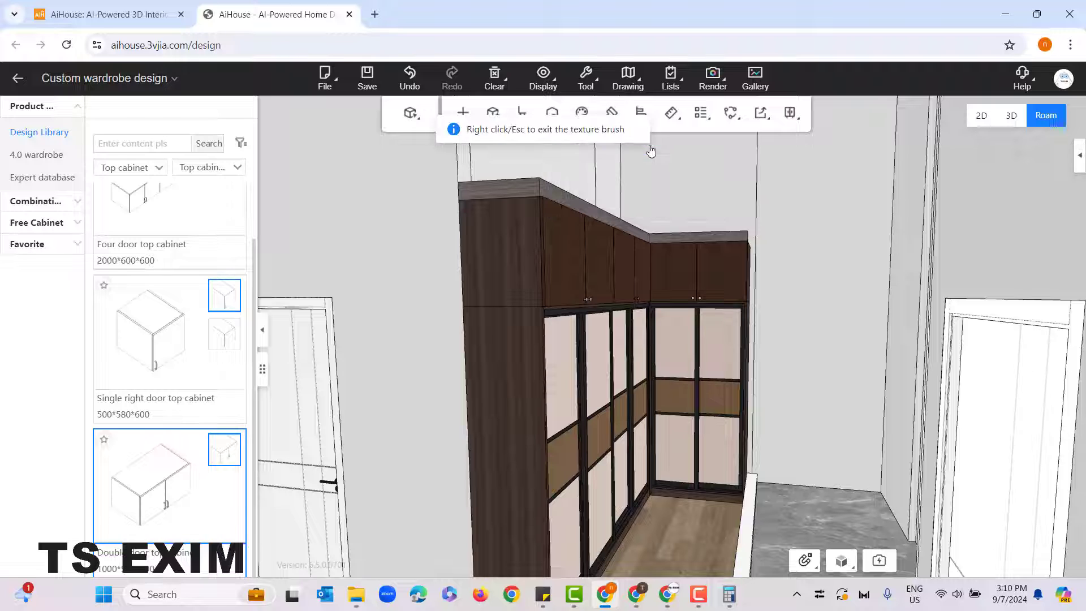
{"action": "left_click", "coordinate": [528, 249]}
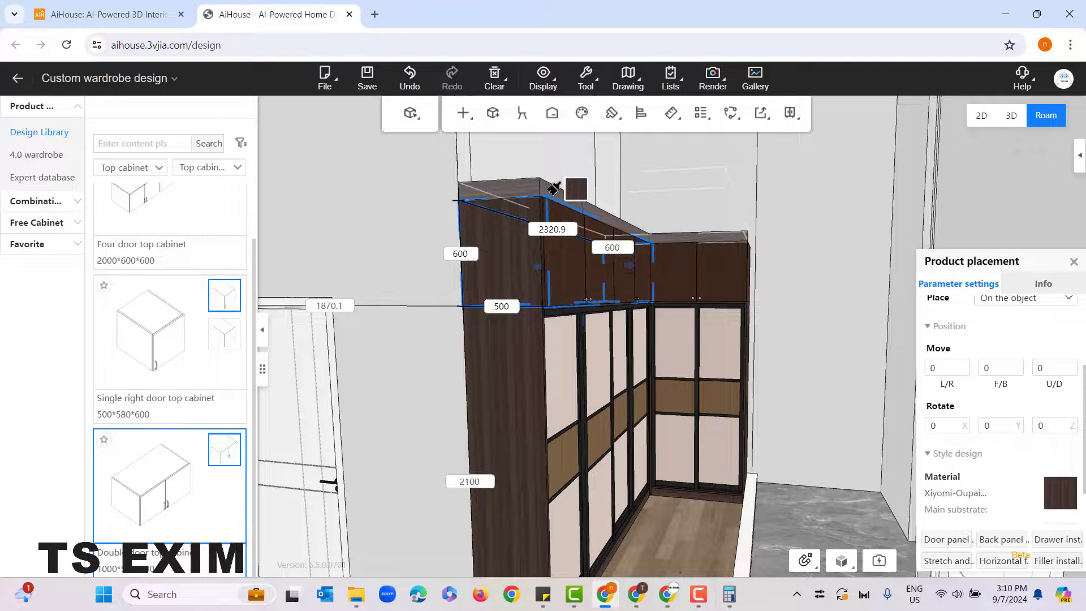
{"action": "left_click", "coordinate": [573, 190]}
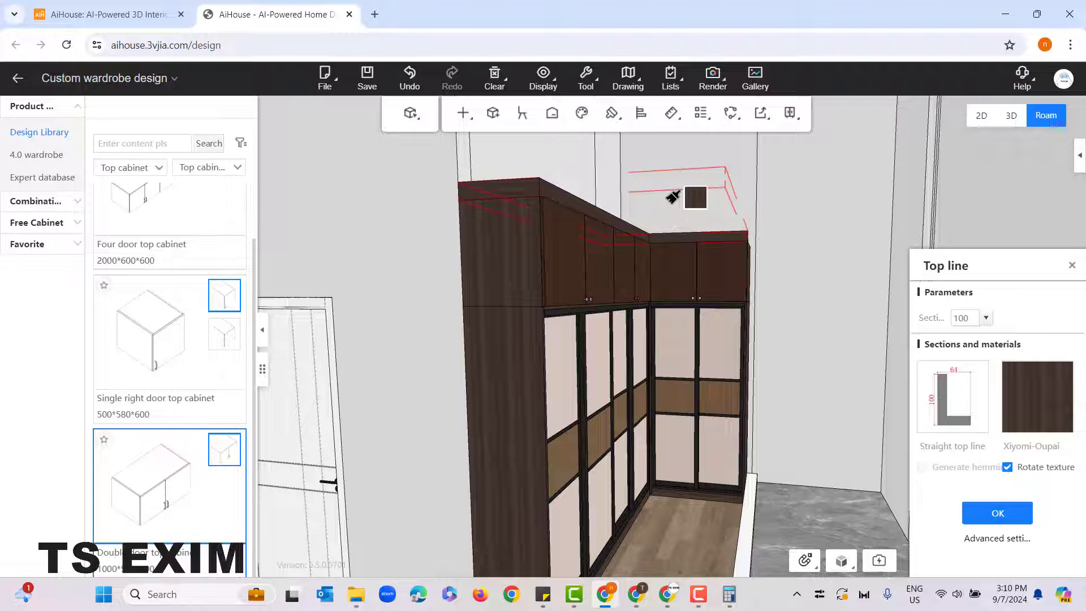
{"action": "right_click", "coordinate": [673, 197]}
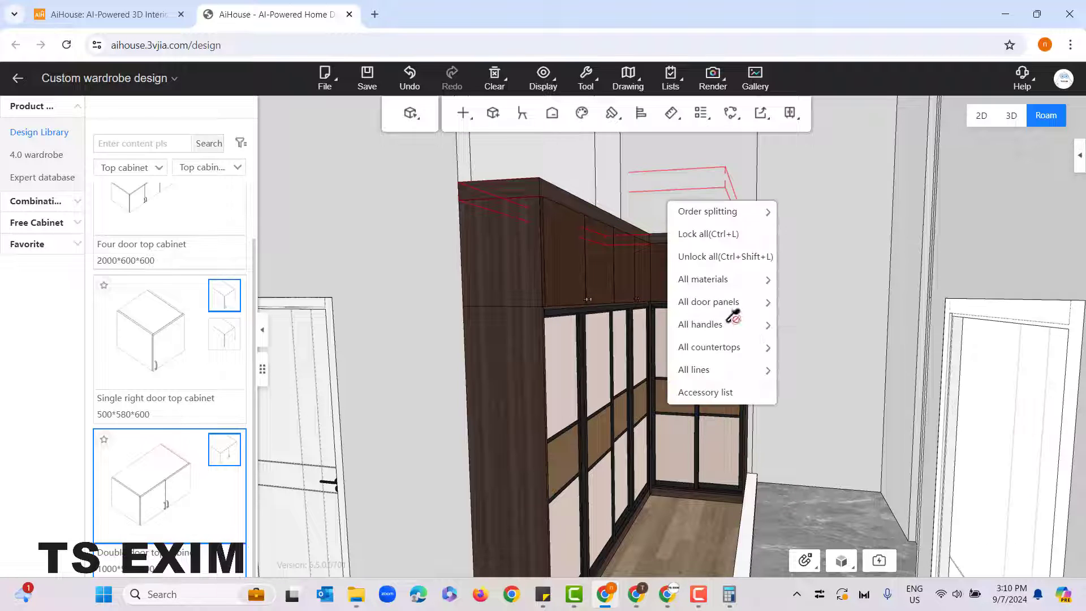
{"action": "right_click", "coordinate": [679, 513]}
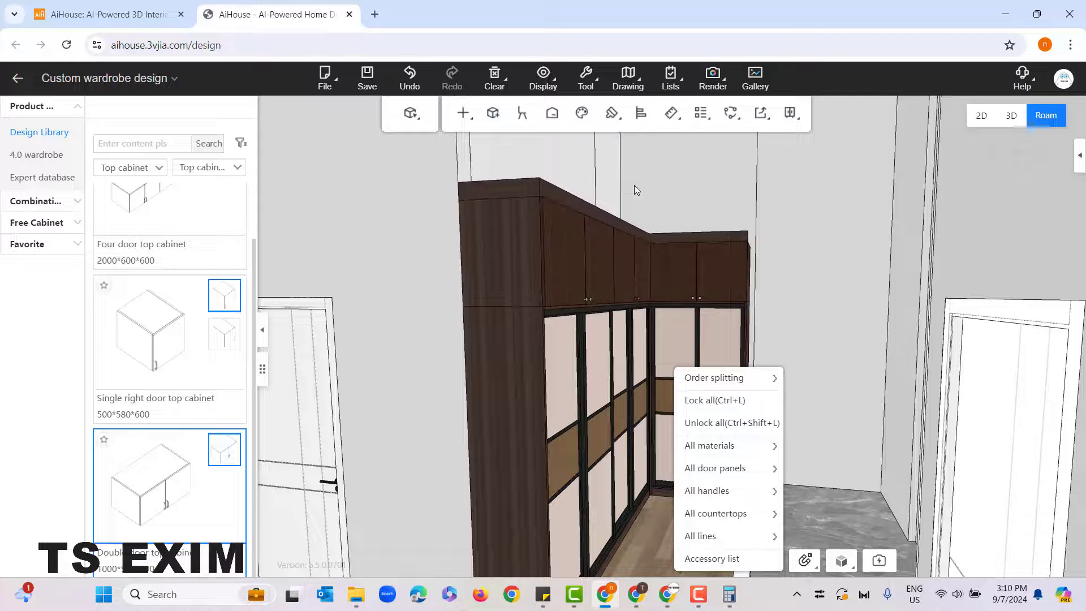
Step: Try a section height of 200 on the top molding and undo the change
{"action": "left_click_drag", "start_coordinate": [618, 178], "coordinate": [646, 198]}
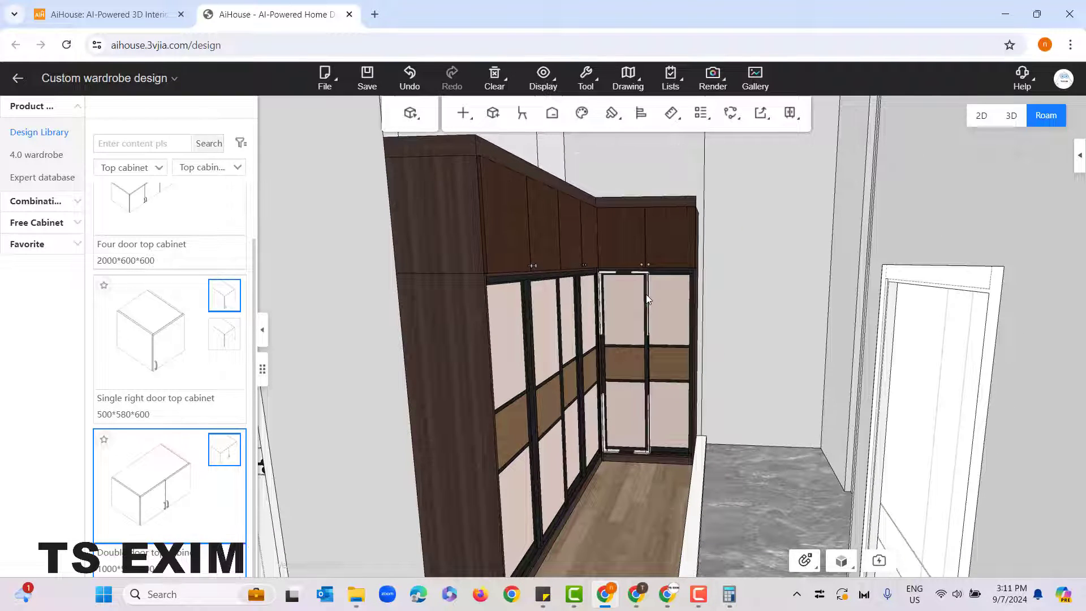
{"action": "left_click_drag", "start_coordinate": [656, 247], "coordinate": [652, 275]}
{"action": "left_click_drag", "start_coordinate": [632, 202], "coordinate": [651, 204]}
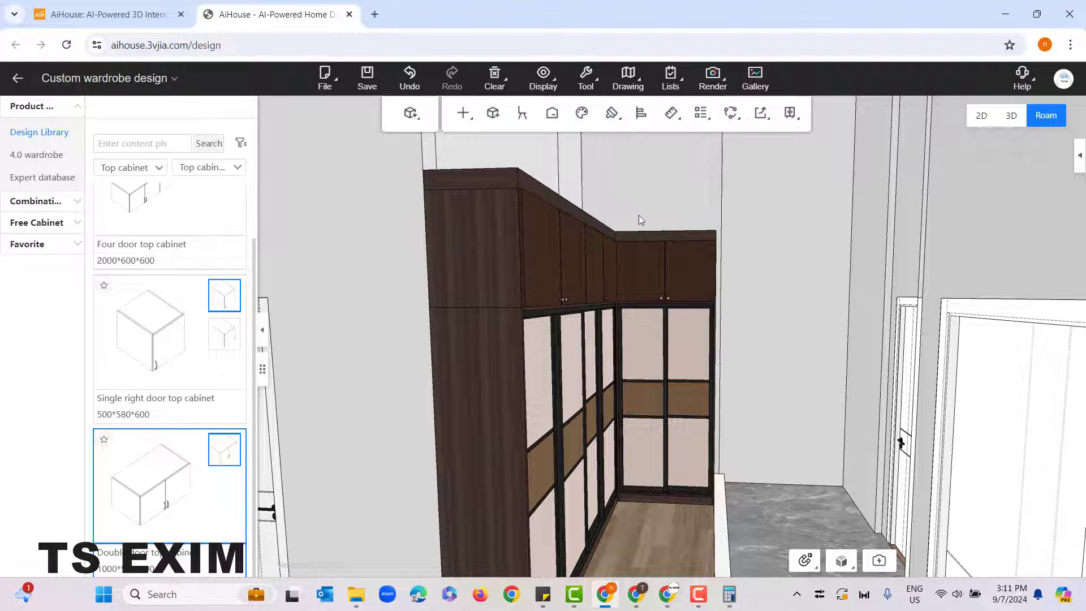
{"action": "left_click", "coordinate": [496, 181]}
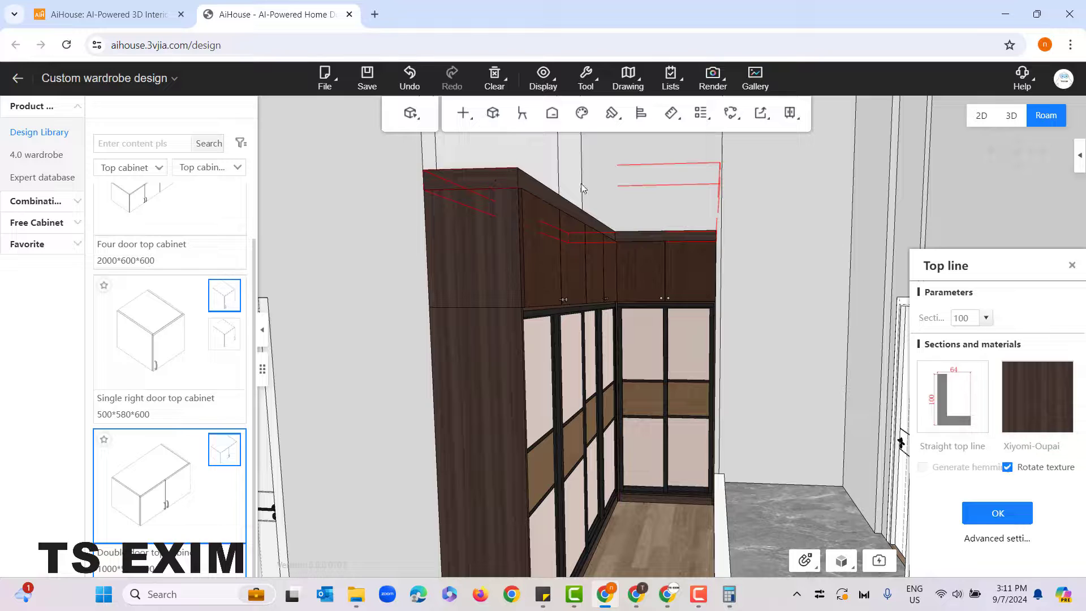
{"action": "left_click", "coordinate": [966, 327]}
{"action": "type", "text": "2"}
{"action": "left_click_drag", "start_coordinate": [953, 318], "coordinate": [962, 318]}
{"action": "type", "text": "2"}
{"action": "left_click", "coordinate": [1024, 517]}
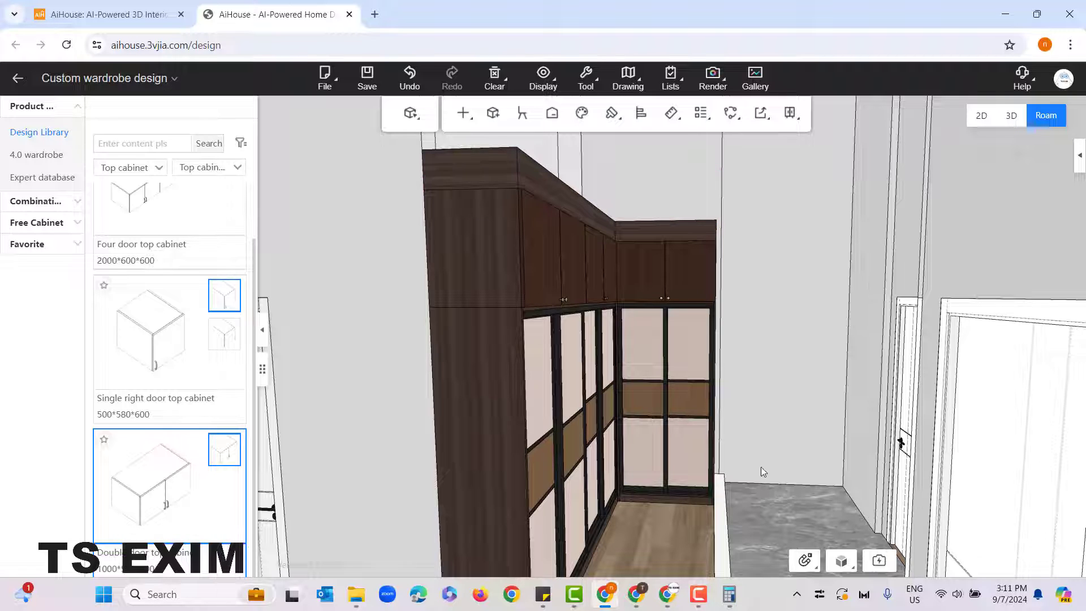
{"action": "left_click_drag", "start_coordinate": [761, 466], "coordinate": [605, 309]}
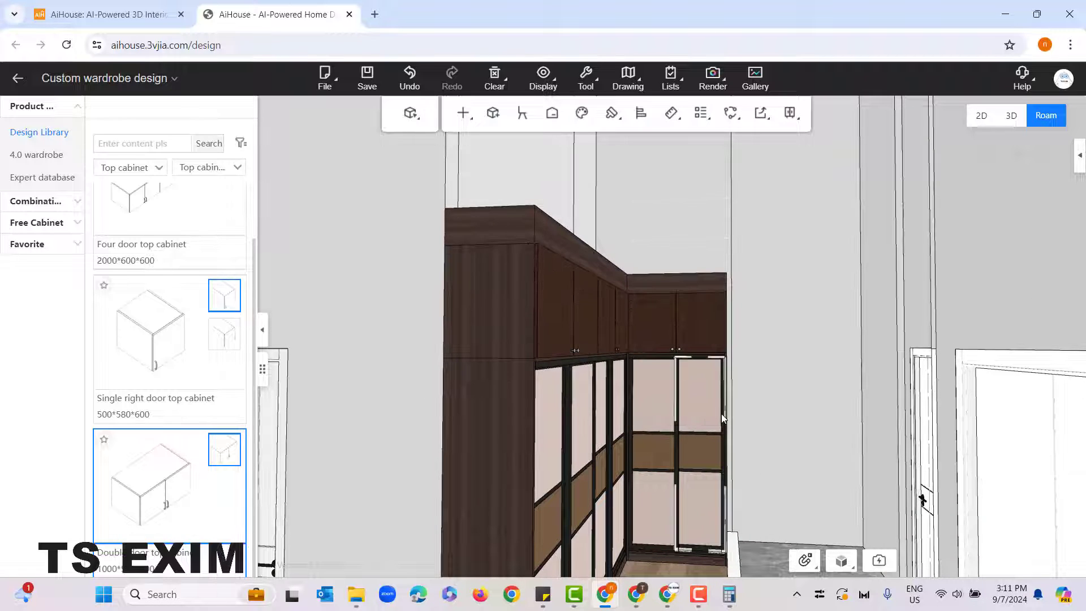
{"action": "key", "text": "ctrl+z"}
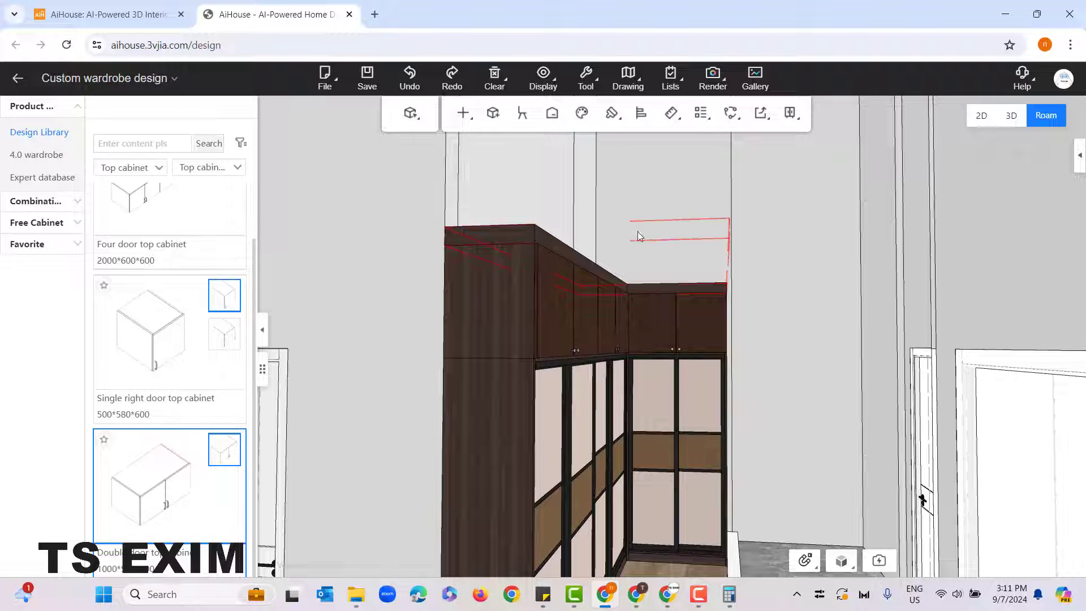
Step: Select the entire L-shaped wardrobe with its top cabinets, doors and contents, and combine it into one group
{"action": "left_click_drag", "start_coordinate": [650, 275], "coordinate": [661, 435]}
{"action": "left_click_drag", "start_coordinate": [653, 496], "coordinate": [632, 526]}
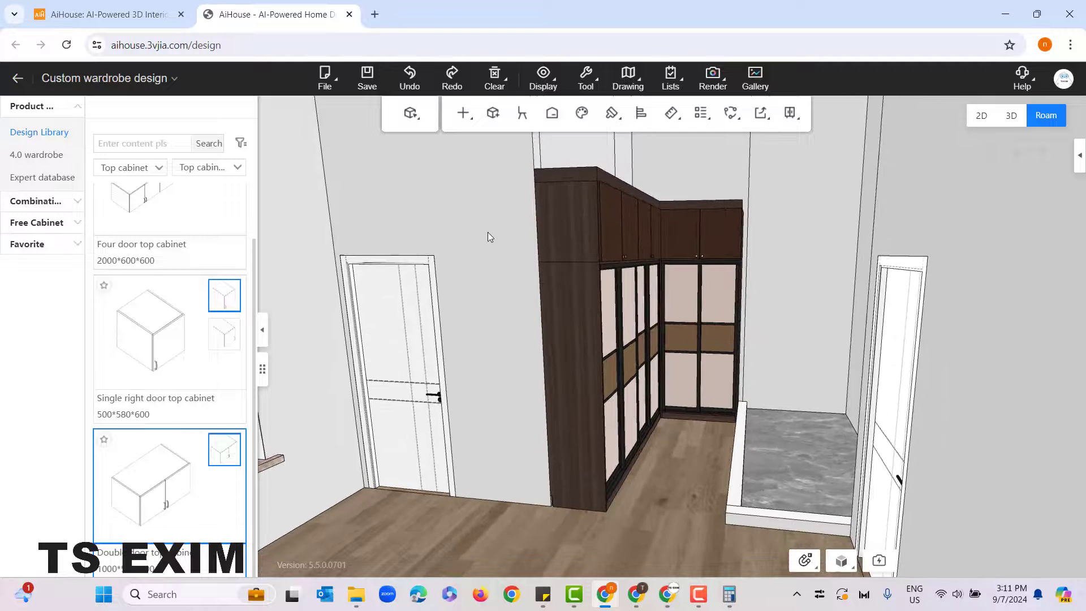
{"action": "left_click_drag", "start_coordinate": [705, 432], "coordinate": [705, 440]}
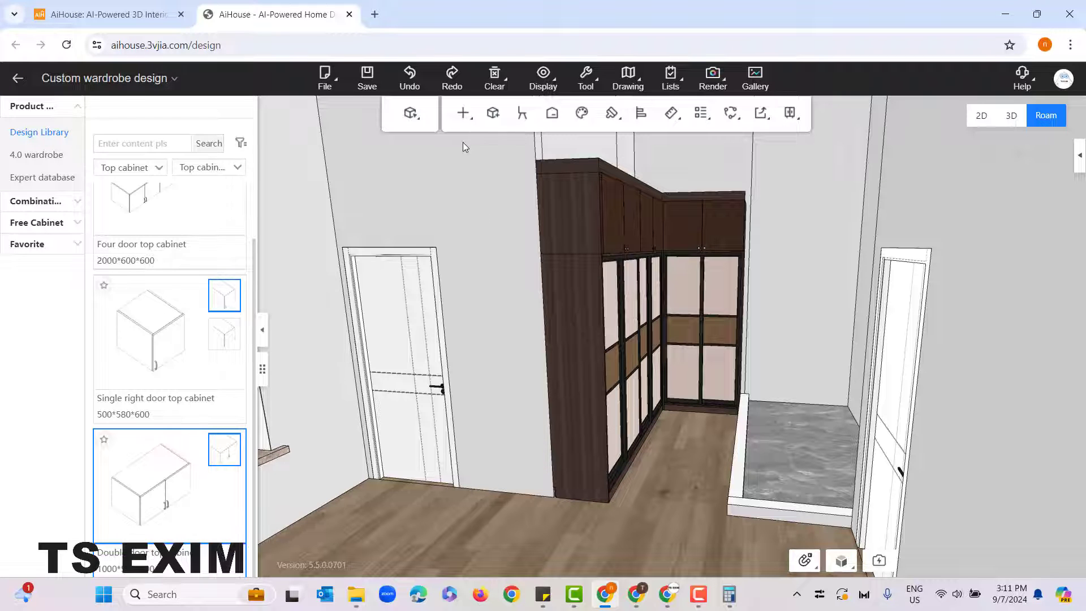
{"action": "left_click_drag", "start_coordinate": [466, 138], "coordinate": [808, 524]}
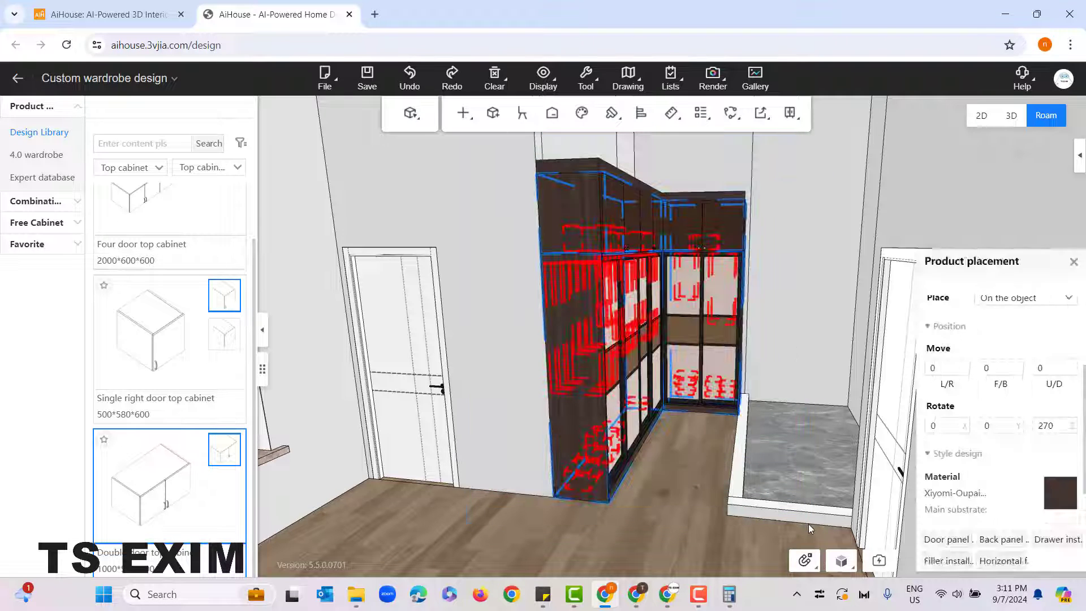
{"action": "left_click", "coordinate": [702, 500]}
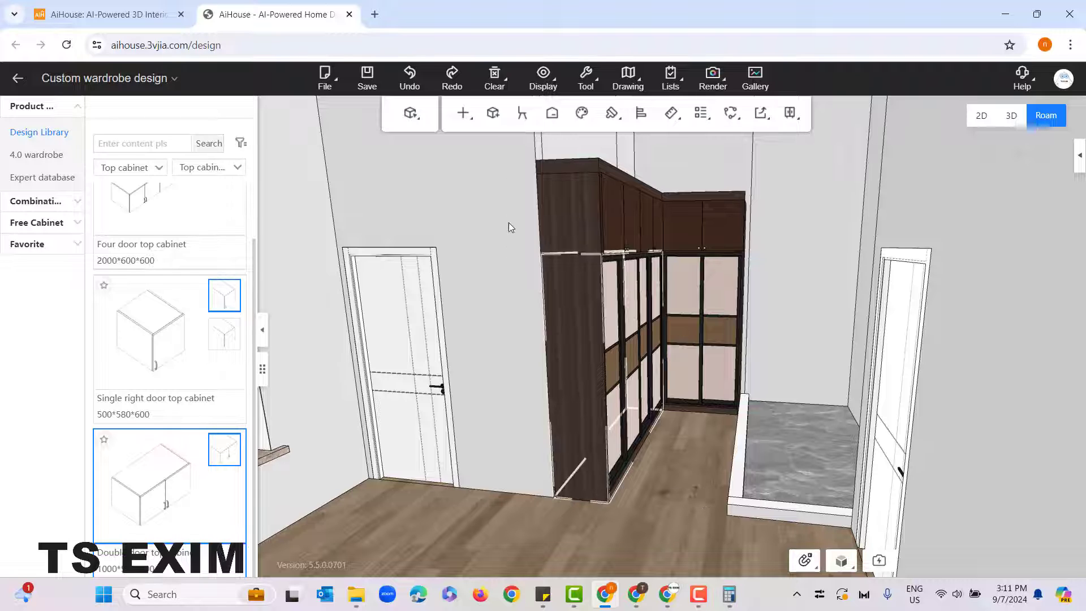
{"action": "left_click_drag", "start_coordinate": [480, 143], "coordinate": [780, 531]}
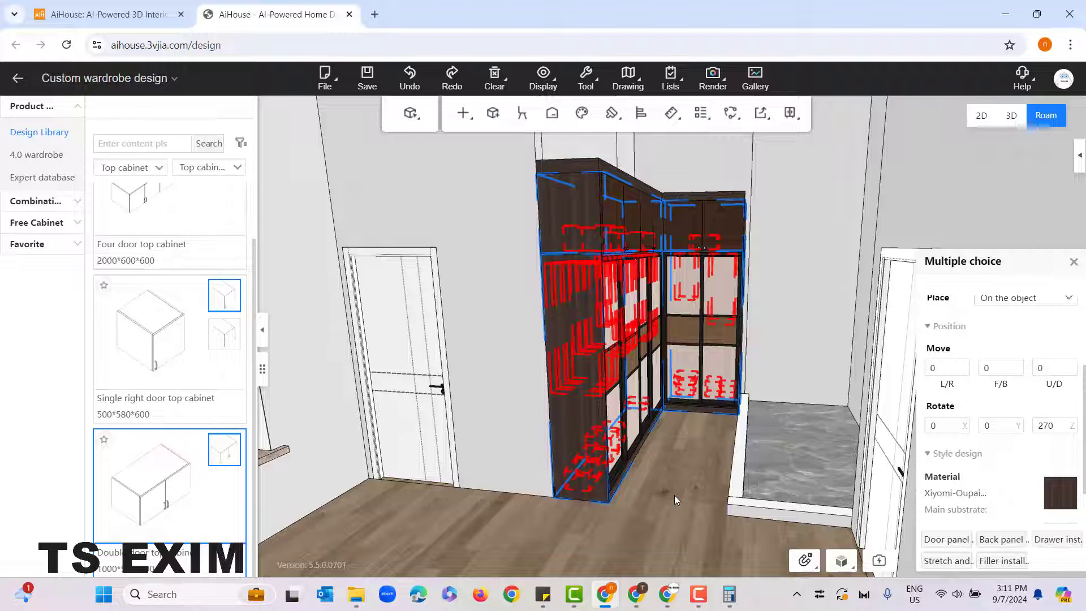
{"action": "key", "text": "ctrl+g"}
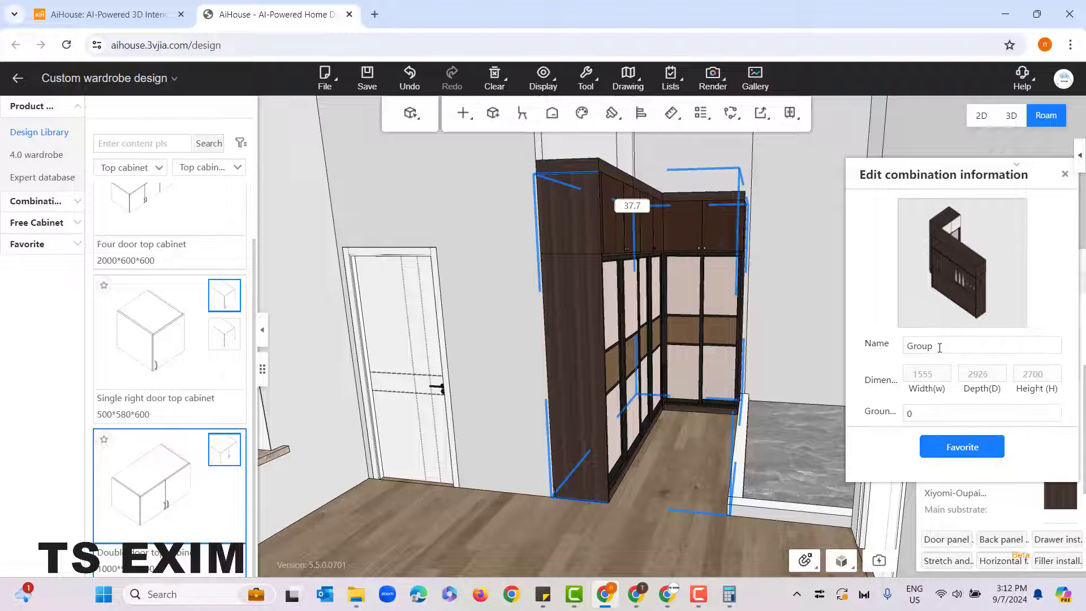
Step: Name the combined group "L-shaped wardrobe" and add it to the favorites
{"action": "left_click_drag", "start_coordinate": [939, 348], "coordinate": [906, 352]}
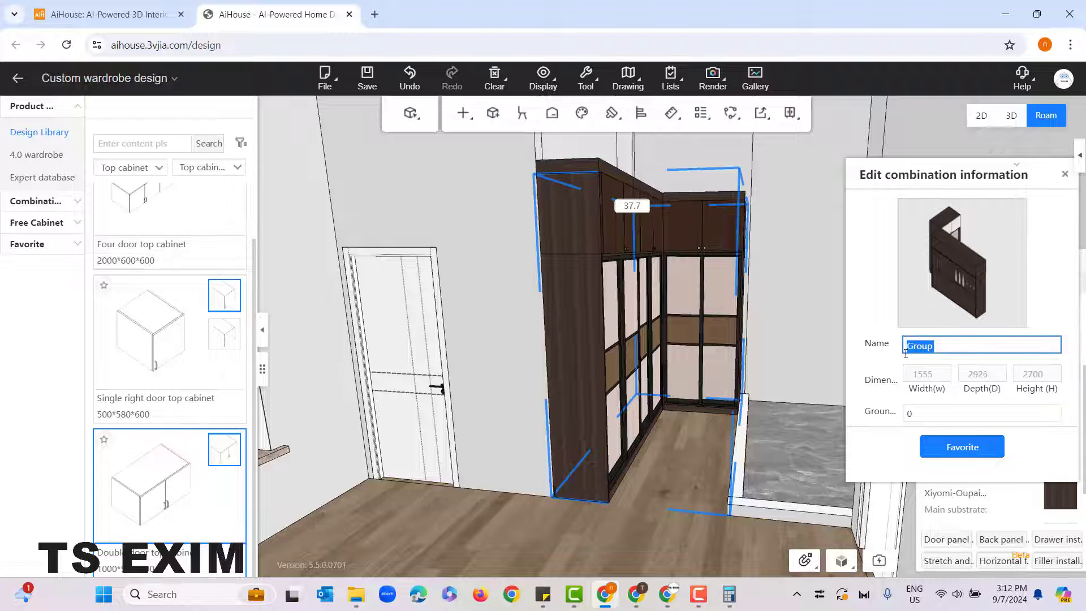
{"action": "type", "text": "M"}
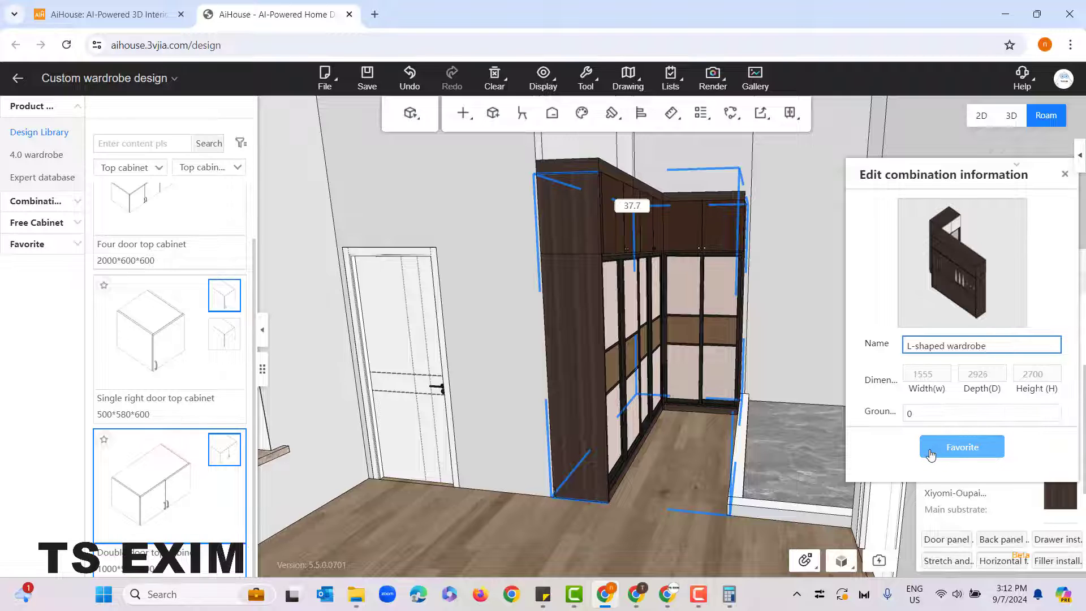
{"action": "left_click", "coordinate": [962, 447]}
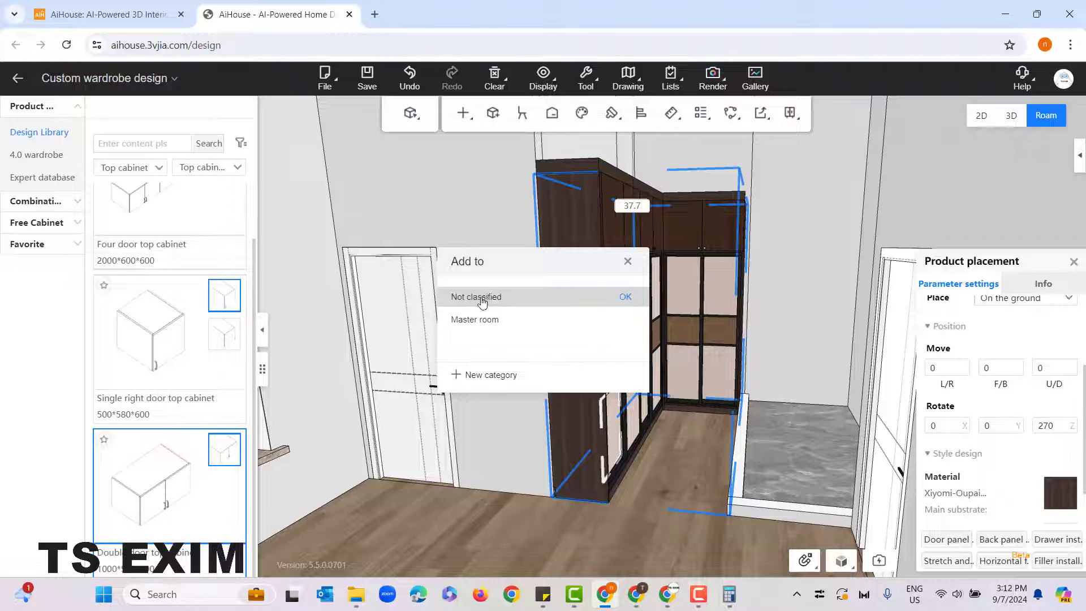
Step: Create a new favorites category named "Wardrobe" for the saved combination
{"action": "left_click", "coordinate": [501, 376]}
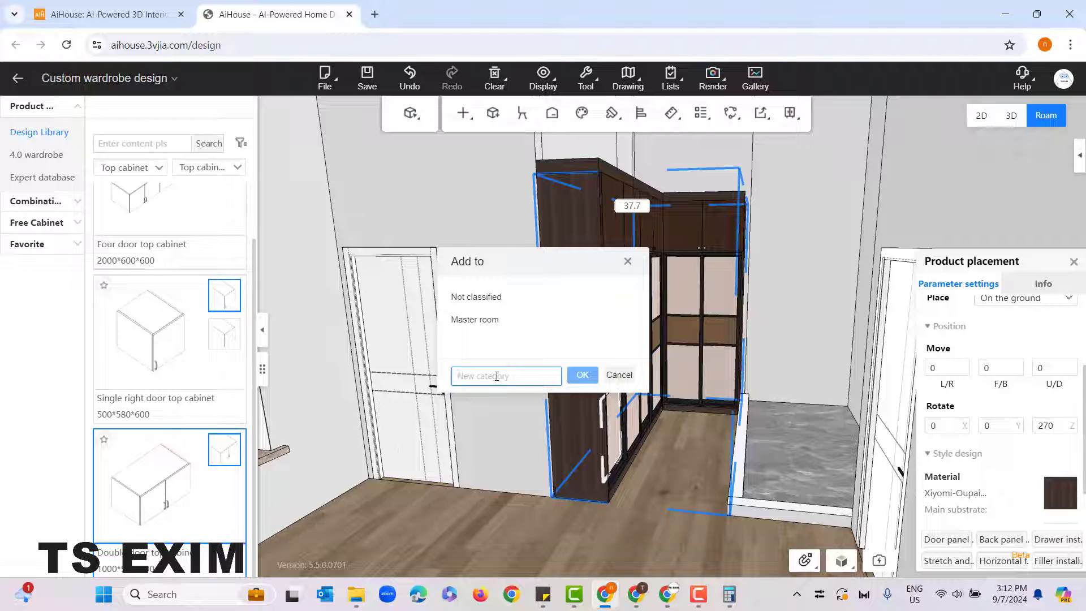
{"action": "type", "text": "M"}
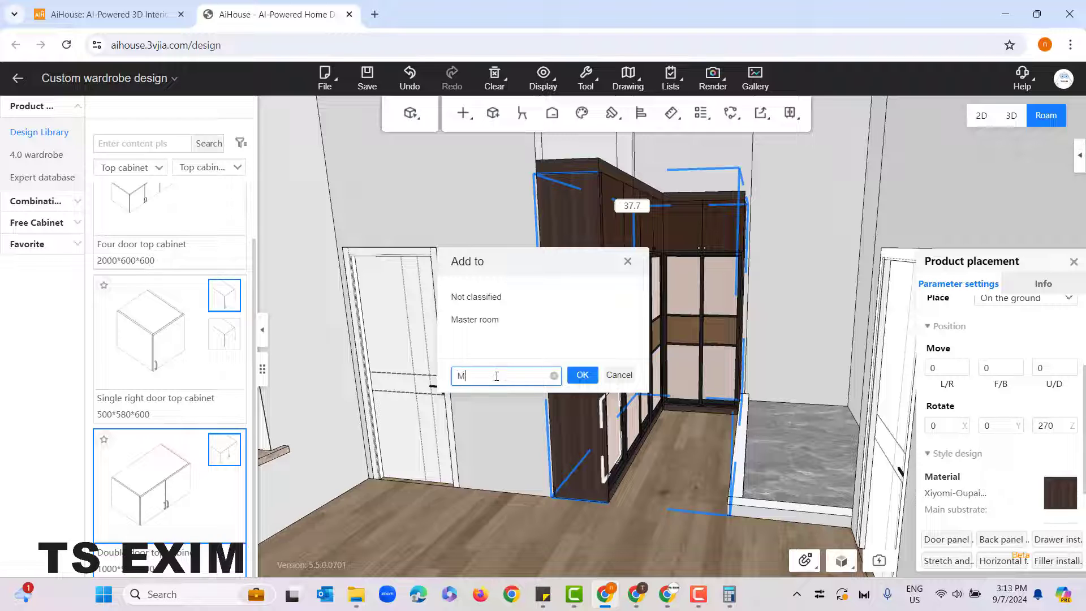
{"action": "key", "text": "BackSpace"}
{"action": "type", "text": "Wardrobe"}
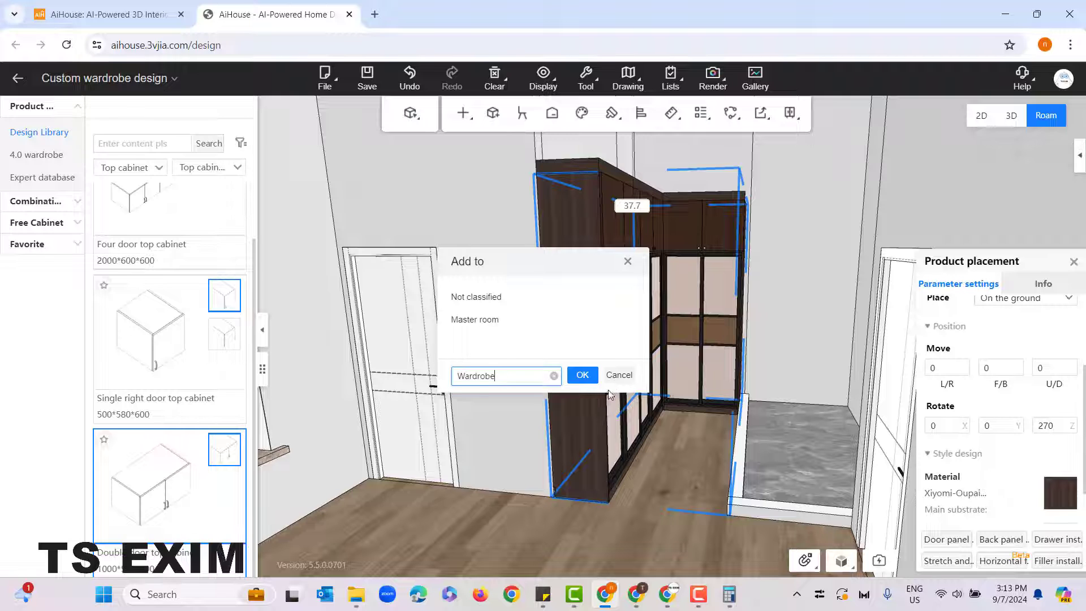
{"action": "left_click", "coordinate": [582, 376]}
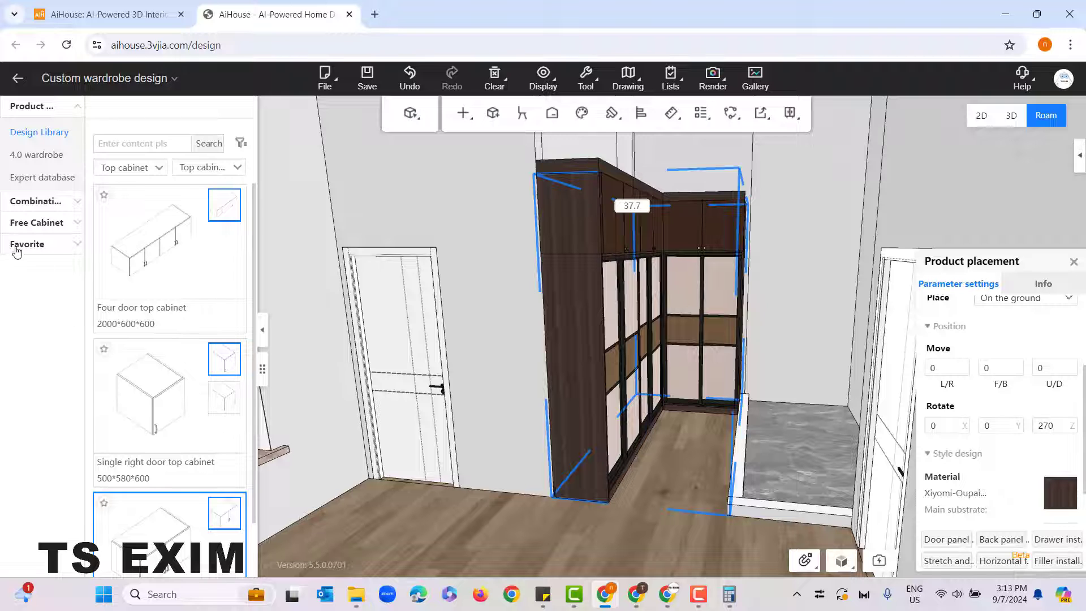
Step: Find the saved L-shaped wardrobe among all favorites and view its information card
{"action": "left_click_drag", "start_coordinate": [470, 334], "coordinate": [477, 264]}
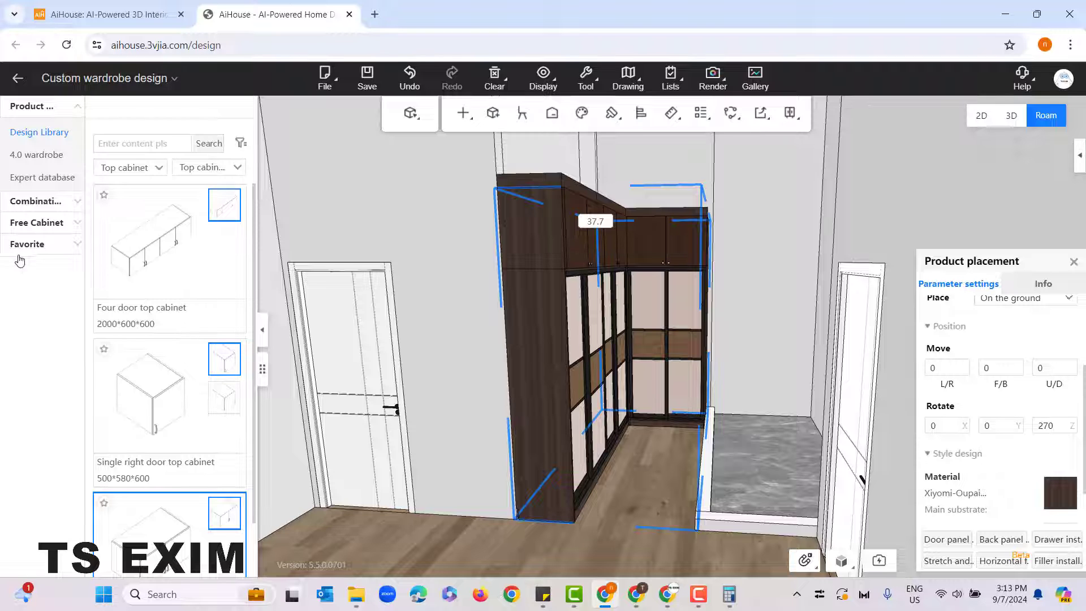
{"action": "left_click", "coordinate": [45, 253]}
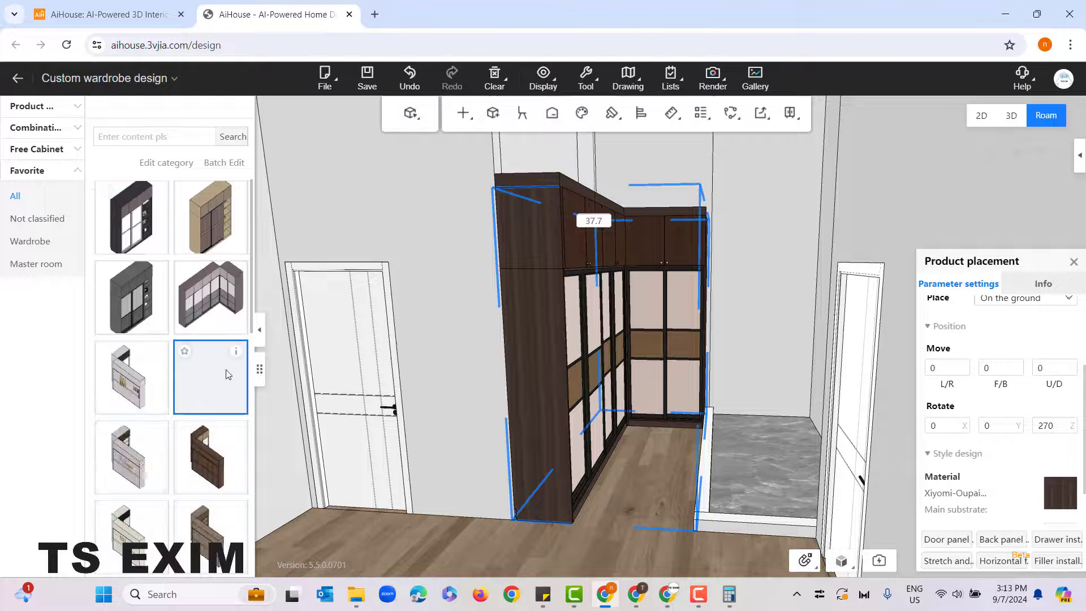
{"action": "scroll", "coordinate": [225, 373], "scroll_direction": "down", "scroll_amount": 10}
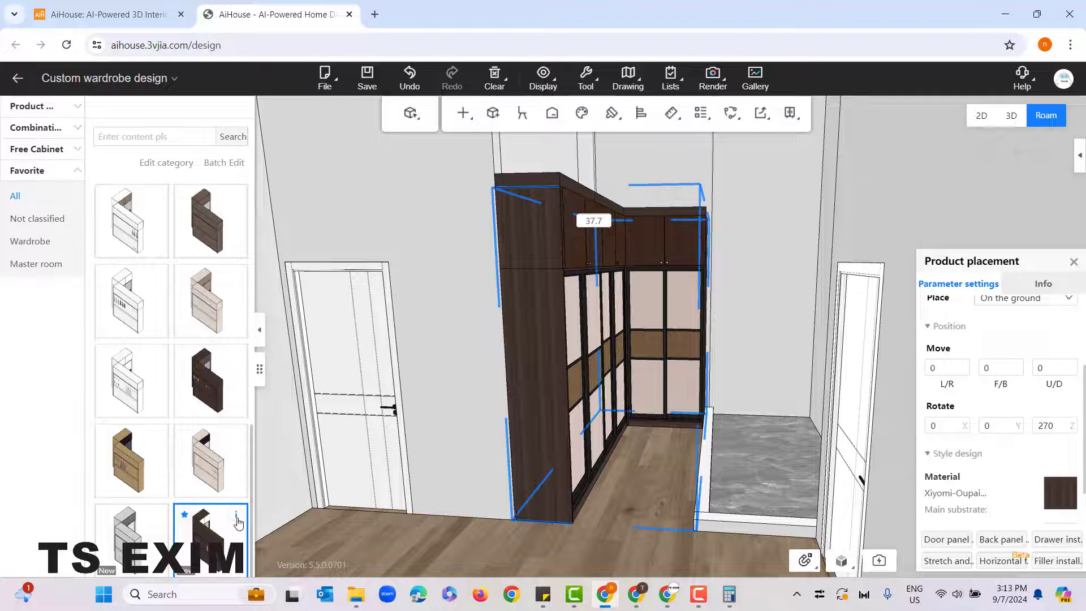
{"action": "mouse_move", "coordinate": [237, 521]}
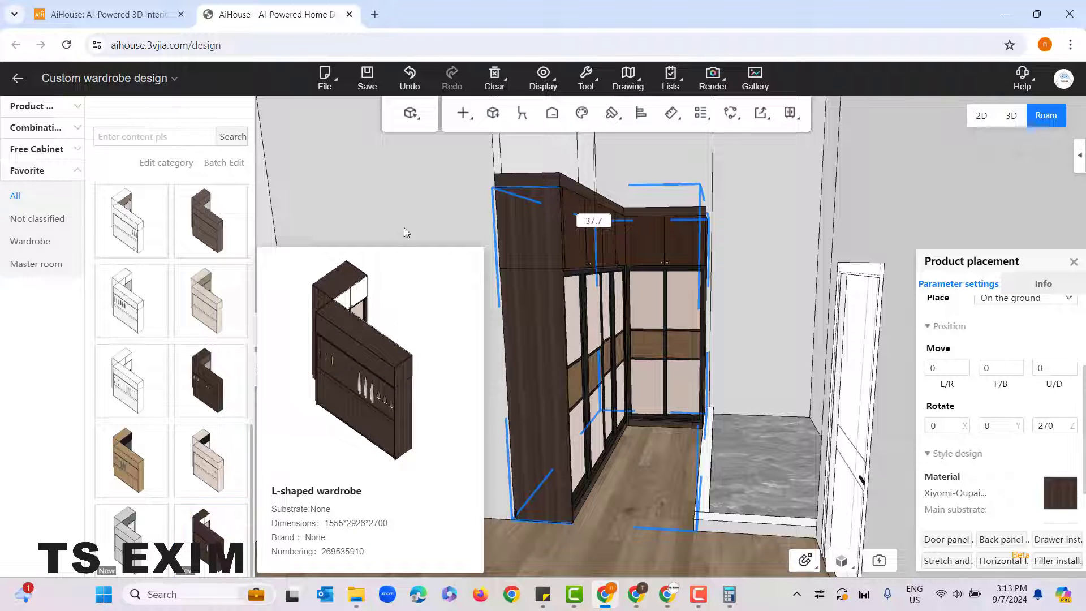
Step: Place a copy of the favorite L-shaped wardrobe in the empty space outside the house
{"action": "left_click", "coordinate": [395, 195]}
{"action": "left_click_drag", "start_coordinate": [394, 282], "coordinate": [405, 467]}
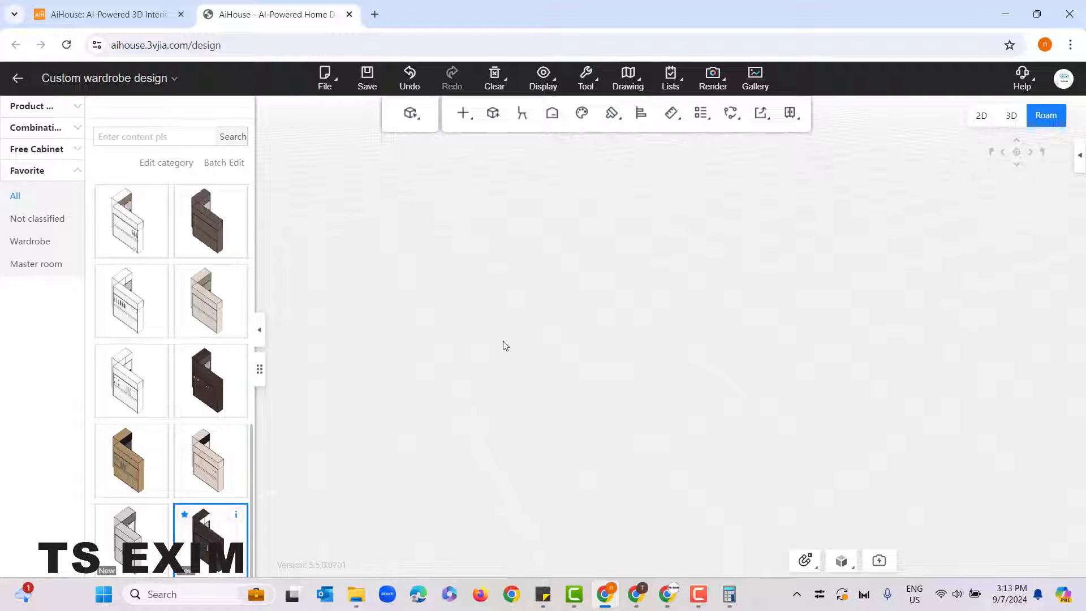
{"action": "left_click", "coordinate": [578, 476]}
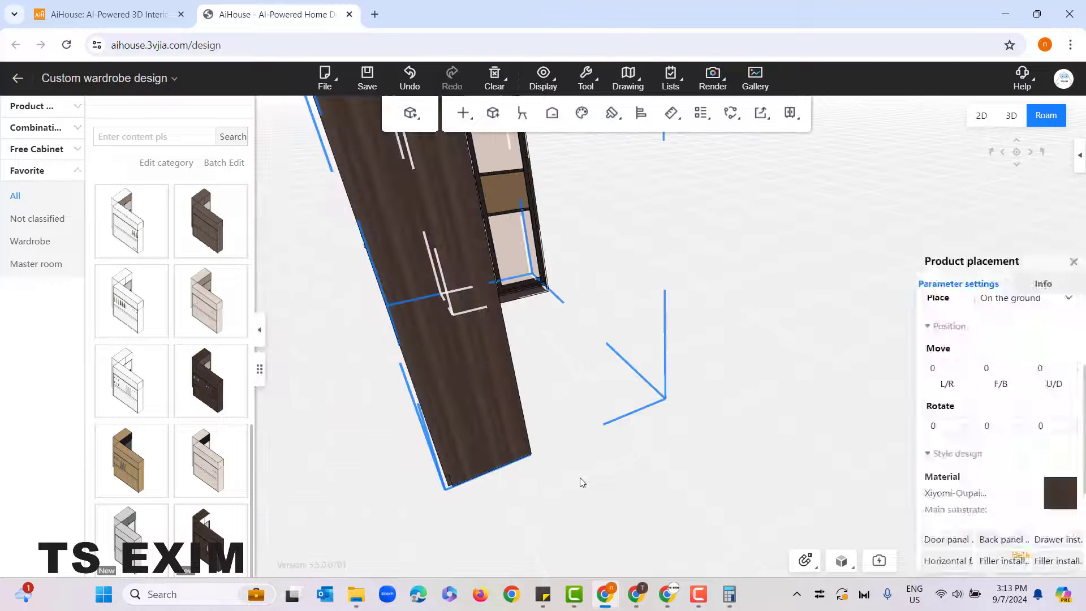
{"action": "left_click_drag", "start_coordinate": [578, 477], "coordinate": [499, 367]}
{"action": "left_click", "coordinate": [500, 367]}
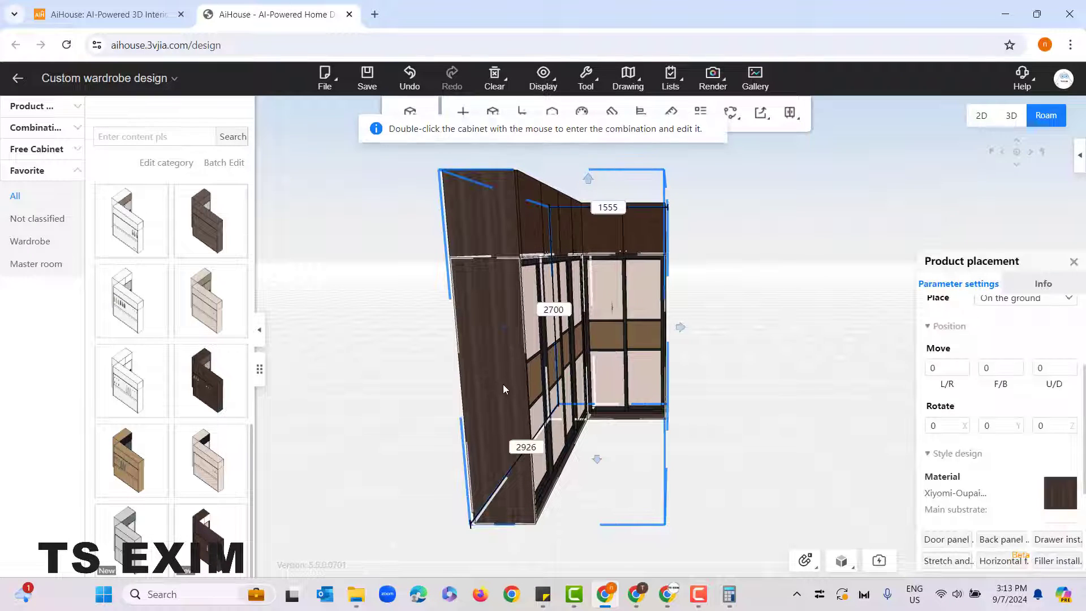
Step: Examine the placed wardrobe copy from different distances and angles, then deselect it
{"action": "scroll", "coordinate": [650, 369], "scroll_direction": "down", "scroll_amount": 2}
{"action": "key", "text": "a"}
{"action": "key", "text": "d"}
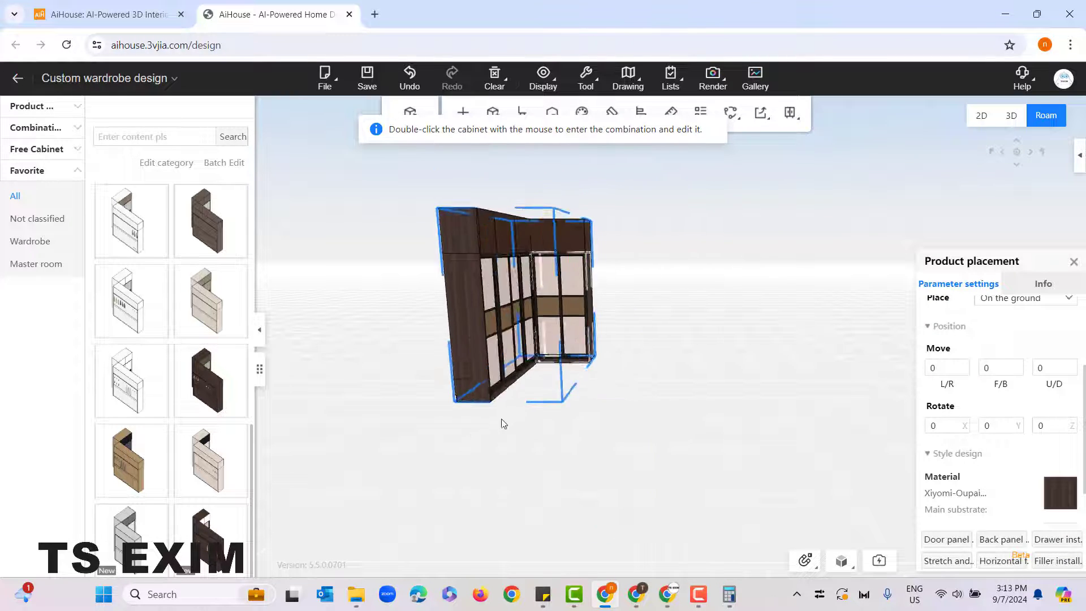
{"action": "key", "text": "w"}
{"action": "key", "text": "a"}
{"action": "key", "text": "s"}
{"action": "key", "text": "d"}
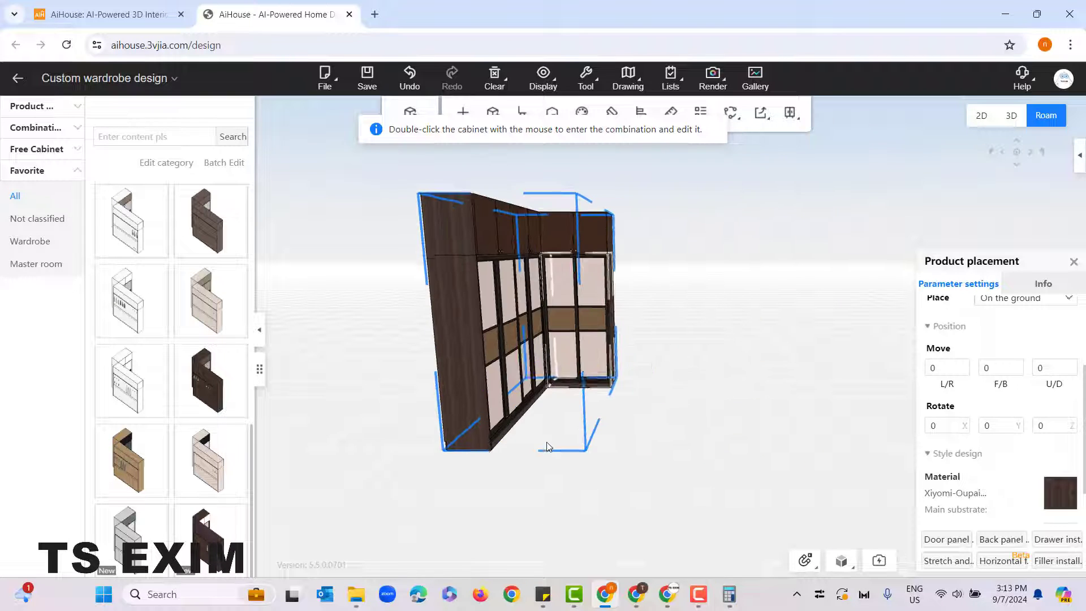
{"action": "key", "text": "w"}
{"action": "key", "text": "a"}
{"action": "key", "text": "a"}
{"action": "key", "text": "s"}
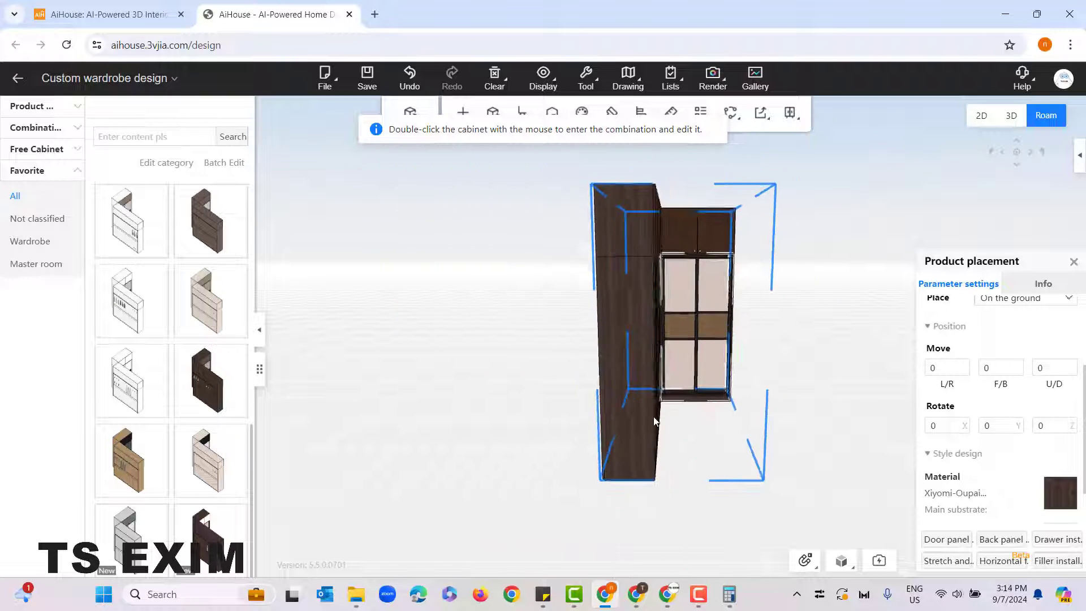
{"action": "key", "text": "d"}
{"action": "key", "text": "w"}
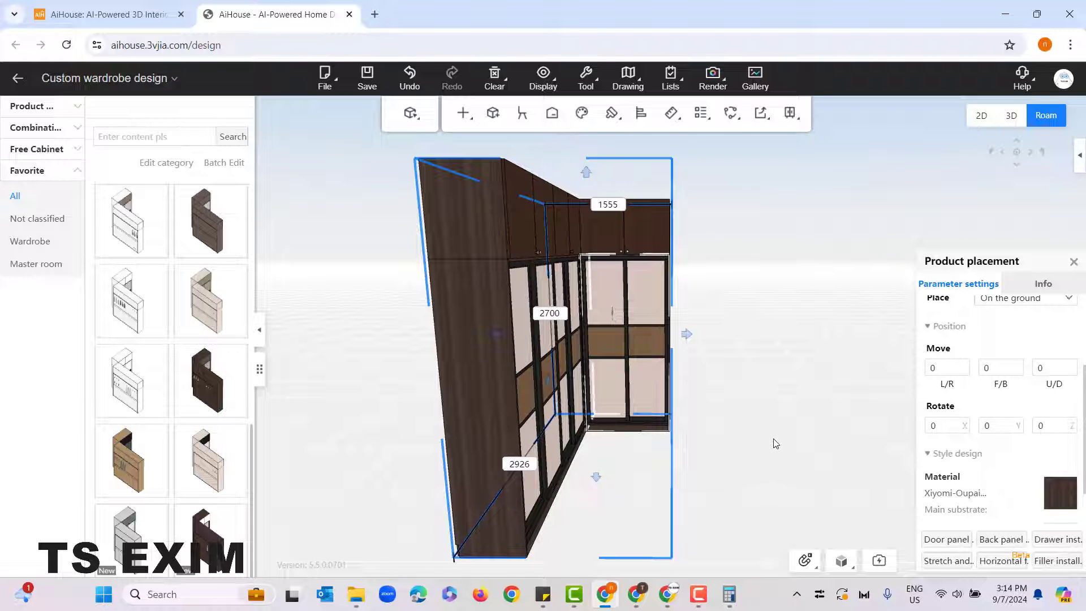
{"action": "left_click_drag", "start_coordinate": [497, 371], "coordinate": [718, 345]}
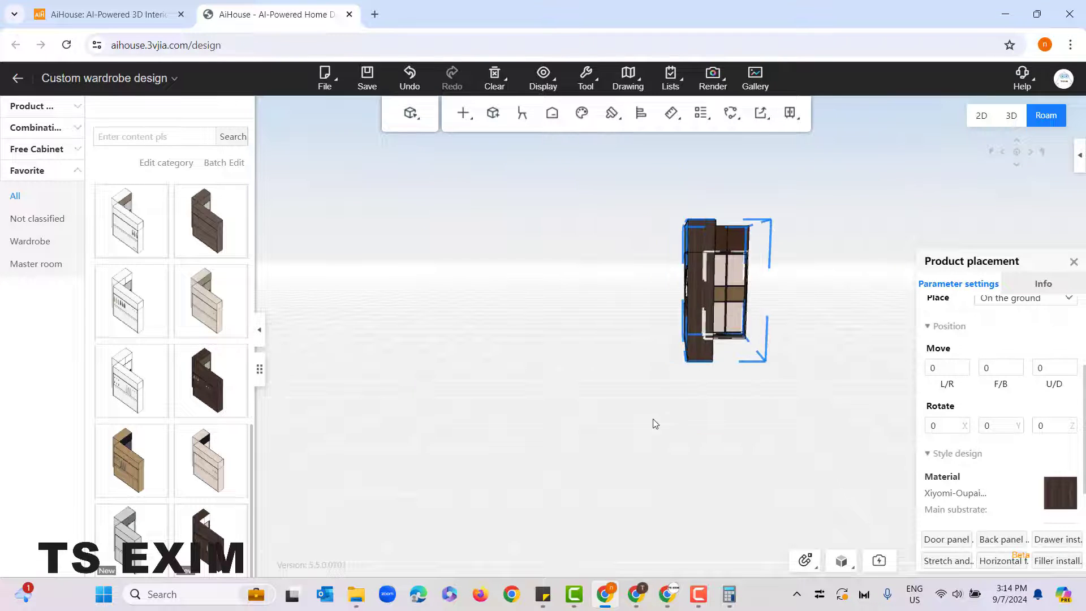
{"action": "left_click_drag", "start_coordinate": [653, 423], "coordinate": [591, 447]}
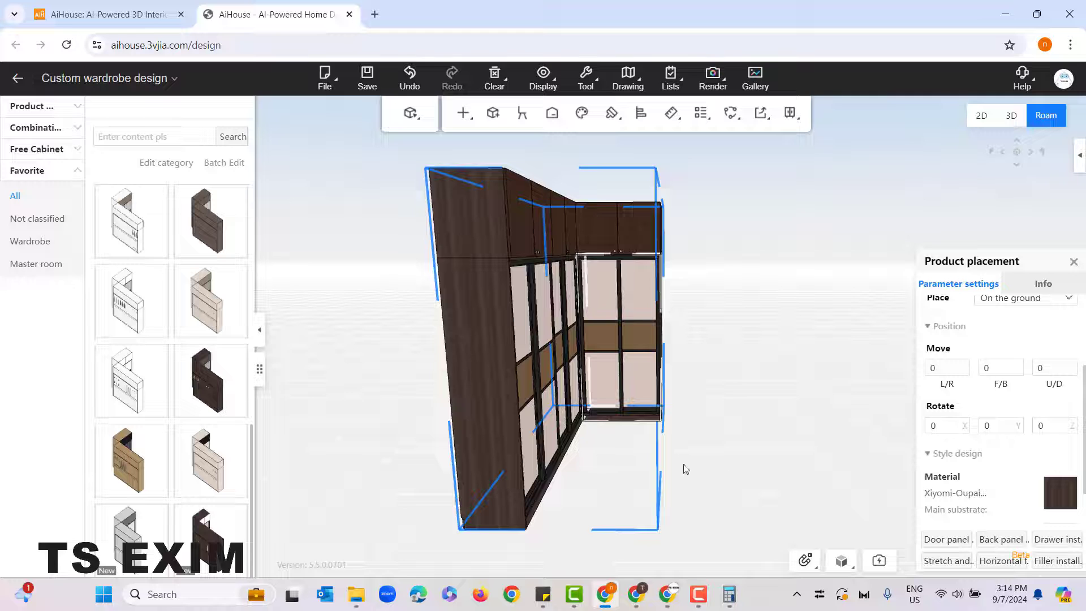
{"action": "left_click", "coordinate": [751, 479]}
{"action": "scroll", "coordinate": [205, 373], "scroll_direction": "up", "scroll_amount": 5}
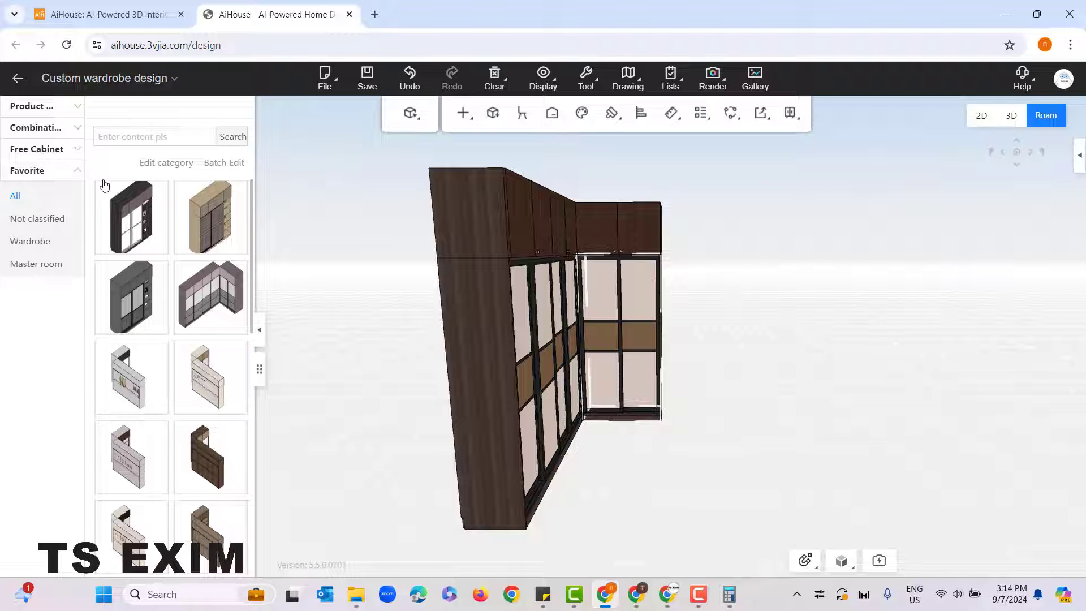
{"action": "left_click_drag", "start_coordinate": [673, 478], "coordinate": [713, 492]}
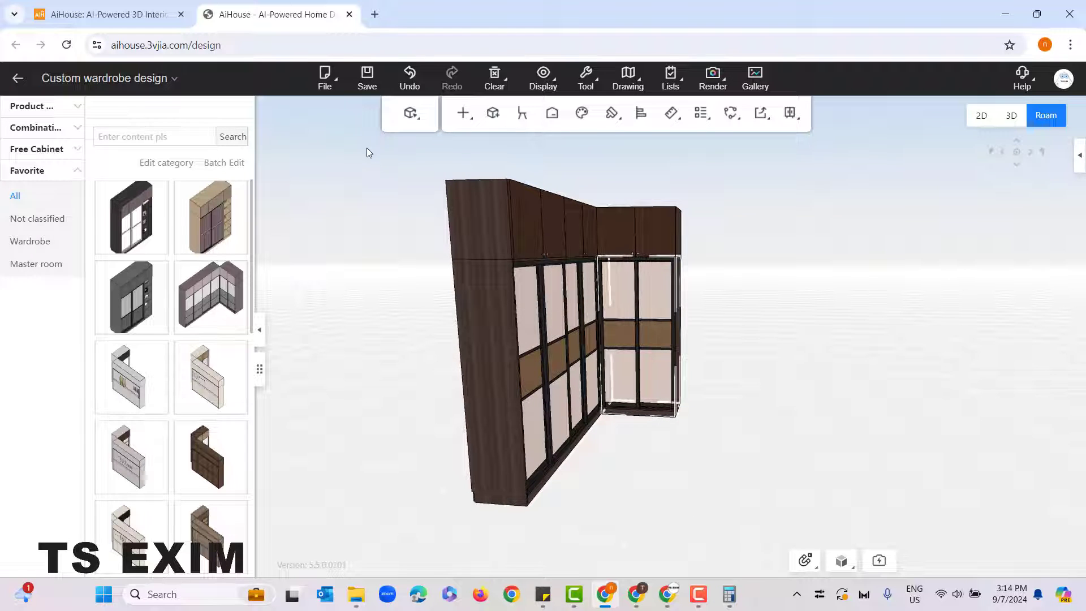
Step: Select the whole wardrobe copy and disassemble its group into separate cabinets and contents
{"action": "left_click_drag", "start_coordinate": [342, 151], "coordinate": [788, 537]}
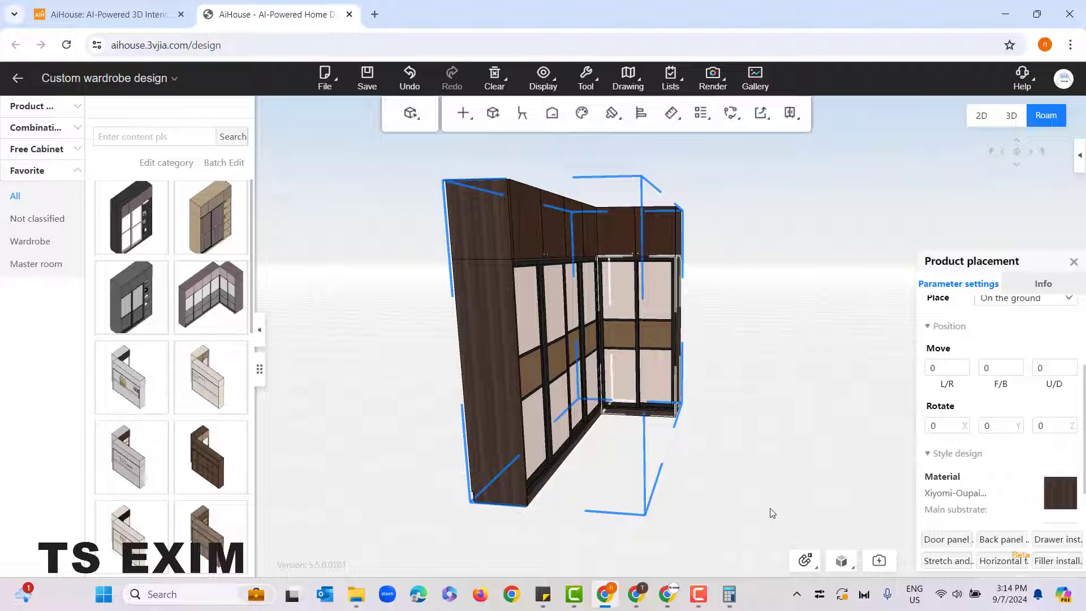
{"action": "key", "text": "ctrl+shift+g"}
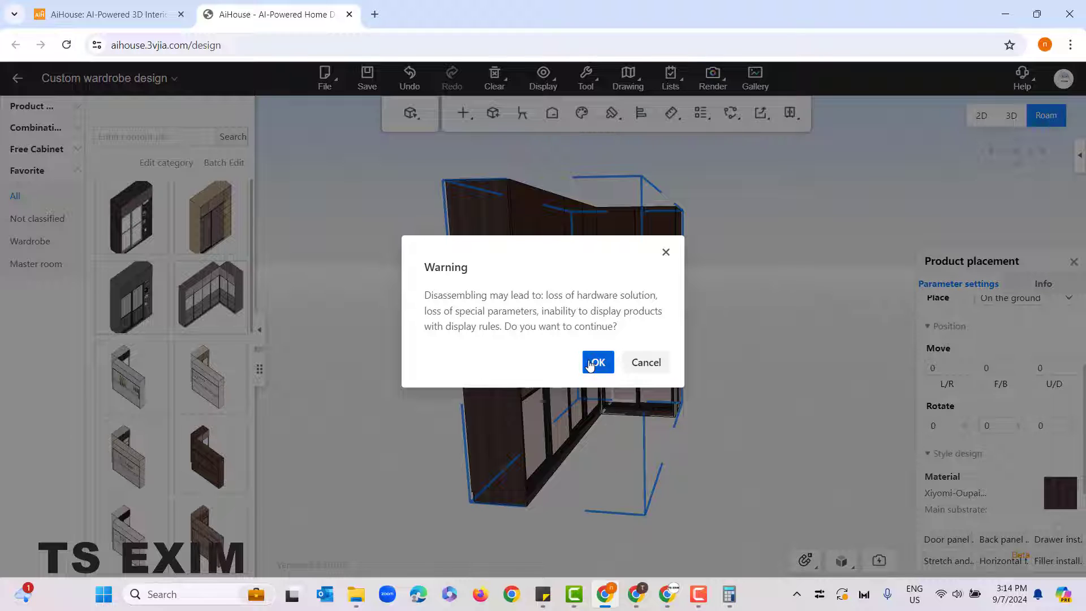
{"action": "key", "text": "Return"}
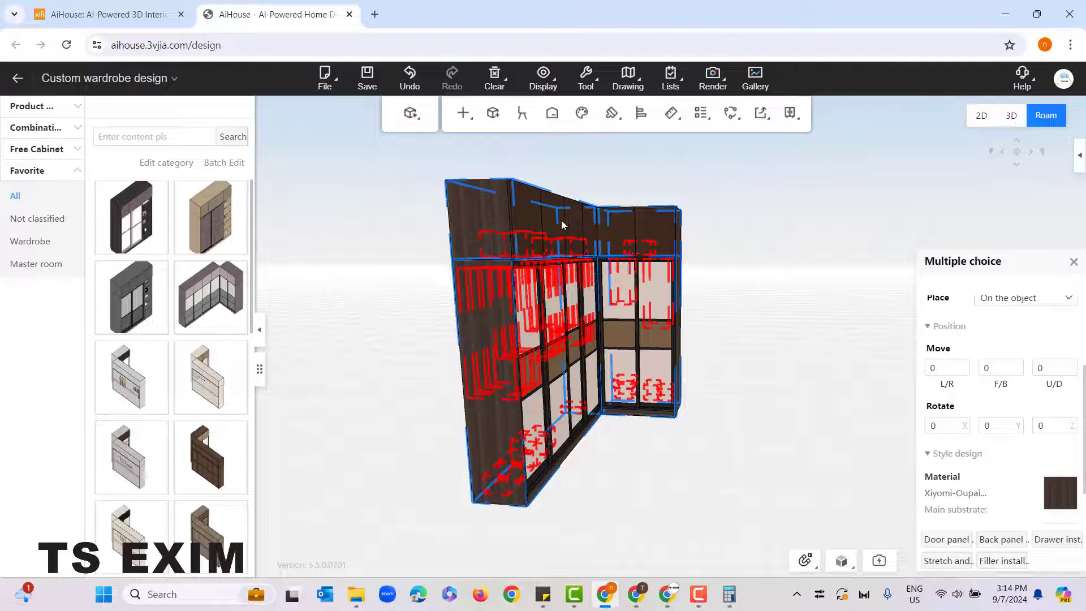
{"action": "left_click", "coordinate": [726, 356]}
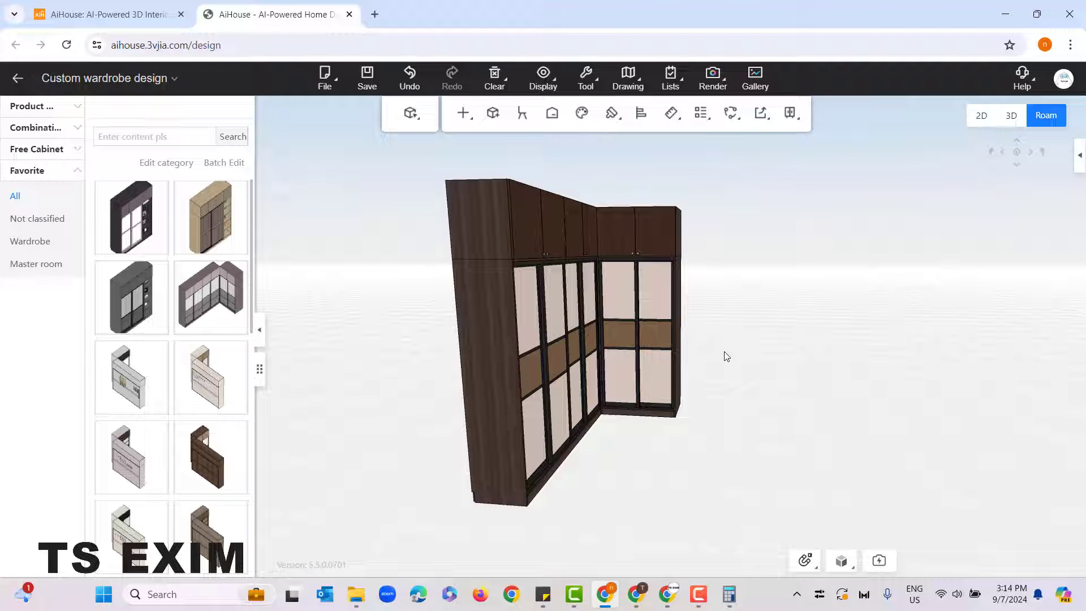
Step: Try moving the long lower cabinet away from the disassembled wardrobe copy, and undo the move
{"action": "left_click", "coordinate": [486, 358]}
{"action": "left_click_drag", "start_coordinate": [477, 360], "coordinate": [429, 373]}
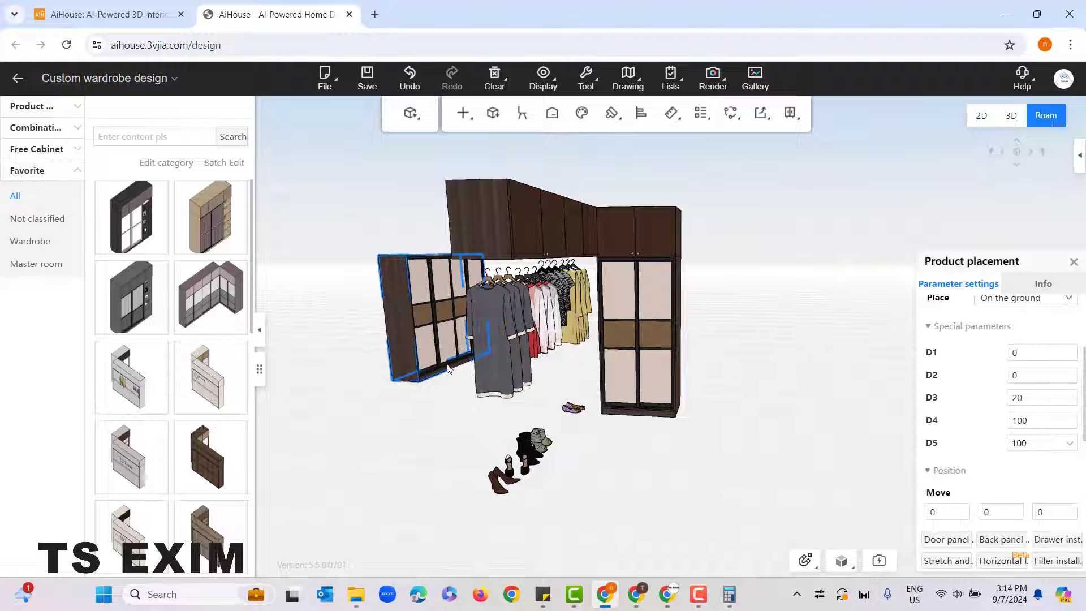
{"action": "key", "text": "ctrl+z"}
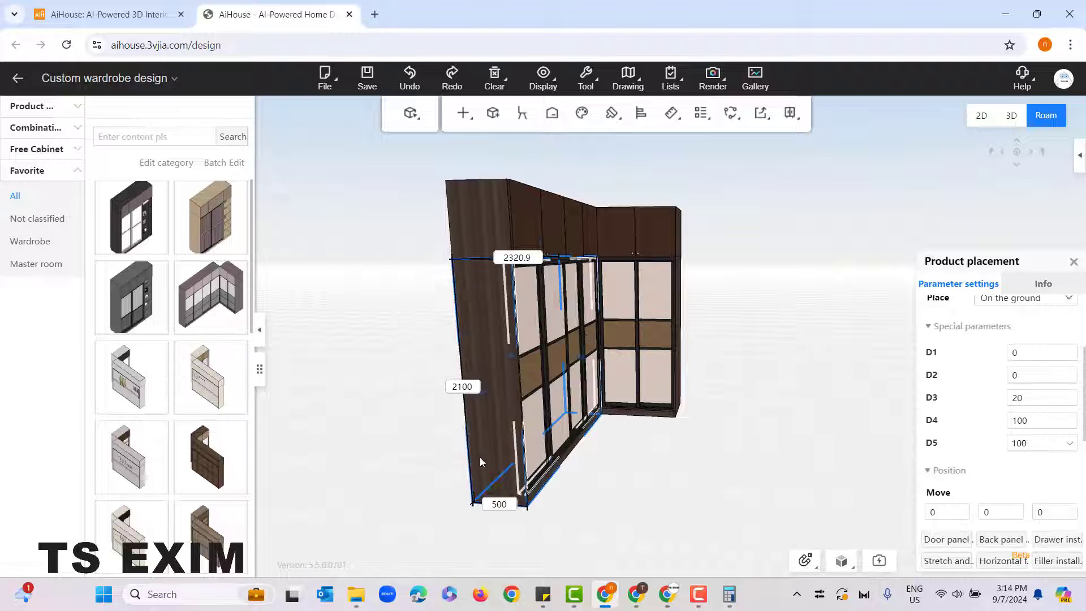
{"action": "left_click", "coordinate": [413, 381]}
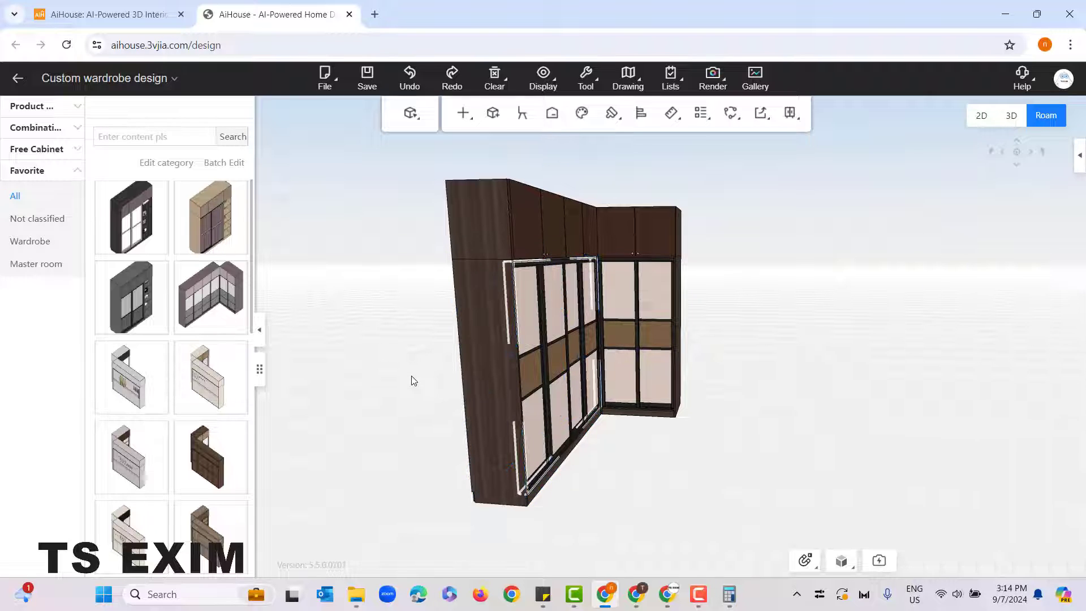
Step: Select all parts of the disassembled wardrobe copy and delete them
{"action": "right_click", "coordinate": [715, 502]}
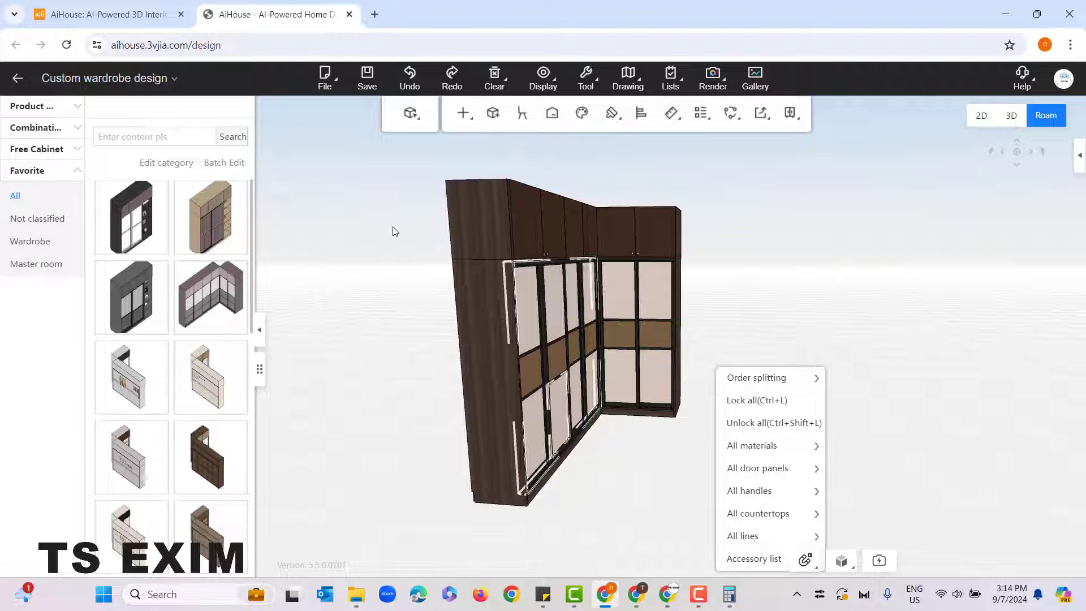
{"action": "left_click", "coordinate": [392, 226]}
{"action": "left_click_drag", "start_coordinate": [371, 151], "coordinate": [802, 528]}
{"action": "key", "text": "Delete"}
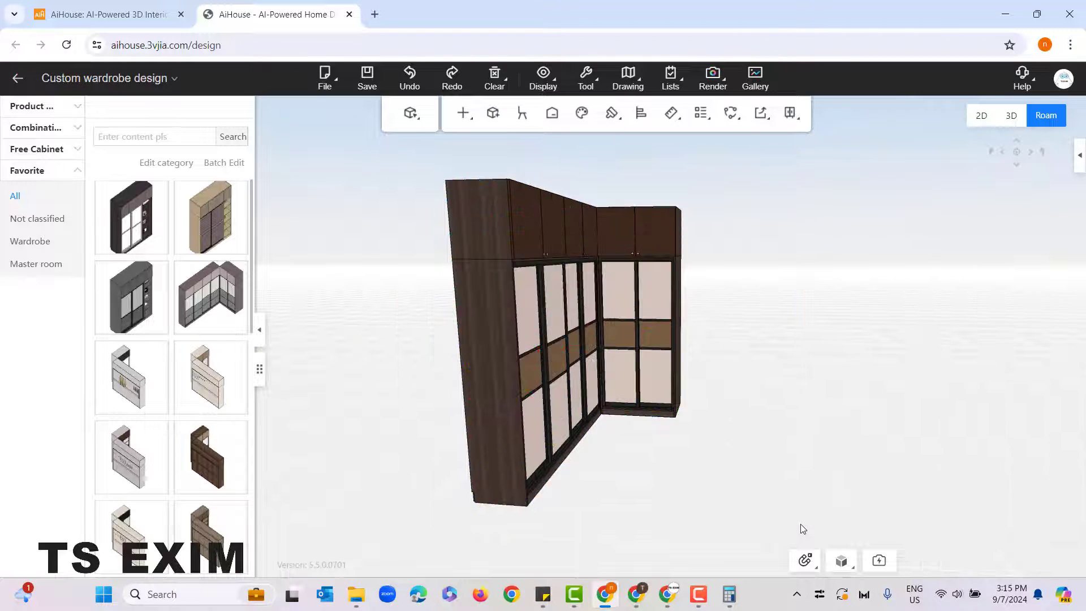
Step: Return to the 2D floor plan and exit the wardrobe design module to the main customization workspace
{"action": "left_click_drag", "start_coordinate": [1065, 474], "coordinate": [675, 454]}
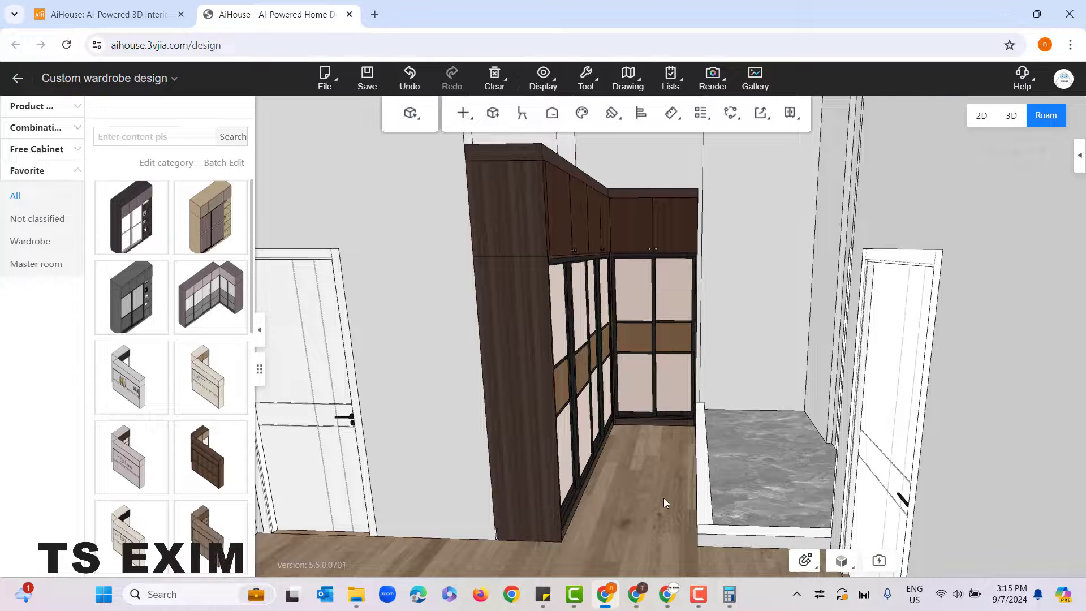
{"action": "left_click_drag", "start_coordinate": [663, 498], "coordinate": [666, 496]}
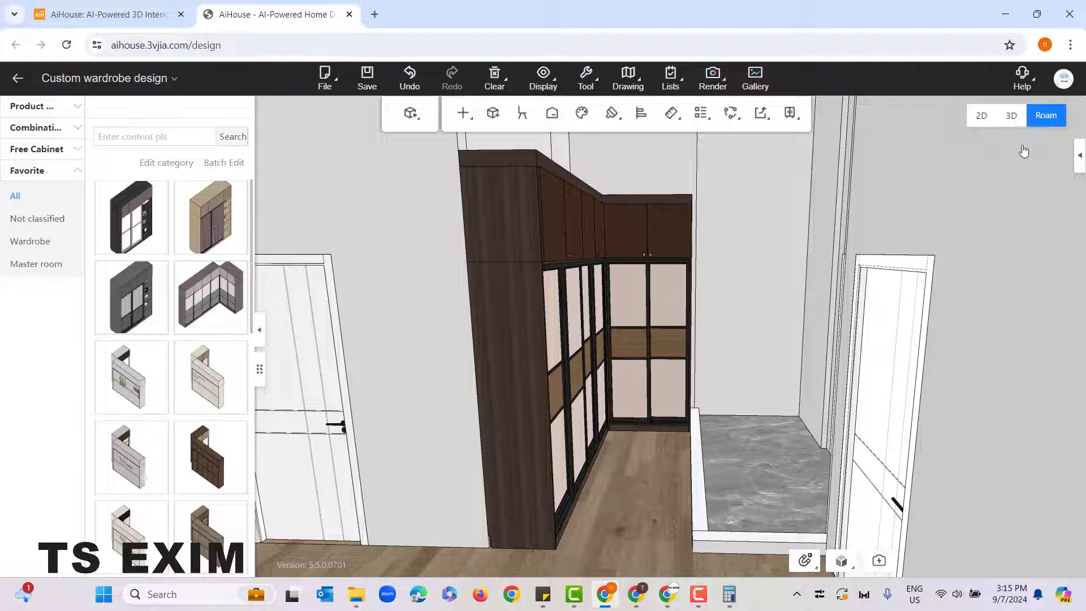
{"action": "left_click", "coordinate": [981, 116]}
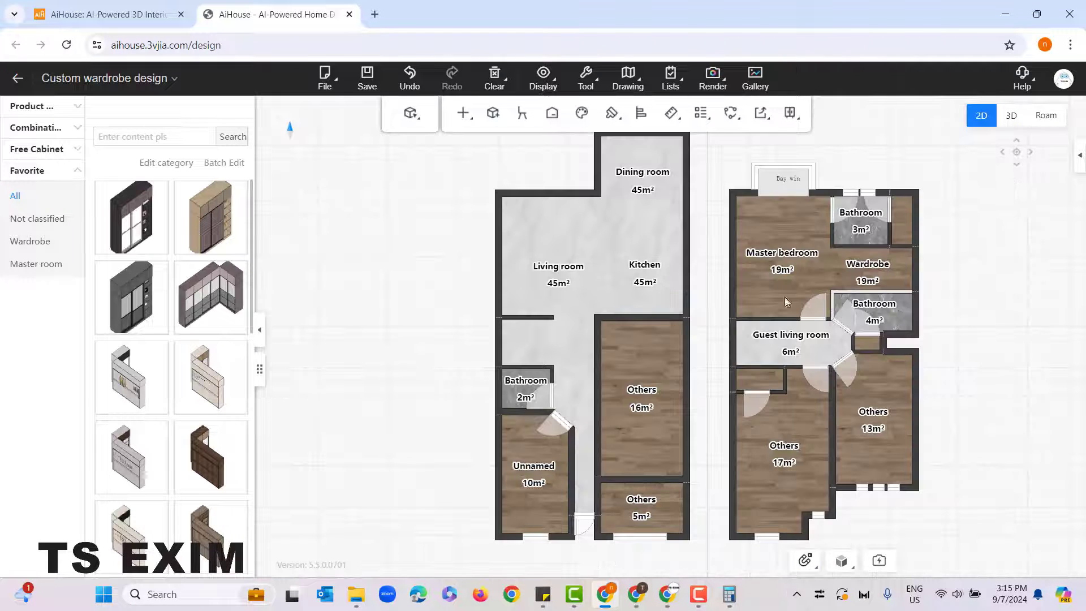
{"action": "left_click", "coordinate": [34, 107]}
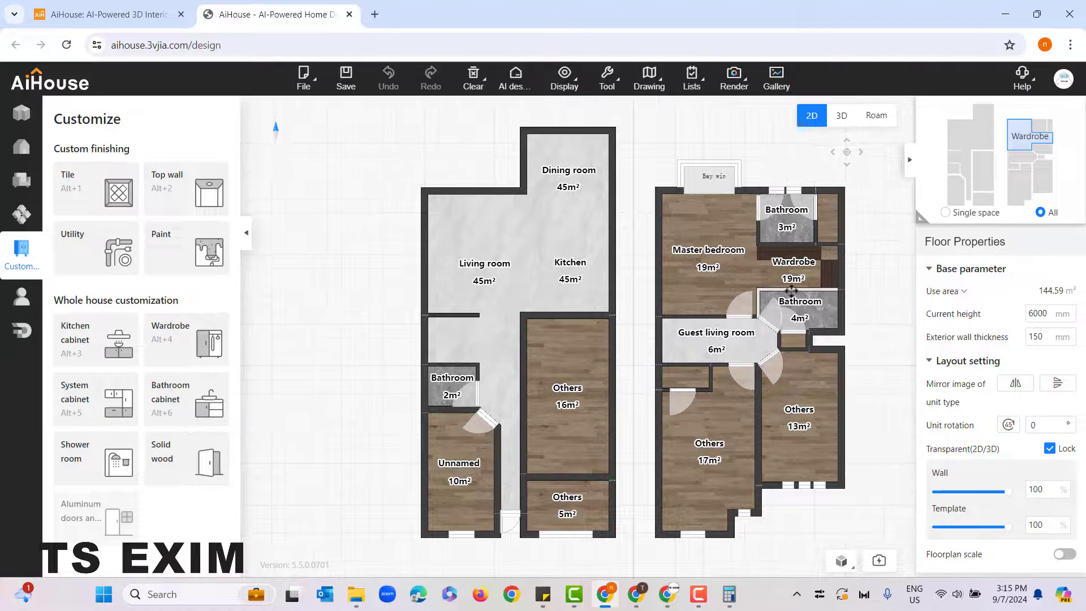
Step: Change the two half walls between the wardrobe area and the 4 m² bathroom to the Load wall type
{"action": "scroll", "coordinate": [790, 291], "scroll_direction": "up", "scroll_amount": 5}
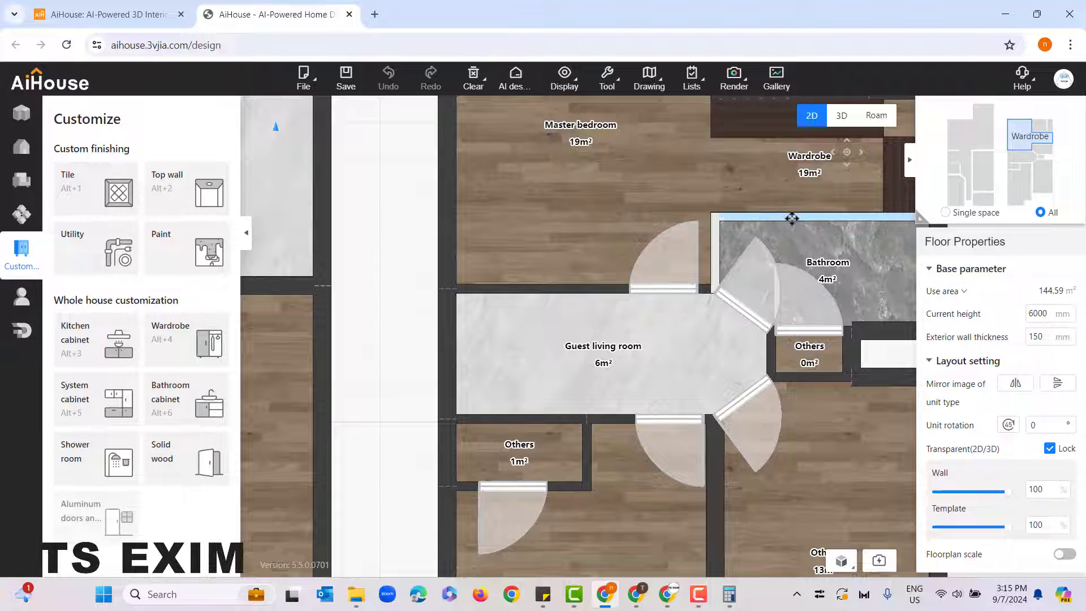
{"action": "left_click", "coordinate": [791, 218]}
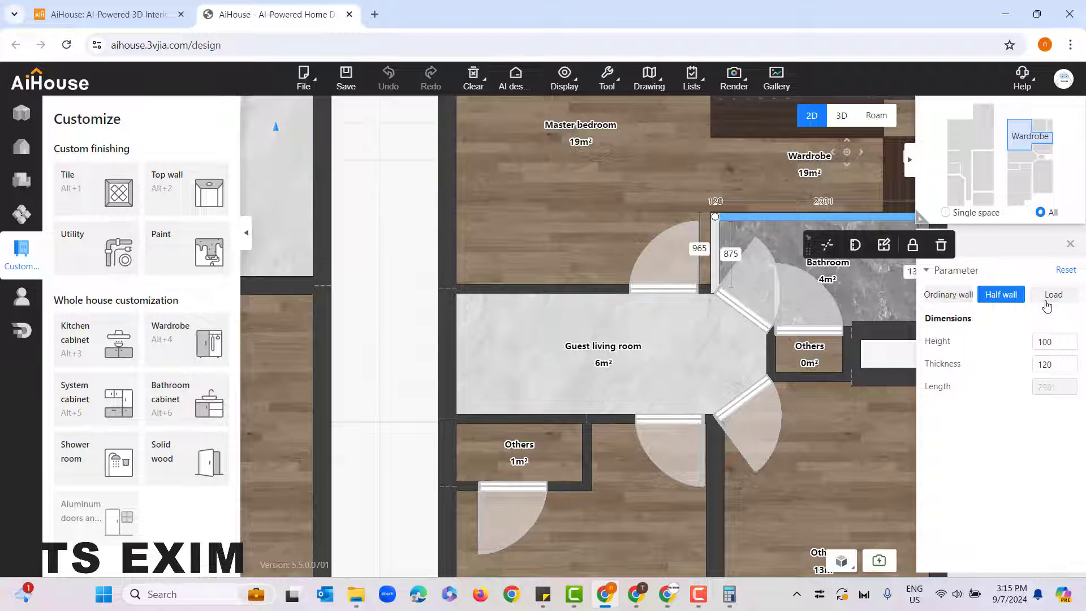
{"action": "left_click", "coordinate": [940, 304]}
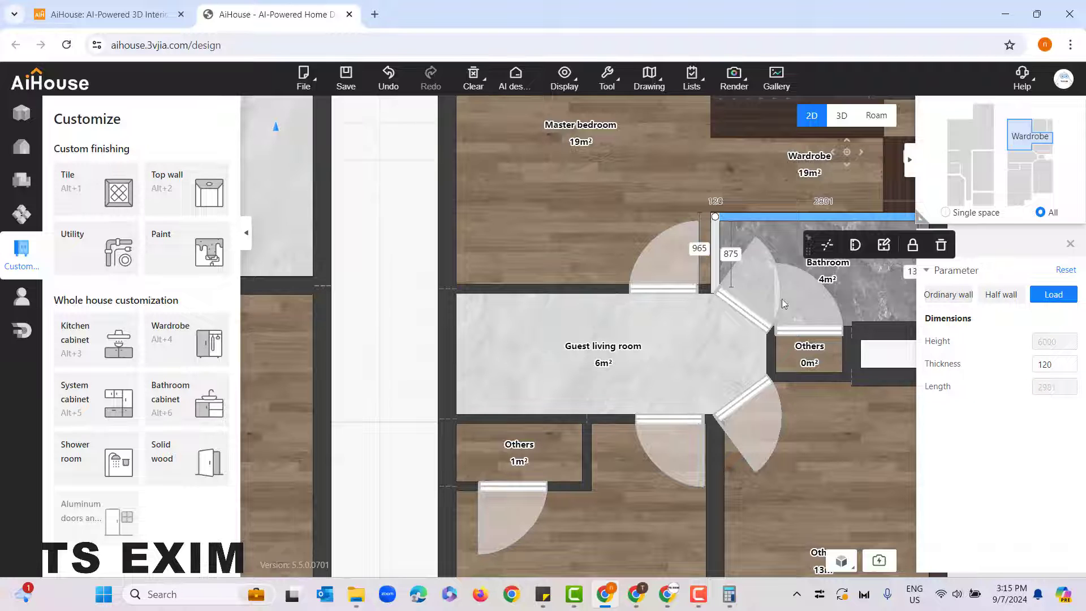
{"action": "left_click", "coordinate": [715, 249]}
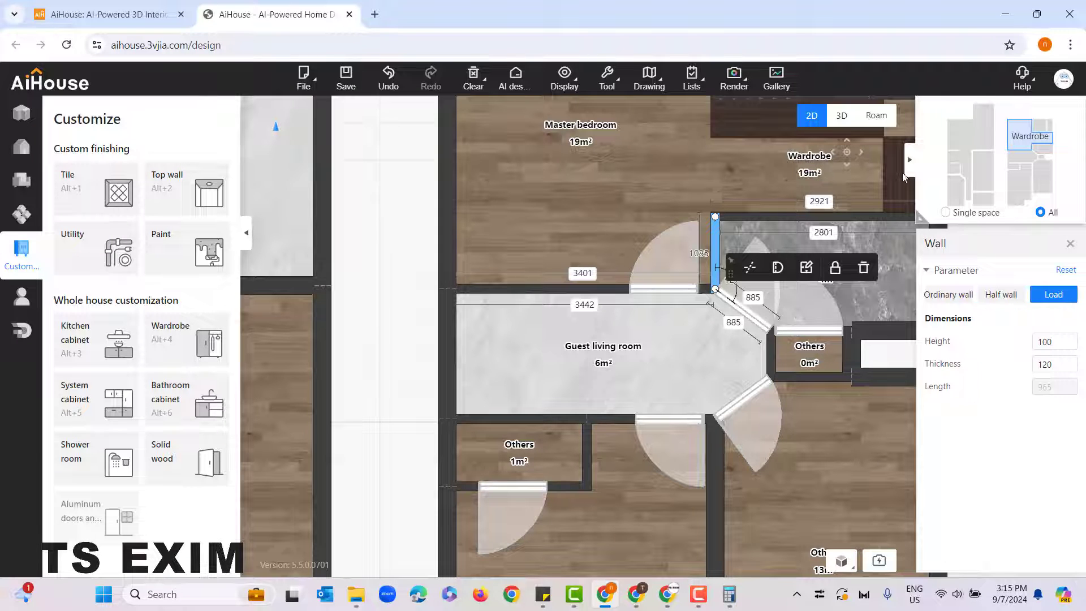
Step: Switch to the roam view, then reopen the wardrobe design module and open its drawings
{"action": "left_click", "coordinate": [876, 116]}
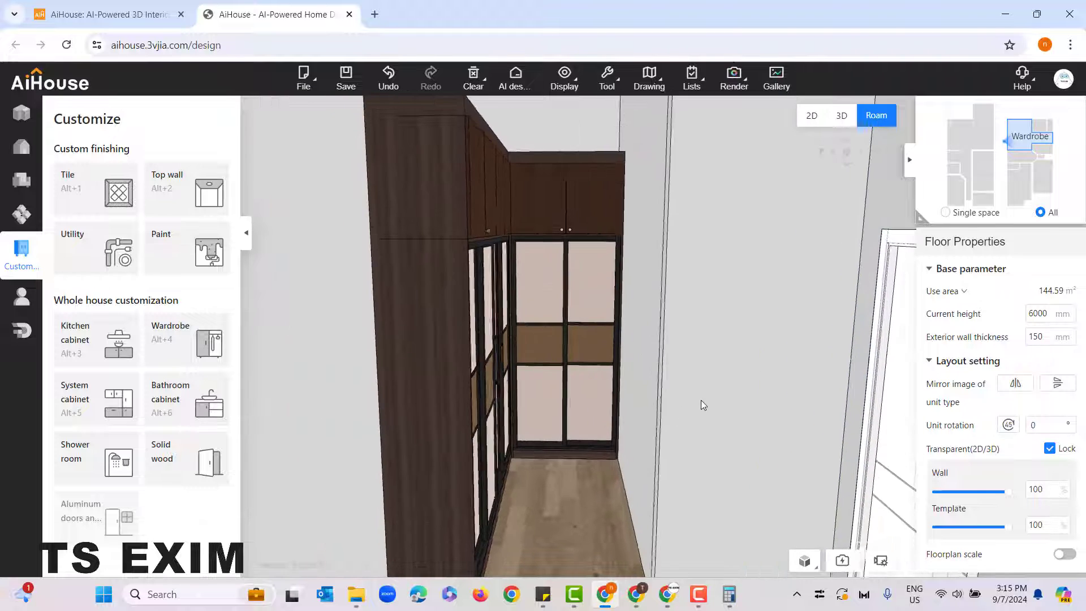
{"action": "scroll", "coordinate": [702, 396], "scroll_direction": "down", "scroll_amount": 5}
{"action": "scroll", "coordinate": [707, 394], "scroll_direction": "up", "scroll_amount": 4}
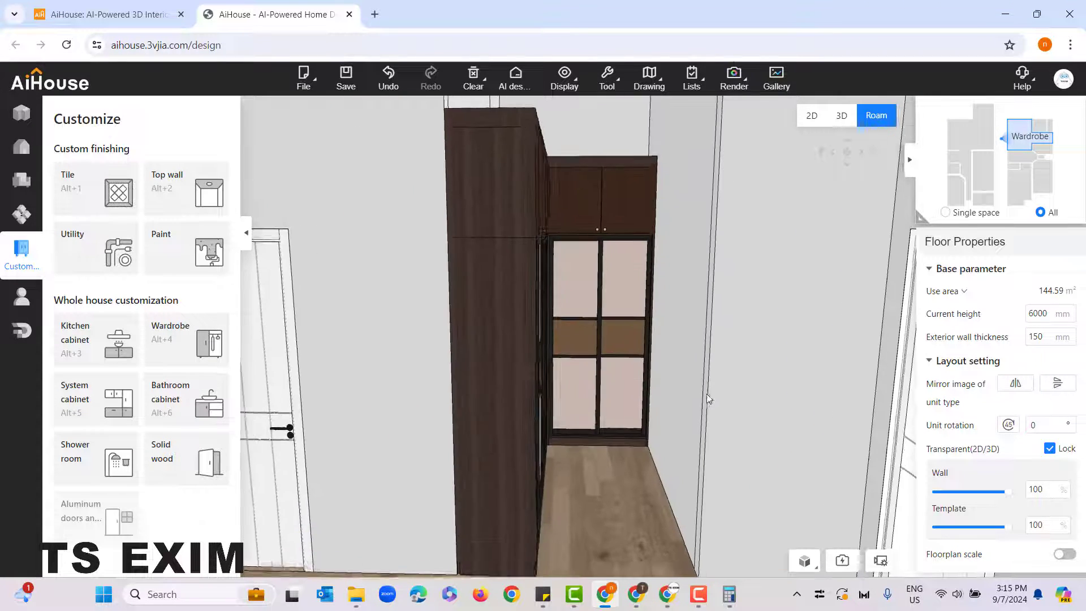
{"action": "left_click_drag", "start_coordinate": [720, 451], "coordinate": [692, 520]}
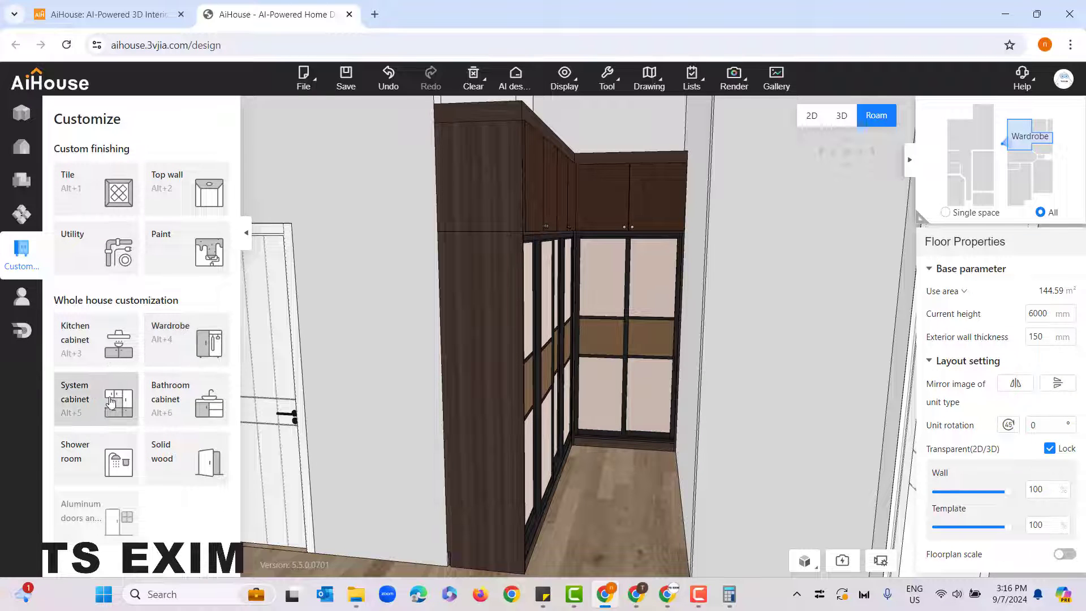
{"action": "left_click", "coordinate": [167, 346]}
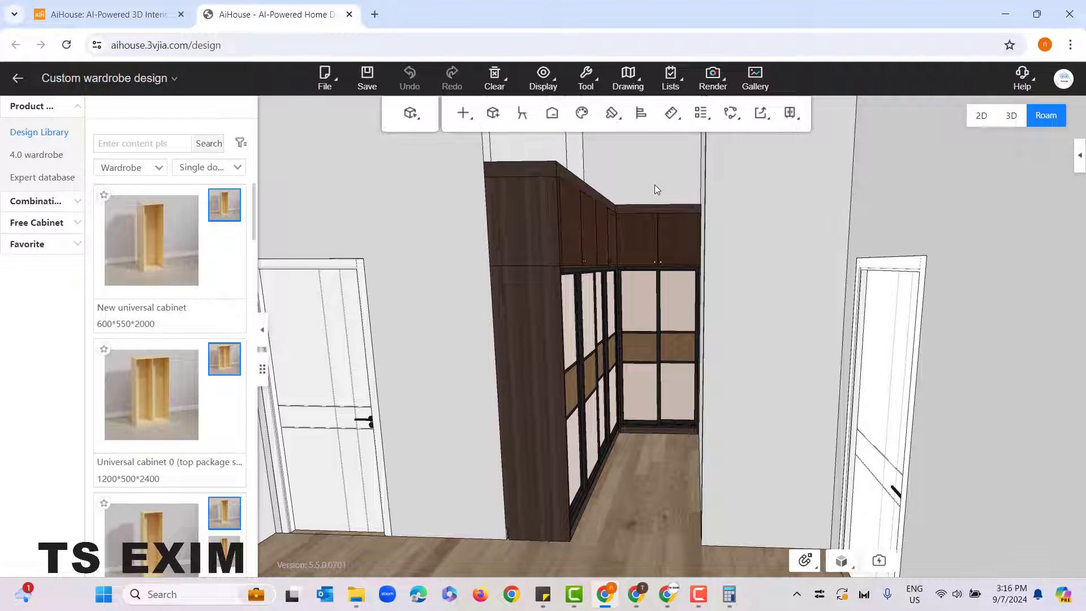
{"action": "left_click", "coordinate": [628, 73]}
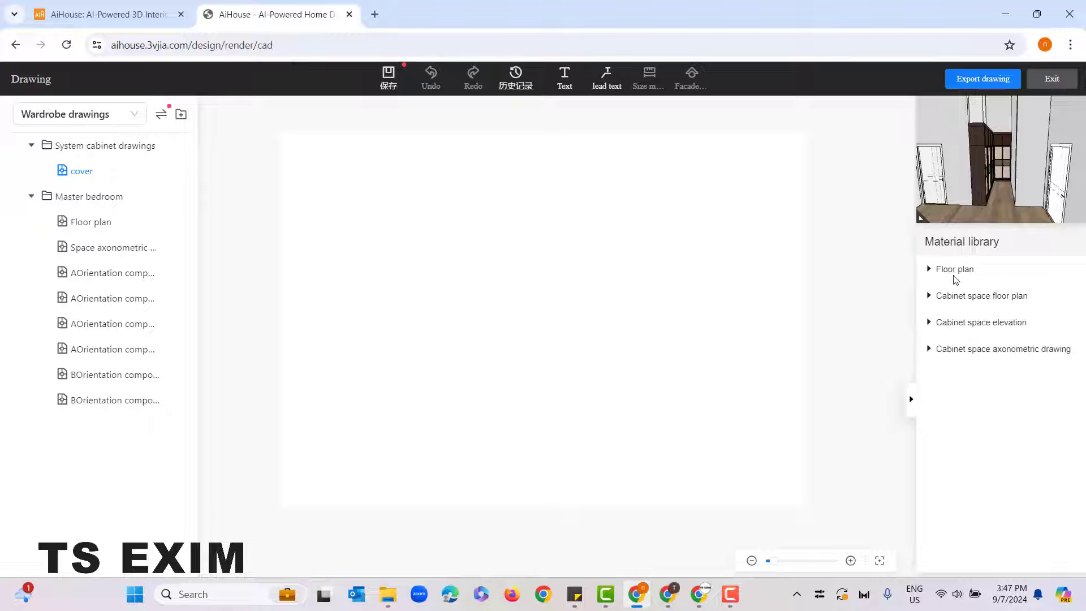
Step: Place the Master bedroom B cabinet floor plan from the cabinet space floor plans onto the cover sheet
{"action": "left_click", "coordinate": [973, 277]}
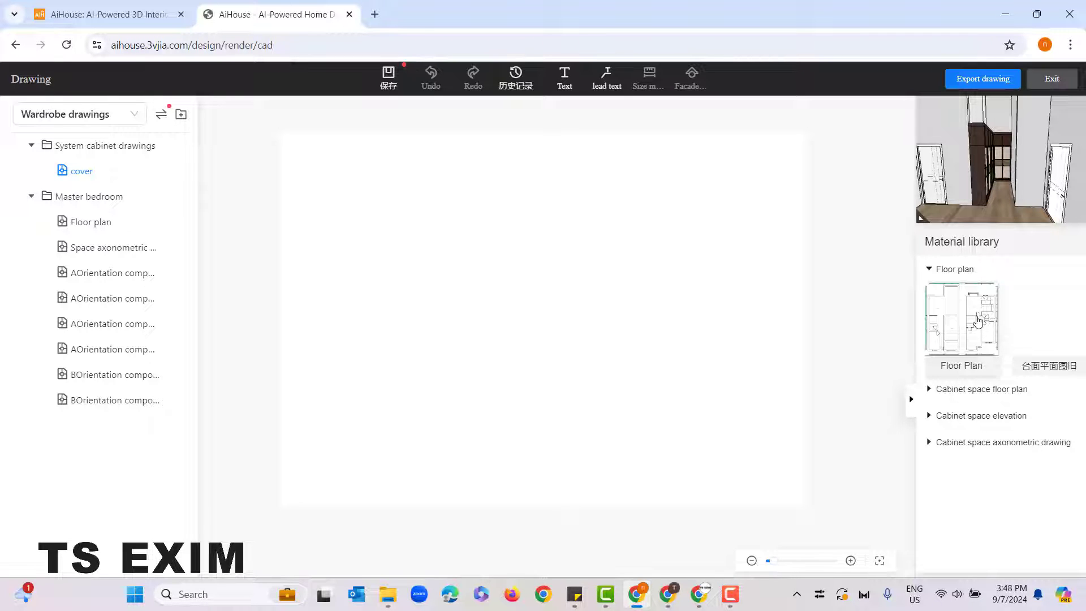
{"action": "left_click", "coordinate": [961, 398]}
{"action": "scroll", "coordinate": [995, 477], "scroll_direction": "down", "scroll_amount": 2}
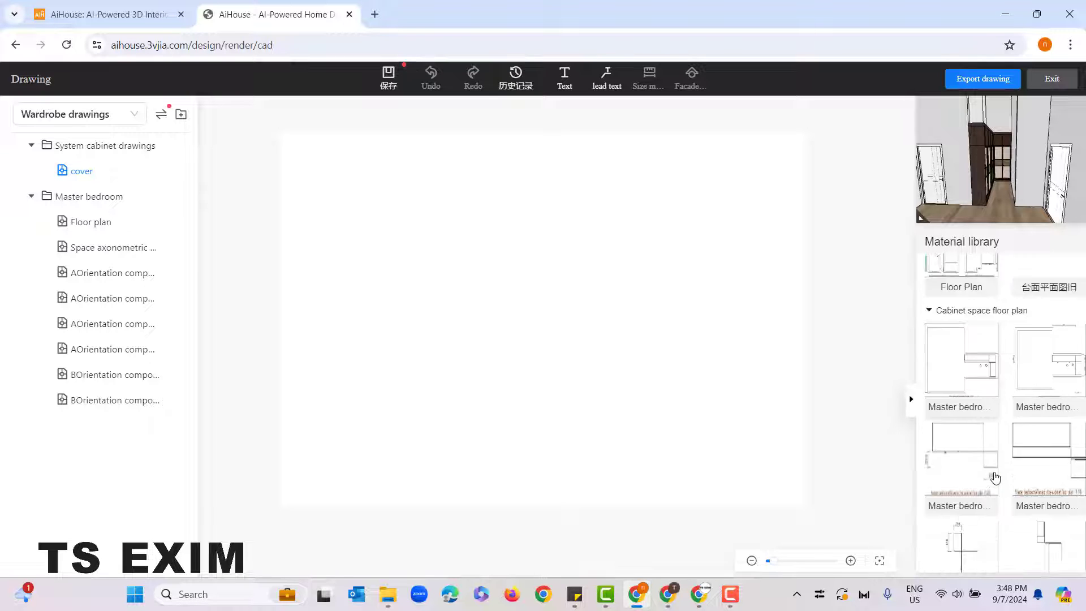
{"action": "scroll", "coordinate": [995, 476], "scroll_direction": "down", "scroll_amount": 1}
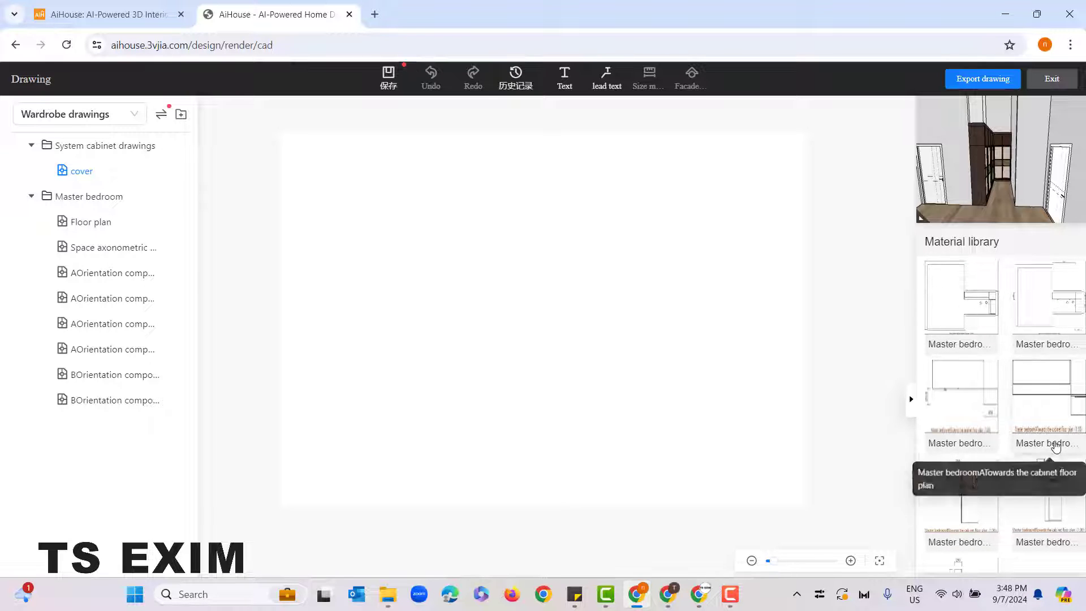
{"action": "scroll", "coordinate": [1055, 447], "scroll_direction": "down", "scroll_amount": 2}
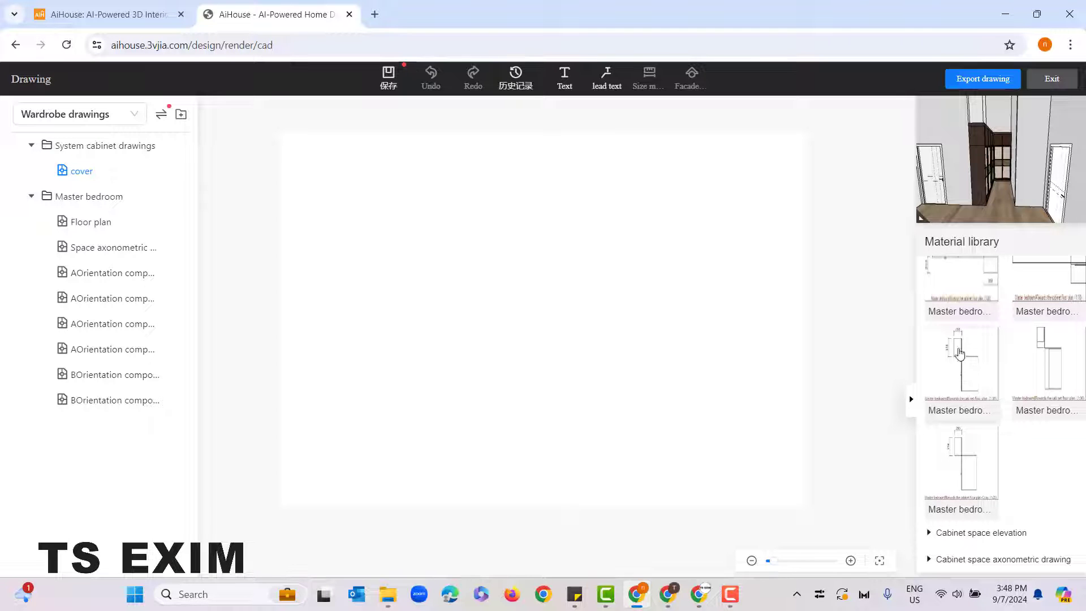
{"action": "left_click_drag", "start_coordinate": [971, 369], "coordinate": [623, 281]}
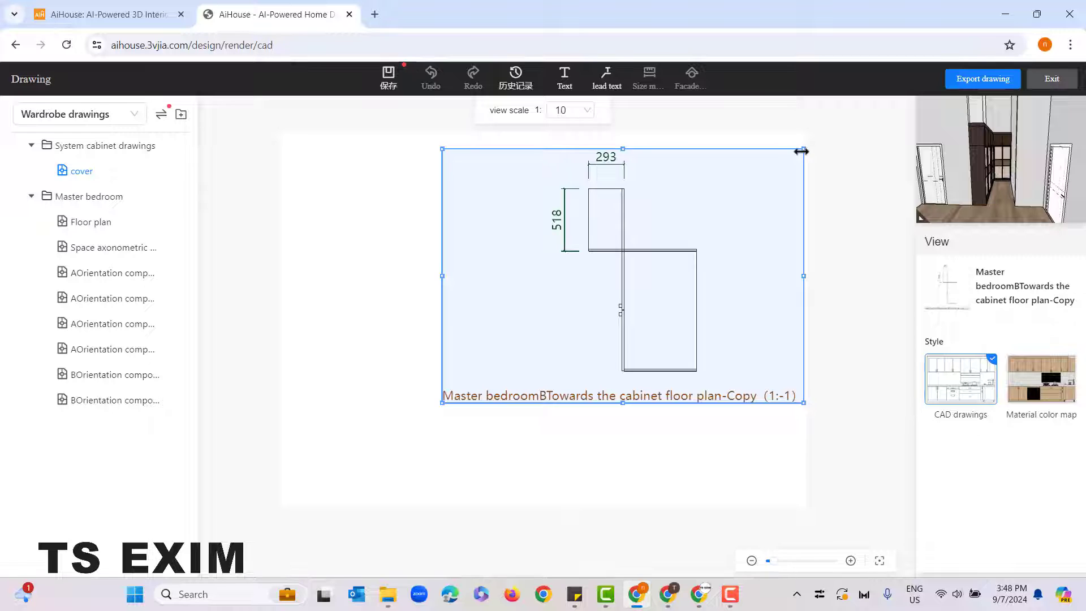
Step: Shrink the cabinet floor plan view to a scale of 1:16 and move it to the upper right of the sheet
{"action": "left_click_drag", "start_coordinate": [801, 148], "coordinate": [734, 148]}
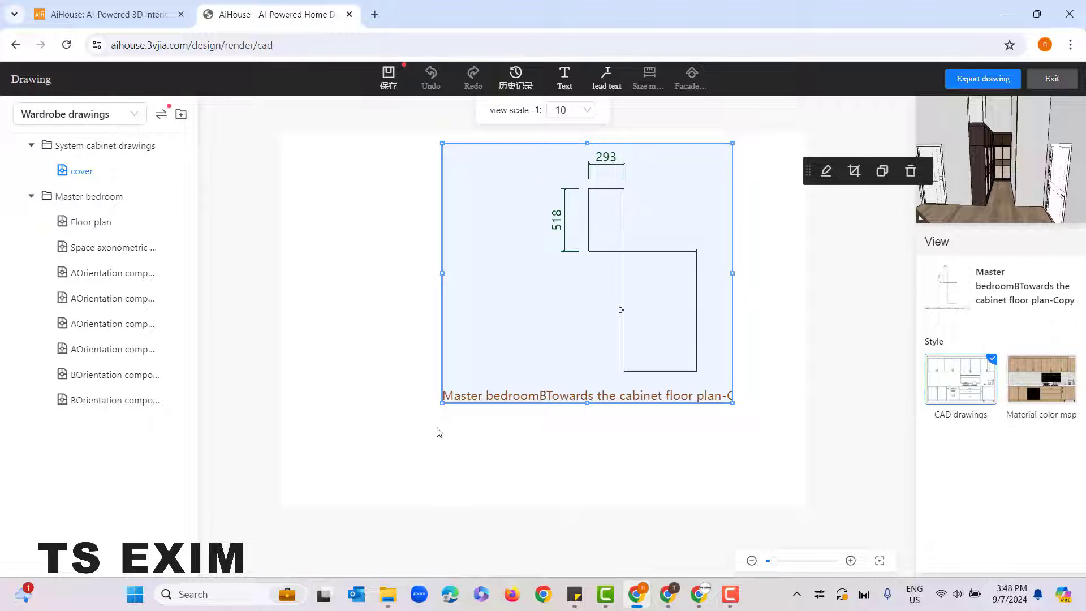
{"action": "left_click_drag", "start_coordinate": [443, 403], "coordinate": [495, 380]}
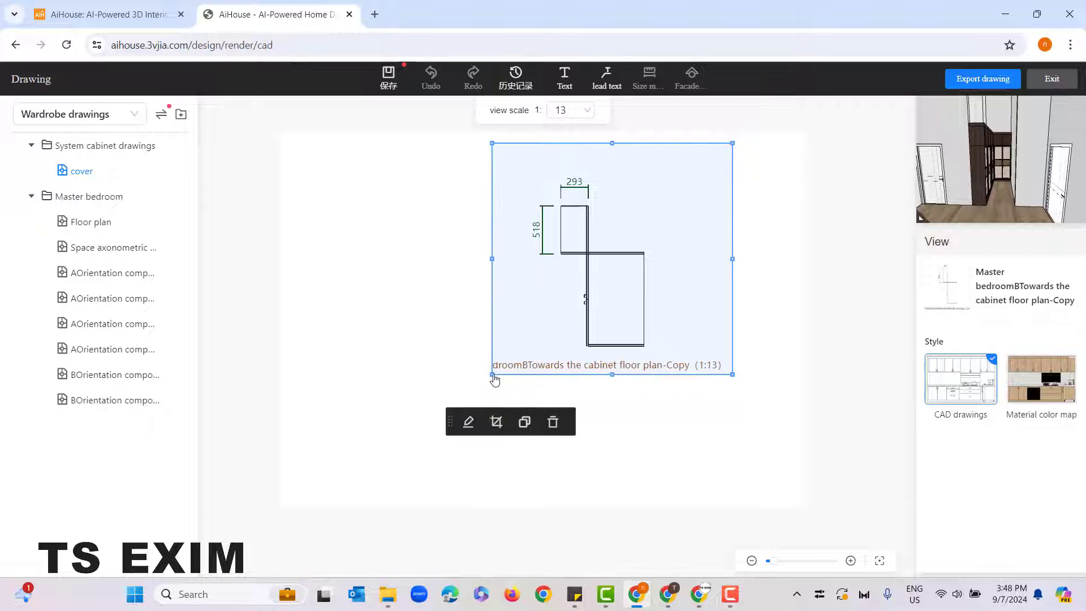
{"action": "left_click_drag", "start_coordinate": [654, 303], "coordinate": [709, 264]}
{"action": "left_click", "coordinate": [867, 380]}
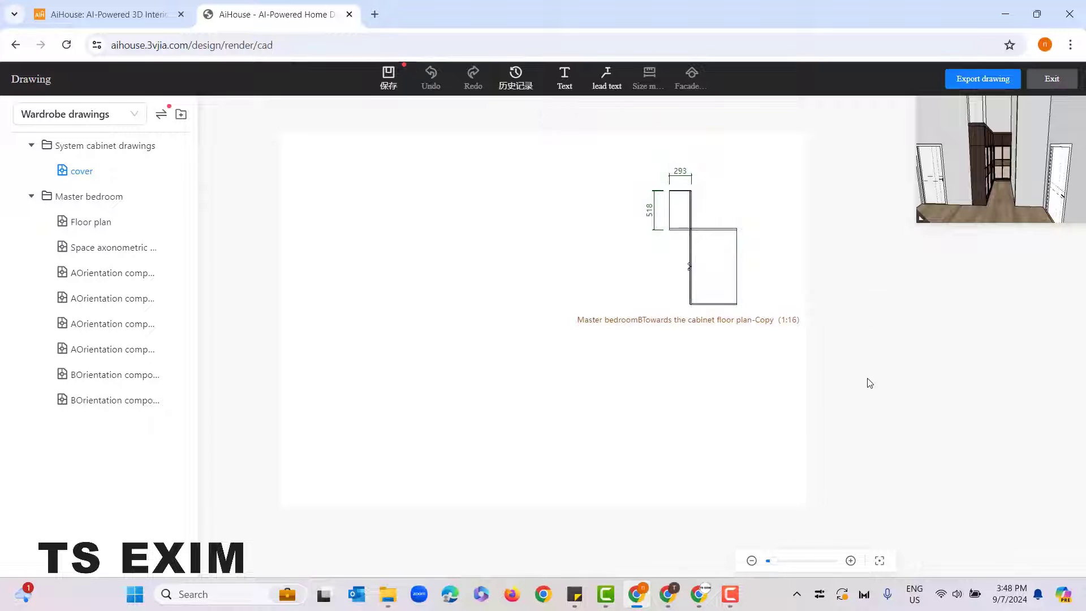
Step: Add the Master bedroom axonometric drawing of the whole L-shaped wardrobe to the lower left of the sheet and reduce its scale to 1:24
{"action": "left_click", "coordinate": [980, 350]}
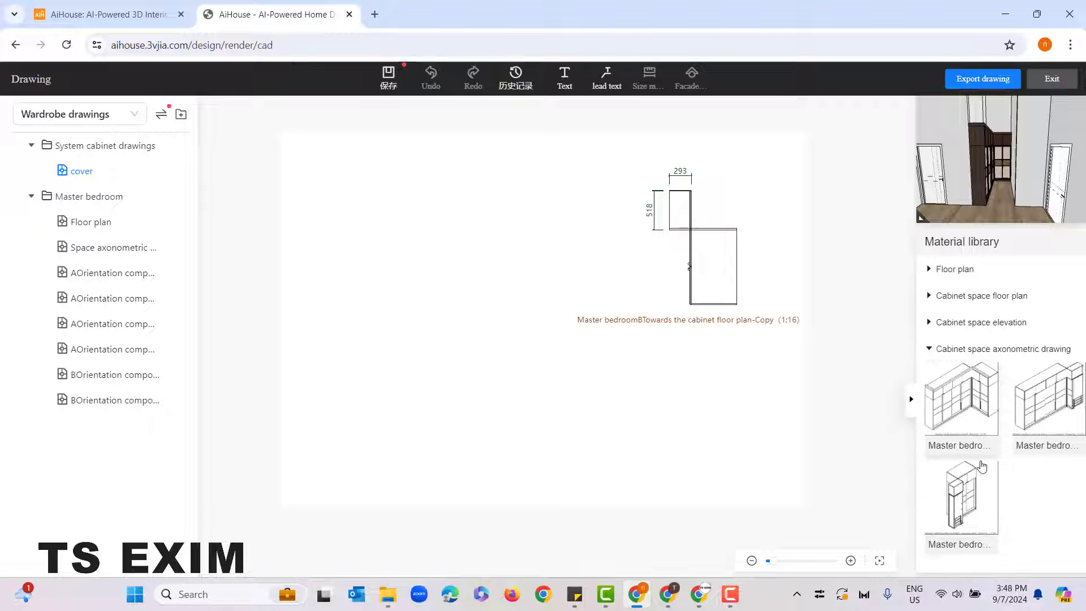
{"action": "mouse_move", "coordinate": [970, 421]}
{"action": "left_mouse_down"}
{"action": "mouse_move", "coordinate": [484, 407]}
{"action": "mouse_move", "coordinate": [425, 383]}
{"action": "mouse_move", "coordinate": [427, 398]}
{"action": "left_mouse_up"}
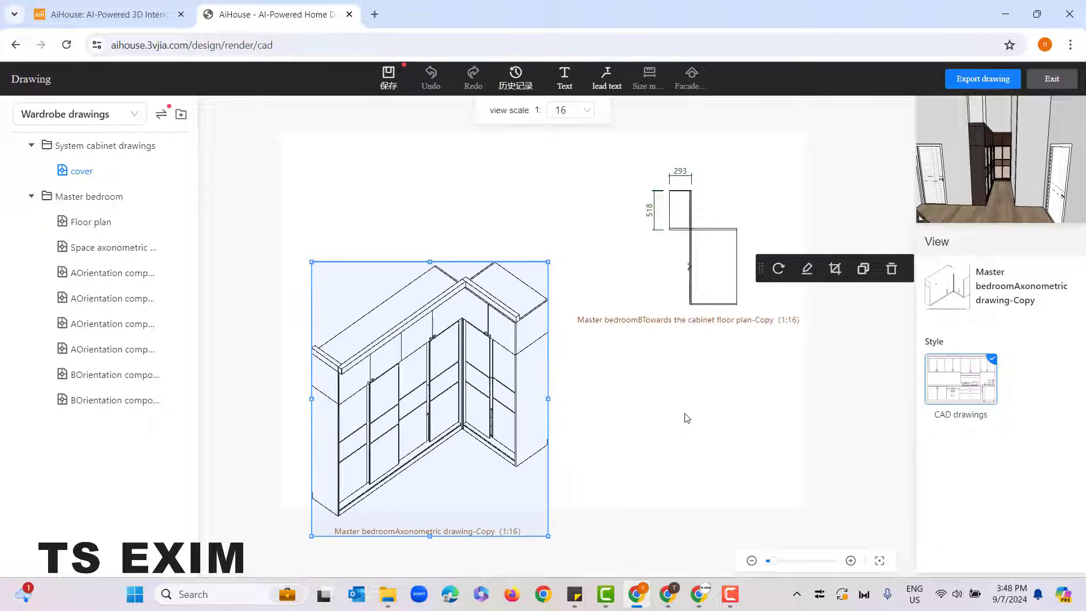
{"action": "left_click", "coordinate": [882, 399]}
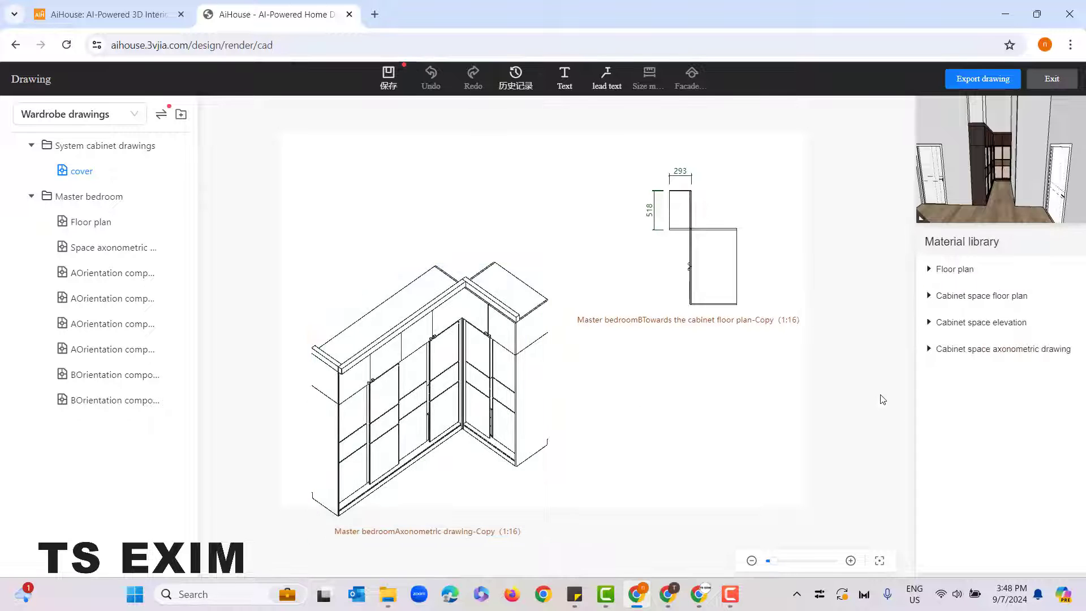
{"action": "left_click", "coordinate": [420, 381]}
{"action": "left_click_drag", "start_coordinate": [547, 272], "coordinate": [477, 352]}
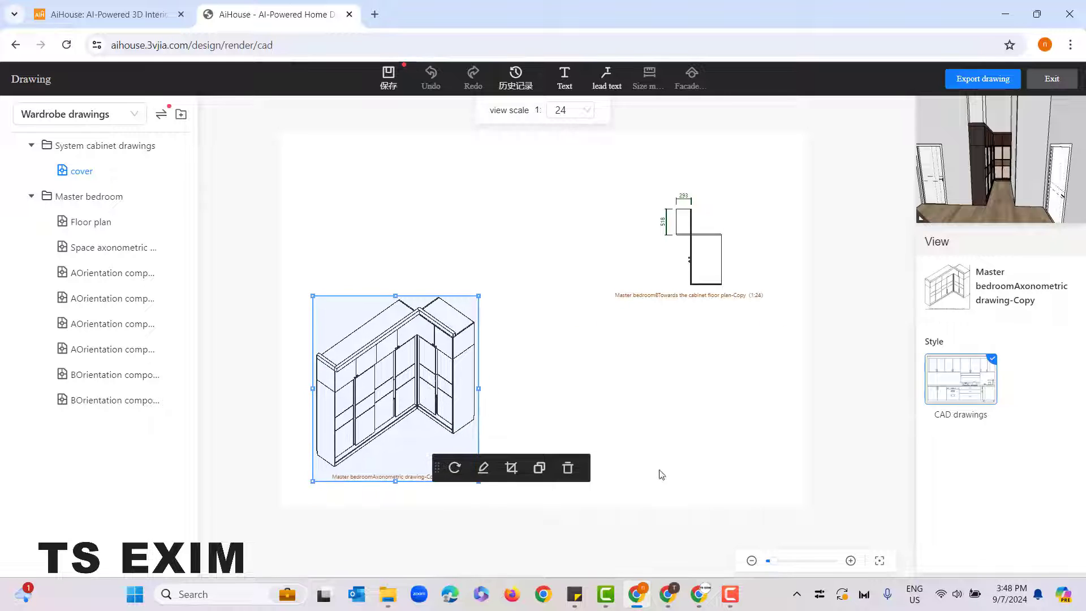
{"action": "left_click", "coordinate": [822, 407]}
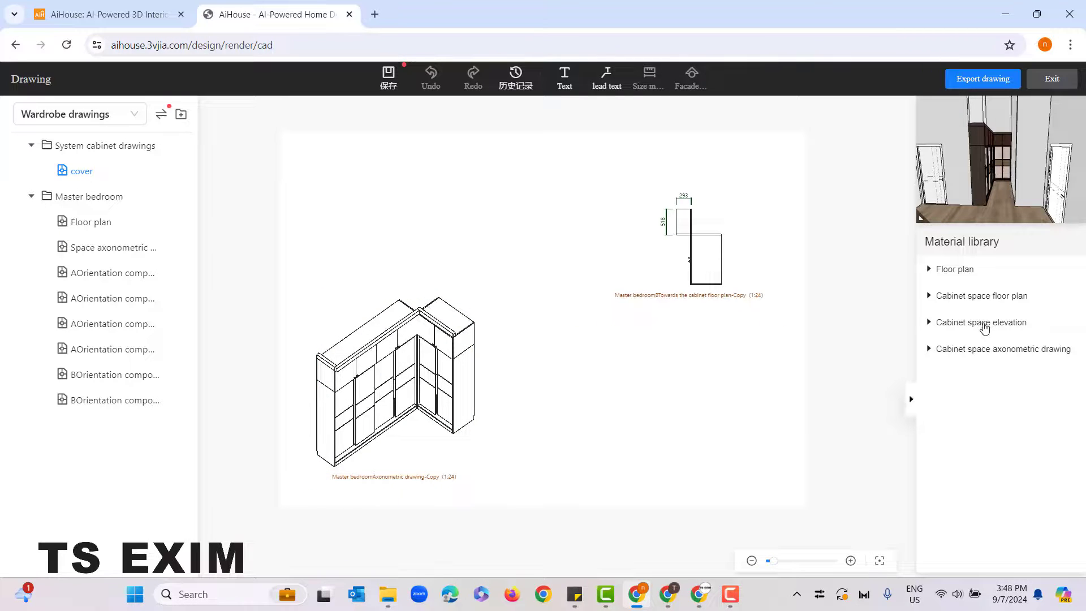
Step: Add the Master bedroom A structure diagram elevation at the upper left of the sheet, reducing the view scale to 1:30
{"action": "left_click", "coordinate": [984, 326]}
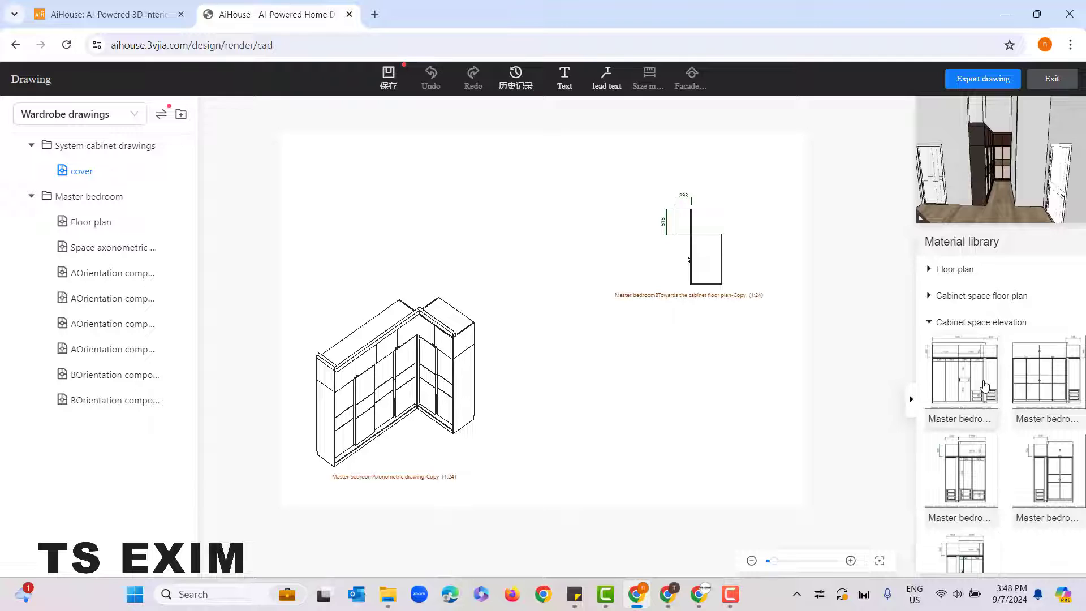
{"action": "mouse_move", "coordinate": [964, 373]}
{"action": "left_mouse_down"}
{"action": "mouse_move", "coordinate": [582, 226]}
{"action": "mouse_move", "coordinate": [471, 229]}
{"action": "left_mouse_up"}
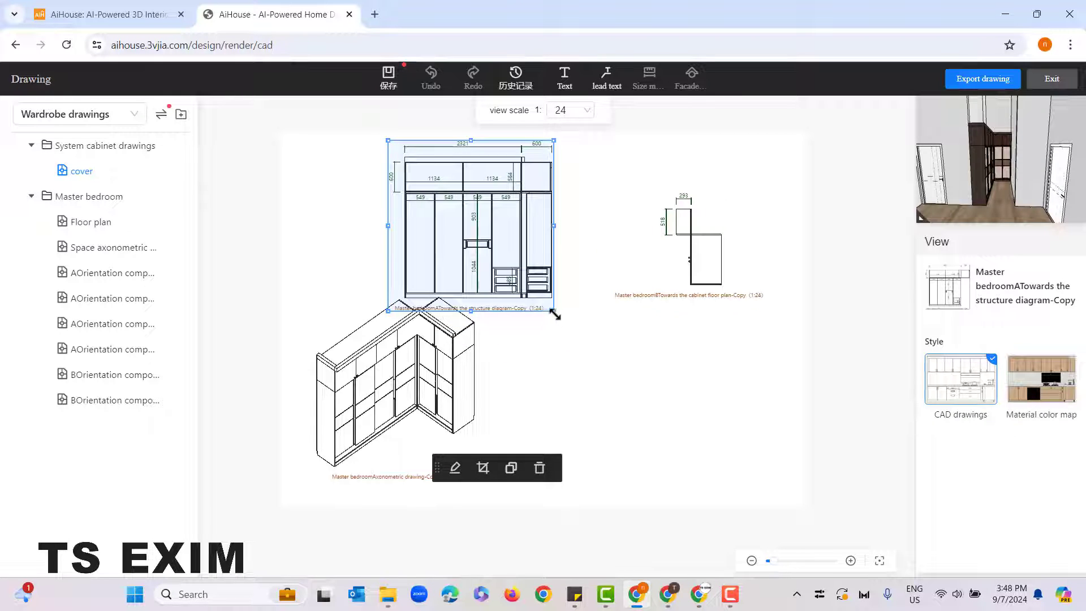
{"action": "left_click_drag", "start_coordinate": [554, 315], "coordinate": [525, 291]}
{"action": "left_click_drag", "start_coordinate": [486, 257], "coordinate": [407, 265]}
{"action": "left_click_drag", "start_coordinate": [448, 302], "coordinate": [450, 304]}
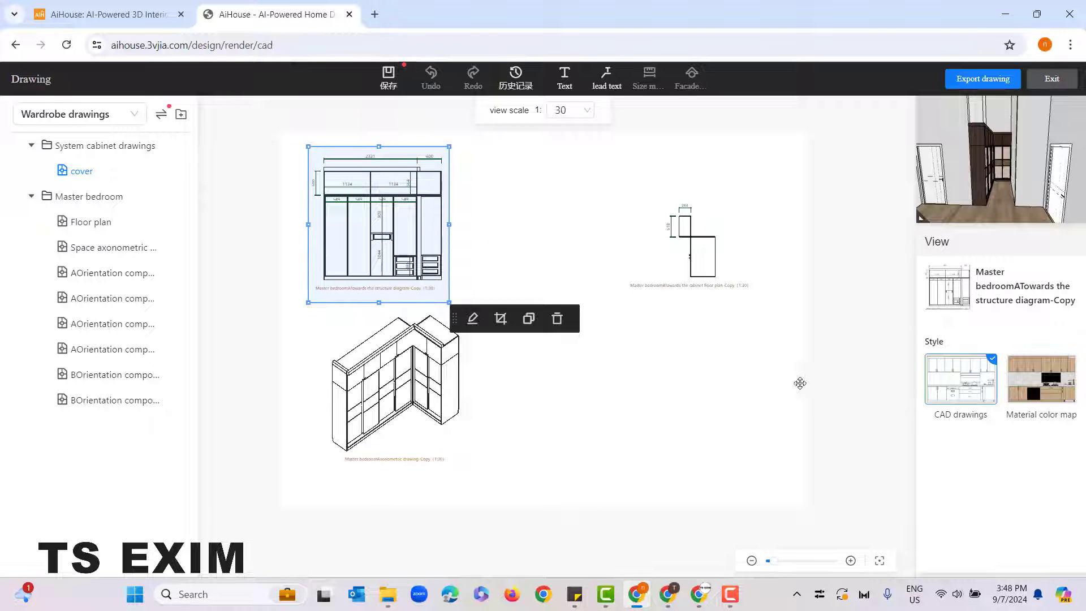
Step: Enlarge the view scale to 1:24 and reposition the cabinet floor plan and axonometric drawing, centring the axonometric drawing low on the sheet
{"action": "mouse_move", "coordinate": [758, 180]}
{"action": "left_mouse_down"}
{"action": "mouse_move", "coordinate": [790, 170]}
{"action": "mouse_move", "coordinate": [780, 152]}
{"action": "left_mouse_up"}
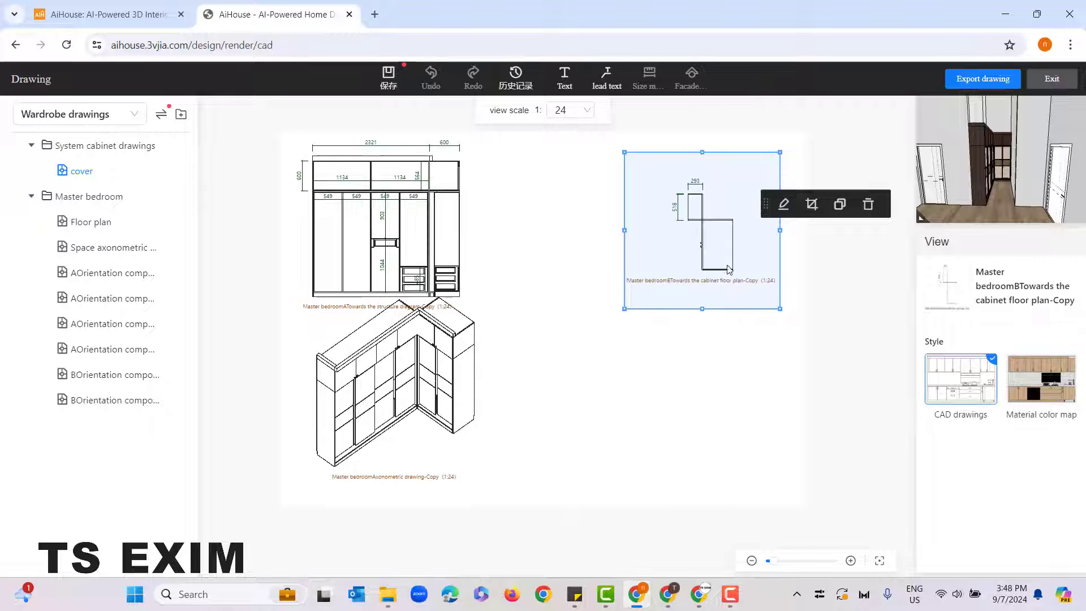
{"action": "left_click_drag", "start_coordinate": [722, 278], "coordinate": [699, 278]}
{"action": "left_click_drag", "start_coordinate": [431, 389], "coordinate": [555, 383]}
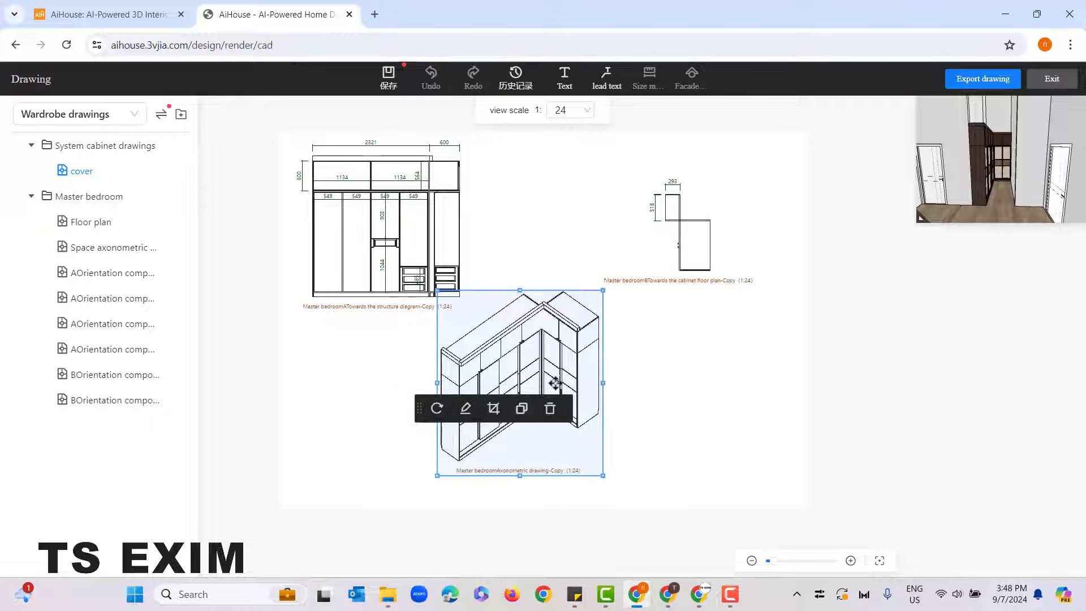
{"action": "left_click", "coordinate": [605, 530]}
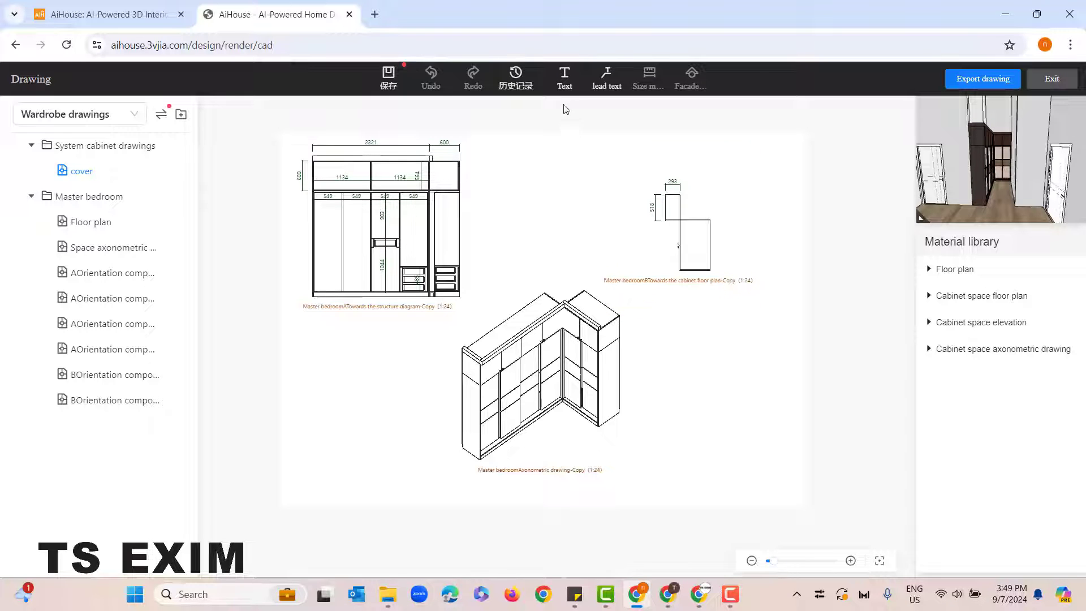
Step: Add the text labels "Front view" below the structure diagram and "Top view" below the cabinet floor plan
{"action": "left_click", "coordinate": [572, 84]}
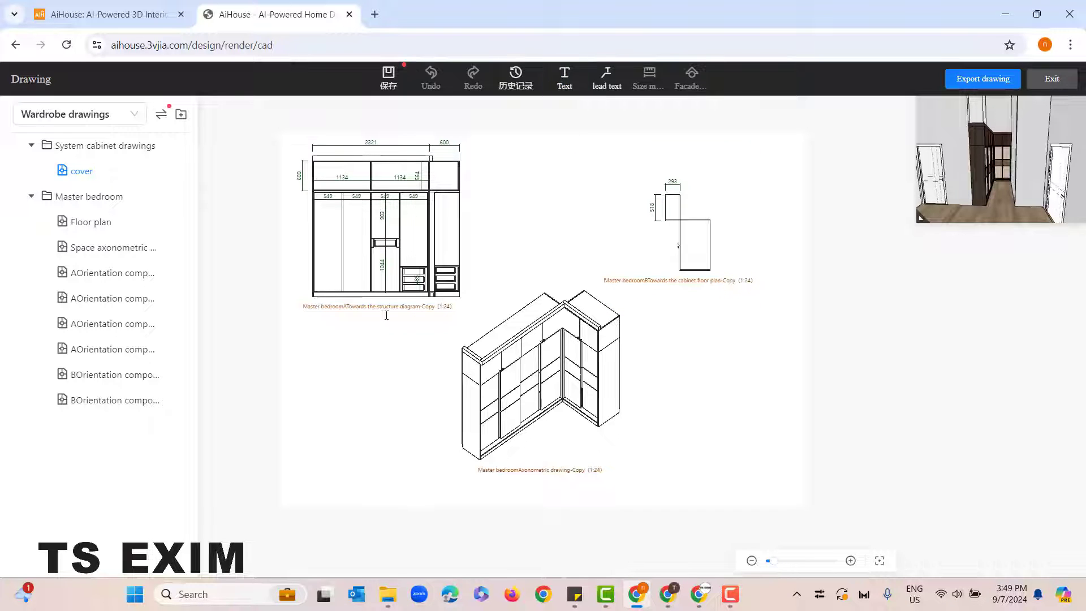
{"action": "left_click", "coordinate": [346, 326]}
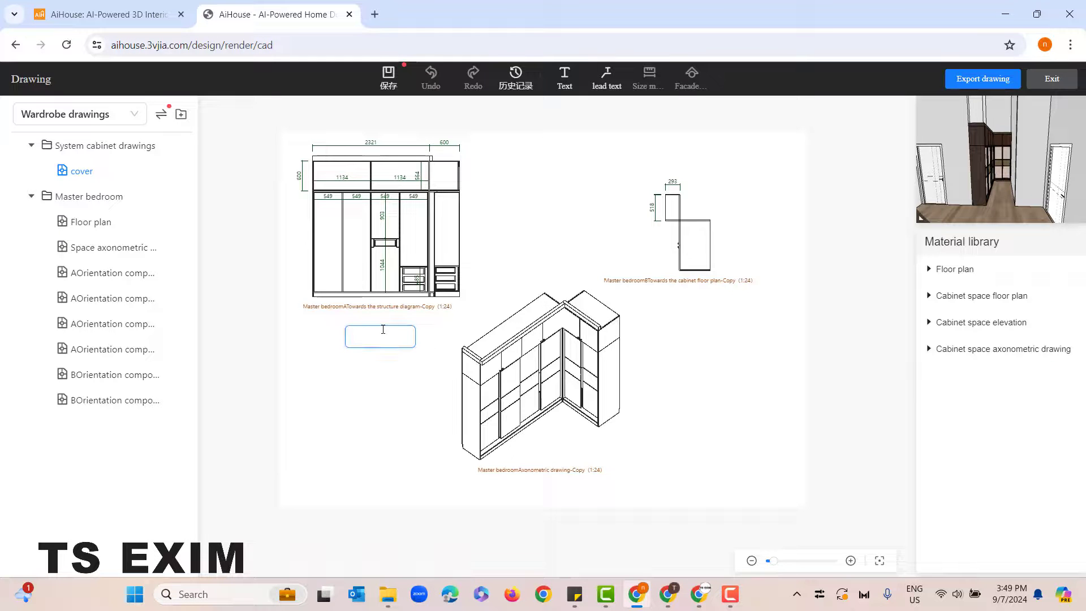
{"action": "left_click", "coordinate": [564, 93]}
{"action": "left_click", "coordinate": [672, 309]}
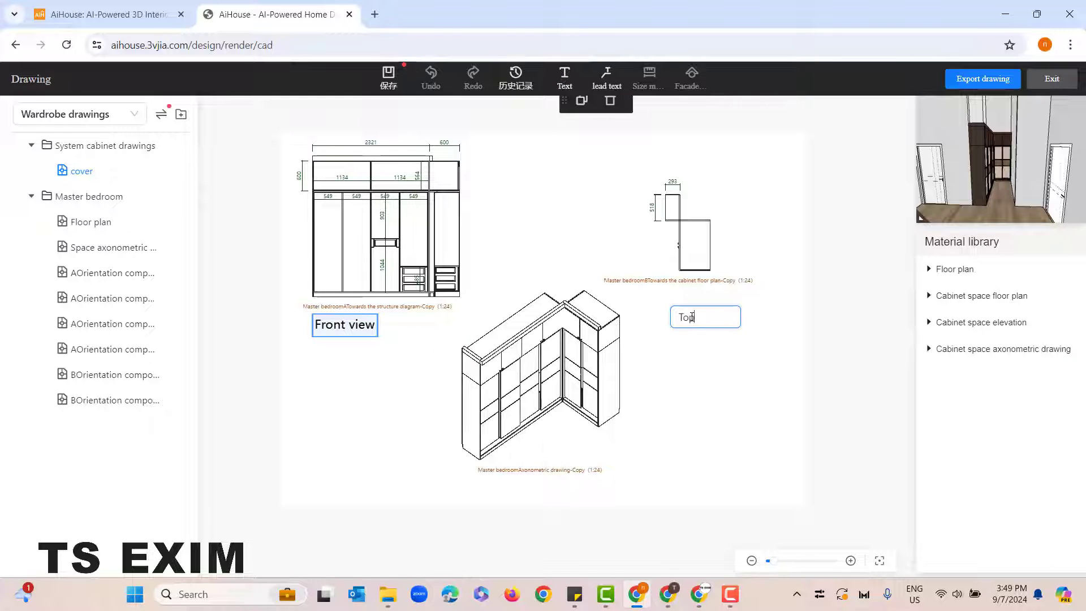
{"action": "type", "text": "Top view"}
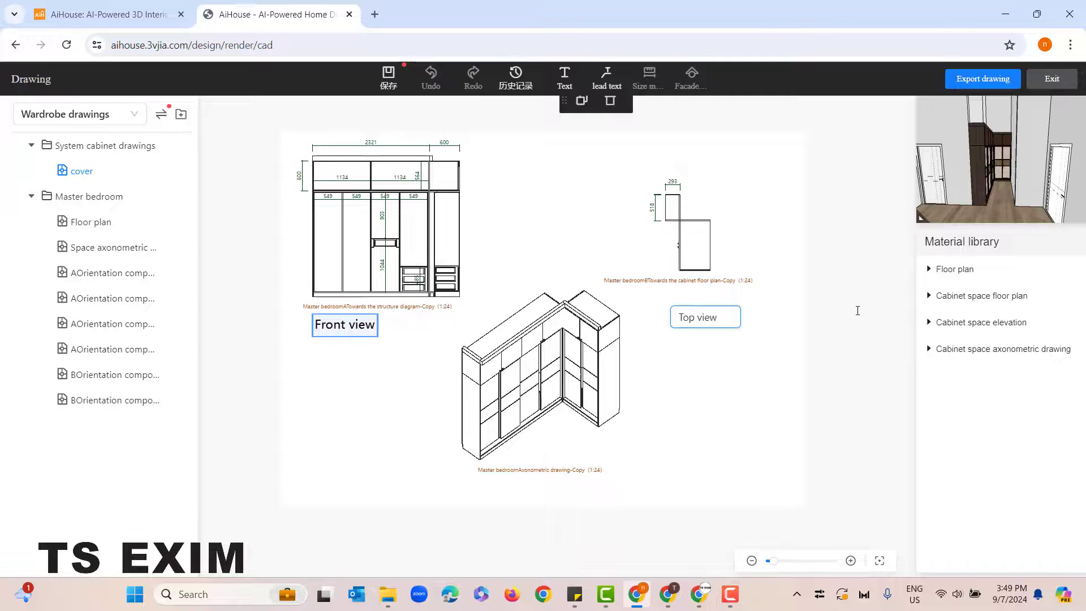
{"action": "left_click", "coordinate": [857, 311]}
{"action": "left_click", "coordinate": [752, 394]}
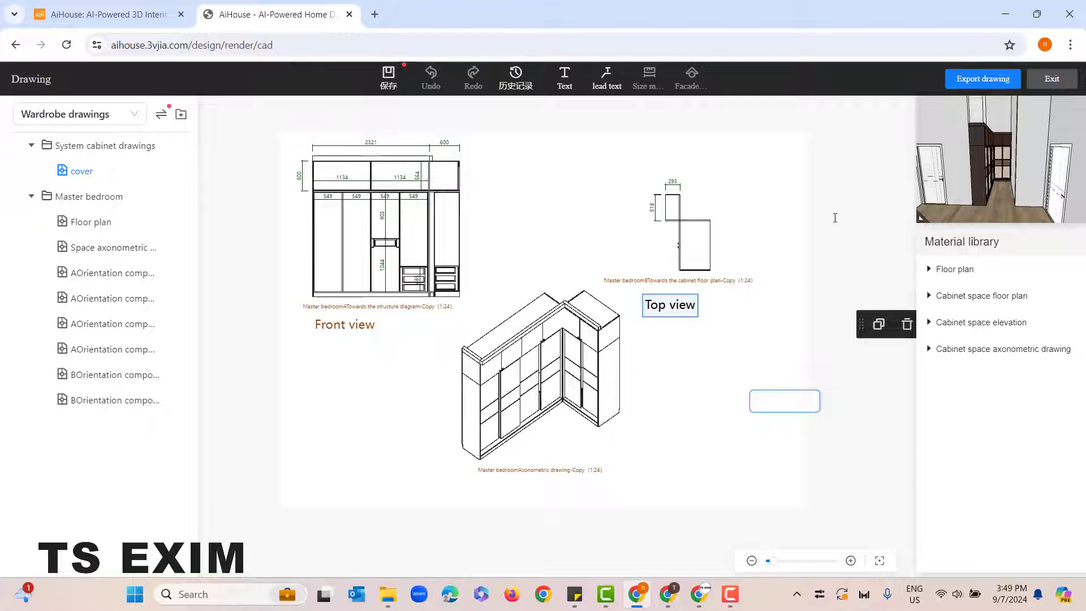
Step: Export the wardrobe drawing sheet as a merged DWG file using model space mapping, and check the download
{"action": "left_click", "coordinate": [982, 78]}
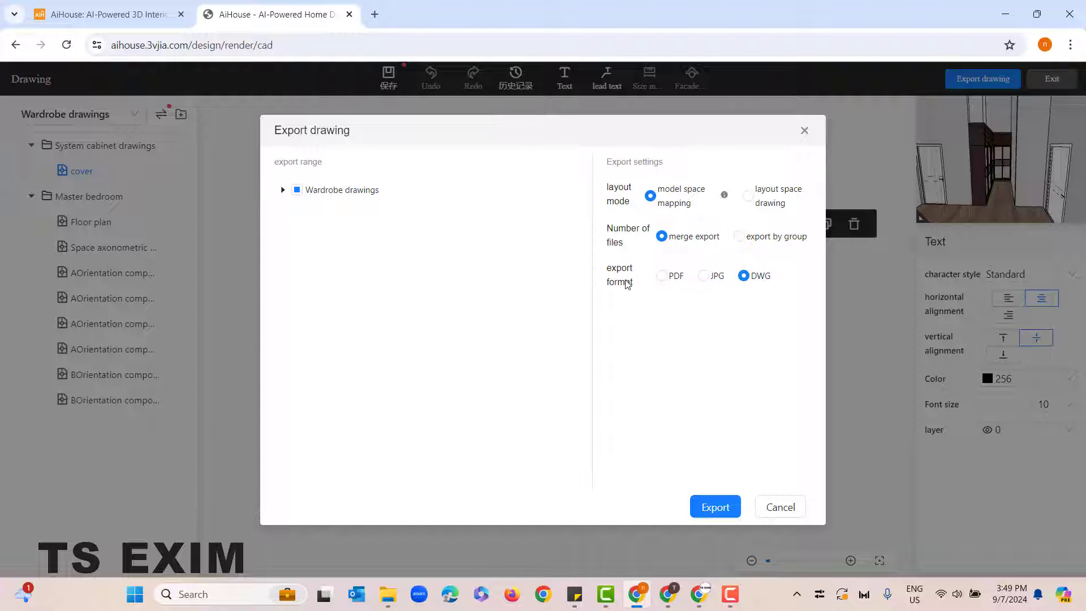
{"action": "left_click", "coordinate": [661, 277]}
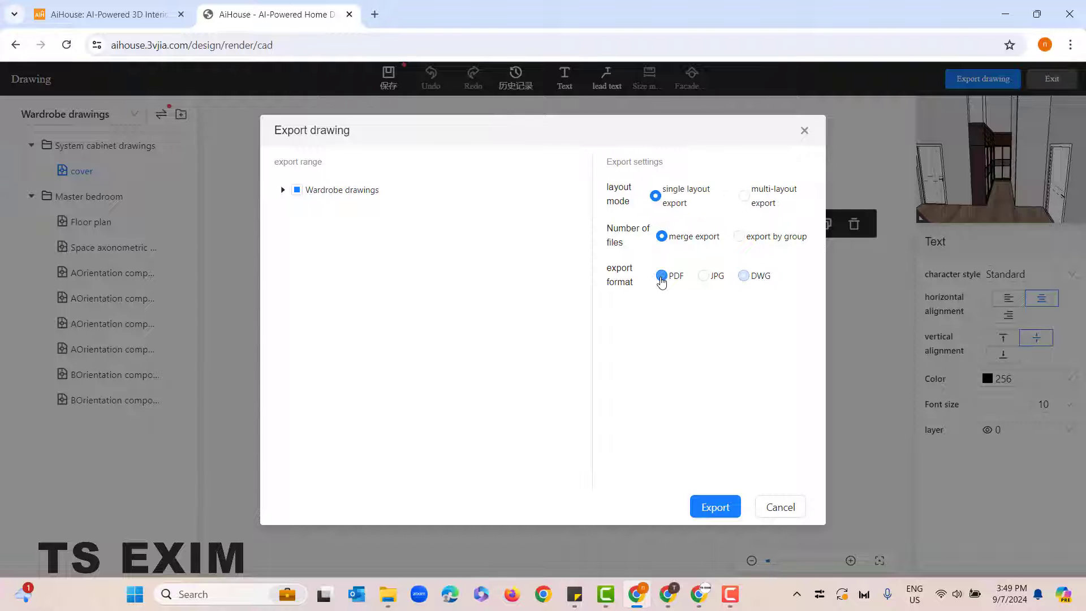
{"action": "left_click", "coordinate": [703, 280]}
{"action": "left_click", "coordinate": [743, 276]}
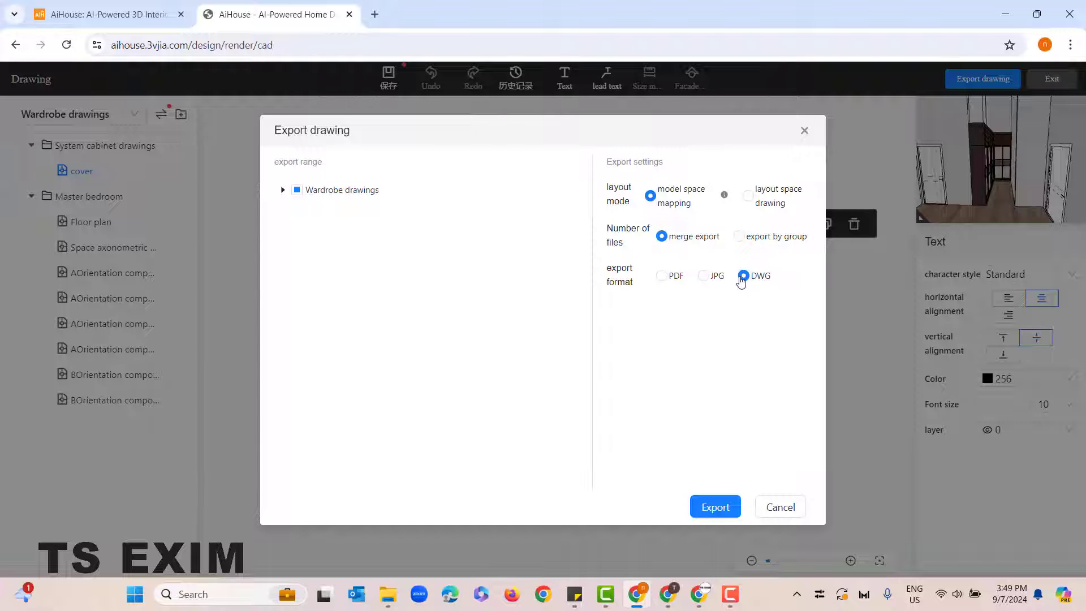
{"action": "left_click", "coordinate": [714, 507]}
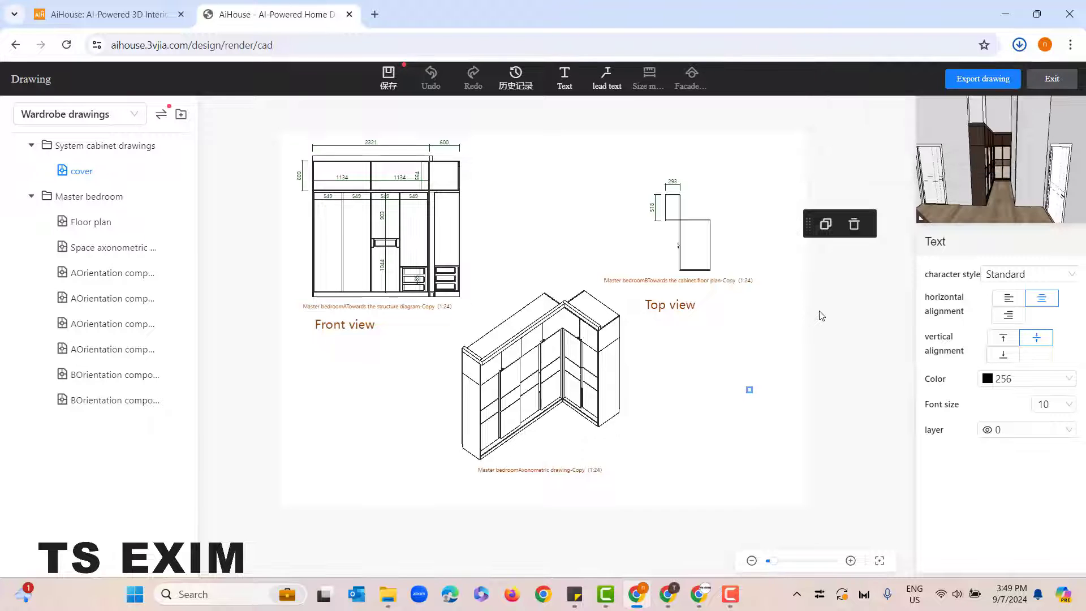
{"action": "left_click", "coordinate": [1019, 45]}
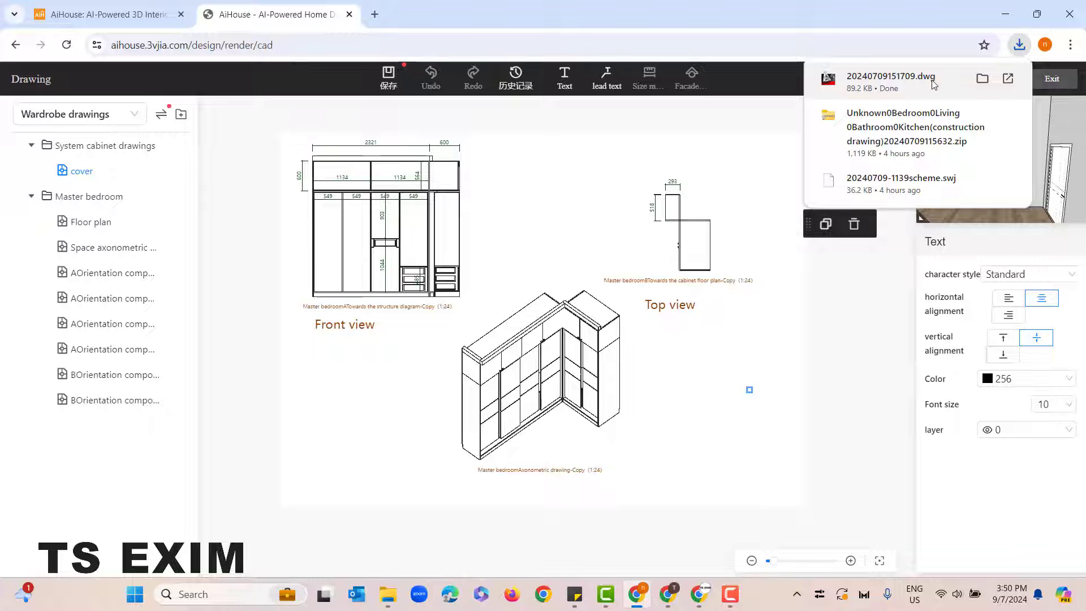
{"action": "left_click", "coordinate": [848, 359]}
Step: Export the wardrobe drawing sheet as a merged JPG with single layout export
{"action": "left_click", "coordinate": [984, 79]}
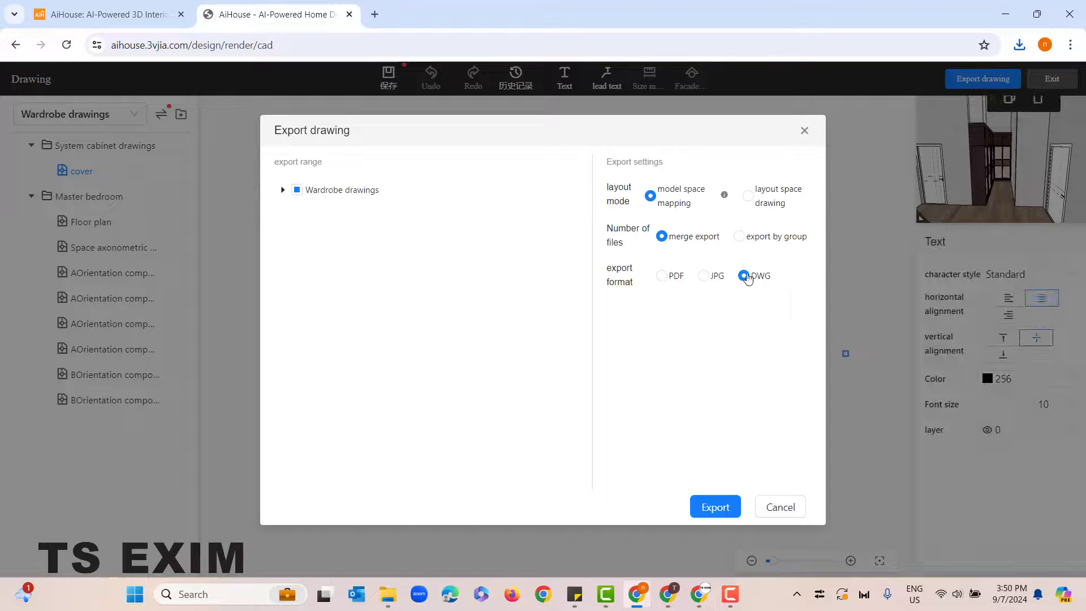
{"action": "left_click", "coordinate": [702, 275]}
{"action": "left_click", "coordinate": [714, 506]}
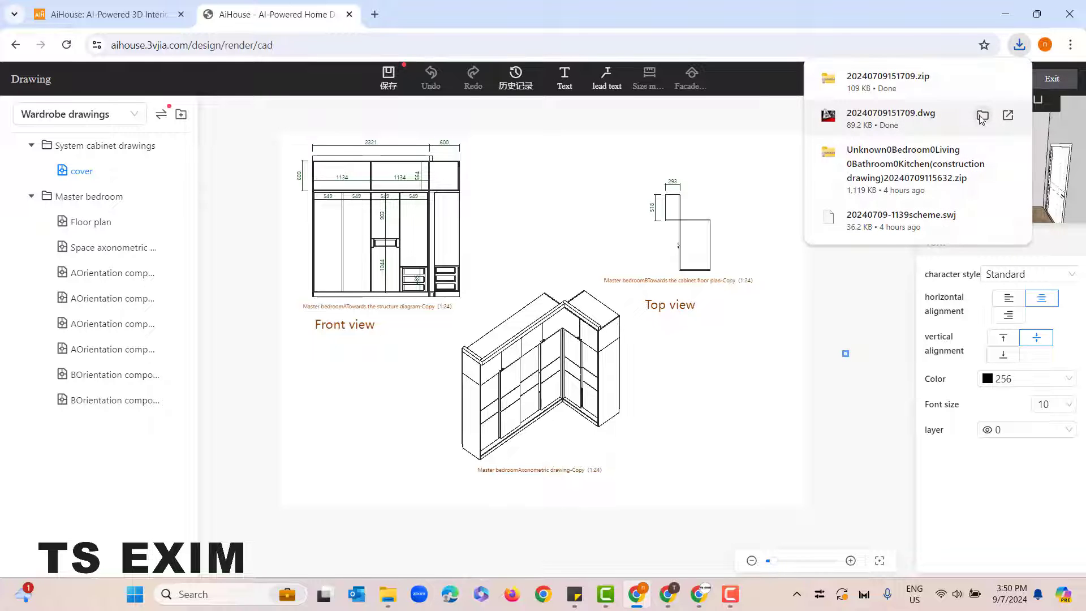
{"action": "left_click", "coordinate": [847, 326]}
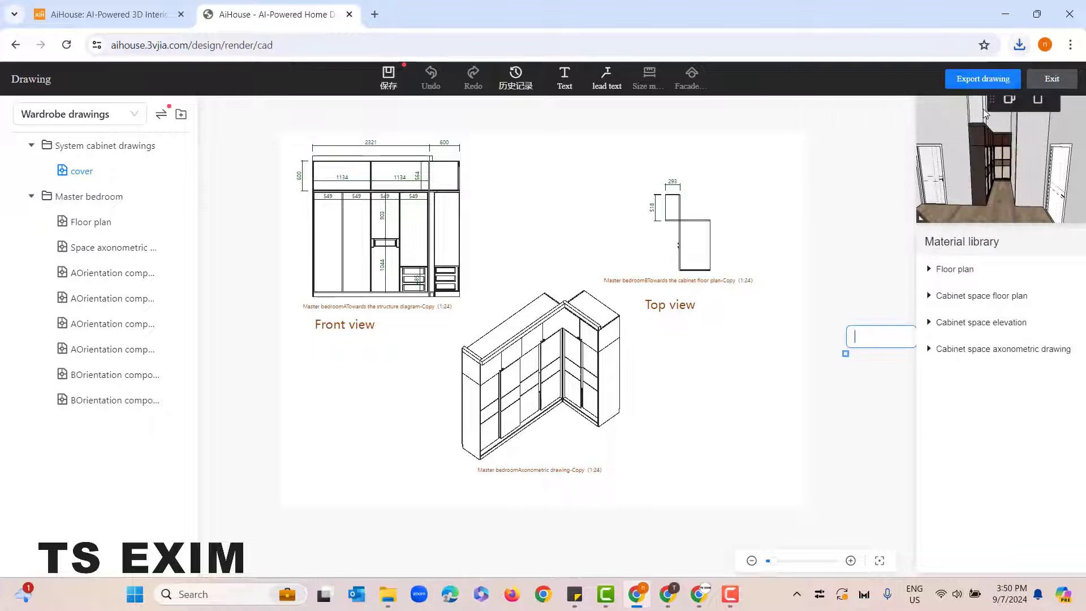
Step: Export the wardrobe drawing sheet as a merged PDF with single layout export
{"action": "left_click", "coordinate": [982, 78]}
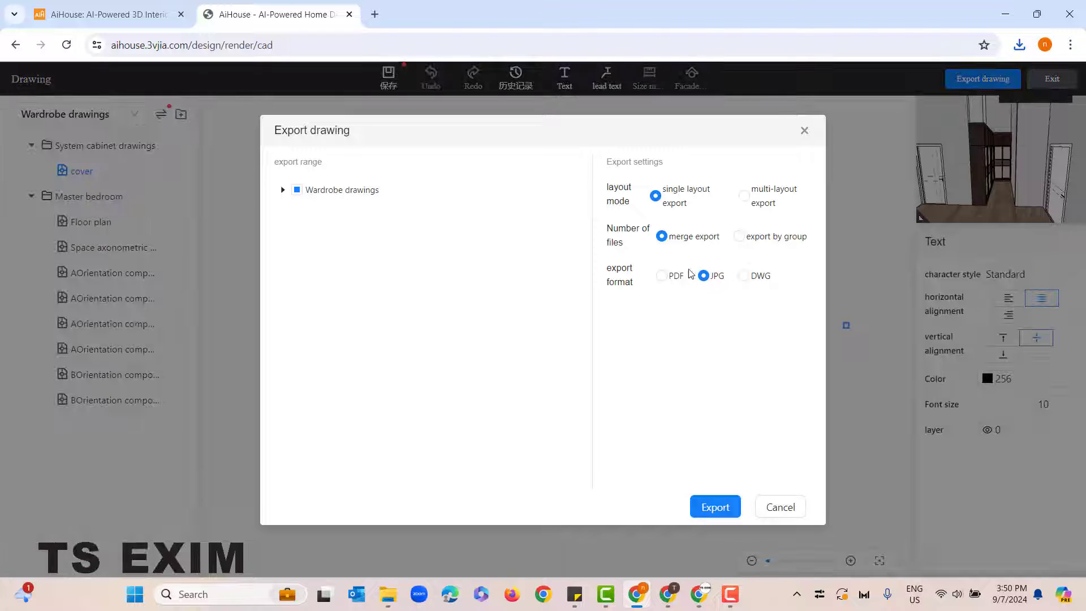
{"action": "left_click", "coordinate": [662, 276]}
{"action": "left_click", "coordinate": [714, 507]}
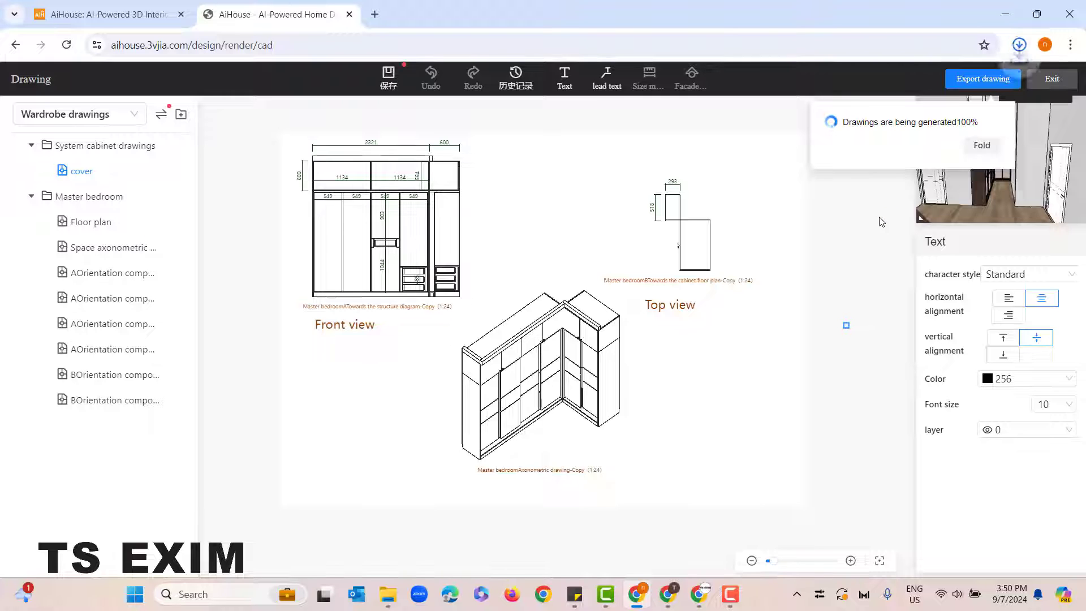
{"action": "left_click", "coordinate": [1019, 47]}
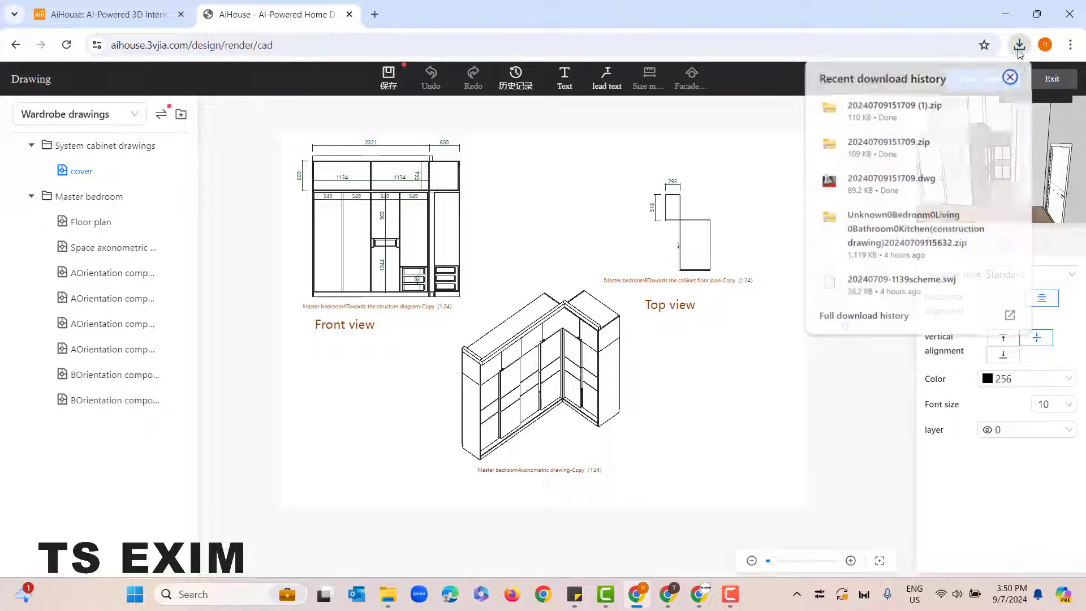
{"action": "left_click", "coordinate": [876, 109]}
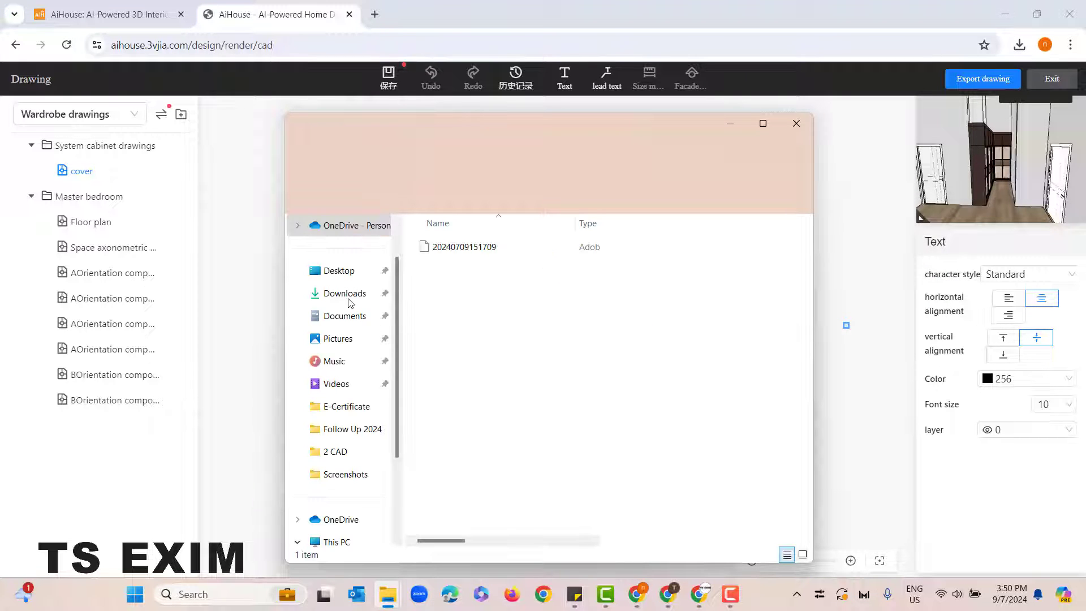
{"action": "left_click", "coordinate": [345, 294]}
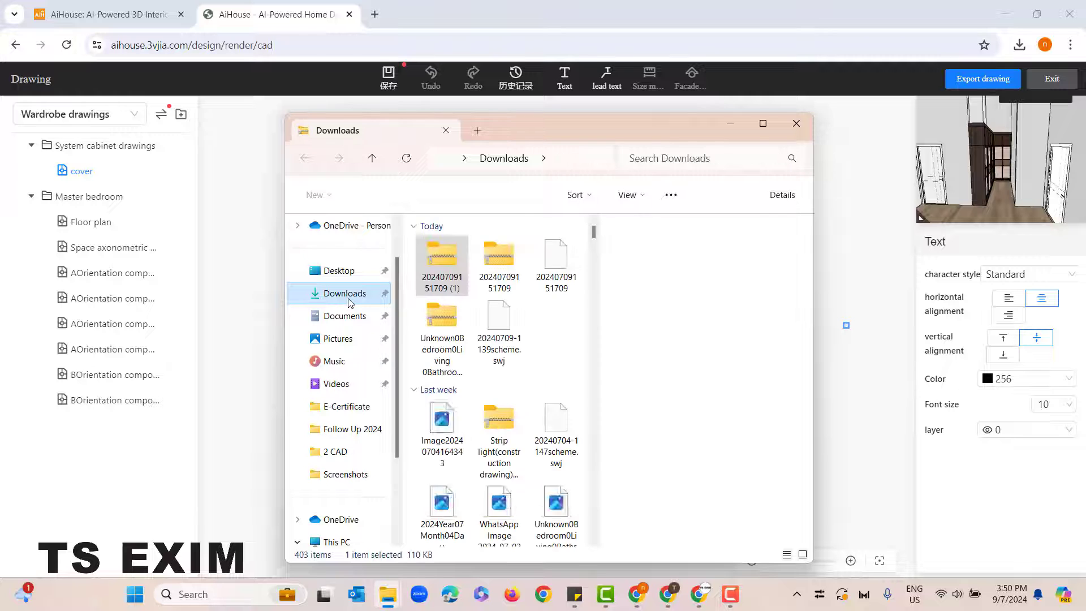
{"action": "right_click", "coordinate": [443, 264]}
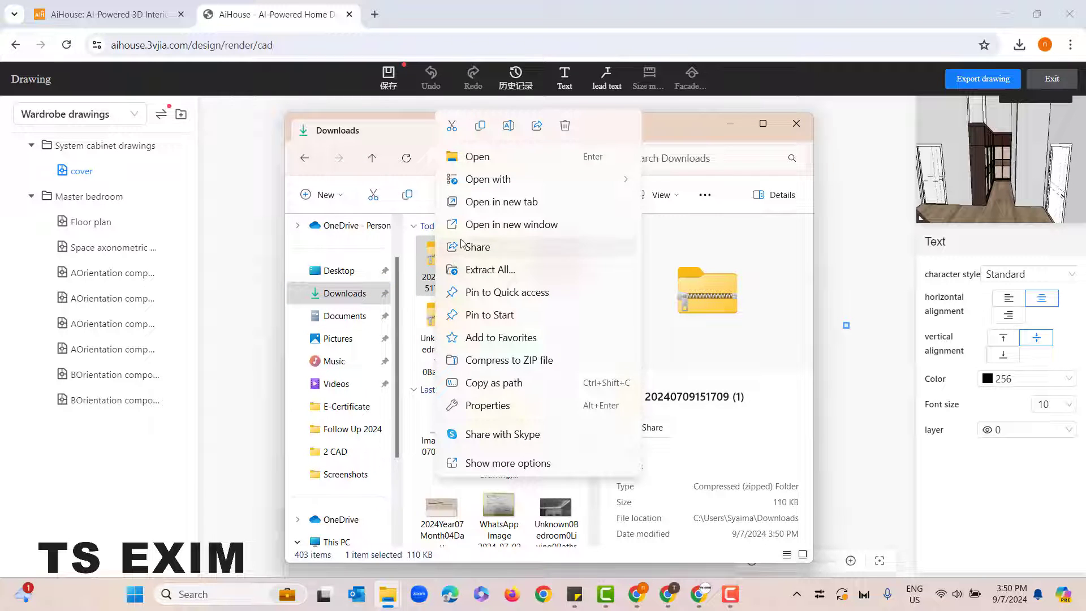
{"action": "left_click", "coordinate": [462, 275]}
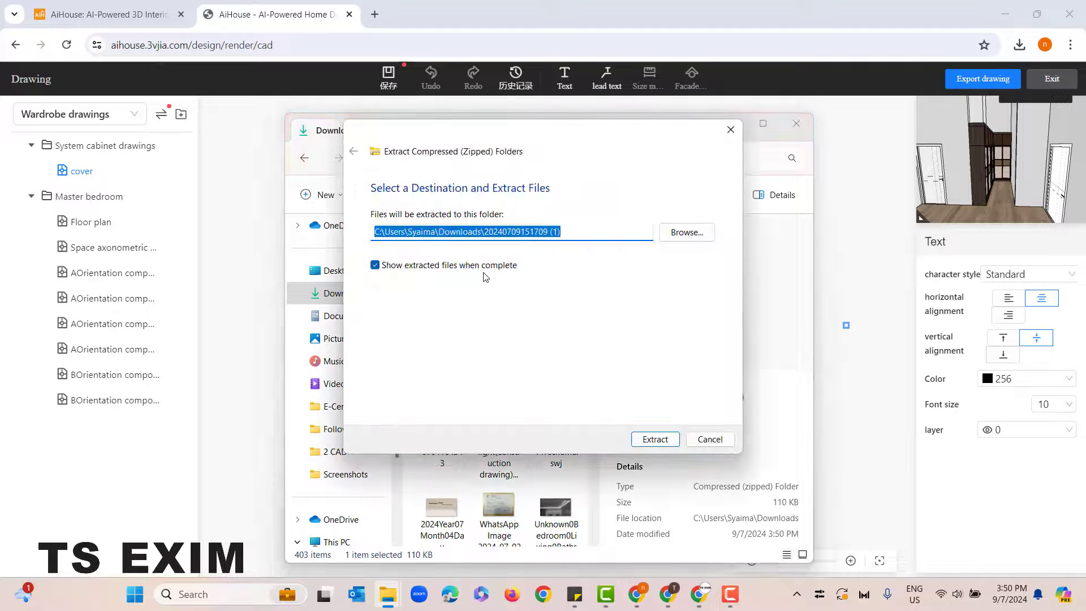
{"action": "left_click", "coordinate": [657, 440]}
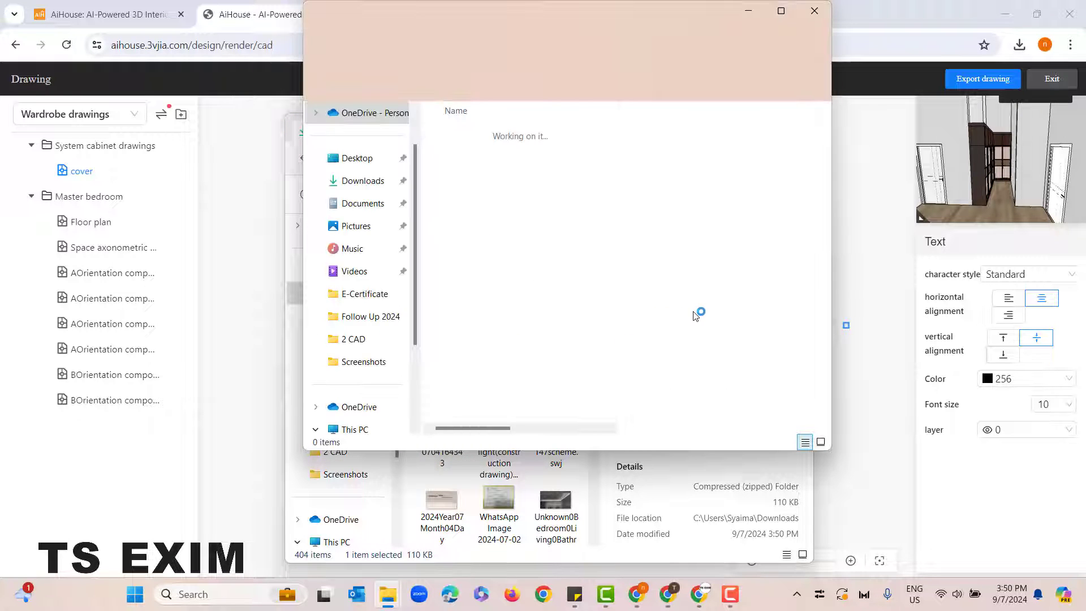
Step: Open the extracted PDF full screen to examine the sheet's views and labels, and close it with its folder
{"action": "left_click", "coordinate": [517, 154]}
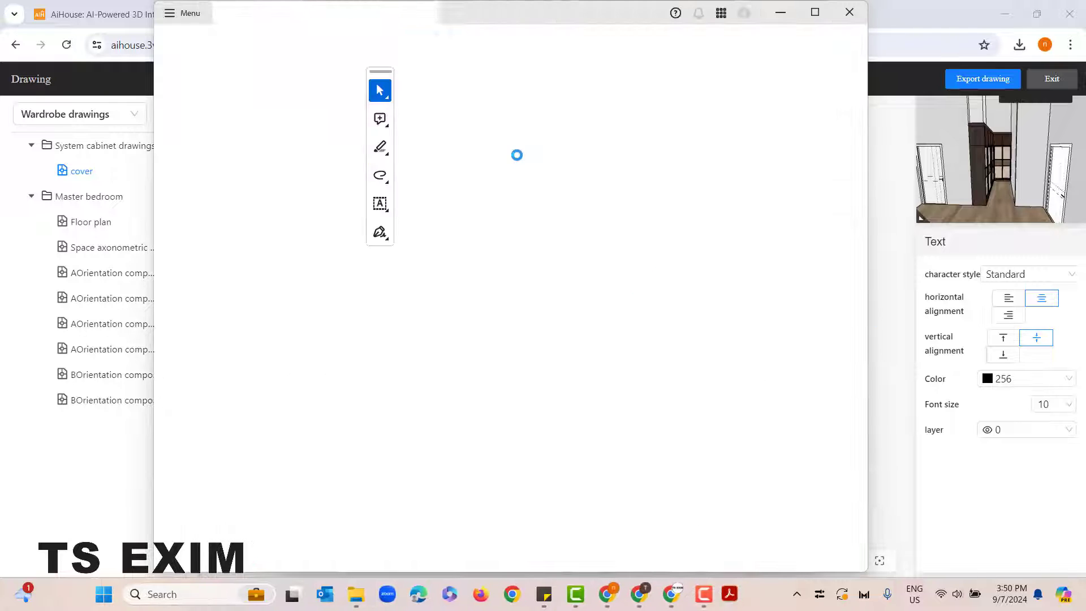
{"action": "left_click", "coordinate": [814, 13]}
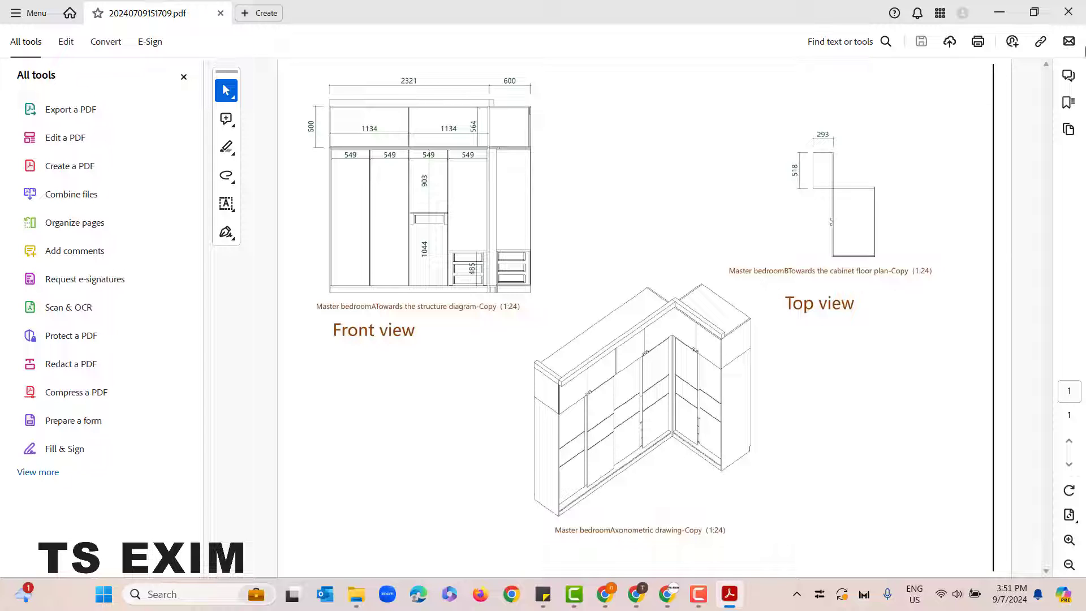
{"action": "left_click", "coordinate": [1070, 11]}
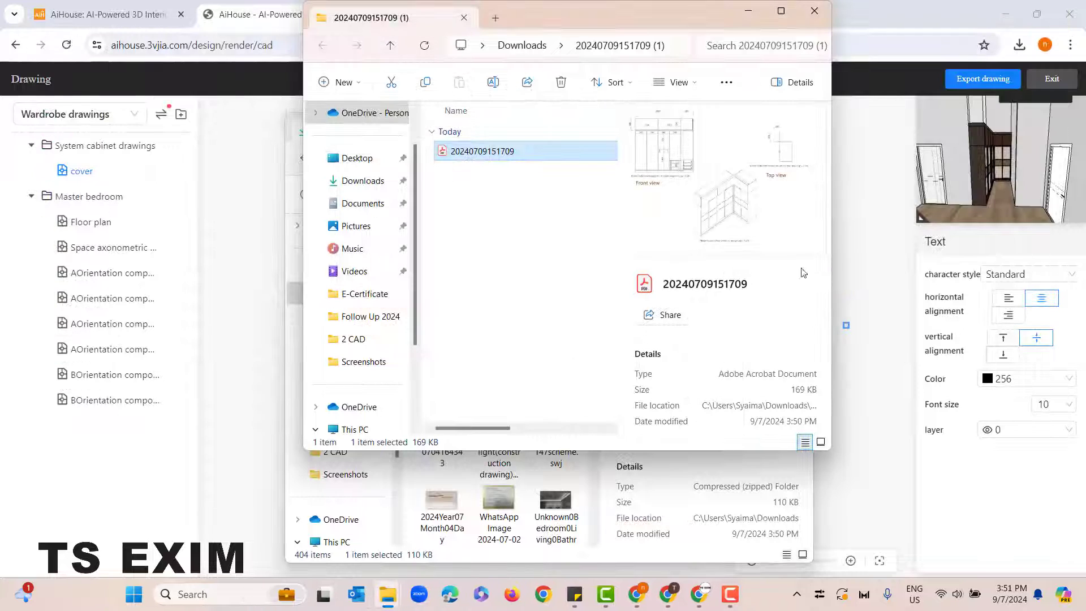
{"action": "left_click", "coordinate": [821, 12]}
{"action": "left_click", "coordinate": [499, 266]}
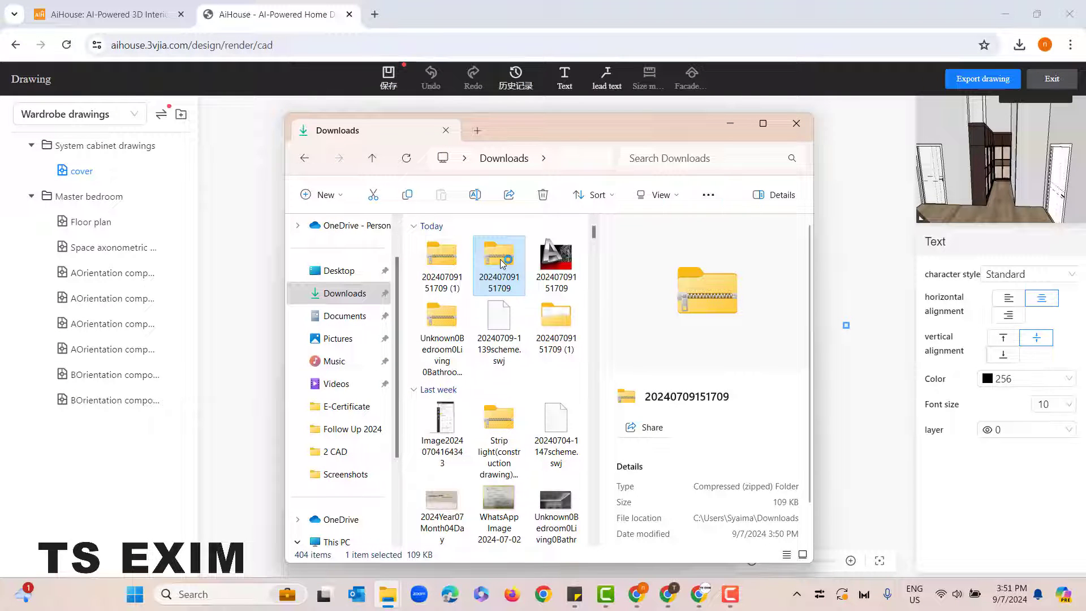
{"action": "right_click", "coordinate": [501, 264]}
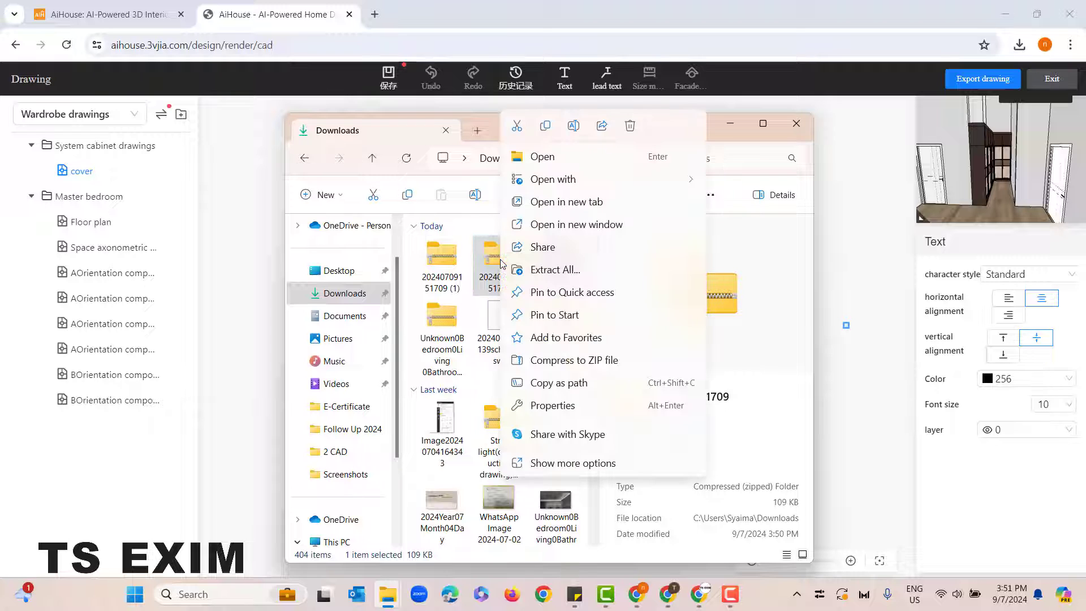
{"action": "left_click", "coordinate": [569, 274]}
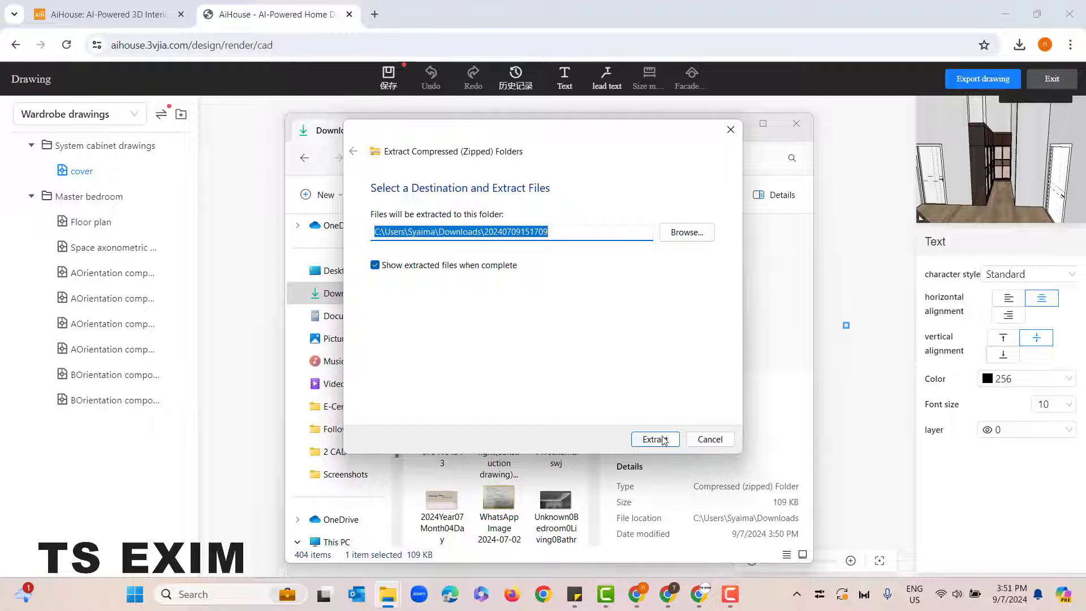
{"action": "left_click", "coordinate": [655, 440]}
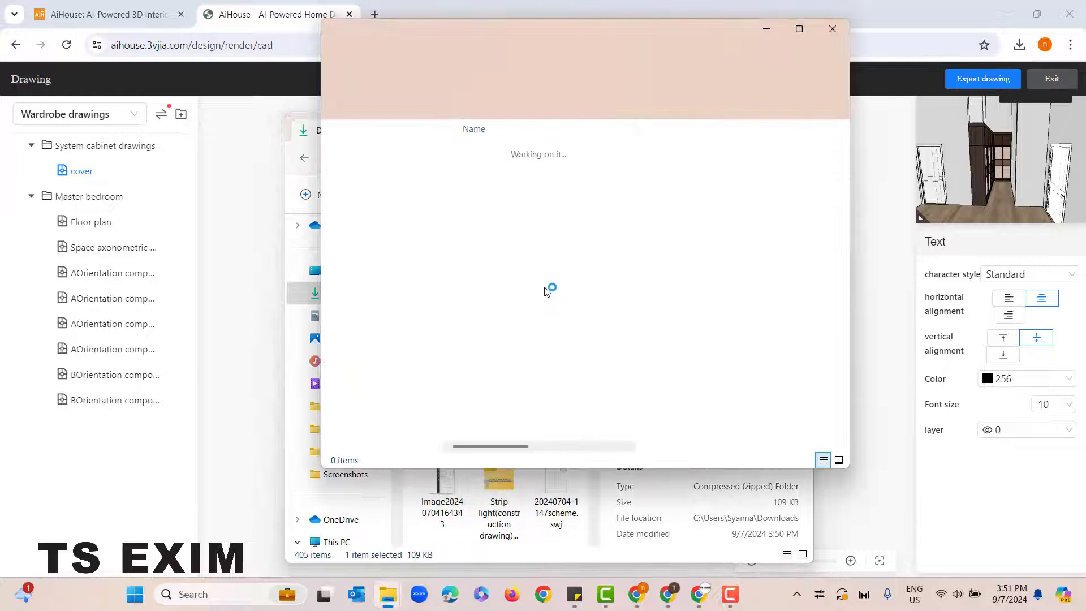
Step: Open the extracted JPG to examine the exported sheet, and close the image and both folder windows
{"action": "left_click", "coordinate": [492, 174]}
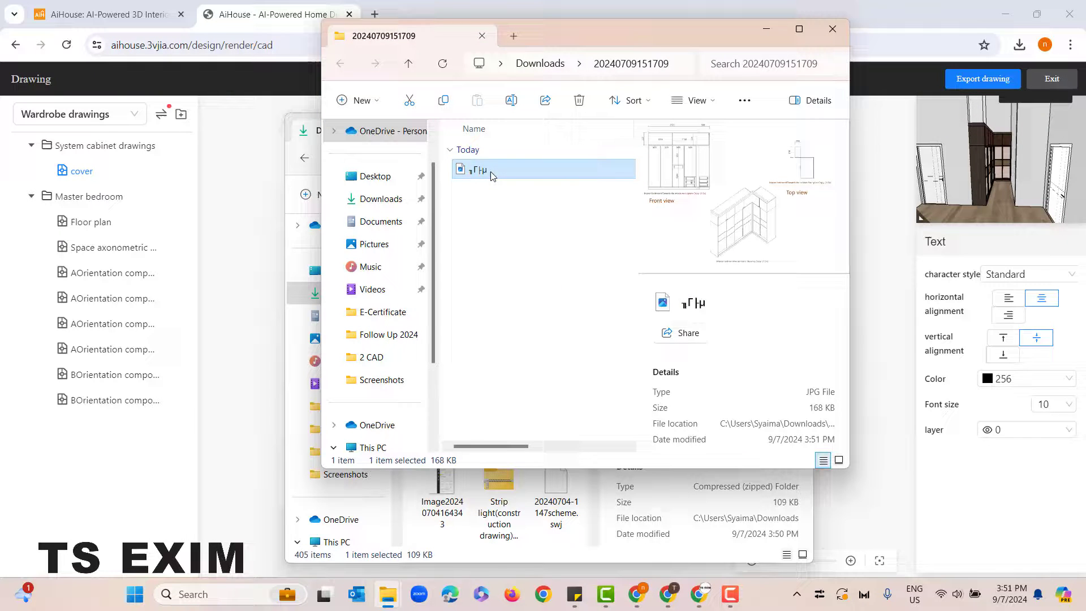
{"action": "double_click", "coordinate": [492, 175]}
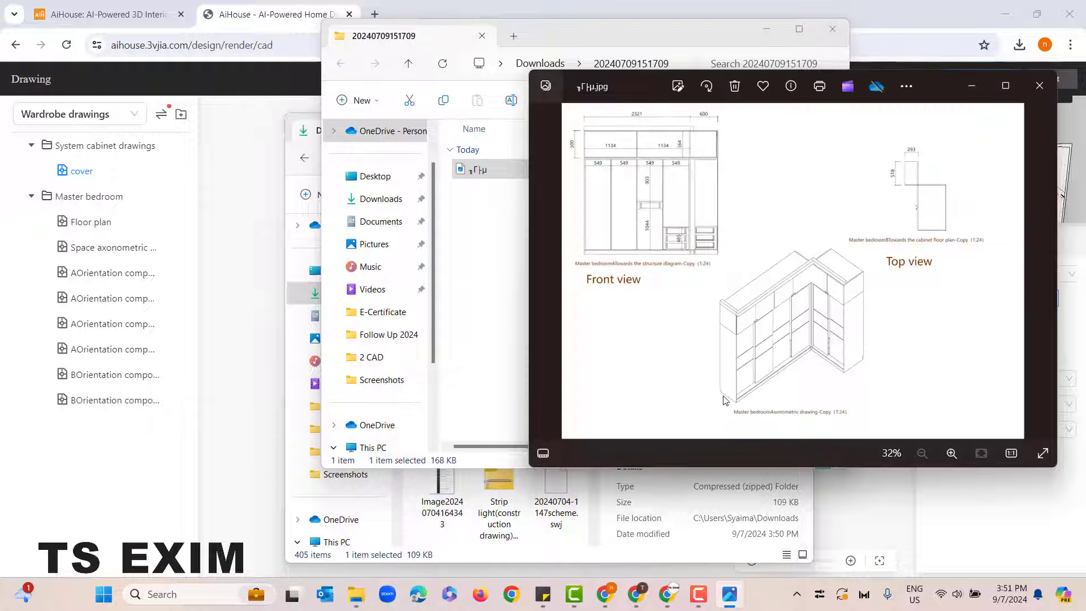
{"action": "left_click", "coordinate": [1039, 86]}
{"action": "left_click", "coordinate": [832, 29]}
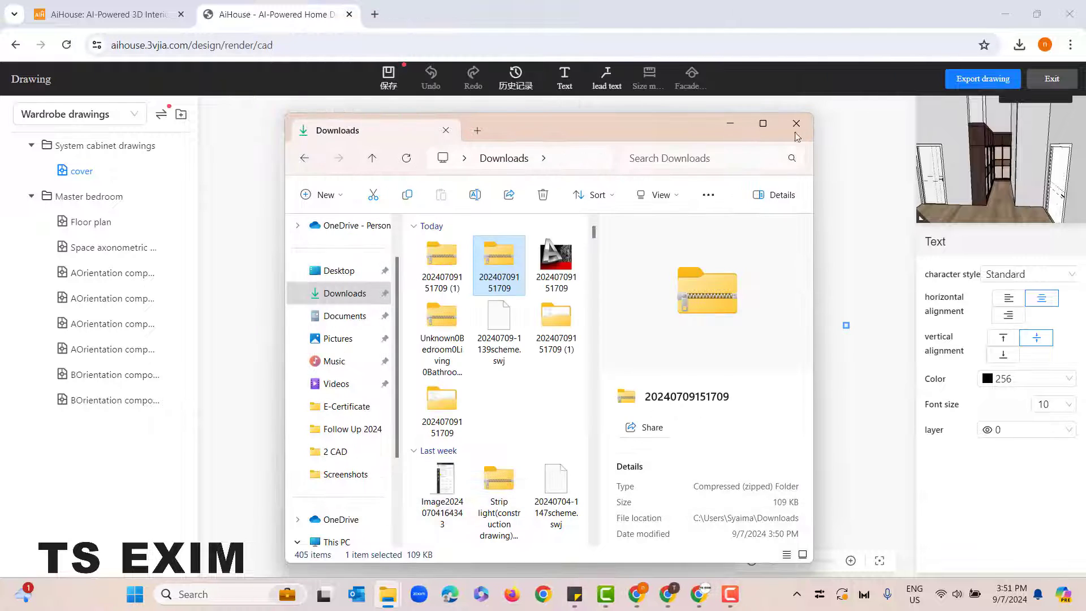
{"action": "left_click", "coordinate": [797, 132]}
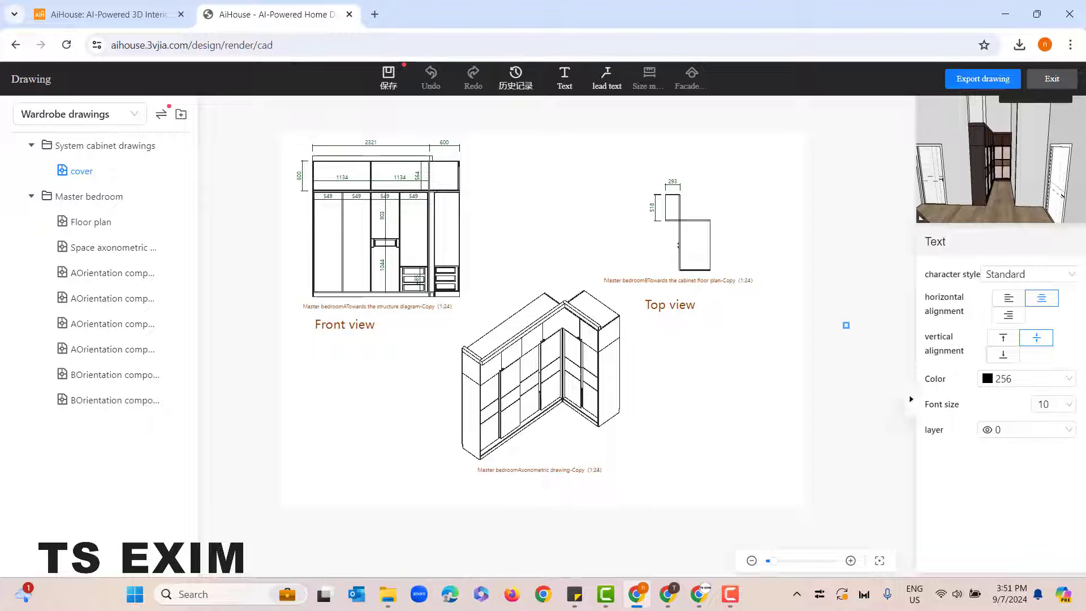
Step: Exit the drawing layout, confirm leaving, and dismiss the hidden-models tip in the design workspace
{"action": "left_click", "coordinate": [1051, 79]}
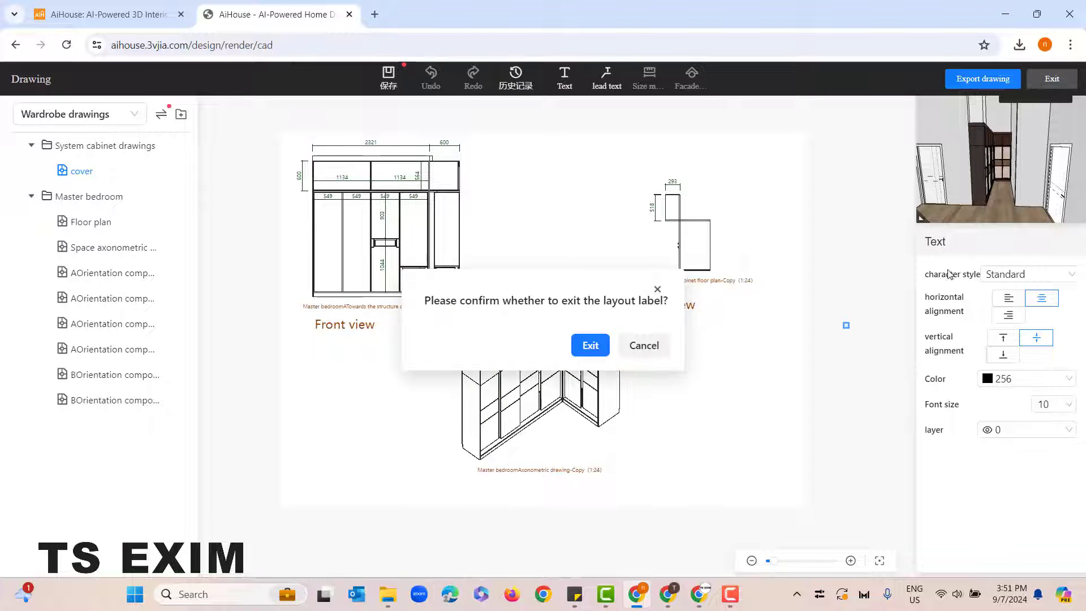
{"action": "left_click", "coordinate": [590, 347]}
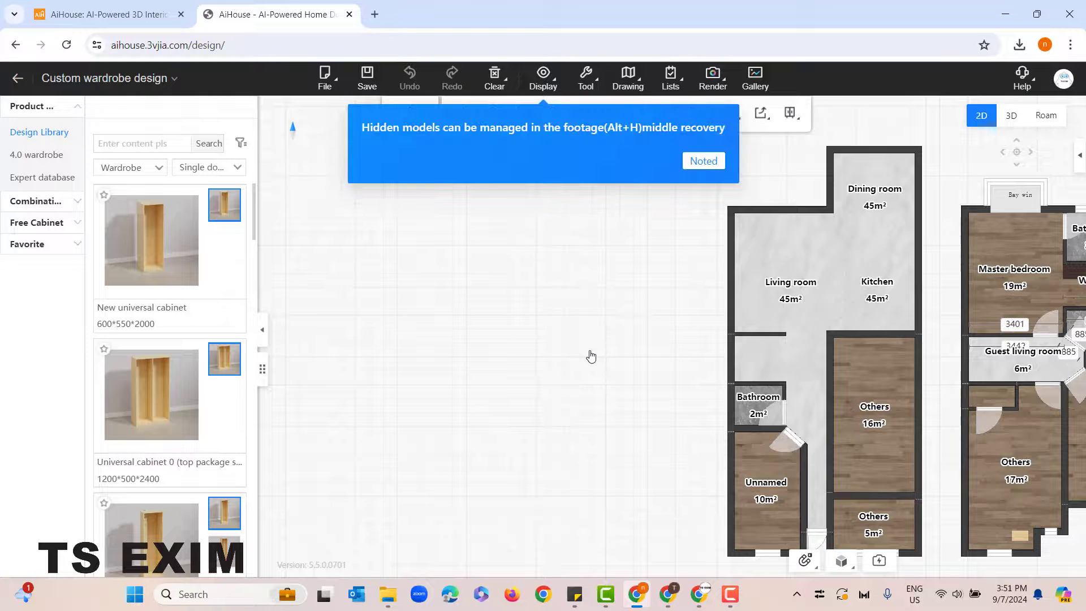
{"action": "left_click", "coordinate": [701, 164]}
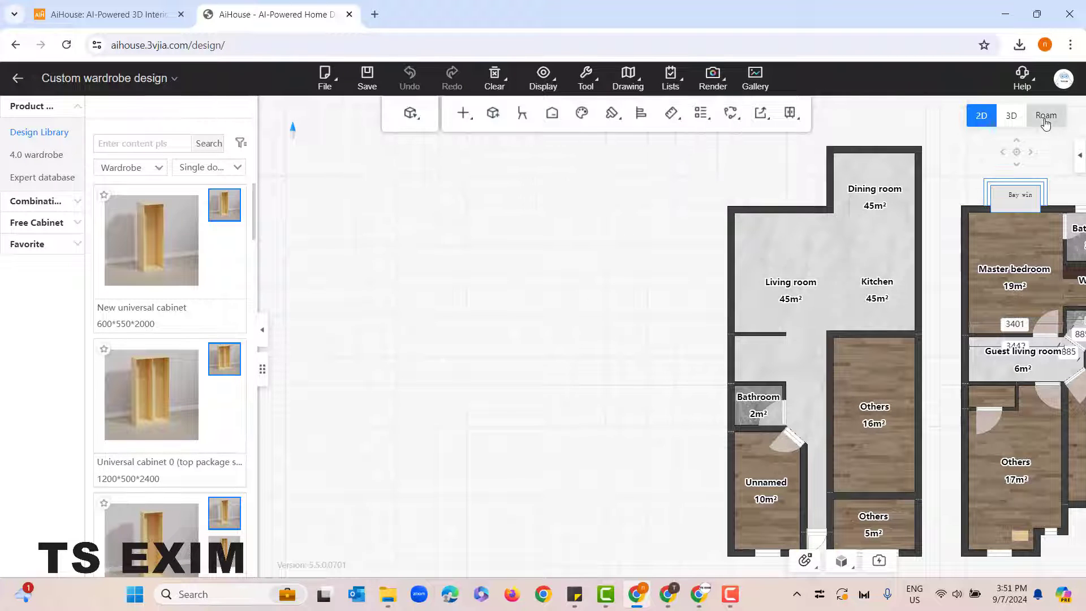
Step: Switch to the roam view facing the L-shaped wardrobe and enter the wardrobe drawing annotation mode
{"action": "left_click", "coordinate": [1045, 117]}
{"action": "left_click_drag", "start_coordinate": [927, 385], "coordinate": [814, 282]}
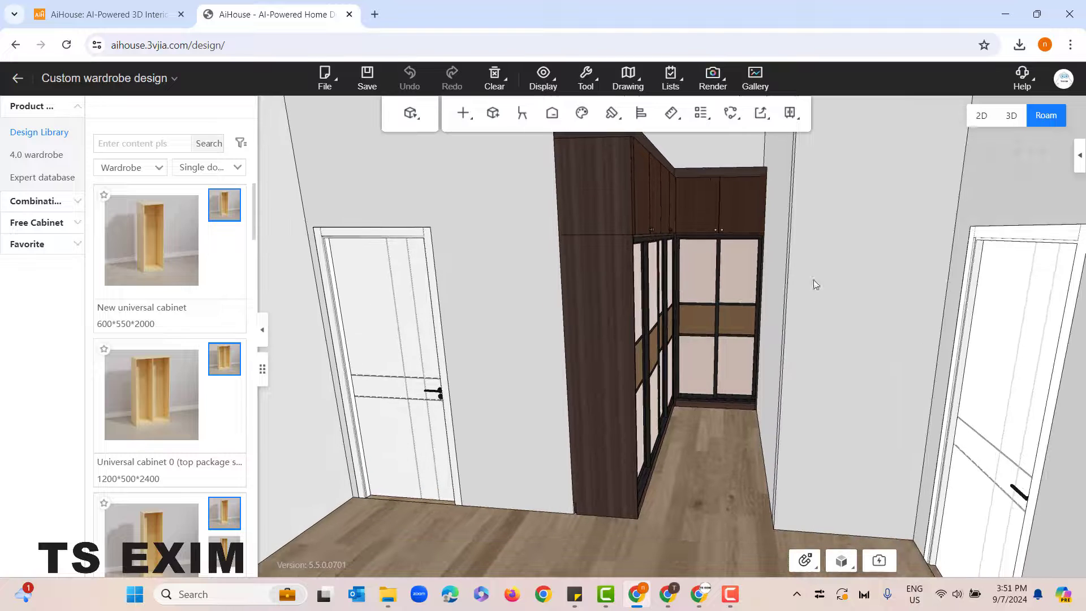
{"action": "right_click_drag", "start_coordinate": [752, 489], "coordinate": [728, 482]}
{"action": "left_click_drag", "start_coordinate": [728, 483], "coordinate": [708, 444]}
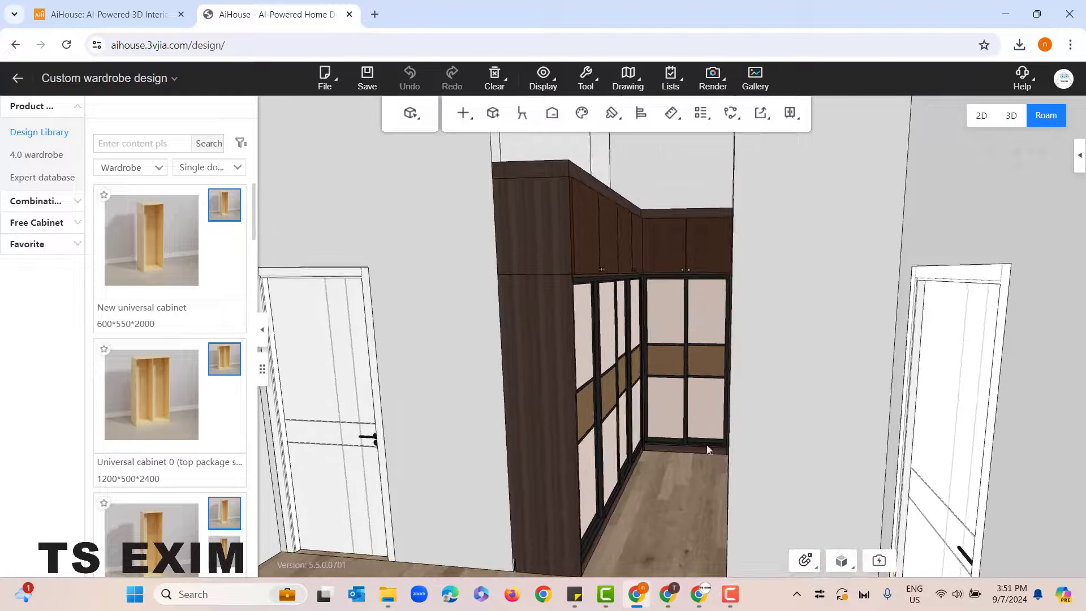
{"action": "left_click", "coordinate": [630, 85]}
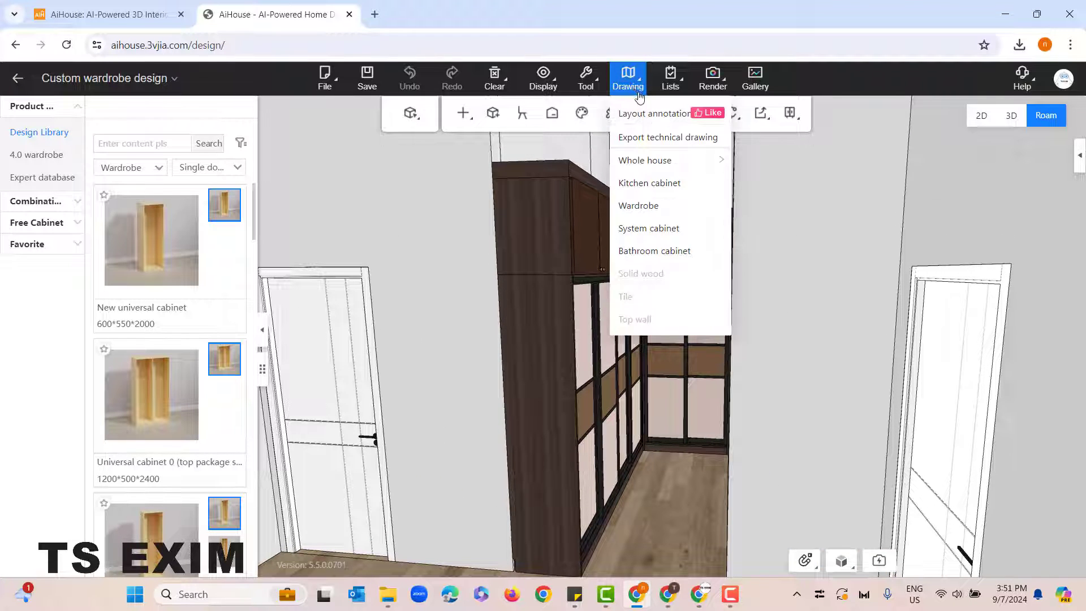
{"action": "left_click", "coordinate": [660, 206]}
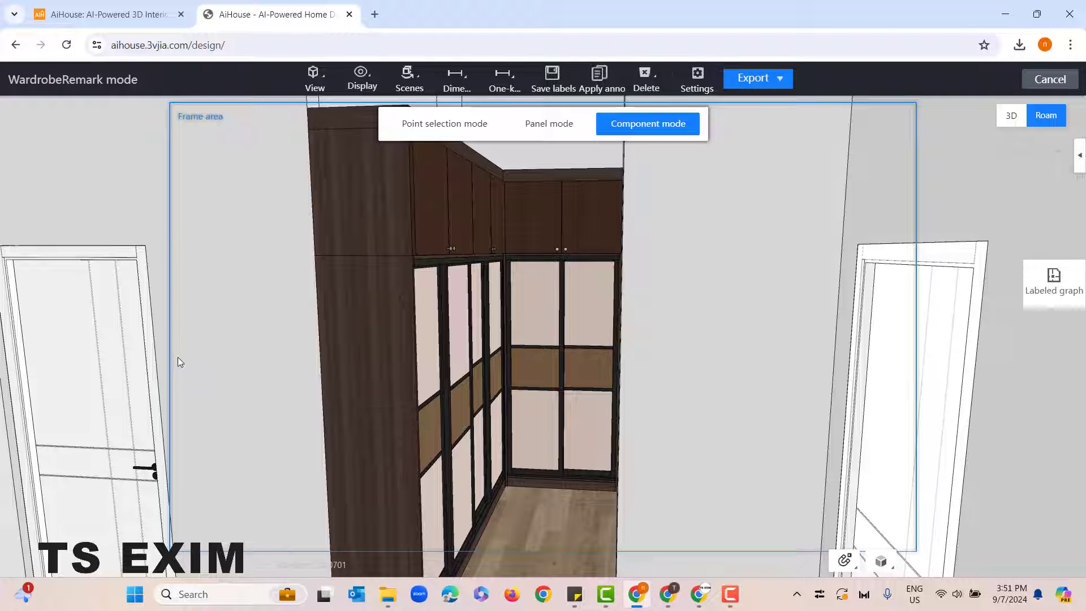
{"action": "left_click_drag", "start_coordinate": [259, 290], "coordinate": [258, 295]}
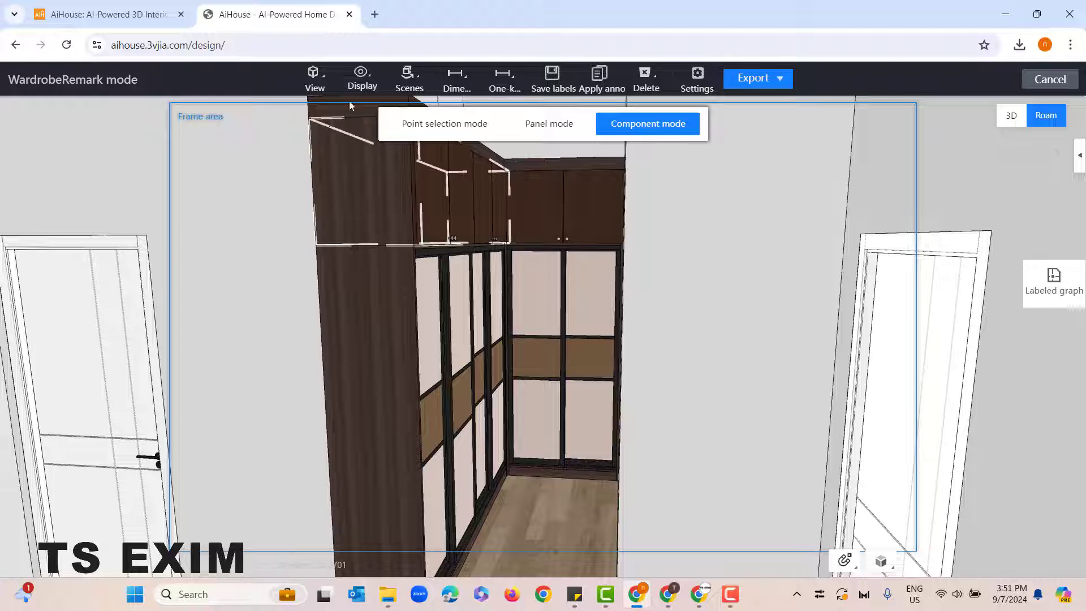
Step: Hide all element types in the display settings, then show only the sliding doors and cabinet doors with the wardrobe
{"action": "left_click", "coordinate": [362, 79]}
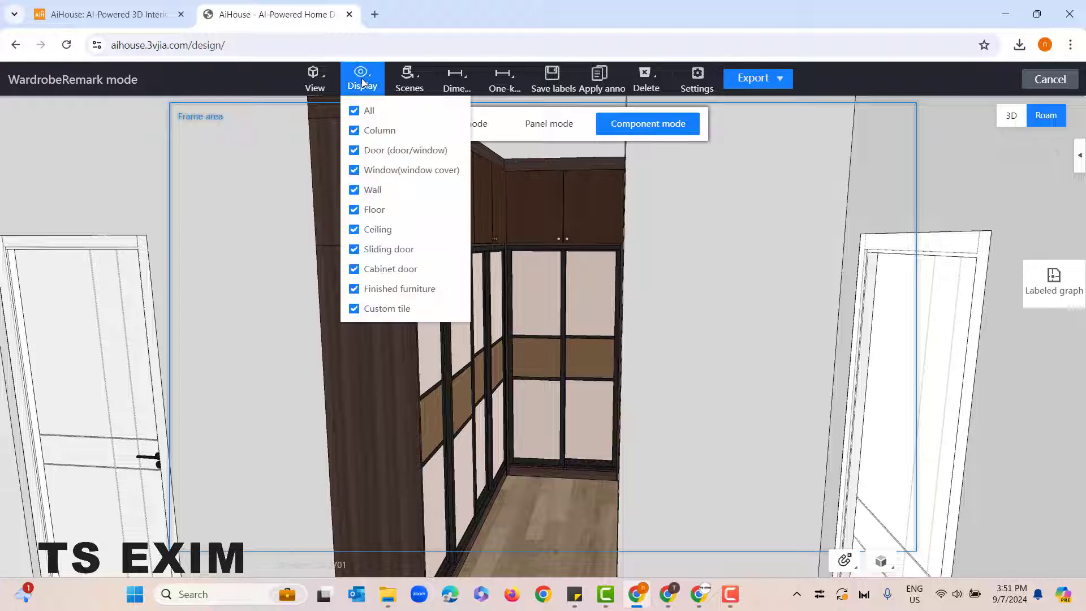
{"action": "left_click", "coordinate": [353, 112]}
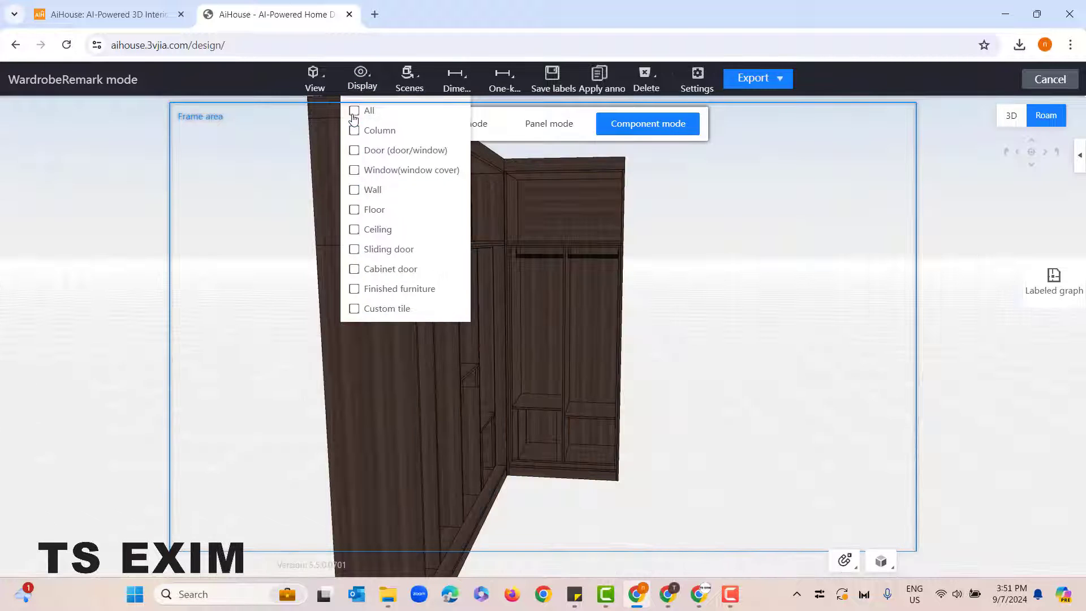
{"action": "left_click", "coordinate": [355, 250]}
{"action": "left_click", "coordinate": [354, 270]}
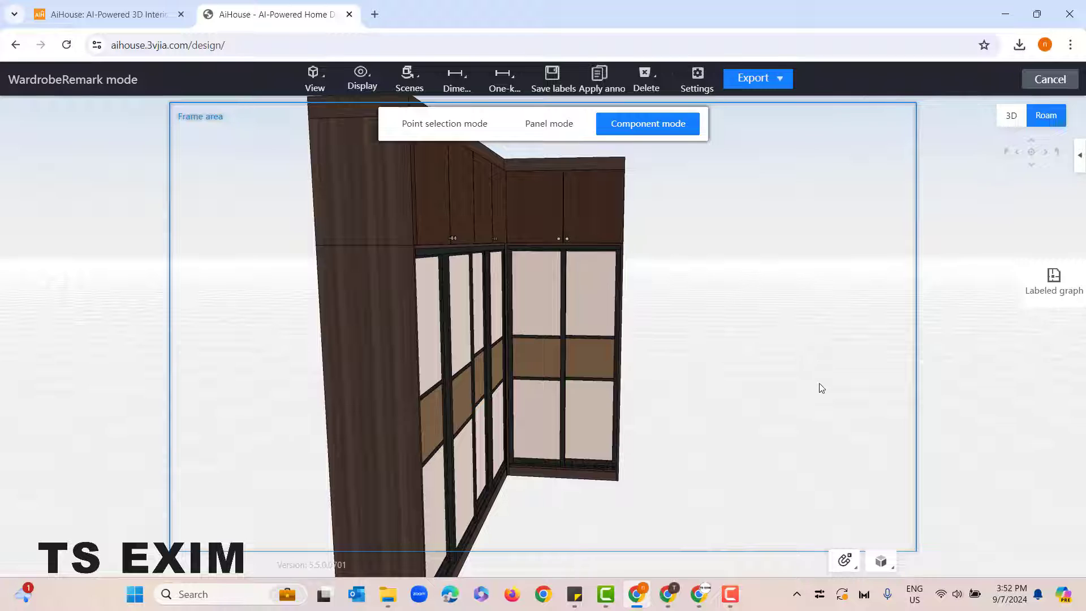
Step: Frame the whole L-shaped wardrobe from an angled front view inside the frame area and export it to the annotation sheet
{"action": "left_click_drag", "start_coordinate": [787, 417], "coordinate": [584, 419]}
{"action": "right_click_drag", "start_coordinate": [584, 420], "coordinate": [379, 366]}
{"action": "left_click_drag", "start_coordinate": [676, 486], "coordinate": [643, 487]}
{"action": "right_click_drag", "start_coordinate": [642, 486], "coordinate": [594, 390]}
{"action": "left_click_drag", "start_coordinate": [623, 466], "coordinate": [603, 458]}
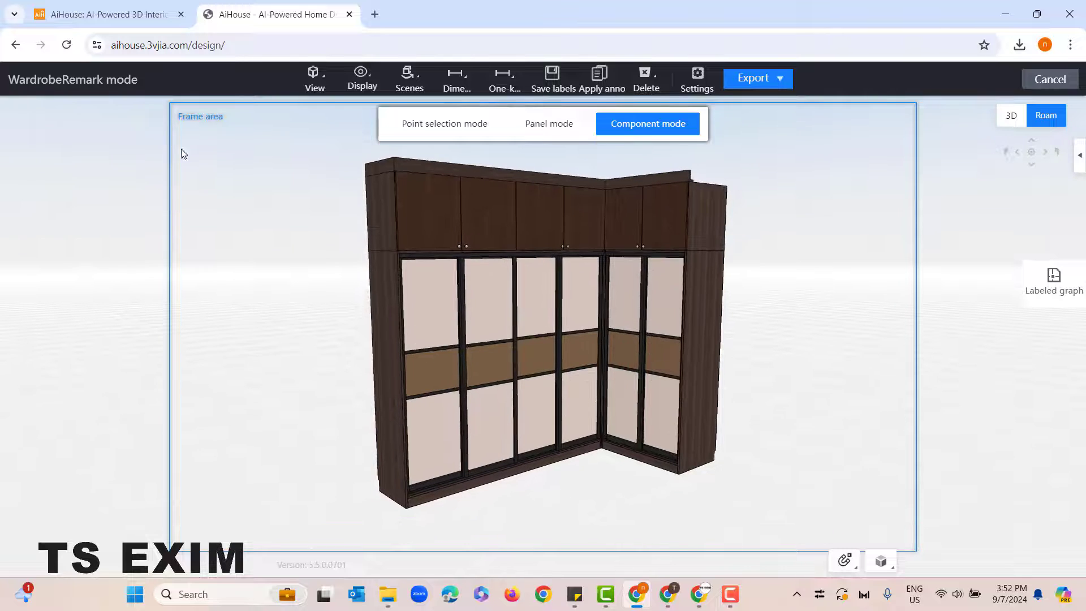
{"action": "scroll", "coordinate": [758, 526], "scroll_direction": "up", "scroll_amount": 5}
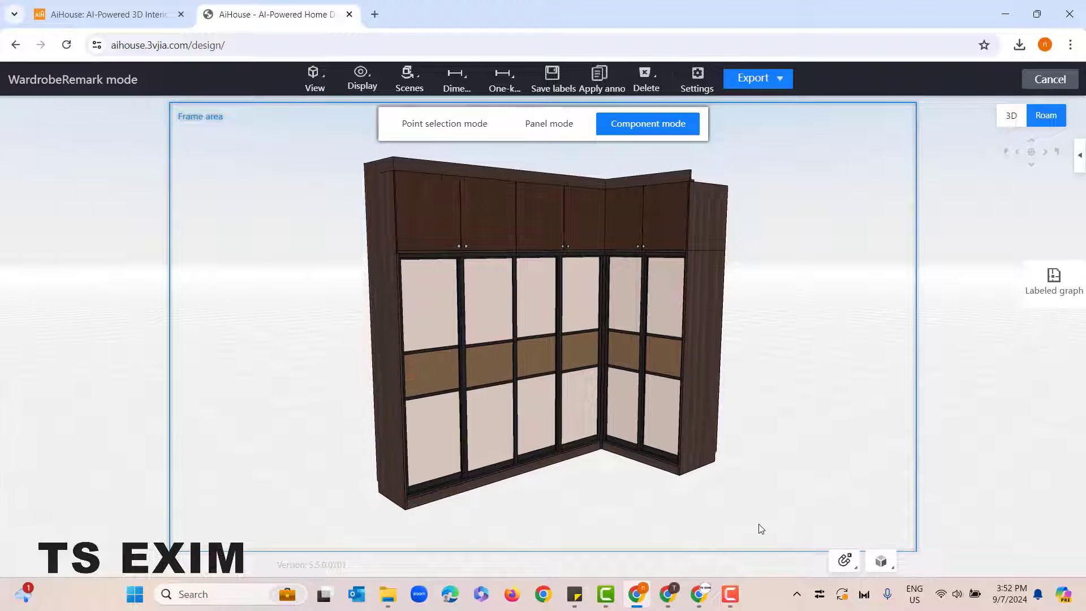
{"action": "left_click_drag", "start_coordinate": [800, 456], "coordinate": [800, 469]}
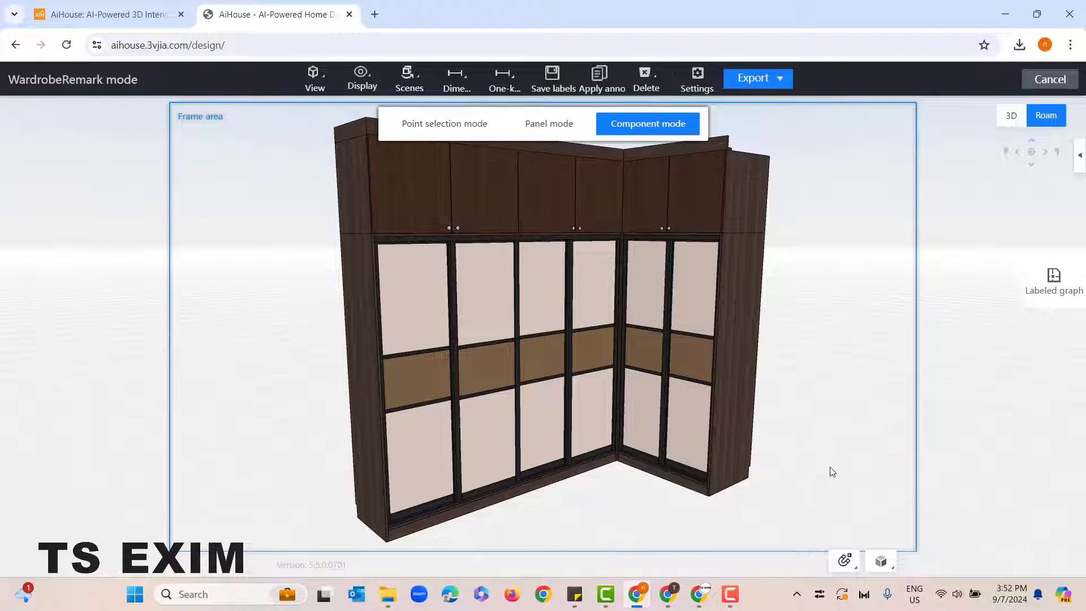
{"action": "left_click", "coordinate": [769, 80]}
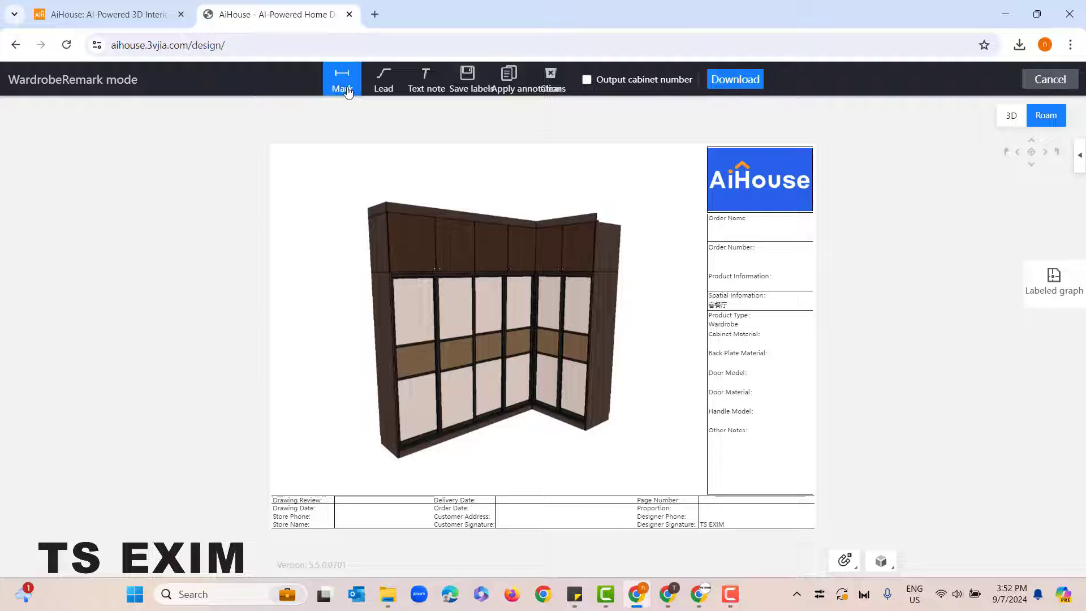
Step: Add dimension marks labelled "height" beside the wardrobe and "Length" along the upper edge of its long run
{"action": "left_click", "coordinate": [357, 211]}
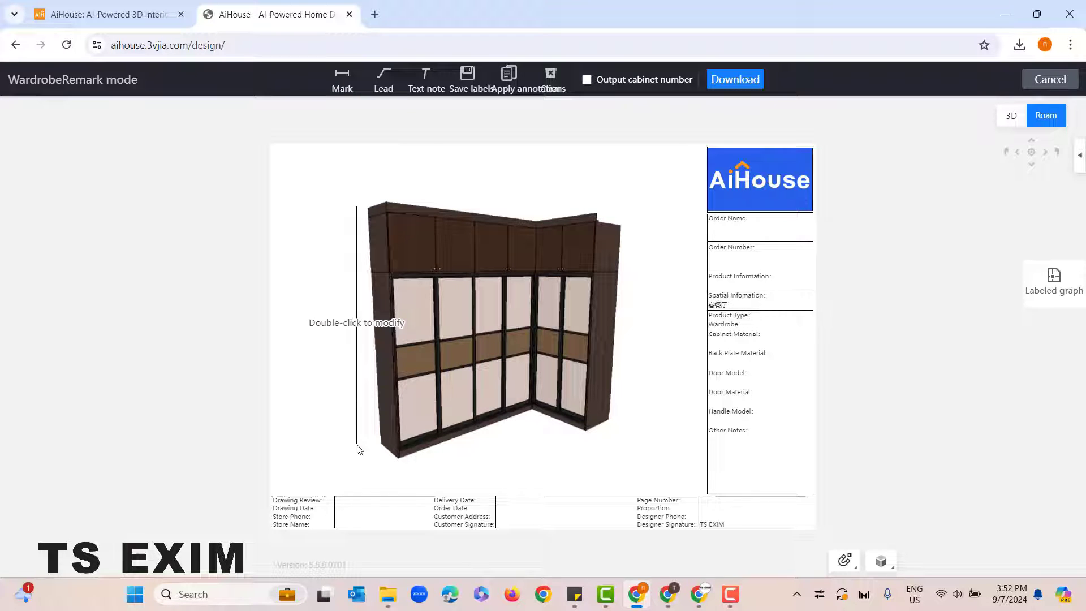
{"action": "double_click", "coordinate": [389, 325]}
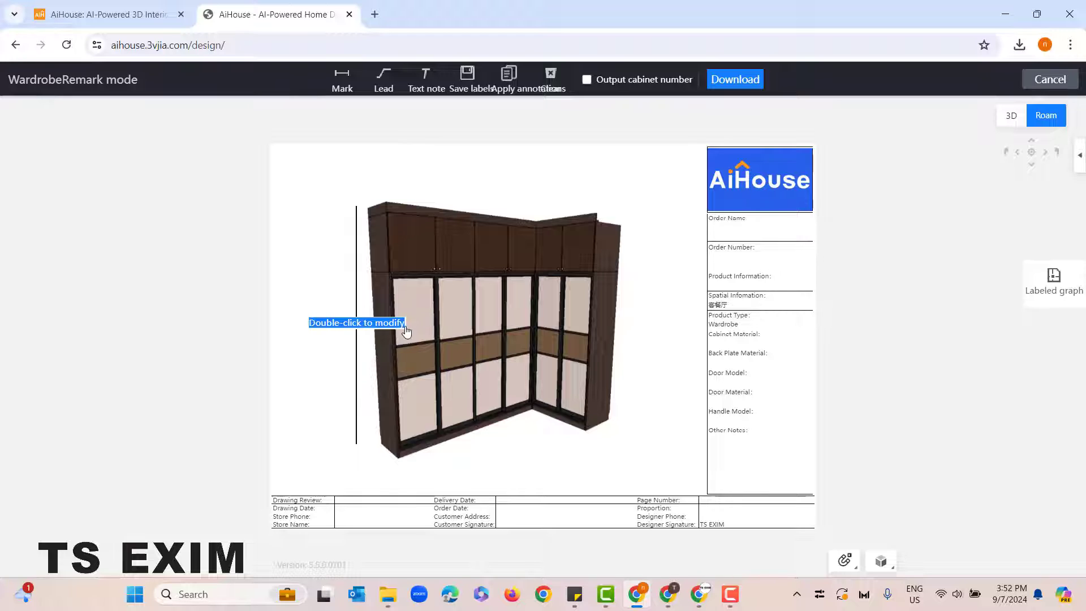
{"action": "type", "text": "height"}
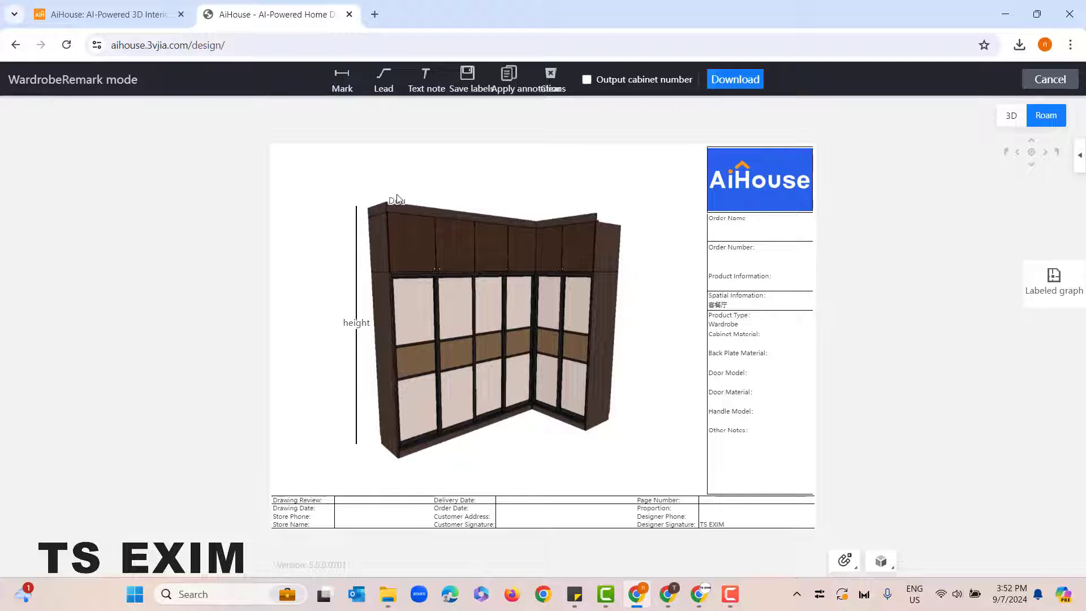
{"action": "left_click", "coordinate": [534, 214]}
{"action": "double_click", "coordinate": [489, 204]}
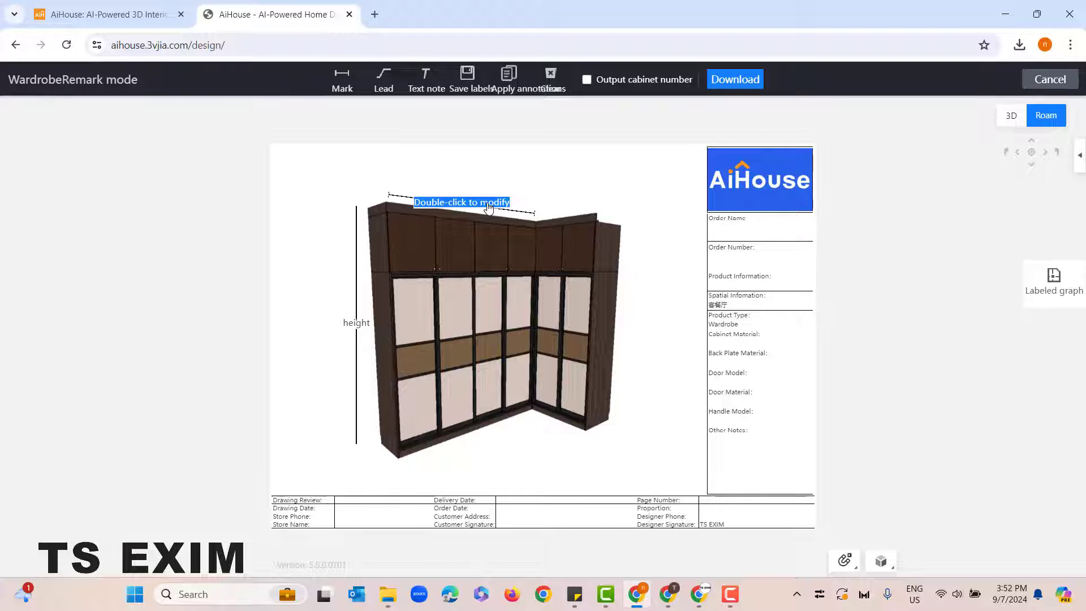
{"action": "type", "text": "Length"}
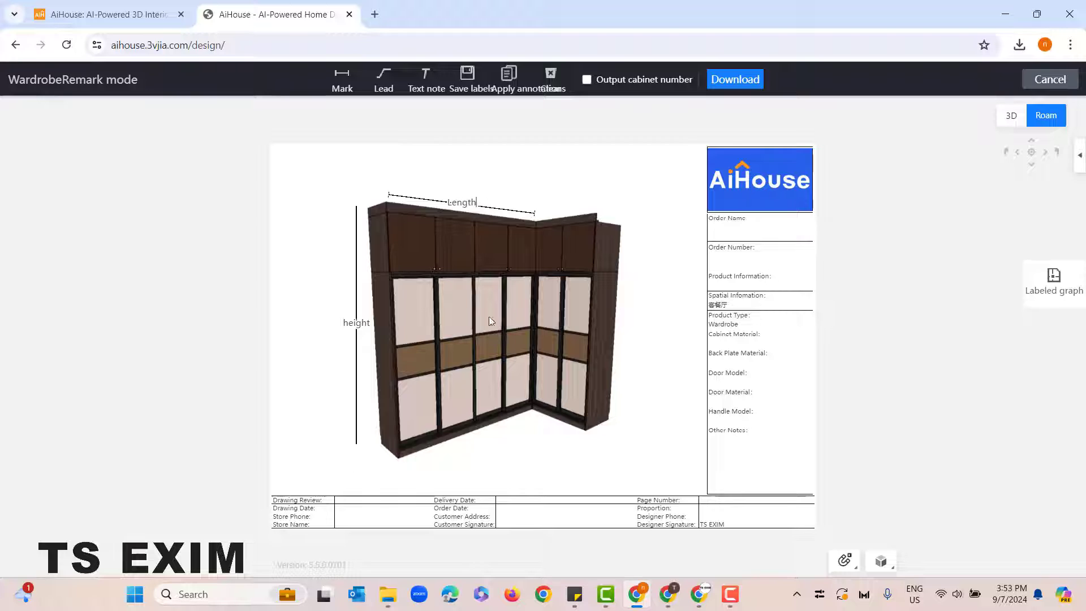
Step: Place a text note below the wardrobe, then clear all annotations from the sheet
{"action": "left_click", "coordinate": [425, 78]}
{"action": "left_click", "coordinate": [477, 161]}
{"action": "left_click_drag", "start_coordinate": [551, 170], "coordinate": [565, 468]}
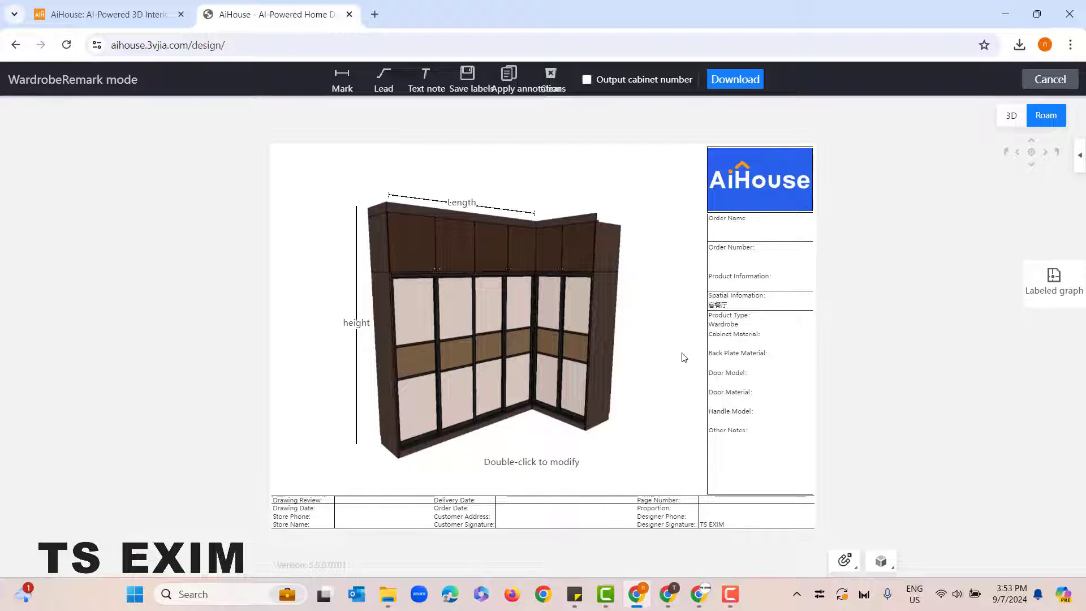
{"action": "left_click", "coordinate": [552, 79]}
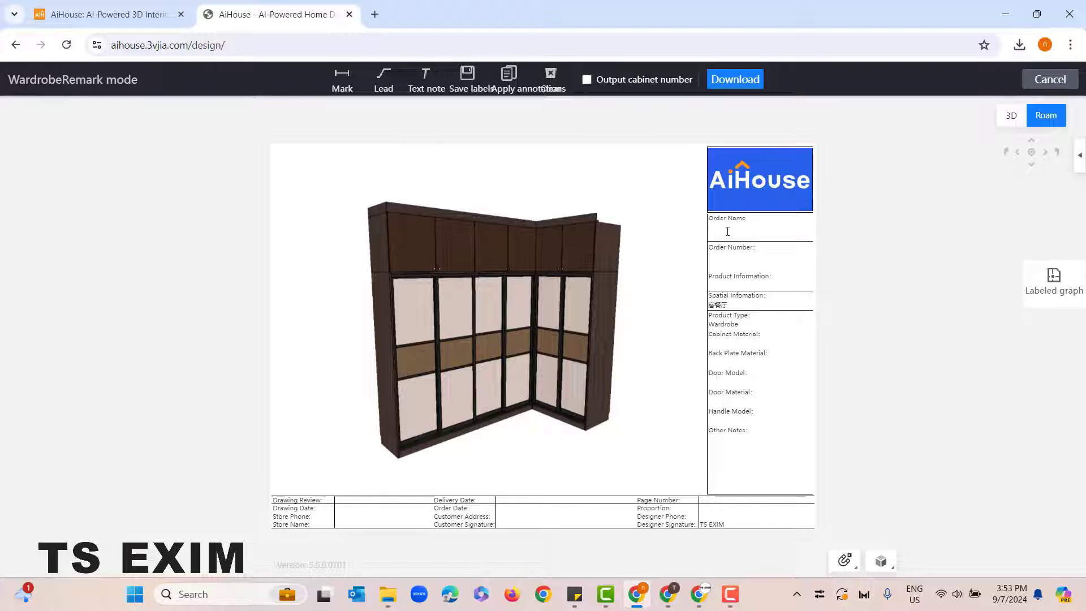
Step: Fill in the order name "Customer", the order number and spatial information "fhnjdmks", and place a leader on the leftmost sliding door
{"action": "type", "text": "ustomer"}
{"action": "left_click", "coordinate": [384, 90]}
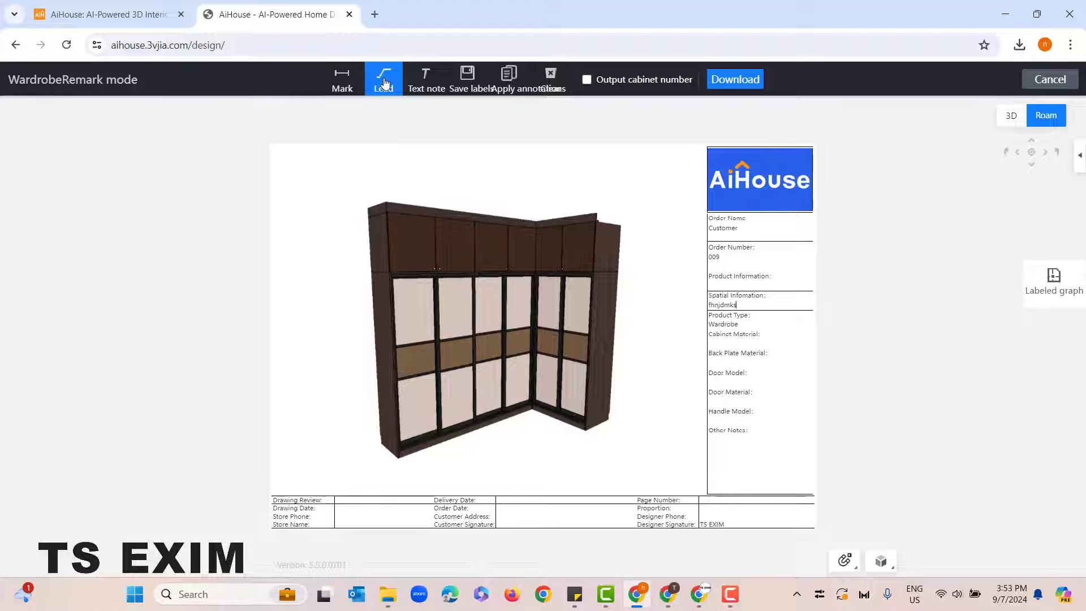
{"action": "left_click", "coordinate": [412, 313]}
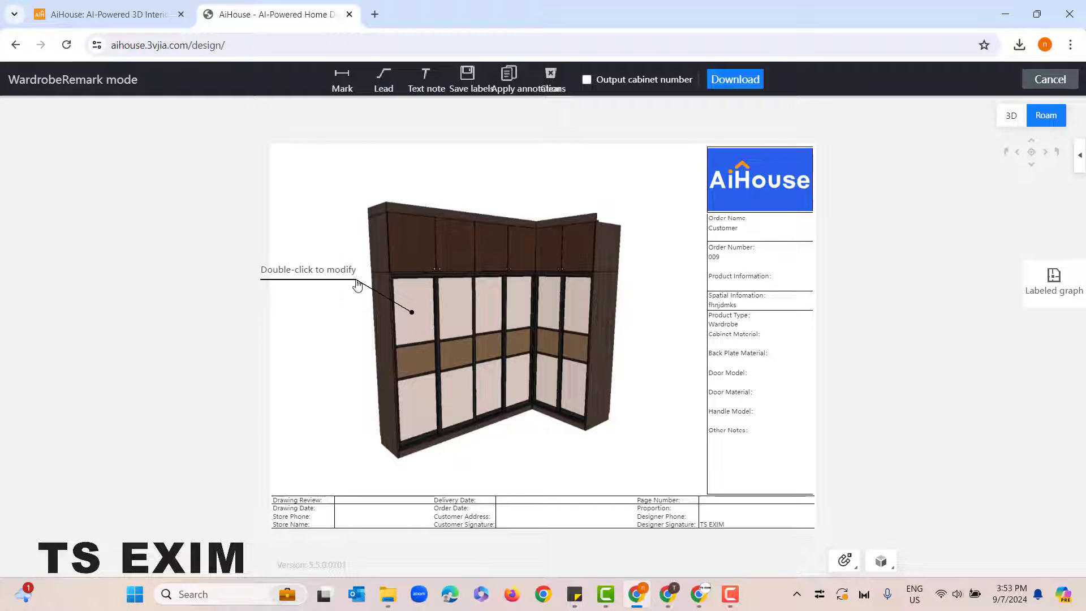
{"action": "left_click", "coordinate": [368, 304]}
Step: Add a leader pointing to the wardrobe's right side panel and label it "Oak material"
{"action": "left_click", "coordinate": [384, 80]}
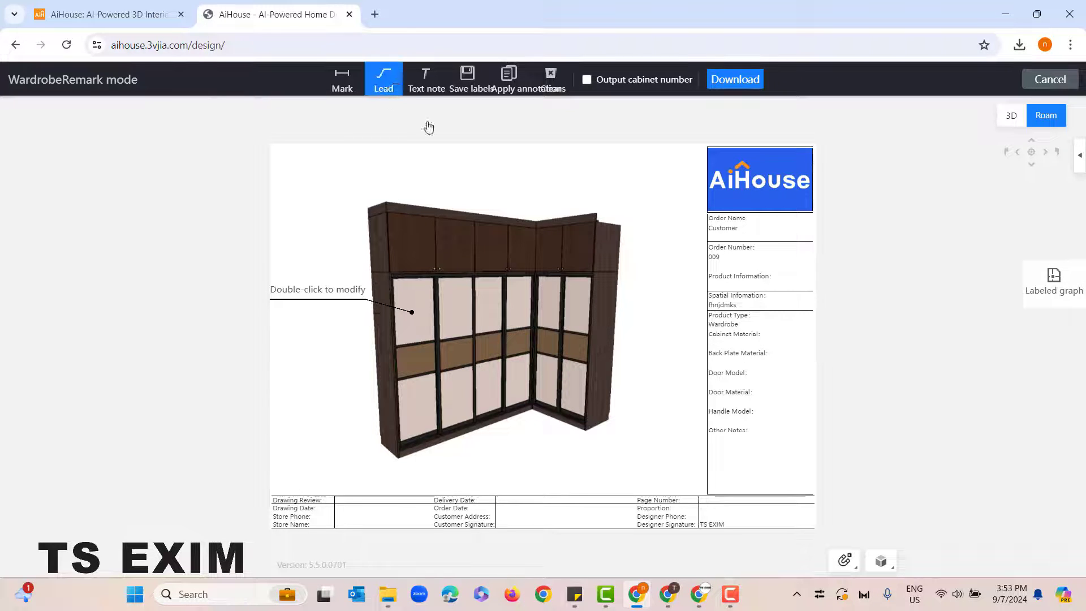
{"action": "left_click", "coordinate": [603, 310]}
{"action": "left_click", "coordinate": [591, 192]}
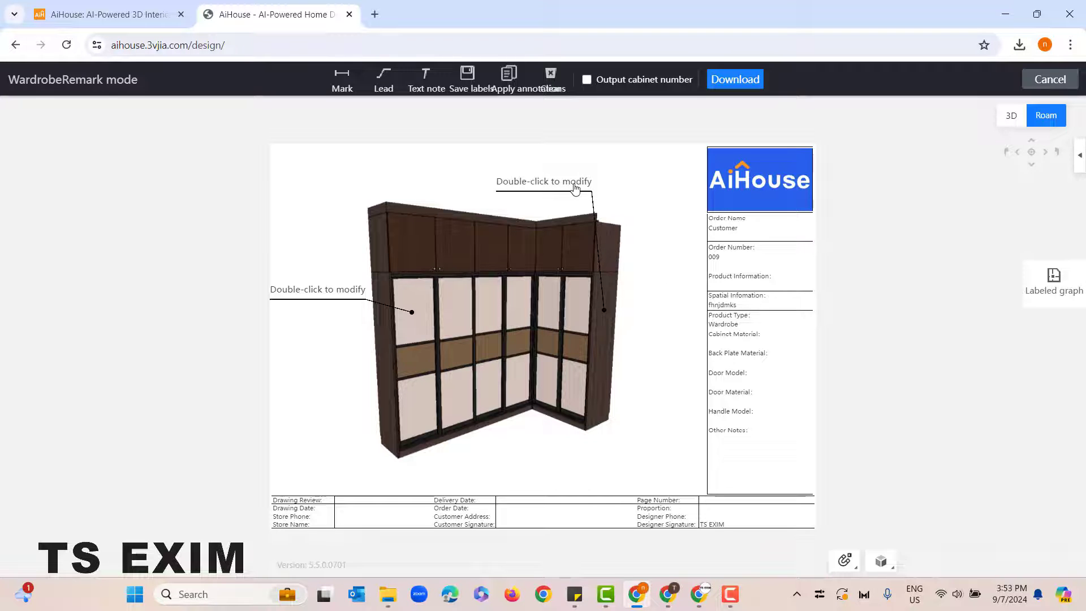
{"action": "key", "text": "BackSpace"}
{"action": "key", "text": "BackSpace"}
{"action": "key", "text": "BackSpace"}
{"action": "key", "text": "BackSpace"}
{"action": "key", "text": "BackSpace"}
{"action": "key", "text": "BackSpace"}
{"action": "key", "text": "BackSpace"}
{"action": "key", "text": "BackSpace"}
{"action": "key", "text": "BackSpace"}
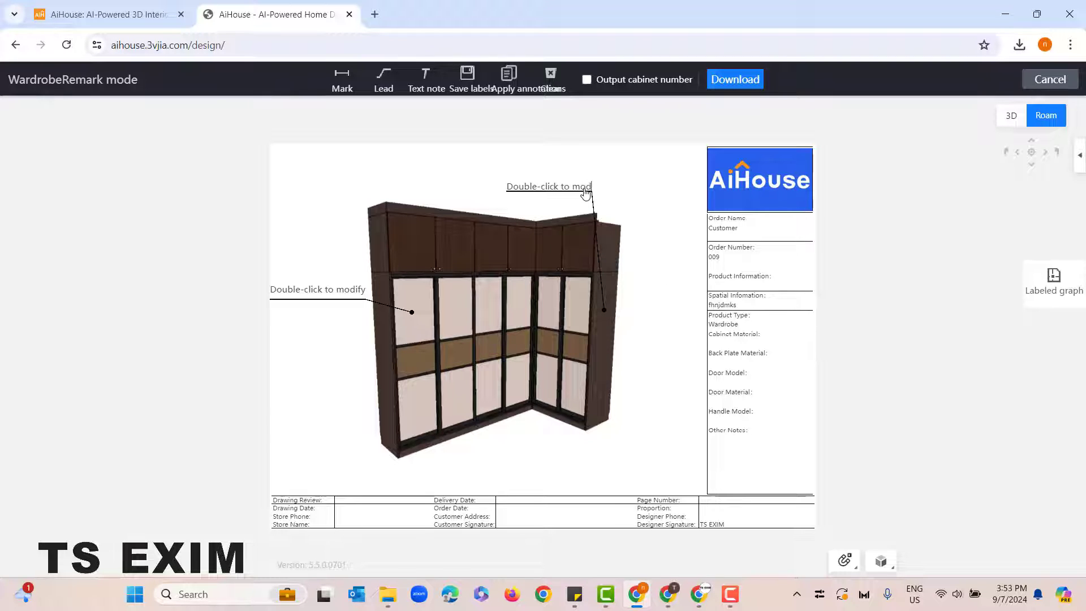
{"action": "key", "text": "BackSpace"}
{"action": "key", "text": "BackSpace"}
{"action": "key", "text": "BackSpace"}
{"action": "key", "text": "BackSpace"}
{"action": "key", "text": "BackSpace"}
{"action": "key", "text": "BackSpace"}
{"action": "key", "text": "BackSpace"}
{"action": "key", "text": "BackSpace"}
{"action": "key", "text": "BackSpace"}
{"action": "type", "text": "Oak material"}
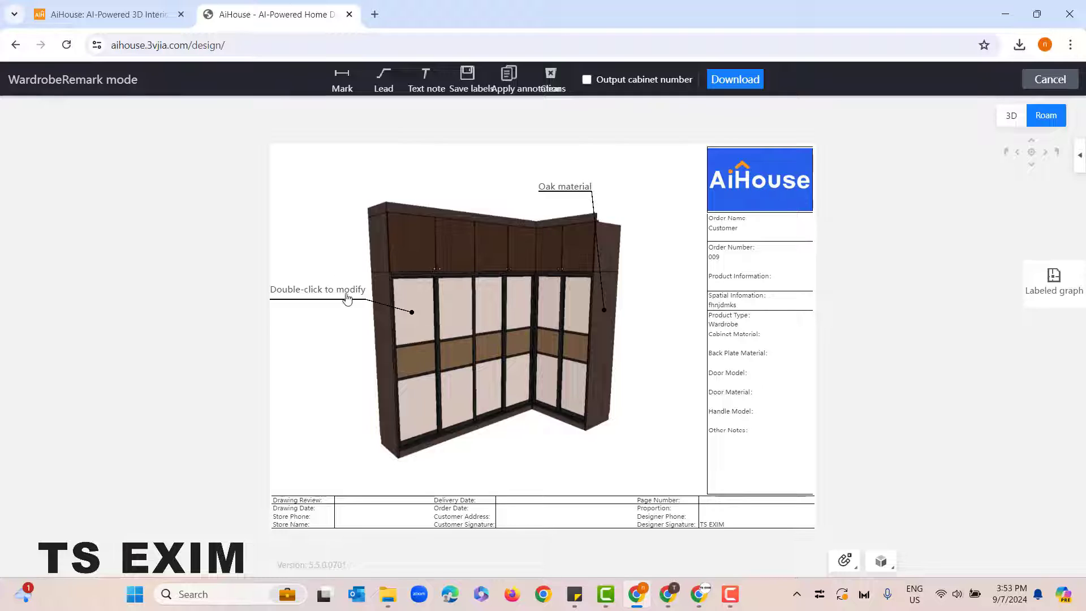
Step: Label the leftmost sliding door's leader "Matte beige" and shift the "Oak material" leader slightly
{"action": "left_click_drag", "start_coordinate": [366, 291], "coordinate": [283, 292]}
{"action": "key", "text": "BackSpace"}
{"action": "type", "text": "Matte"}
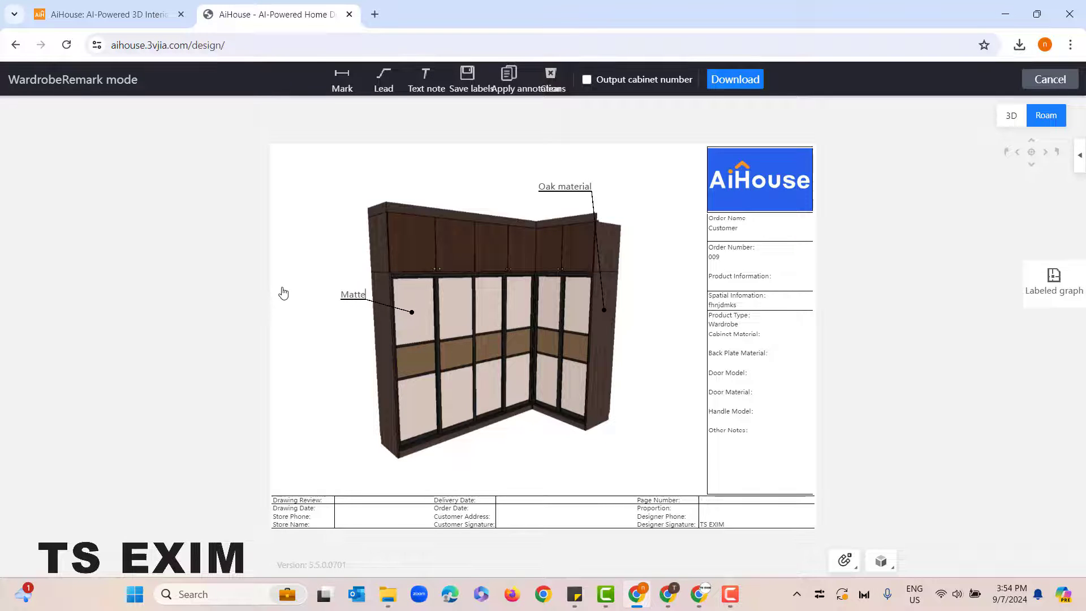
{"action": "type", "text": " beige"}
{"action": "mouse_move", "coordinate": [585, 191]}
{"action": "left_mouse_down"}
{"action": "mouse_move", "coordinate": [610, 187]}
{"action": "mouse_move", "coordinate": [592, 186]}
{"action": "left_mouse_up"}
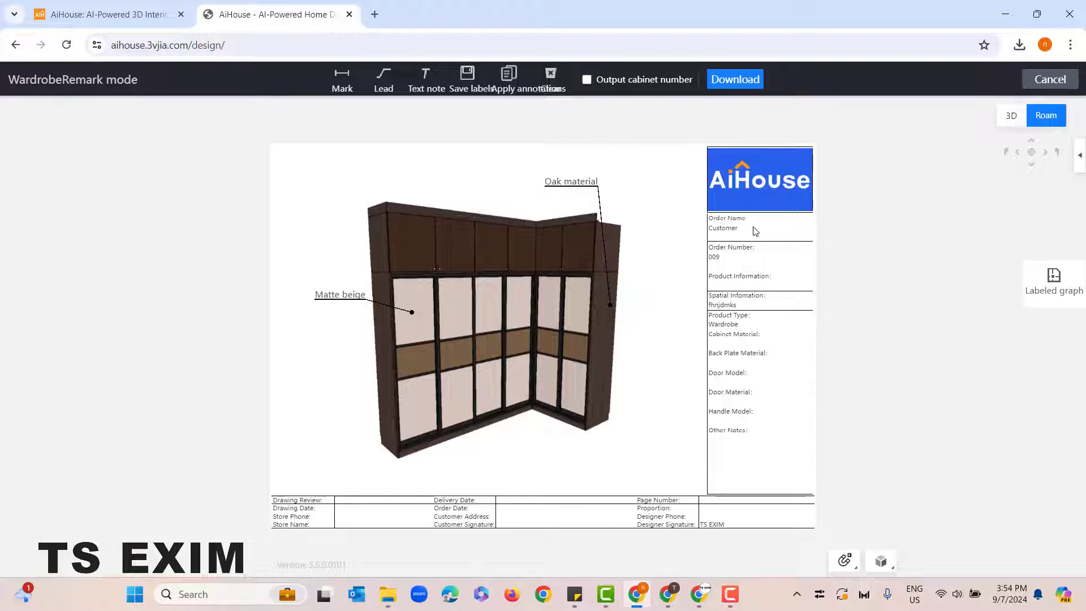
Step: Download the annotated wardrobe sheet as an image, open the downloaded file to check it, and close it
{"action": "left_click", "coordinate": [742, 83]}
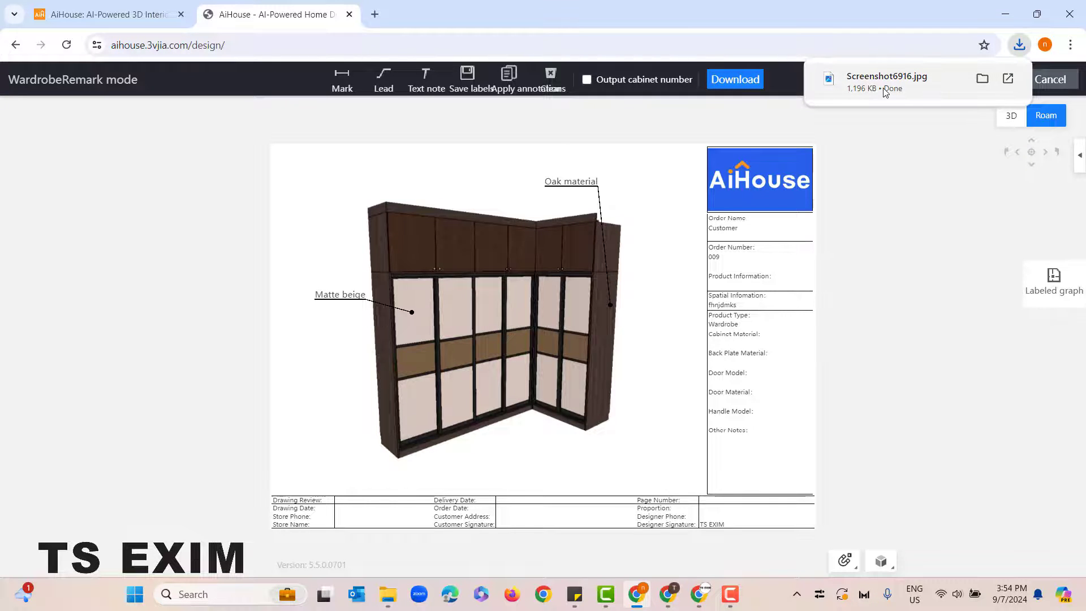
{"action": "left_click", "coordinate": [905, 96]}
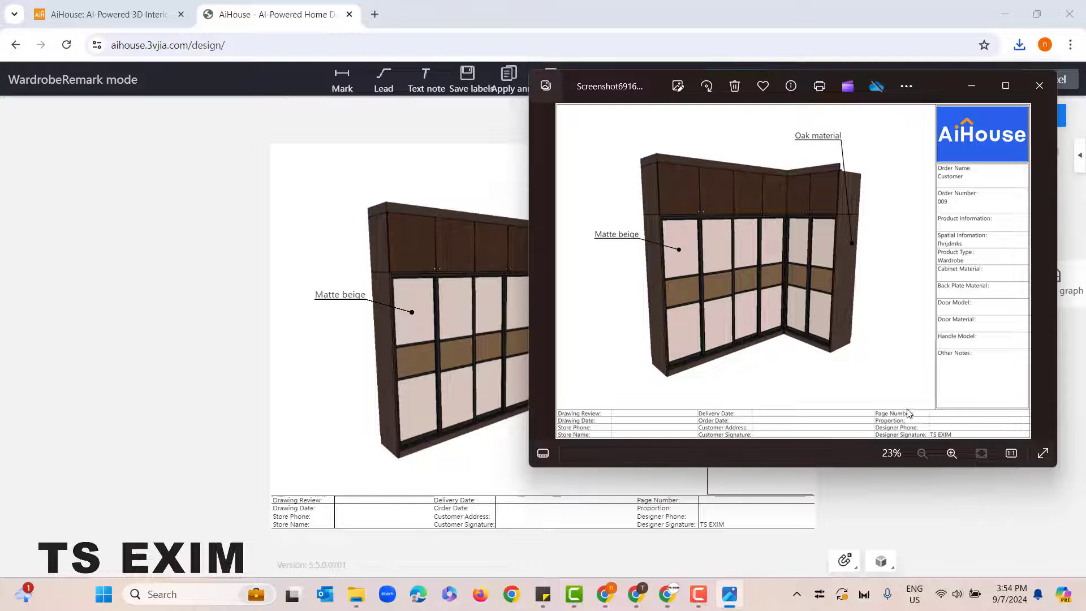
{"action": "left_click", "coordinate": [1039, 86]}
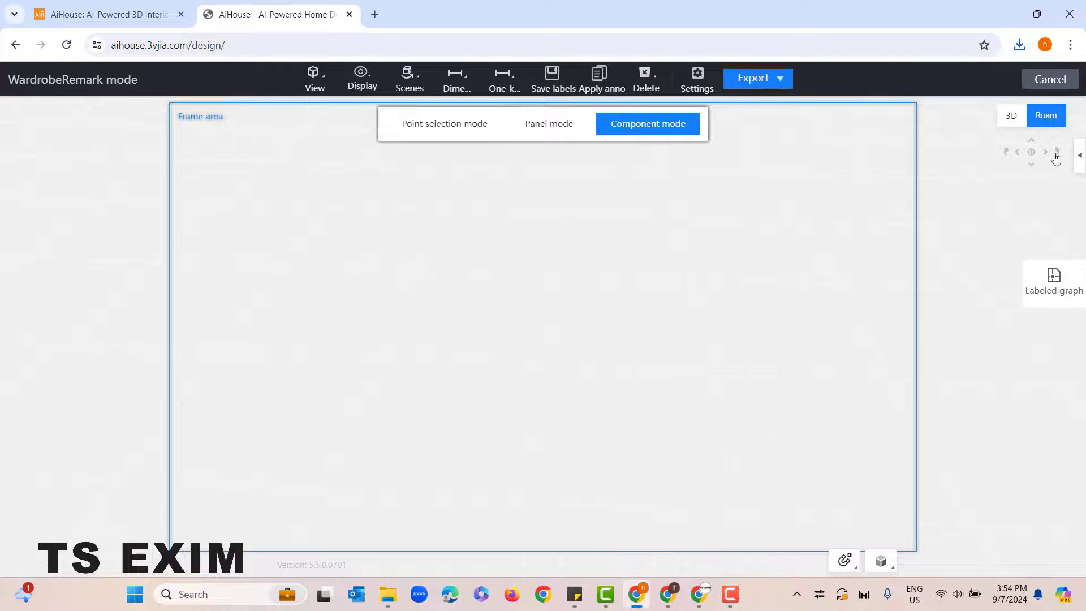
Step: Exit the wardrobe remark mode and go to the Wardrobe room in the roam view, facing the L-shaped wardrobe
{"action": "left_click", "coordinate": [1050, 79]}
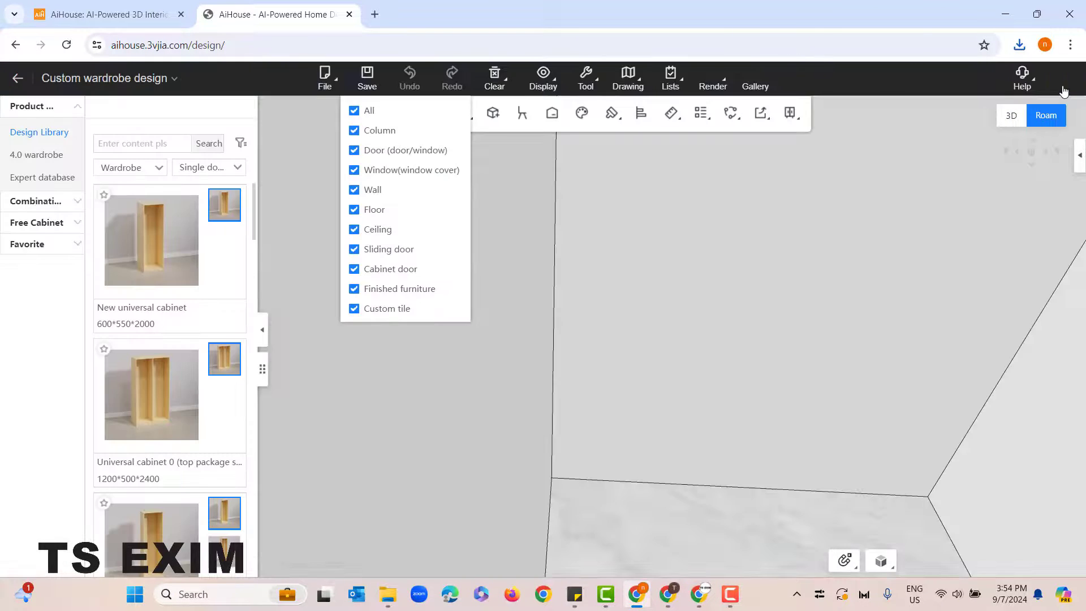
{"action": "left_click_drag", "start_coordinate": [802, 346], "coordinate": [774, 264]}
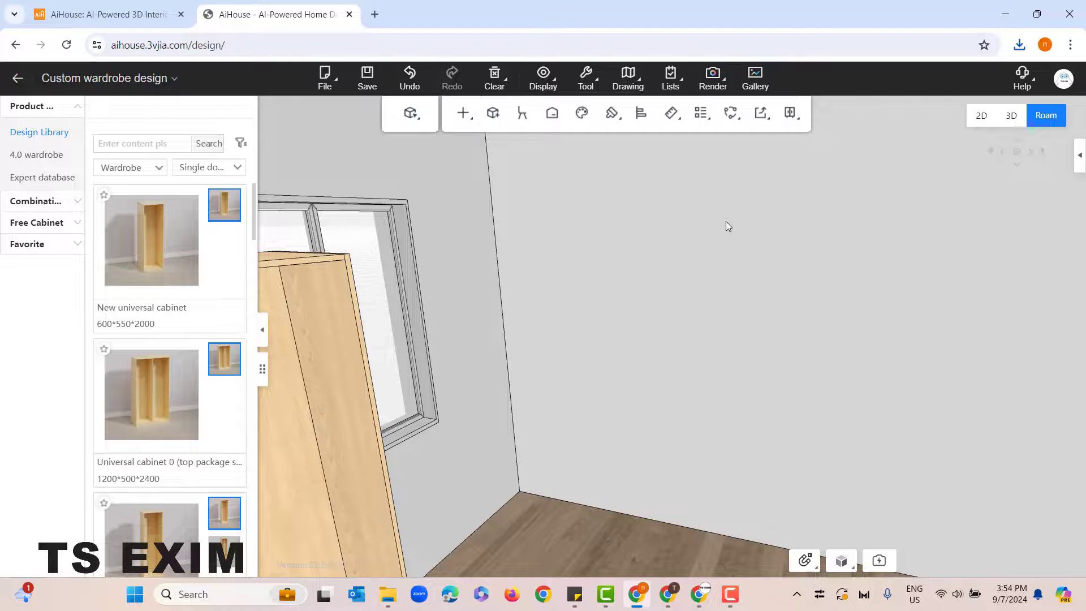
{"action": "mouse_move", "coordinate": [627, 80]}
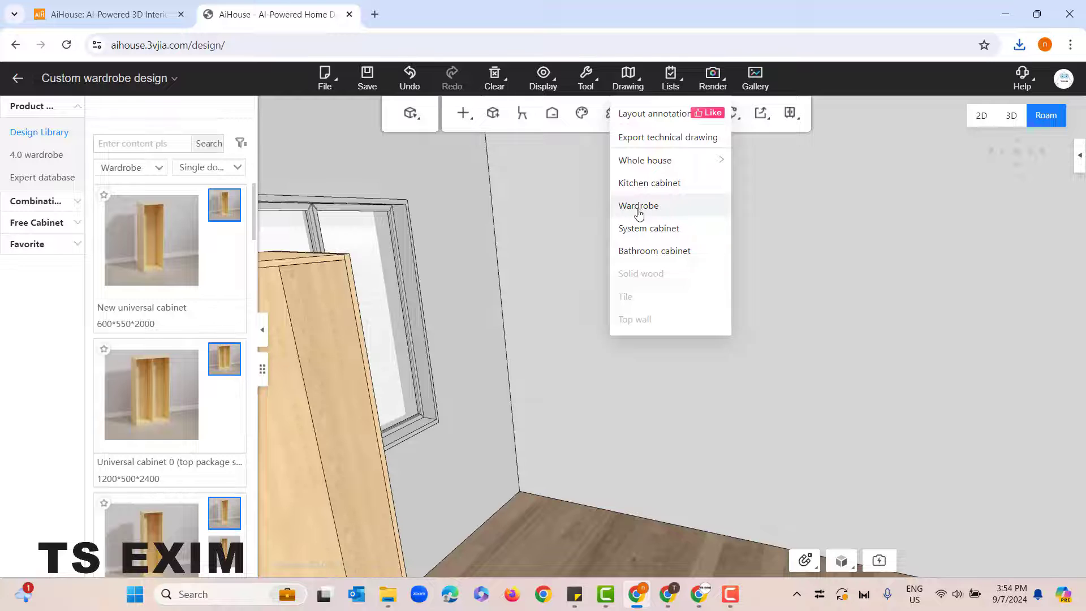
{"action": "left_click_drag", "start_coordinate": [554, 227], "coordinate": [816, 388]}
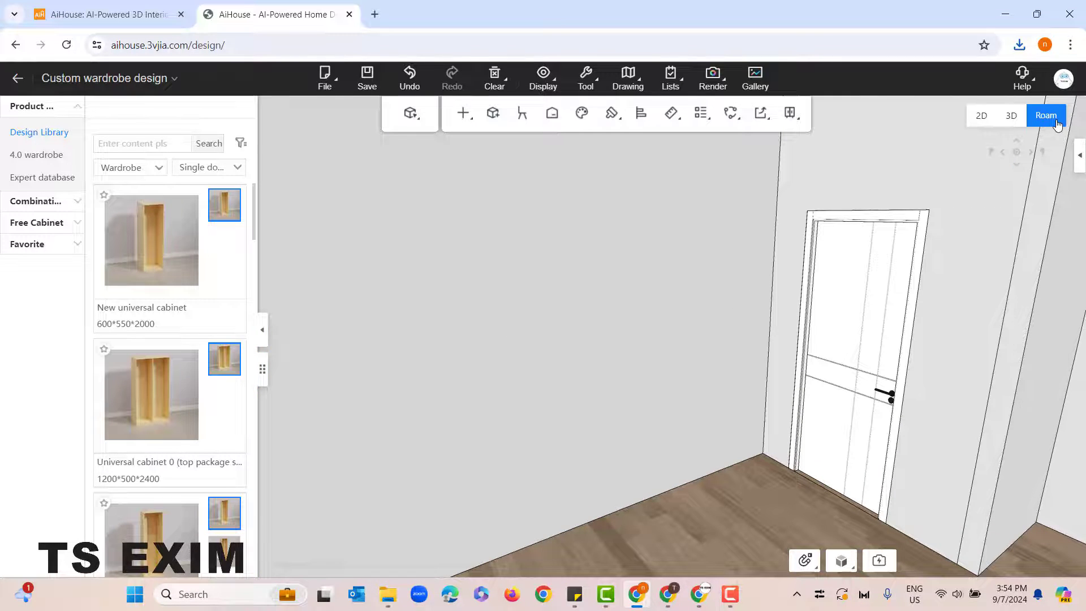
{"action": "left_click", "coordinate": [1079, 155]}
{"action": "left_click", "coordinate": [1036, 159]}
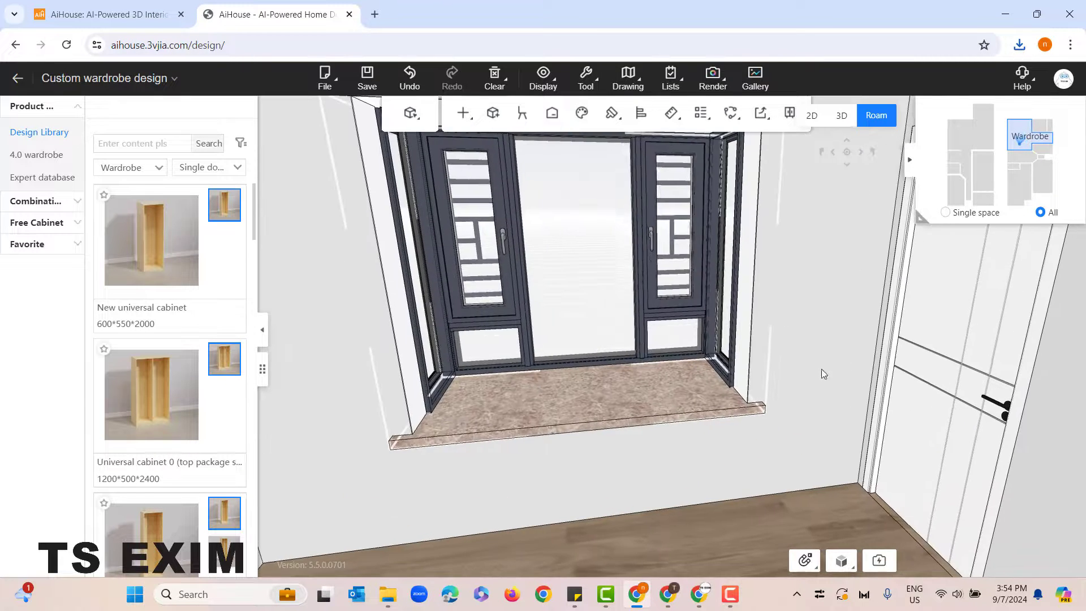
{"action": "left_click_drag", "start_coordinate": [821, 368], "coordinate": [725, 493]}
{"action": "key", "text": "a"}
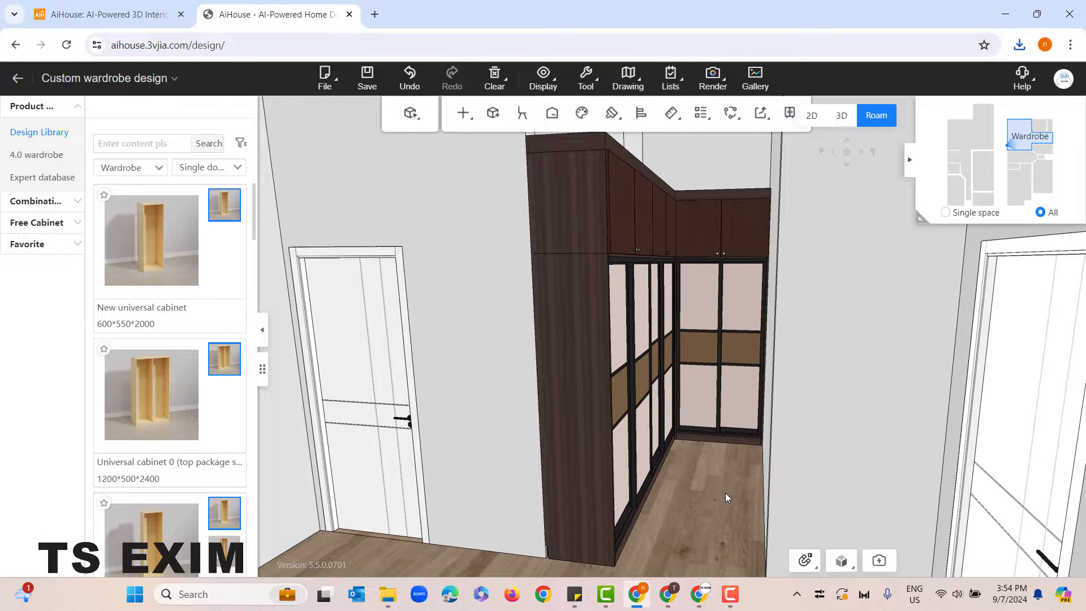